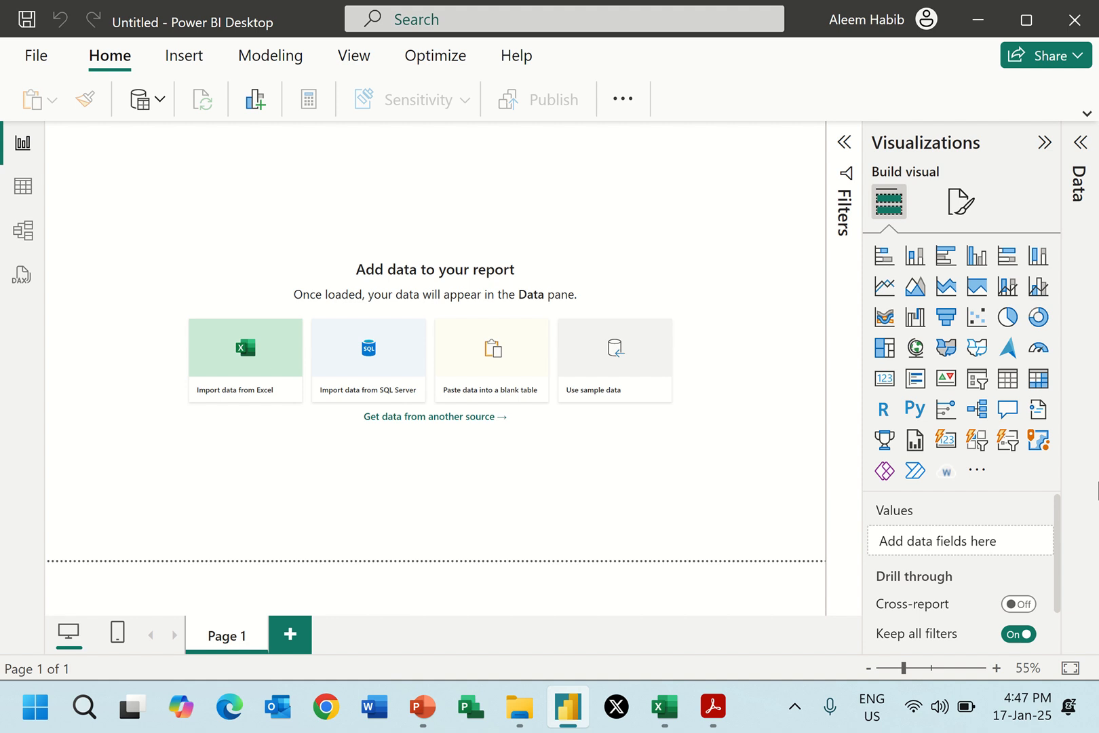
Connect to the Excel workbook Cust.xlsx in the Data Model folder on the Desktop.
click(161, 101)
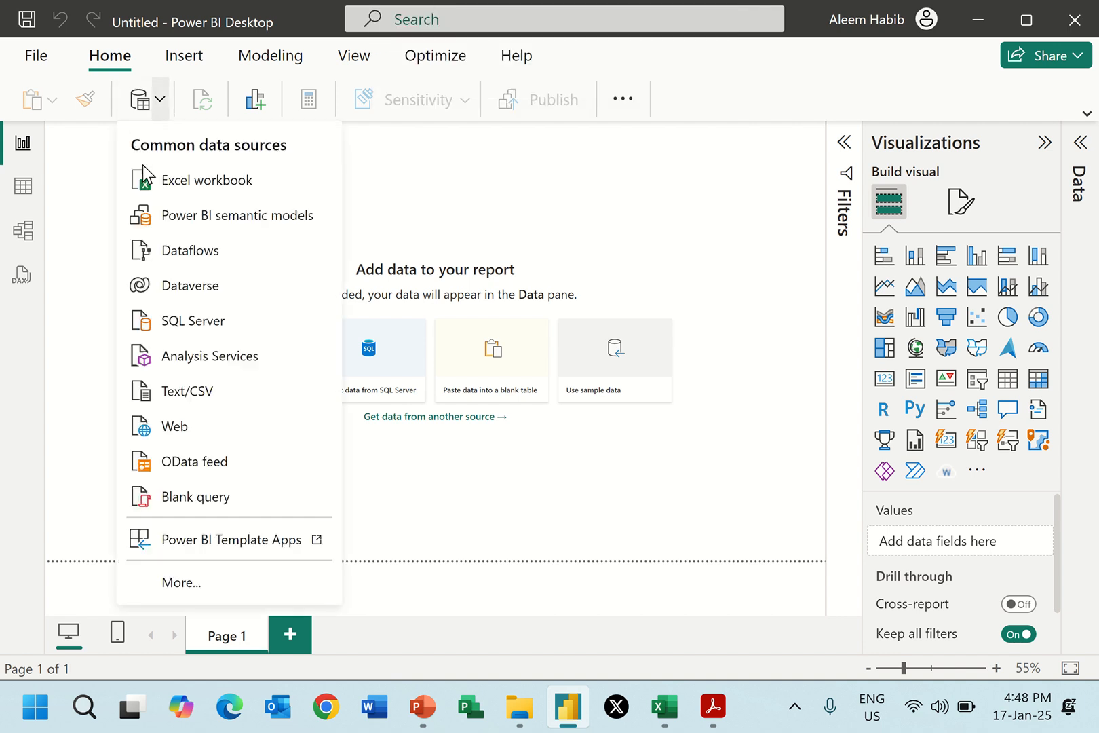
click(183, 184)
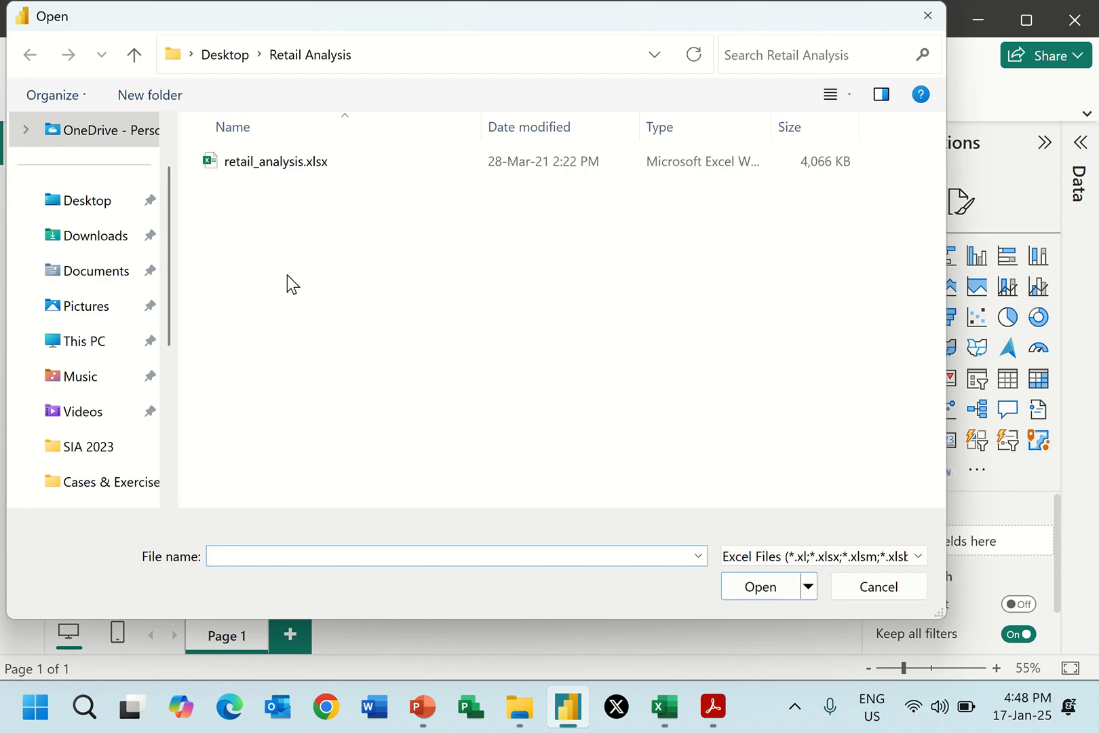
click(106, 207)
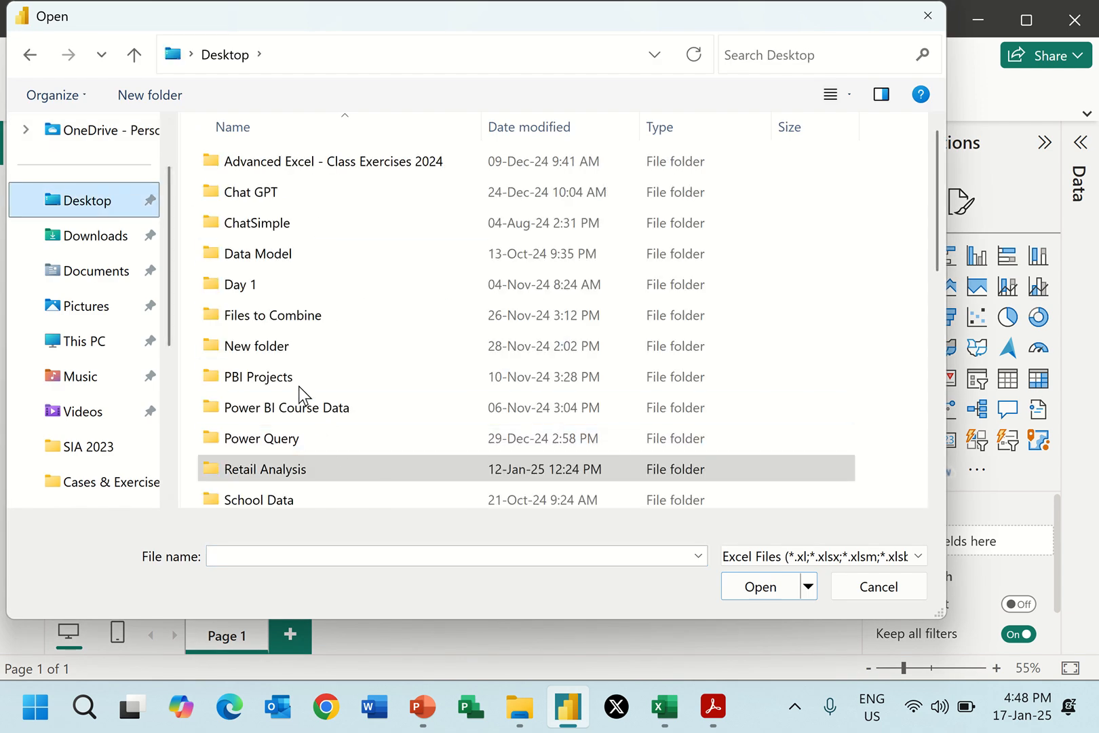
double_click(284, 265)
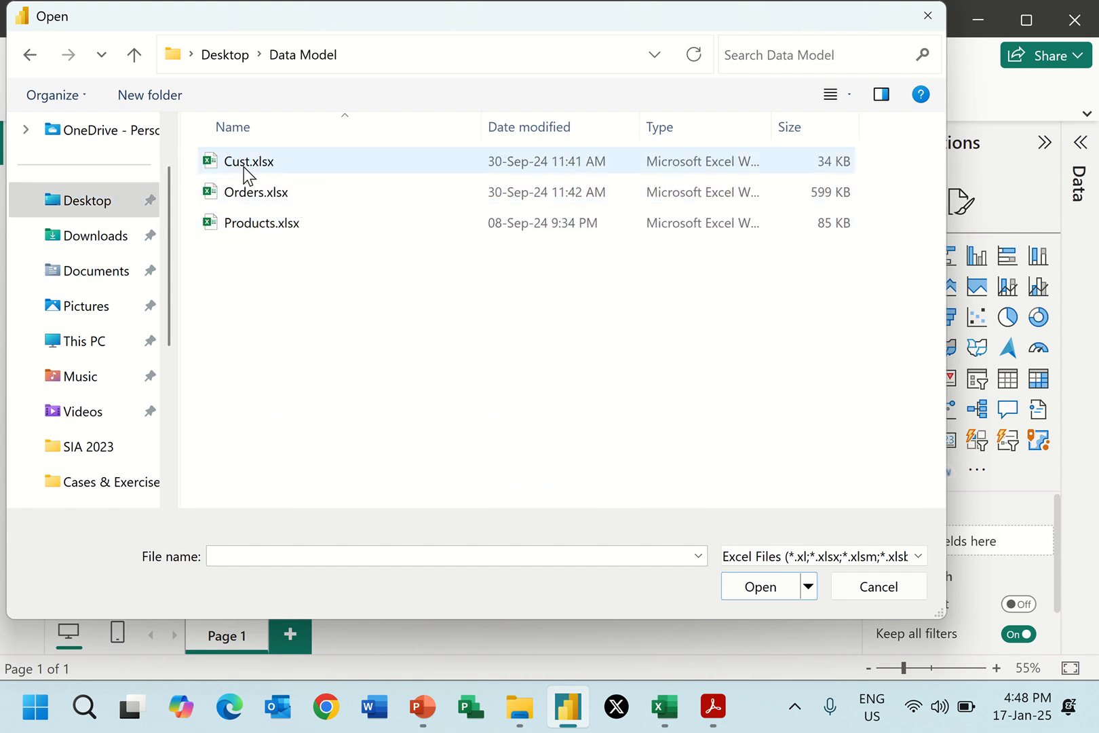
double_click(243, 167)
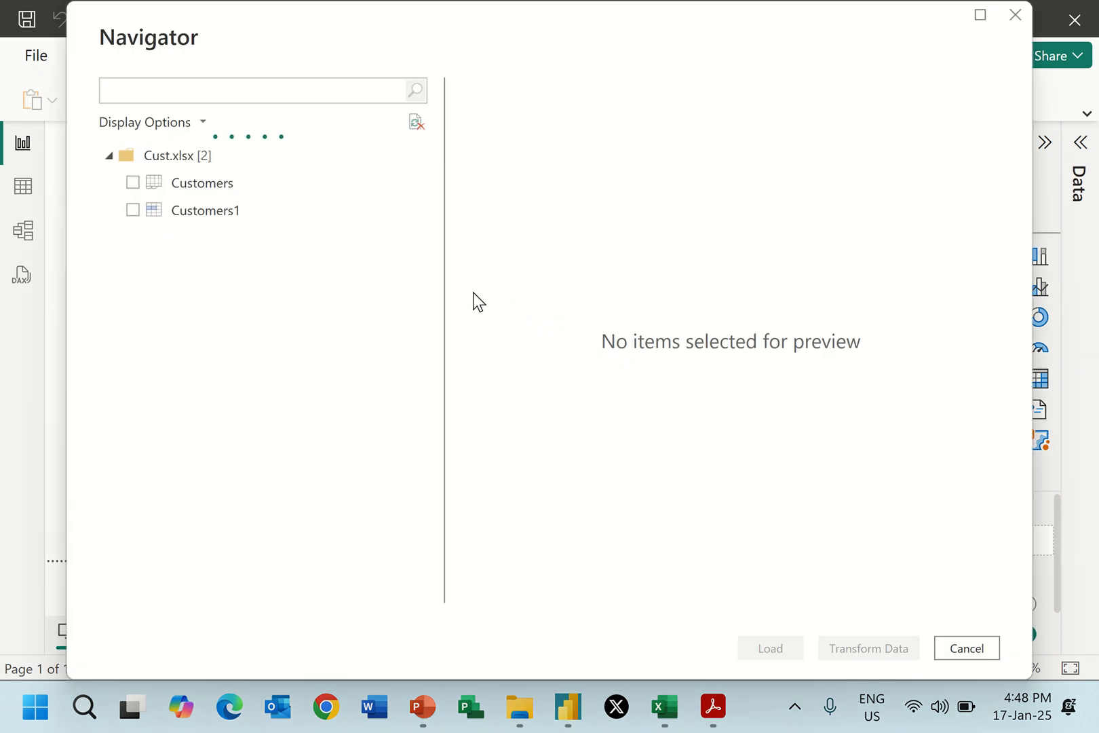
Choose only the Customers1 table from Cust.xlsx and open it for transformation in Power Query.
click(132, 183)
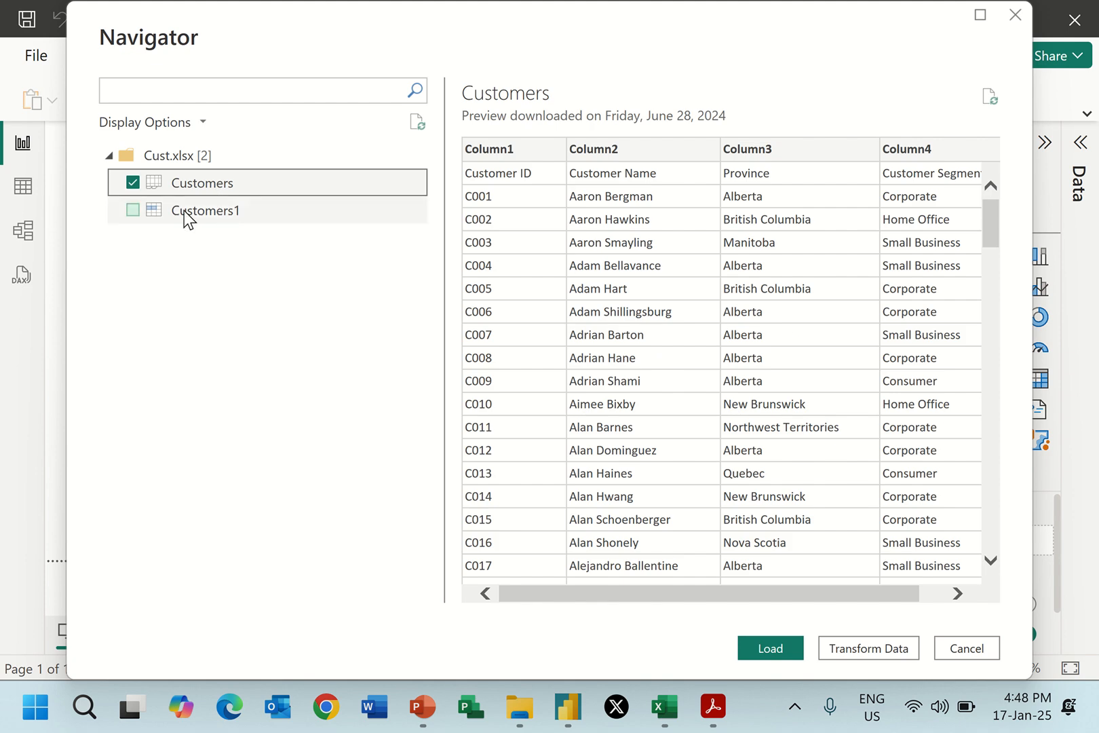
click(171, 212)
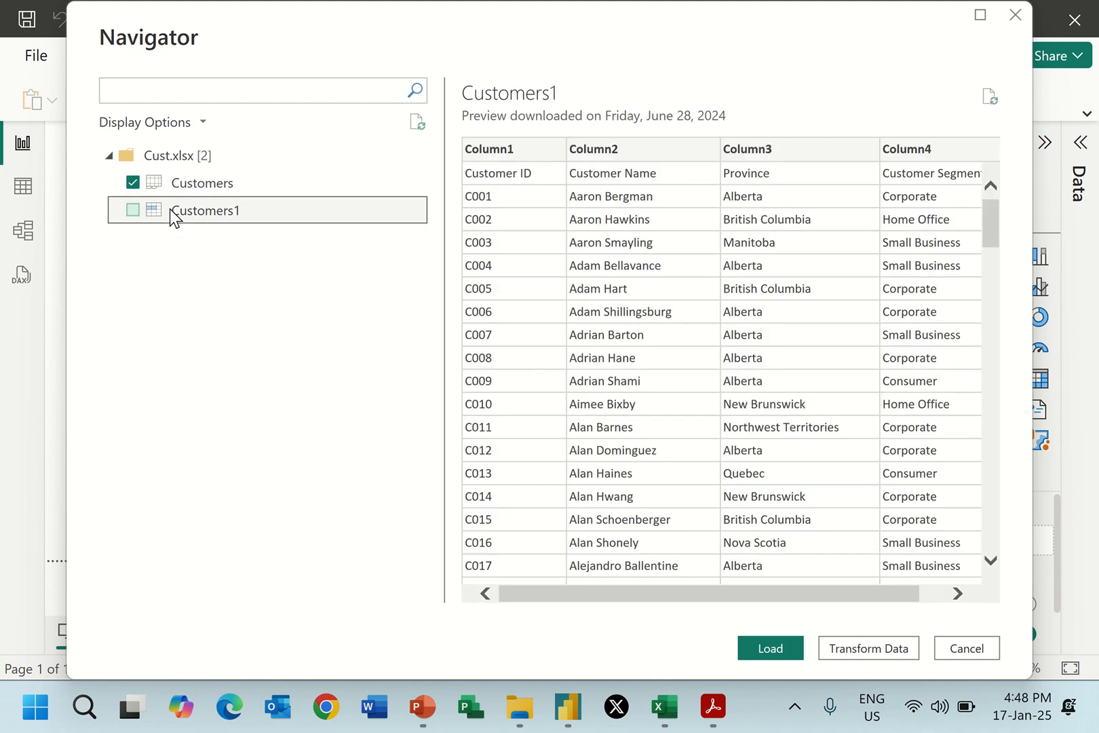
click(132, 183)
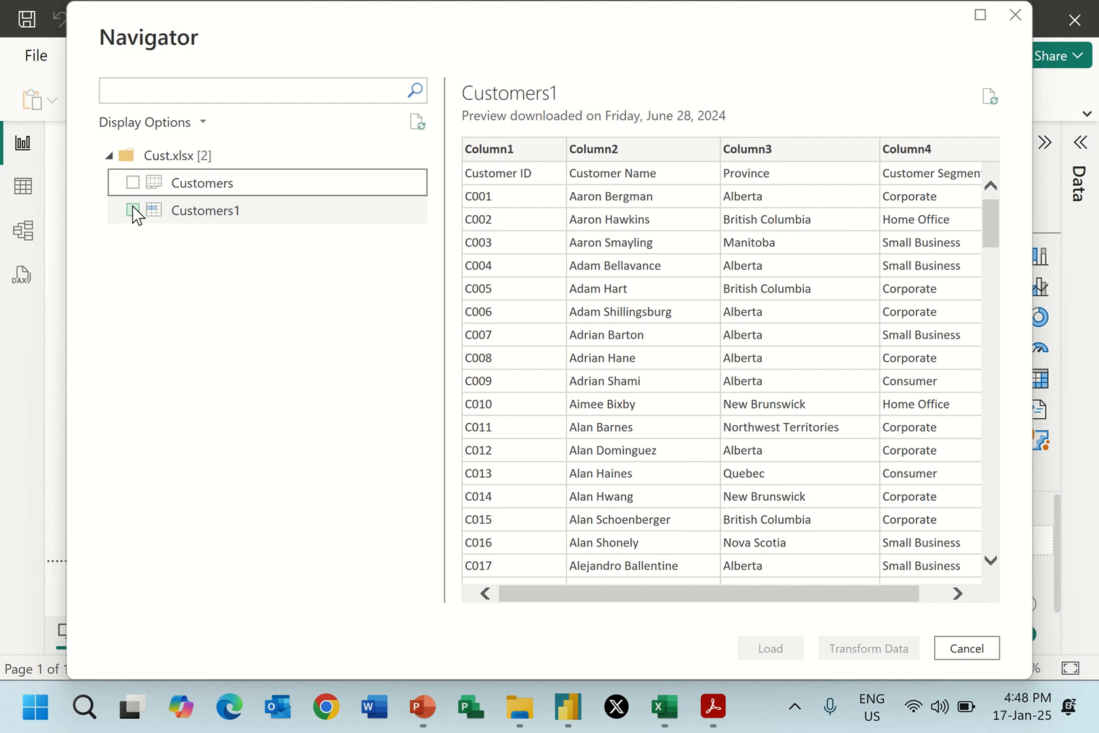
click(132, 209)
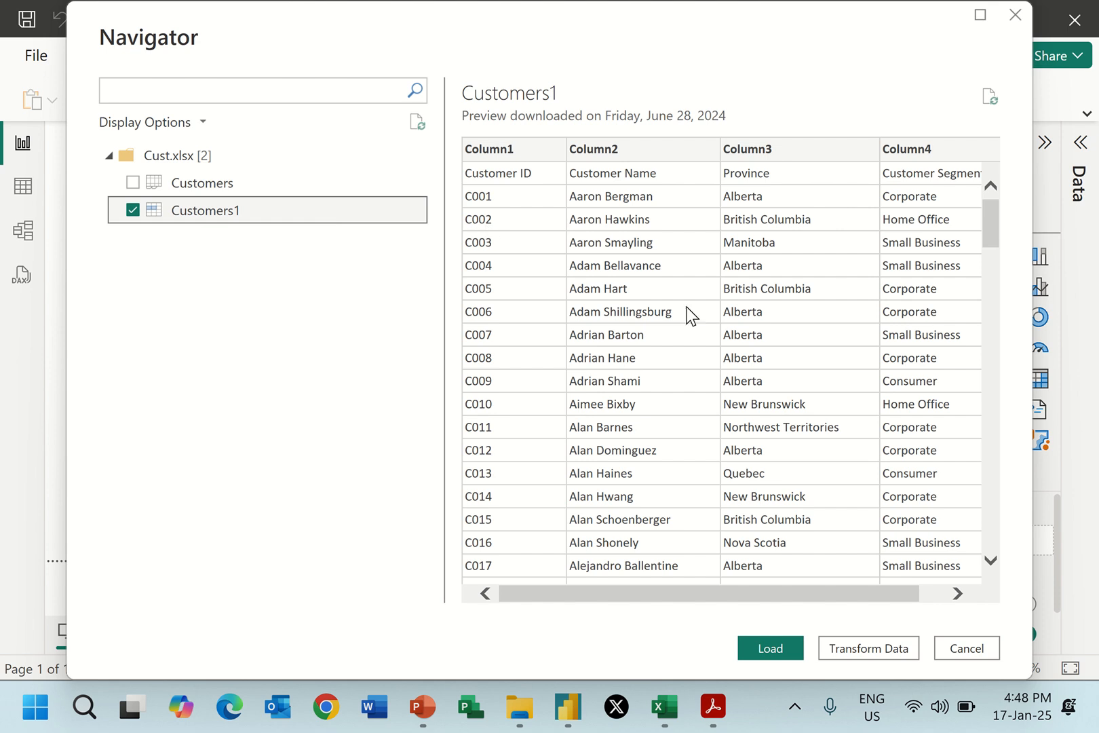
click(869, 656)
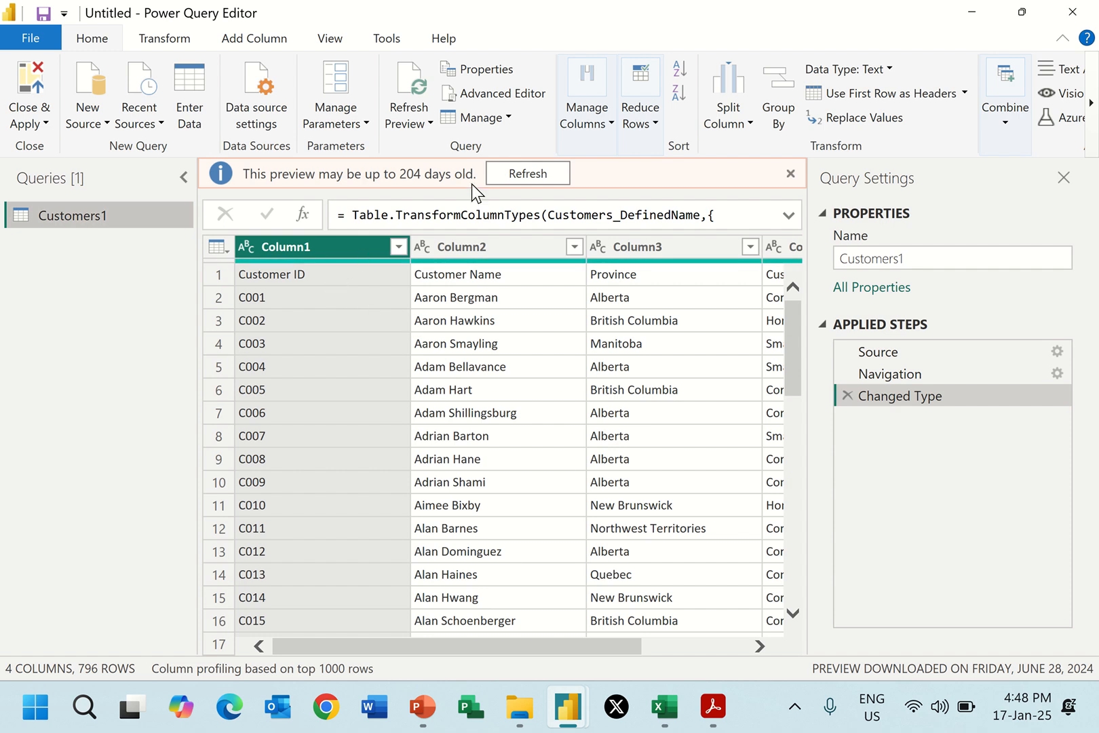
Refresh the Customers1 query preview and use its first row as column headers.
click(532, 174)
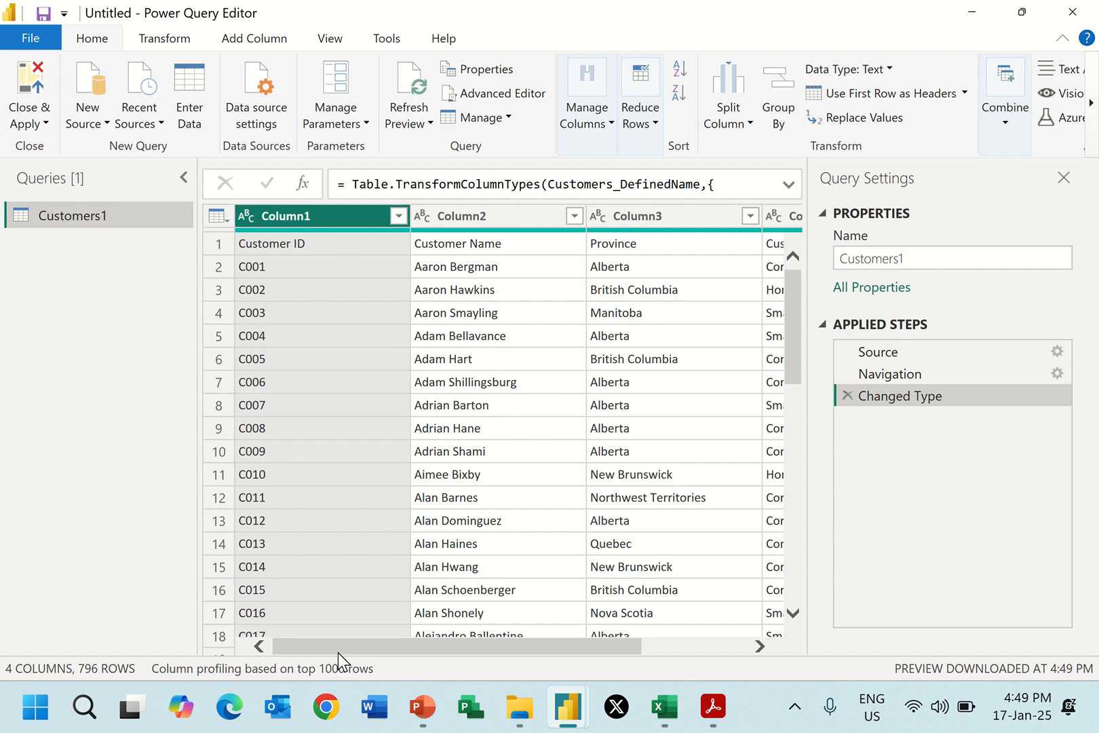
mouse_move(338, 652)
mouse_down()
mouse_move(472, 647)
mouse_move(336, 652)
mouse_up()
click(163, 40)
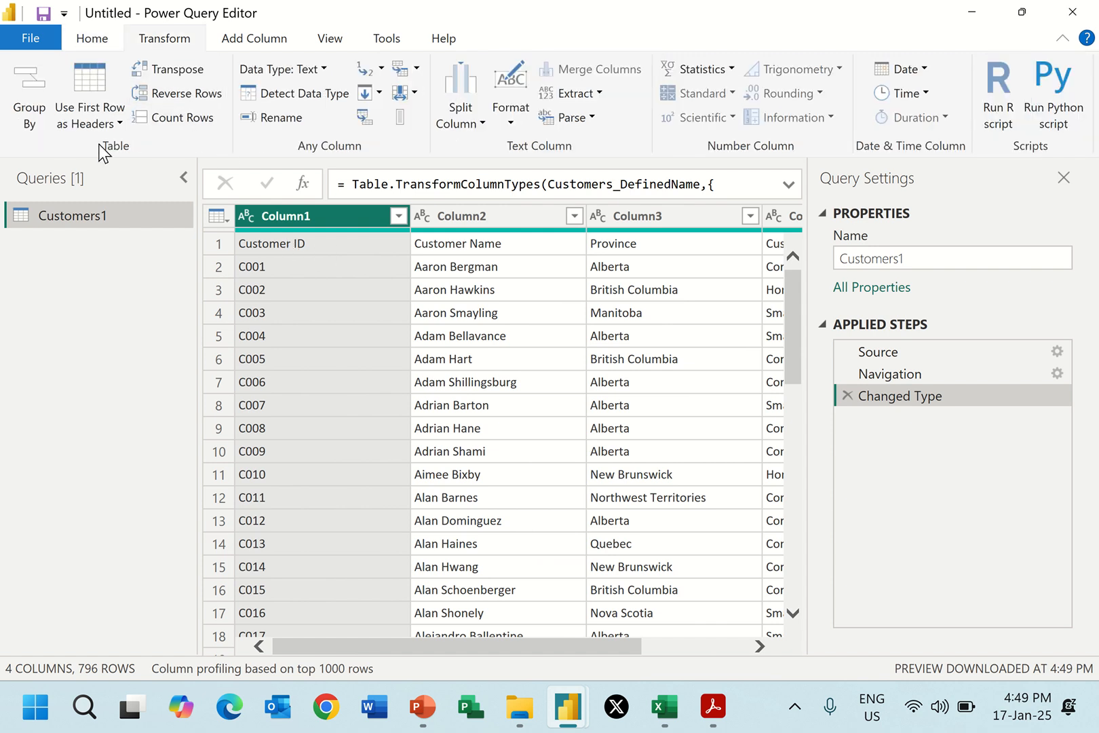
click(83, 76)
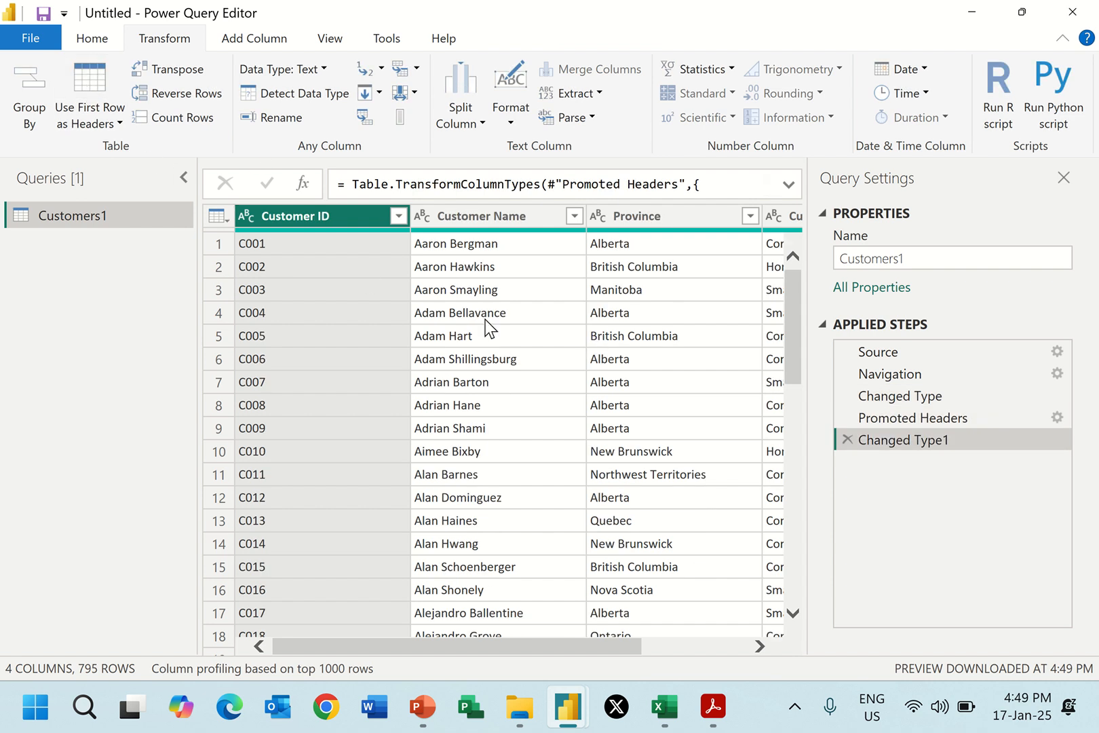
Rename the query to Customers and apply the Power Query changes to the report.
click(913, 258)
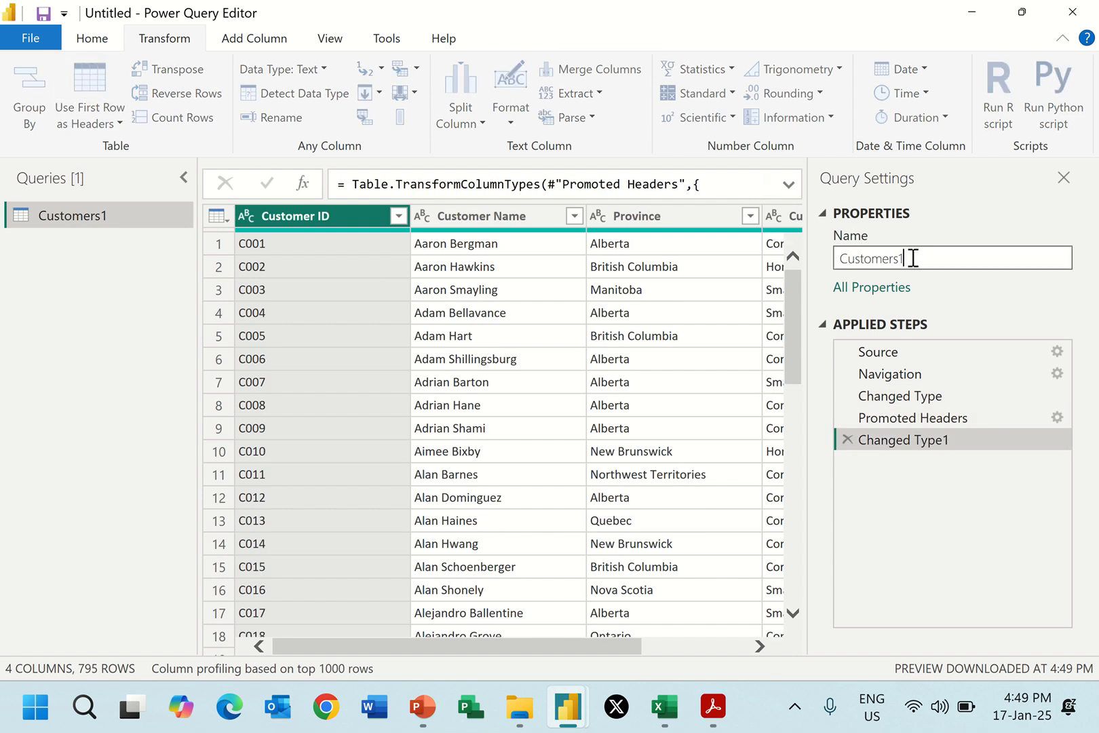
key(BackSpace)
click(101, 34)
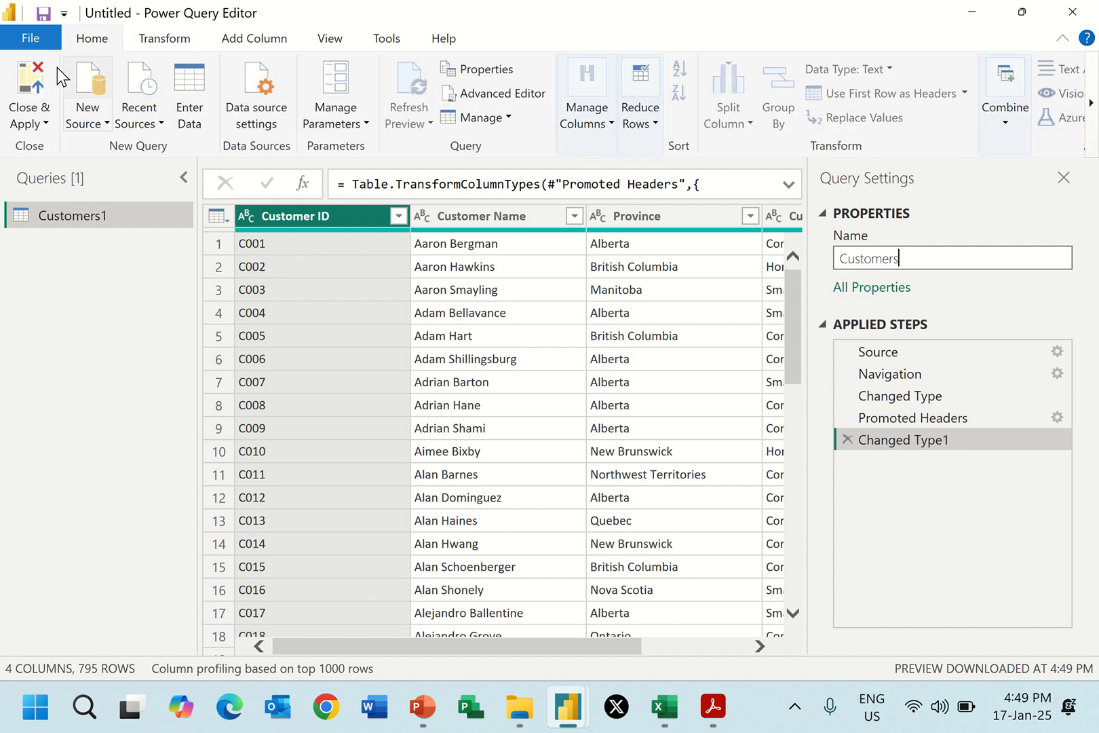
click(37, 79)
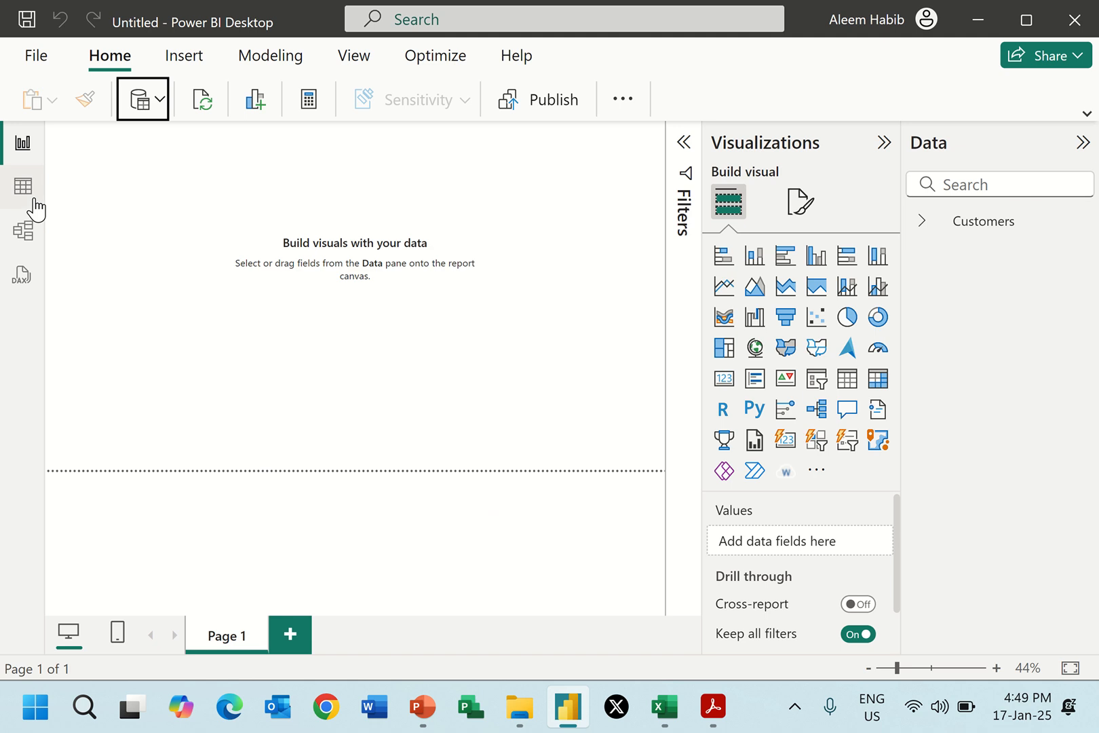
Show the Customers data in table view and connect to the Excel workbook Orders.xlsx in the Data Model folder.
click(24, 192)
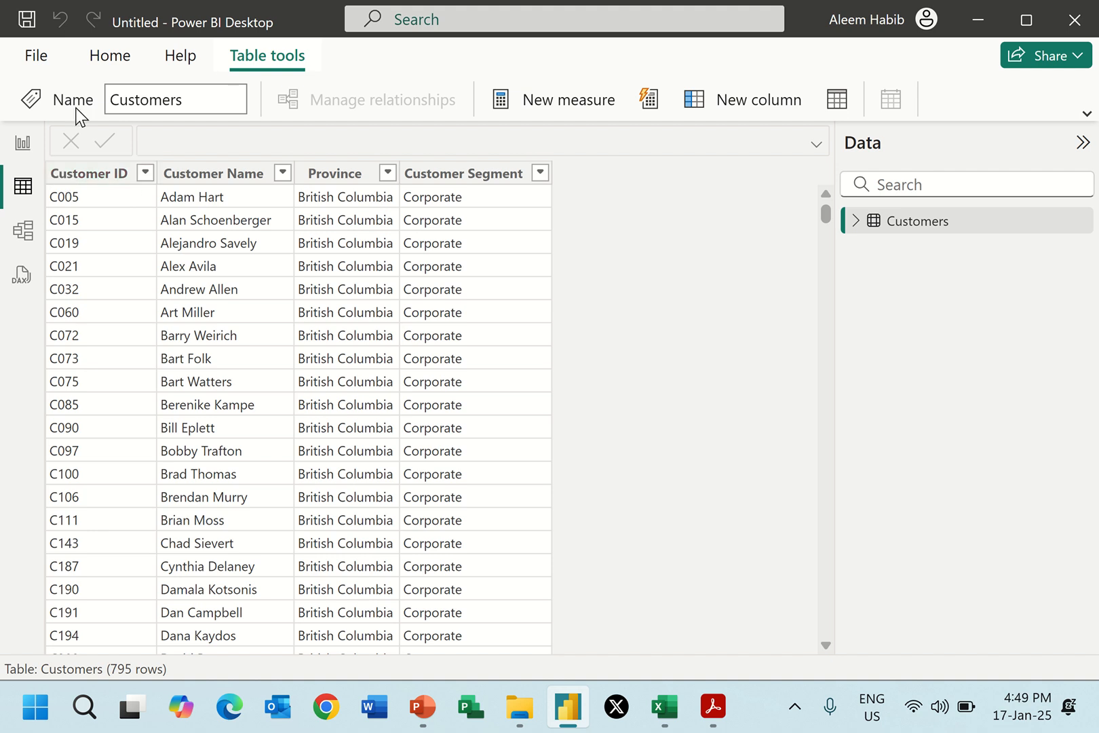
click(105, 57)
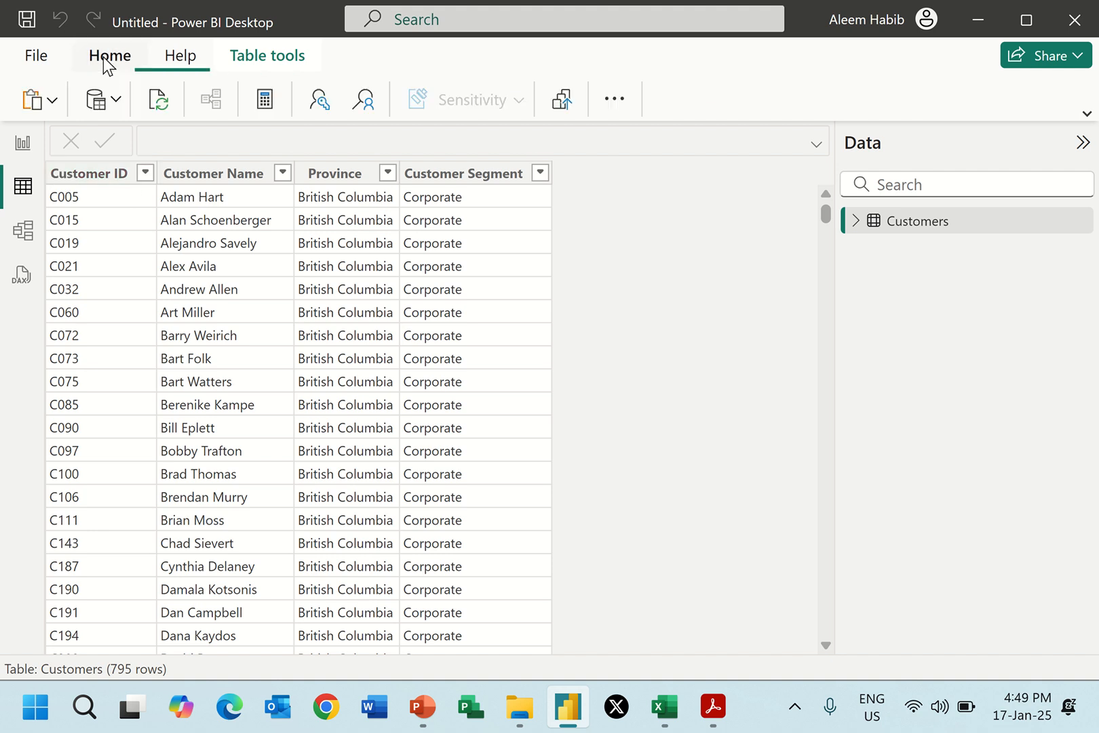
click(114, 105)
click(131, 180)
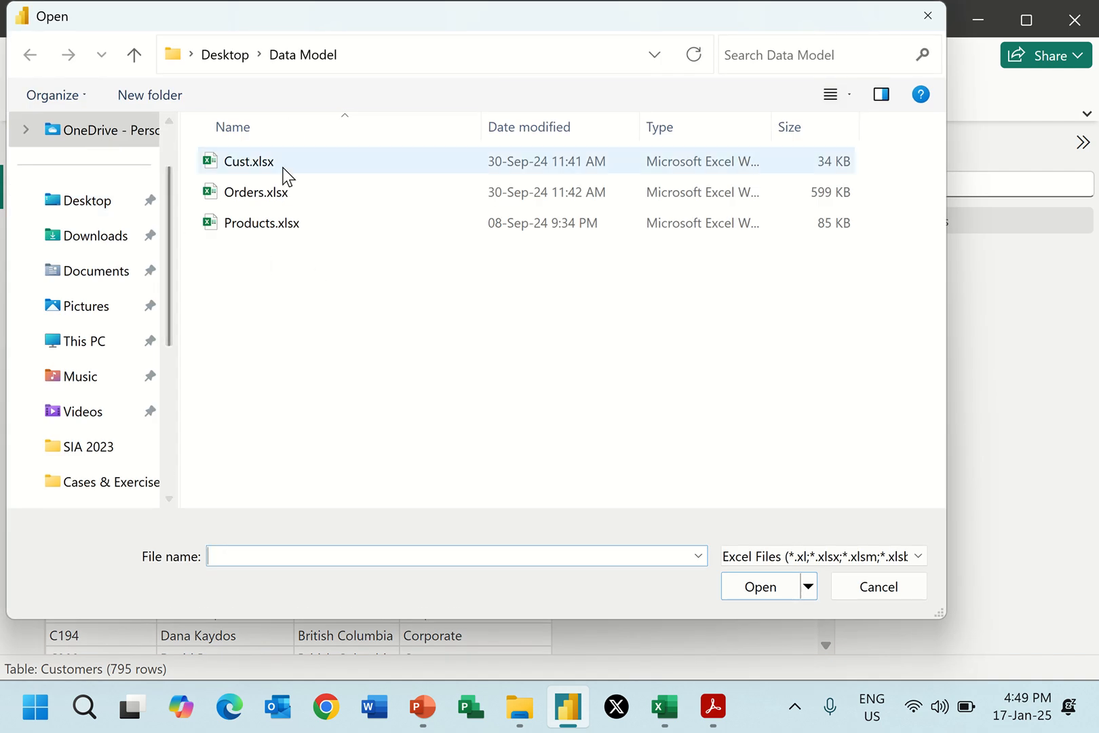
double_click(247, 195)
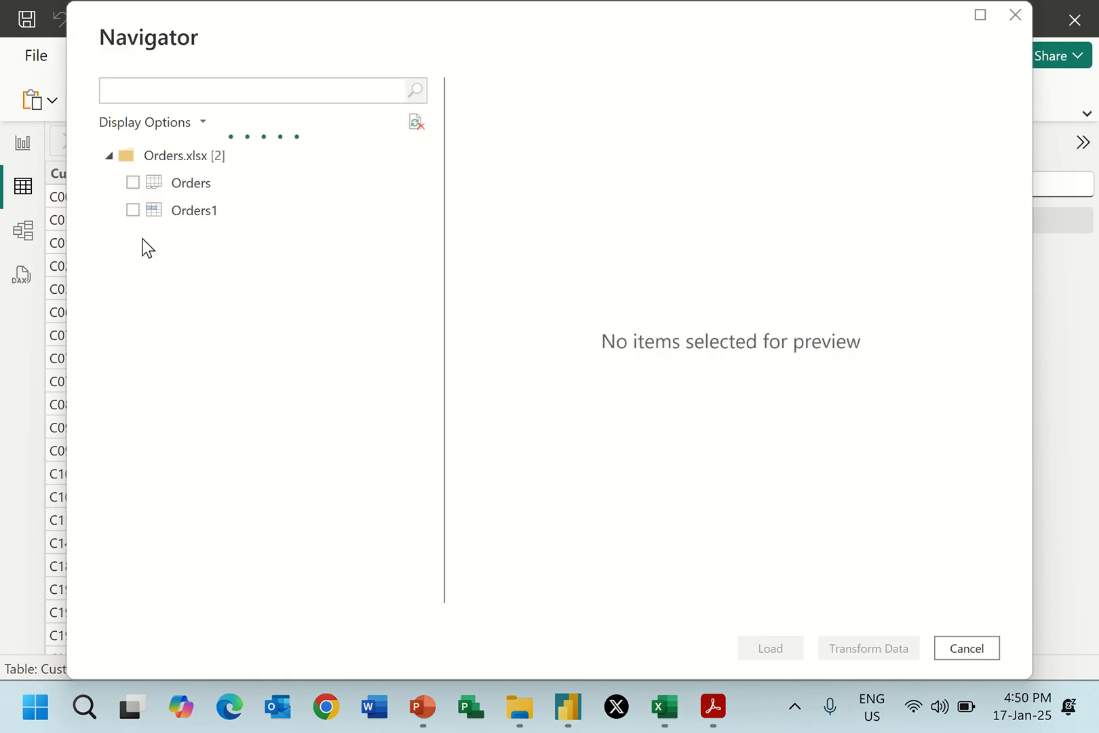
Load the Orders sheet, rather than Orders1, directly into the model and view its data.
click(176, 187)
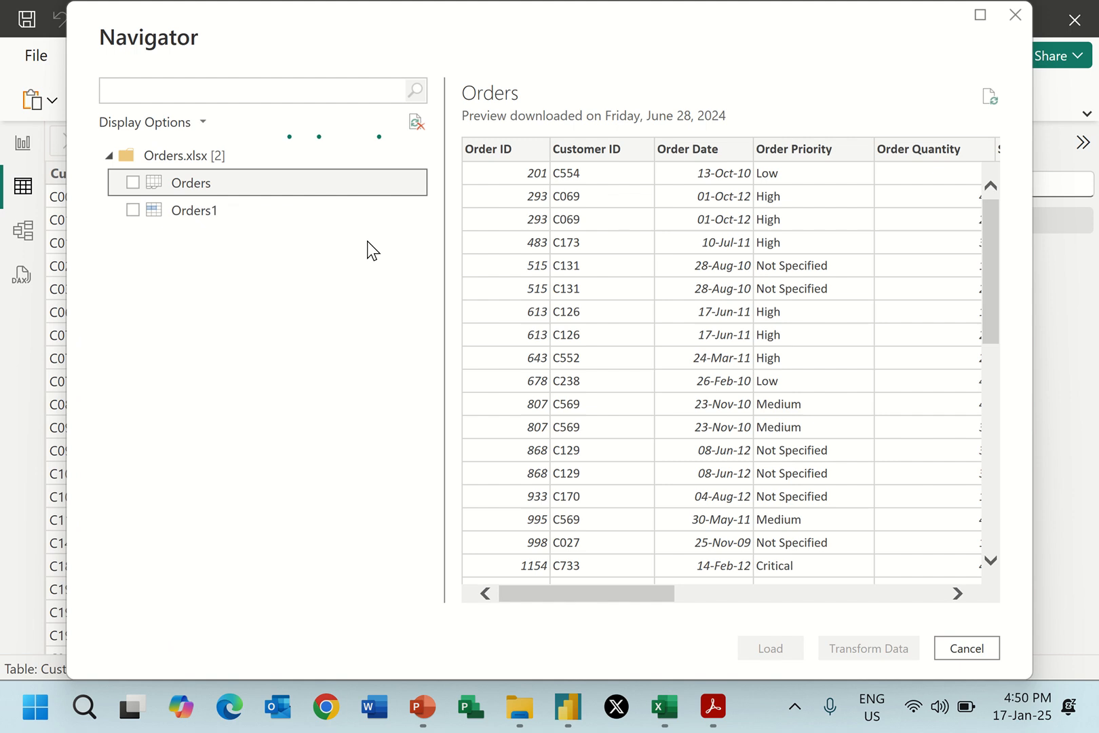
click(198, 212)
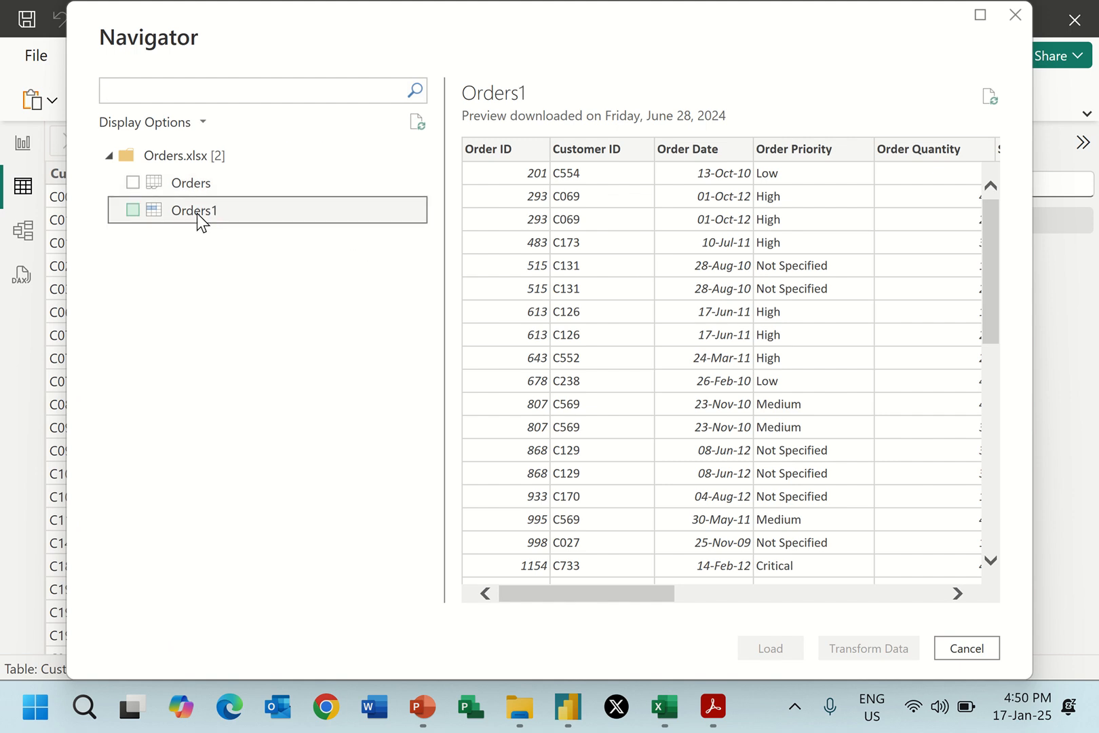
click(132, 182)
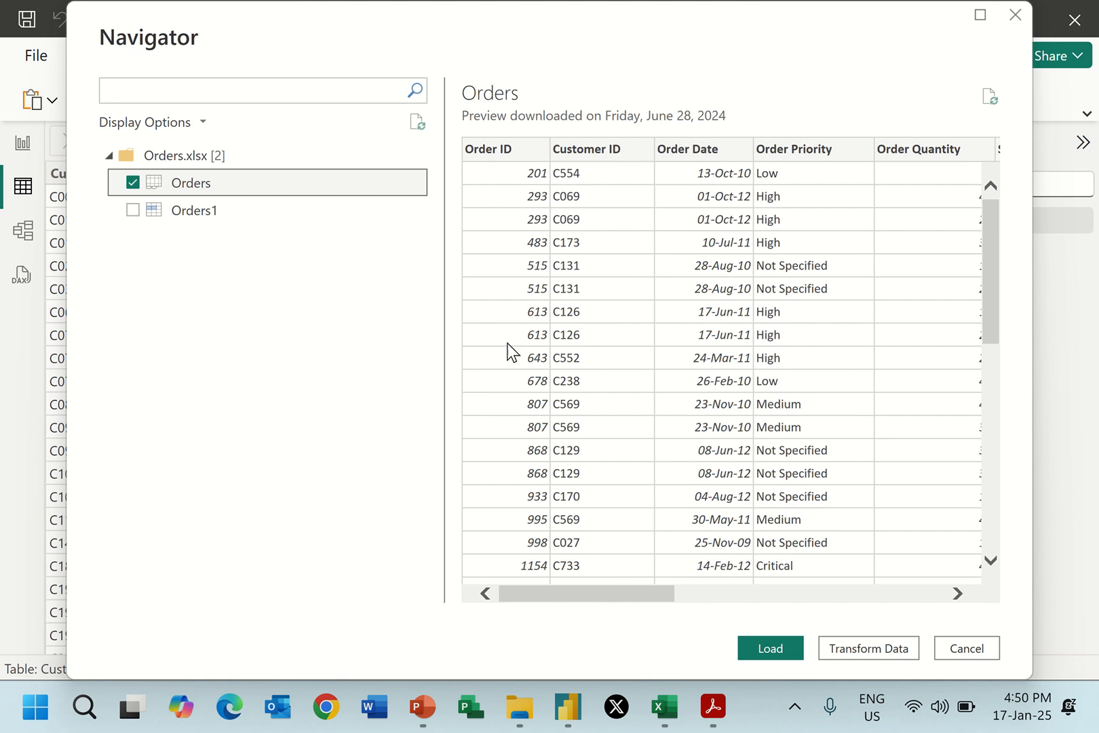
click(770, 648)
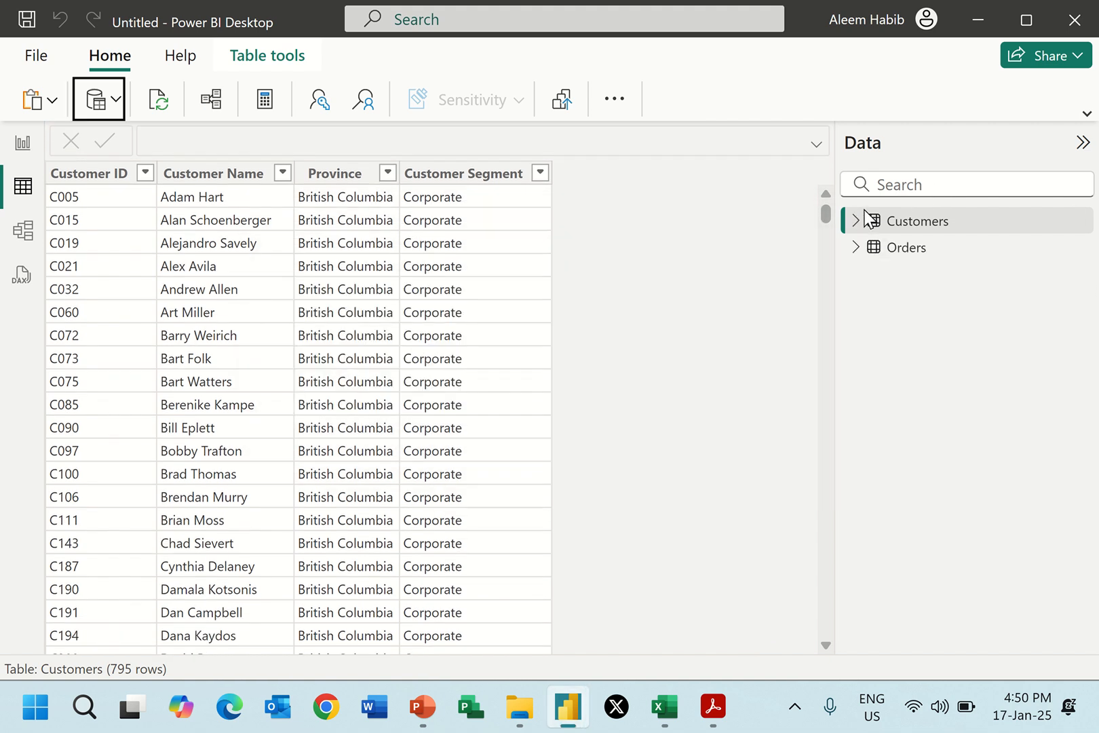
click(909, 252)
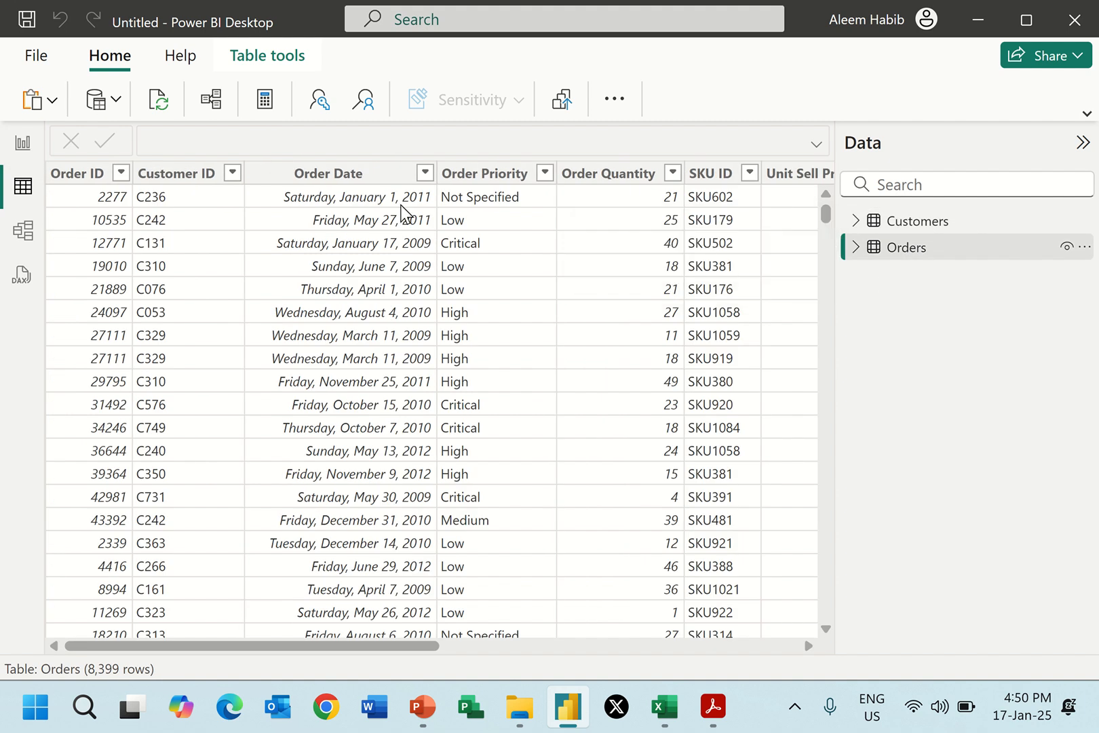
drag(325, 650, 245, 642)
Switch to model view, collapse the Data pane, and move the Orders table farther away from Customers to expose their relationship line.
click(24, 234)
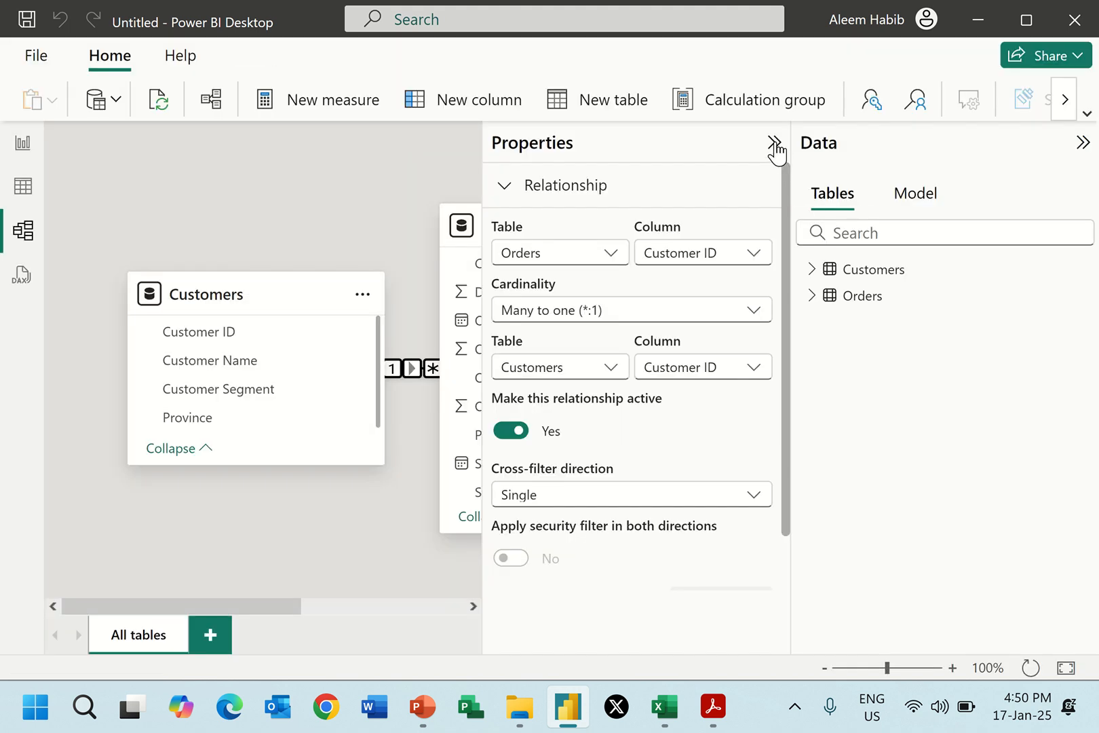
click(775, 143)
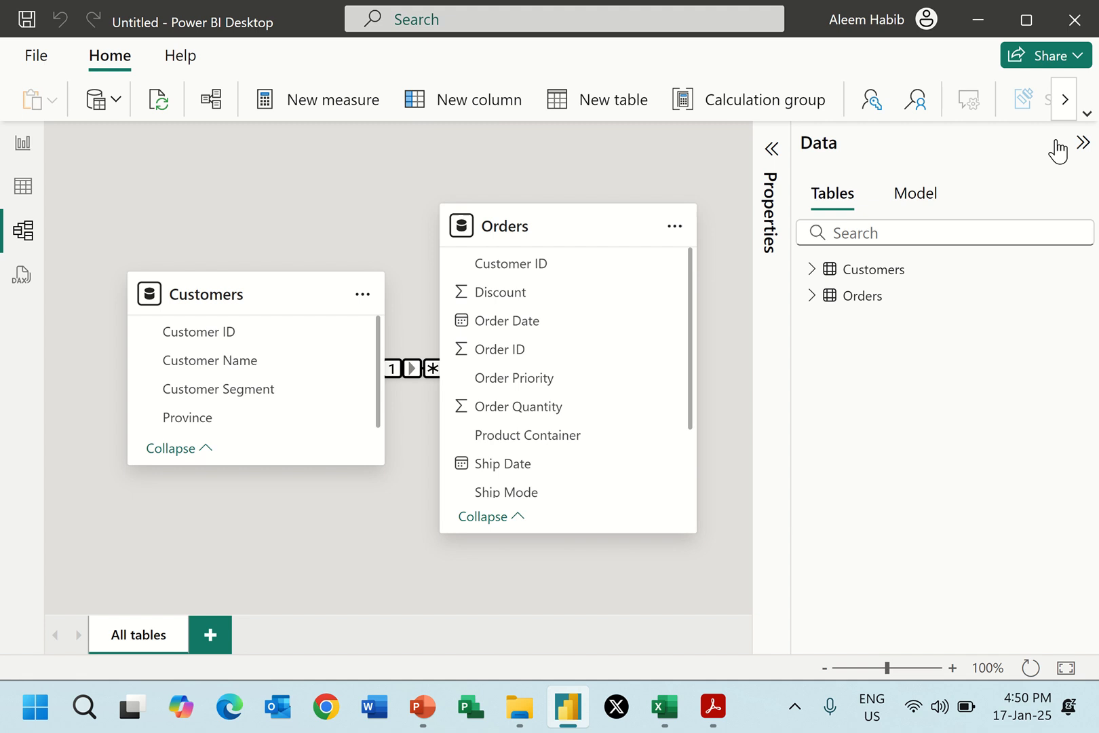
click(1085, 146)
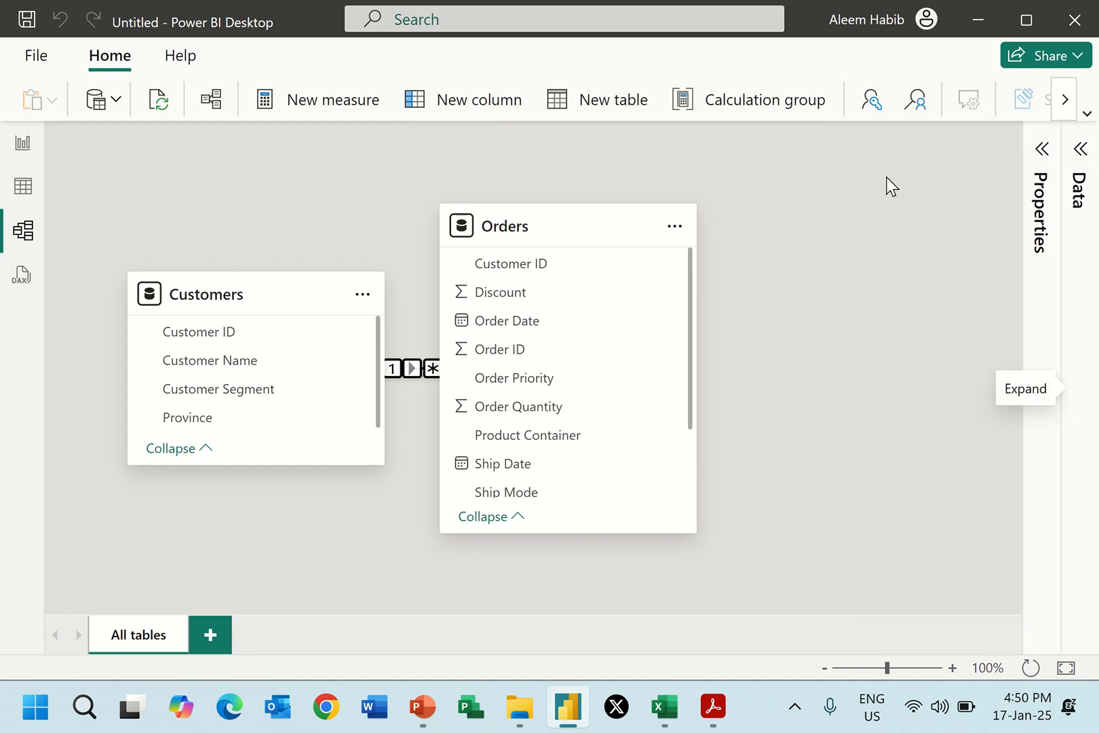
drag(588, 237, 686, 327)
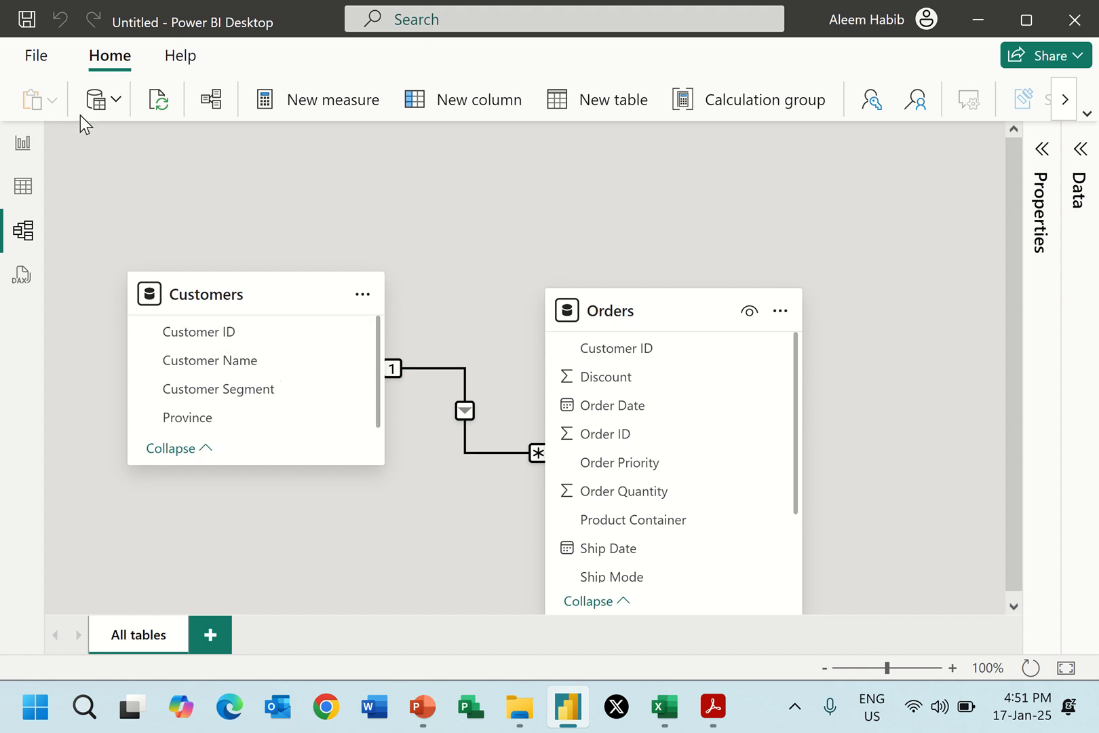
Connect to the Excel workbook Products.xlsx in the Data Model folder.
click(116, 100)
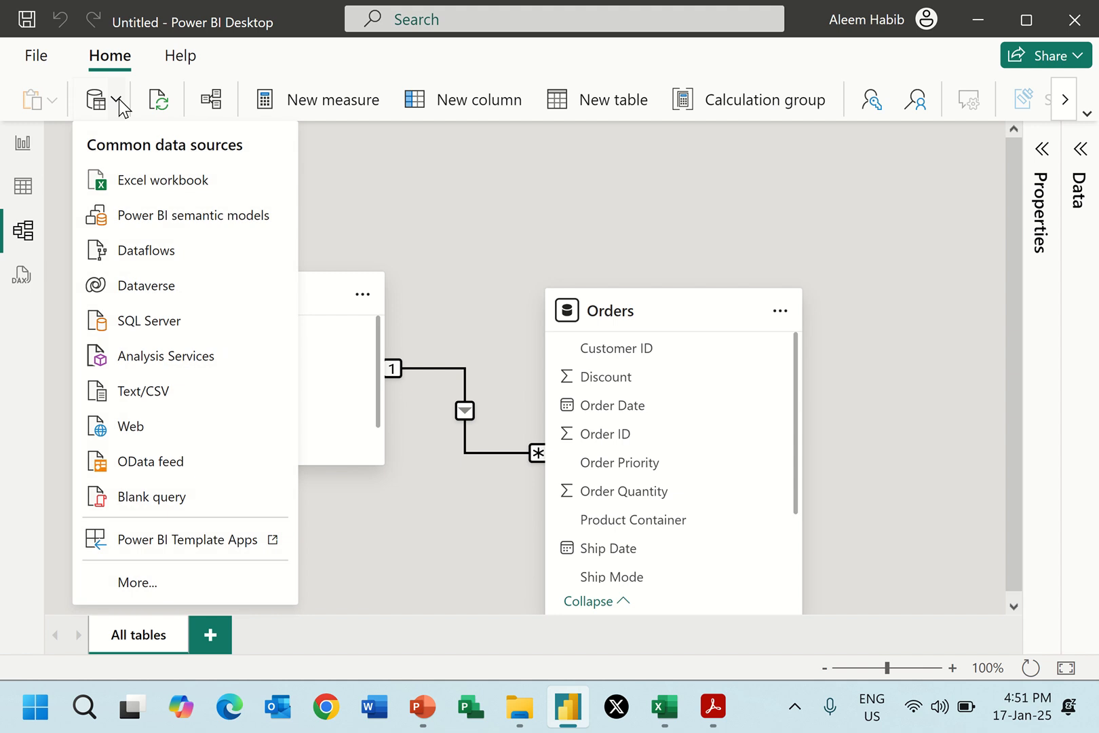
click(120, 188)
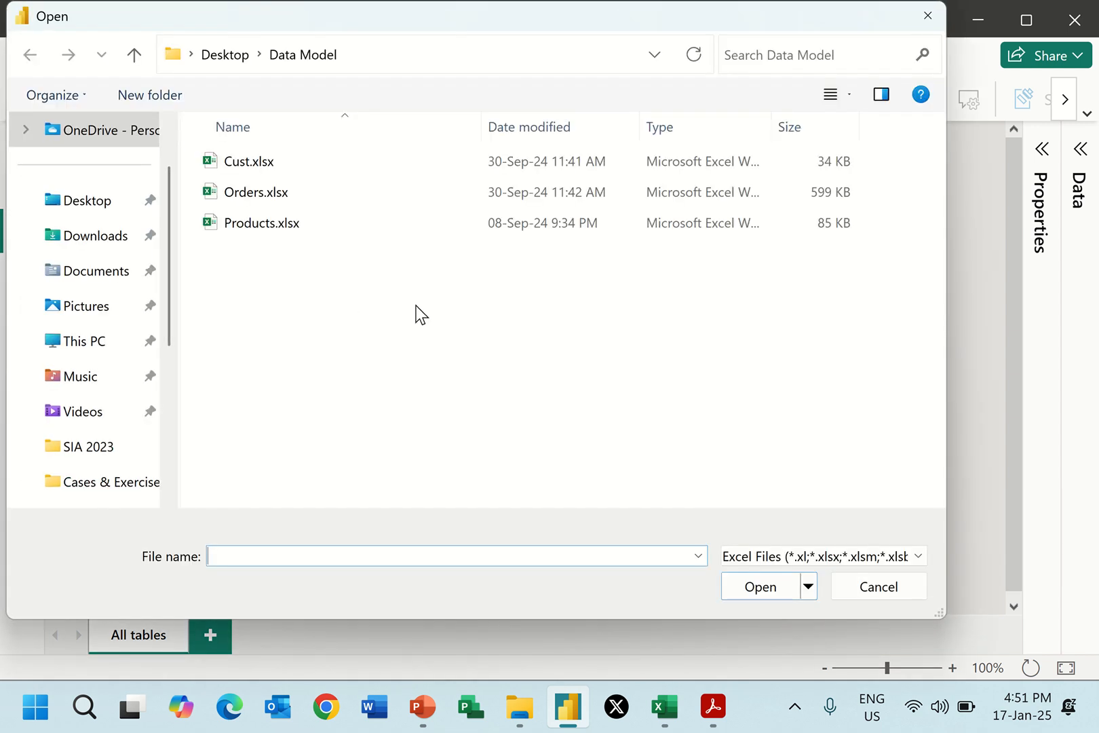
double_click(272, 229)
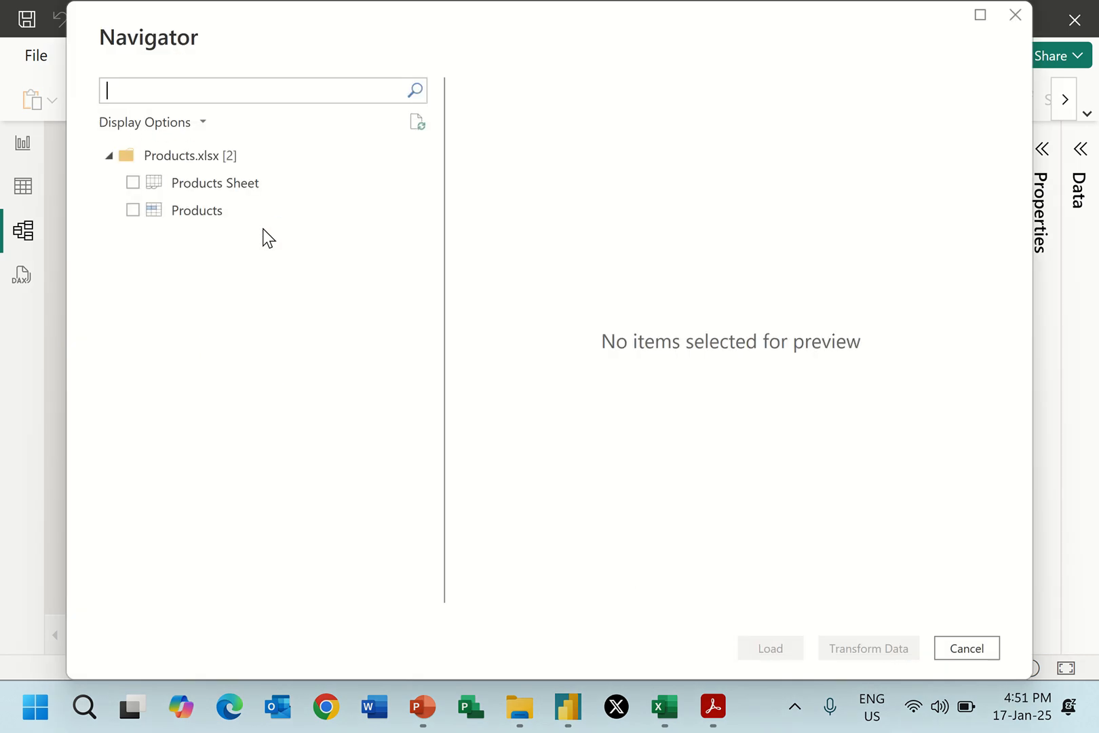
Load the Products table, rather than Products Sheet, from Products.xlsx directly into the model.
click(236, 185)
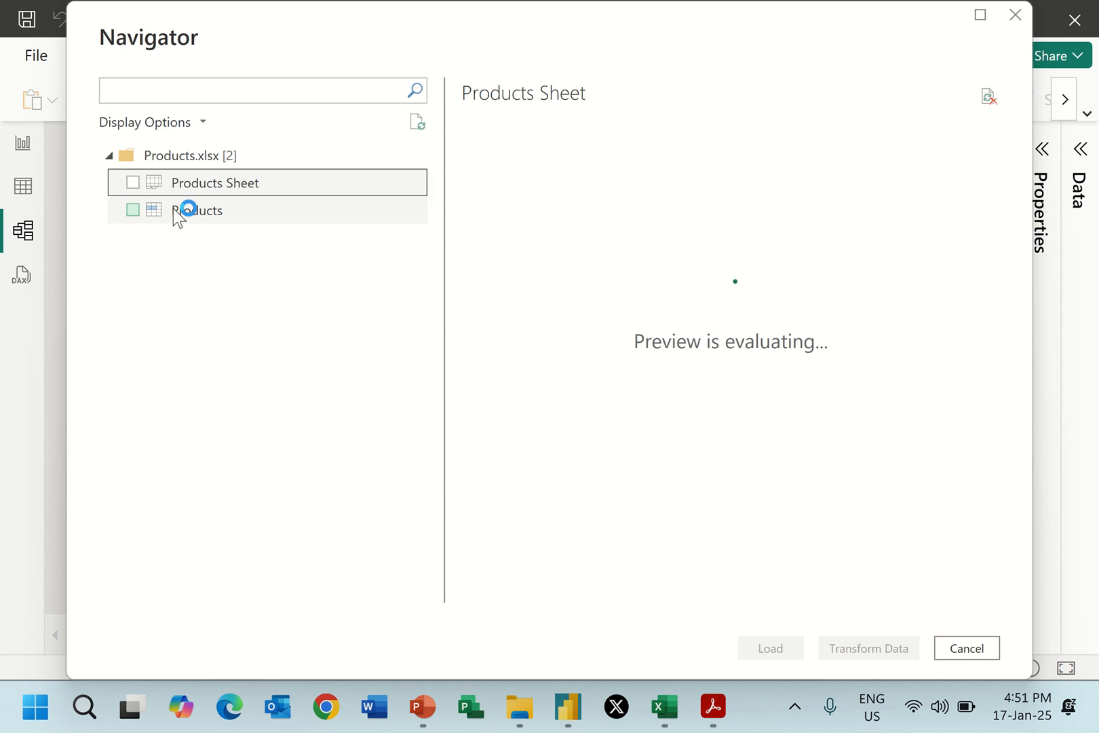
click(129, 218)
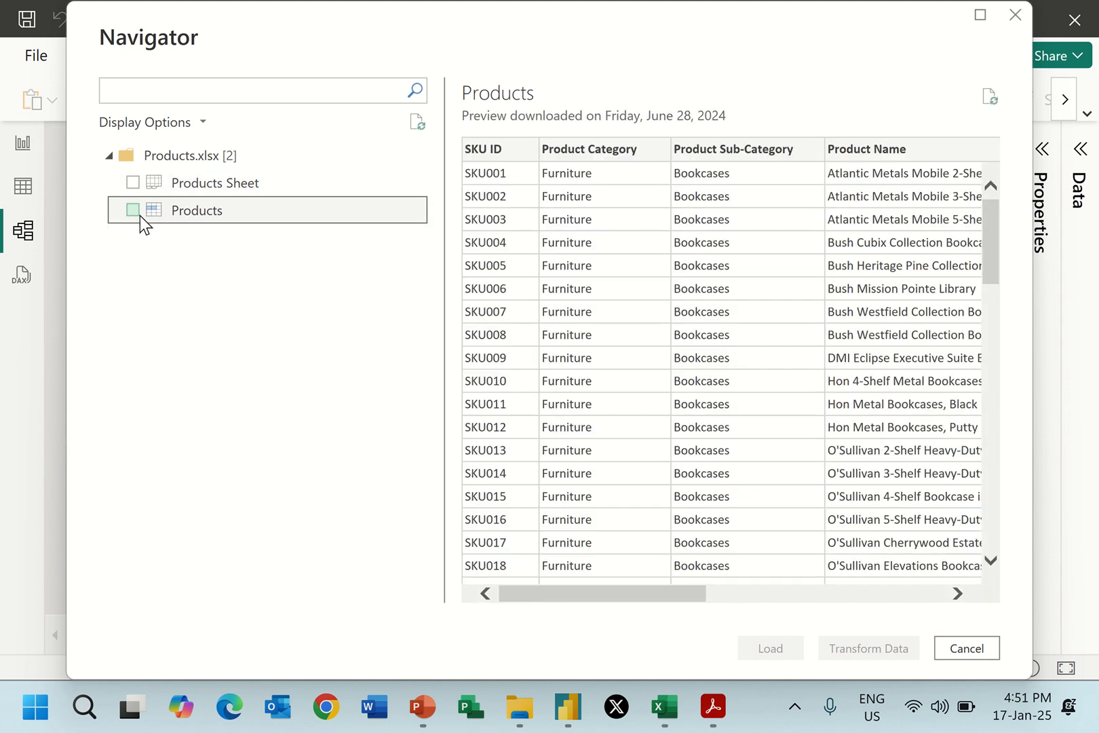
click(133, 211)
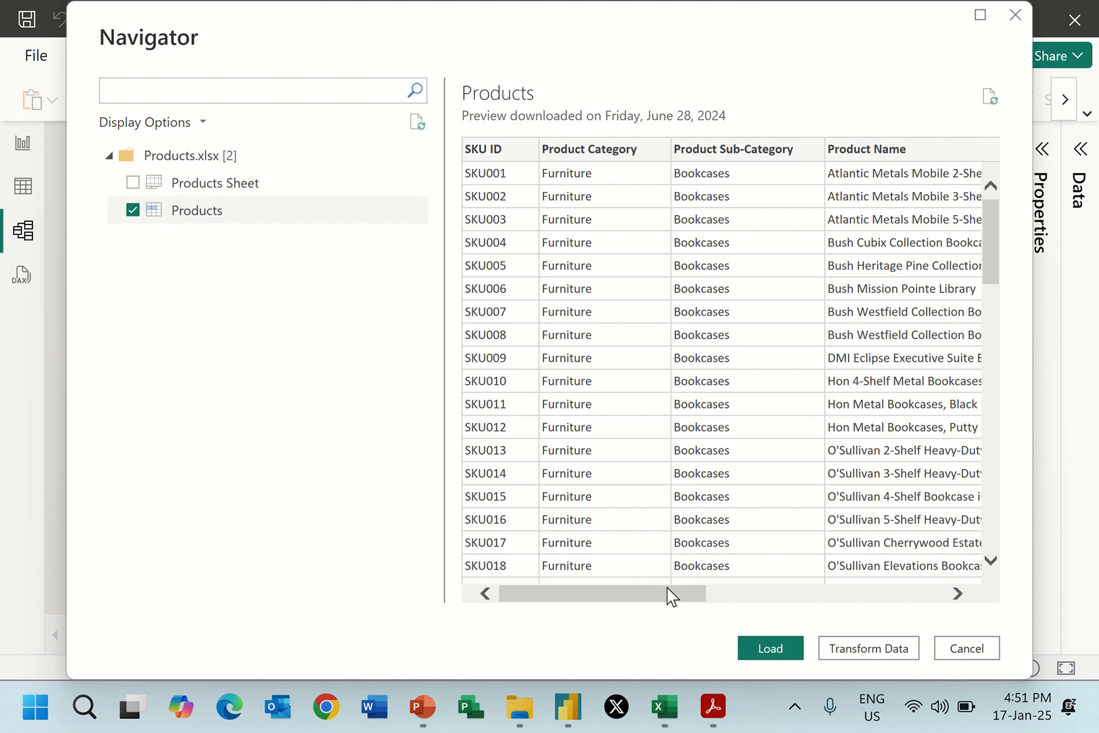
drag(667, 588, 525, 584)
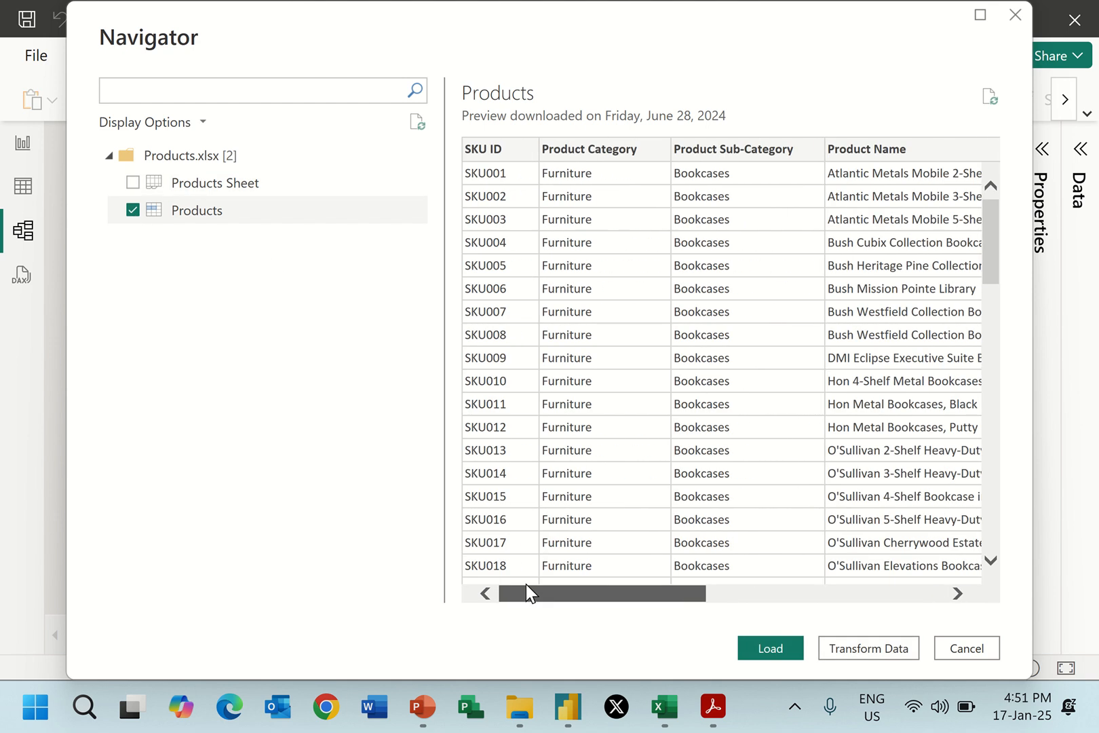
click(769, 650)
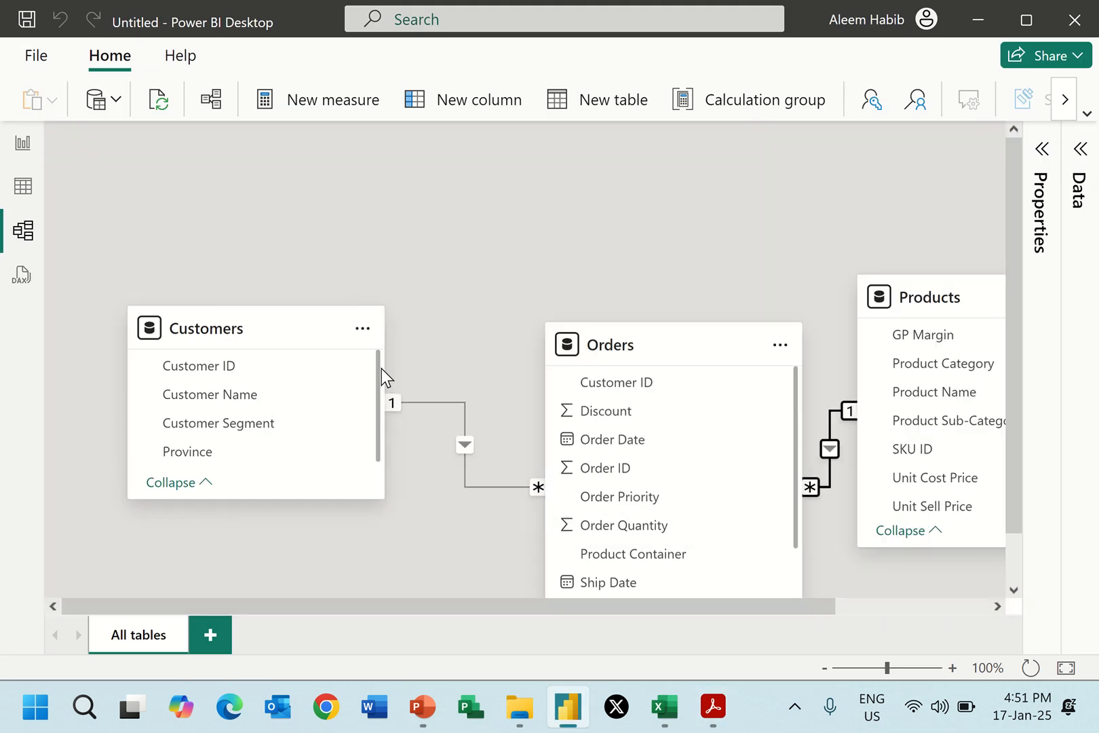
Rearrange the model diagram so Orders sits between Customers and Products, with its fields and both relationship lines exposed.
drag(679, 348, 599, 352)
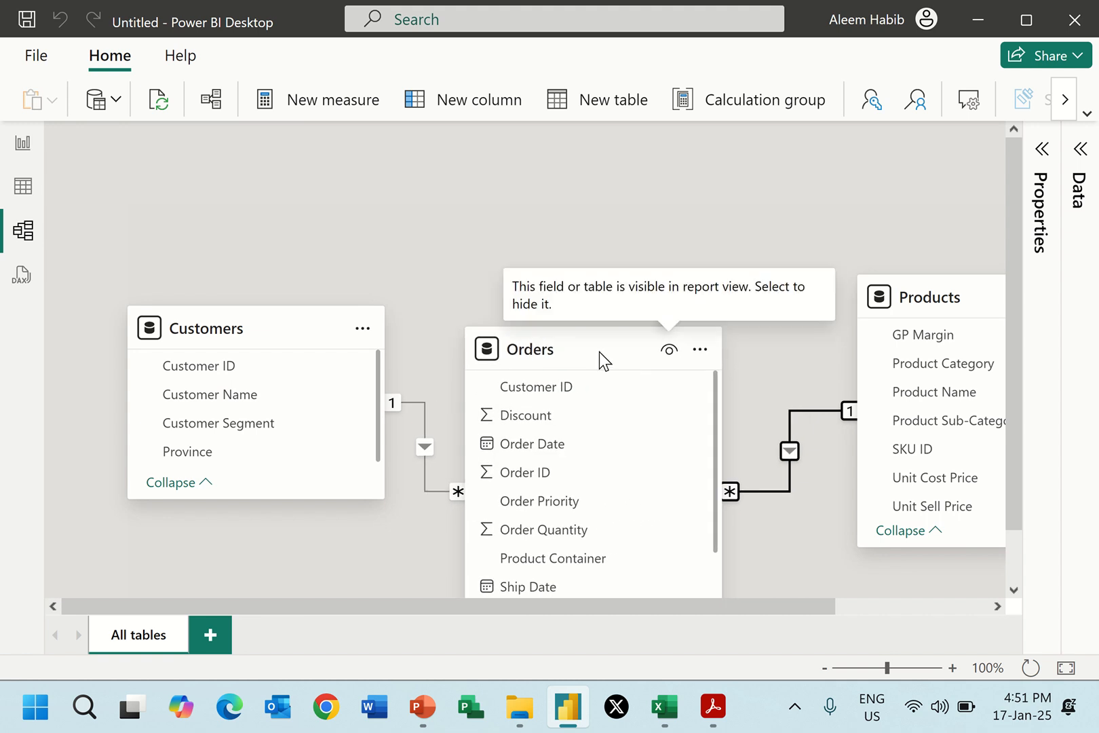
drag(949, 299, 952, 287)
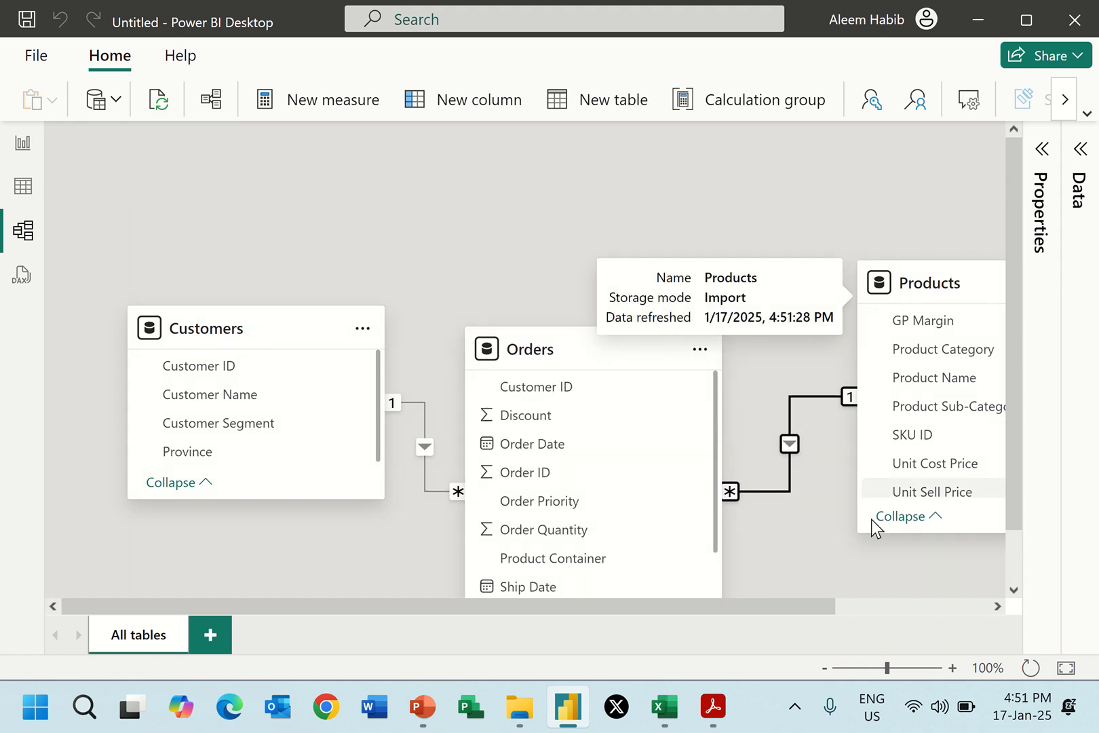
click(1015, 591)
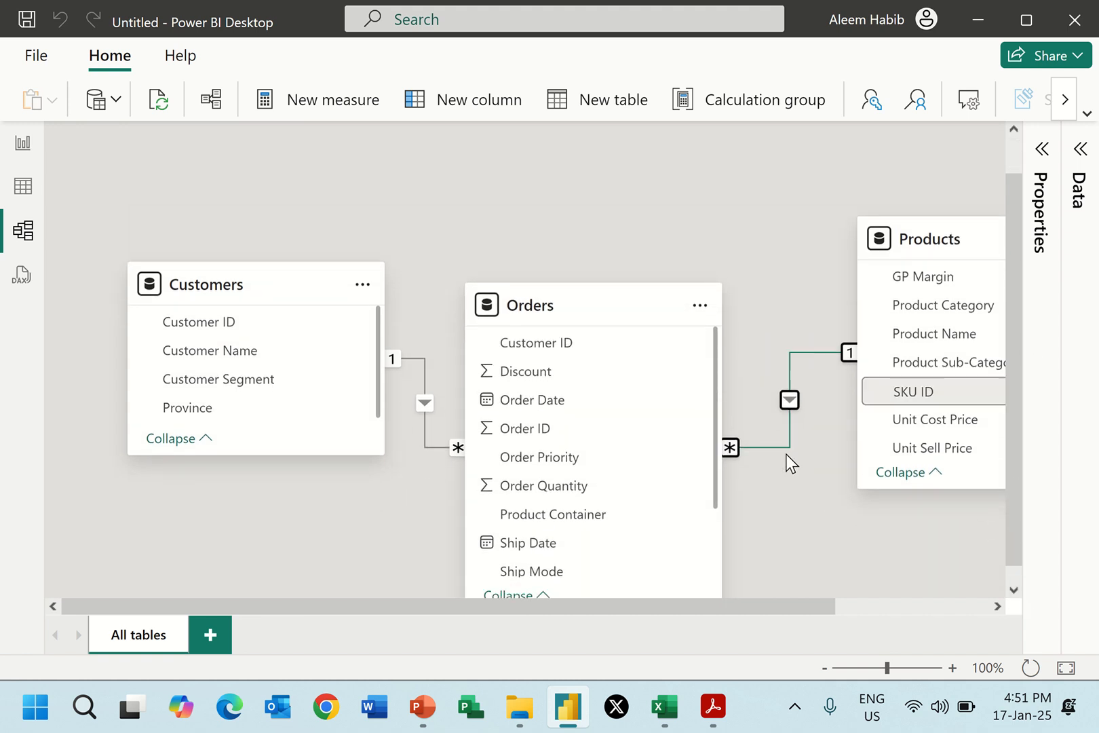
drag(596, 283, 604, 167)
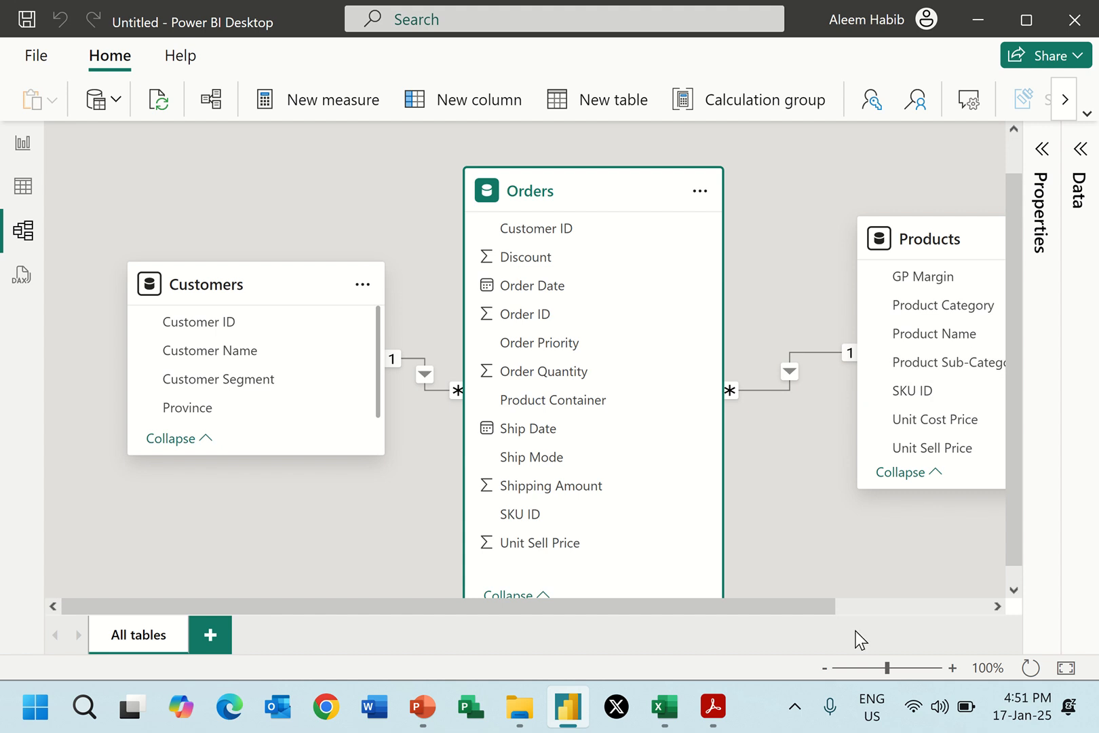
drag(784, 612, 865, 608)
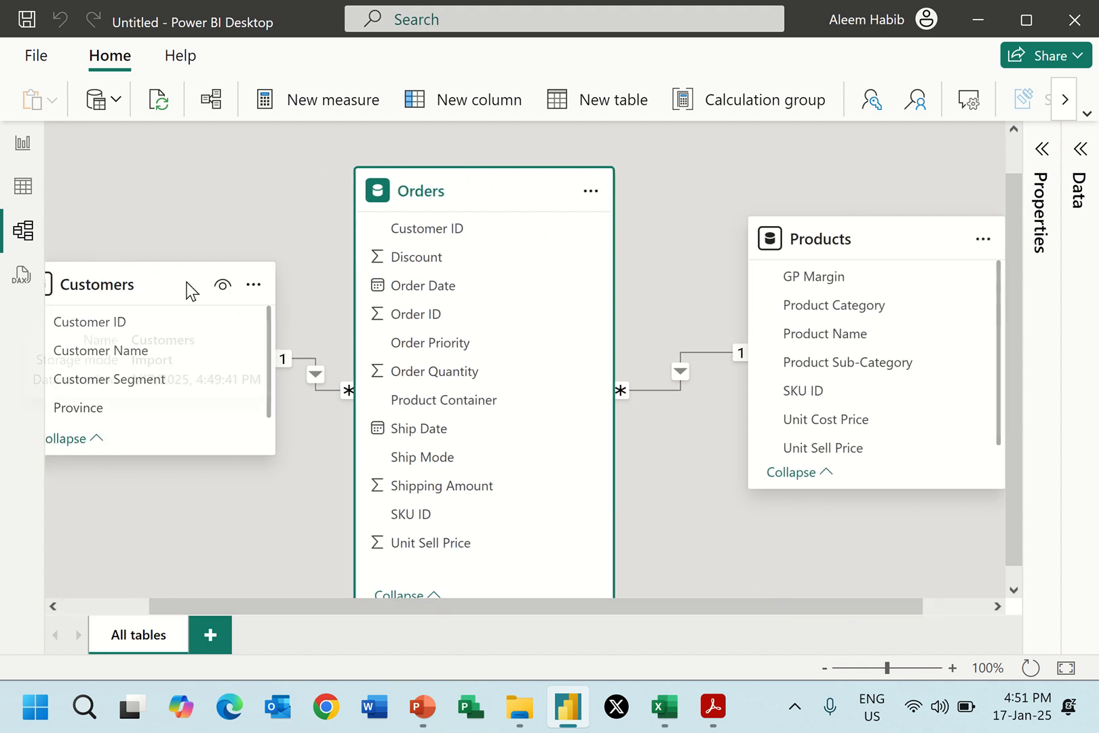
drag(127, 280, 125, 215)
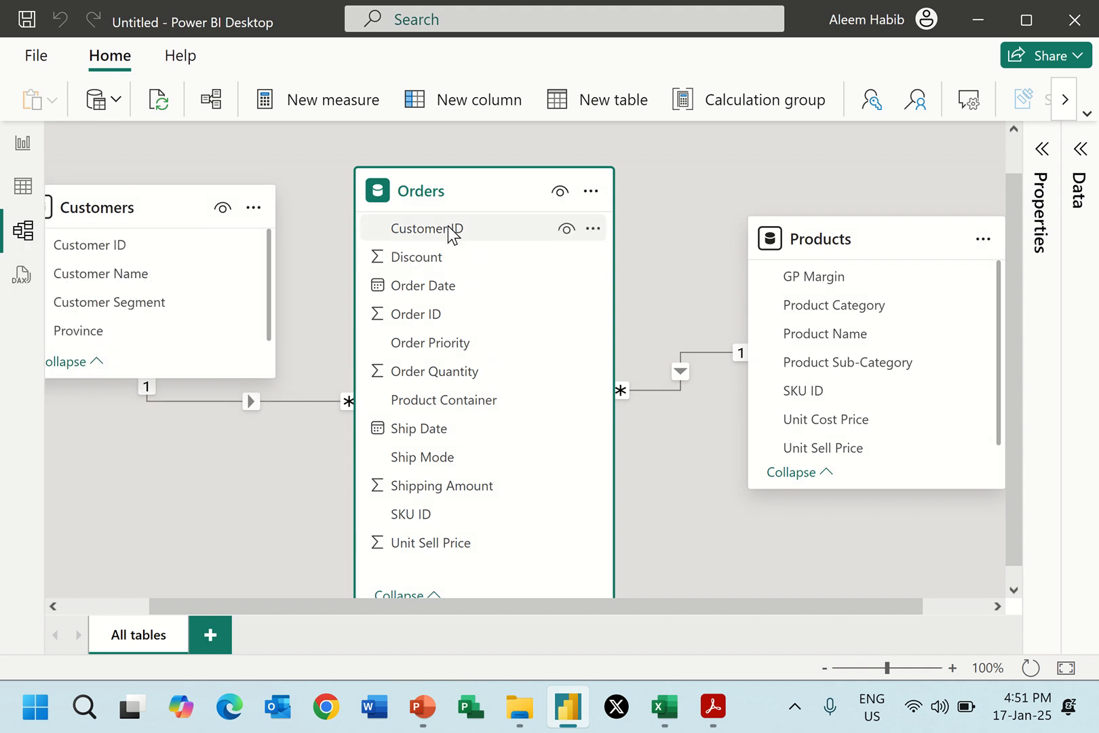
drag(459, 194, 472, 231)
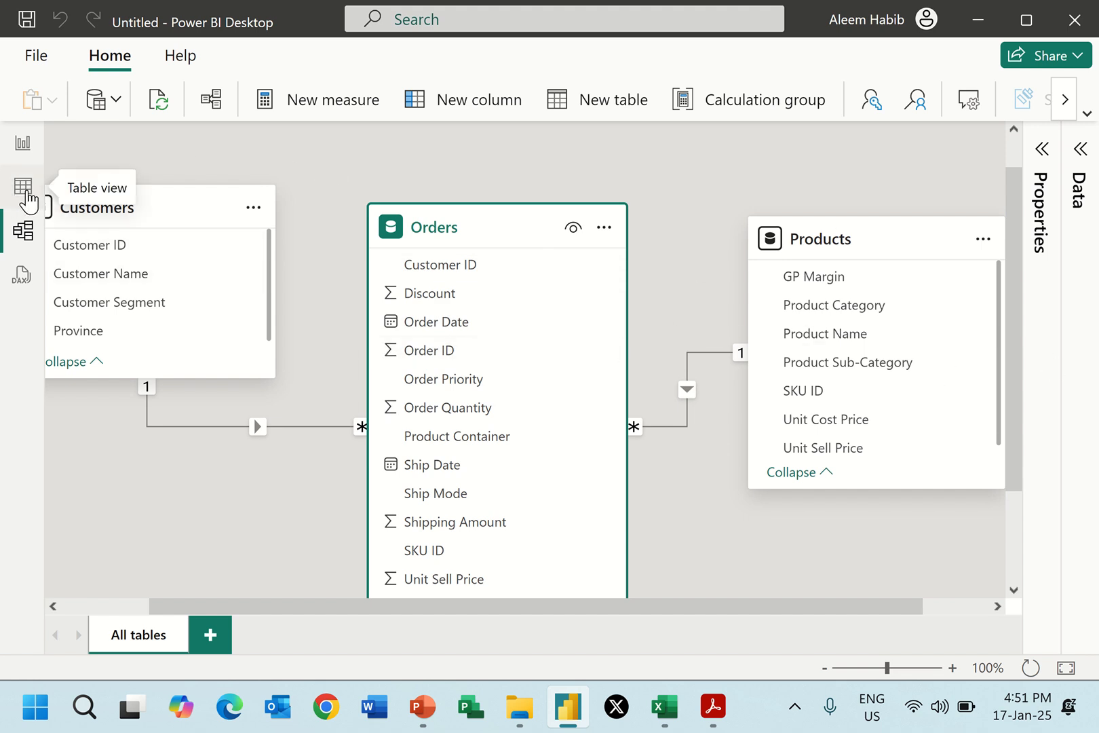
Switch to table view and examine the Orders table's columns, from Order ID through Ship Date.
click(23, 188)
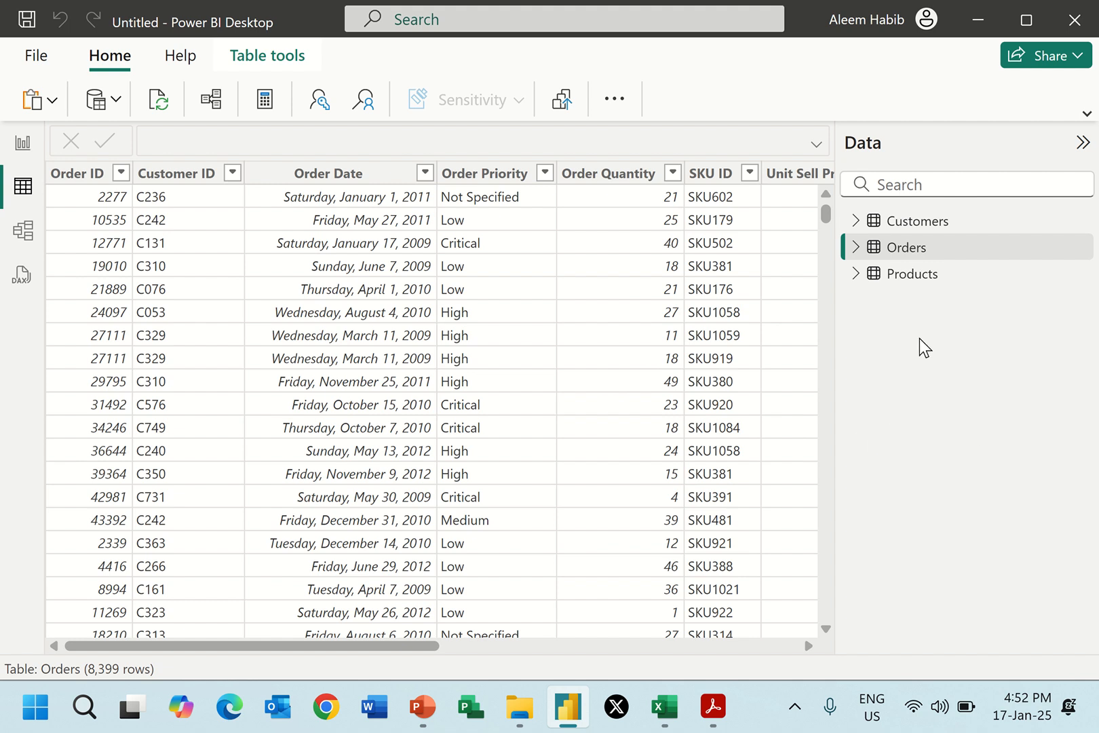
mouse_move(903, 255)
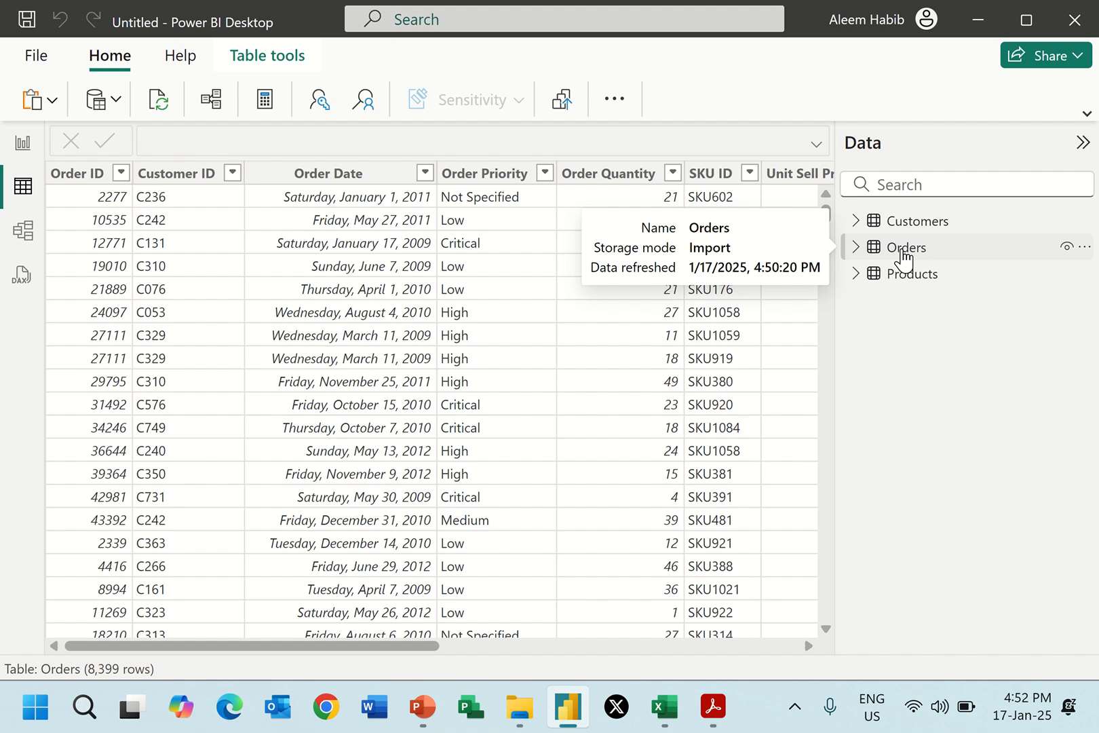
click(901, 251)
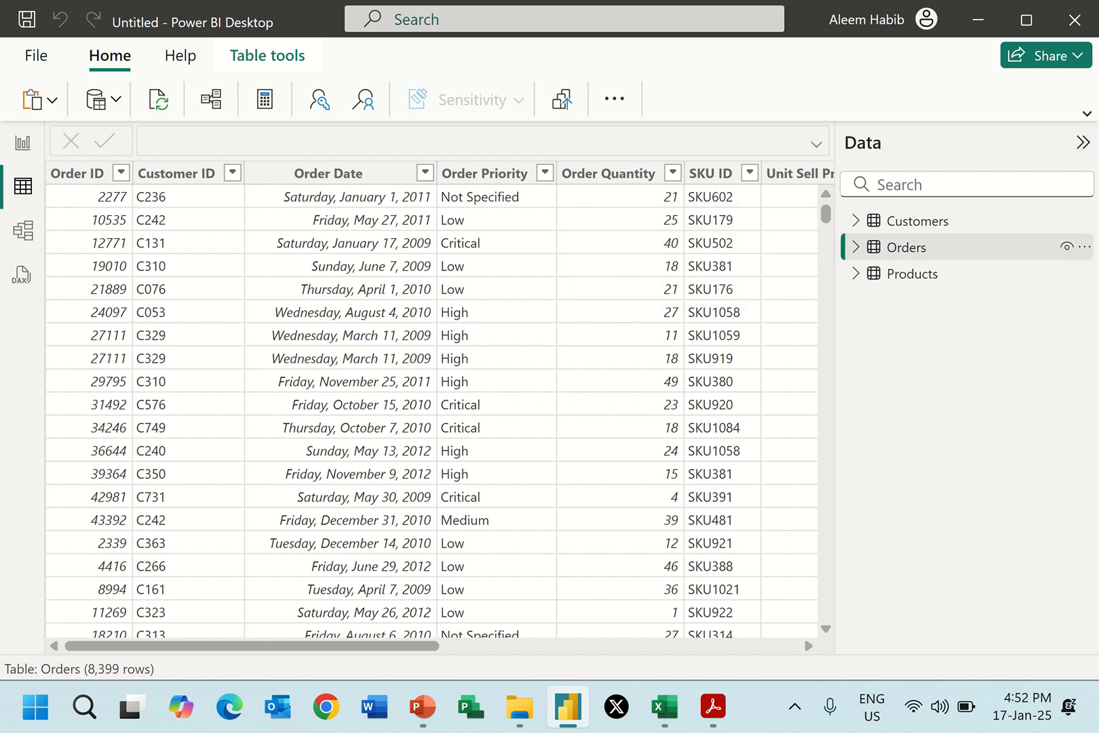
click(758, 648)
click(768, 650)
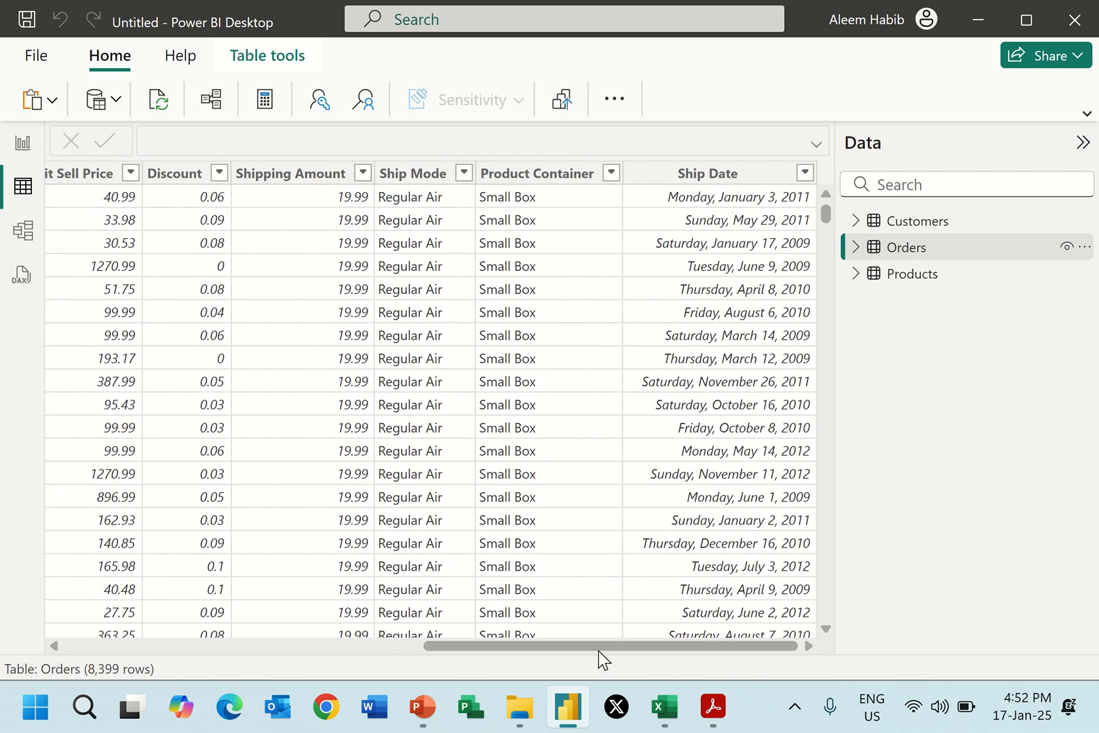
drag(598, 651, 497, 651)
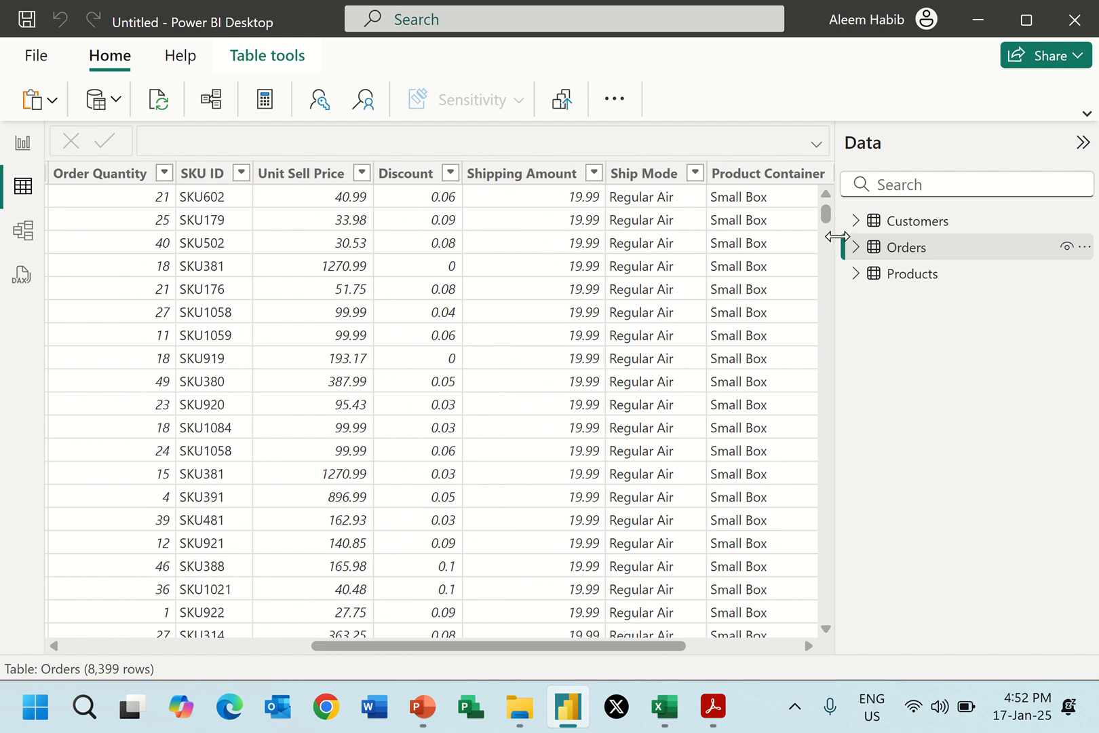
Add a new calculated column named Sales to the Orders table, and quit Grammarly to clear its overlay from the formula.
right_click(903, 250)
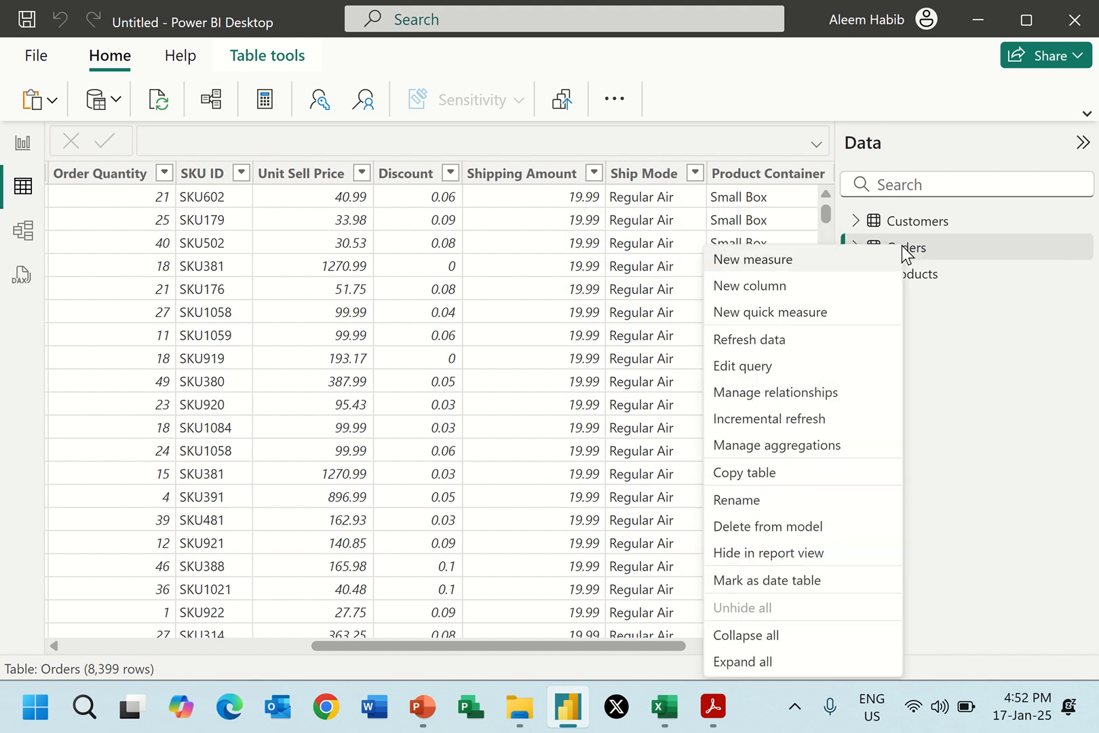
click(785, 284)
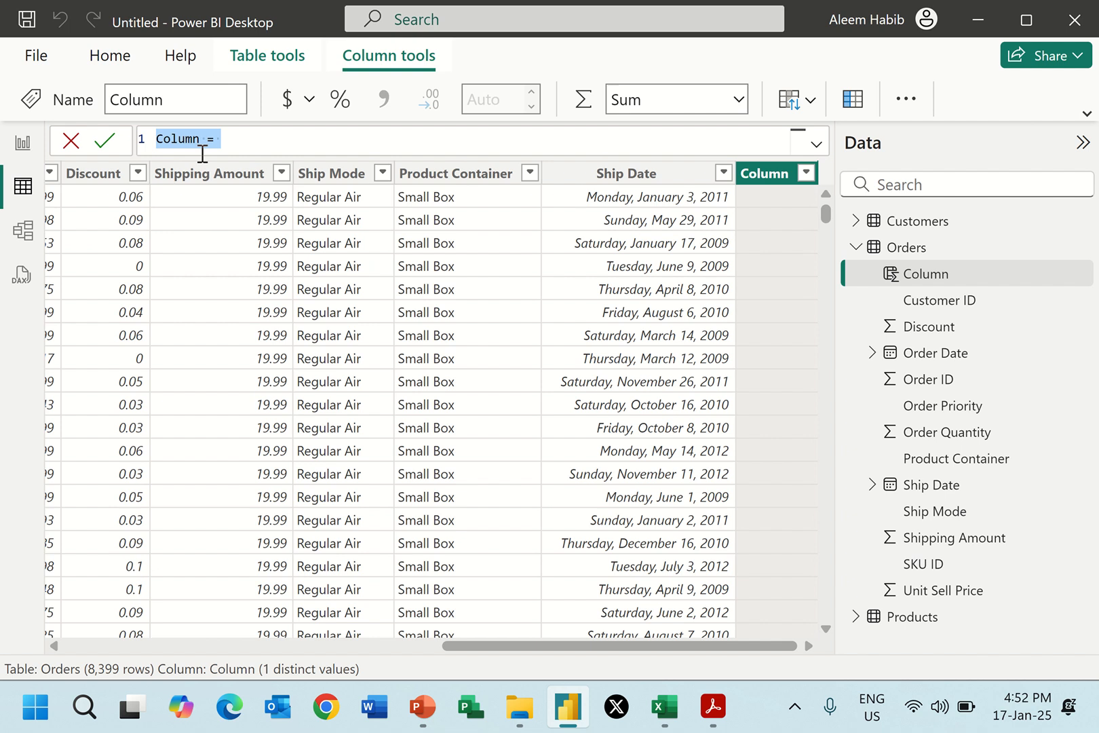
drag(200, 139, 156, 141)
text(Sales)
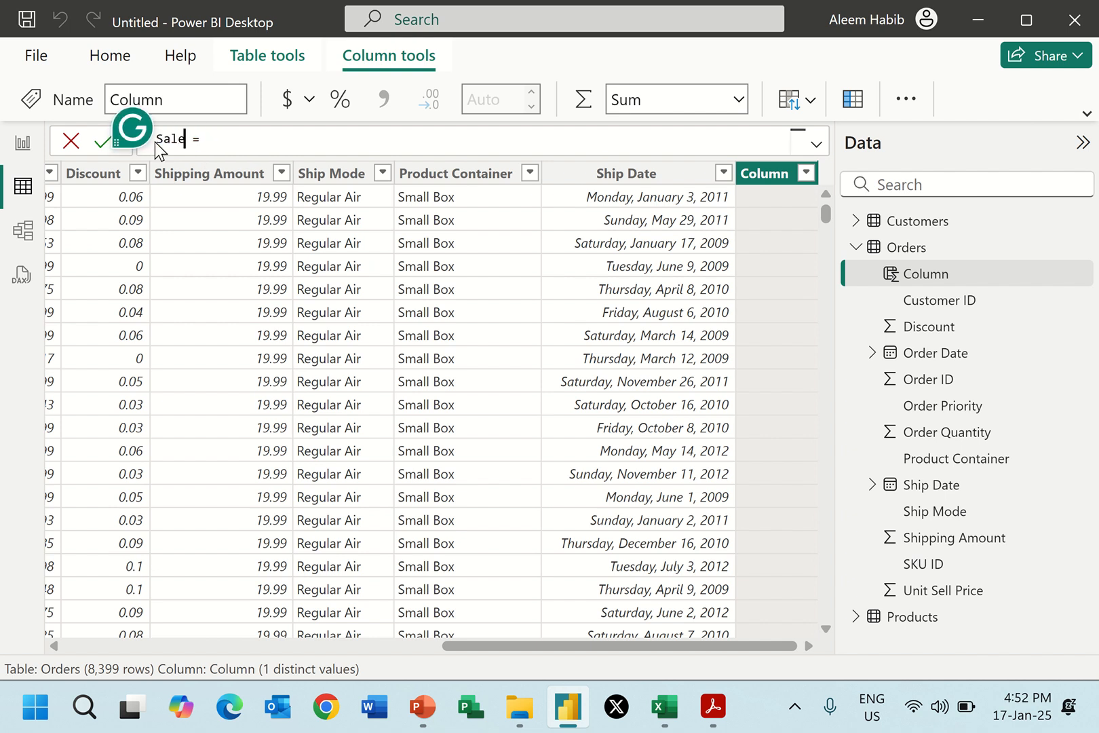
click(139, 136)
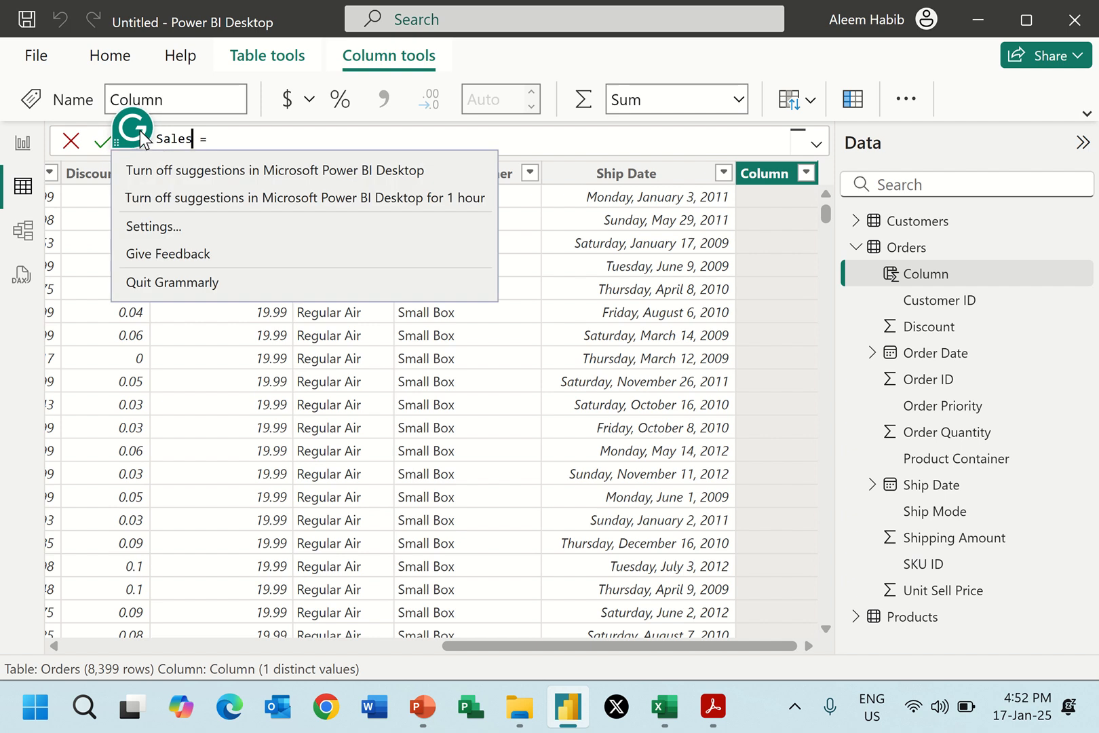
click(184, 281)
Define the Sales column as Orders[Order Quantity]*Orders[Unit Sell Price]*(1-Orders[Discount]) and commit the formula.
click(240, 141)
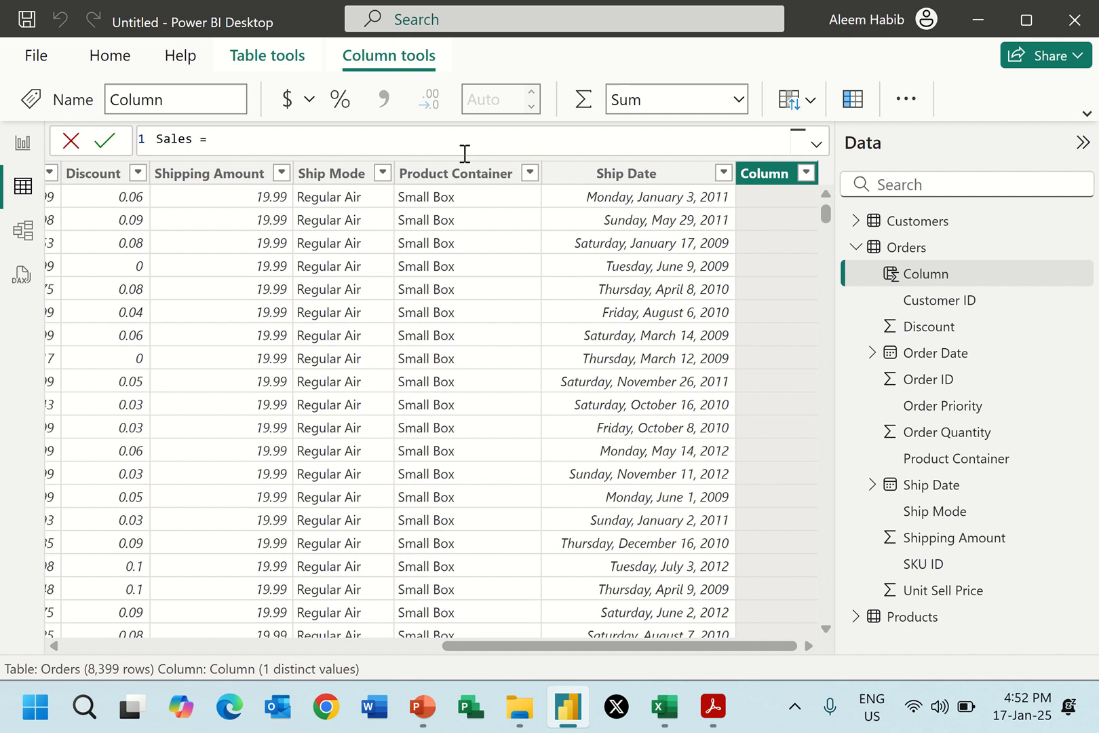
text(quant)
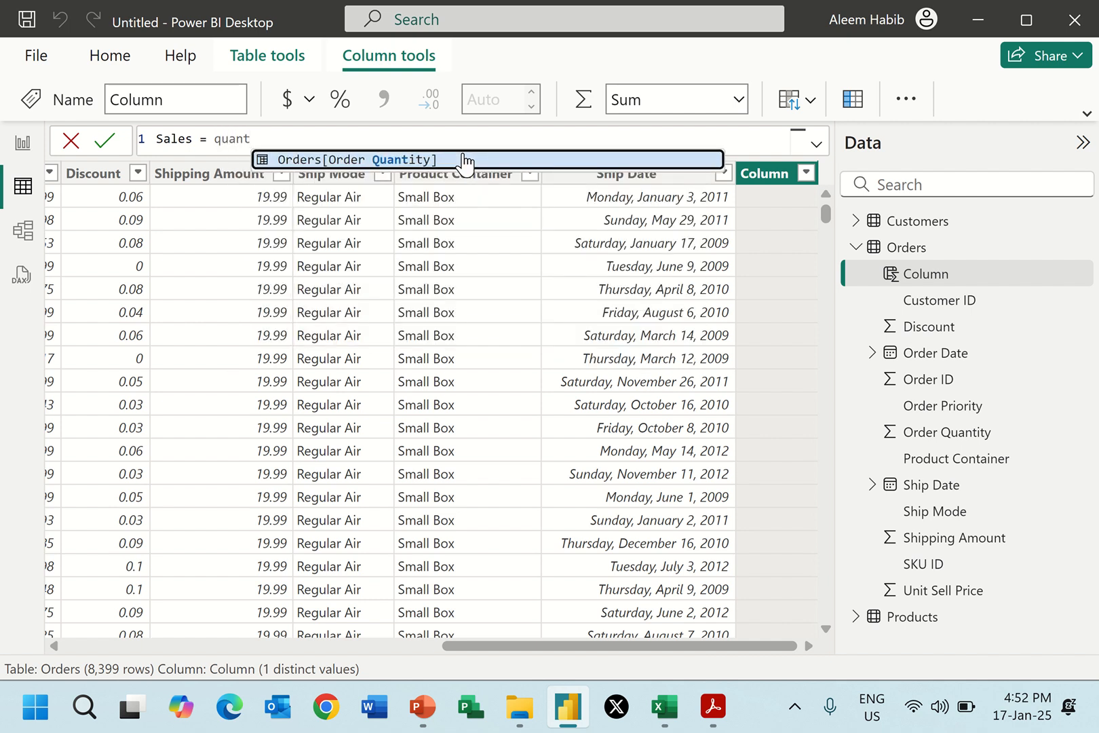
click(392, 158)
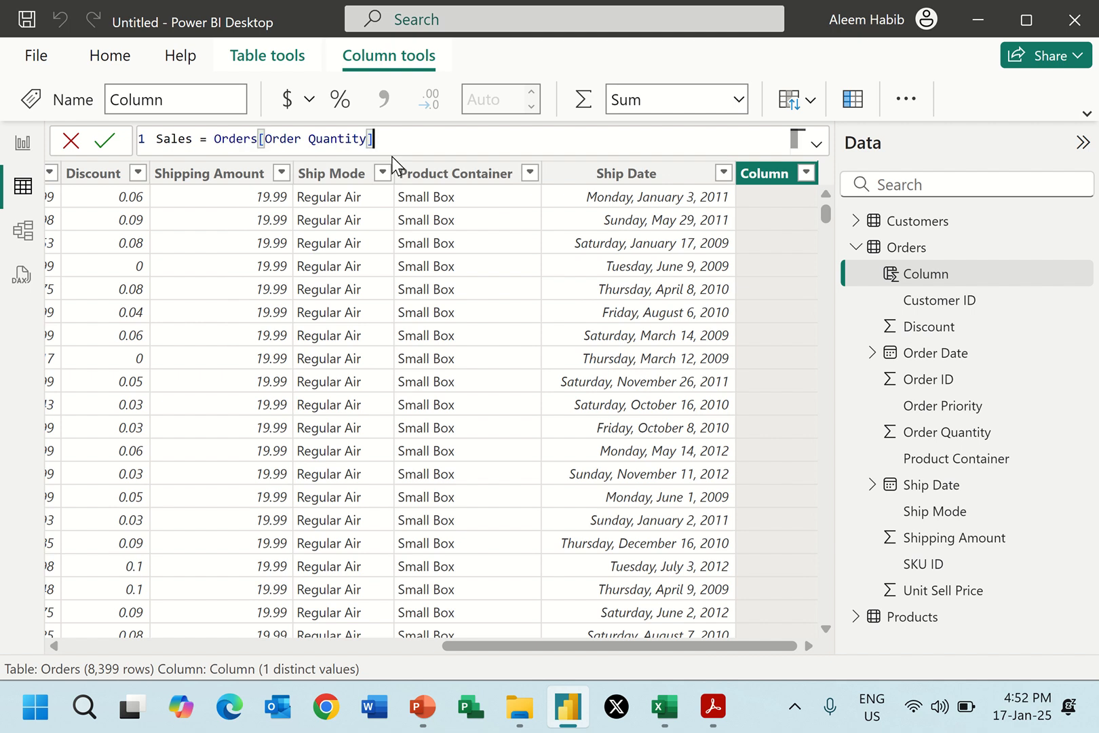
text(*sell)
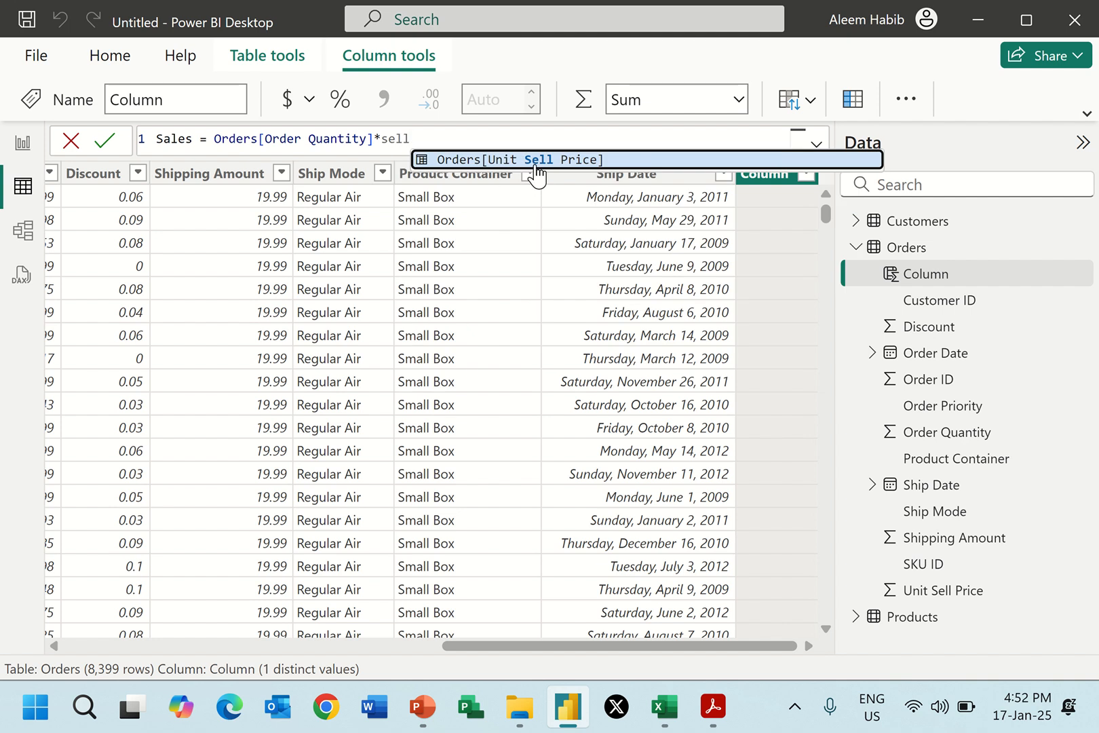
click(534, 165)
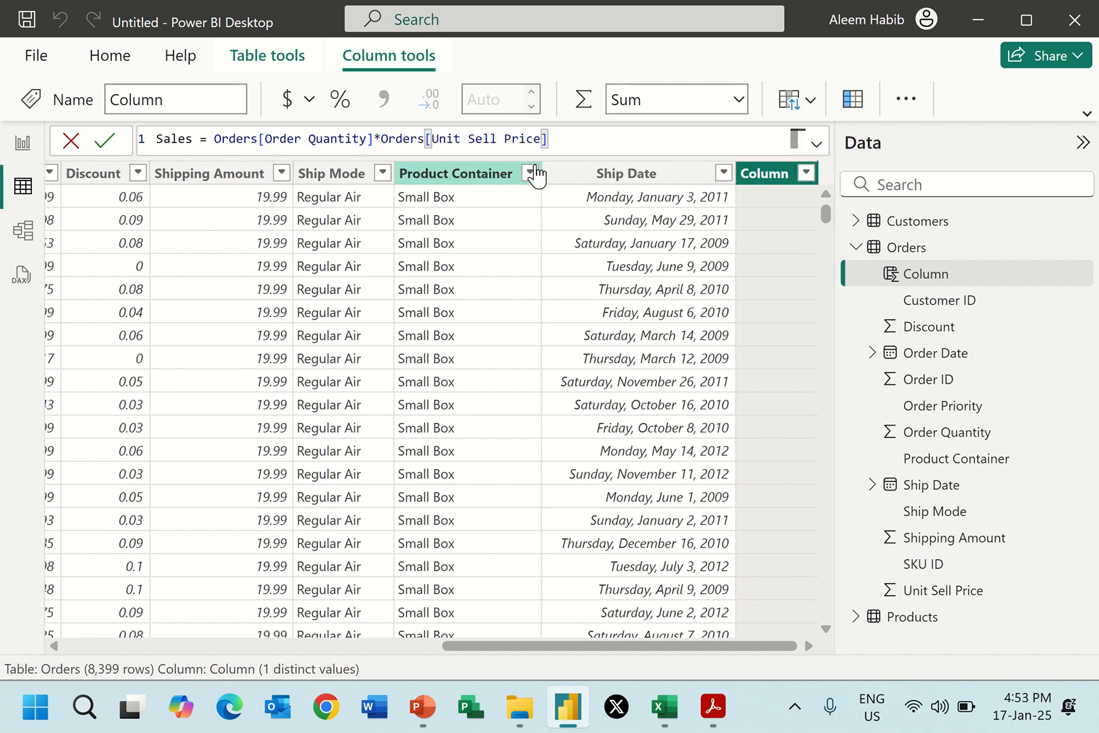
text(*)
text((1-Orders[Dis)
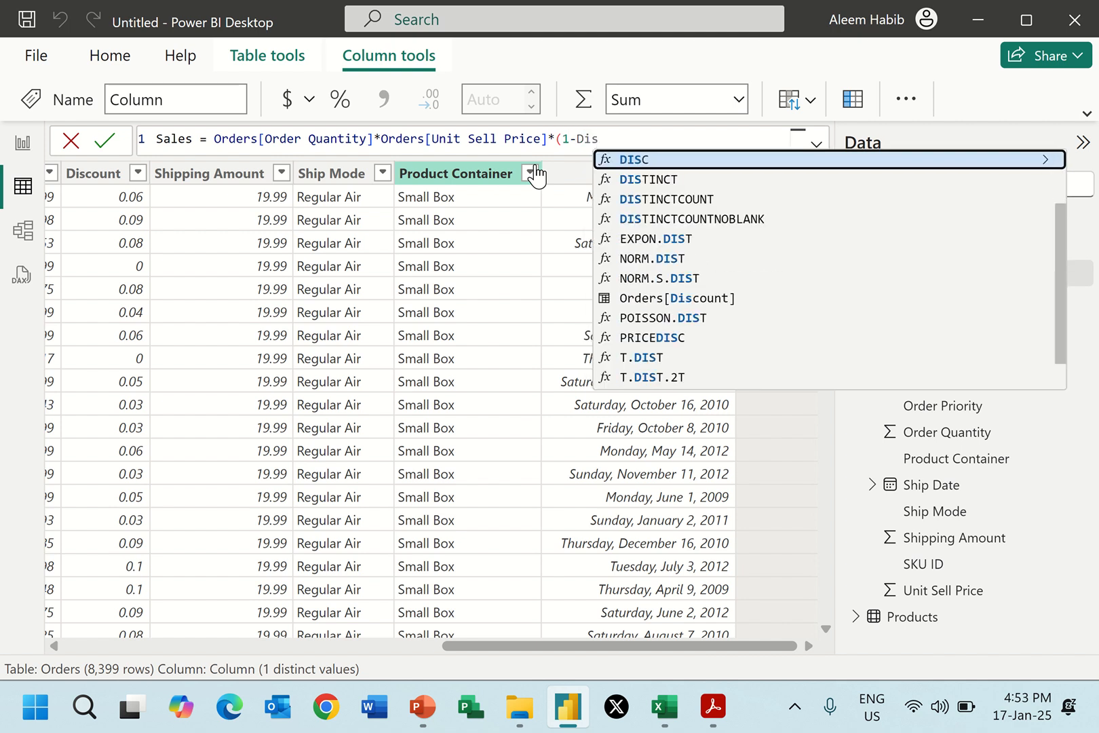
text(c)
click(675, 180)
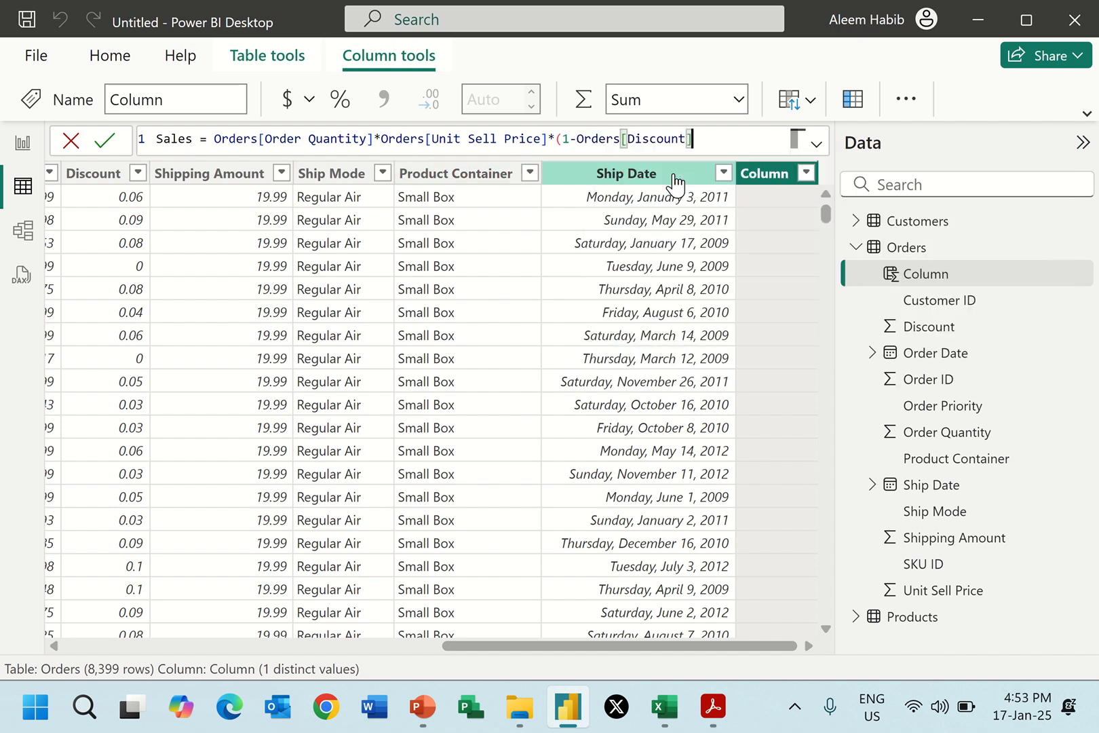
text())
key(Return)
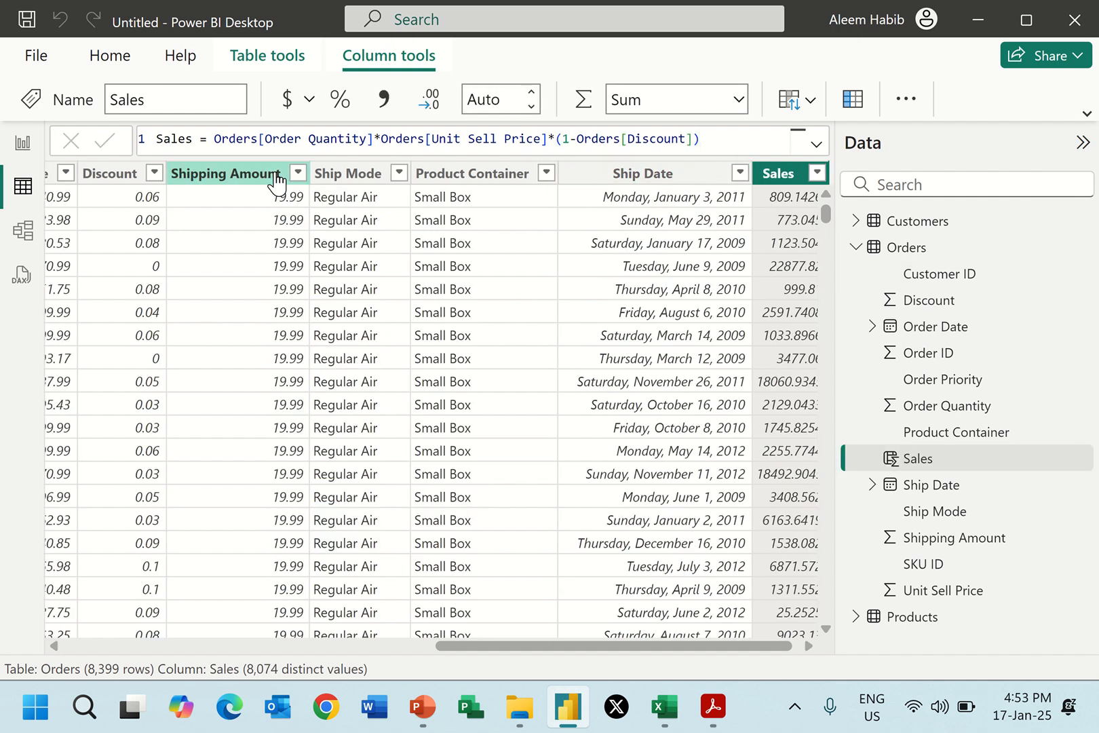
Format the Sales column to show 2 decimal places, and view its sort-by-column options without changing them.
drag(532, 649, 678, 651)
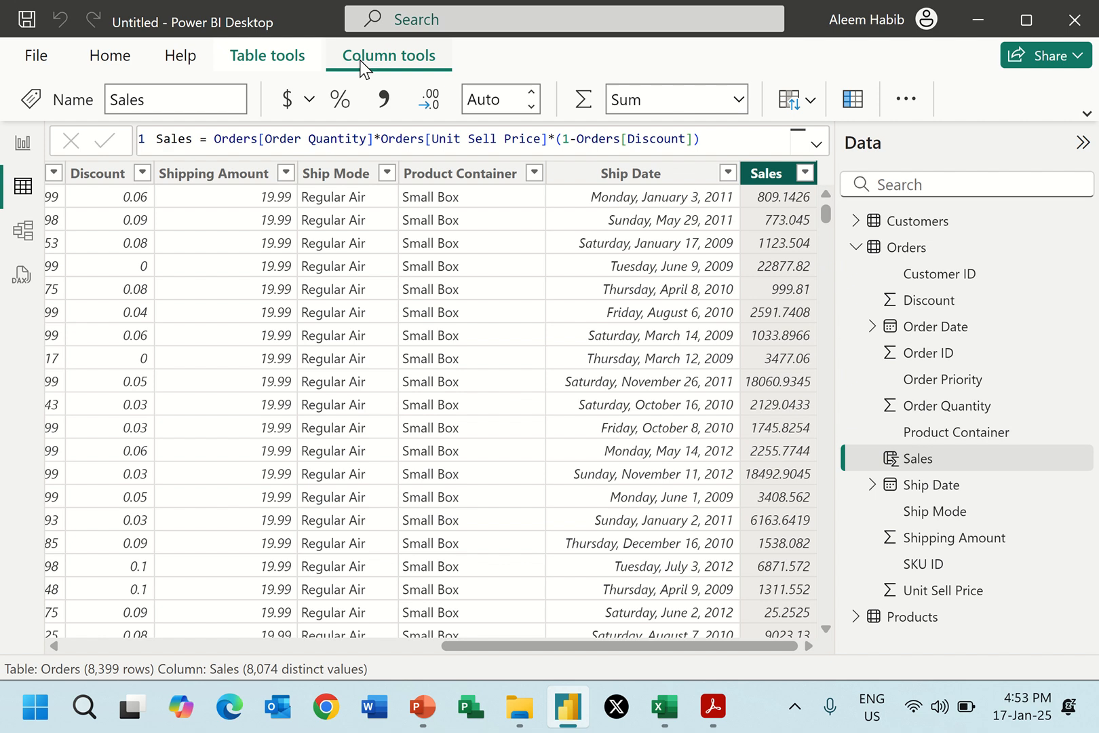
click(530, 99)
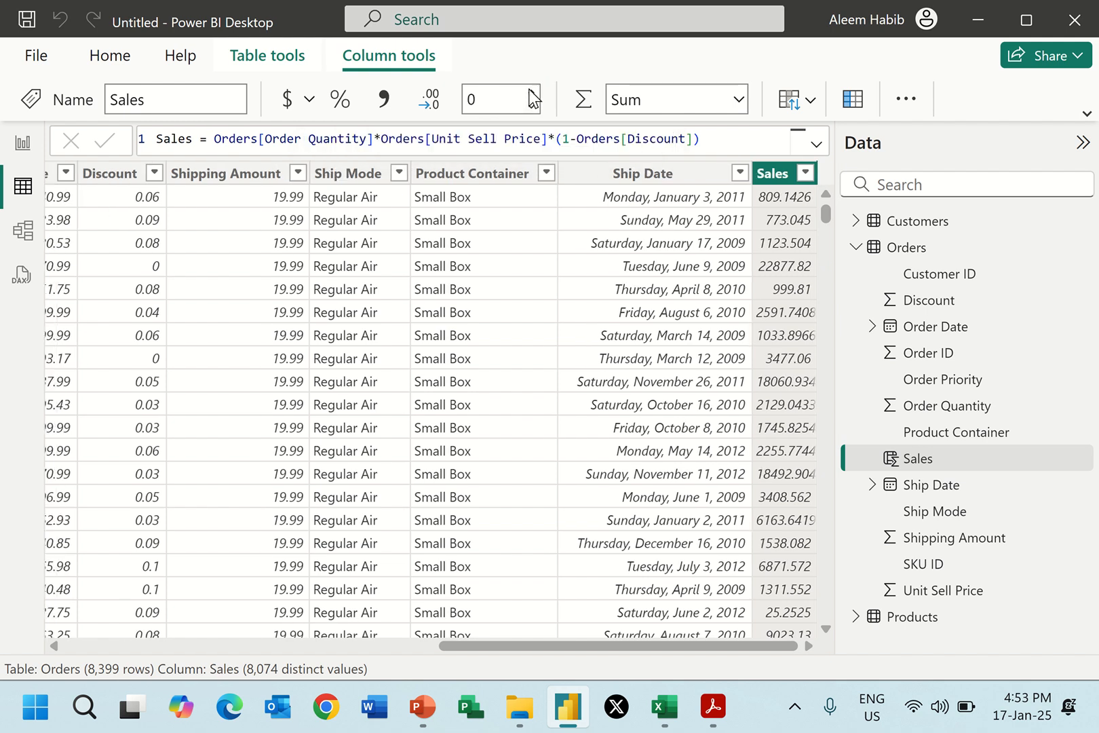
click(530, 98)
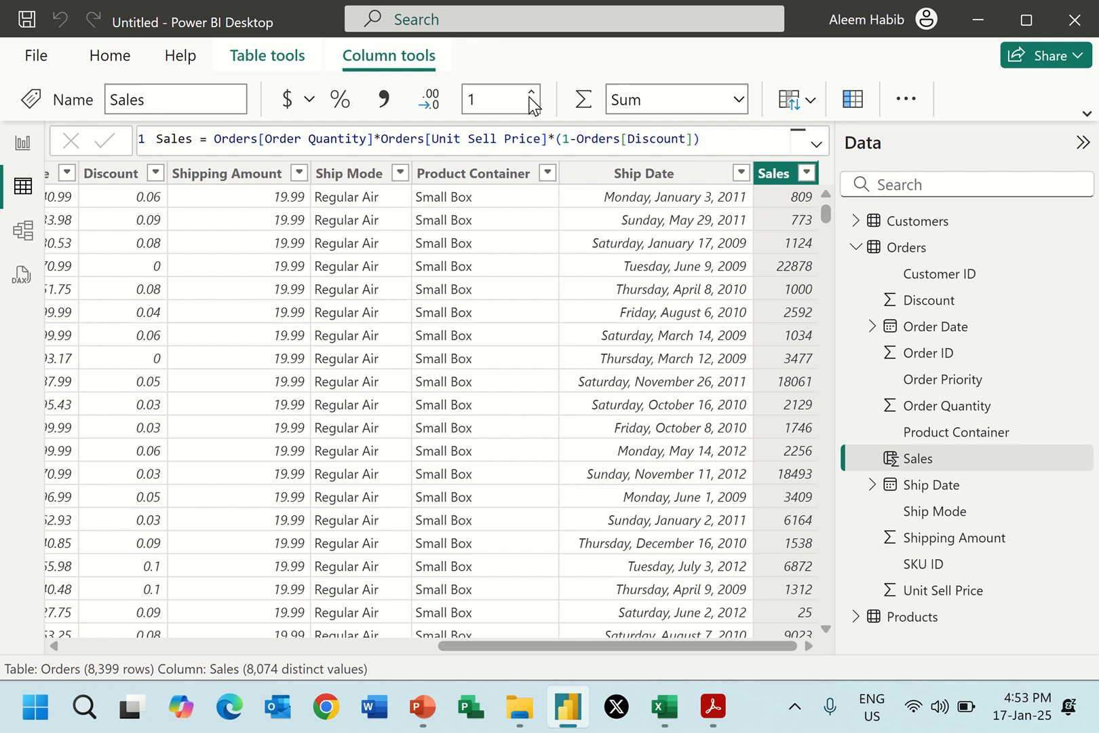
click(531, 98)
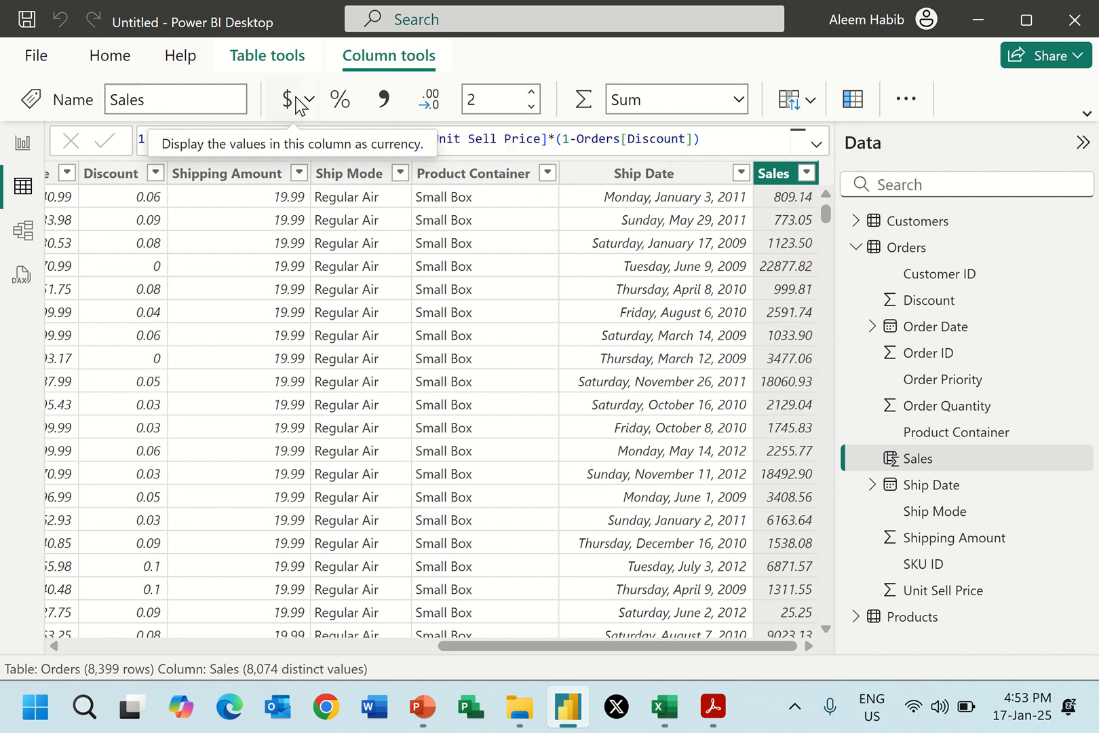
click(808, 100)
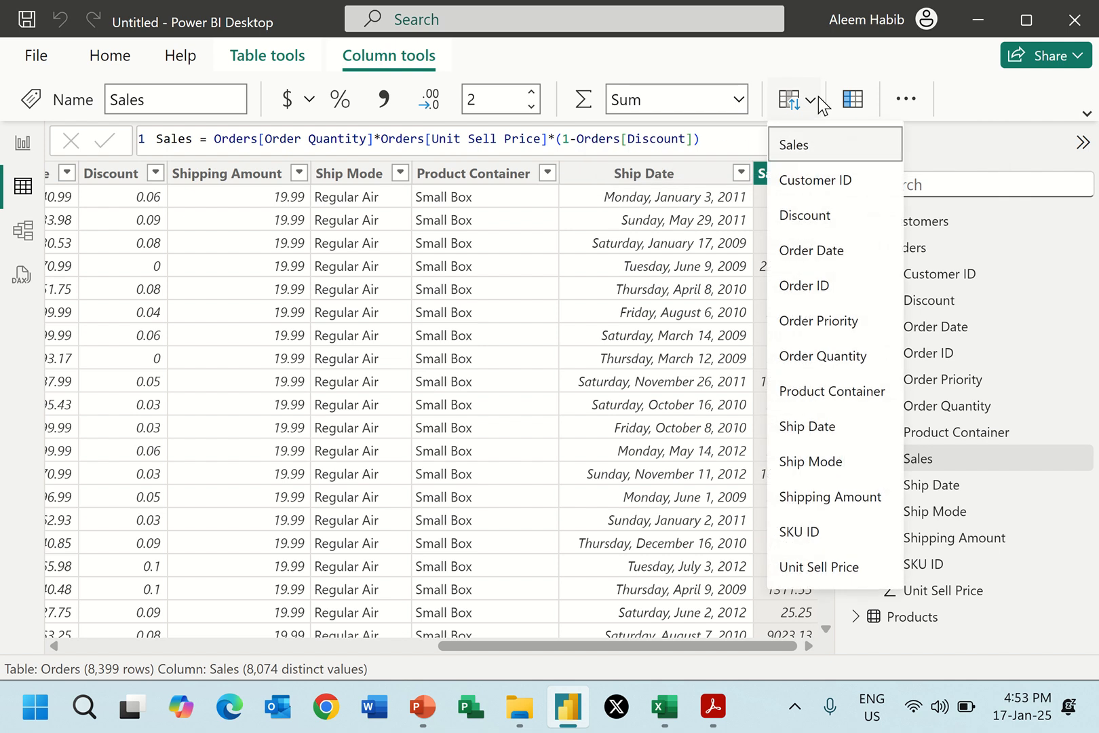
click(805, 107)
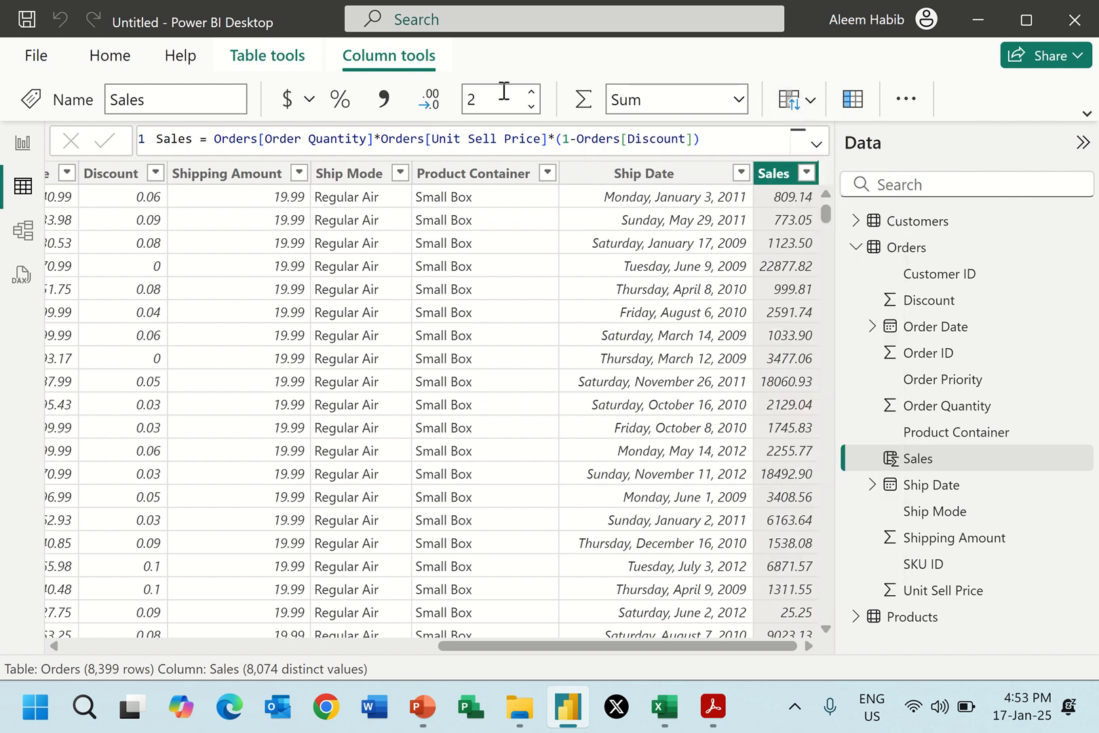
Format the Sales column as dollar currency and select the Orders table with its field list expanded.
click(285, 103)
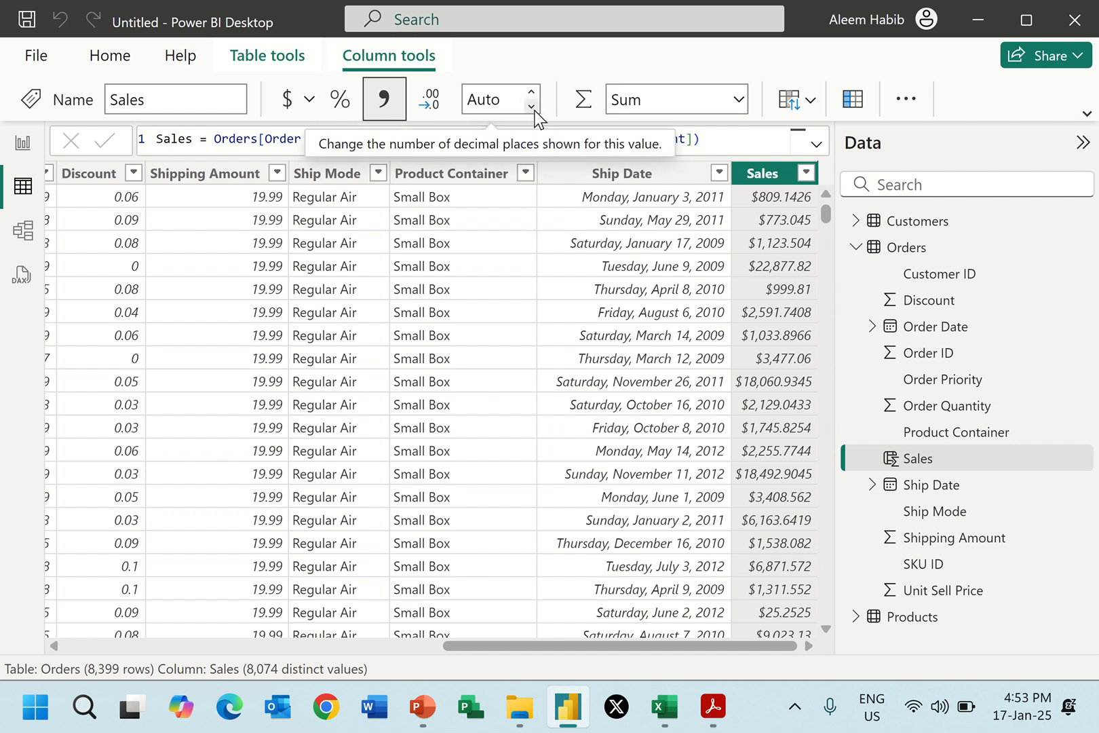
click(857, 248)
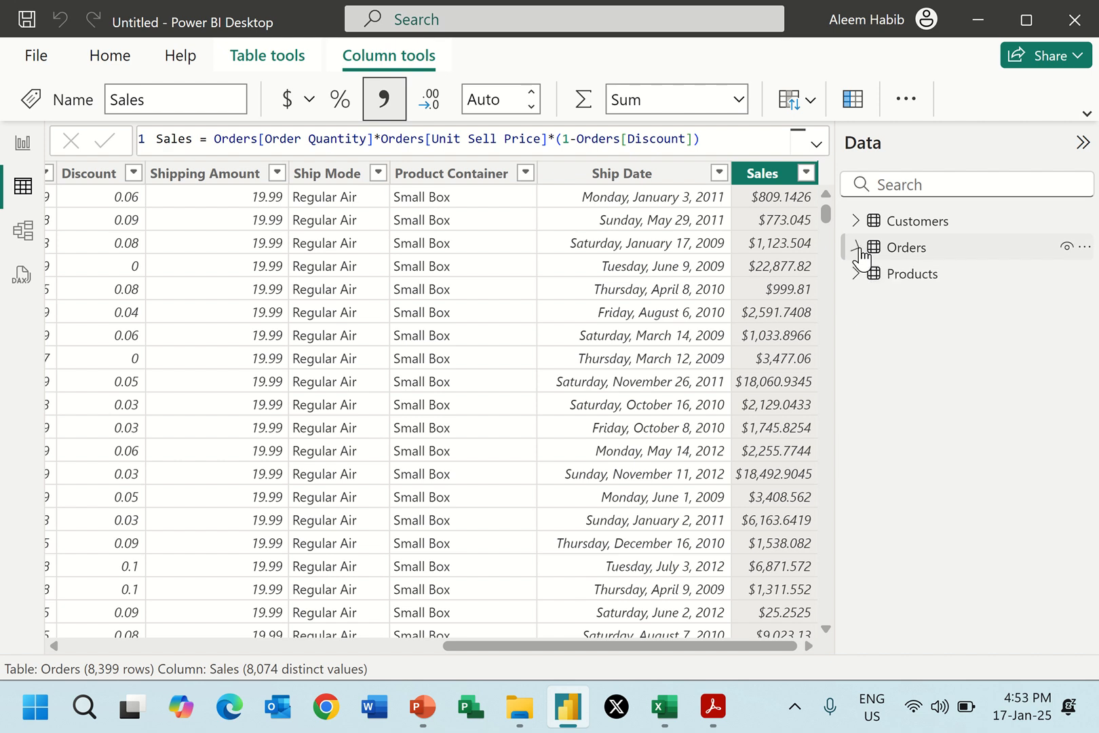
click(915, 250)
click(857, 249)
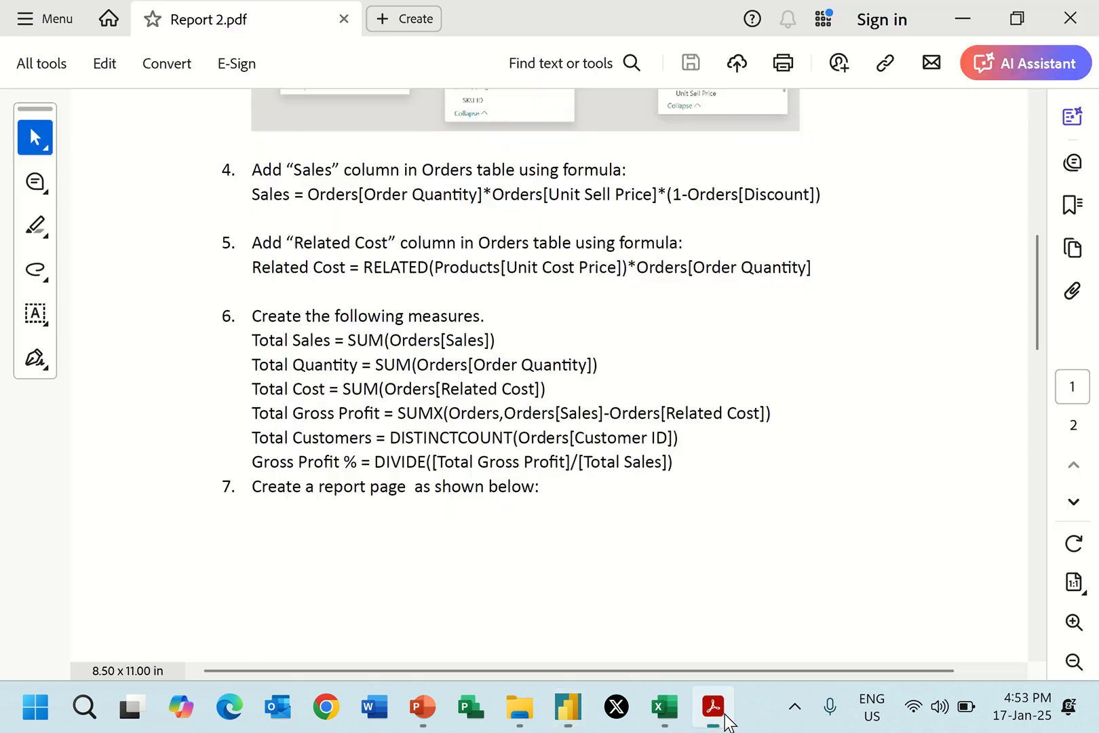
Read the Related Cost column and measure instructions in Report 2.pdf, and return to Power BI Desktop.
click(723, 717)
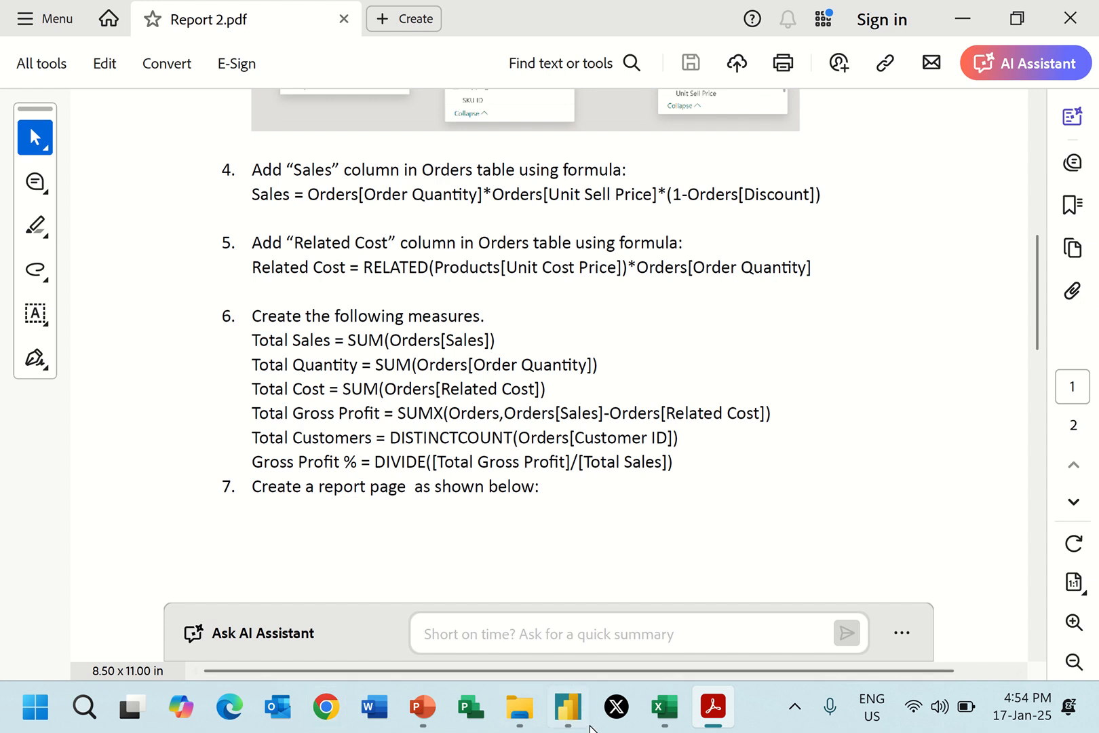
click(553, 716)
click(565, 709)
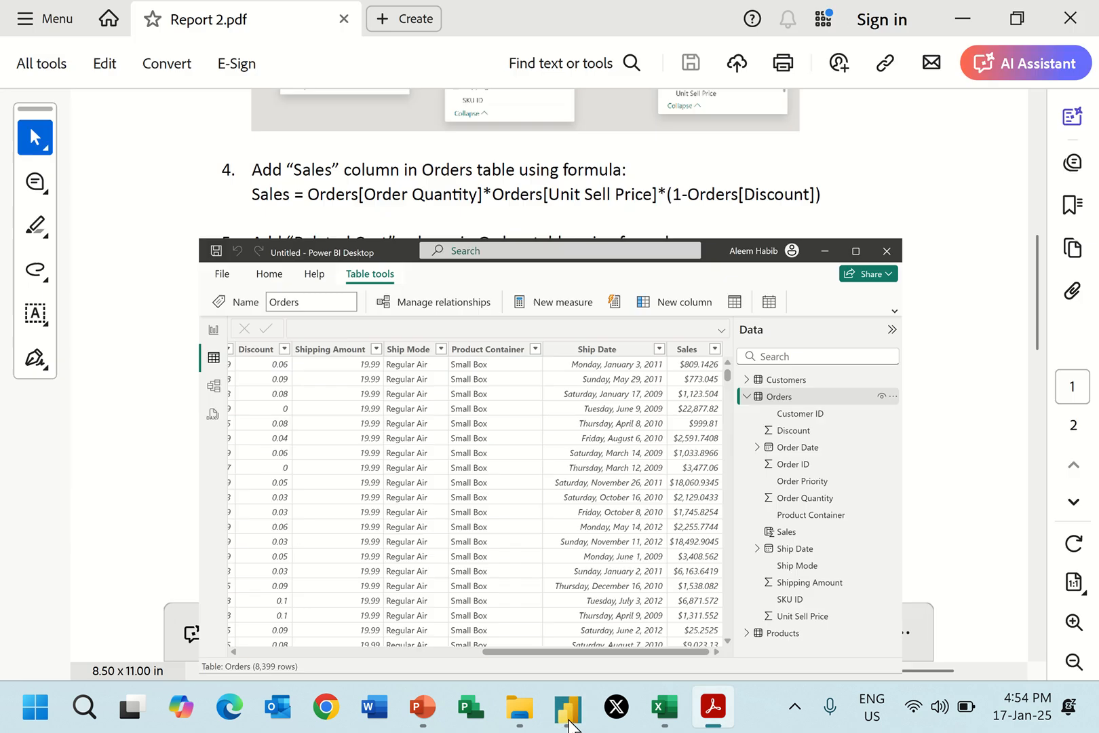
click(565, 709)
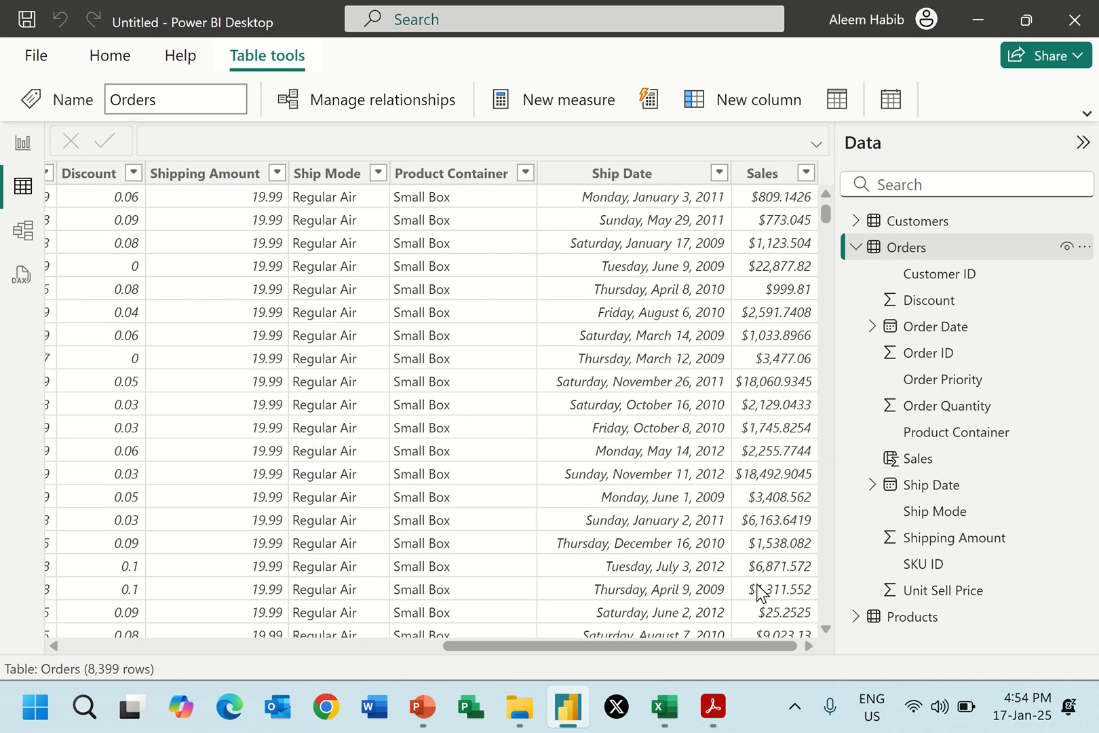
Add a calculated column to the Orders table defined as Related Cost = RELATED(Products[Unit Cost Price]).
right_click(874, 260)
click(912, 292)
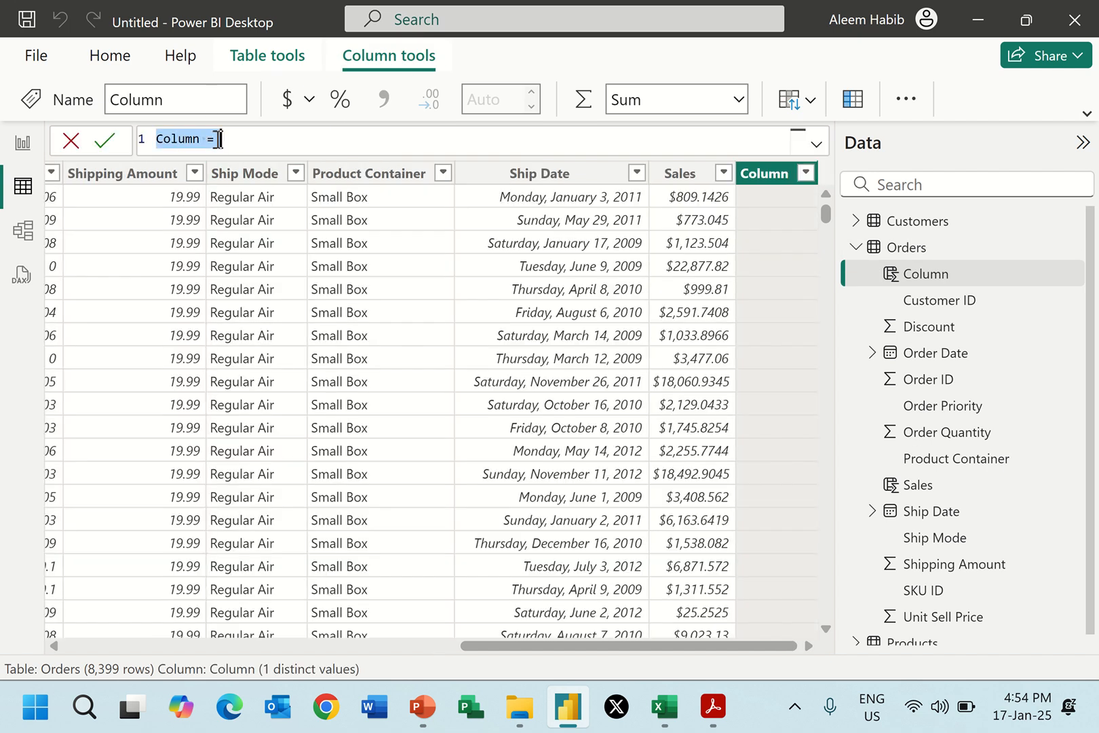
drag(204, 139, 154, 140)
text(Related Cost = )
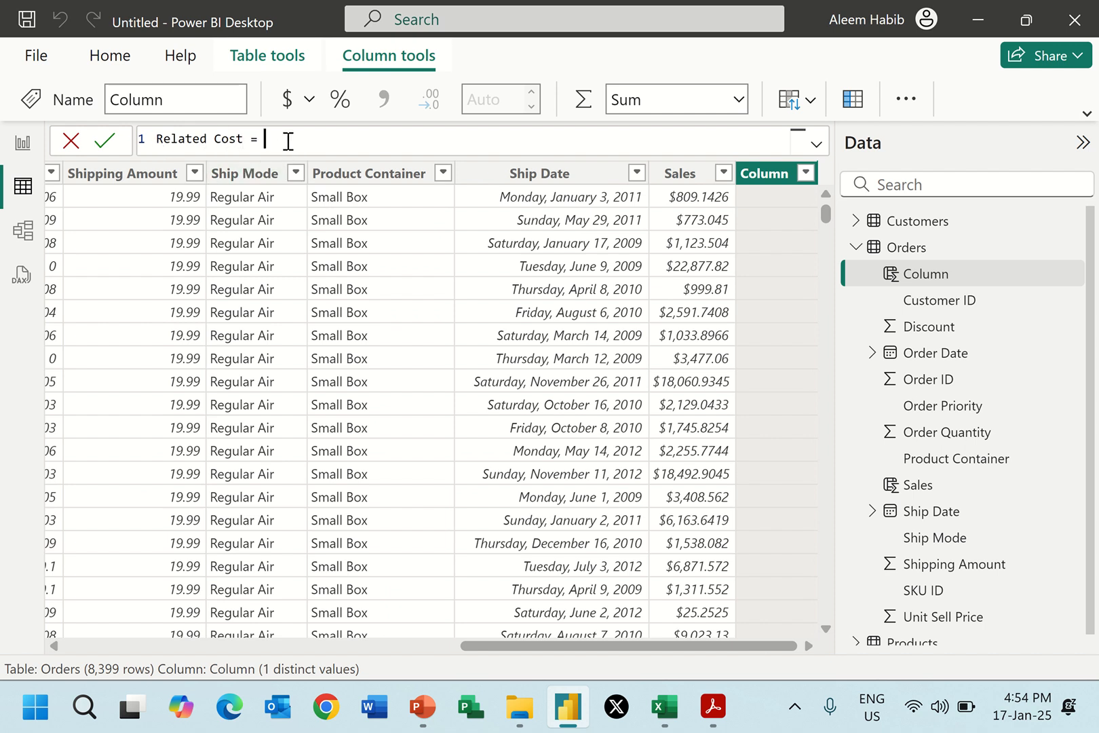
text(REL)
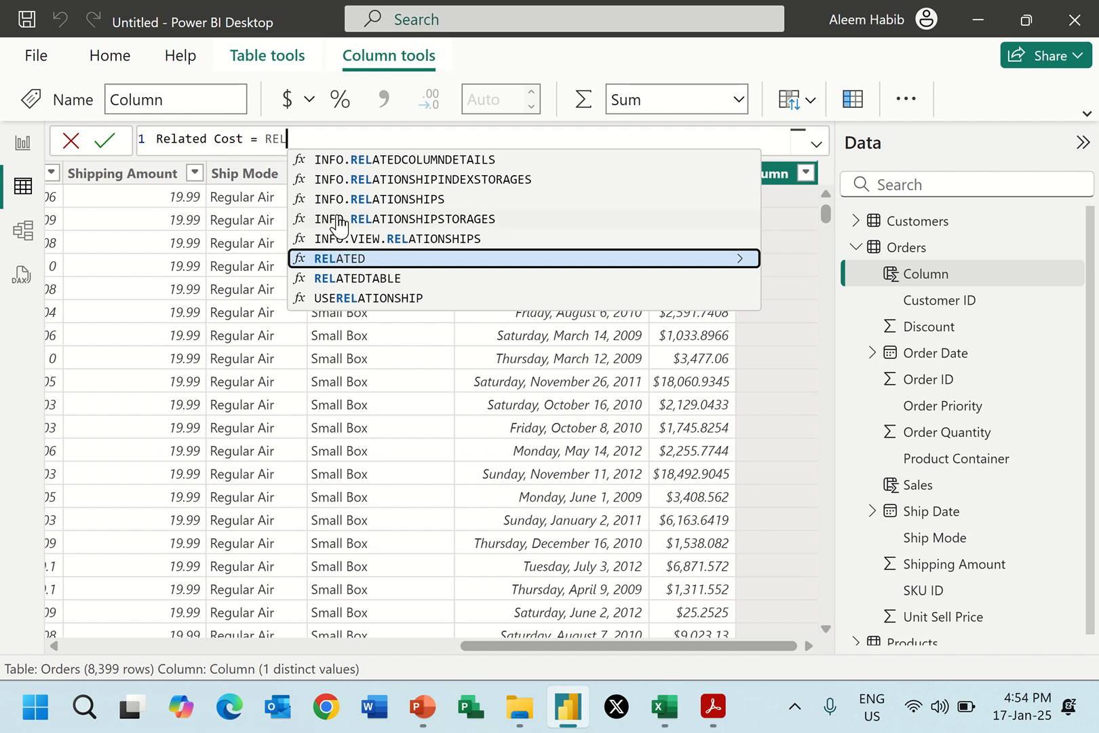
click(337, 259)
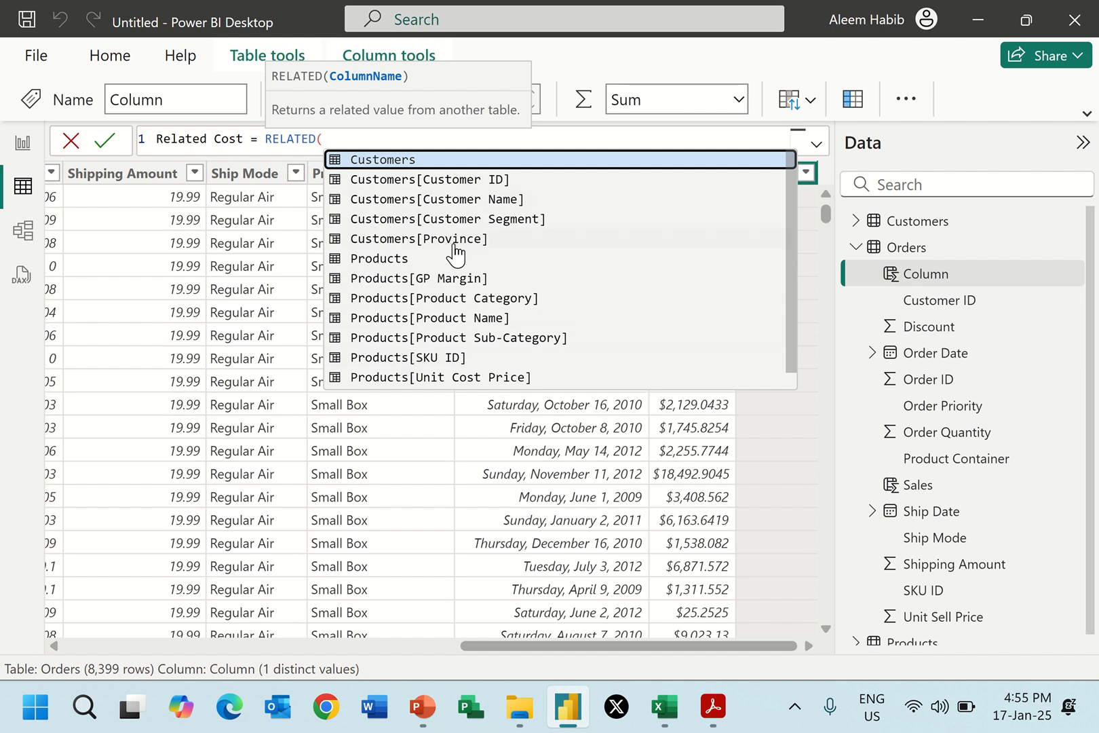
click(448, 377)
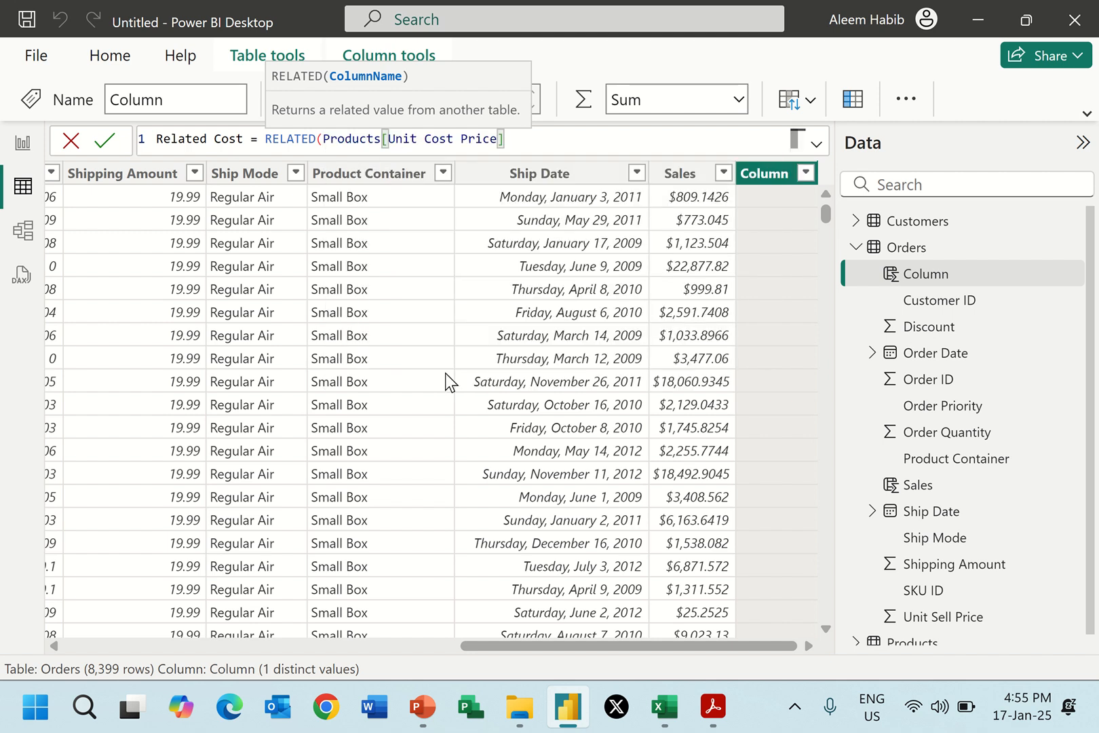
text())
key(Return)
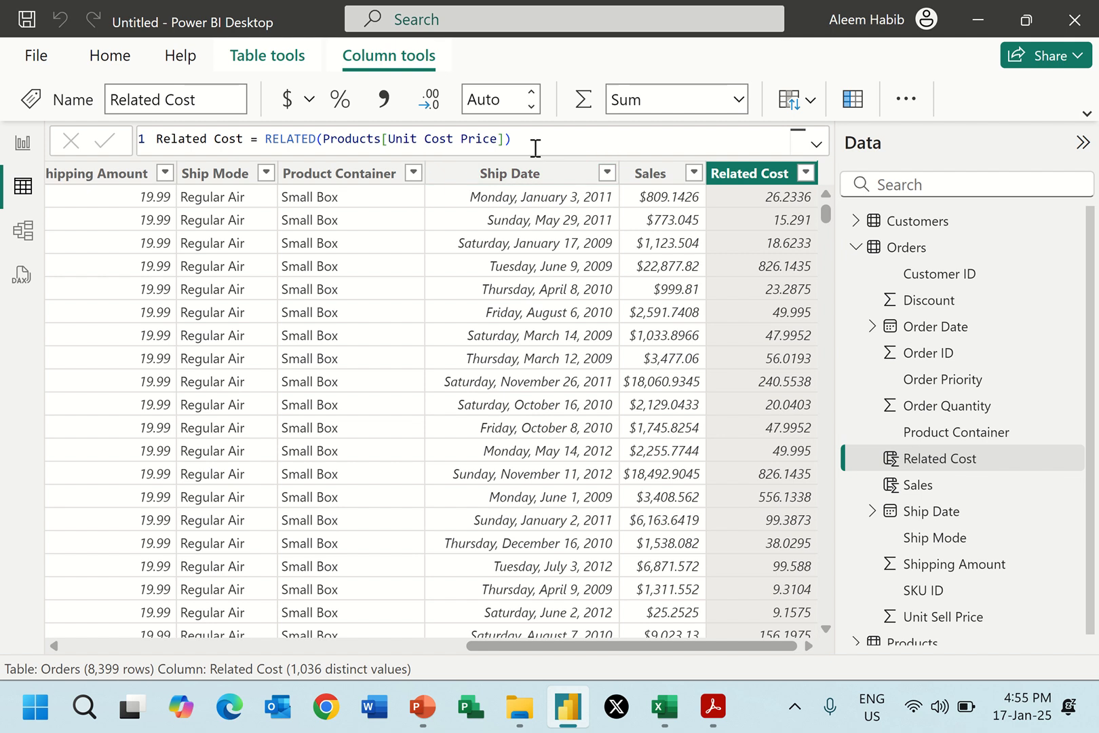
Extend the Related Cost formula with *Orders[Order Quantity], commit it, and check it against Report 2.pdf.
mouse_move(709, 716)
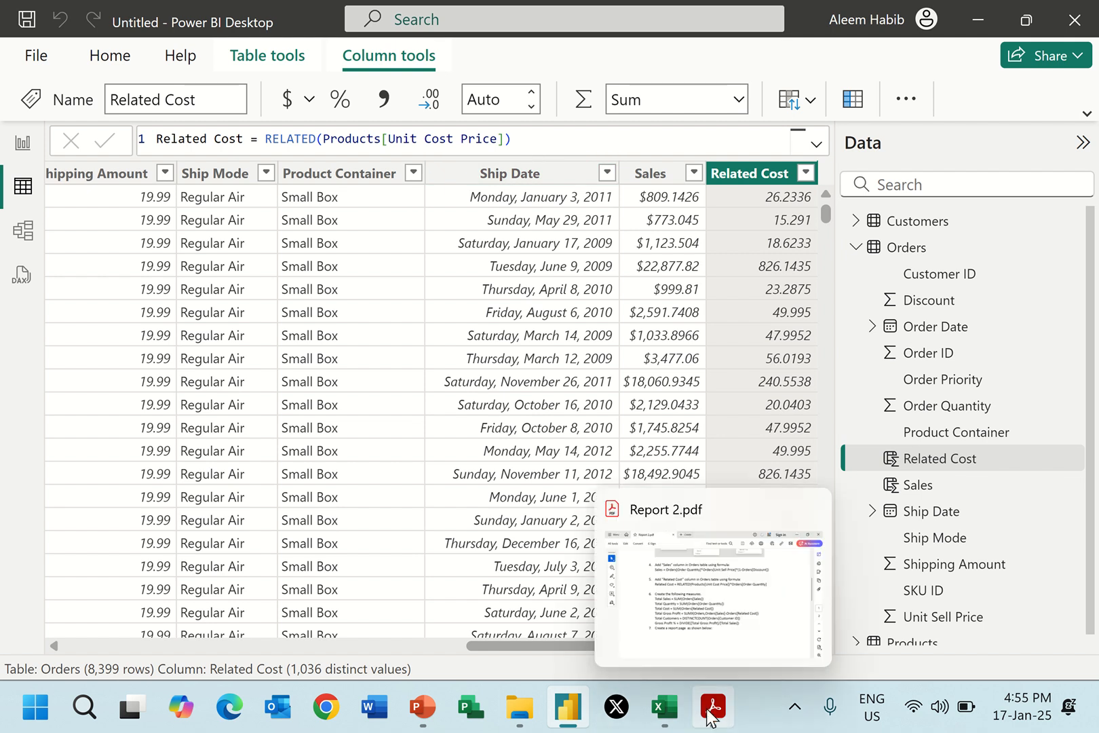
click(545, 141)
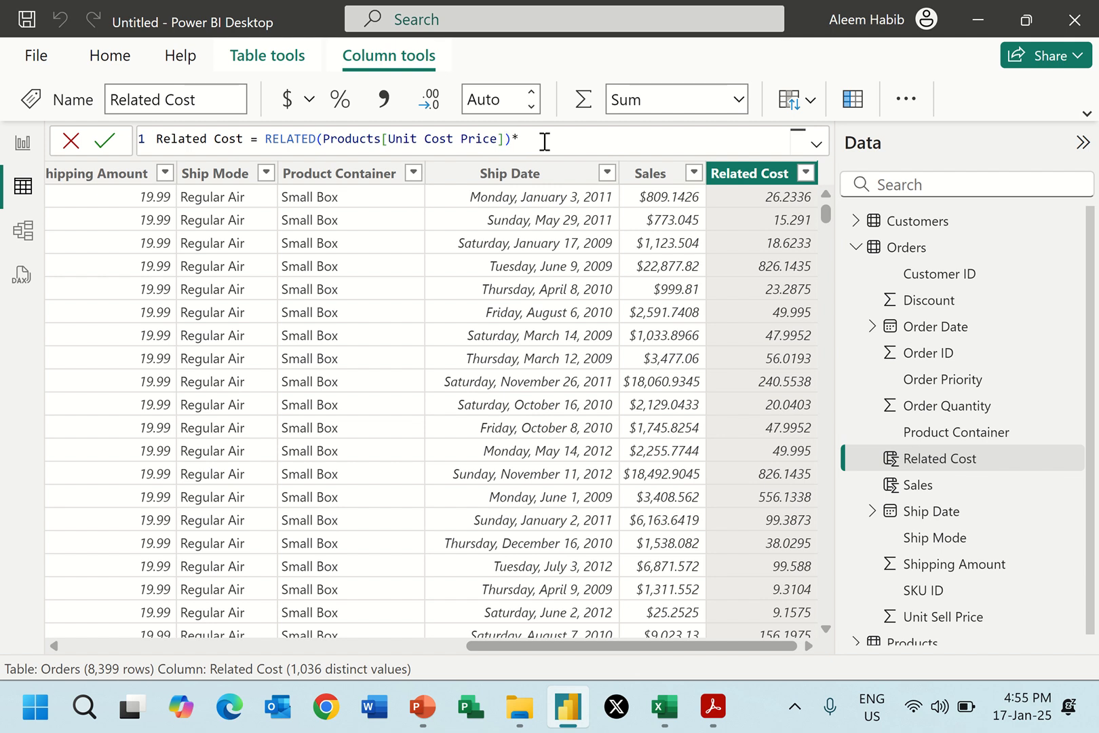
text(*quan)
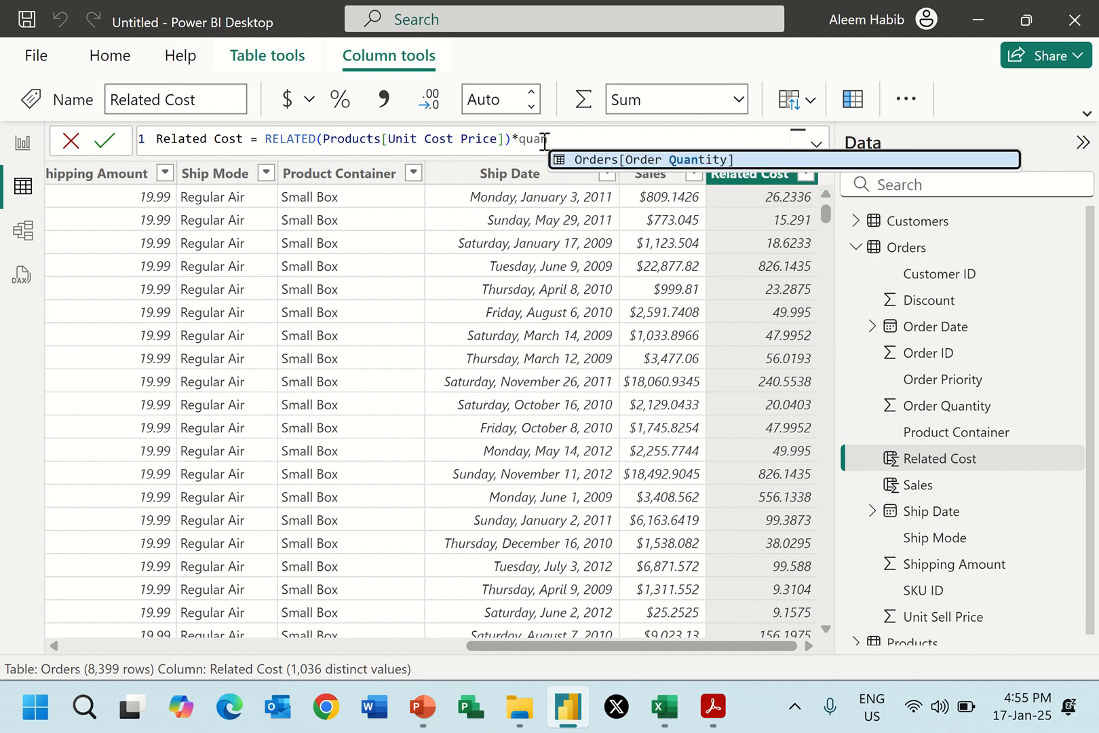
key(Tab)
key(Return)
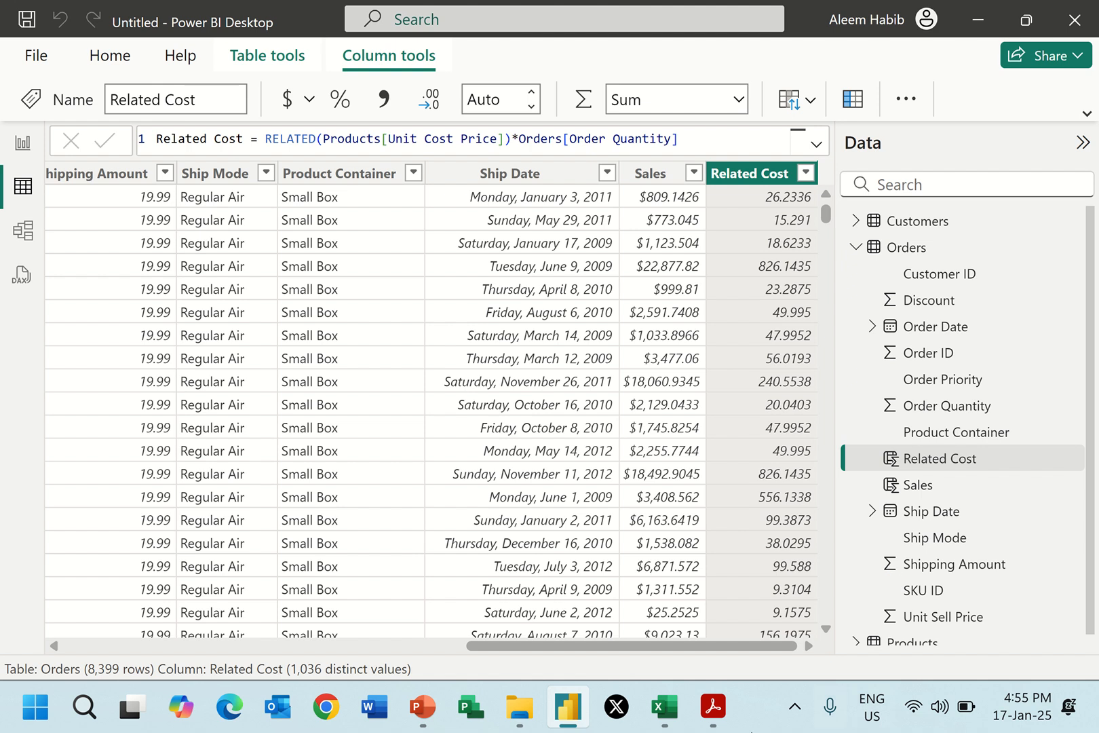
click(721, 712)
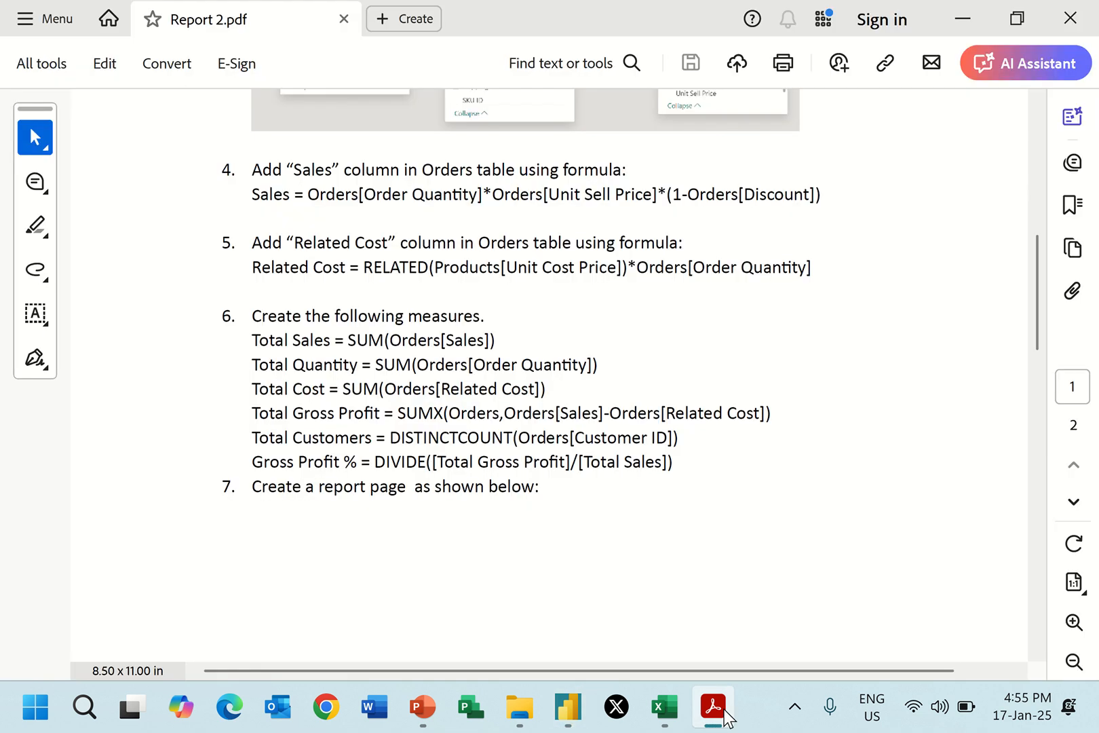
click(720, 712)
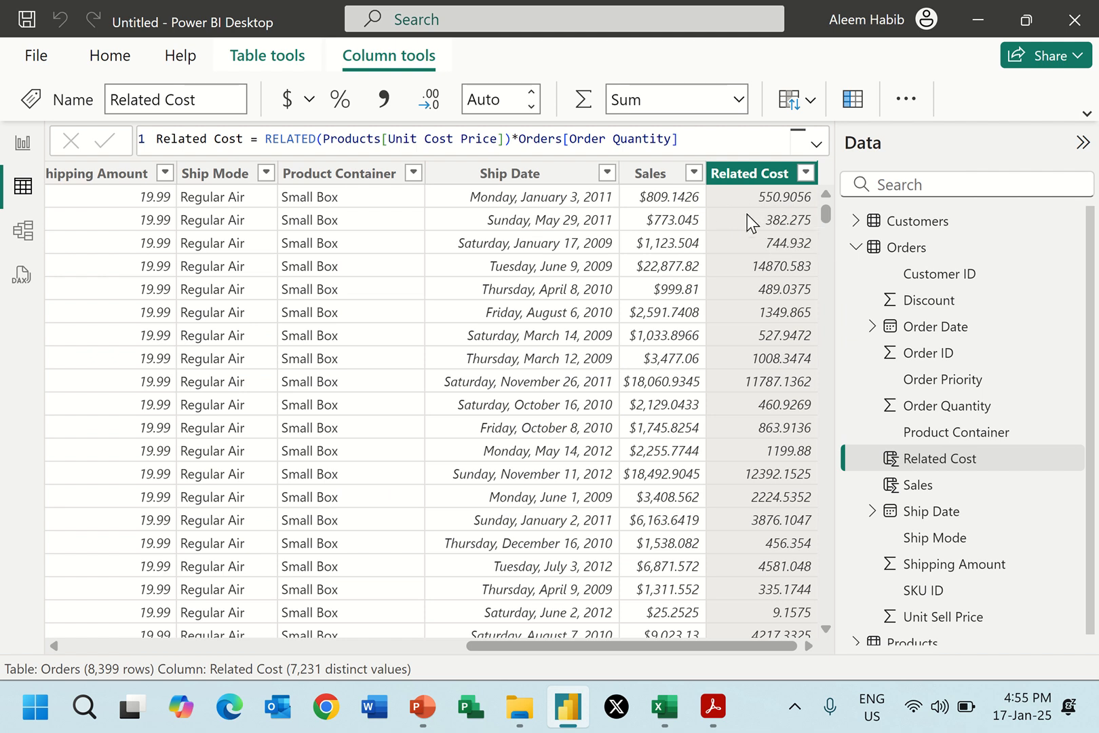
Set the Related Cost column to 2 decimal places and apply the dollar currency format.
click(531, 99)
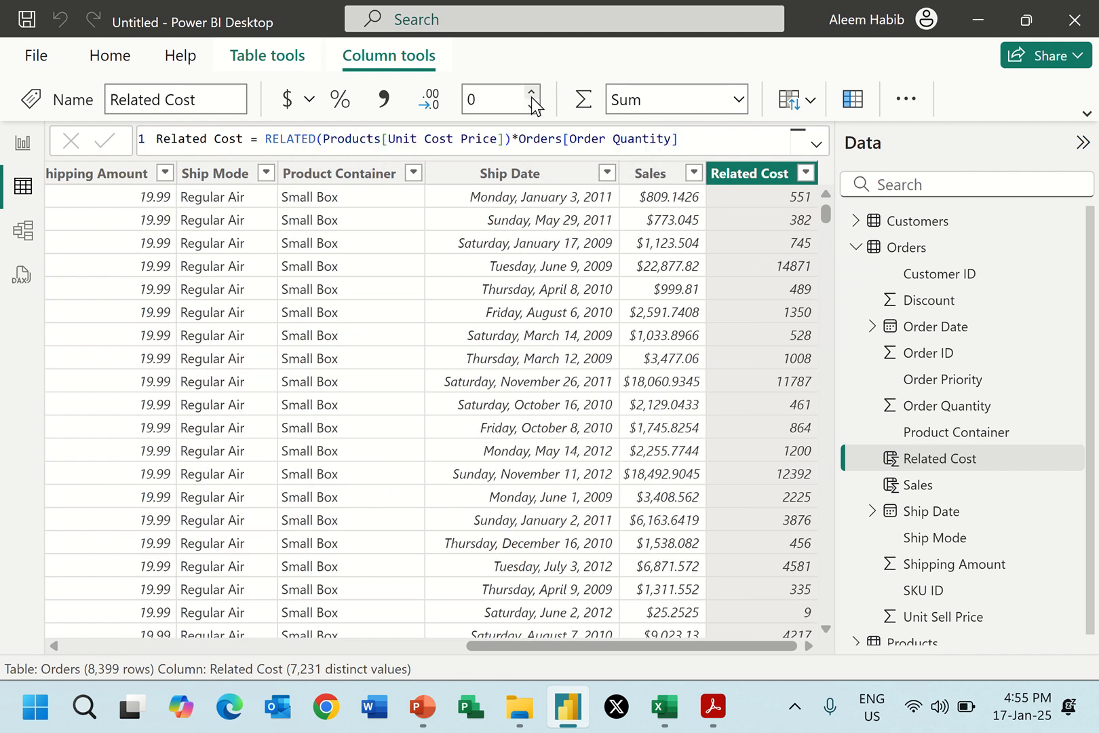
click(531, 97)
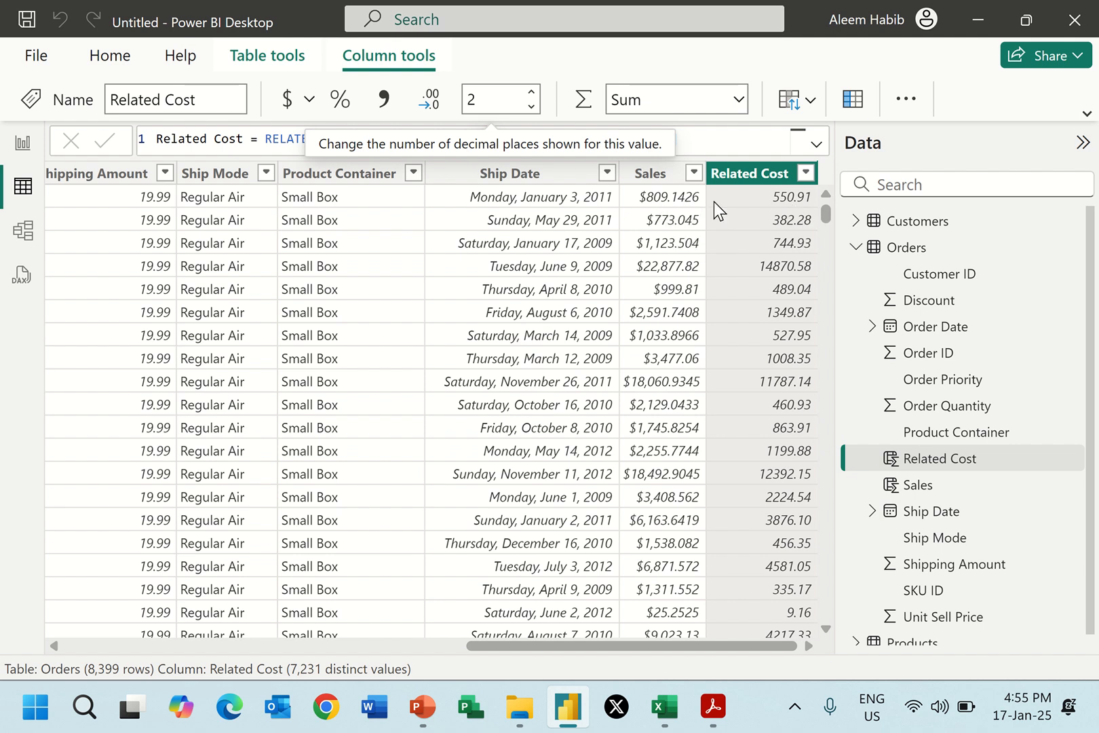
click(287, 99)
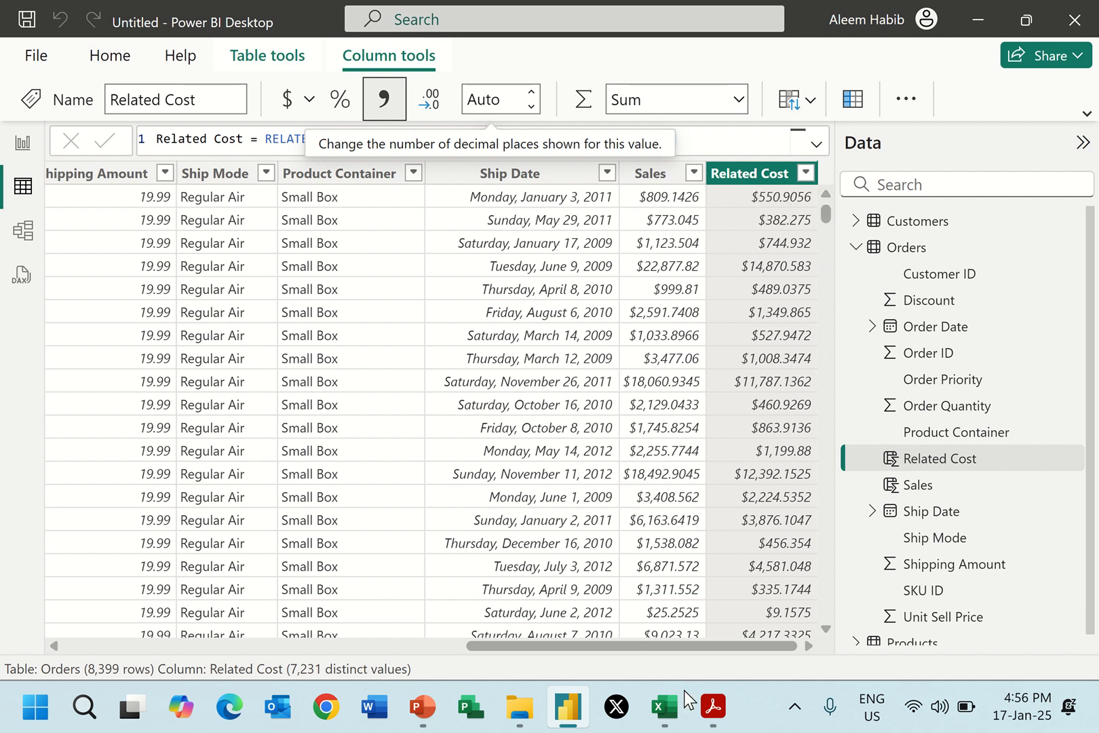
Review the measure list in Report 2.pdf and add a new measure named Total Sales to the Orders table.
click(710, 709)
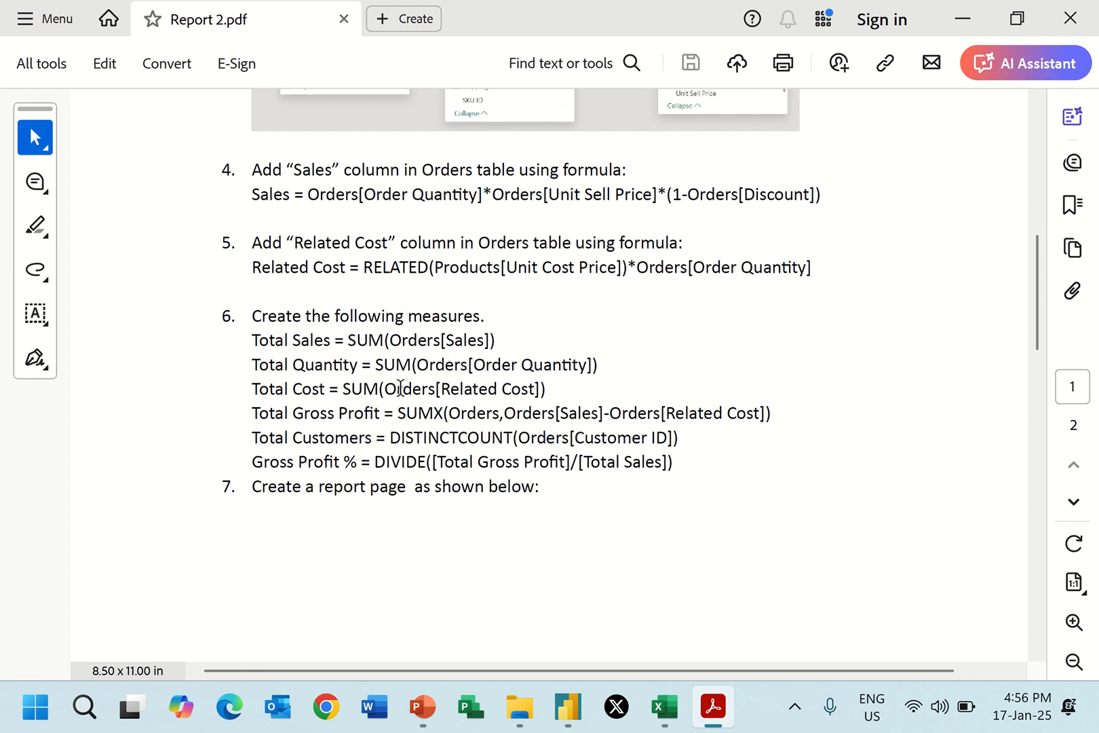
click(963, 19)
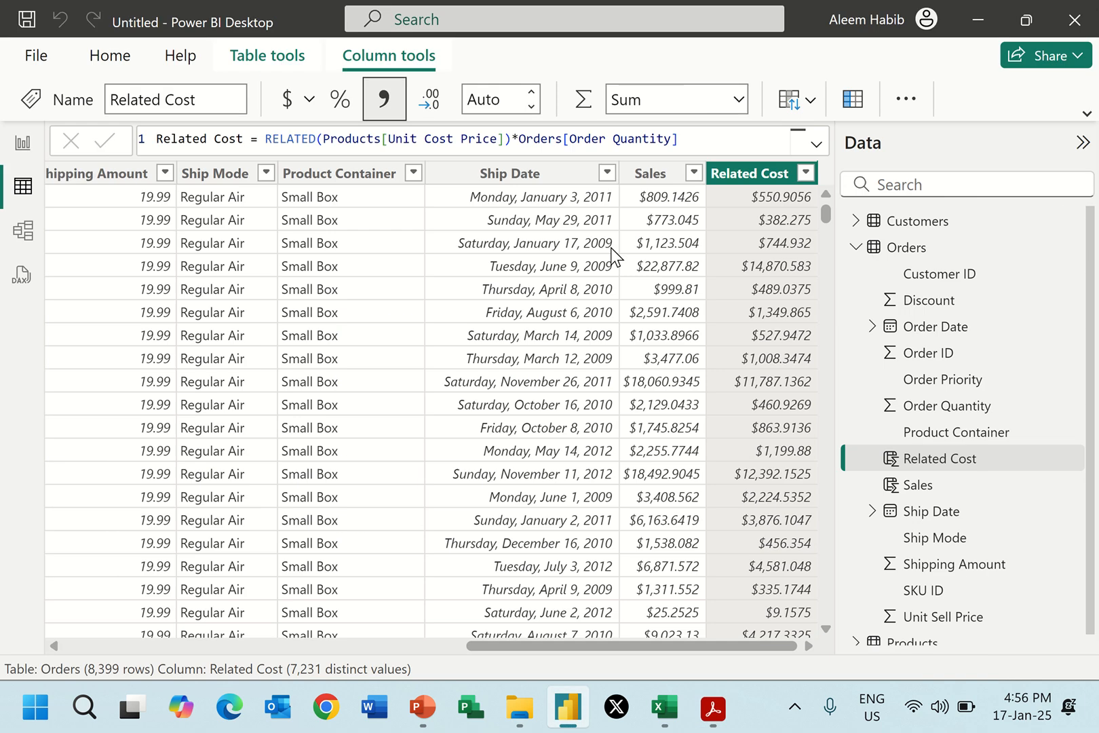
click(895, 252)
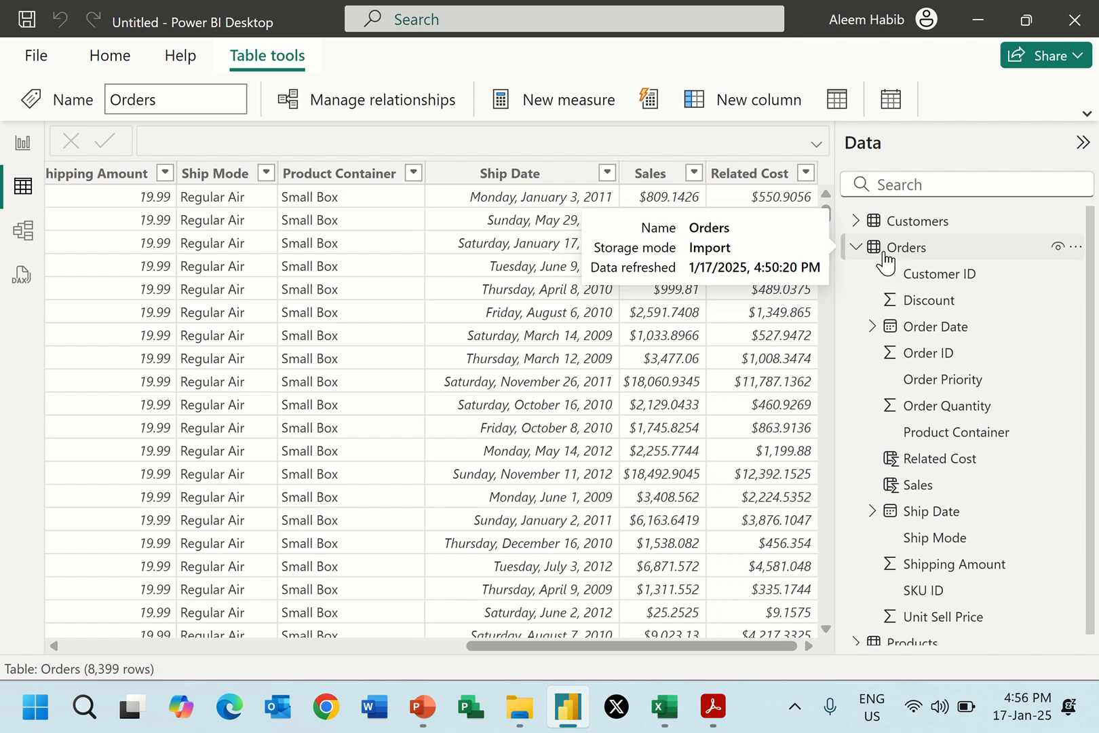
right_click(889, 251)
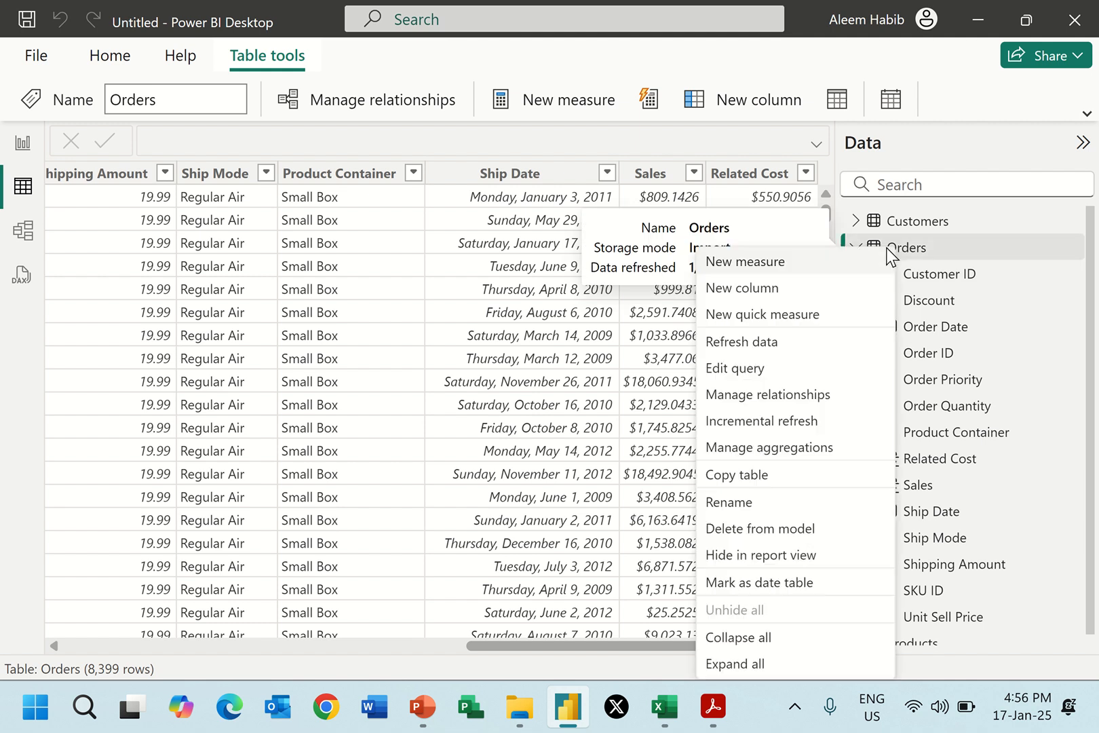
click(785, 264)
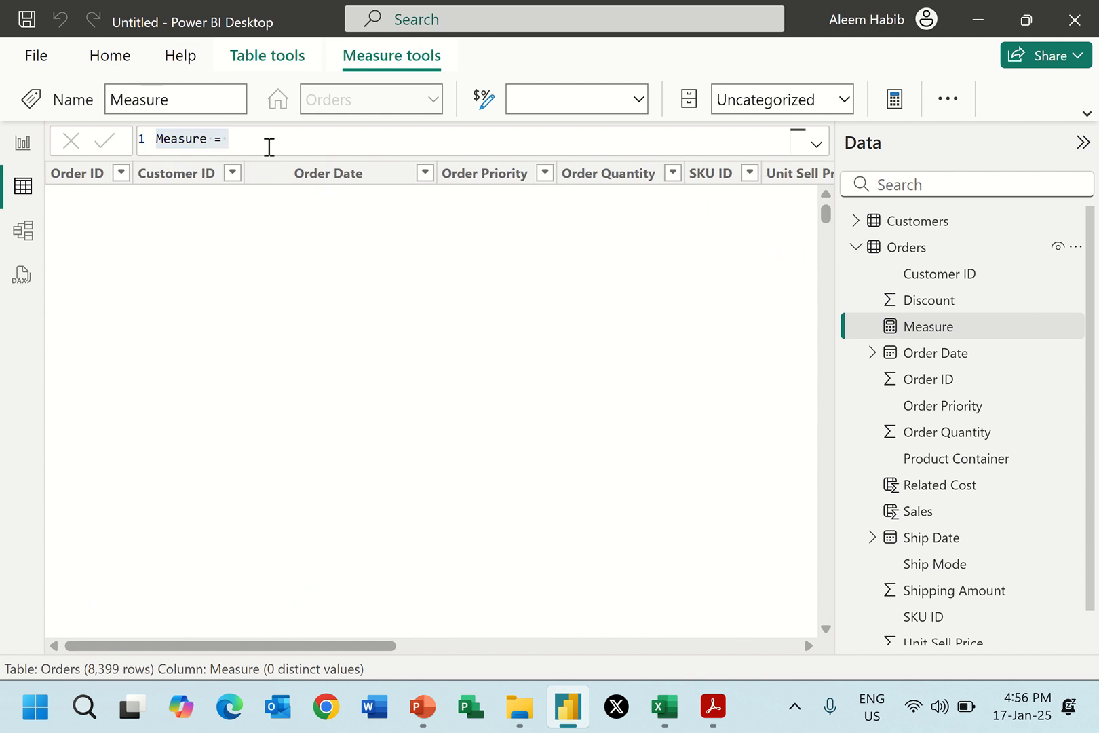
double_click(207, 139)
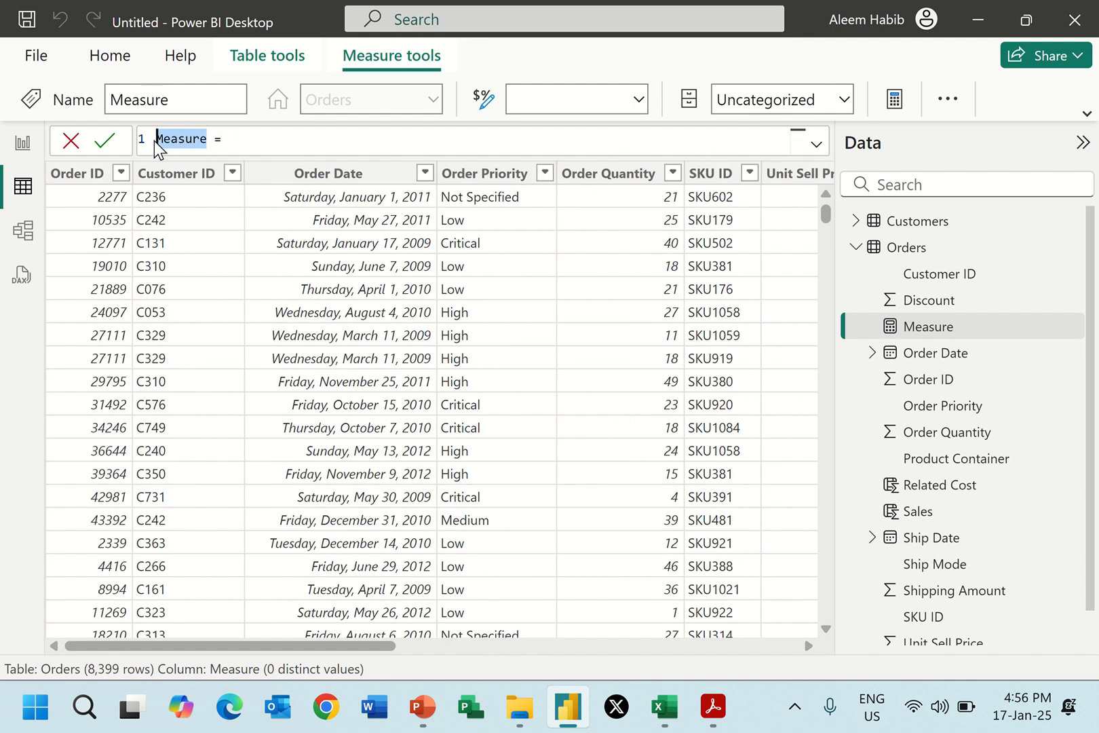
text(Total Sales)
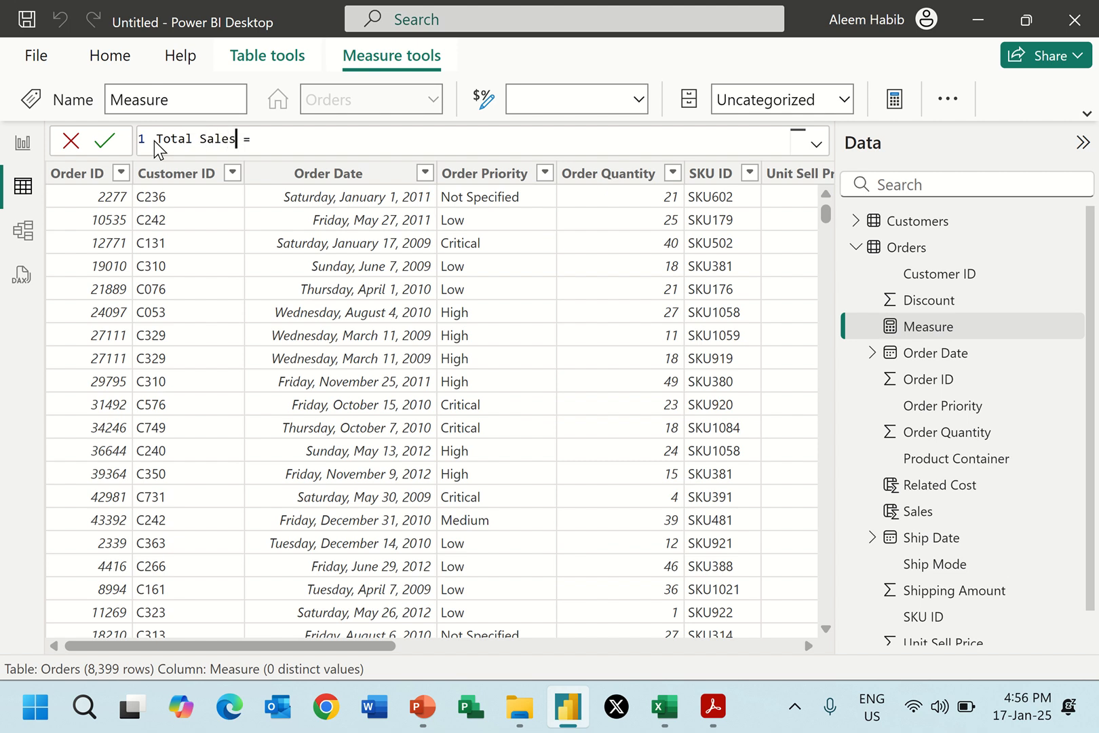
Define the Total Sales measure as SUM(Orders[Sales]) and commit the formula.
click(291, 140)
text(SUM()
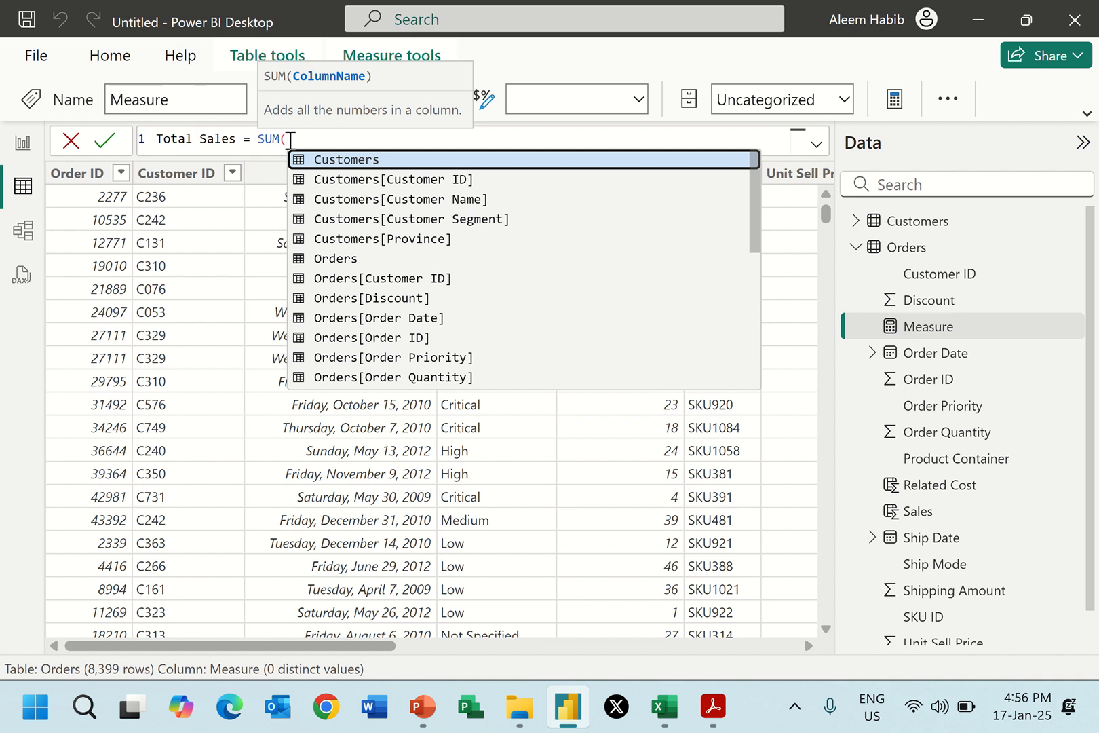
text(Sal)
click(337, 153)
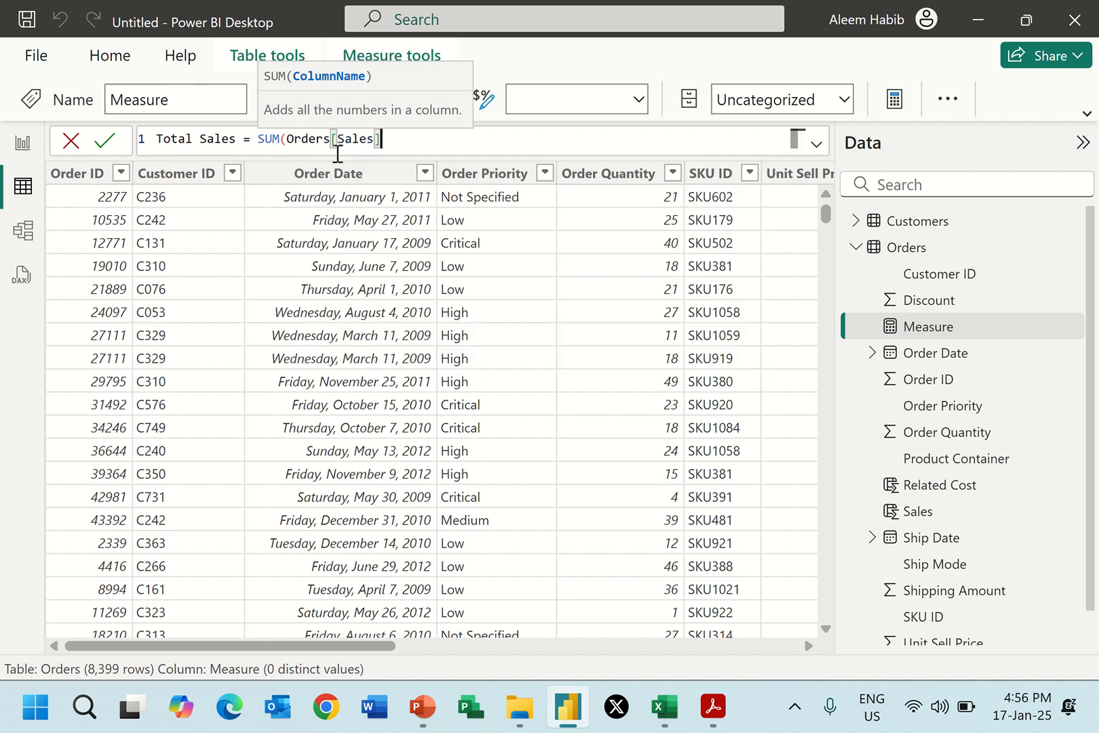
text())
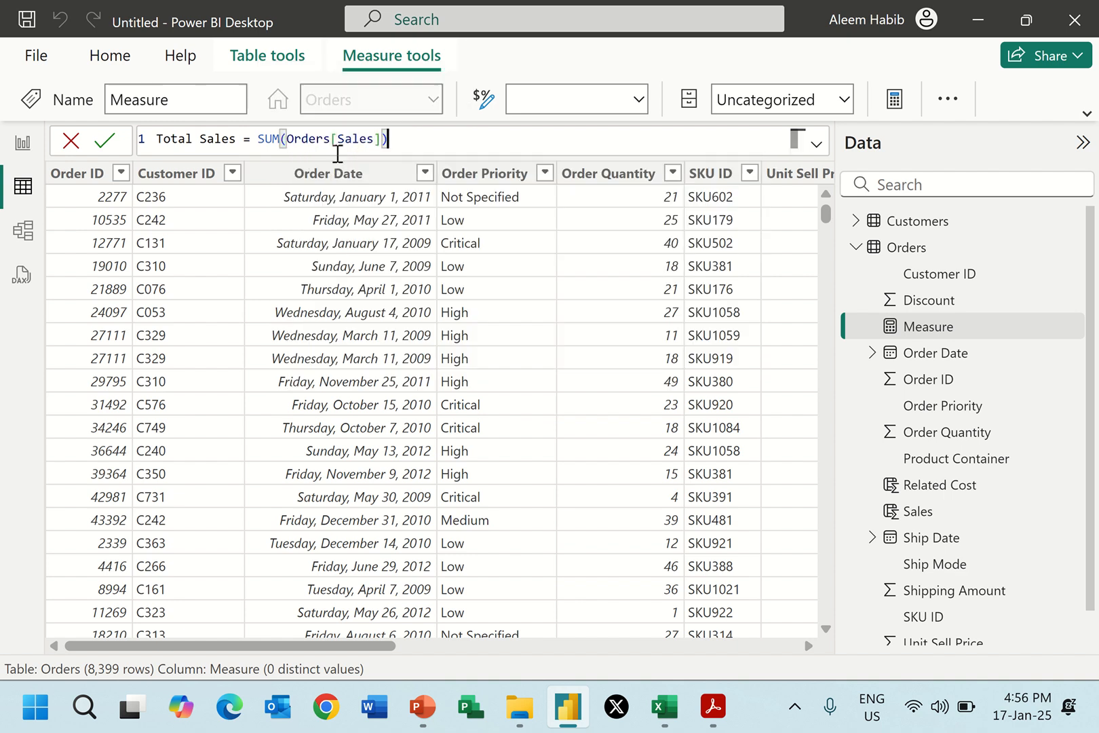
key(Return)
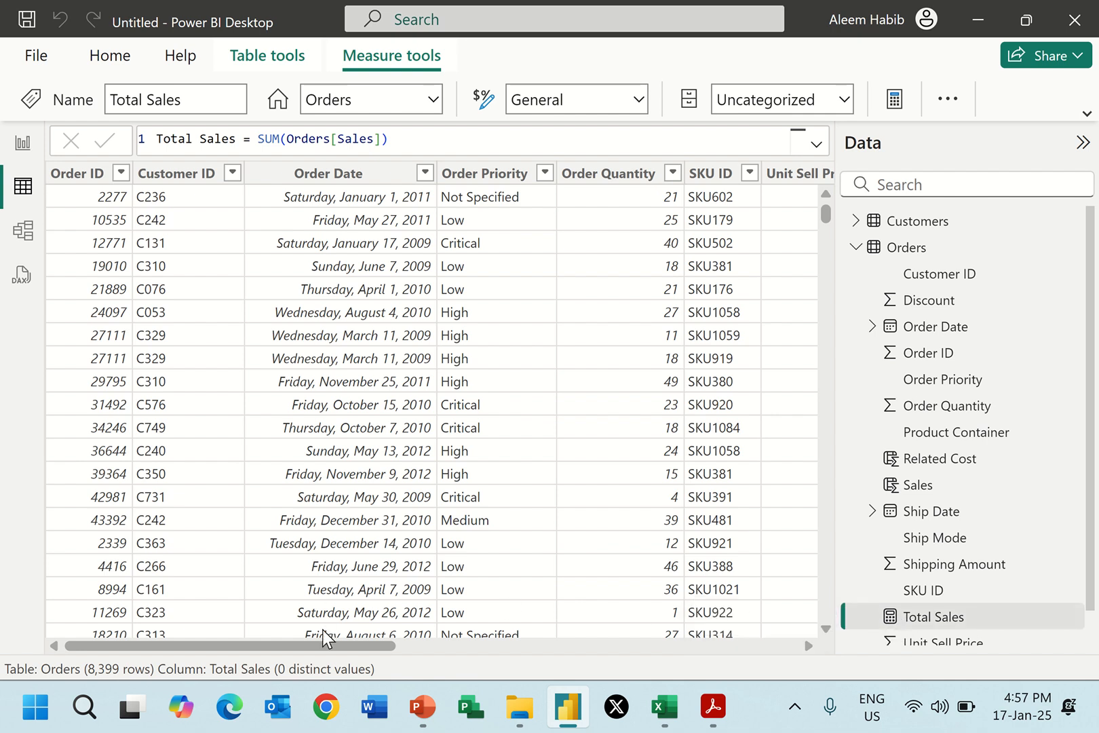
Insert a card visual showing the Total Sales measure on Page 1 of the report.
drag(316, 644, 773, 658)
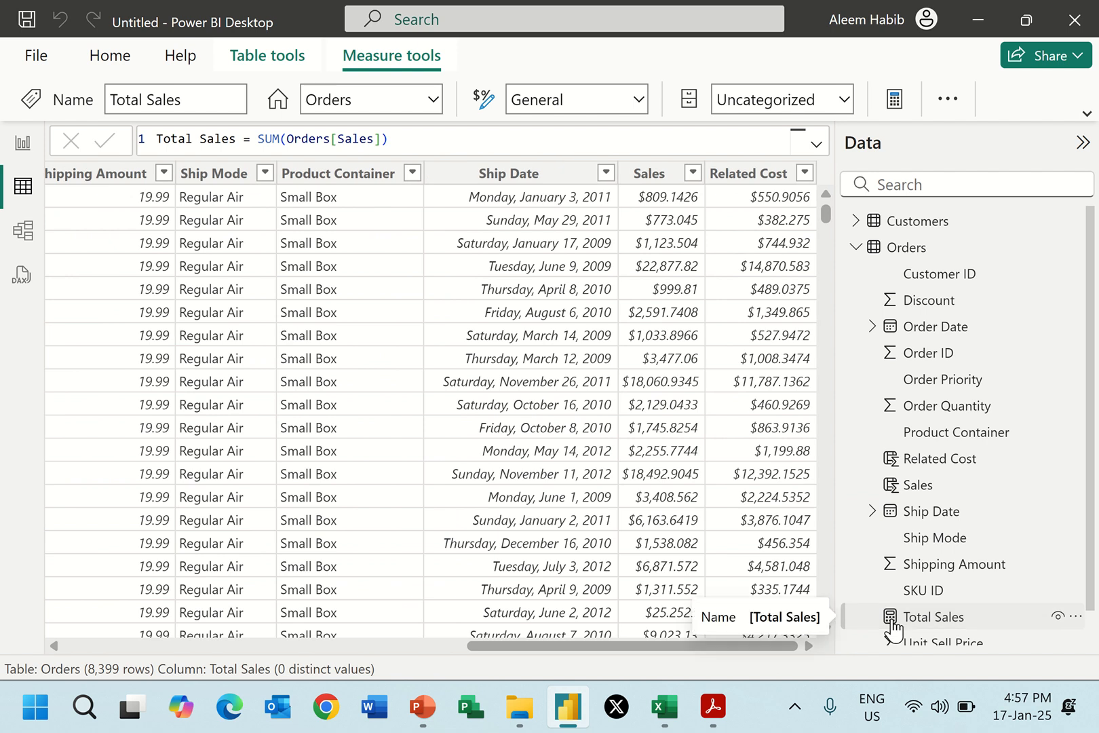
click(23, 144)
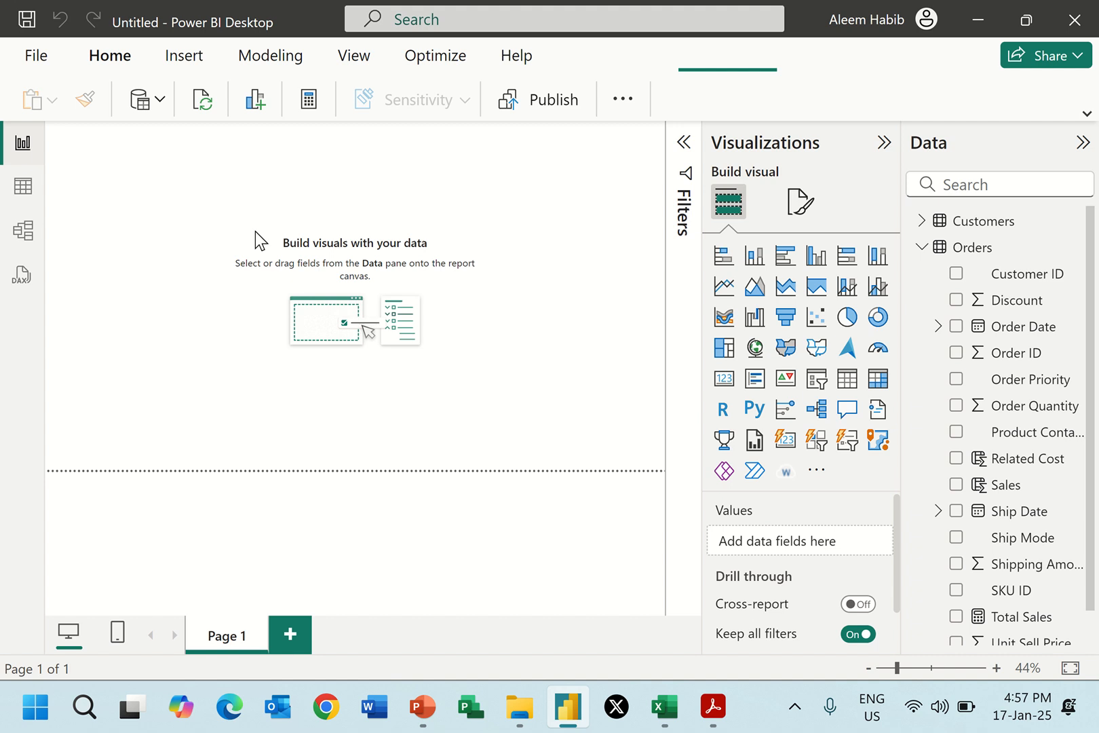
click(724, 378)
click(678, 366)
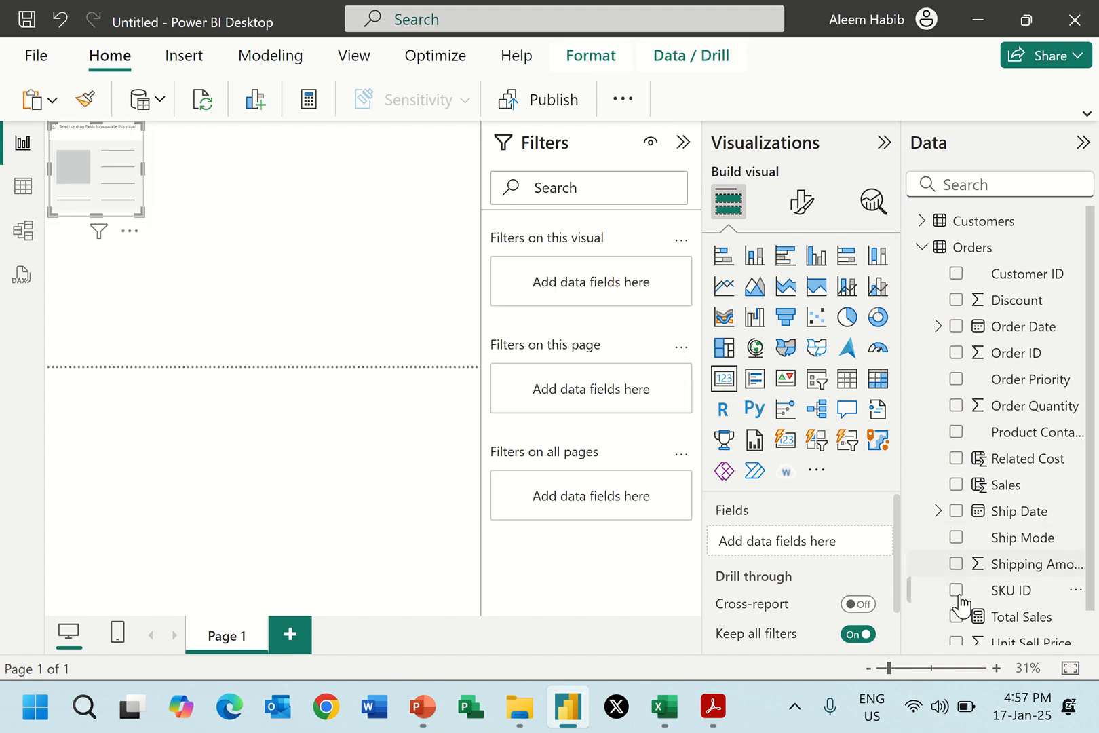
click(957, 617)
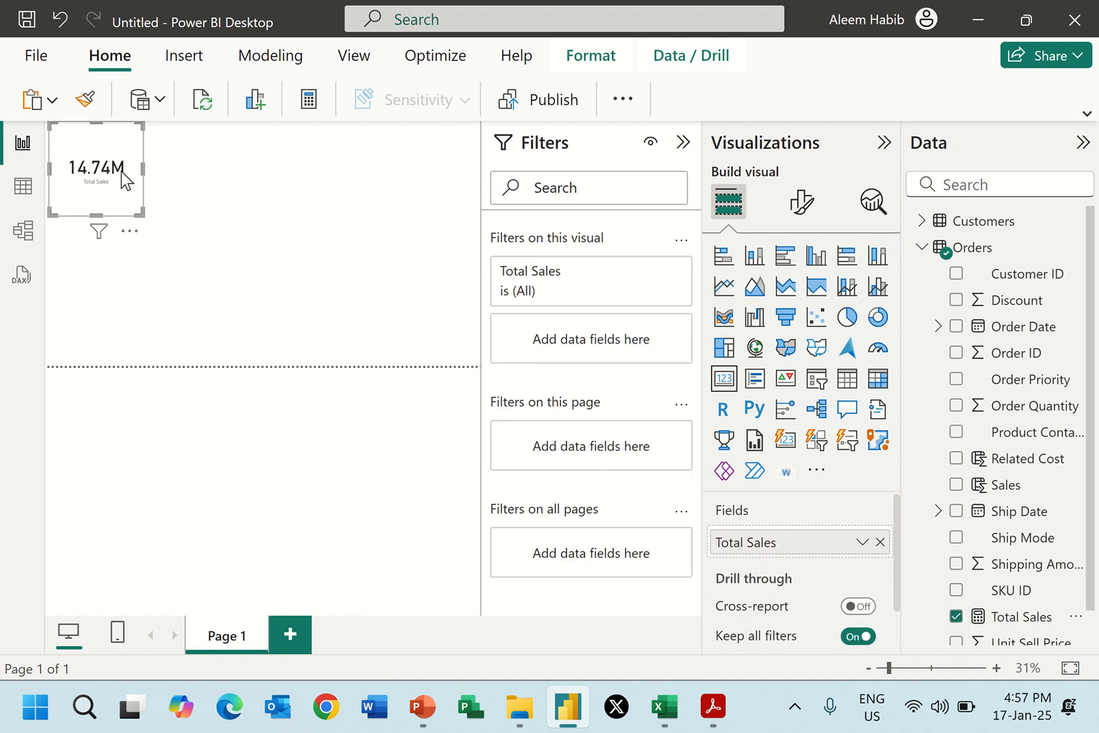
Check the measure list in Report 2.pdf and add a new measure named Total Quantity to the Orders table.
click(23, 188)
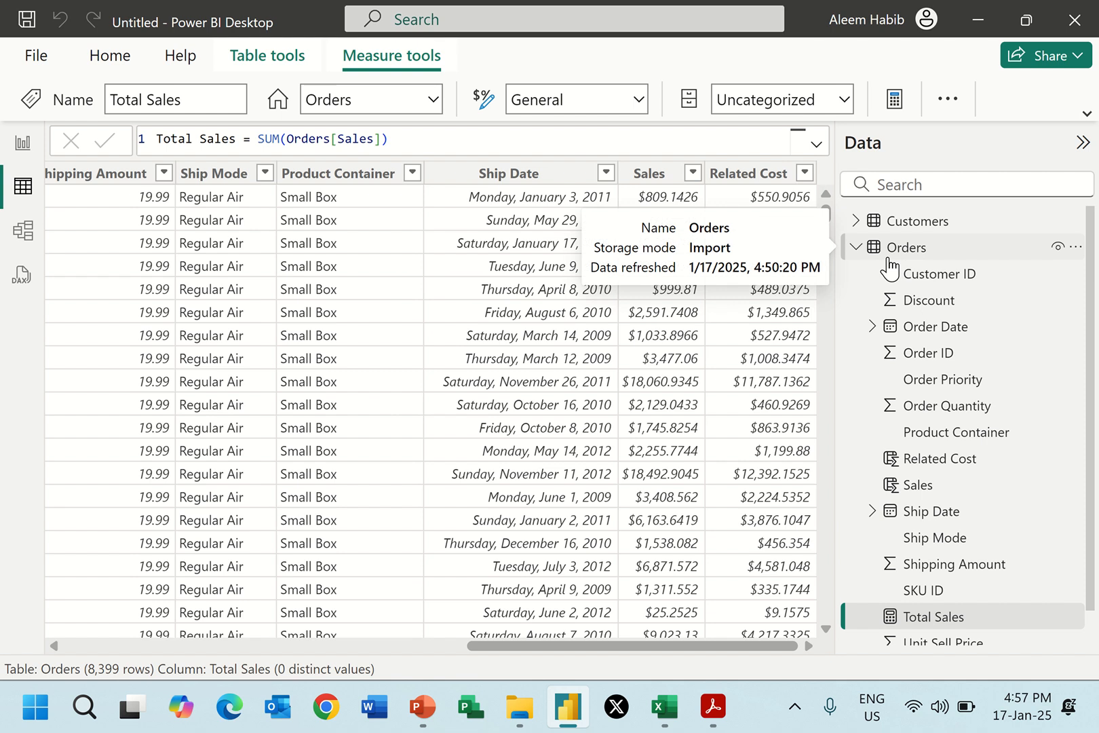
key(alt+Tab)
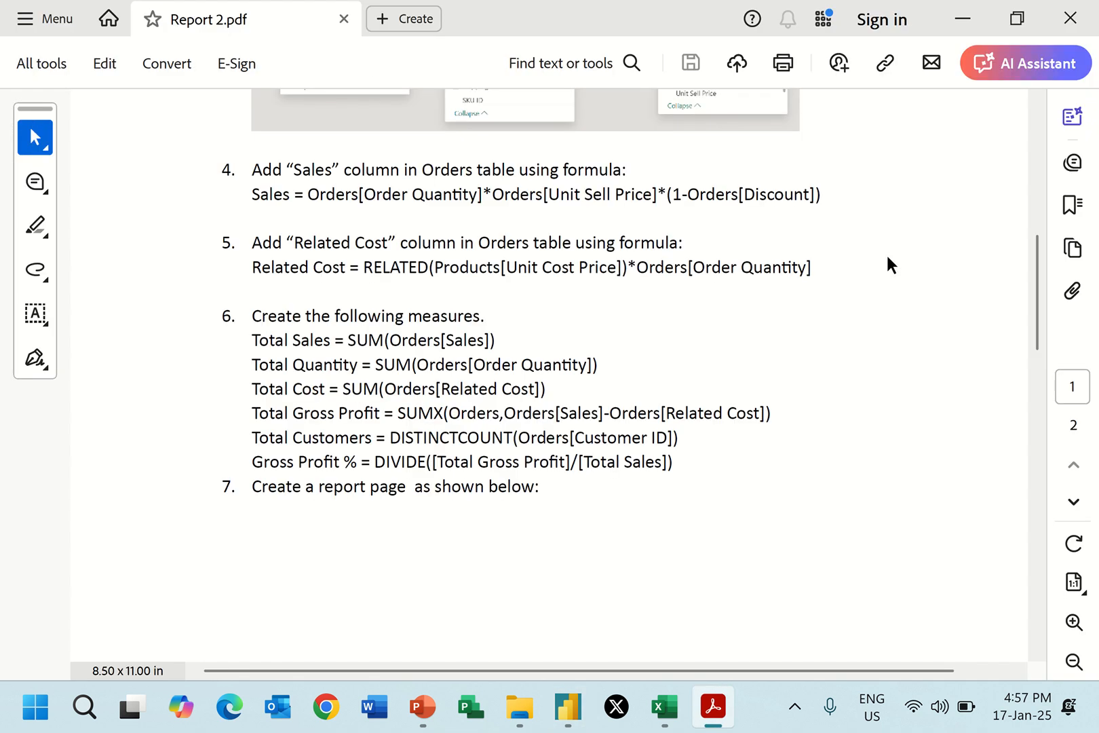
key(alt+Tab)
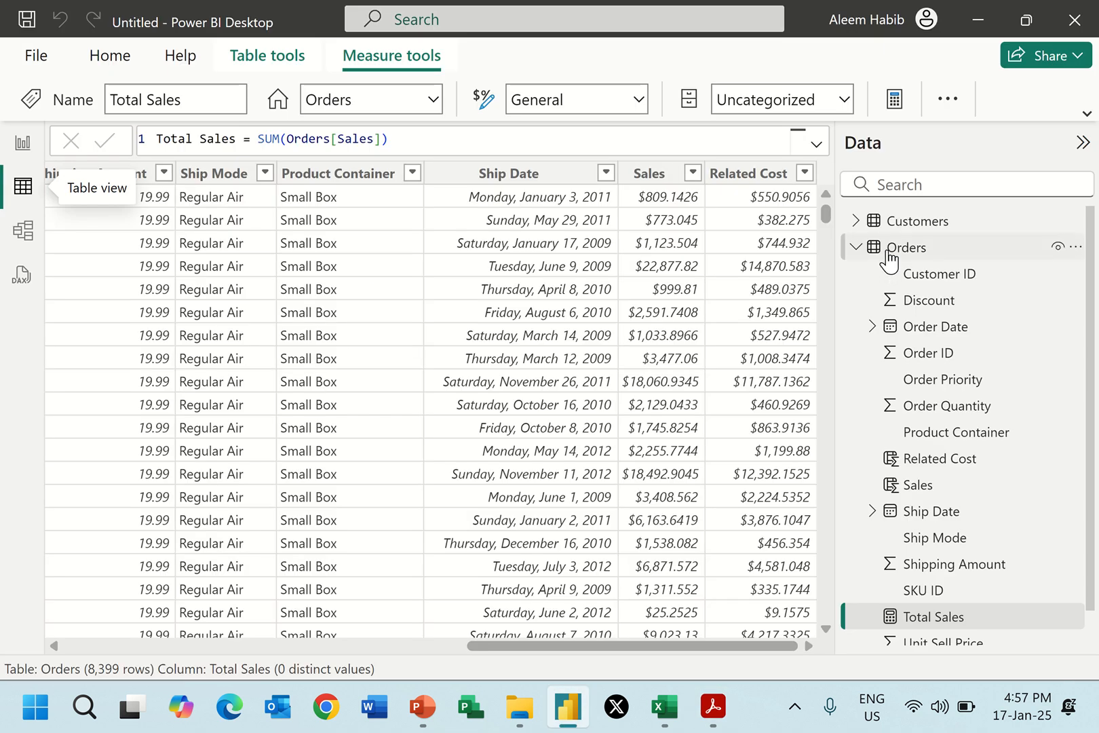
right_click(888, 258)
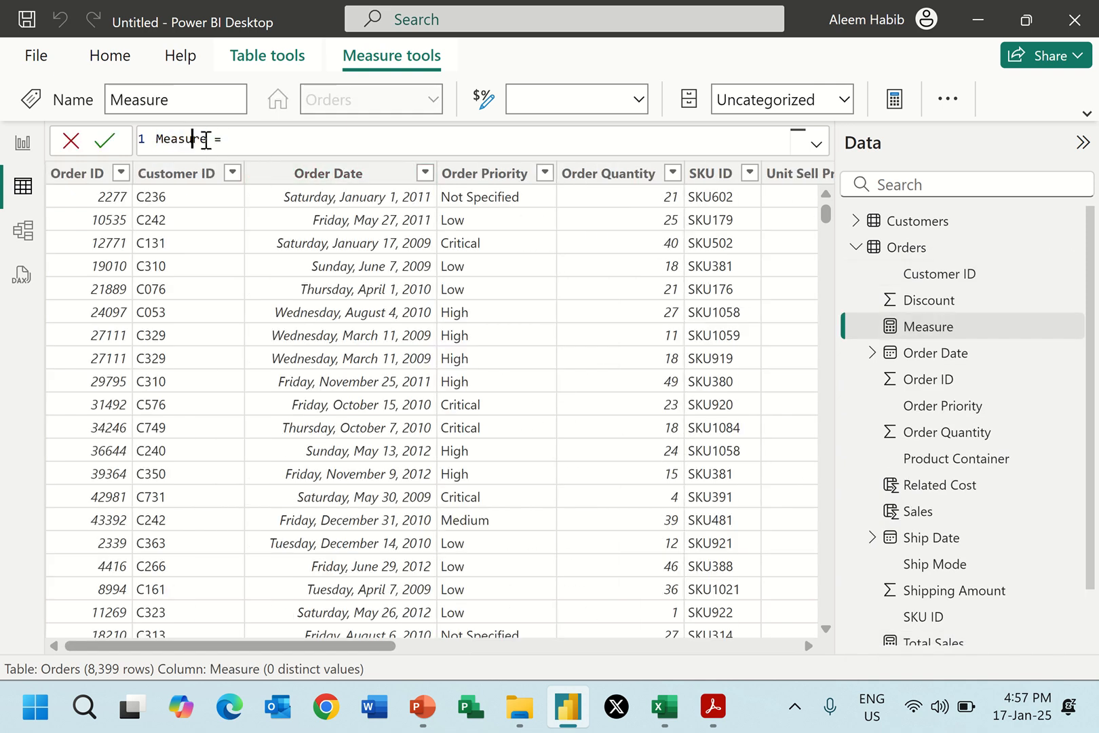
double_click(200, 140)
text(Total Quantity)
Define the Total Quantity measure as SUM(Orders[Order Quantity]) and commit the formula.
click(293, 139)
text(S)
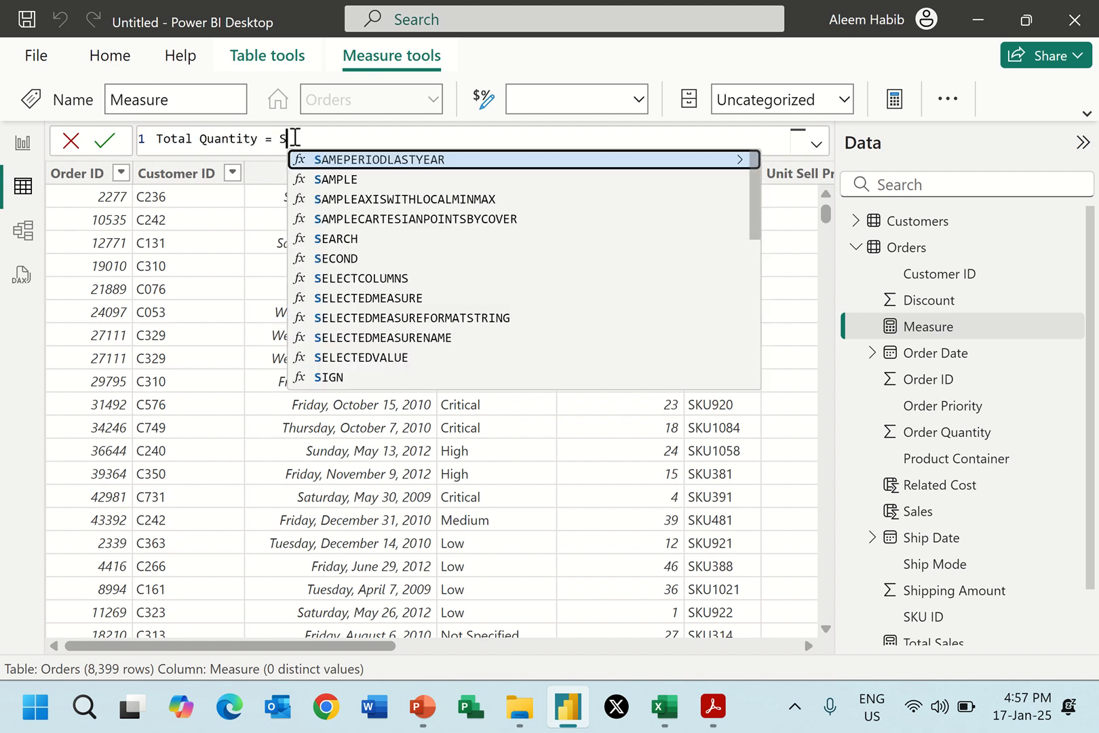
text(UM()
text(quan)
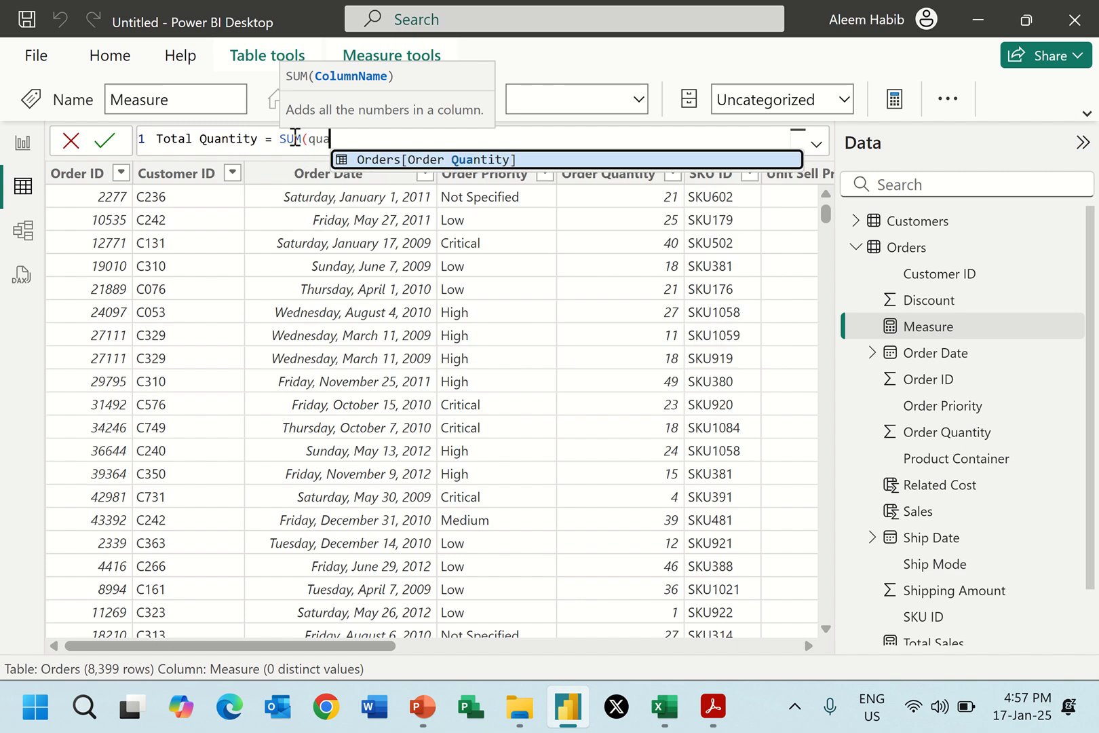
click(363, 165)
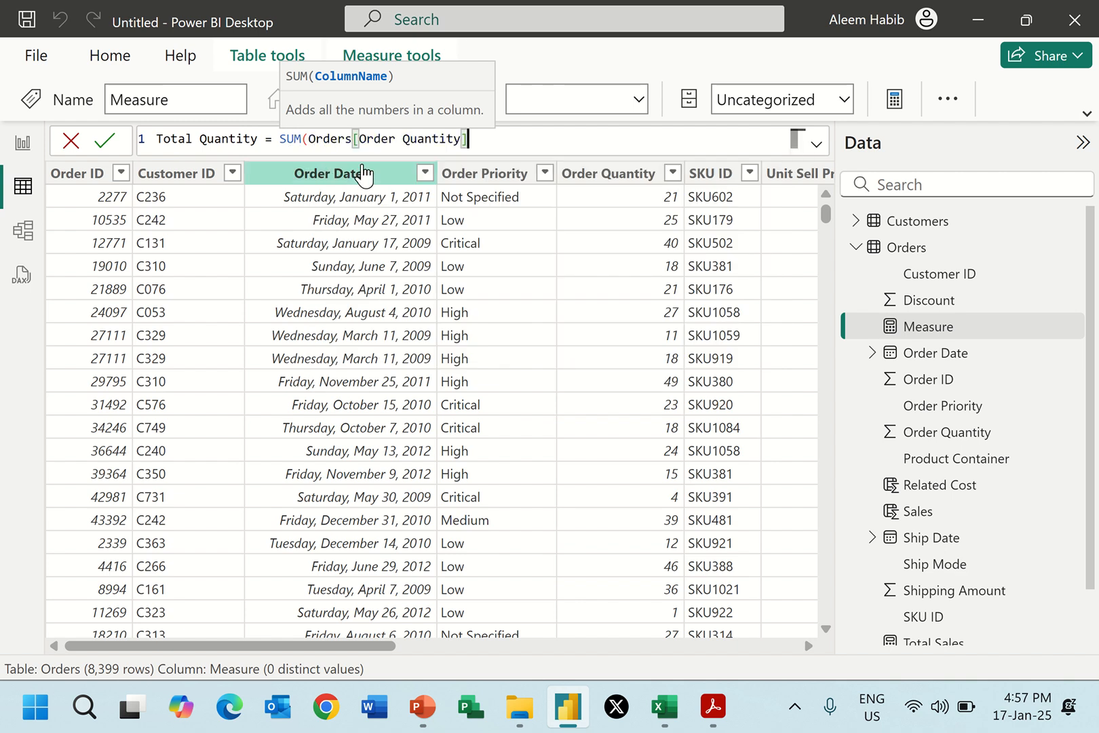
text())
key(Return)
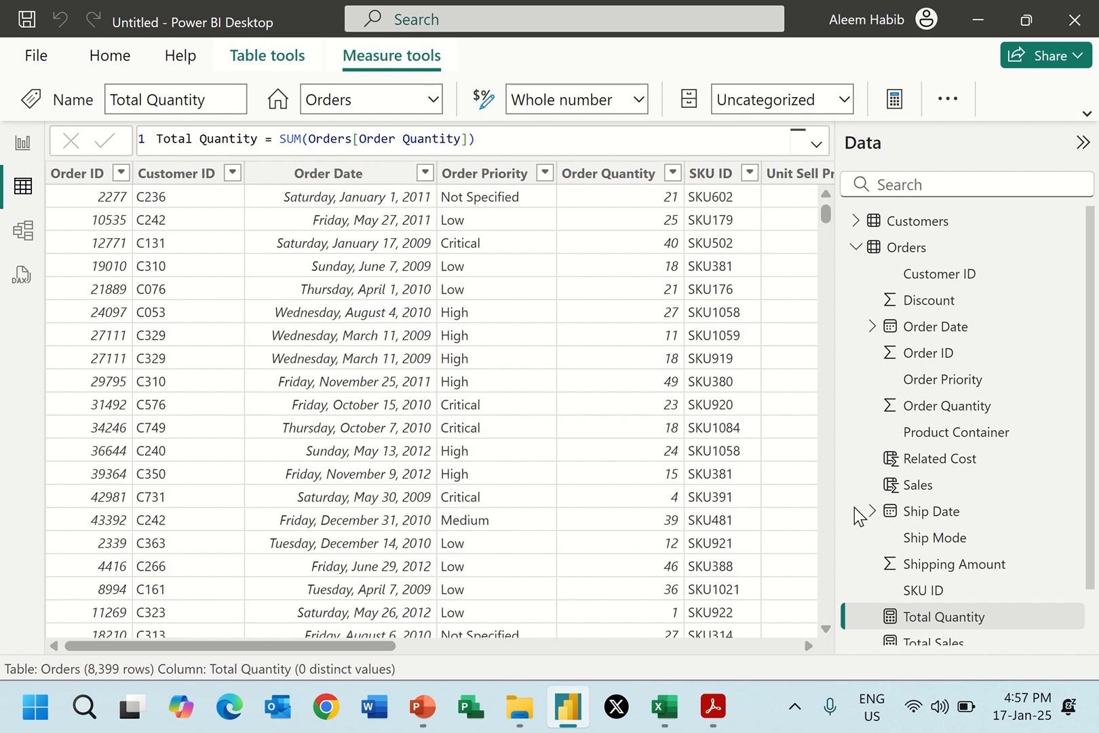
click(903, 618)
Add a new measure named Total Cost to the Orders table.
right_click(890, 248)
click(903, 266)
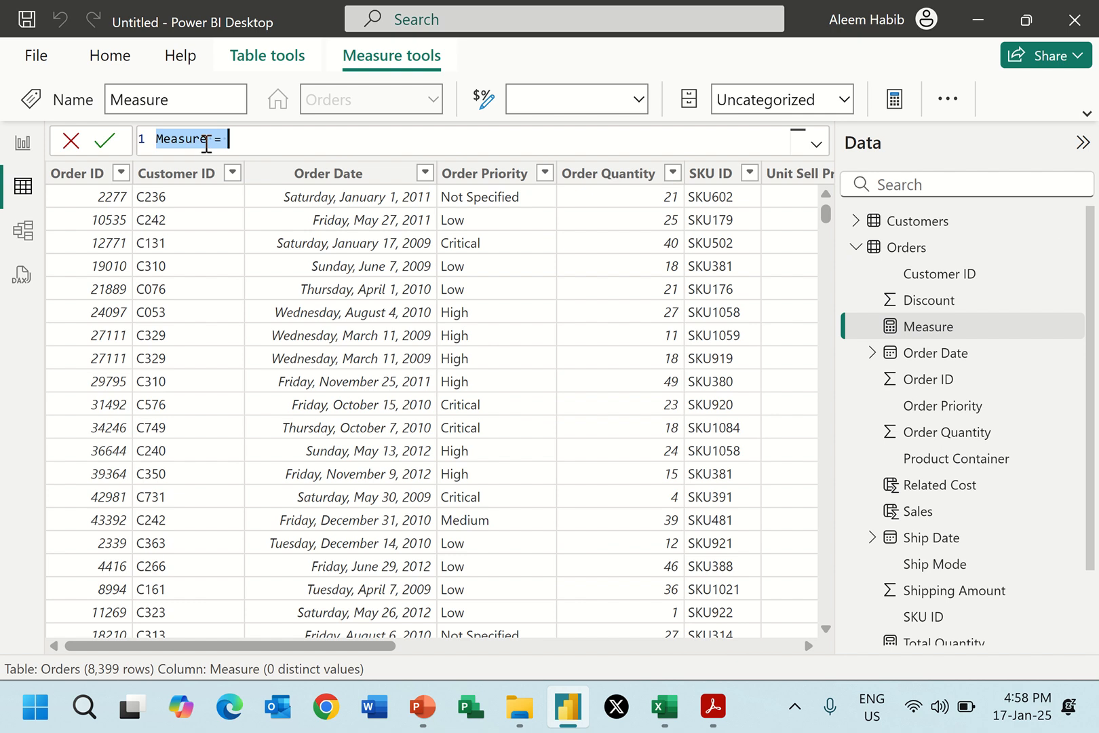
text(Total Cost = )
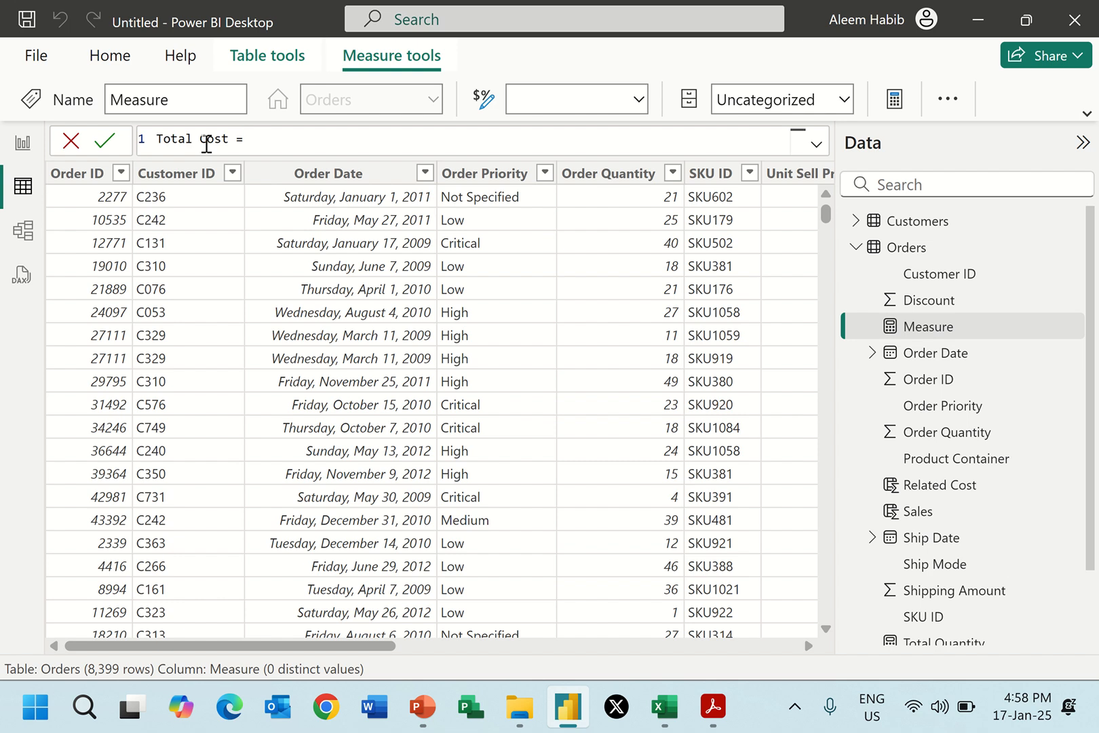
text(SUM()
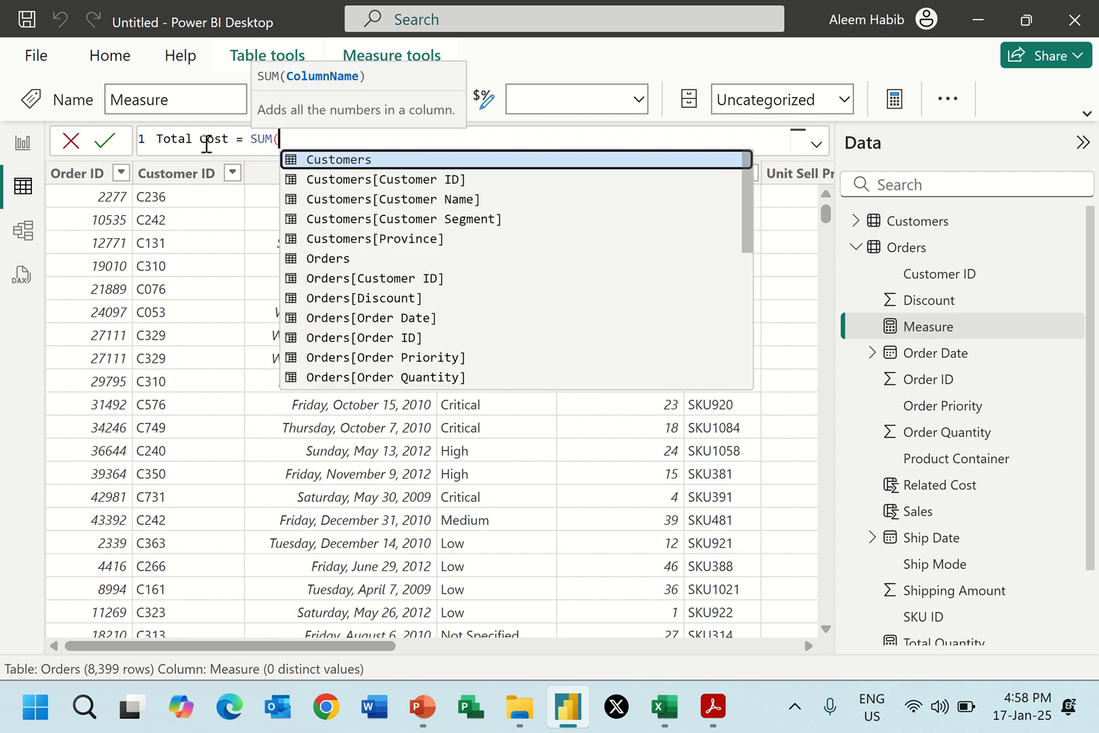
text(rel)
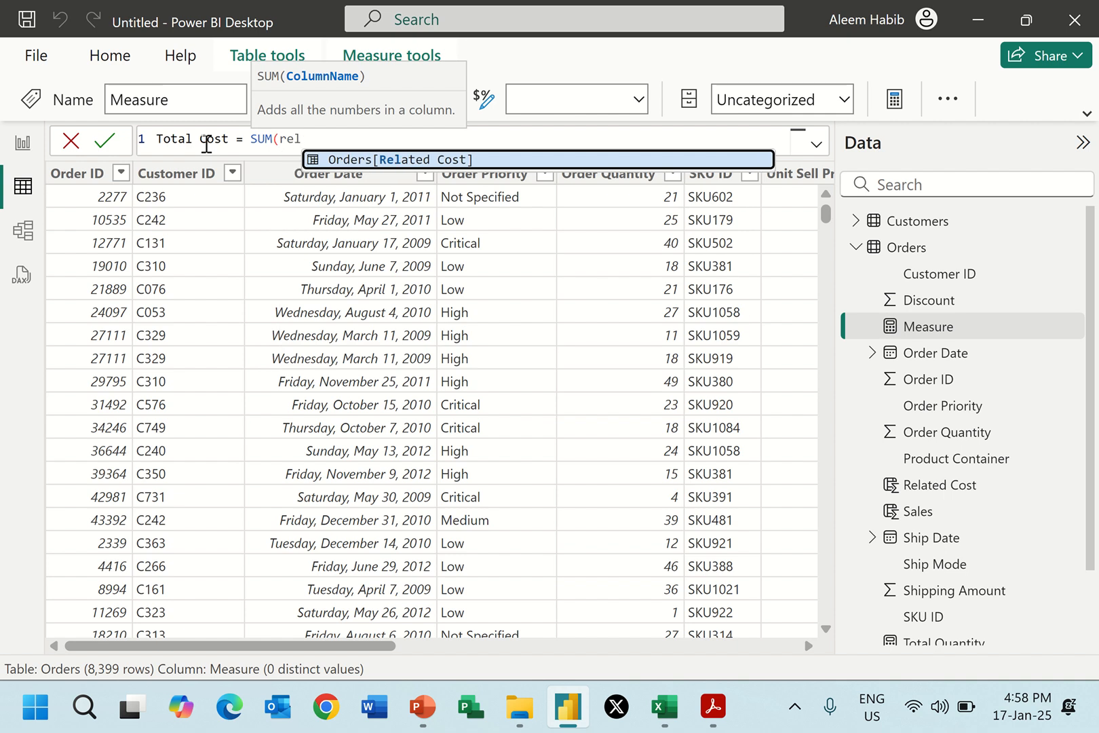
Define the Total Cost measure as SUM(Orders[Related Cost]) and commit the formula.
click(359, 161)
text())
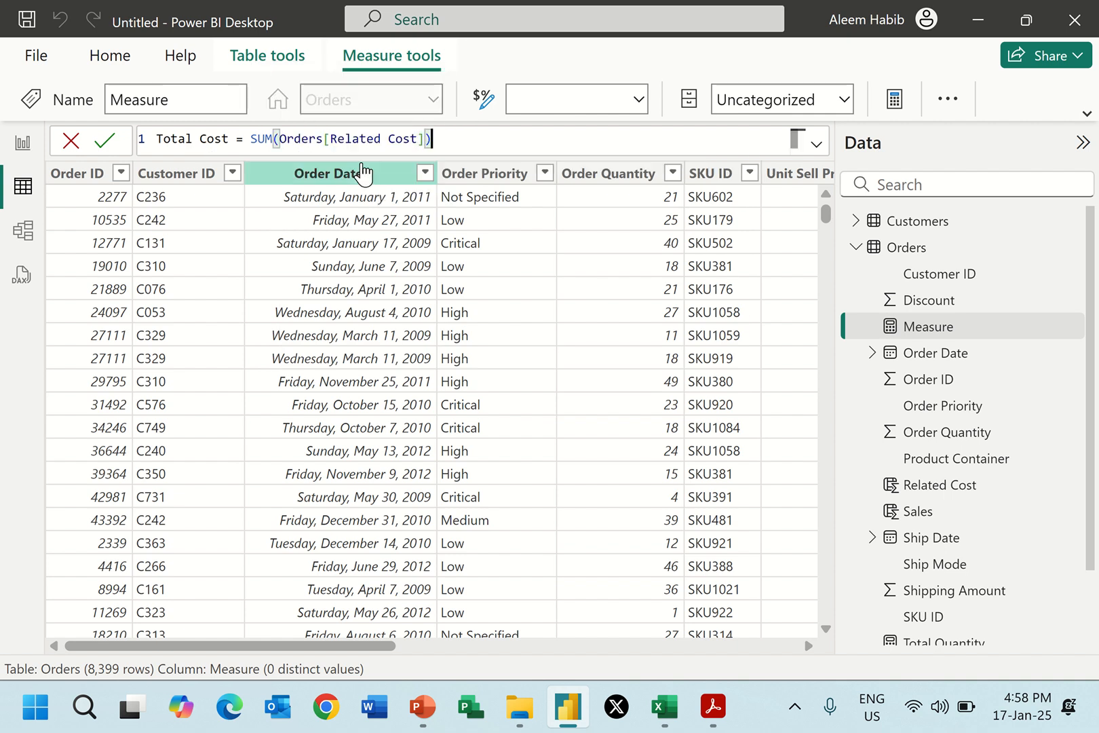
key(Return)
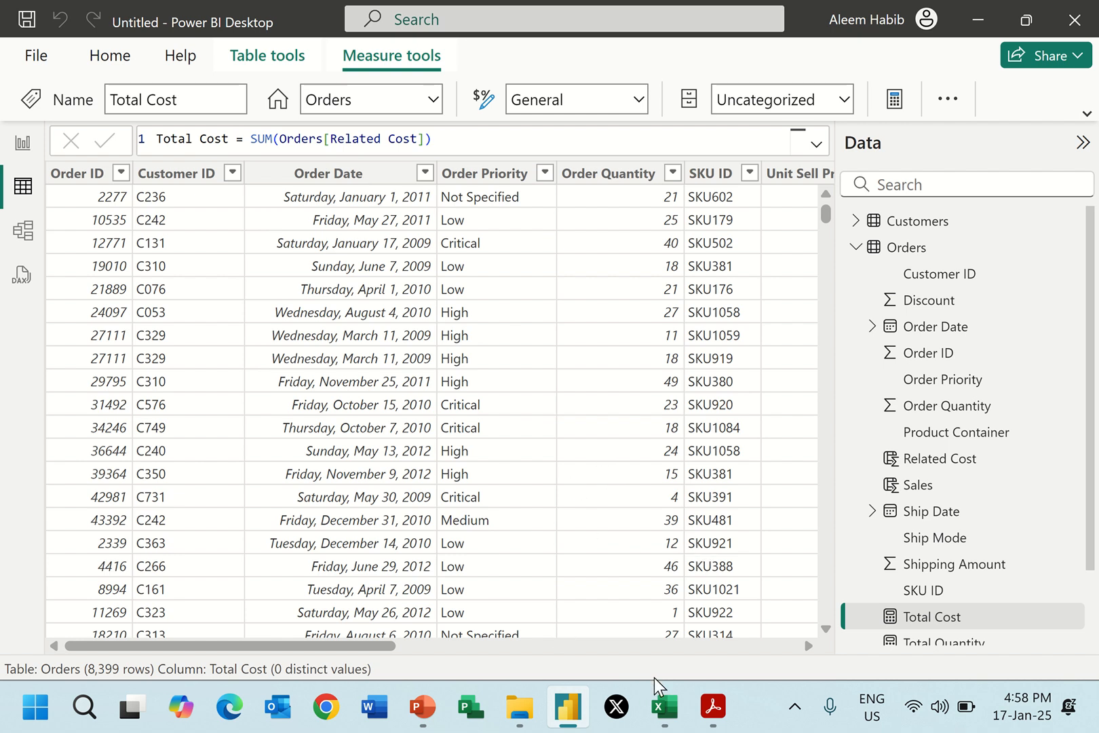
Review the Sales and Related Cost columns and add a new measure named Total Gross Profit to the Orders table.
mouse_move(709, 714)
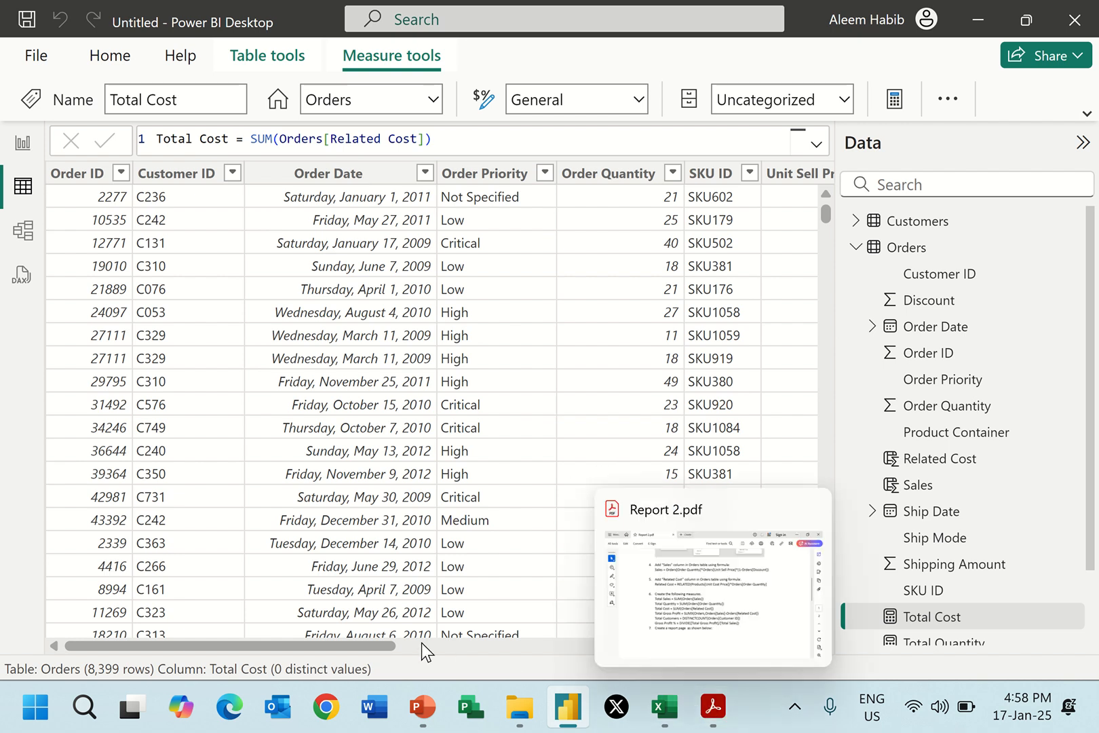
drag(359, 645, 768, 641)
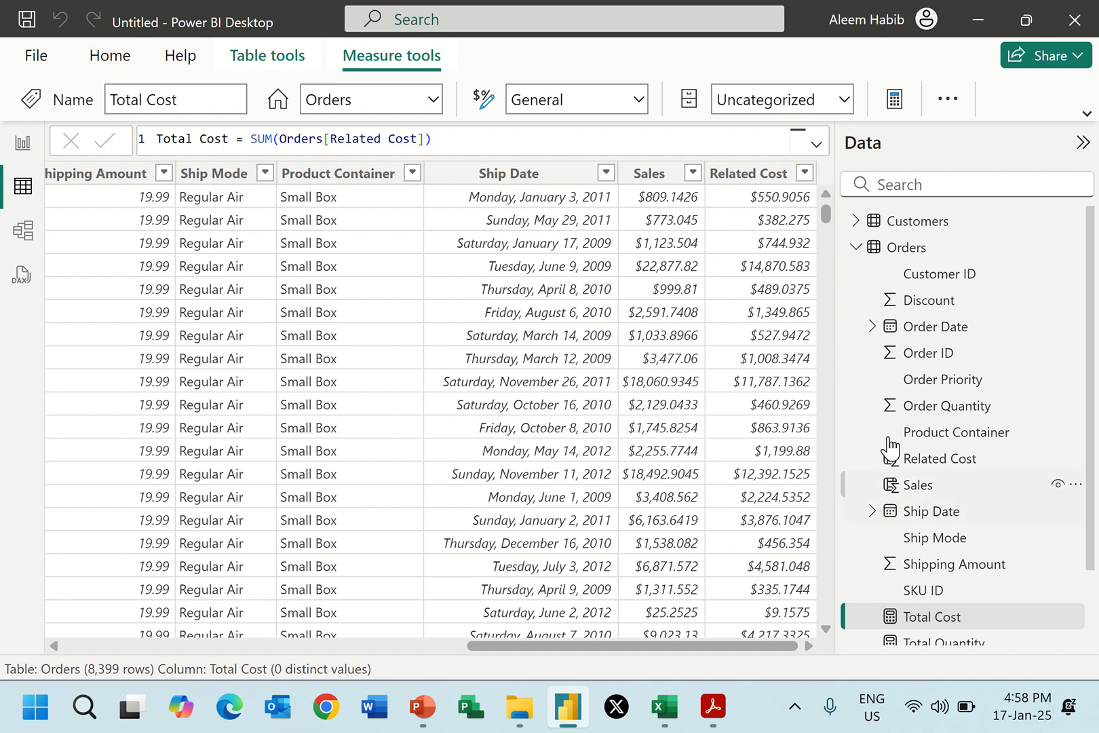
click(911, 255)
right_click(911, 255)
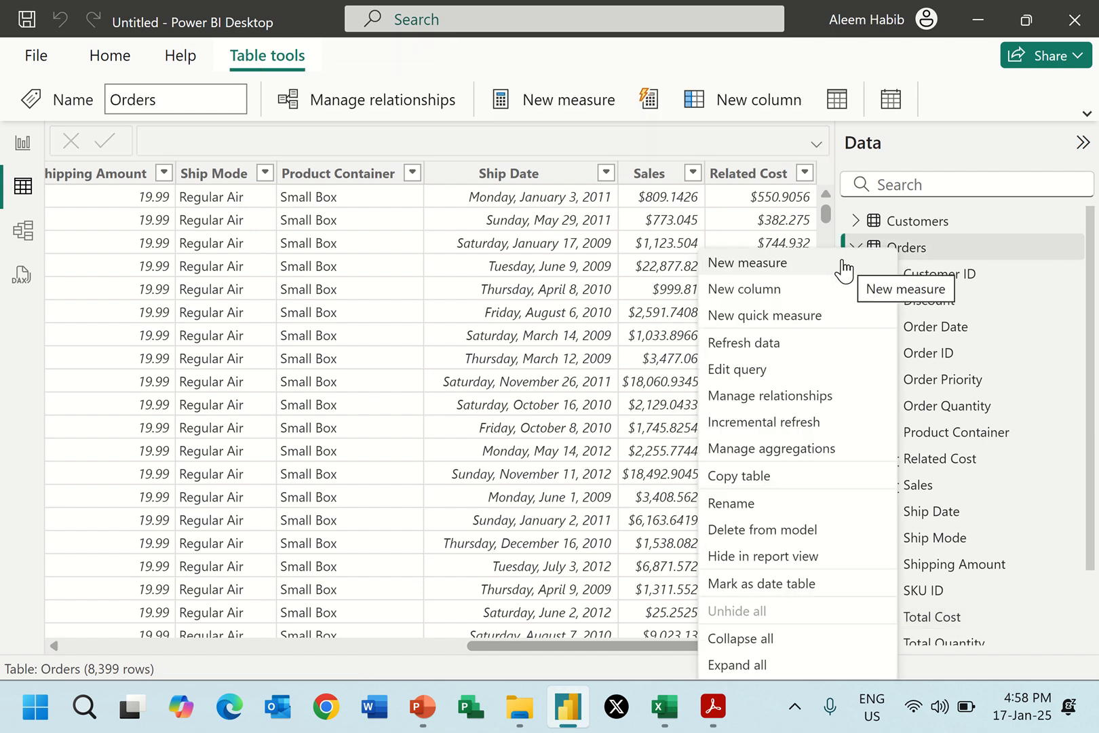
click(804, 270)
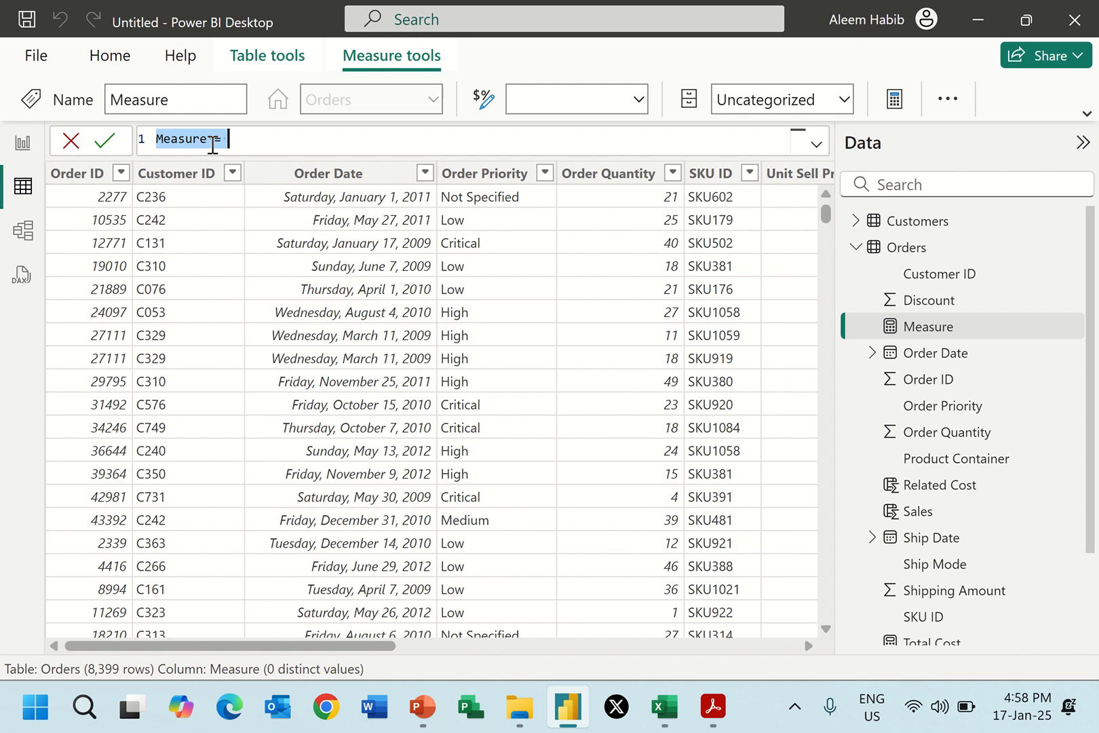
click(206, 139)
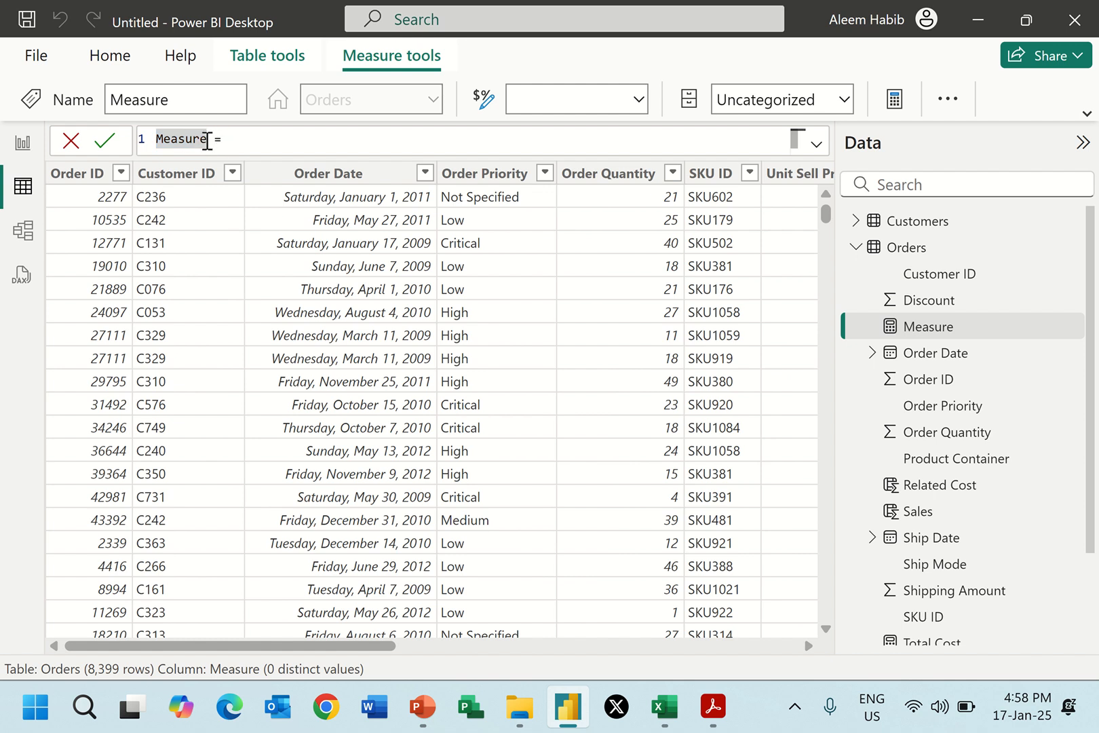
drag(207, 139, 153, 141)
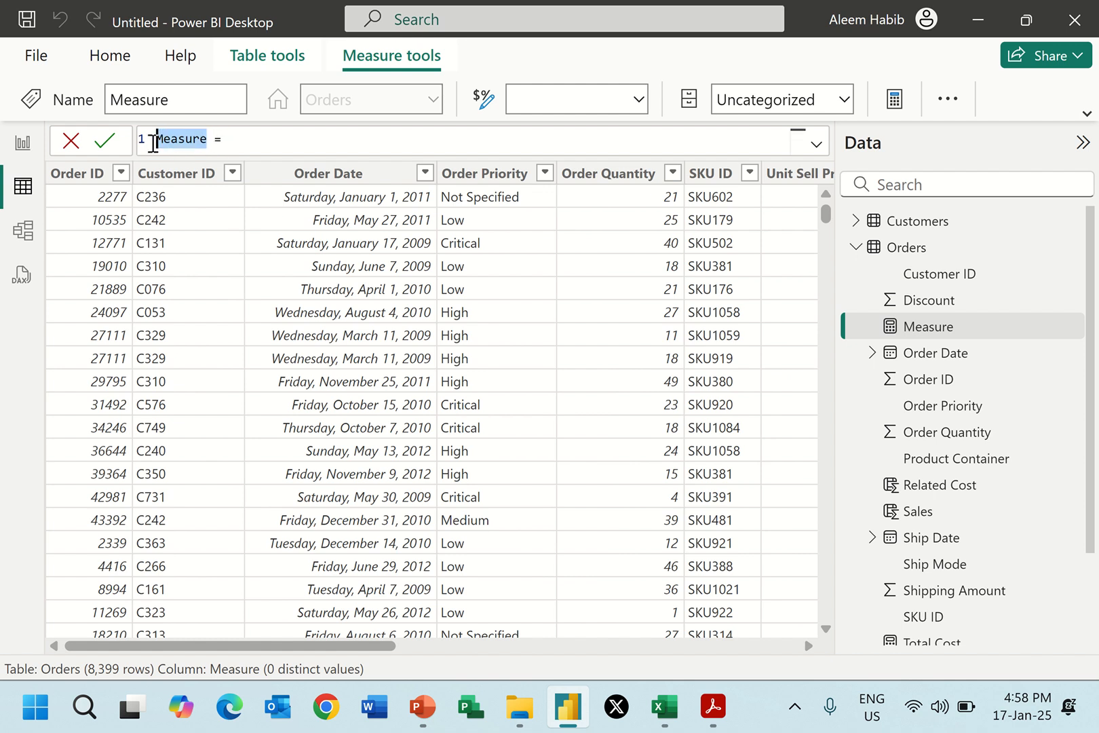
text(Total Gross Pro)
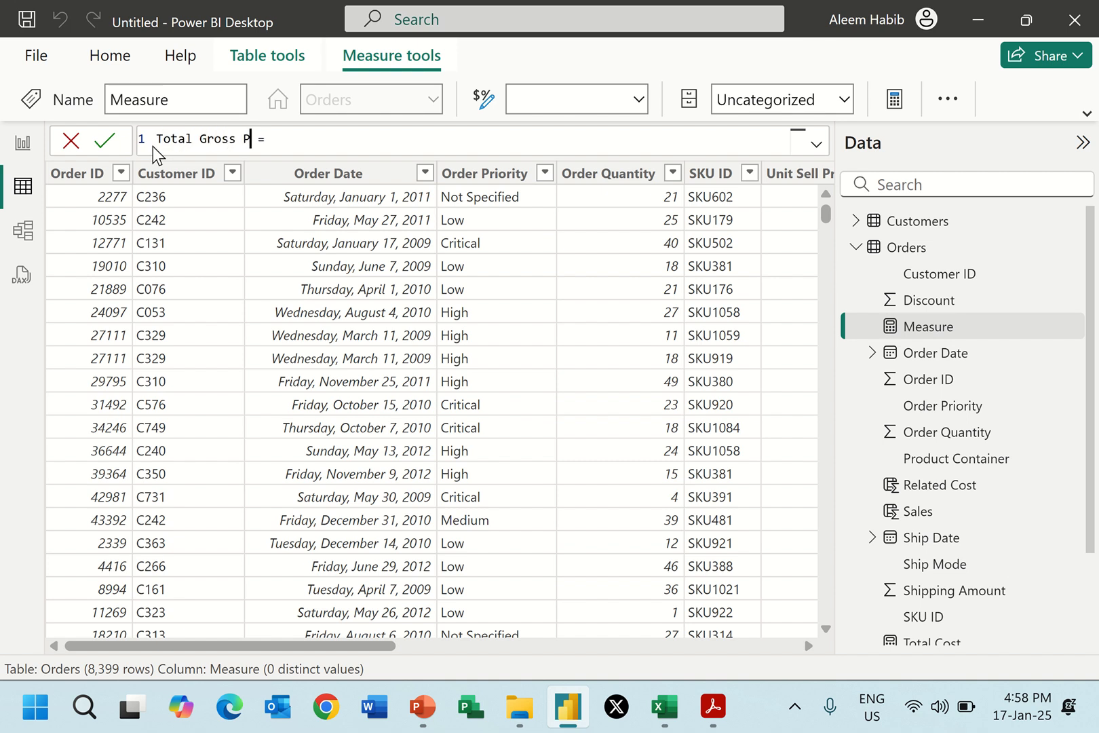
text(fit)
Start the Total Gross Profit formula with SUMX, using the Orders table as its first argument.
click(346, 141)
text(SUM)
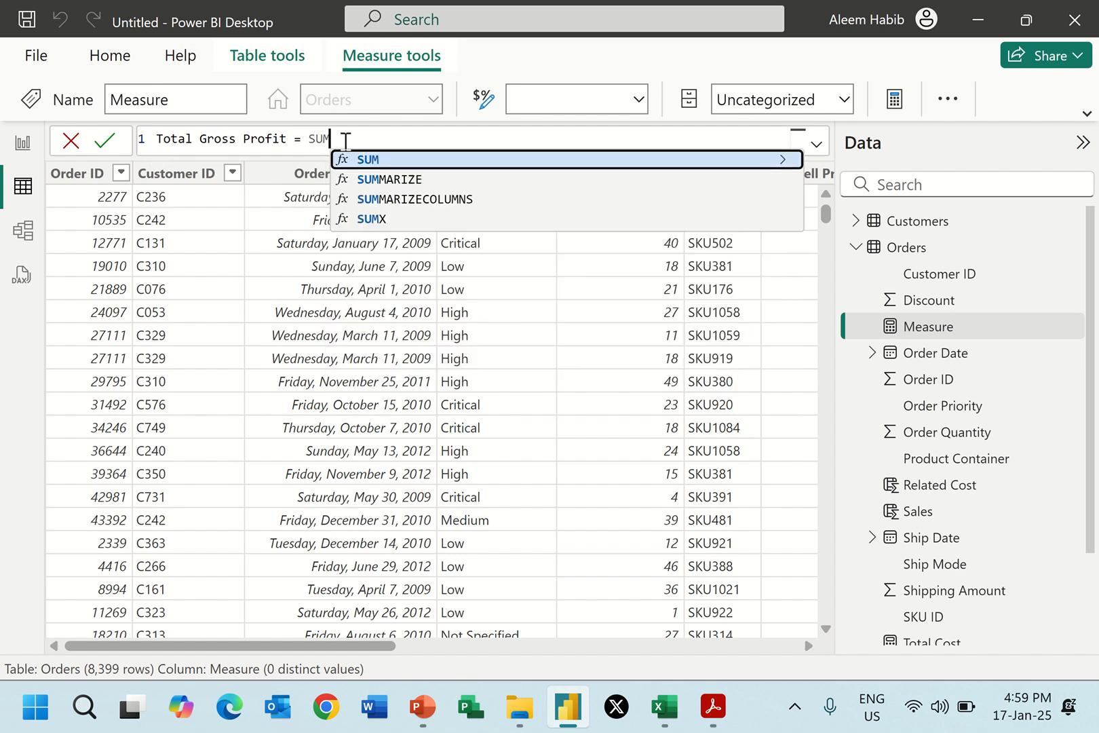
text(X()
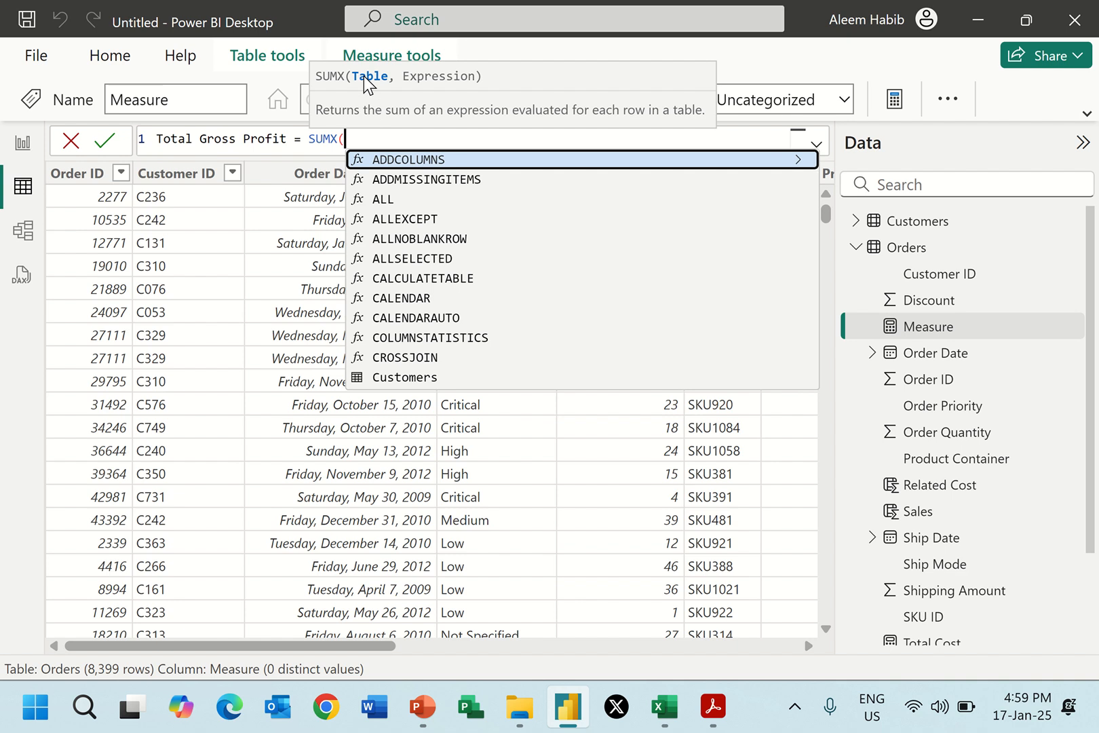
text(or)
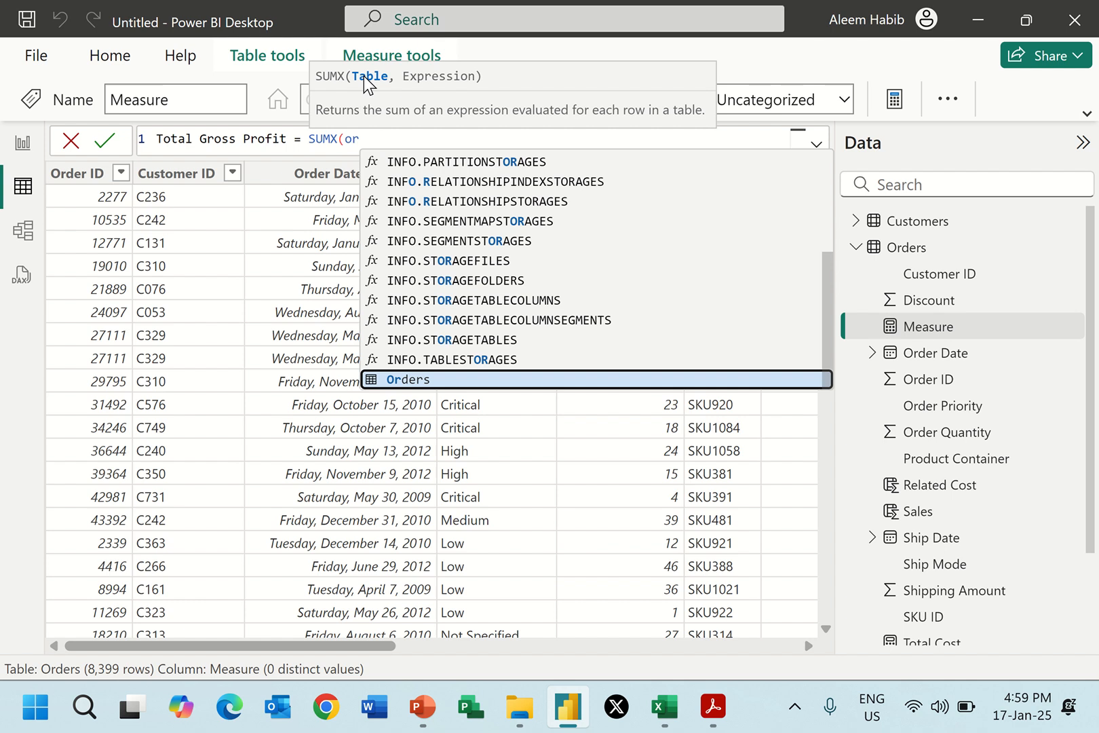
click(415, 373)
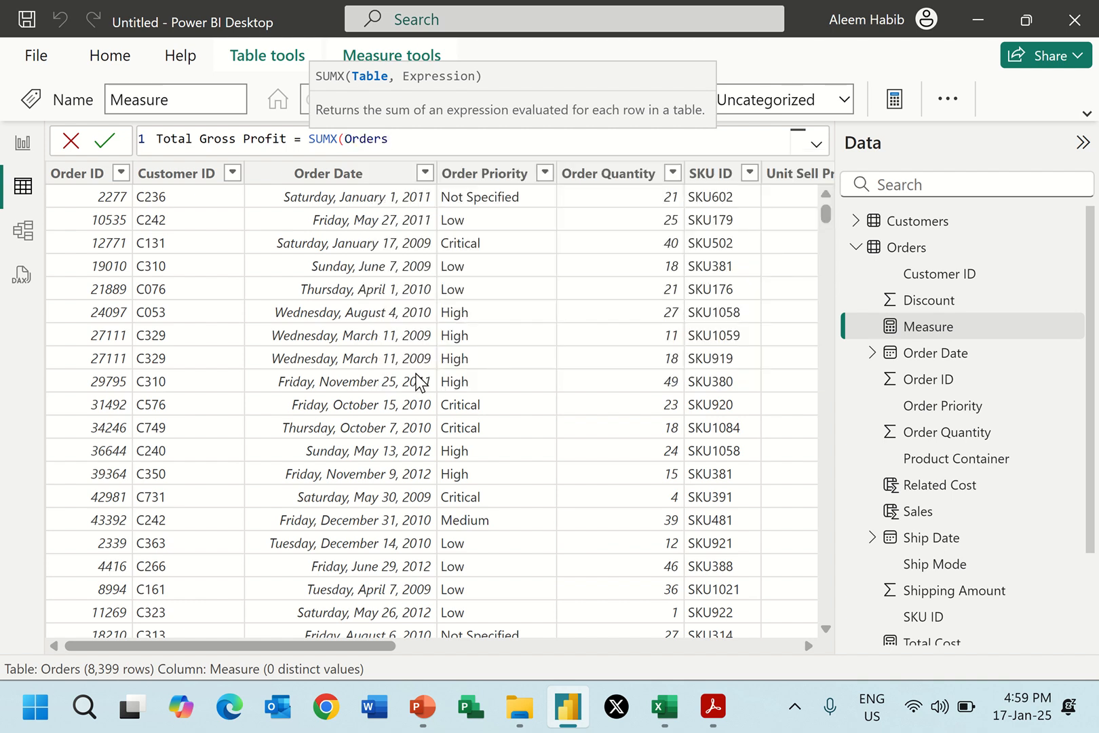
text(,)
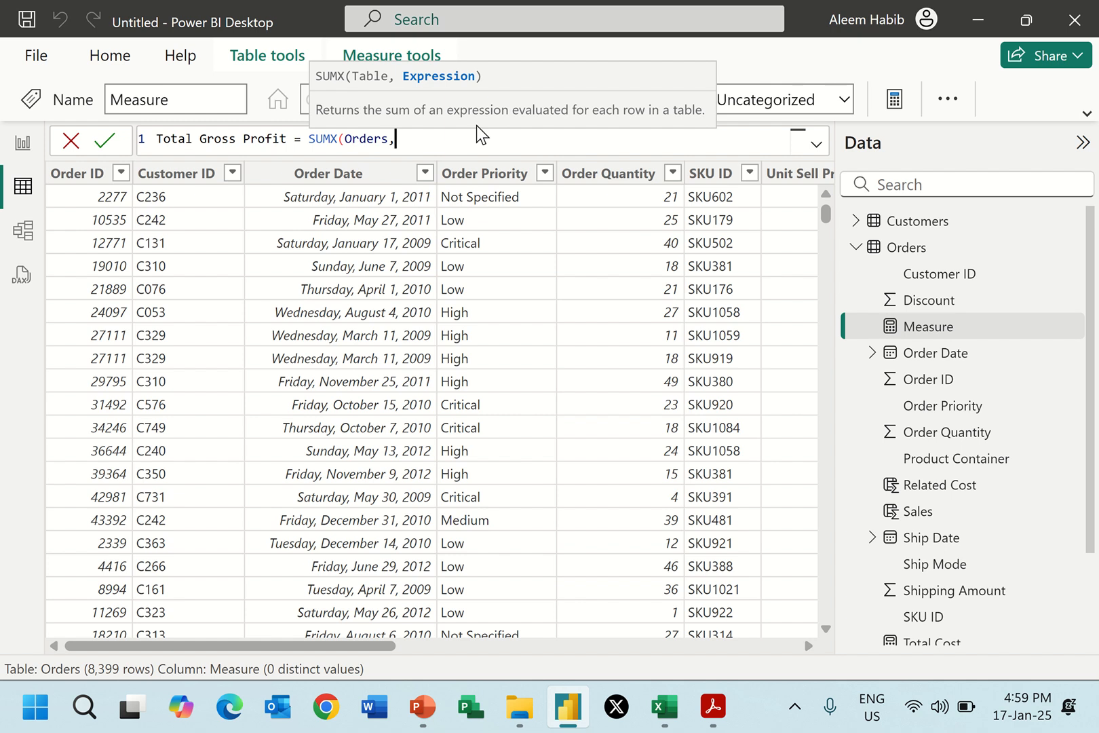
text(sal)
Complete the SUMX expression with Orders[Sales]-Orders[Related Cost] and commit the Total Gross Profit measure.
click(483, 180)
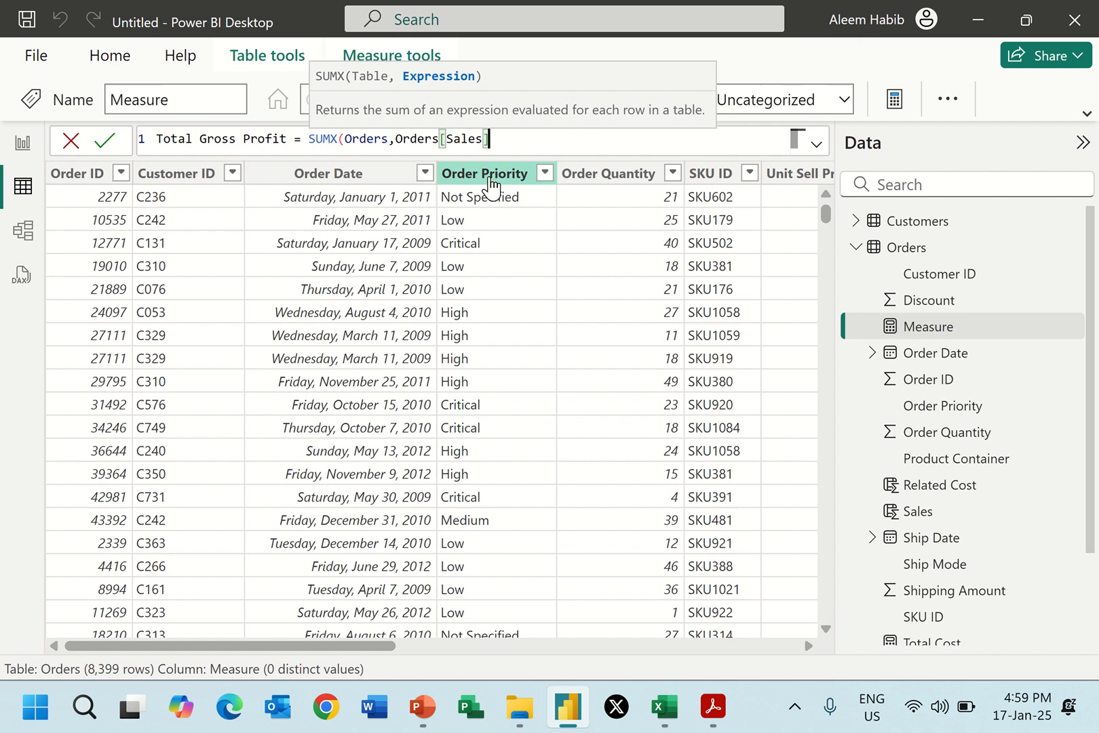
text(-rel)
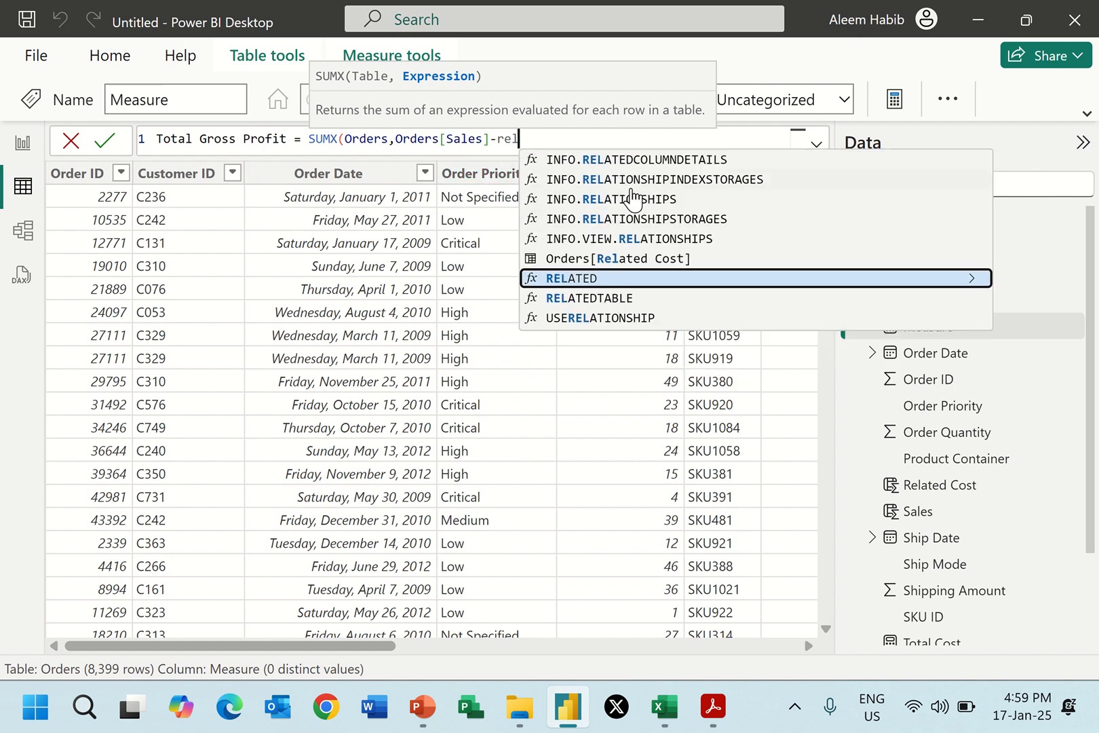
click(635, 258)
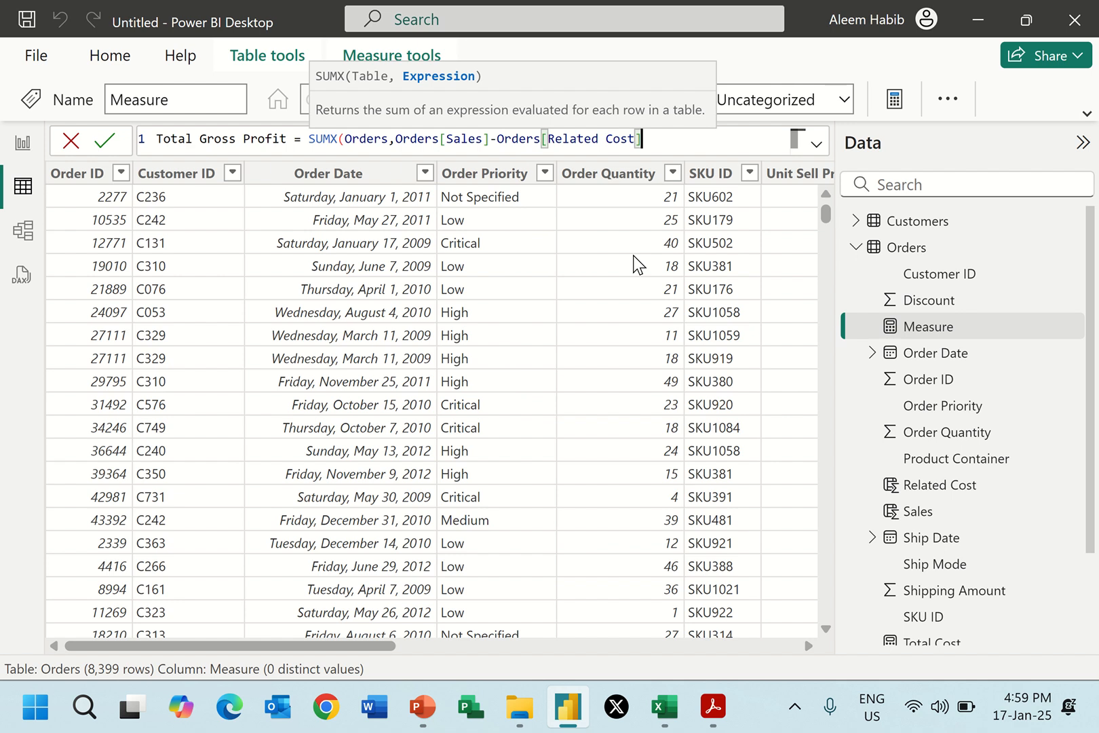
text())
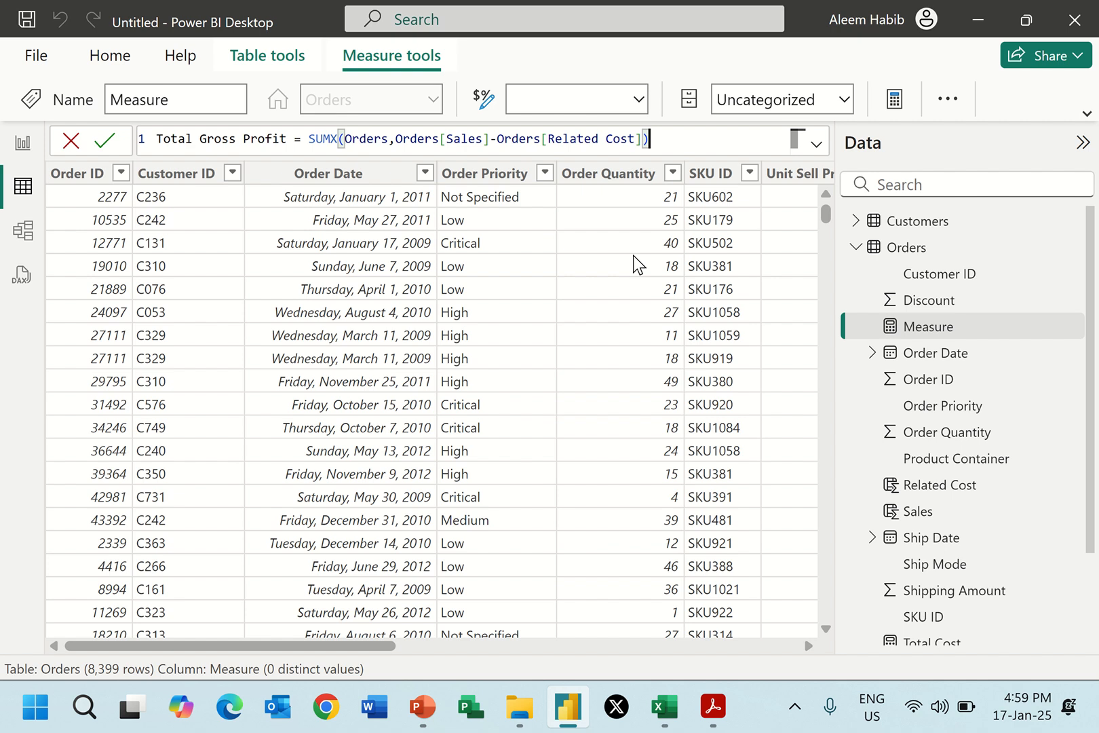
key(Return)
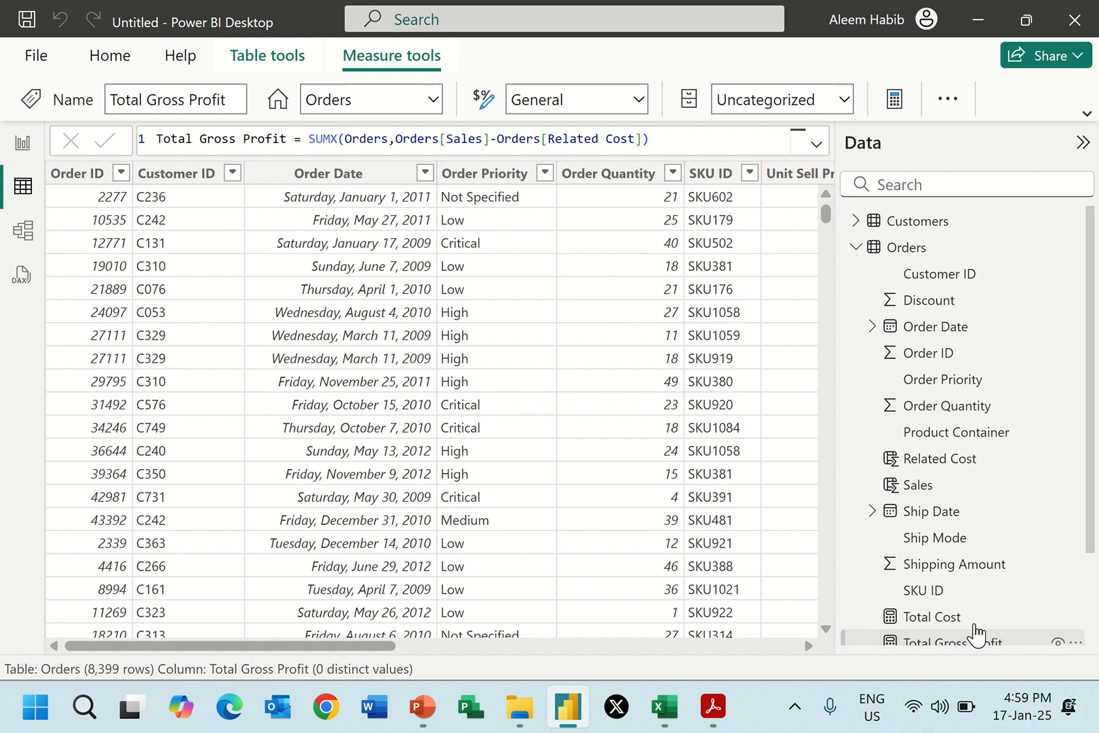
In the report's card, replace Total Sales with Total Cost and with Total Gross Profit in turn to check both measures.
scroll(972, 627, down, 3)
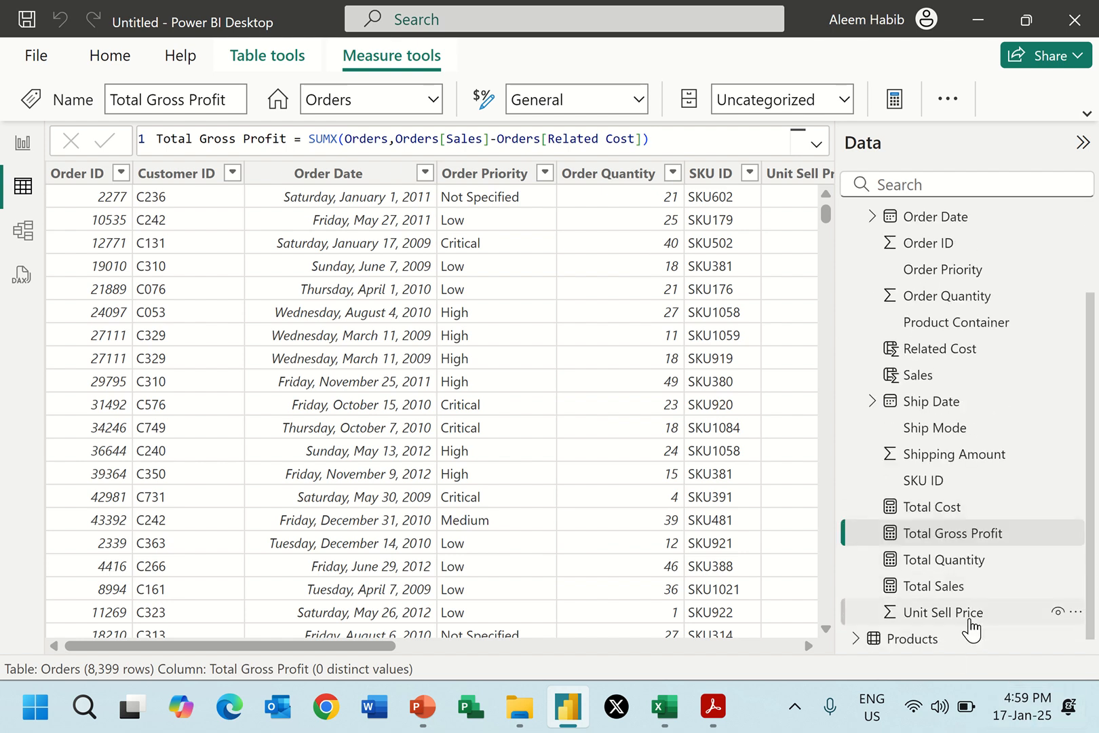
click(23, 144)
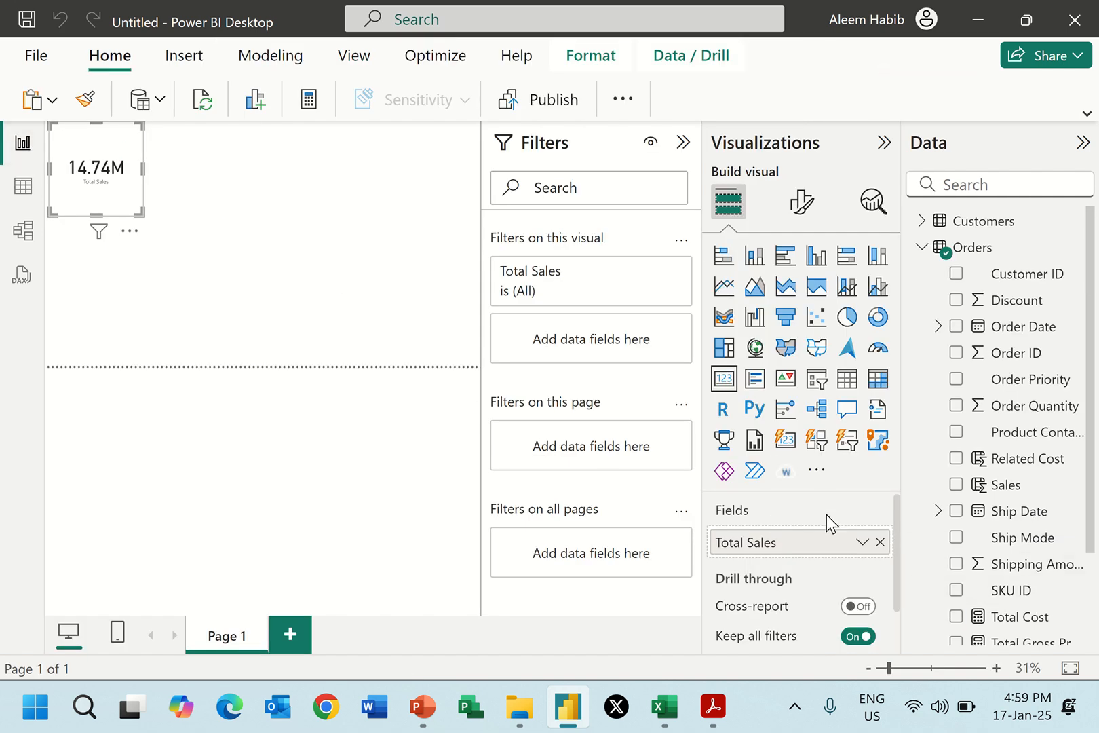
click(879, 542)
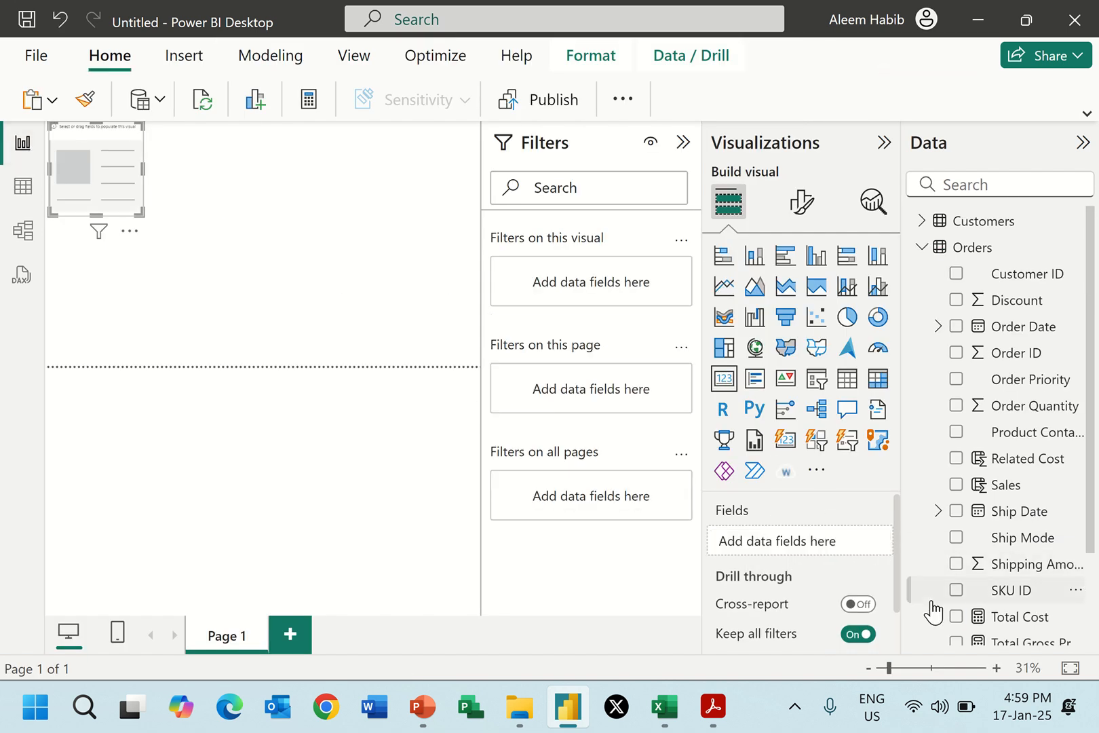
click(956, 616)
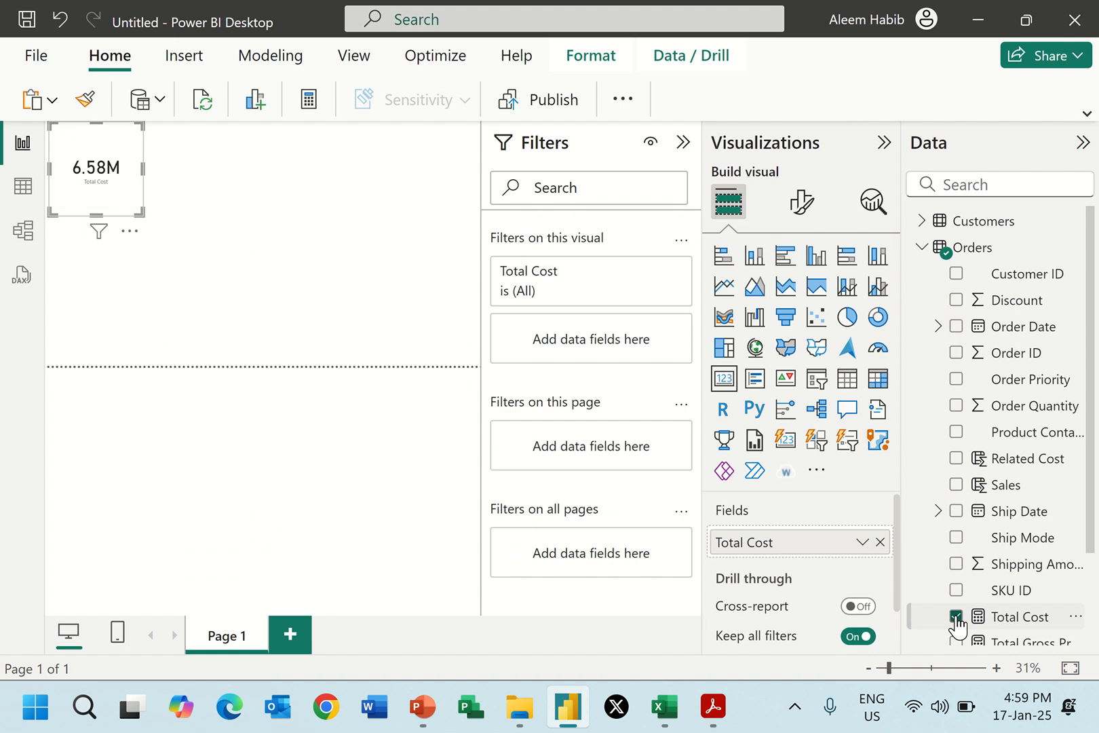
click(956, 616)
scroll(974, 527, down, 3)
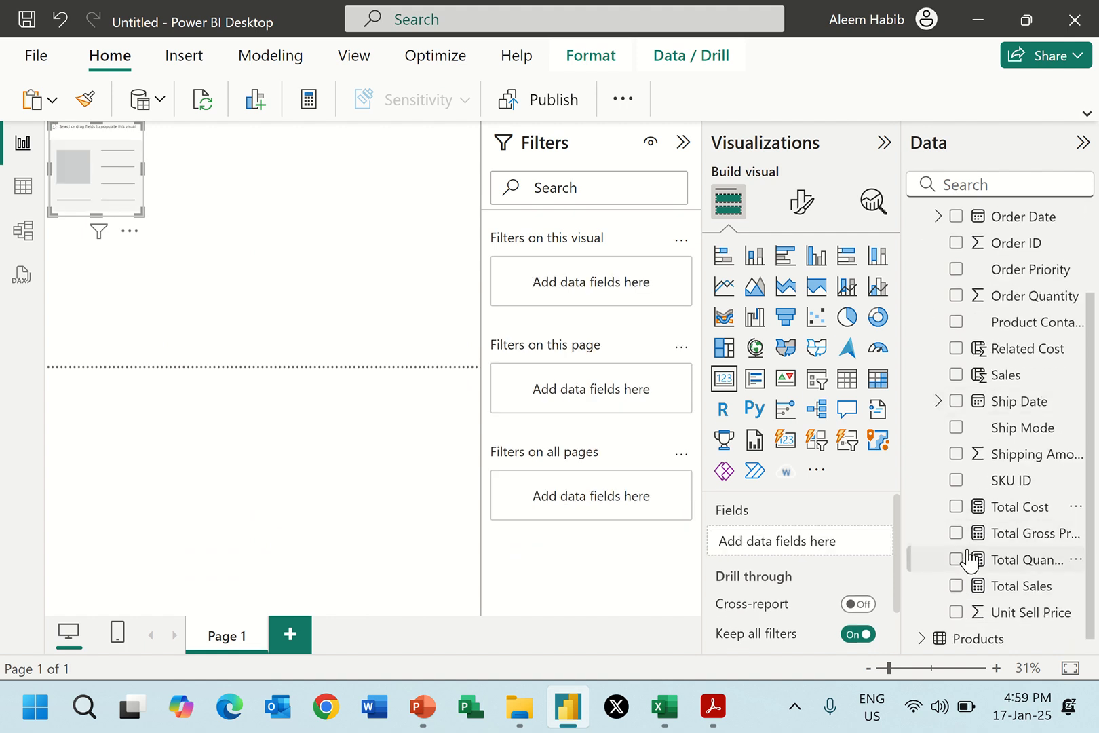
click(956, 533)
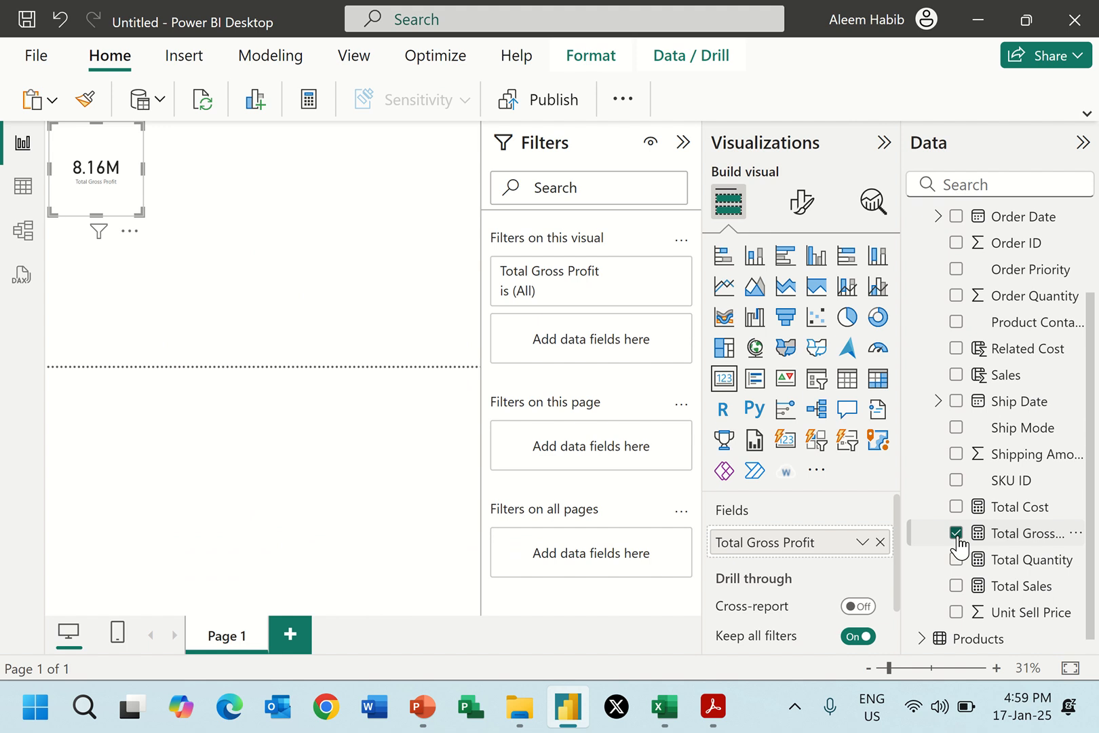
click(956, 533)
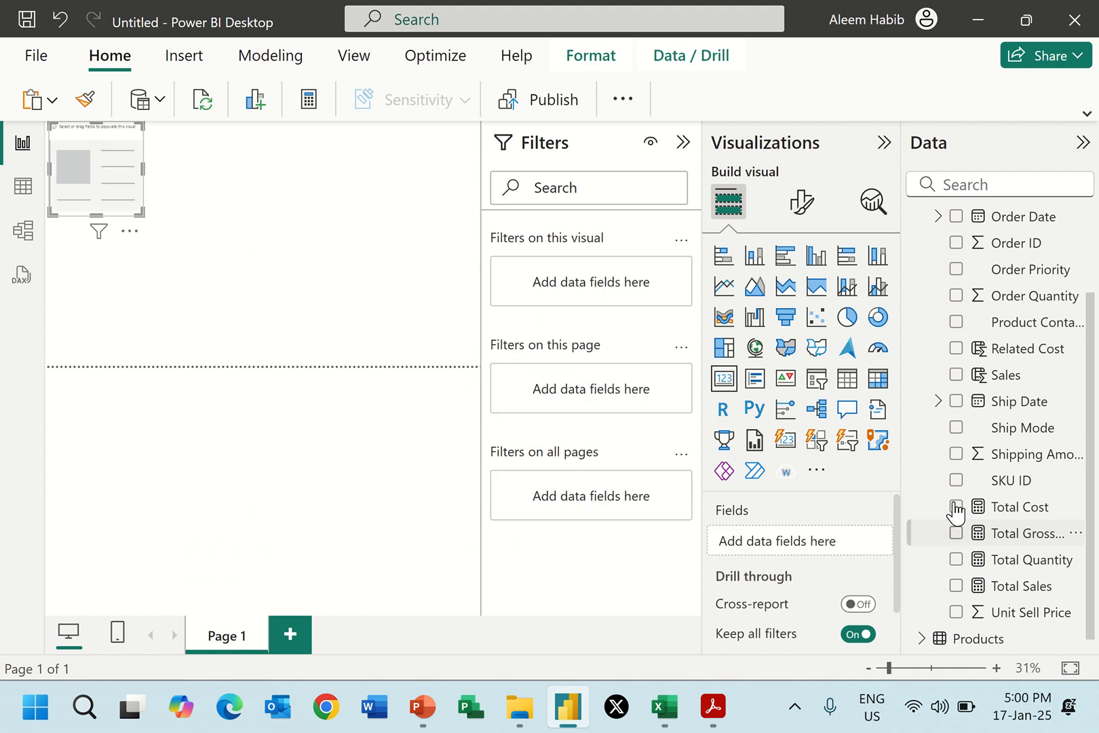
Show Total Cost, Total Sales and Total Gross Profit one after another in the card to compare them.
click(955, 507)
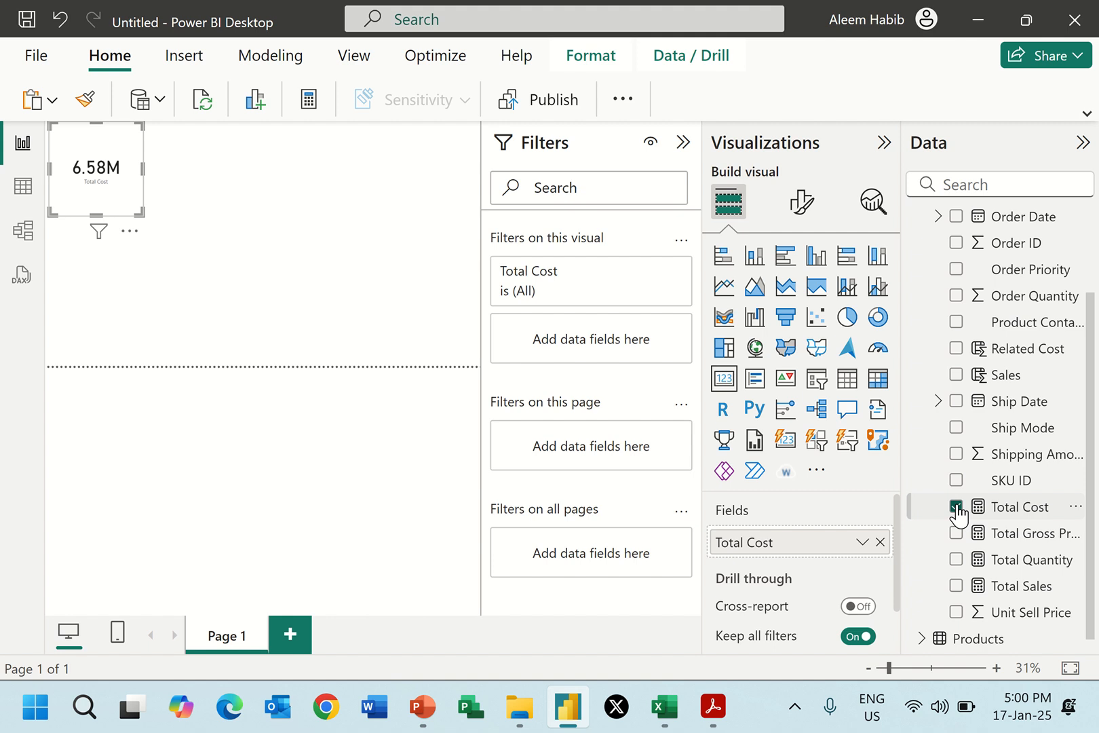
click(956, 507)
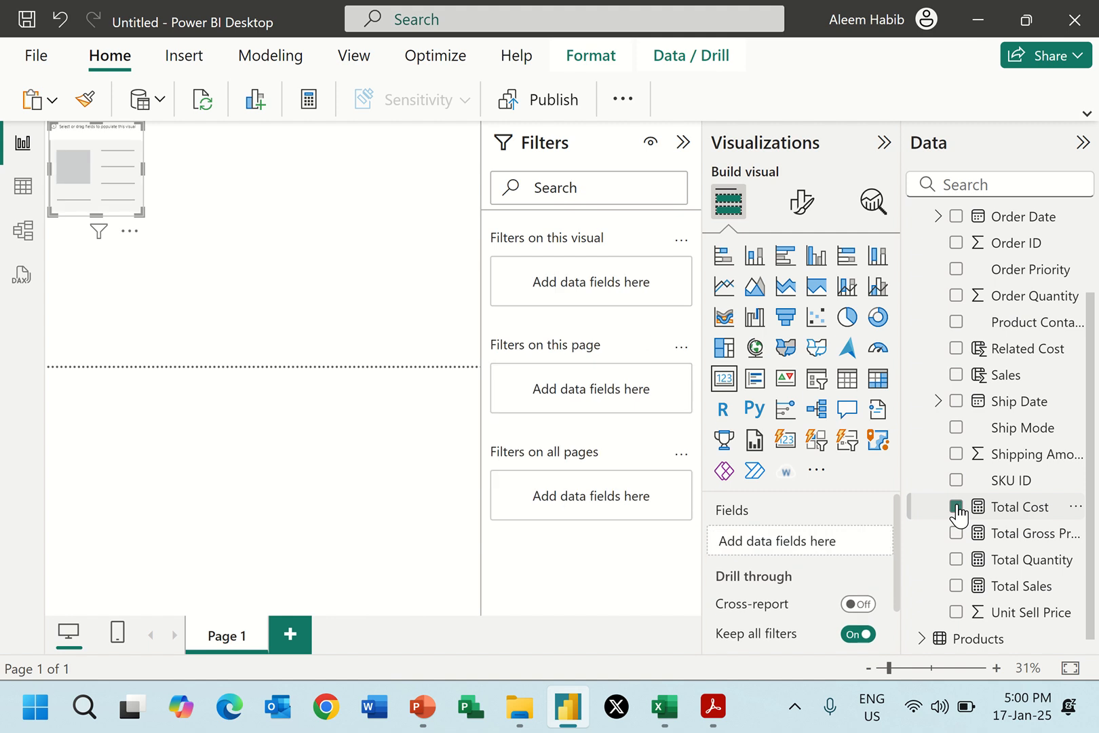
click(955, 585)
click(956, 585)
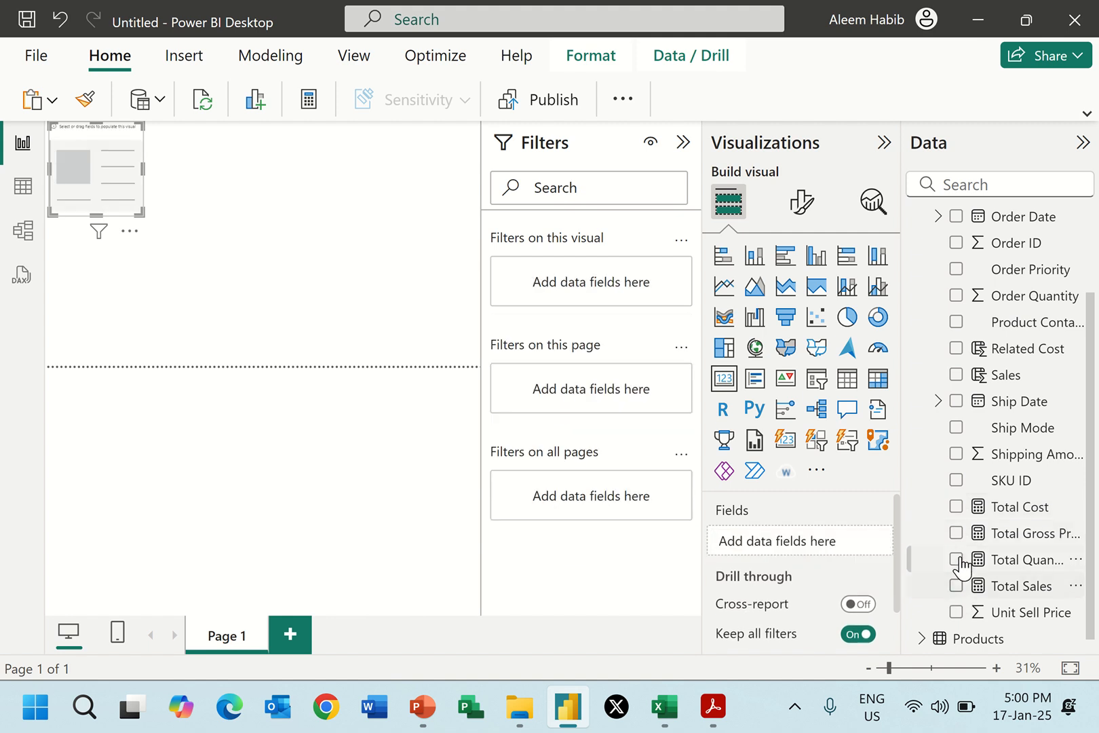
click(955, 533)
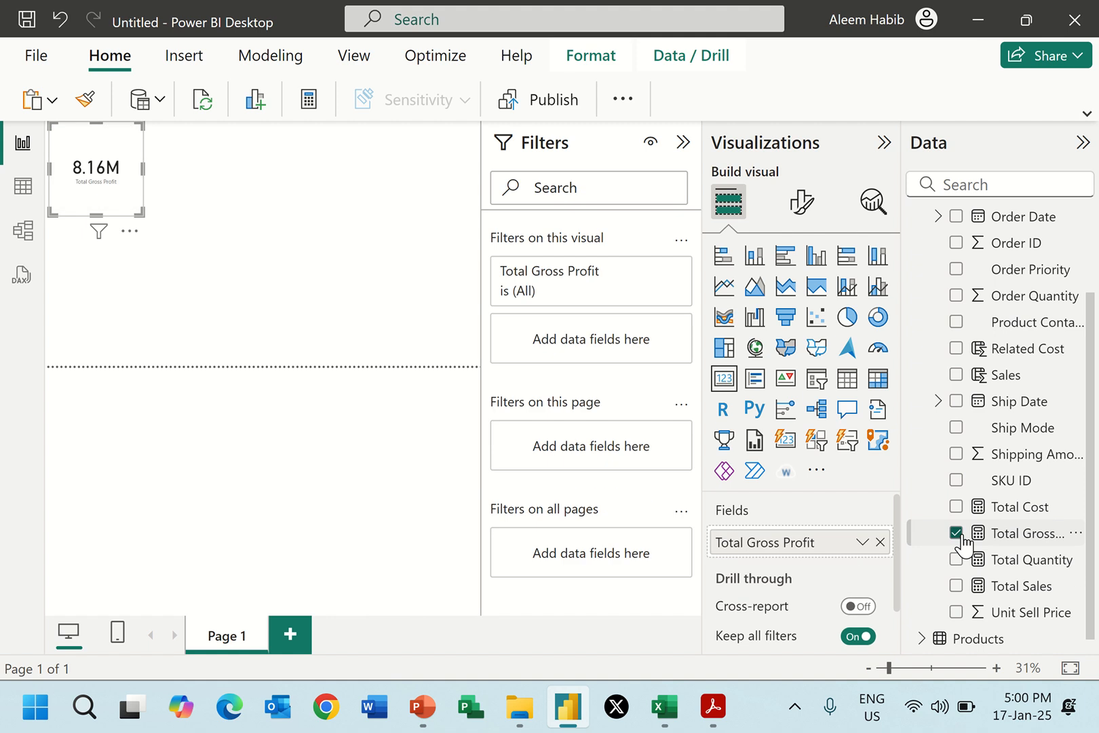
Collapse the Filters and Visualizations panes and clear Total Gross Profit from the card.
click(683, 143)
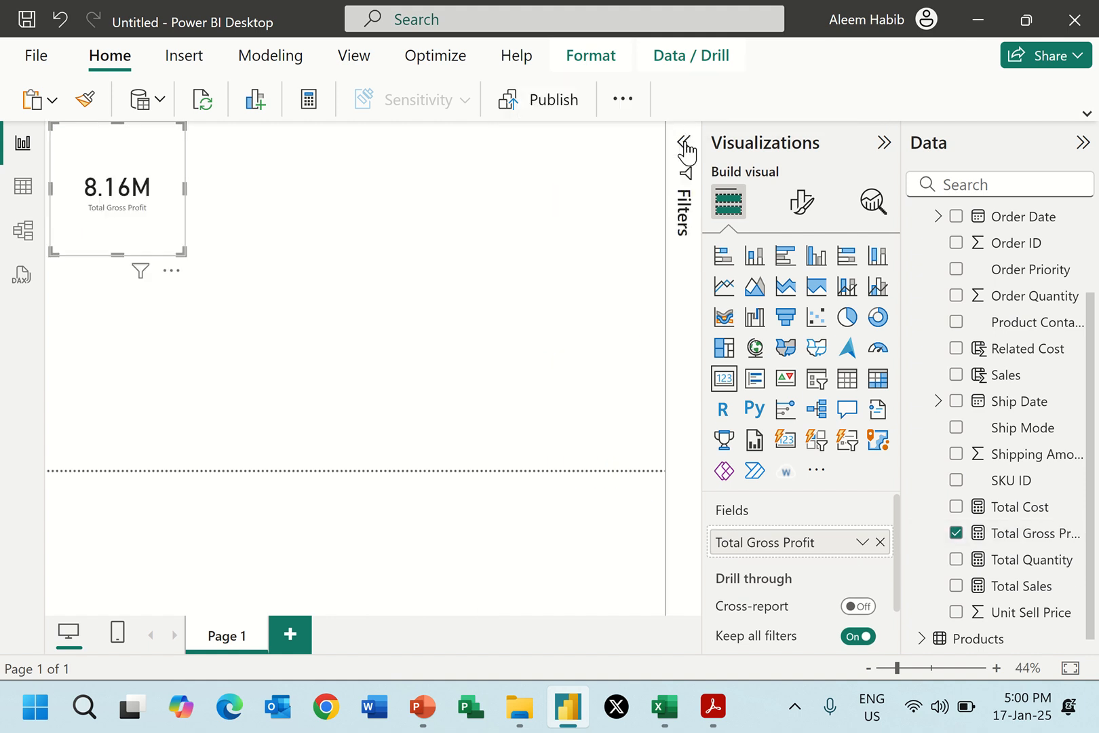
click(882, 142)
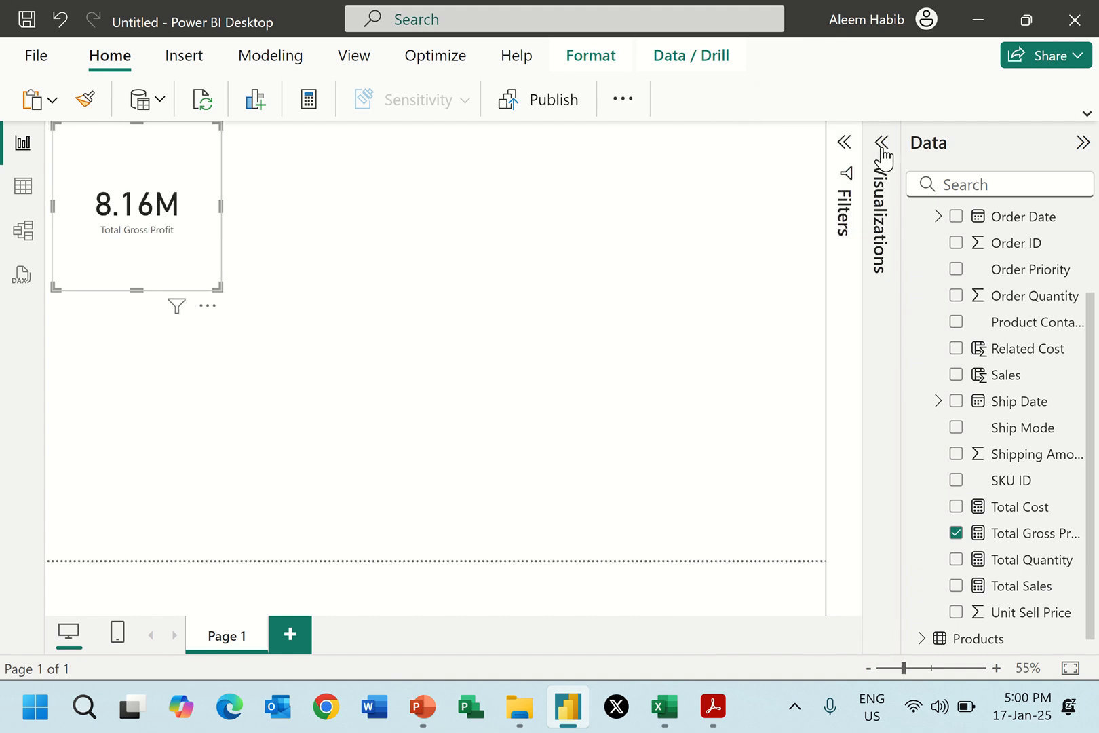
click(956, 533)
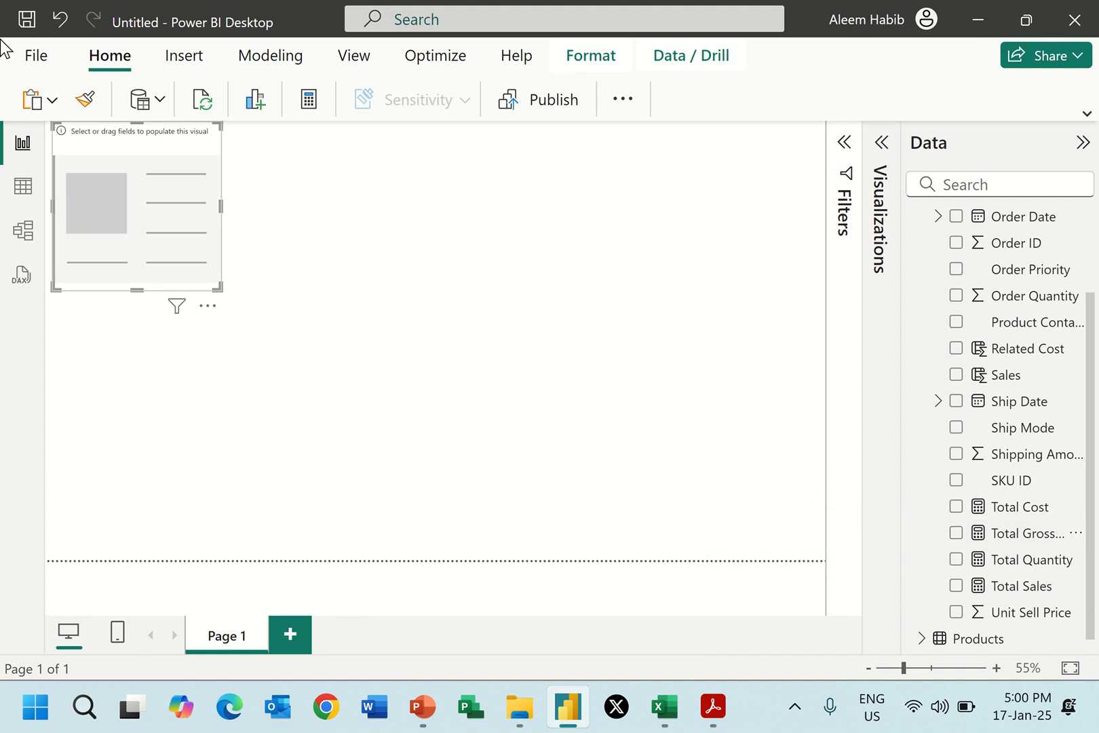
Review the next measure definition in Report 2.pdf and add a new measure named Total Customers to the Orders table.
click(23, 190)
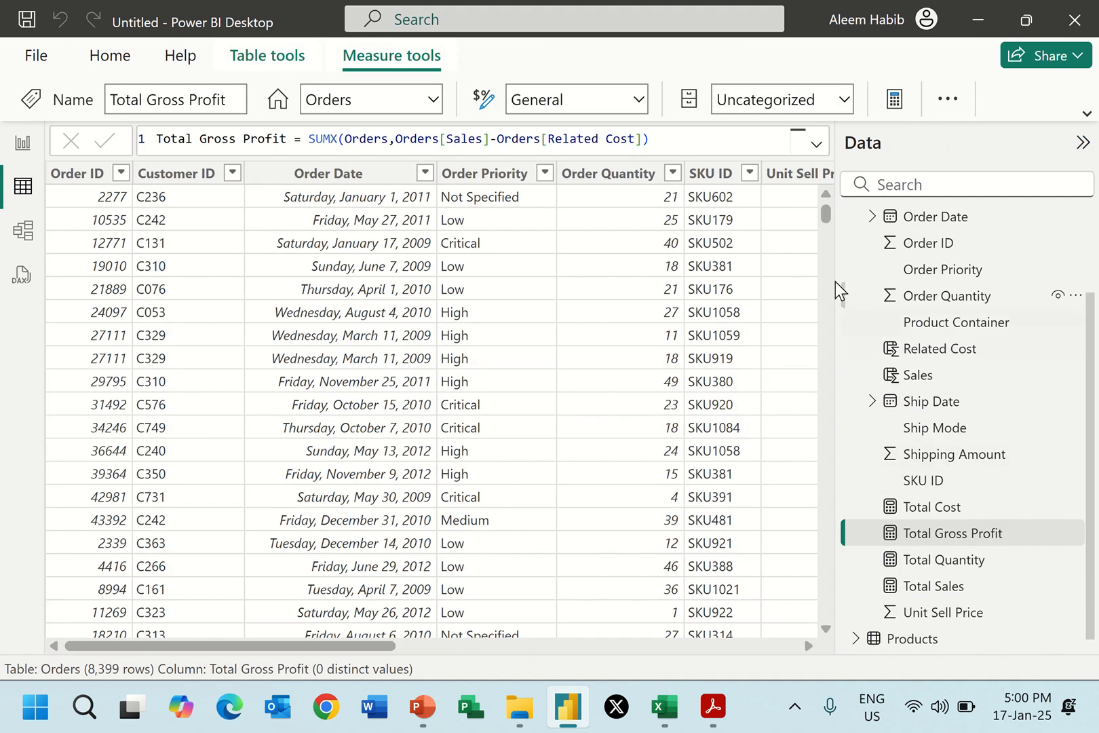
scroll(856, 399, up, 2)
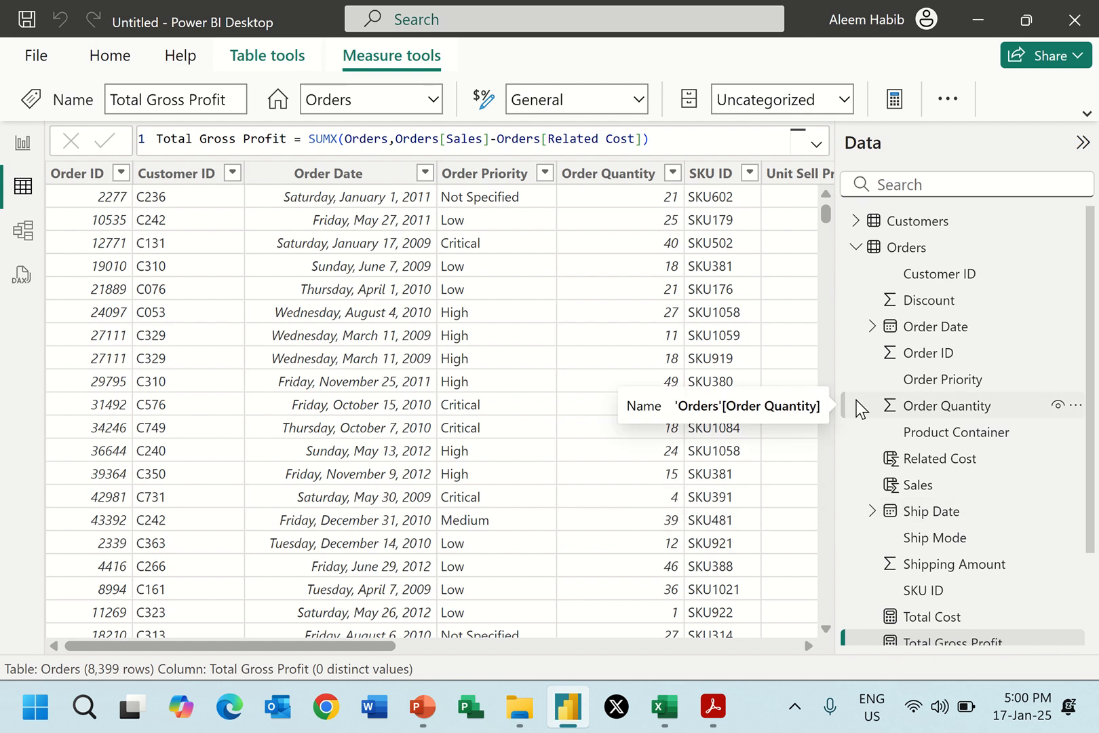
click(730, 717)
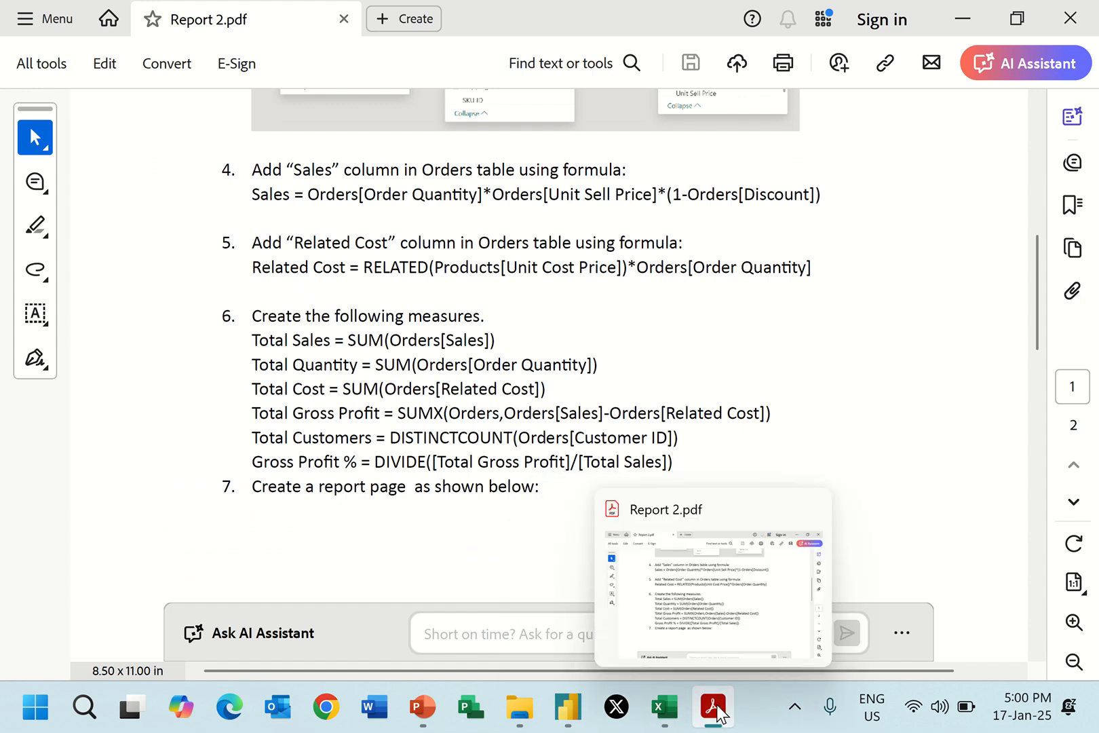
click(567, 706)
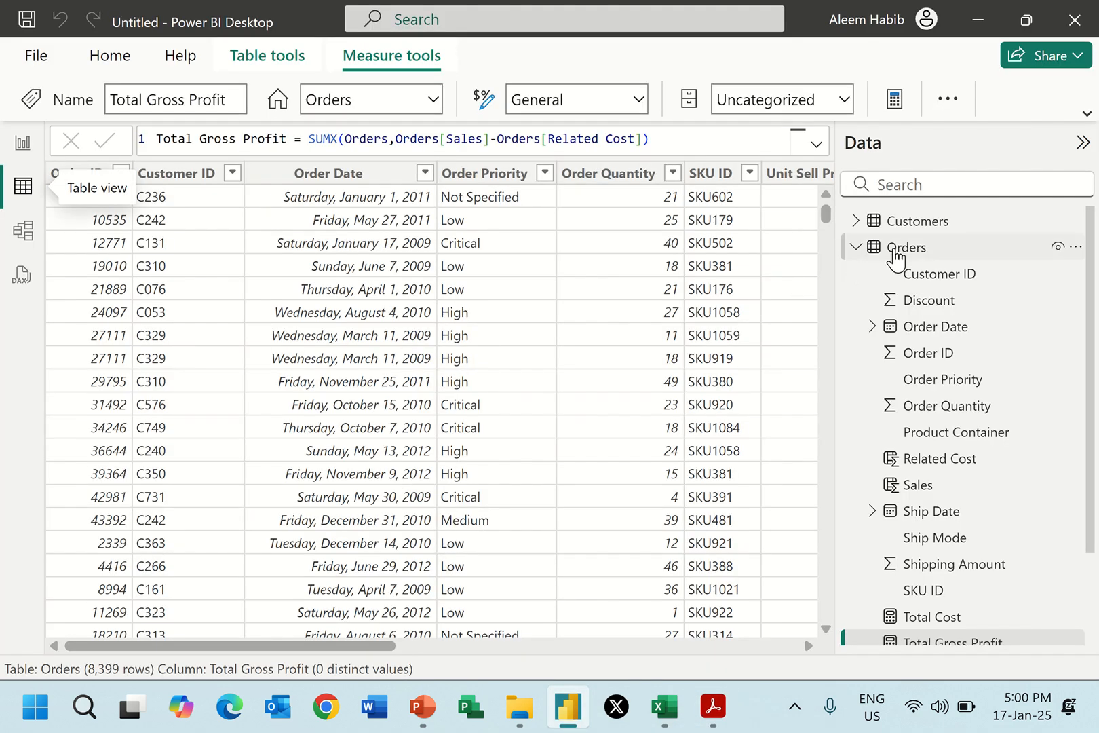
right_click(864, 248)
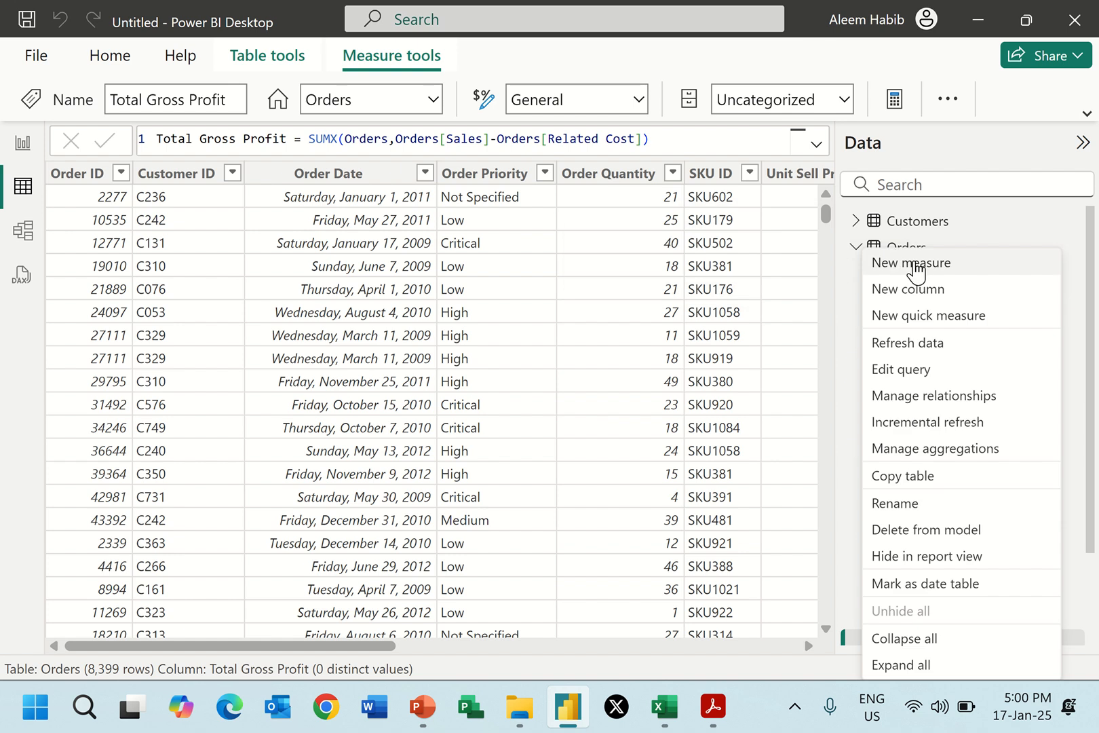
click(914, 264)
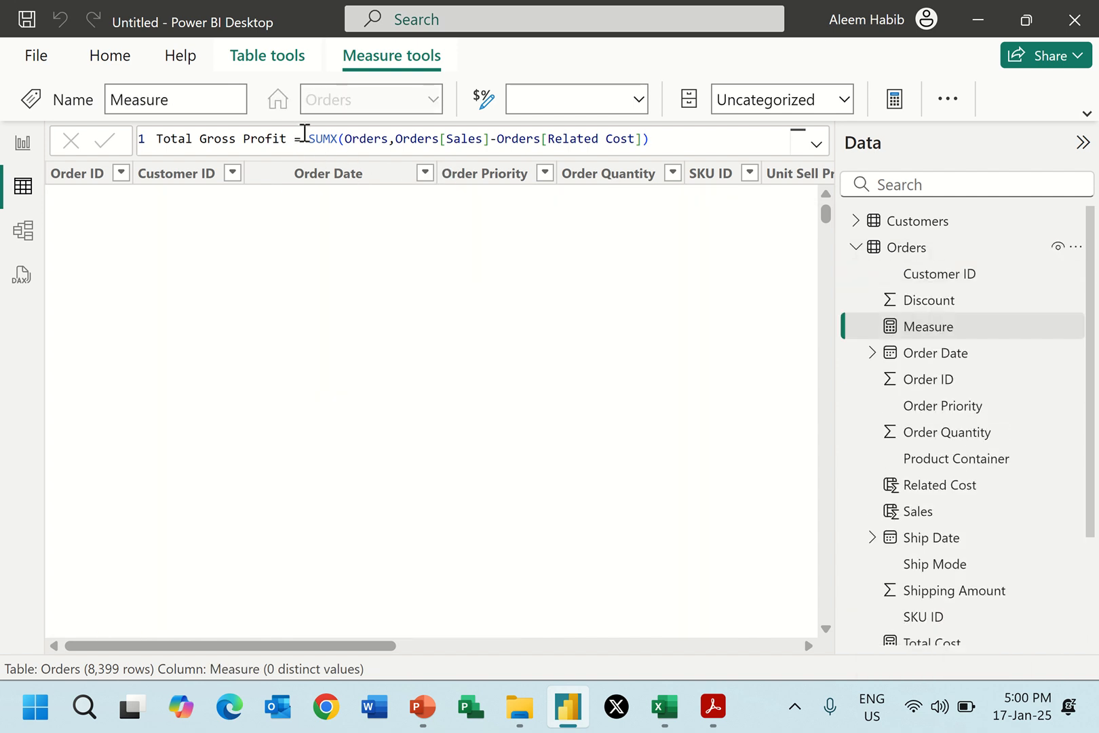
text(Total)
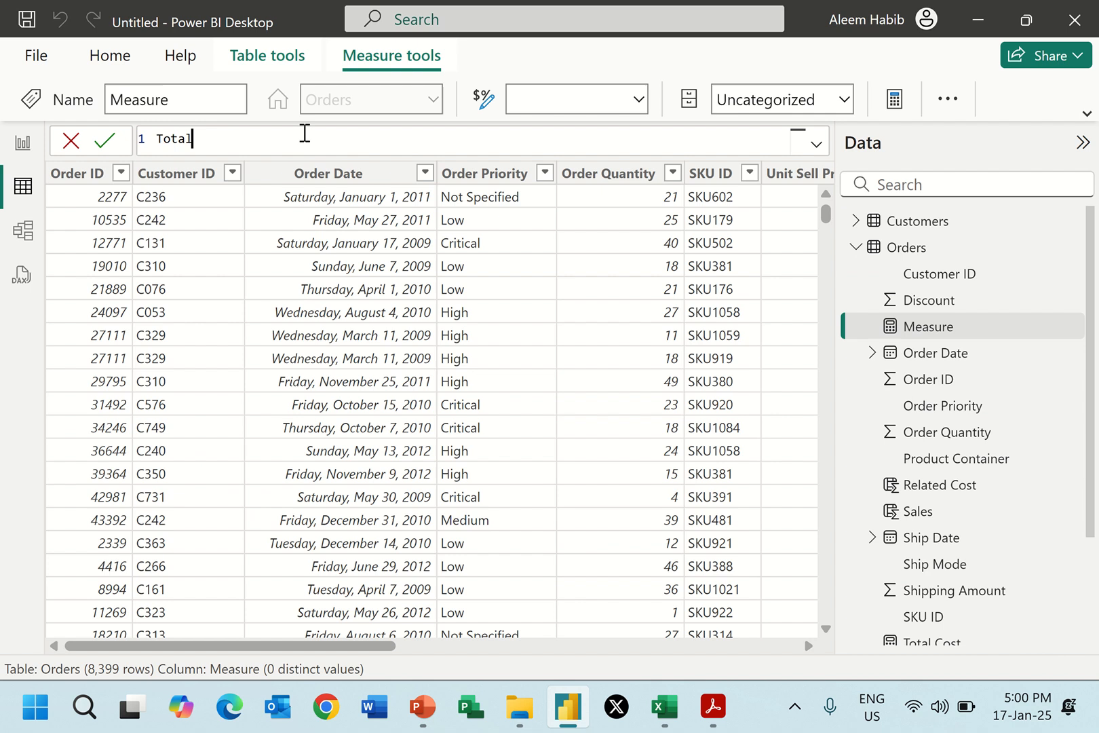
text( Customers = COUNT)
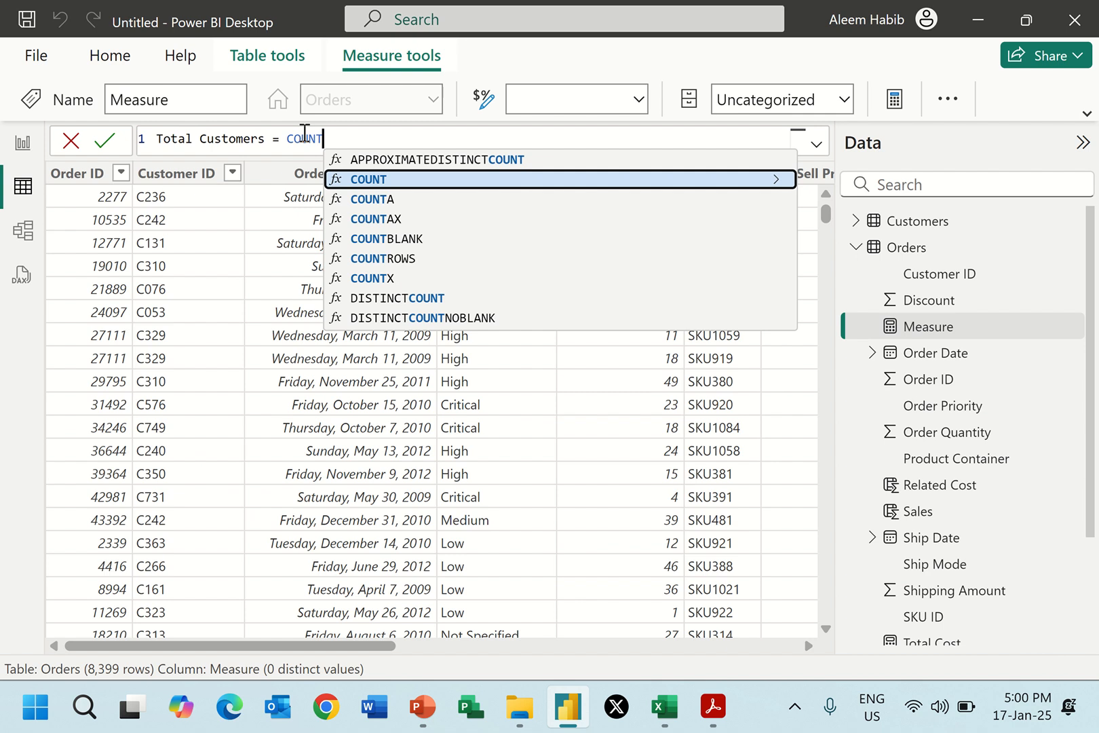
text(DI)
Define the Total Customers measure as DISTINCTCOUNT(Orders[Customer ID]) and commit the formula.
key(BackSpace)
key(BackSpace)
key(BackSpace)
key(BackSpace)
key(BackSpace)
key(BackSpace)
key(BackSpace)
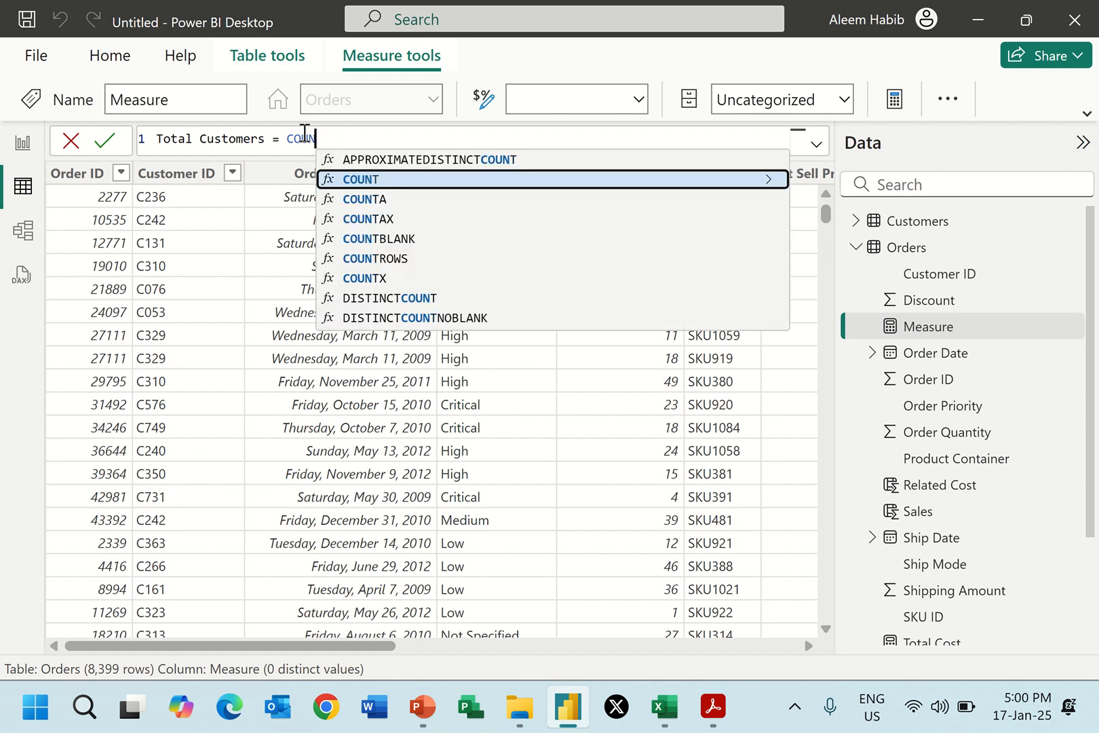
text(DI)
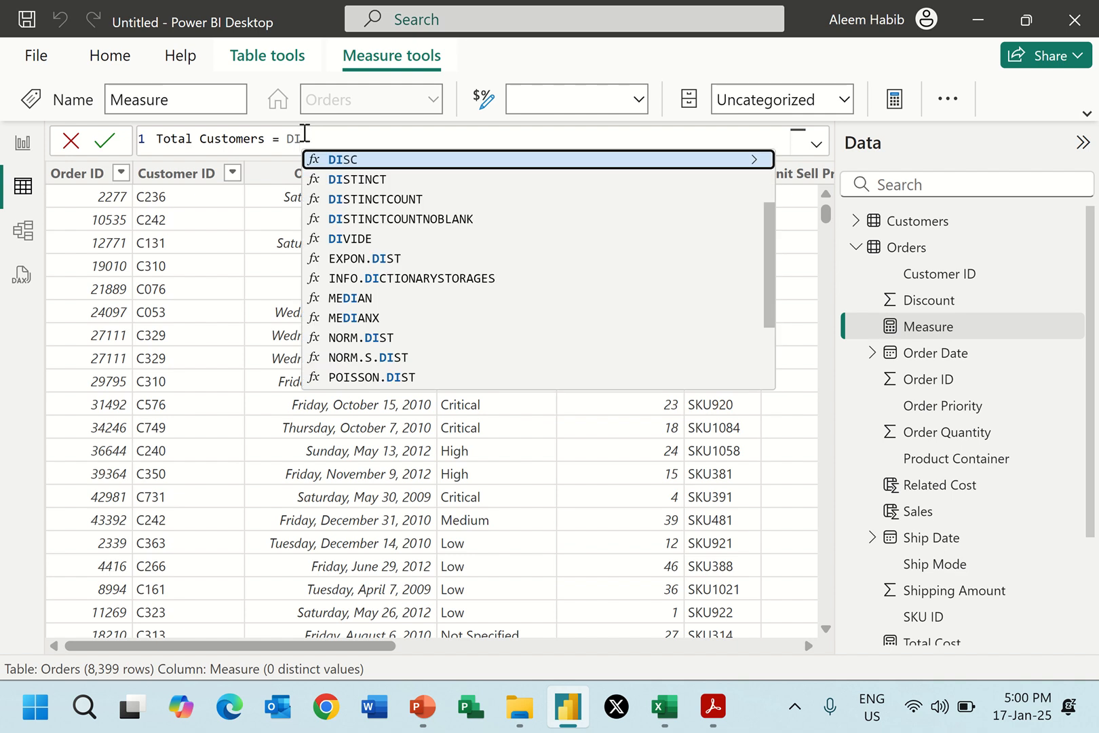
text(ST)
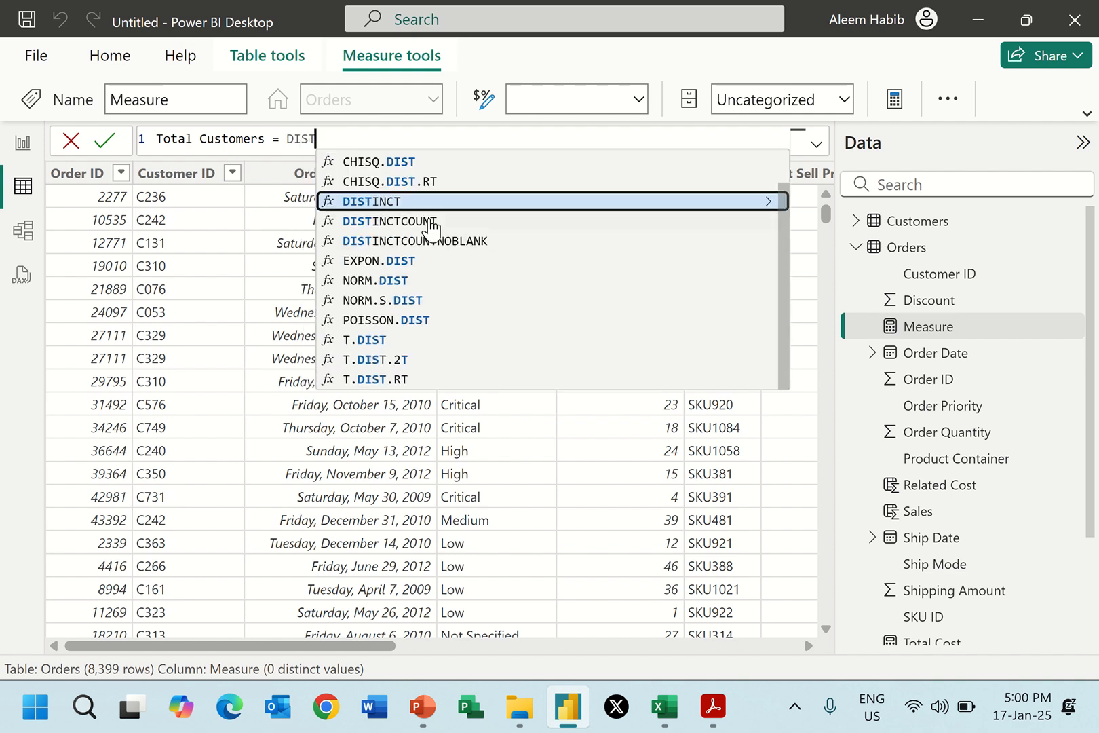
click(430, 221)
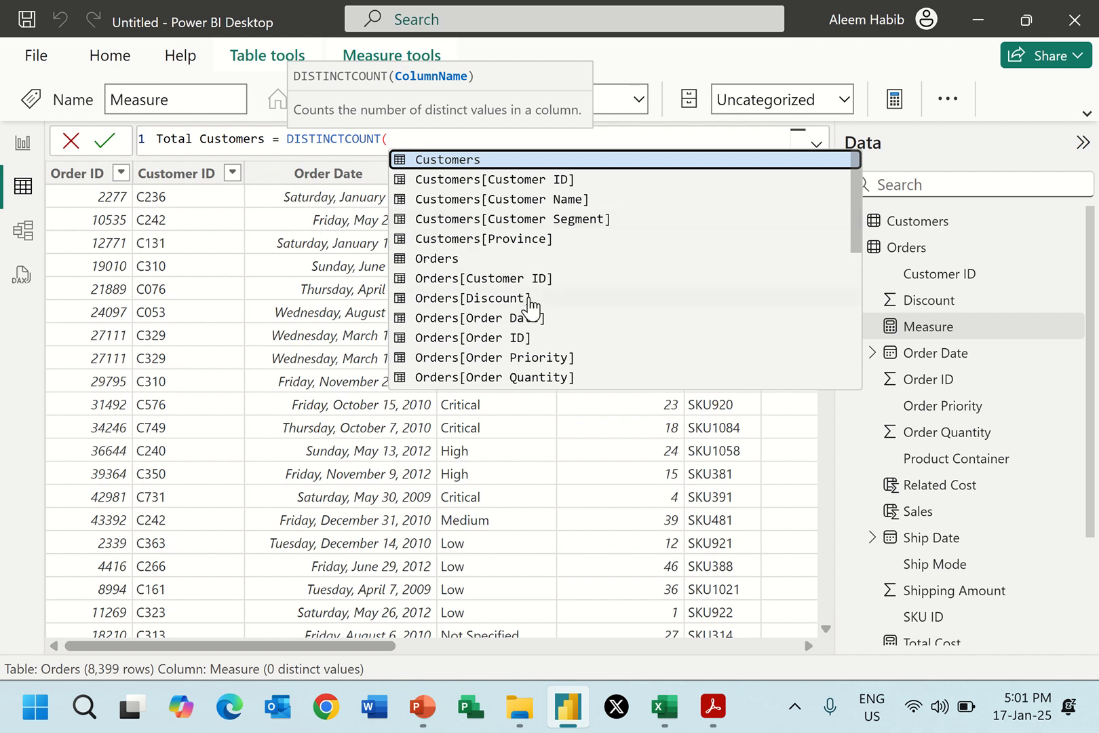
click(510, 278)
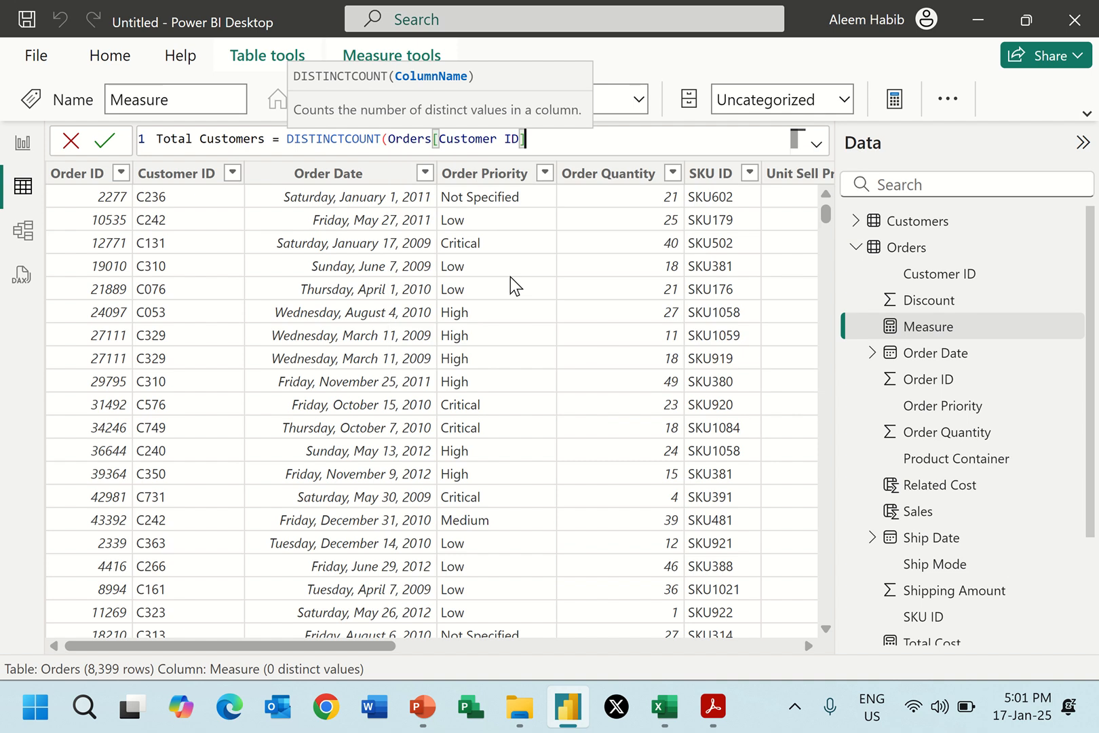
text())
key(Return)
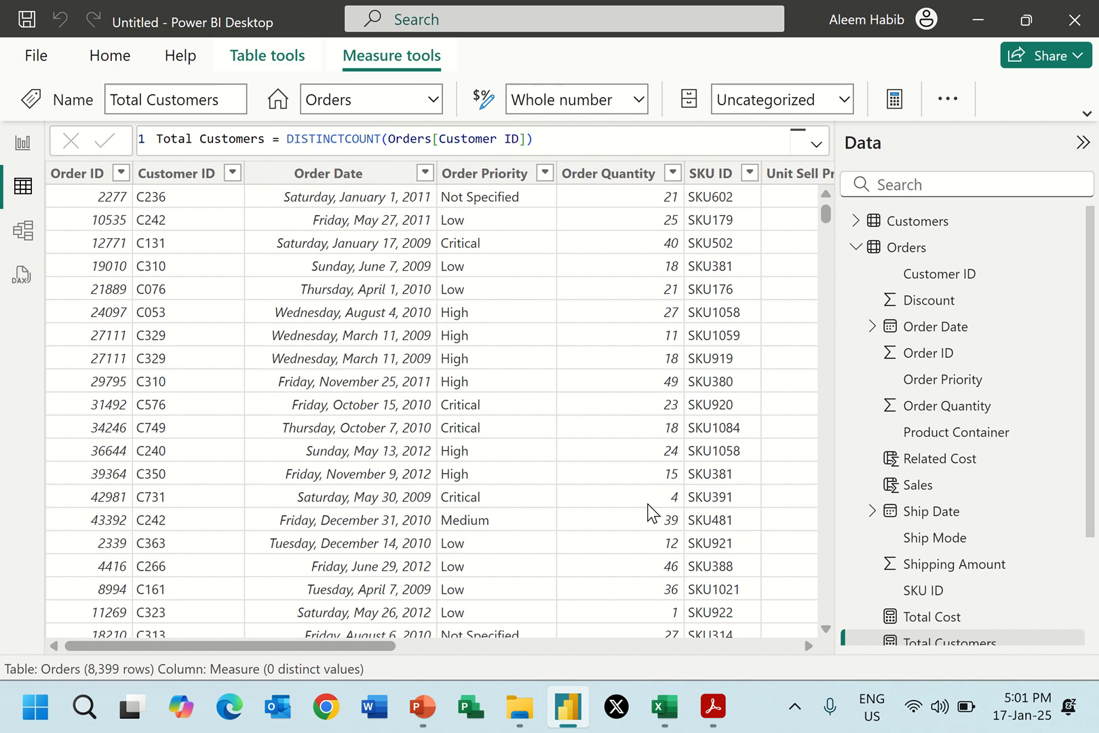
Check the Total Customers measure in the report's card and clear the card again.
click(23, 142)
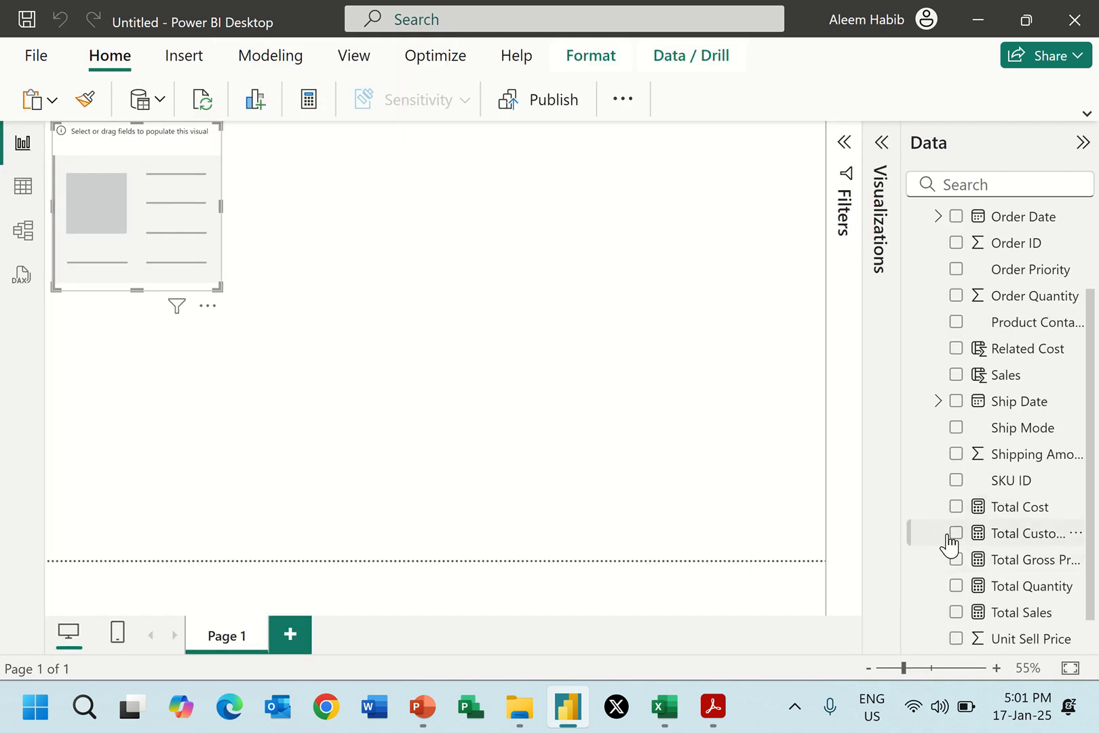
click(955, 533)
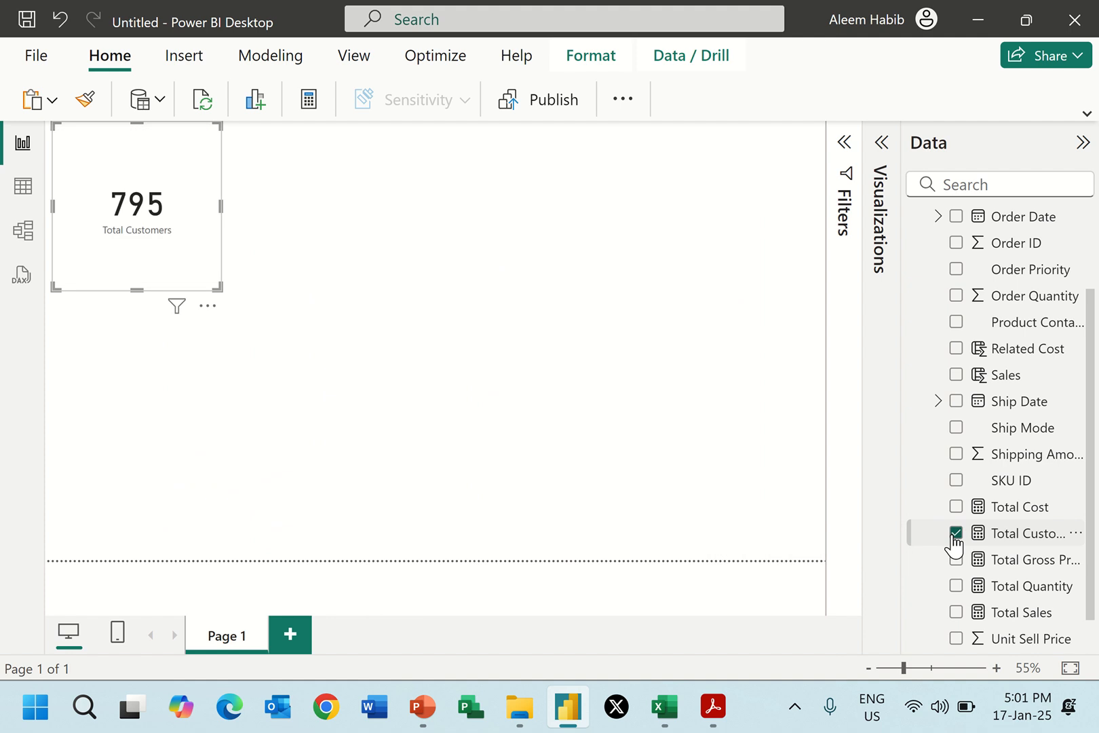
click(955, 533)
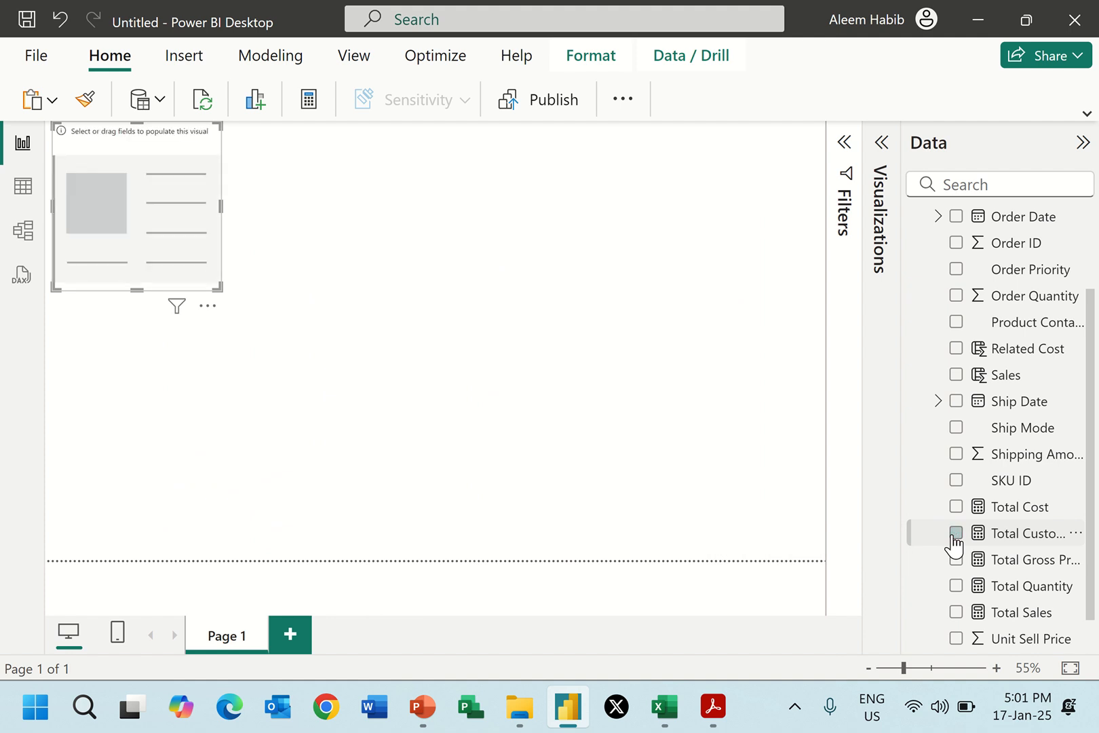
Review the Gross Profit % definition in Report 2.pdf and add an Orders measure named GP % that starts with the DIVIDE function.
click(22, 188)
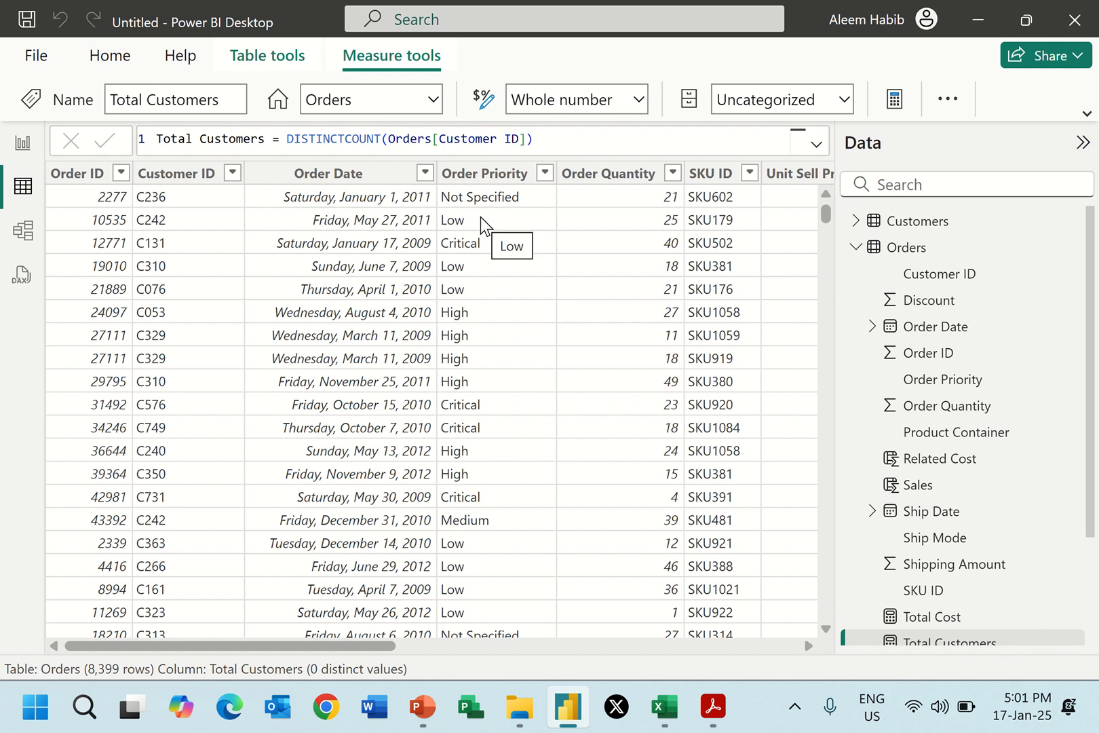
key(alt+Tab)
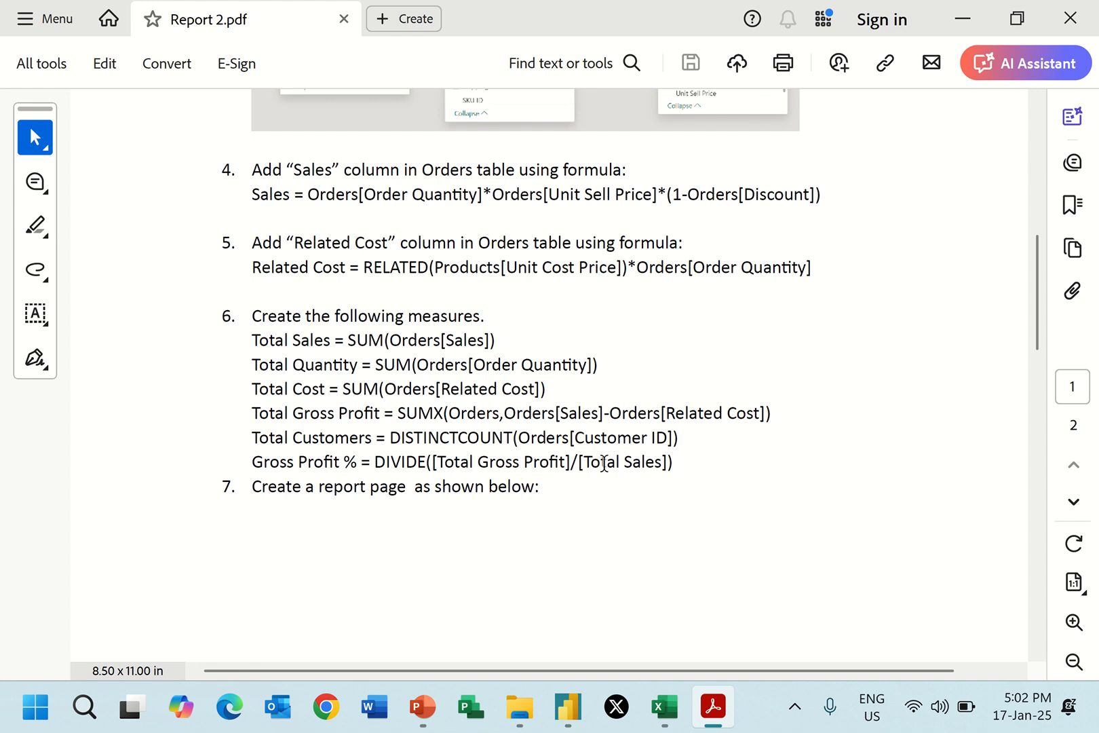
key(alt+Tab)
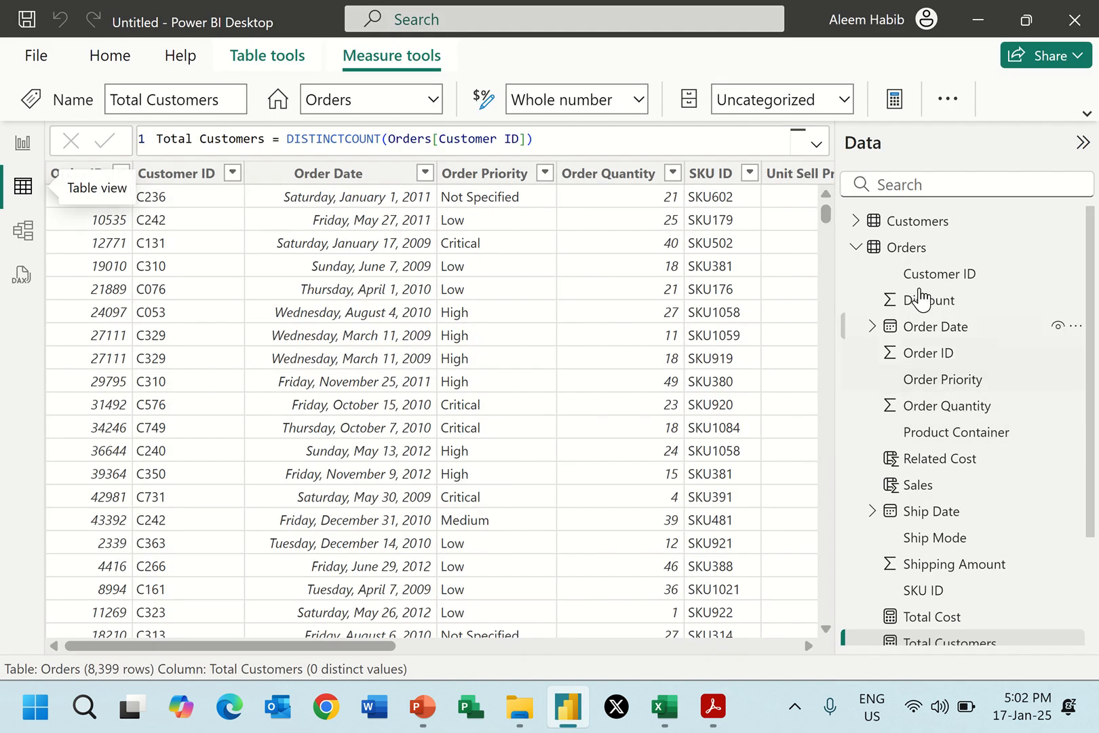
right_click(899, 249)
click(819, 264)
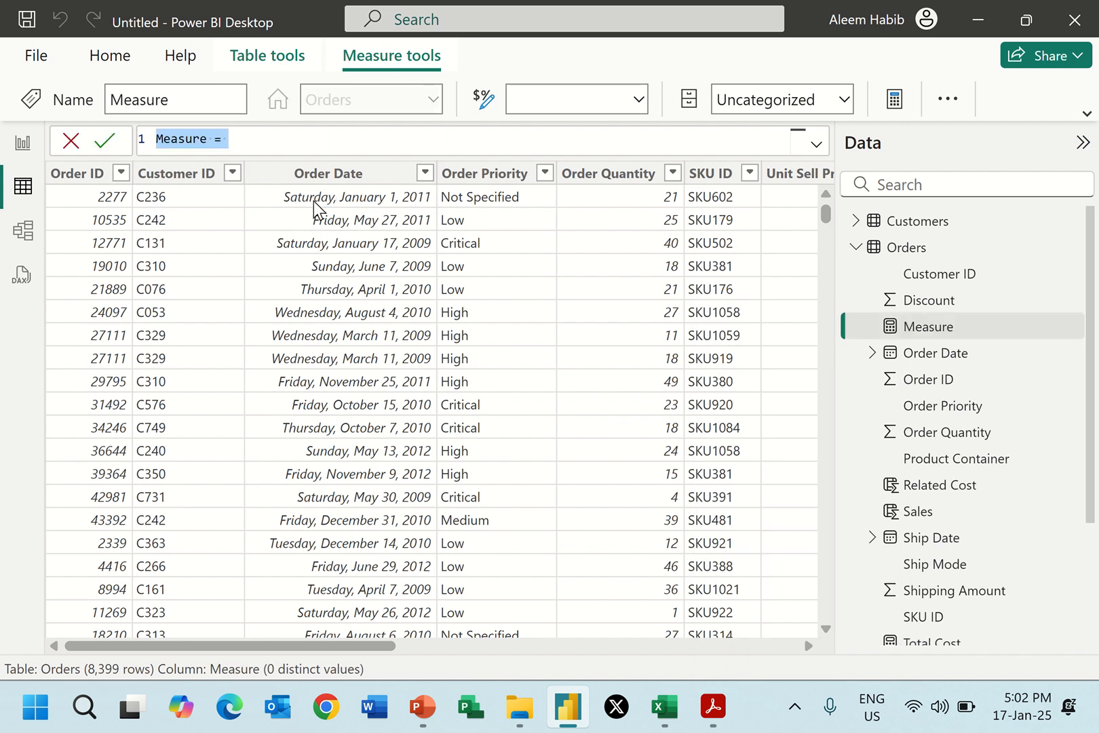
text(GP %)
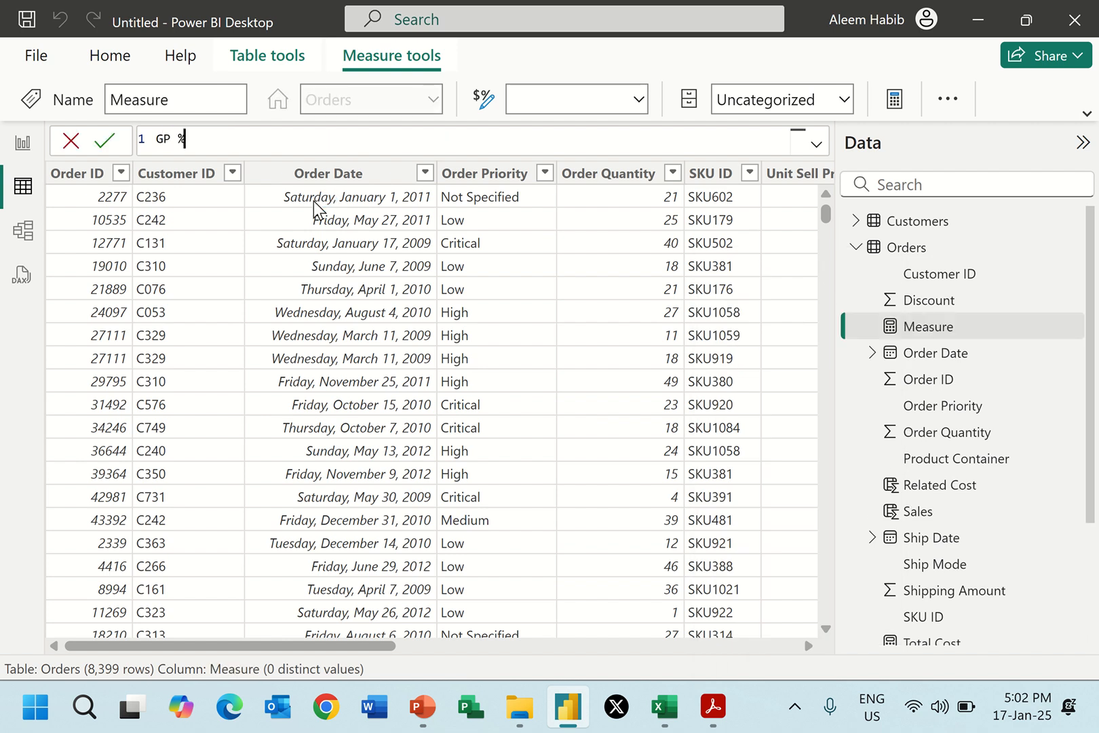
text( = DIVIDE()
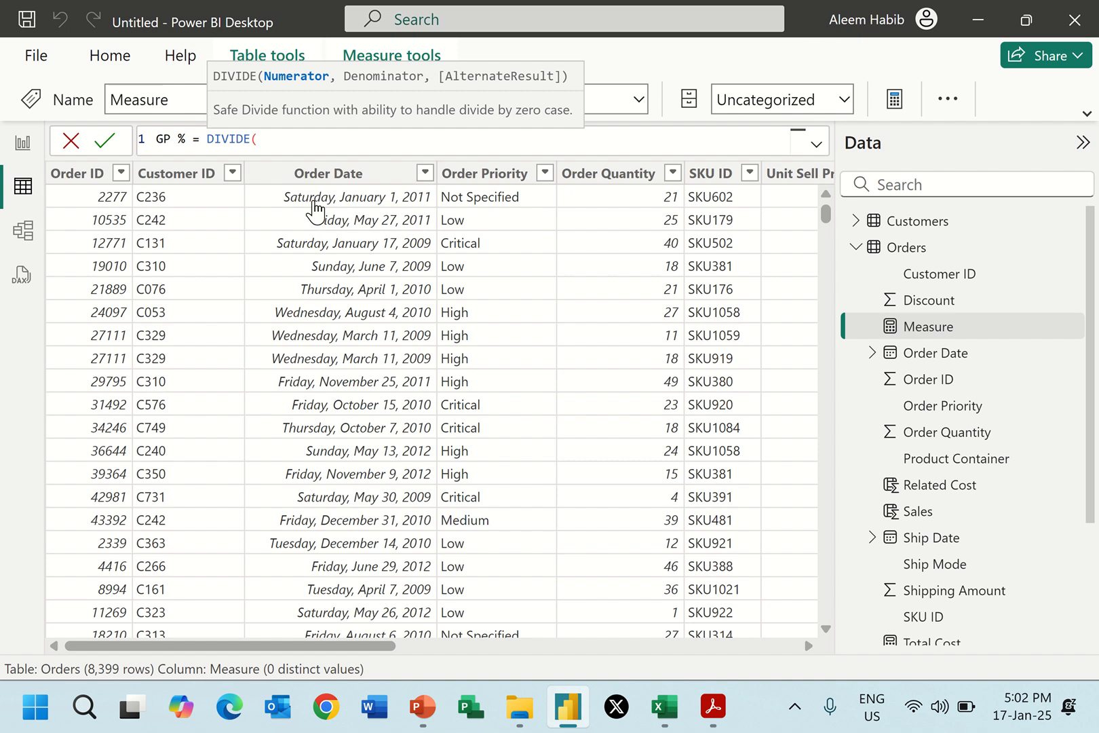
text(tot)
Try to complete the GP % formula as DIVIDE([Total Sales]/[Total Gross Profit]) and commit it.
key(Down)
key(Down)
key(Down)
key(Down)
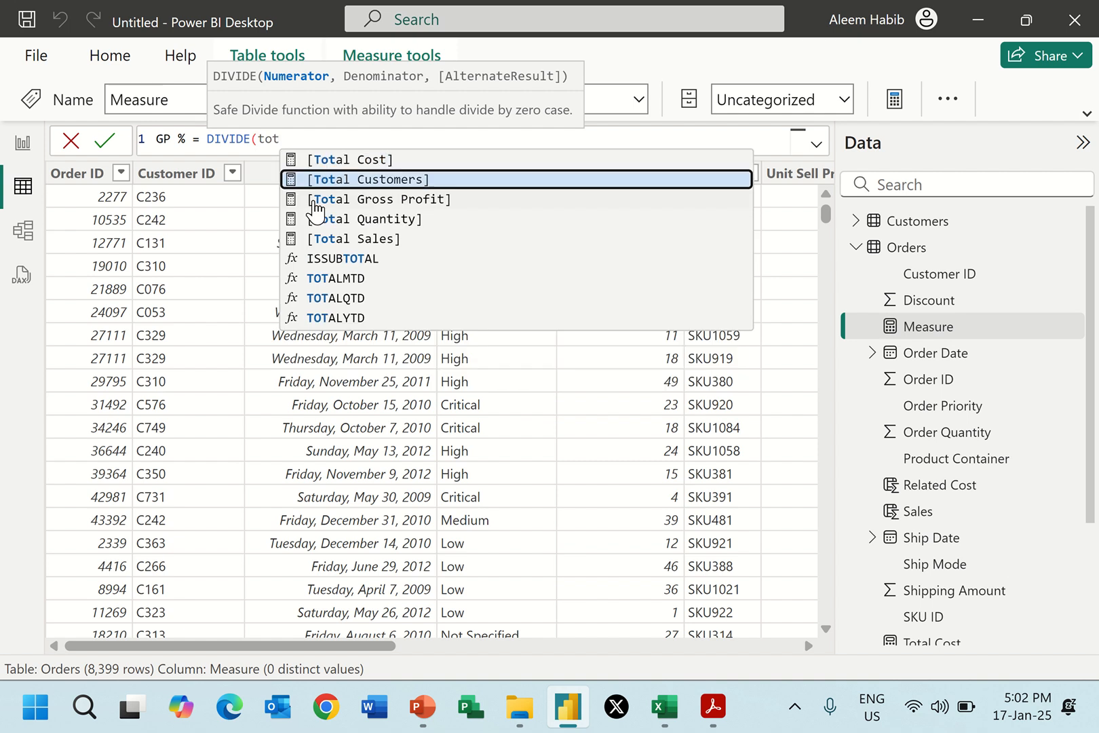
key(Tab)
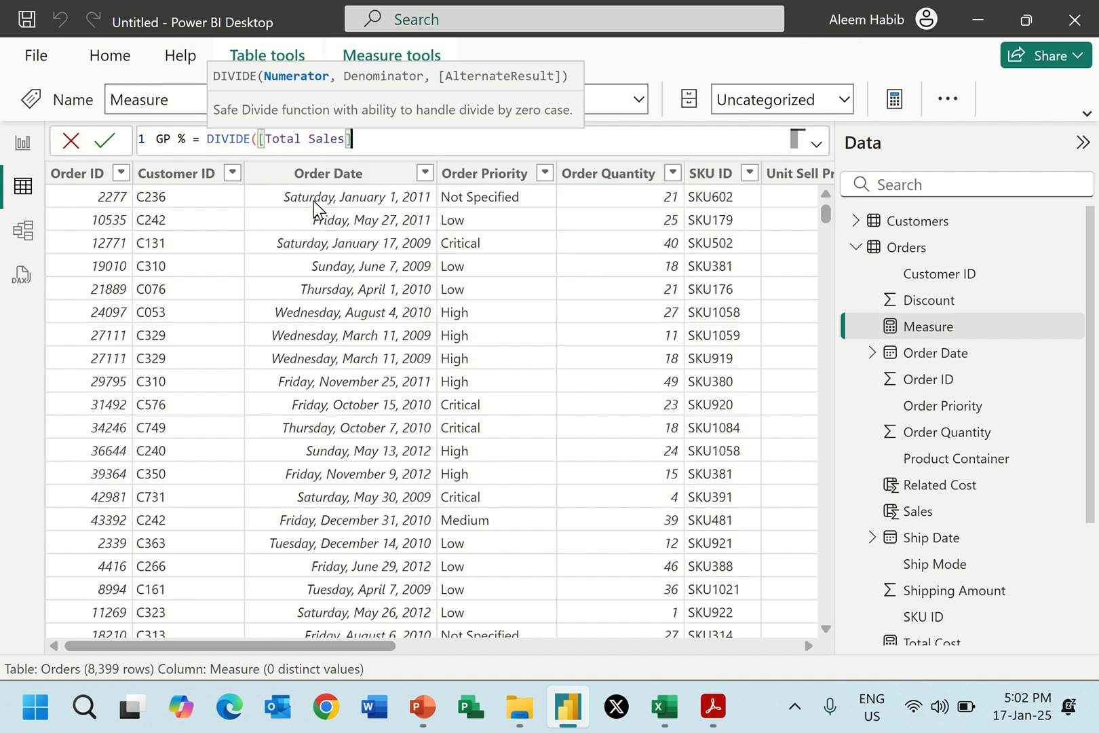
text(/)
text(Tot)
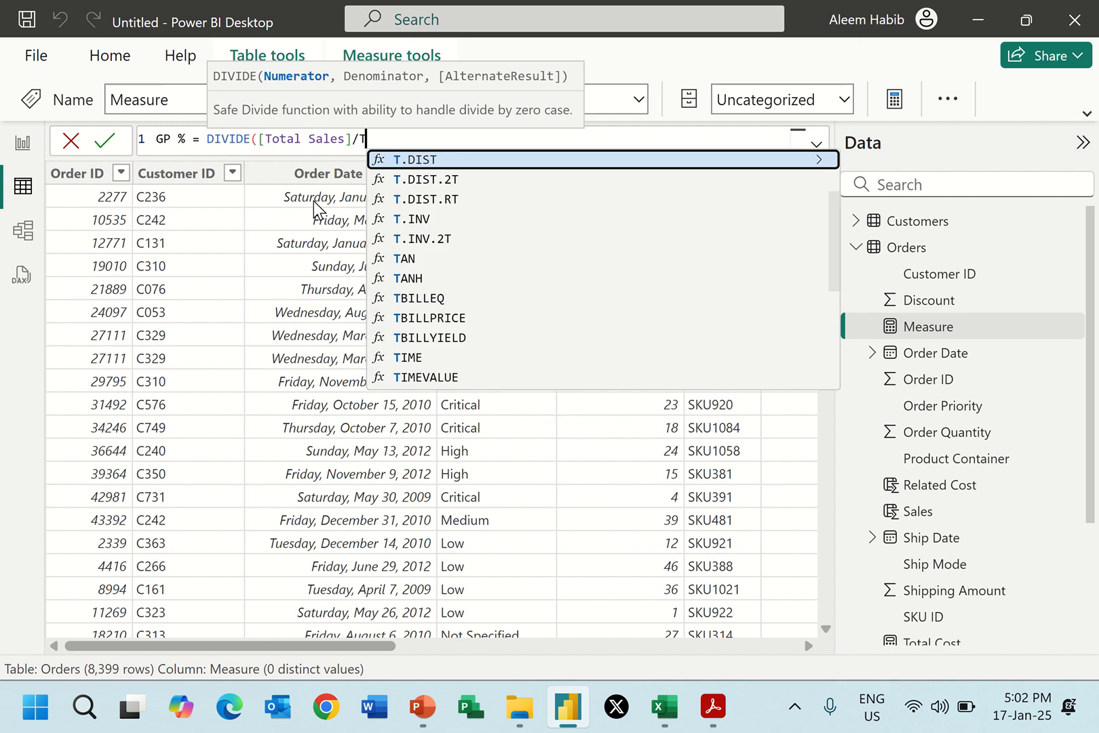
key(Down)
key(Down)
key(Tab)
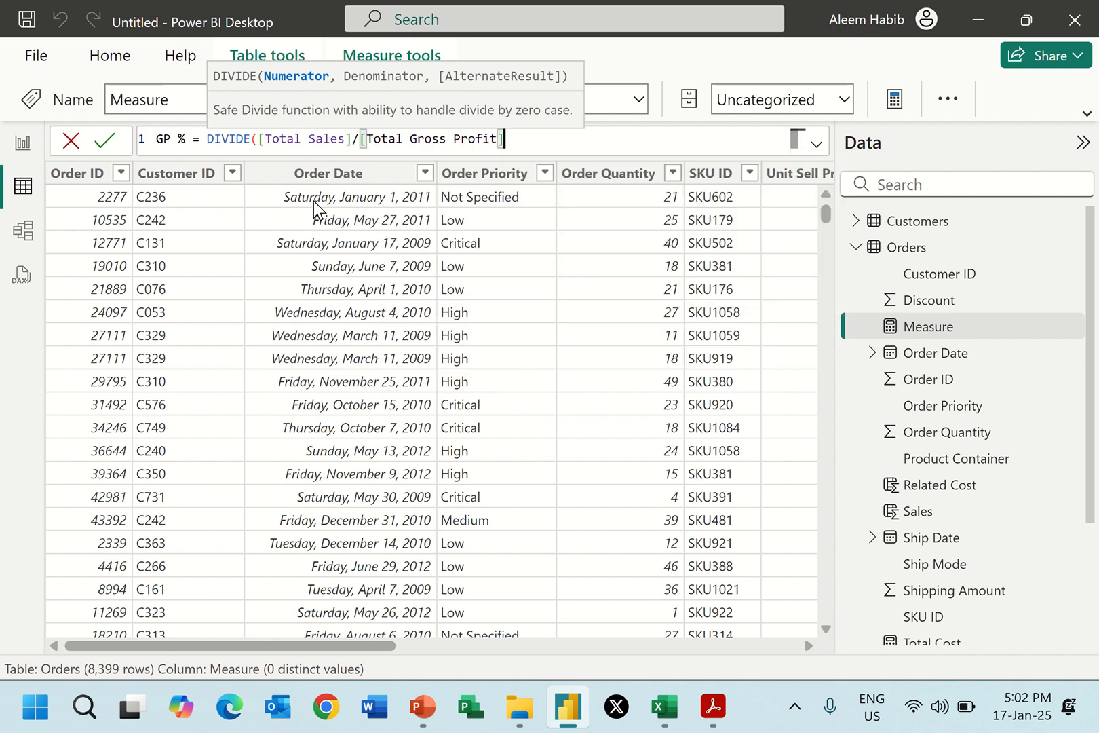
text())
key(Return)
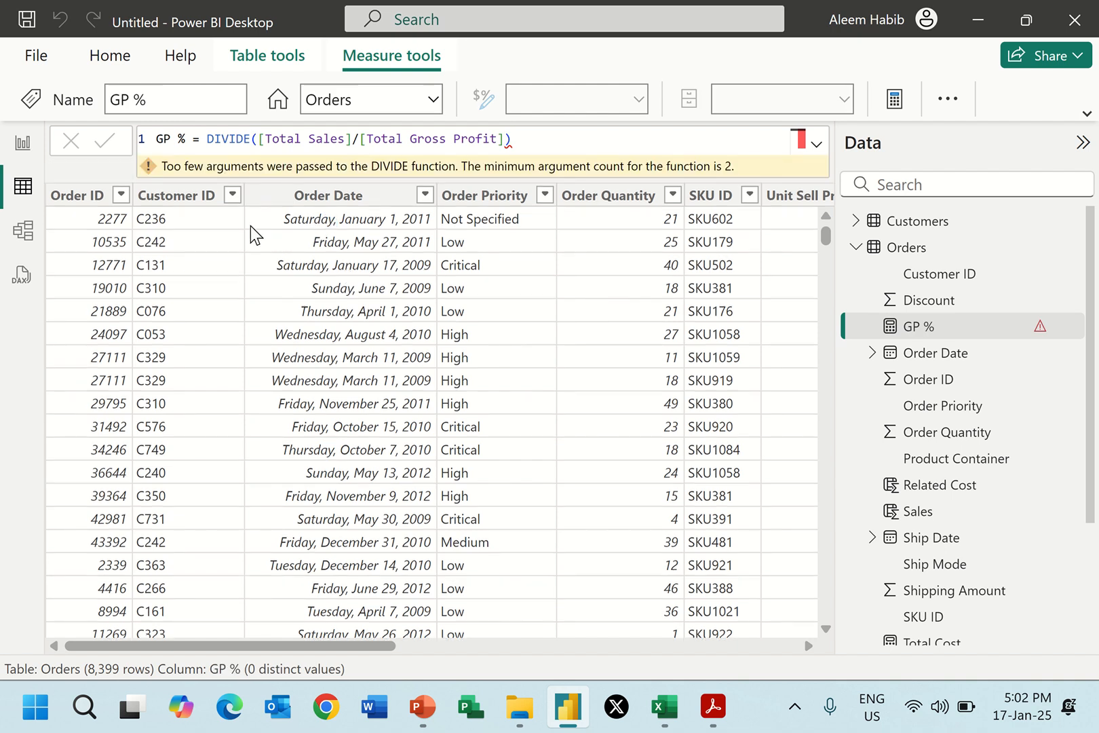
Replace the slash between the GP % formula's two measures with a comma and commit the formula.
click(360, 139)
key(BackSpace)
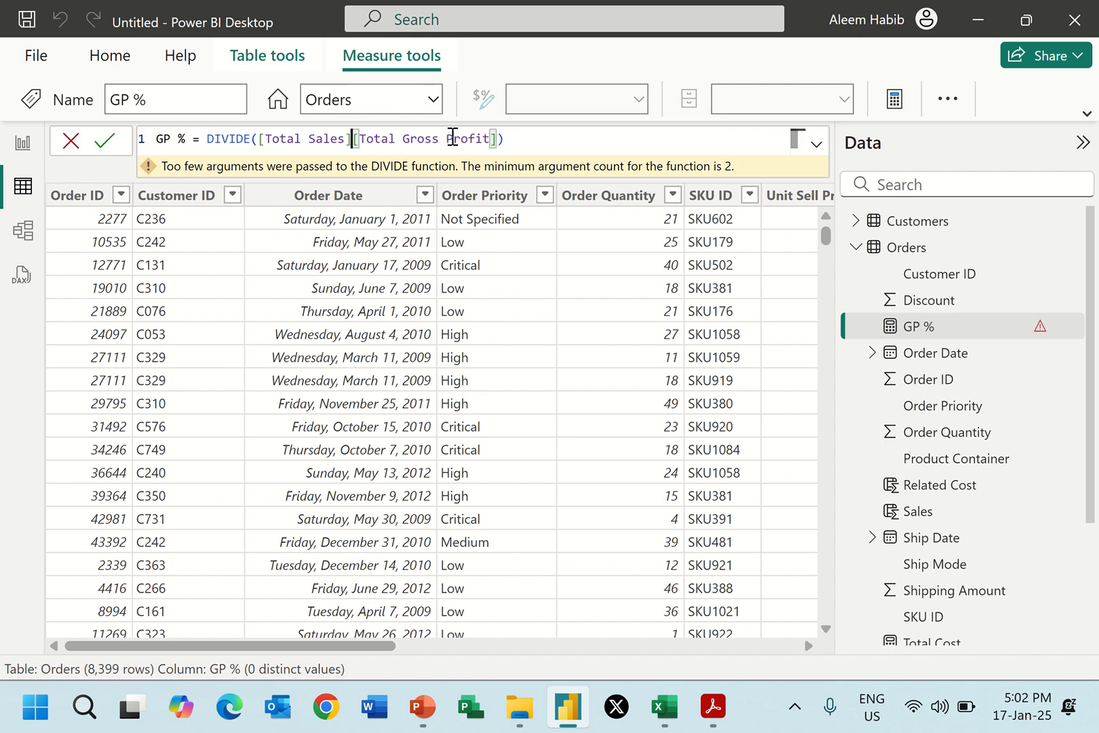
text(,)
key(Return)
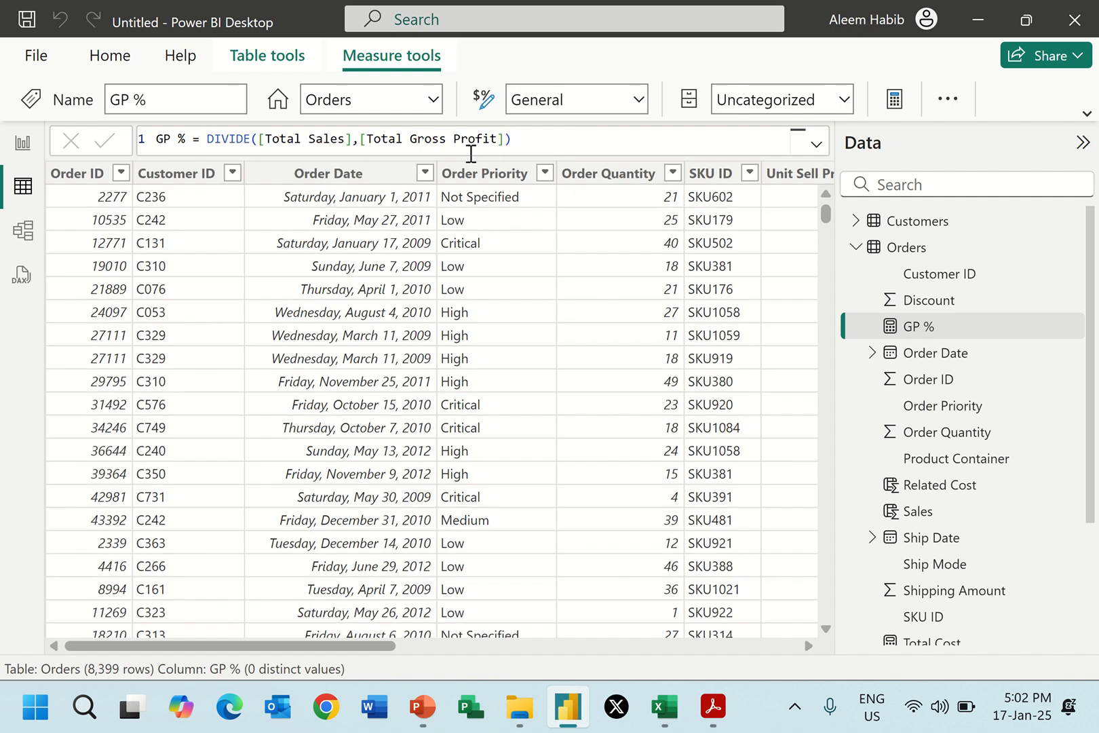
Check the GP % measure in the report's card and clear the card again.
click(27, 143)
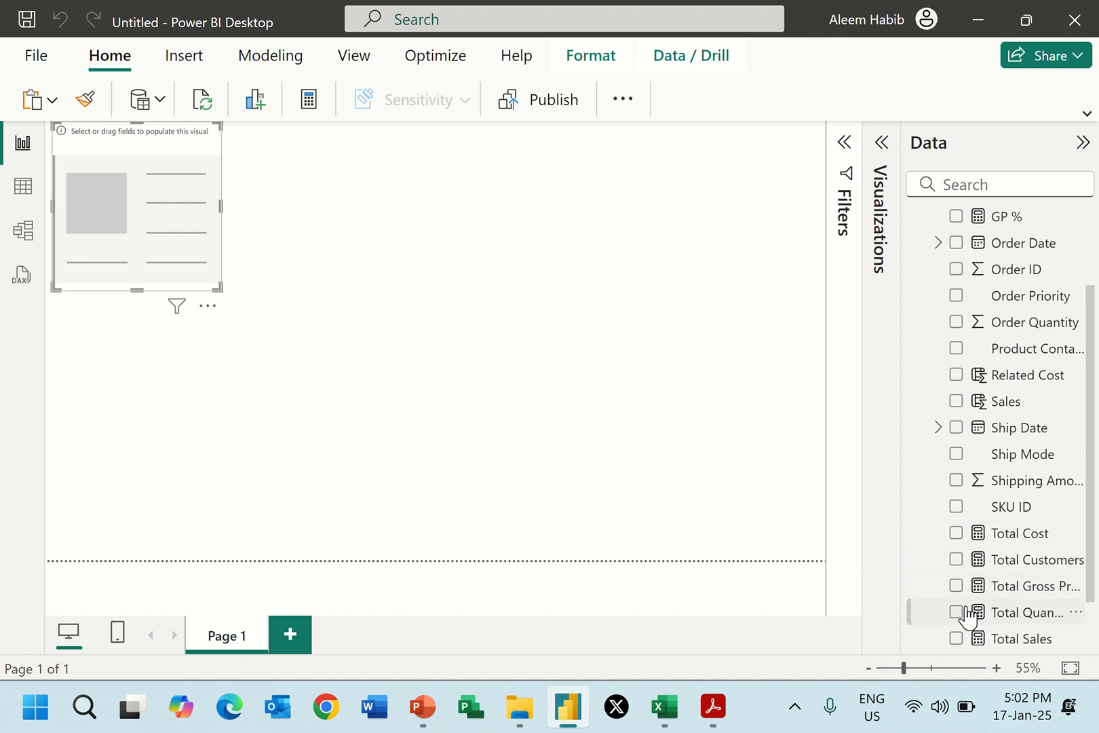
scroll(963, 607, down, 2)
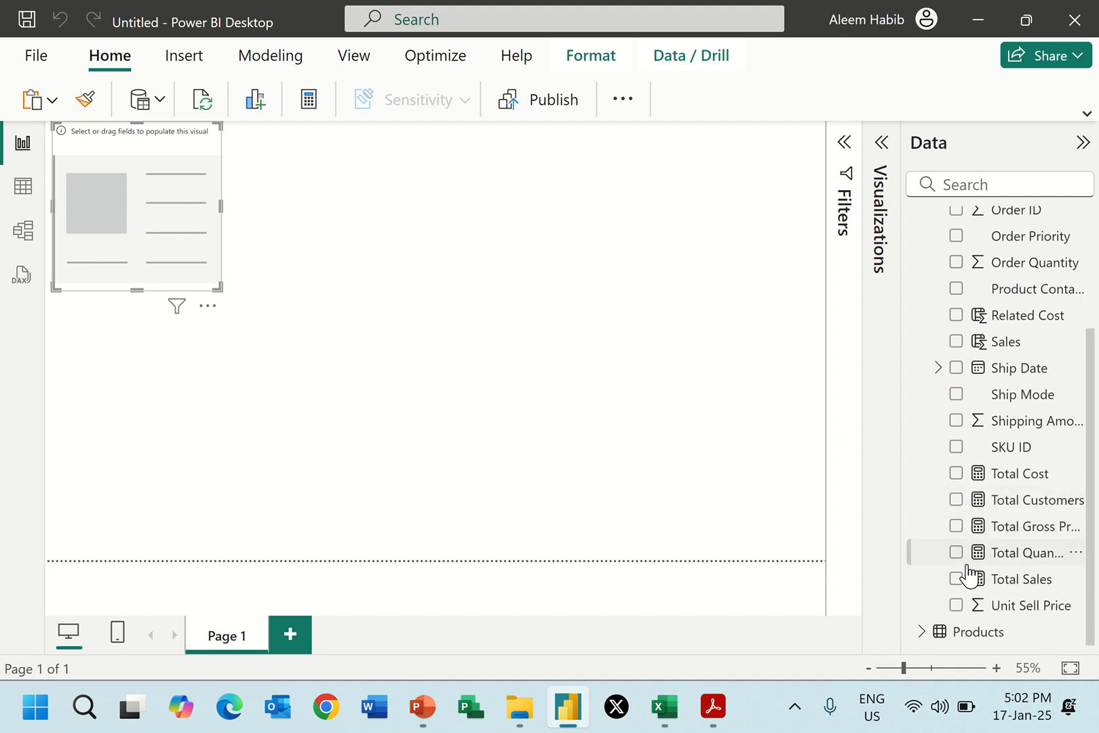
scroll(966, 508, up, 5)
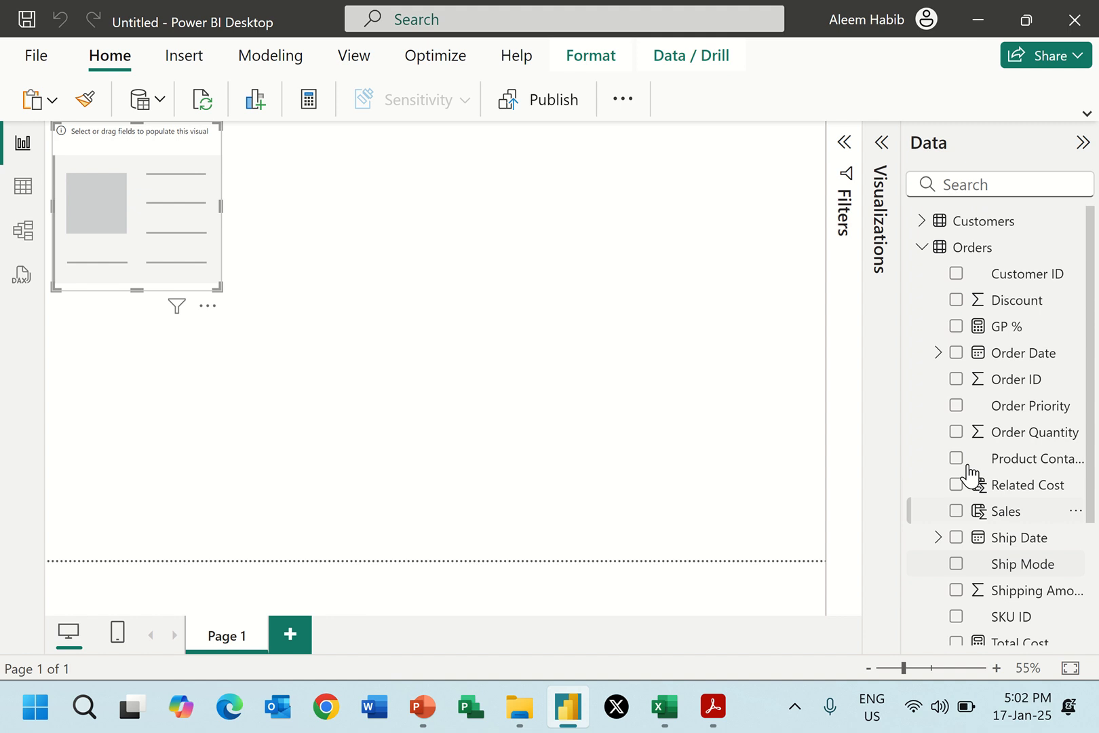
click(955, 328)
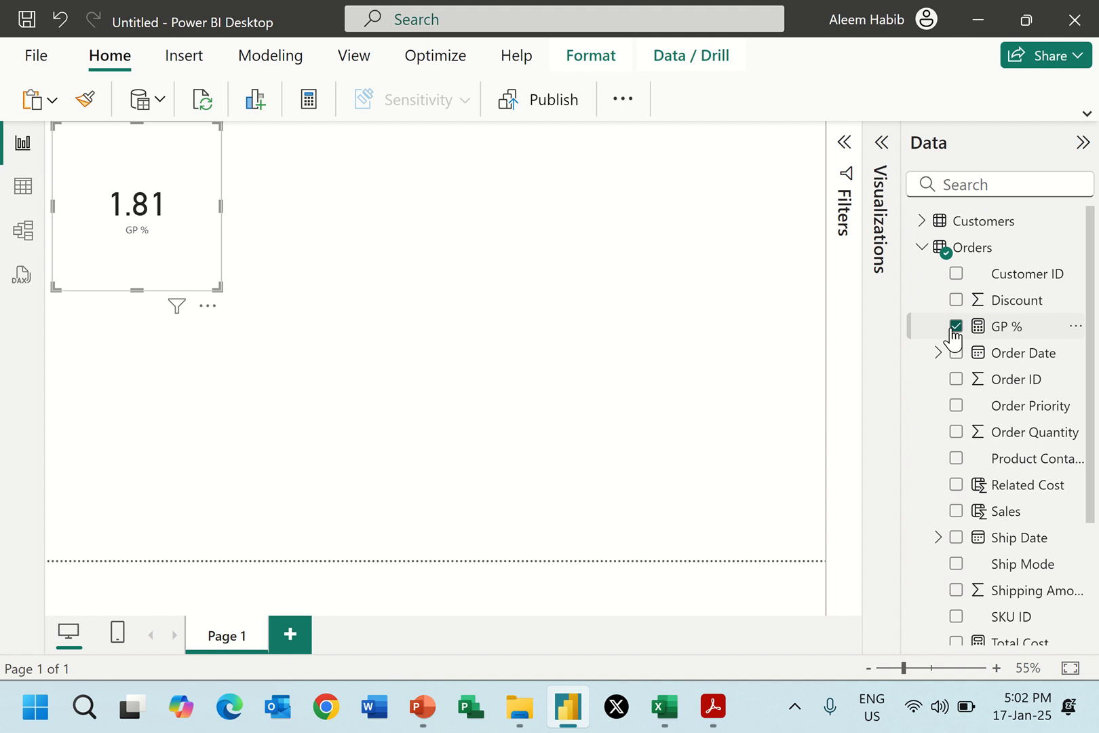
click(955, 327)
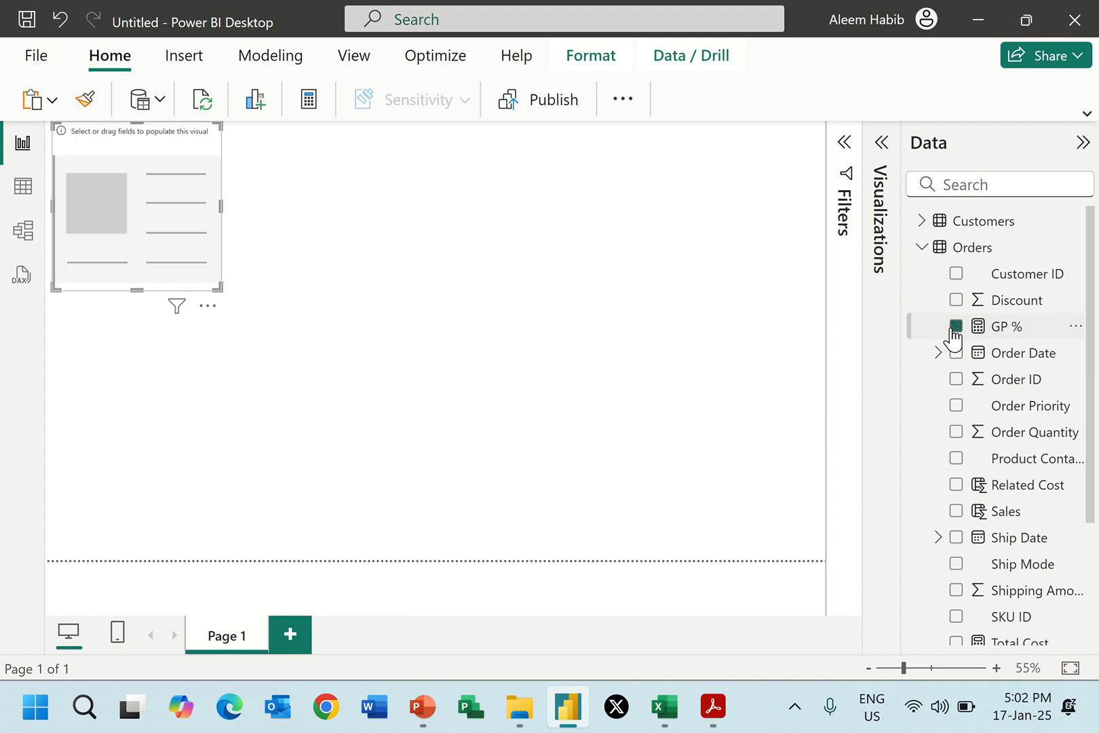
Compare the GP % formula with its definition in Report 2.pdf and move [Total Sales] behind Total Gross Profit as the denominator.
click(23, 186)
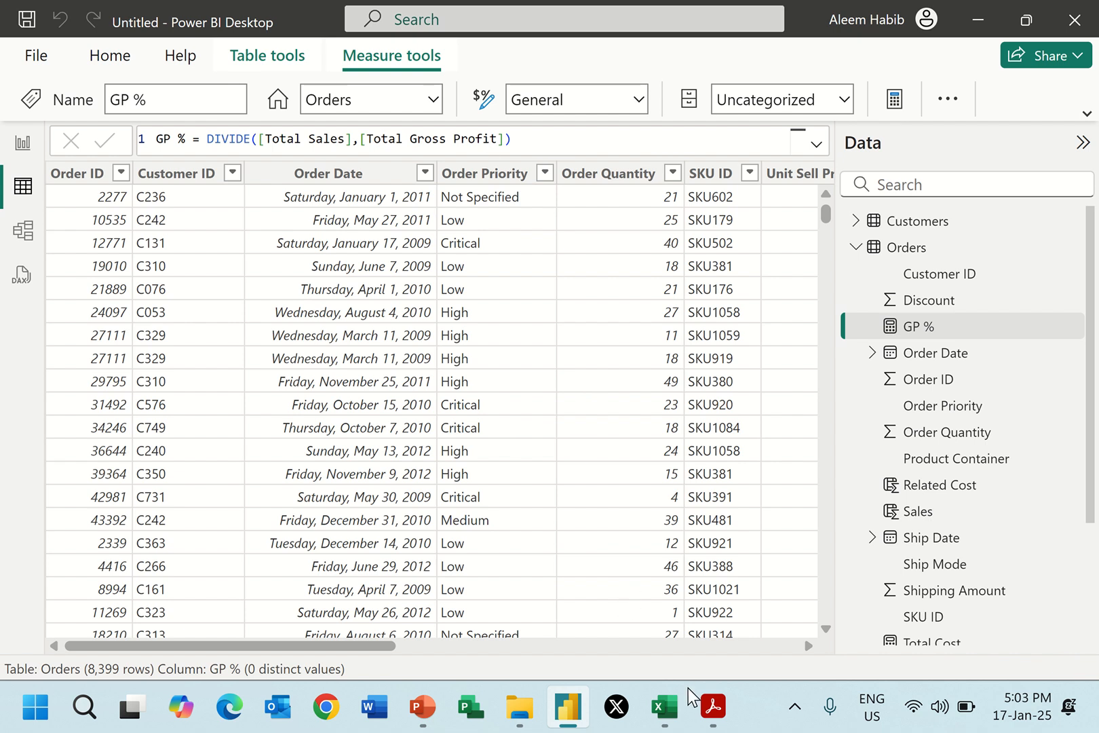
click(713, 707)
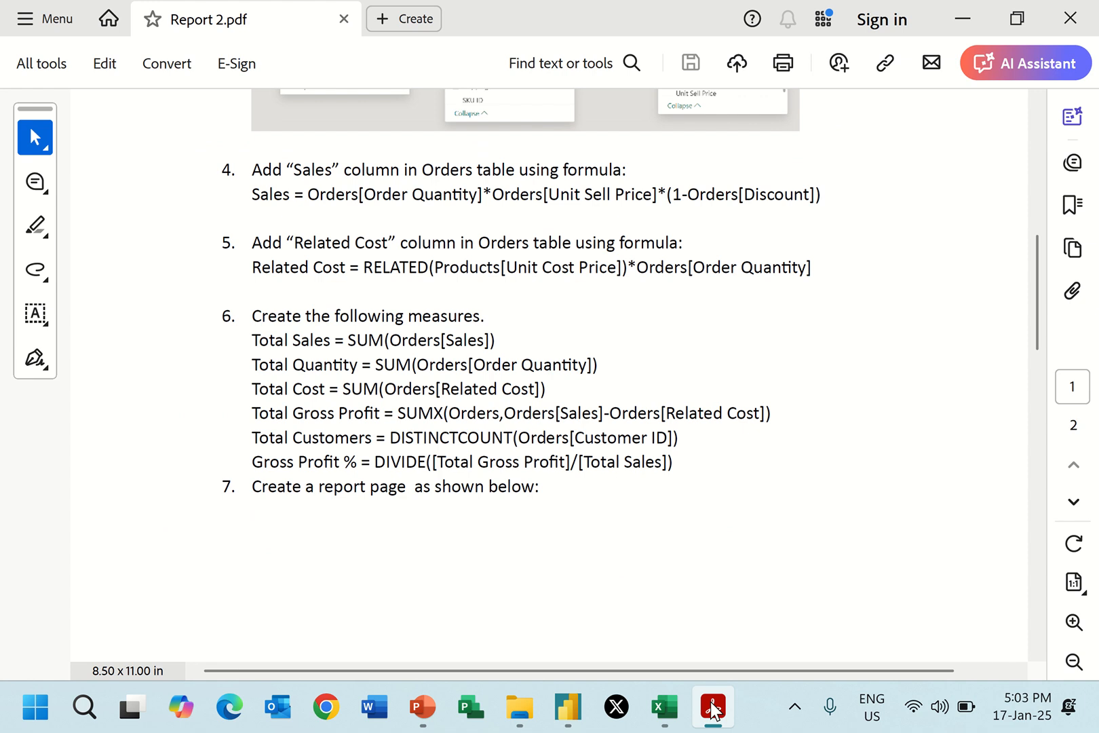
key(alt+Tab)
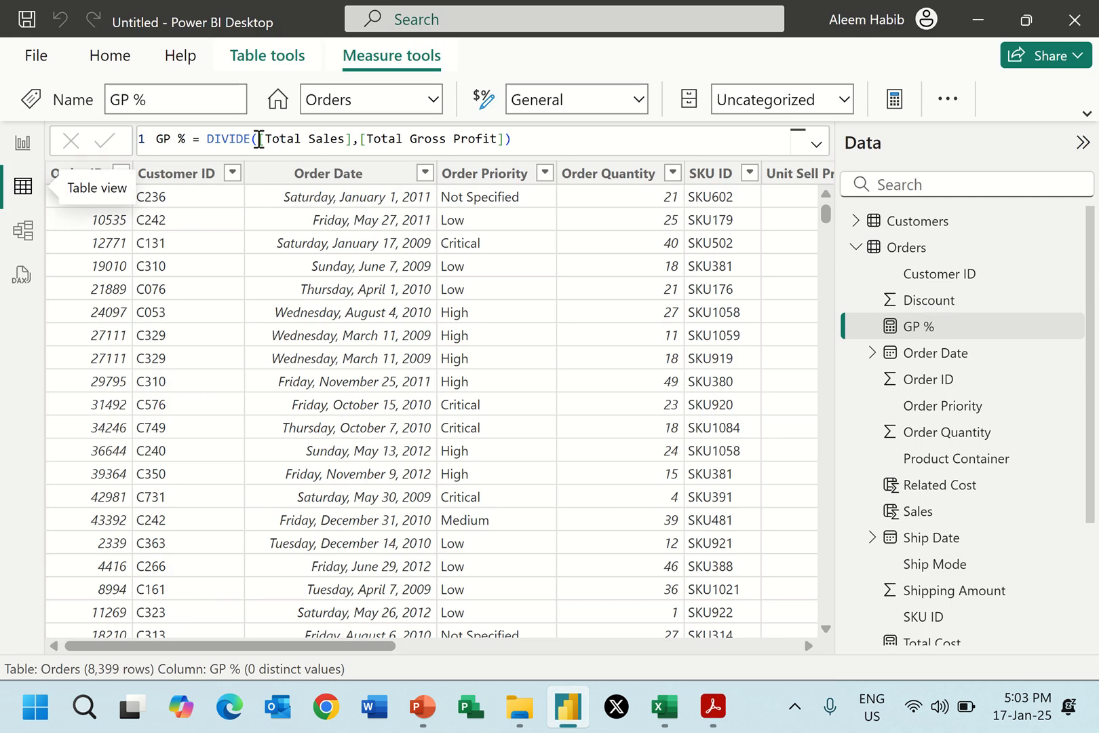
drag(261, 141, 352, 138)
key(ctrl+c)
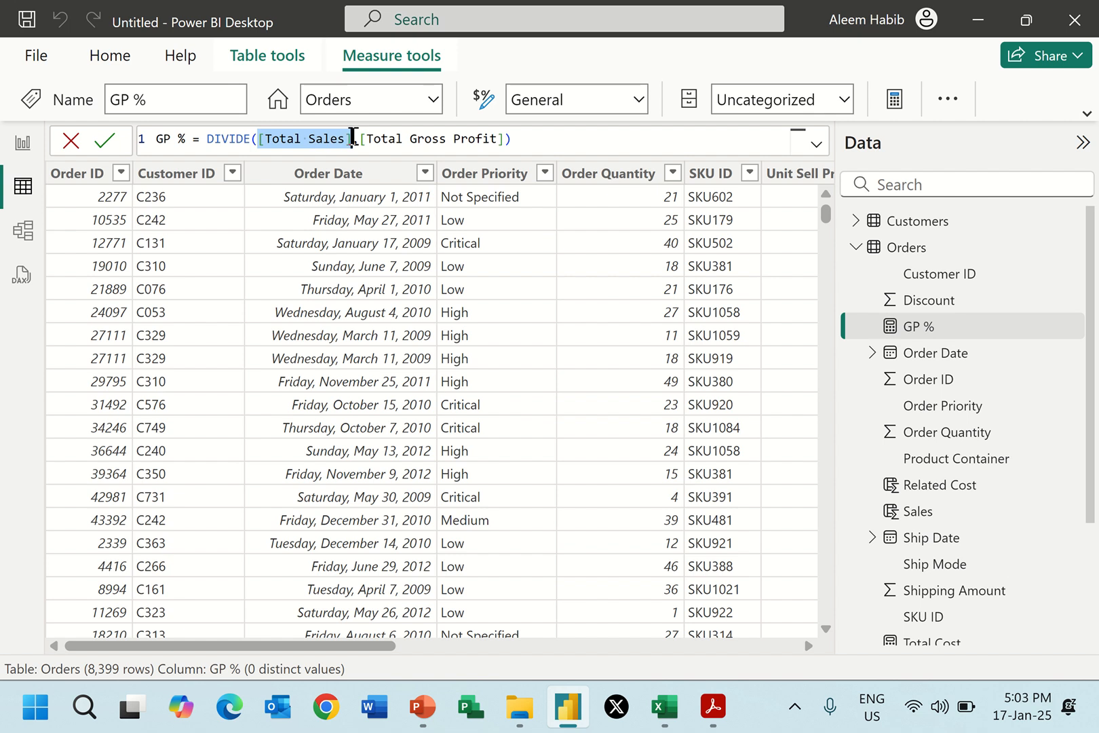
key(Delete)
key(Delete)
key(Delete)
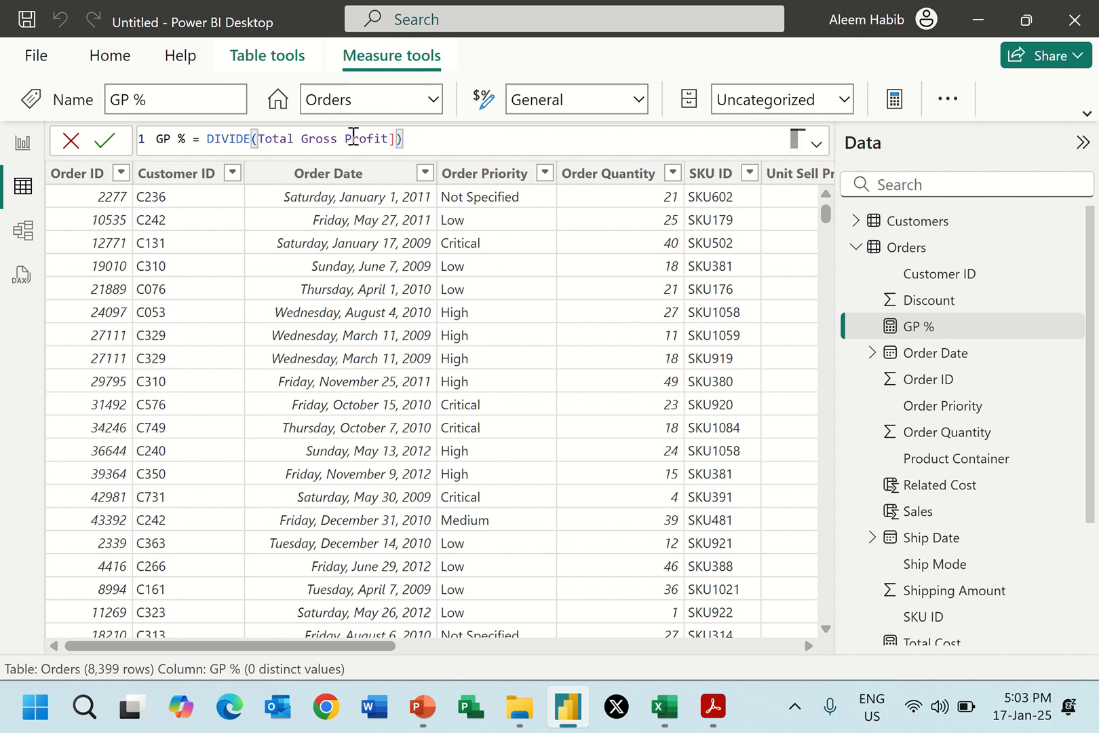
click(396, 139)
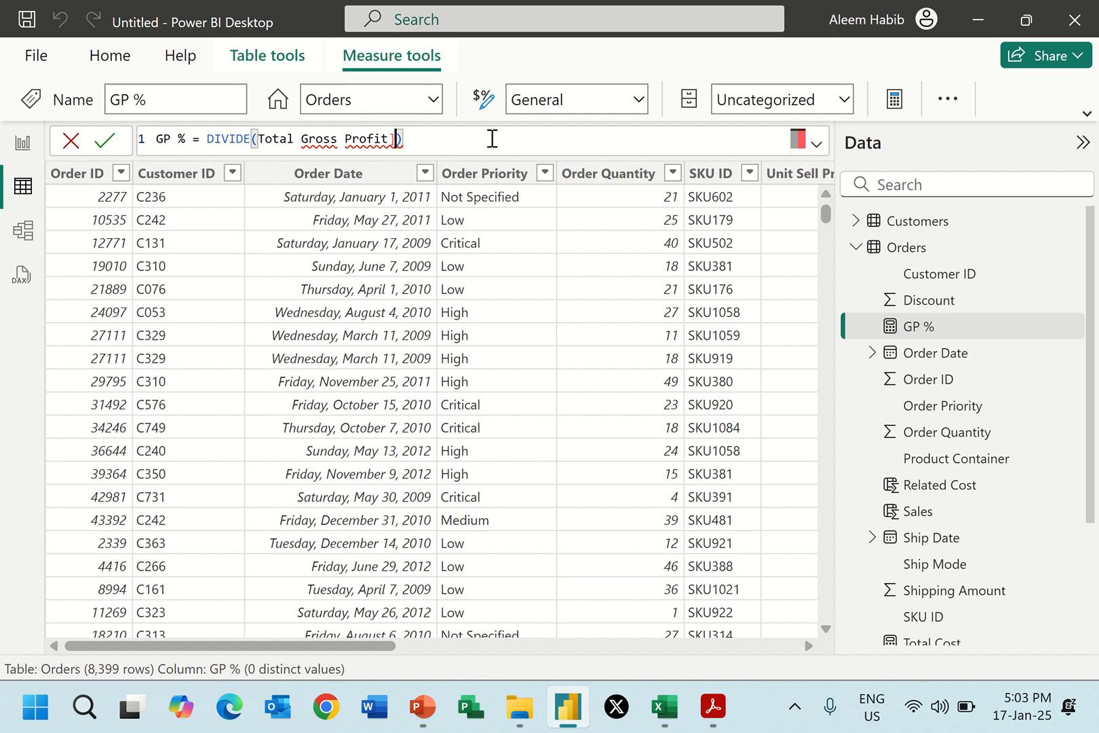
text(,)
key(ctrl+v)
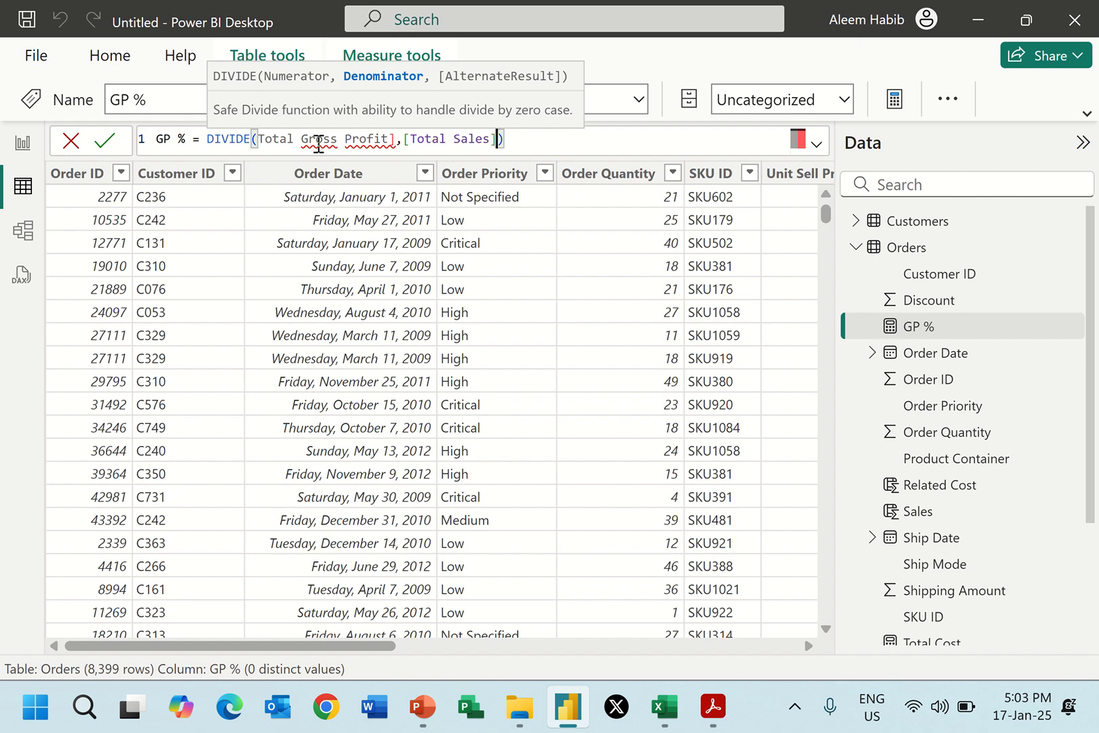
Try to restore the opening bracket before Total Gross Profit in the GP % formula and commit it.
click(264, 139)
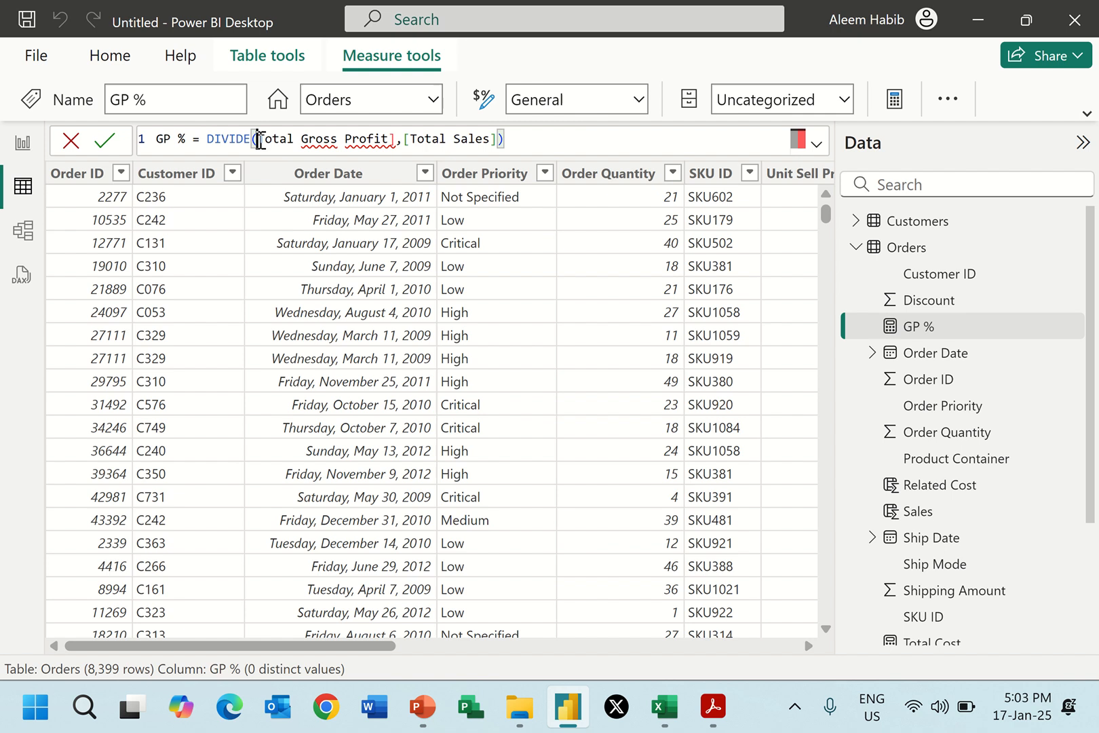
text([)
key(Tab)
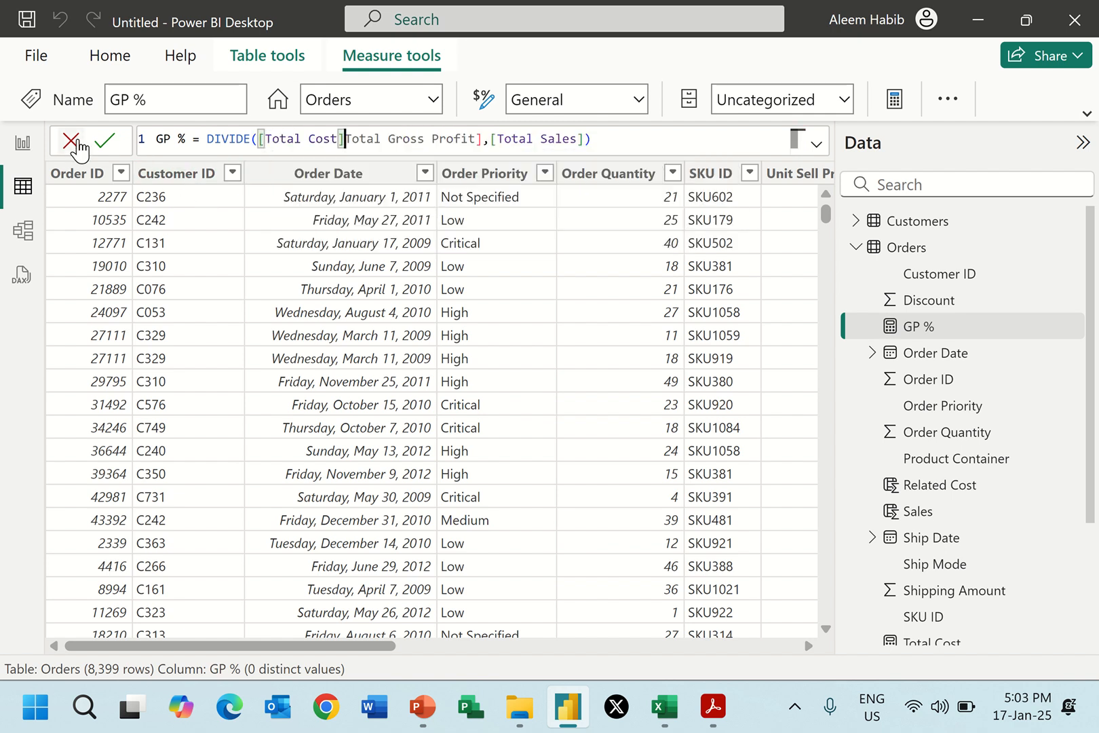
click(24, 151)
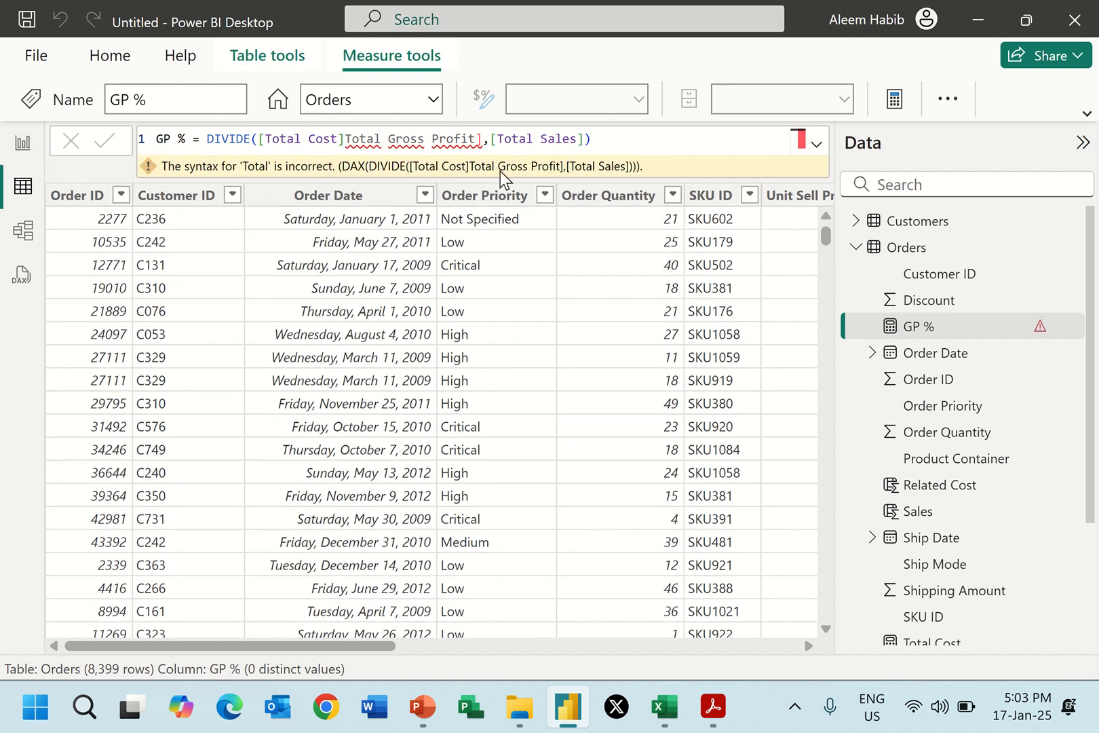
Clear the DIVIDE arguments in the GP % formula and enter [Total Gross Profit] as the numerator.
click(640, 141)
drag(326, 141, 259, 144)
key(BackSpace)
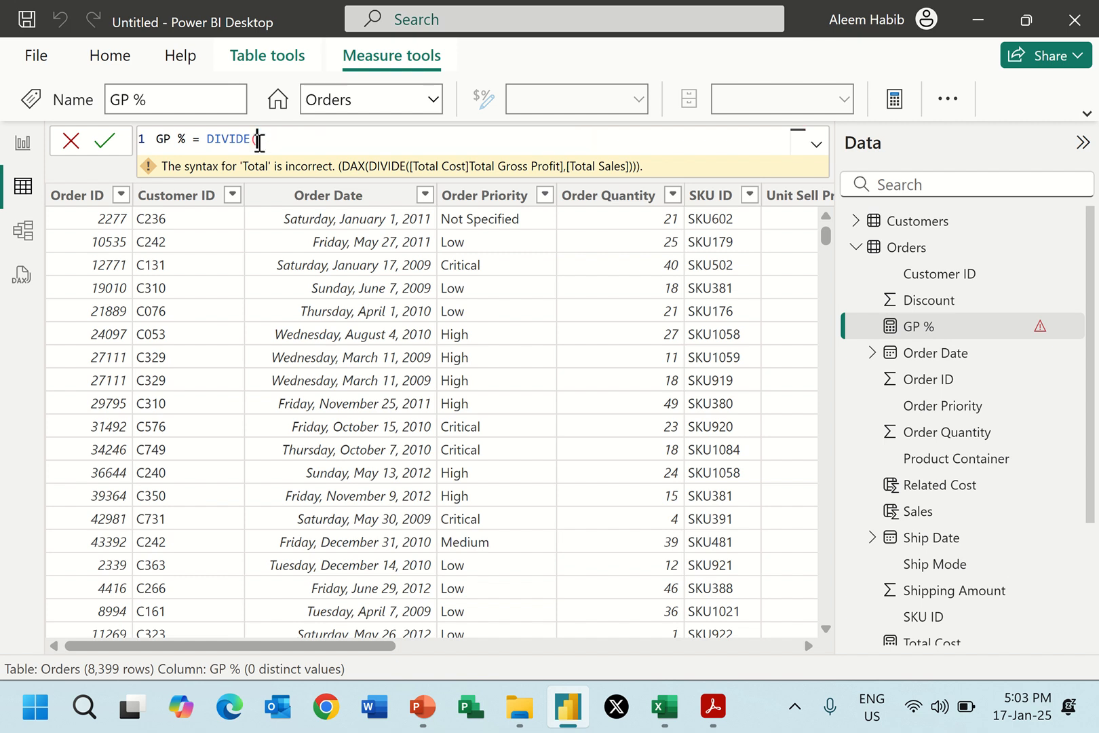
text(Tot)
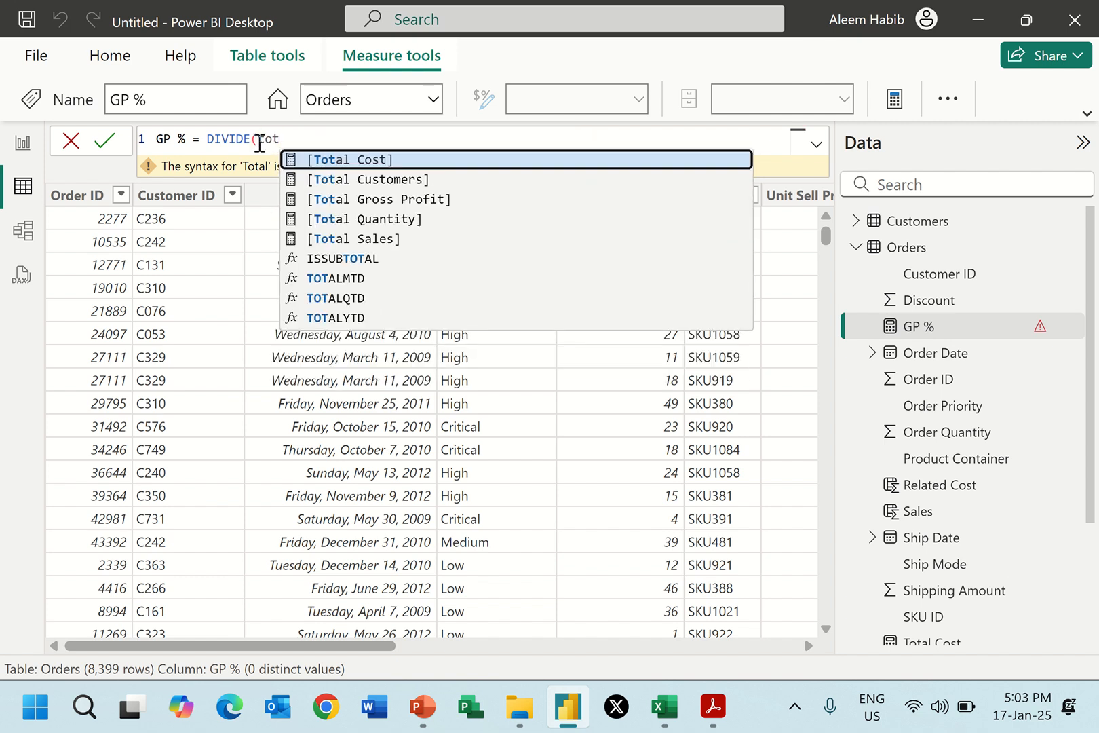
key(Down)
key(Down)
key(Tab)
text(,)
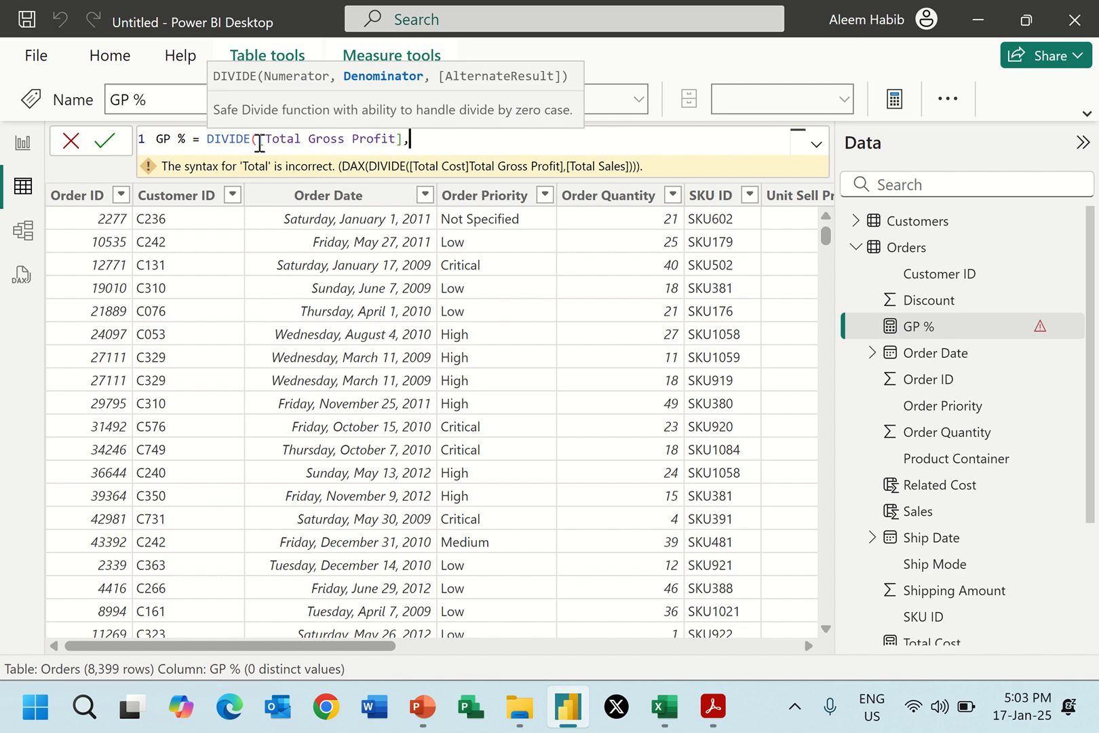
text(tot)
Enter [Total Sales] as the denominator of the GP % formula, close the function and commit it.
key(Down)
key(Down)
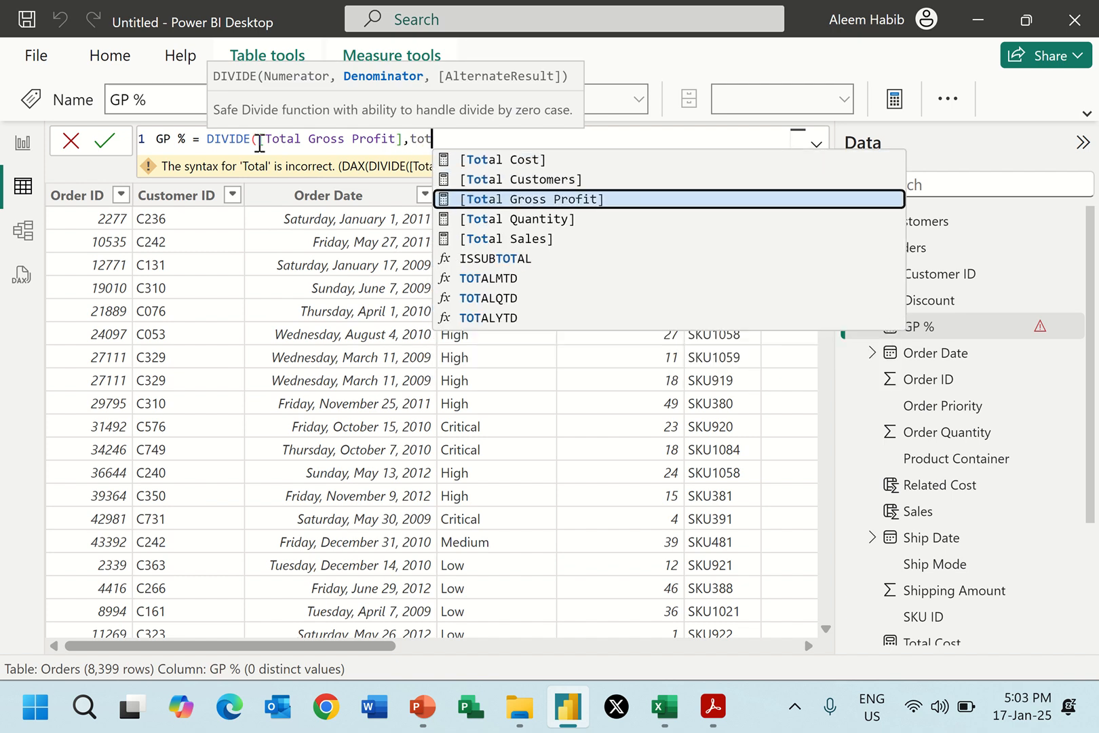
key(Down)
key(Down)
key(Tab)
text())
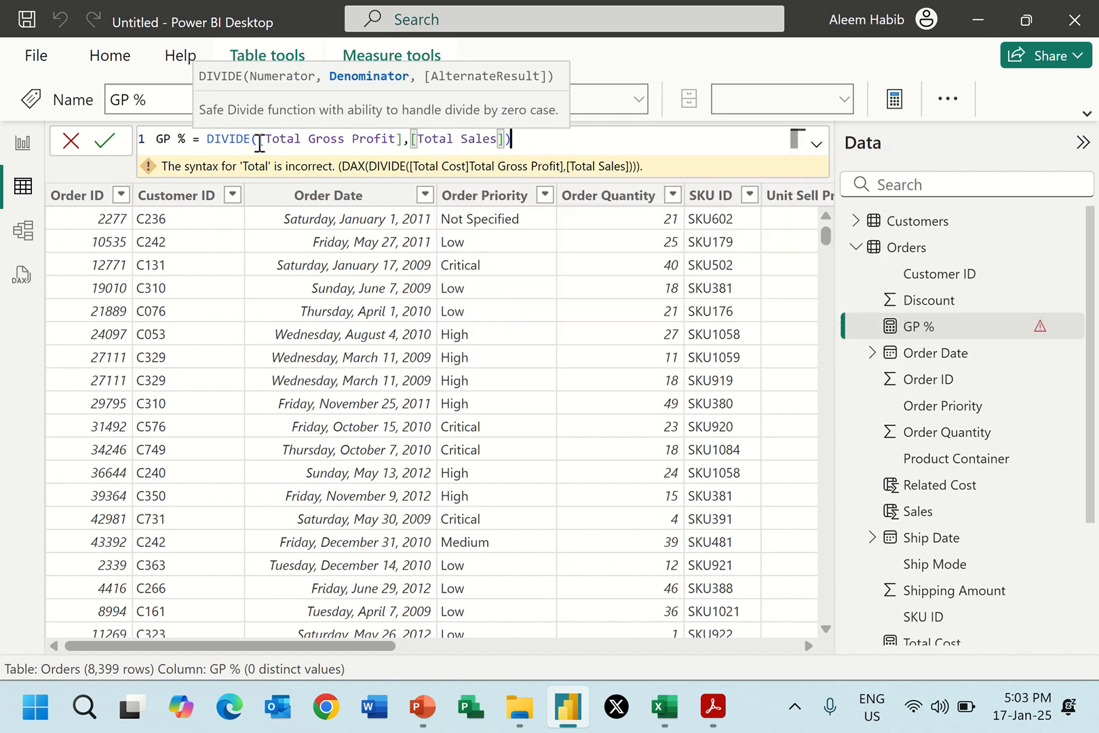
key(Return)
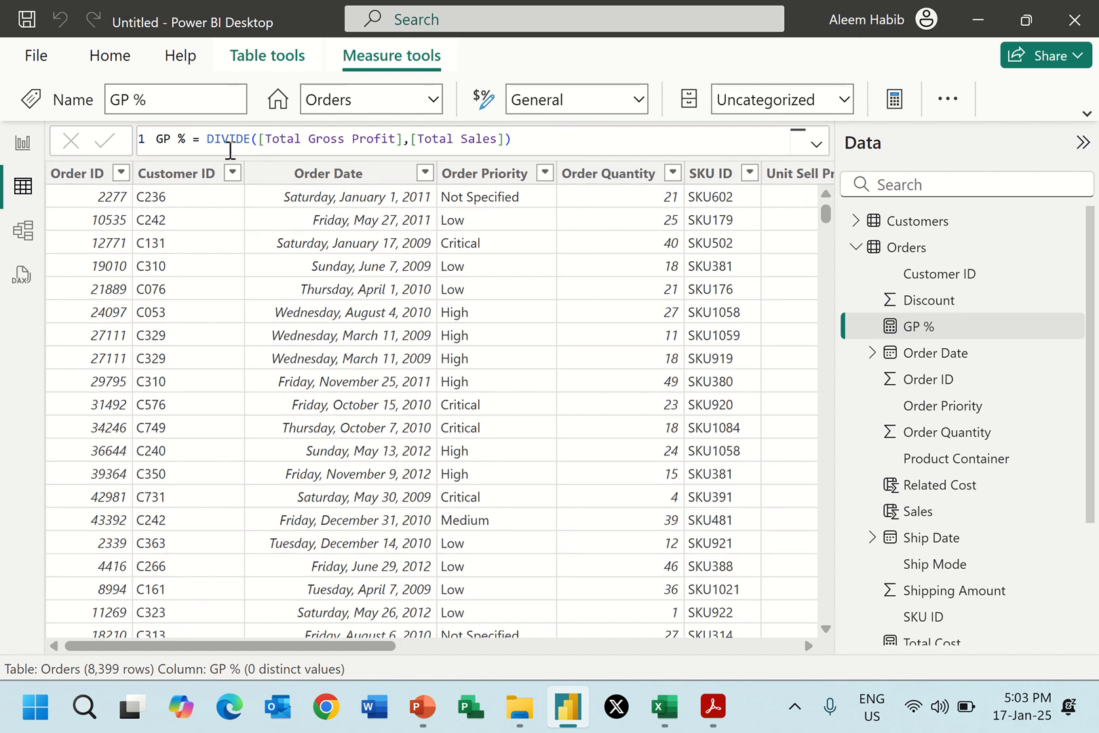
Check the GP % measure by showing it in the empty card on the report page.
click(26, 155)
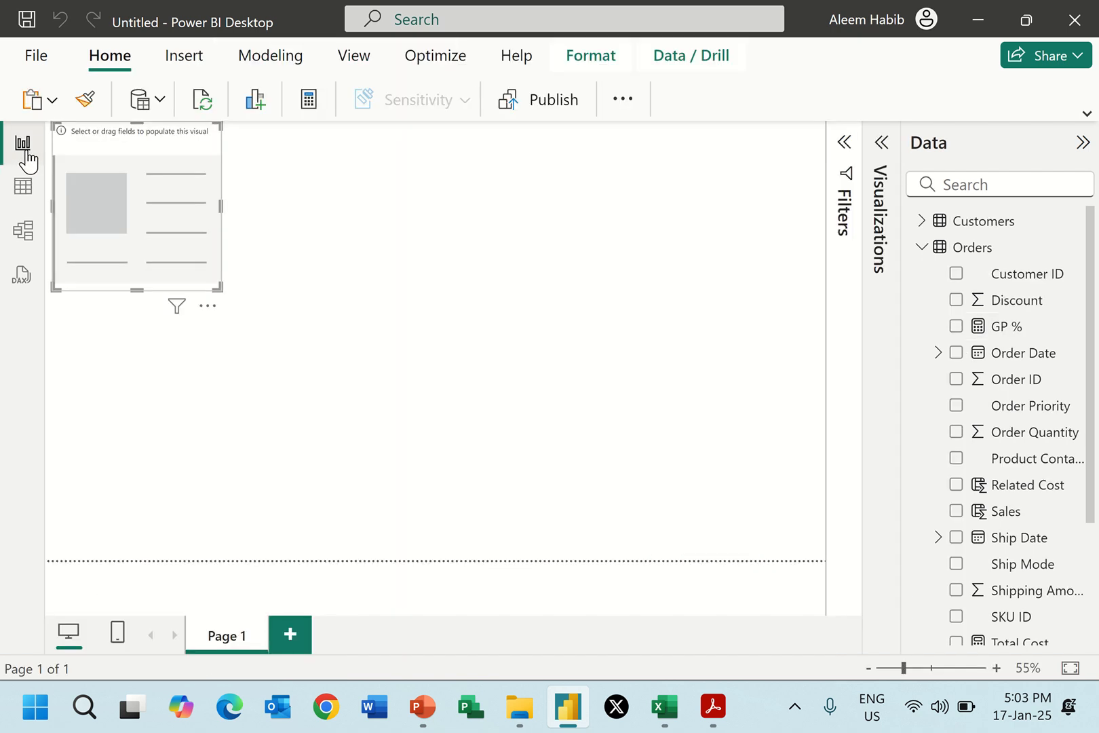
click(956, 327)
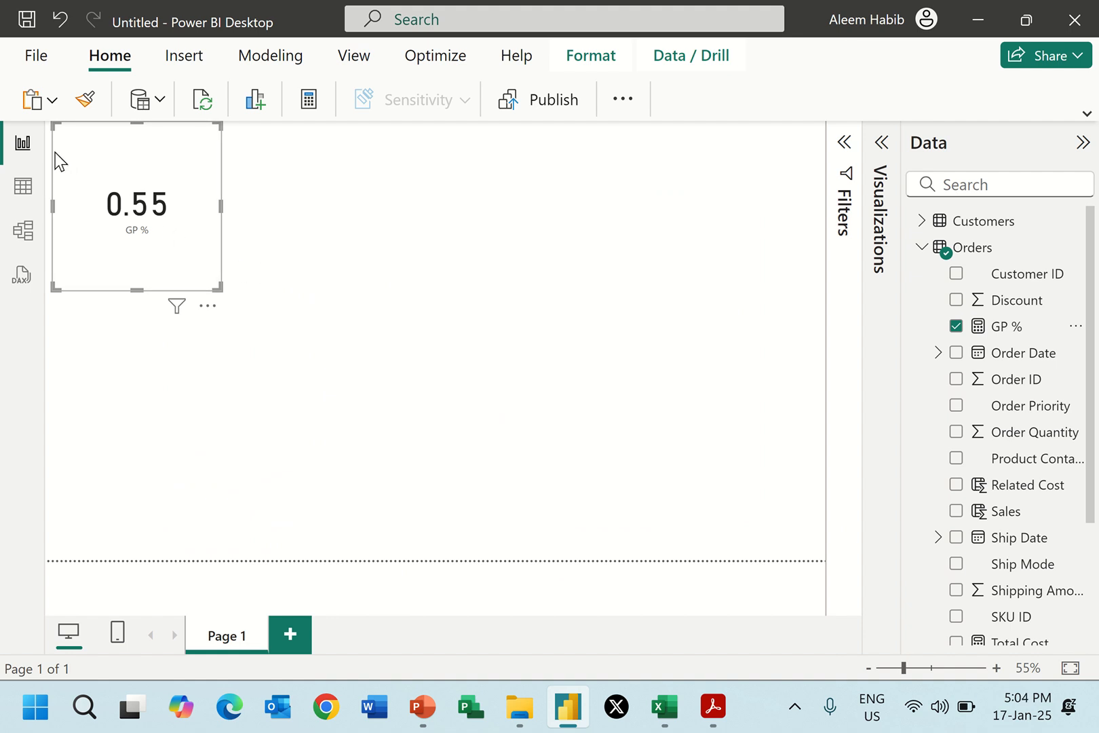
Examine the target report page layout in Report 2.pdf and delete the GP % test card from the Power BI report page.
click(712, 708)
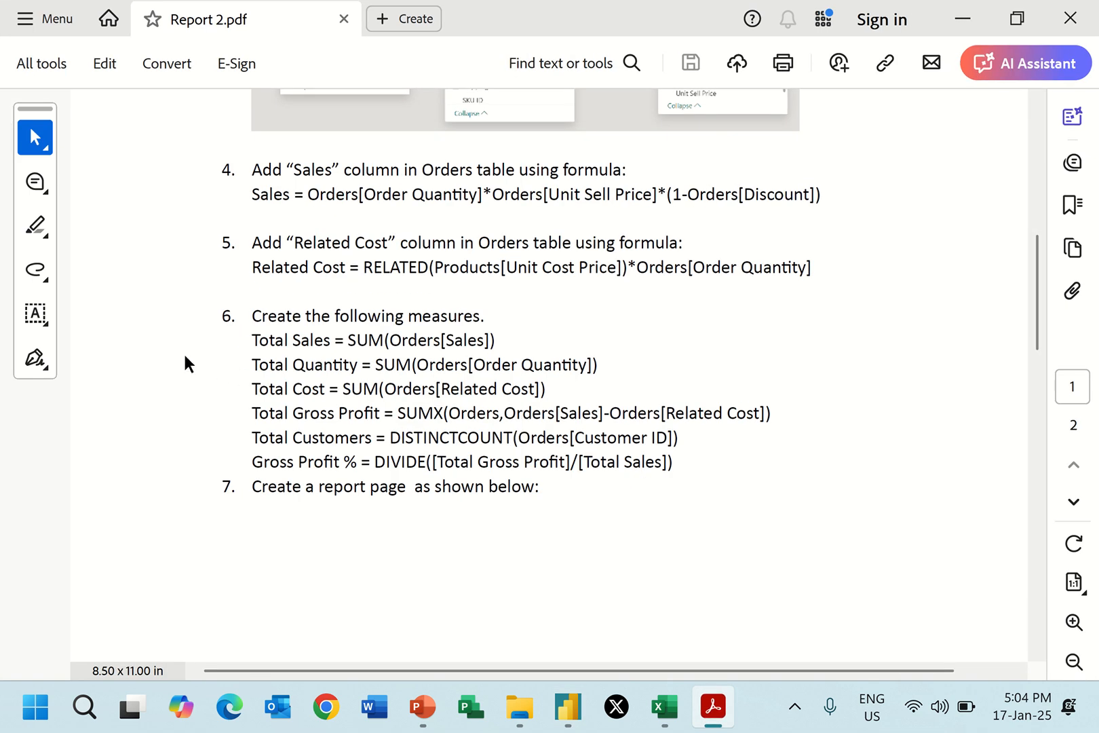
scroll(1032, 569, down, 5)
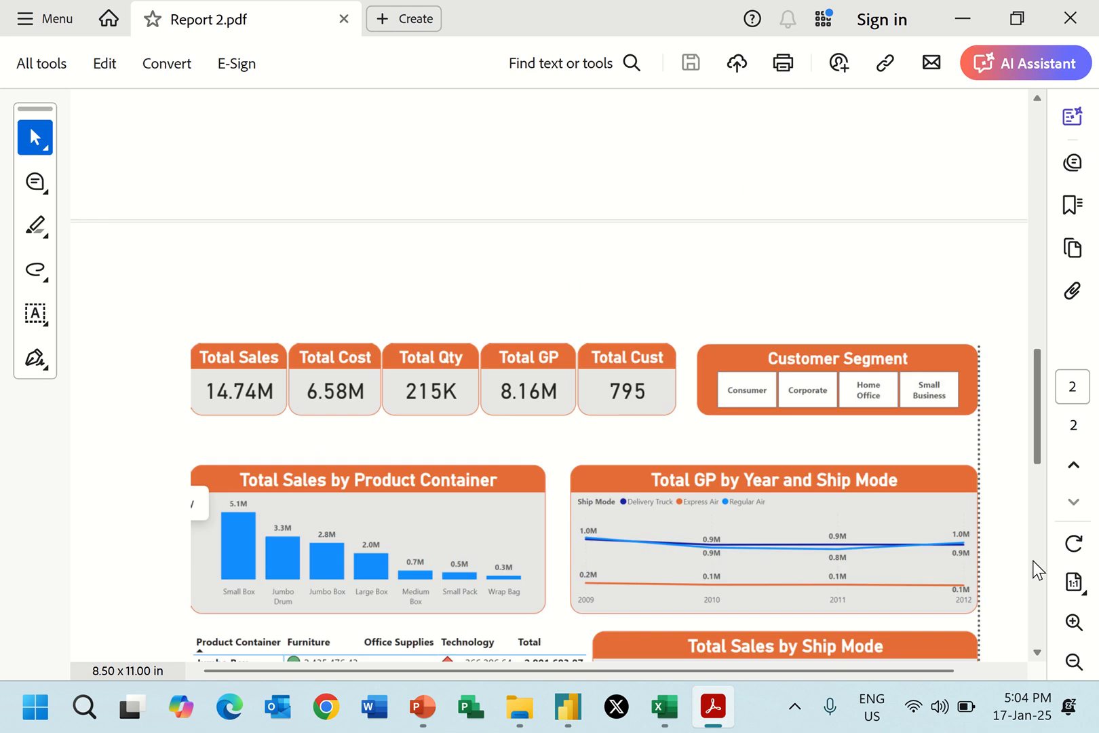
scroll(1005, 497, down, 3)
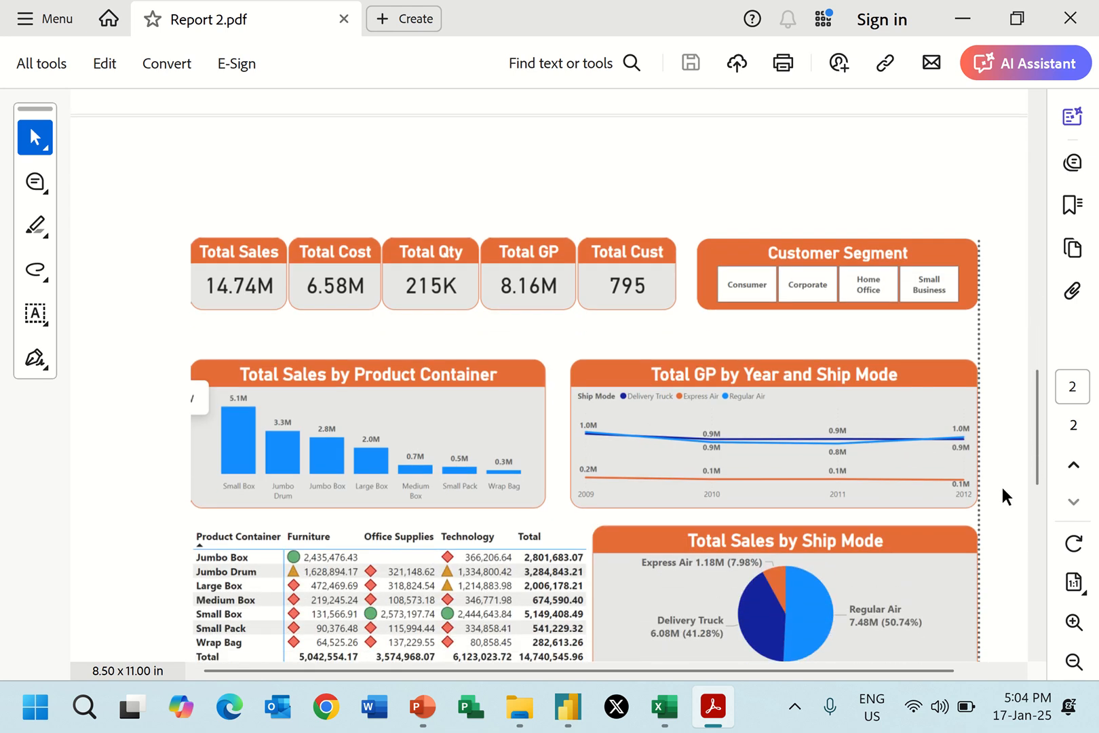
scroll(1006, 497, down, 1)
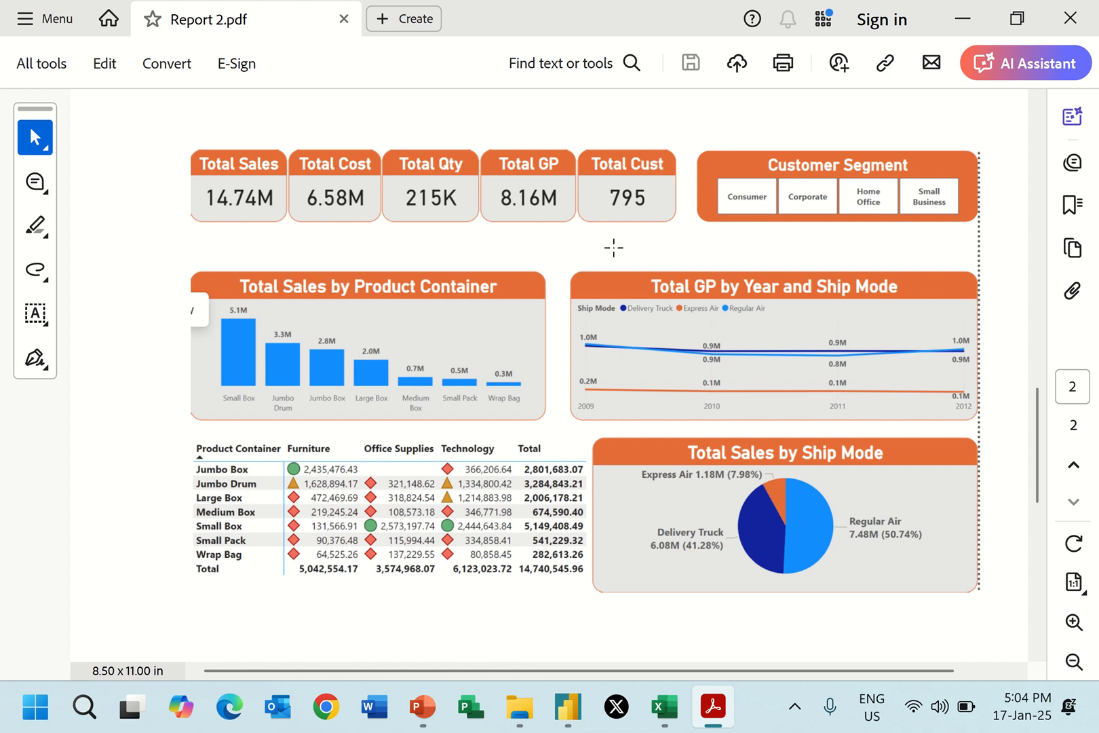
key(alt+Tab)
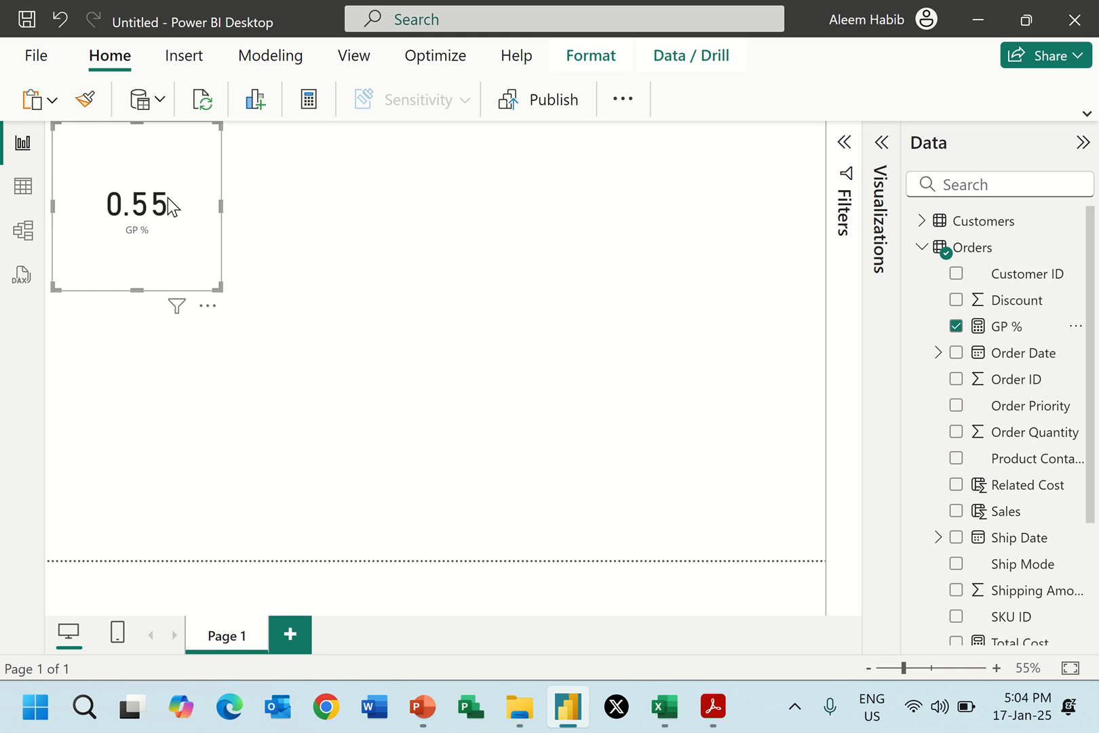
key(Delete)
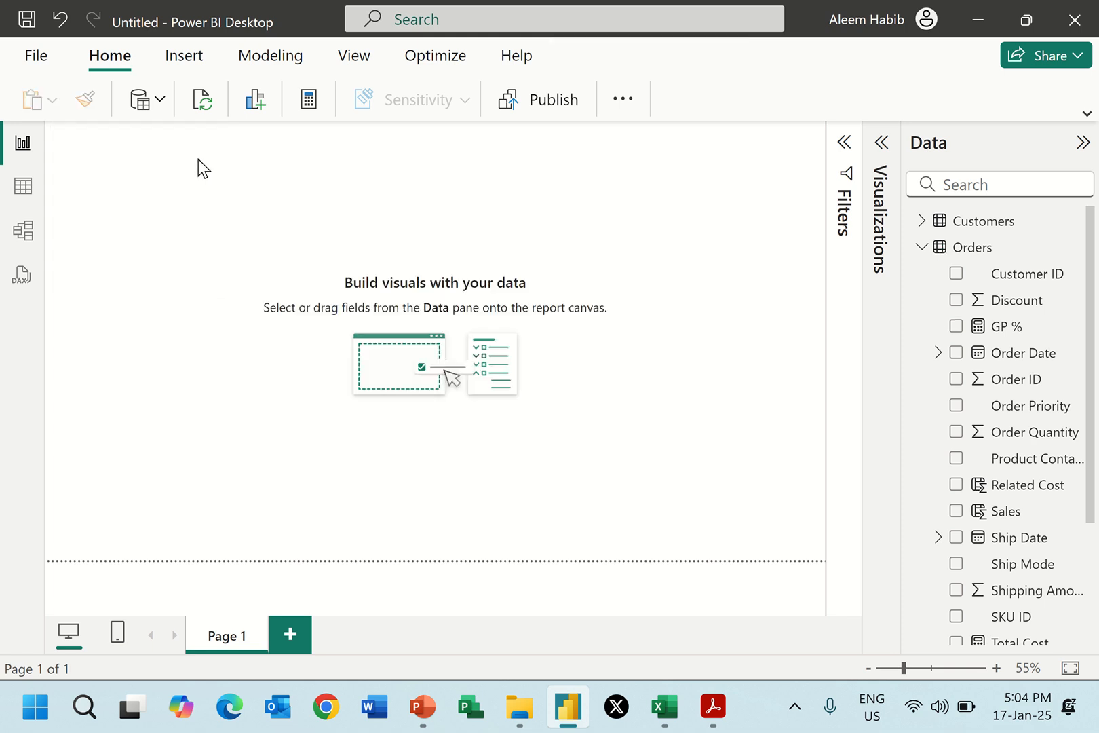
Consult the first card in the Report 2.pdf layout and add a card visual showing Total Sales to the report page.
key(alt+Tab)
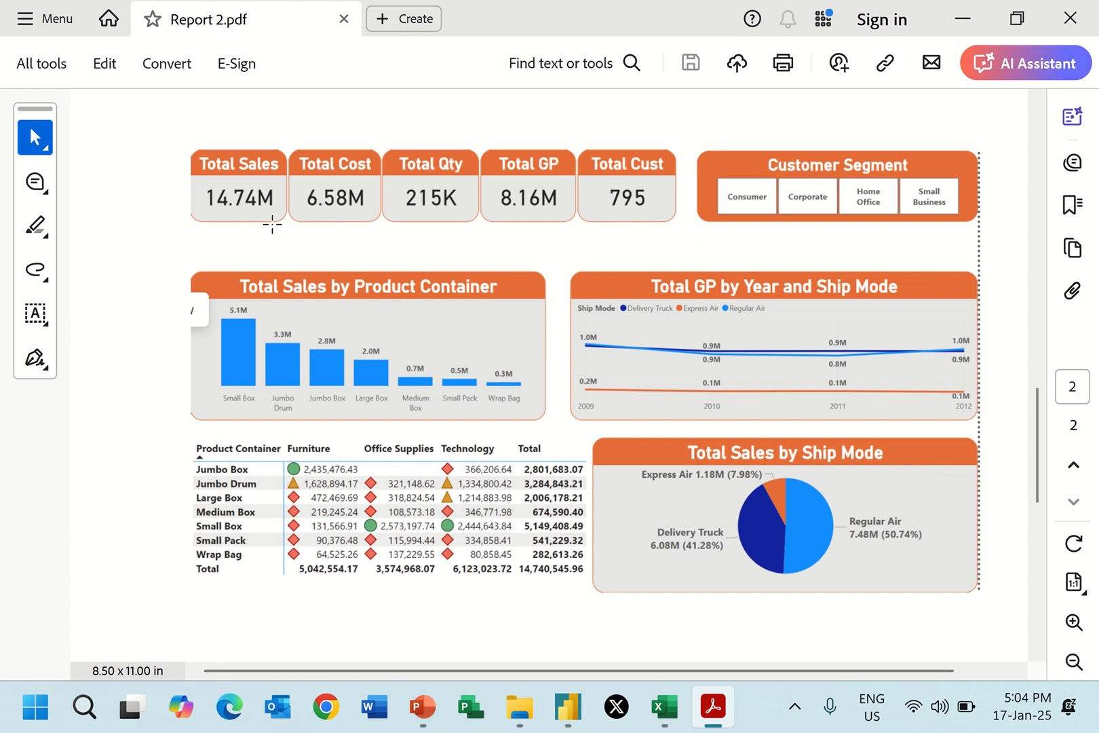
key(alt+Tab)
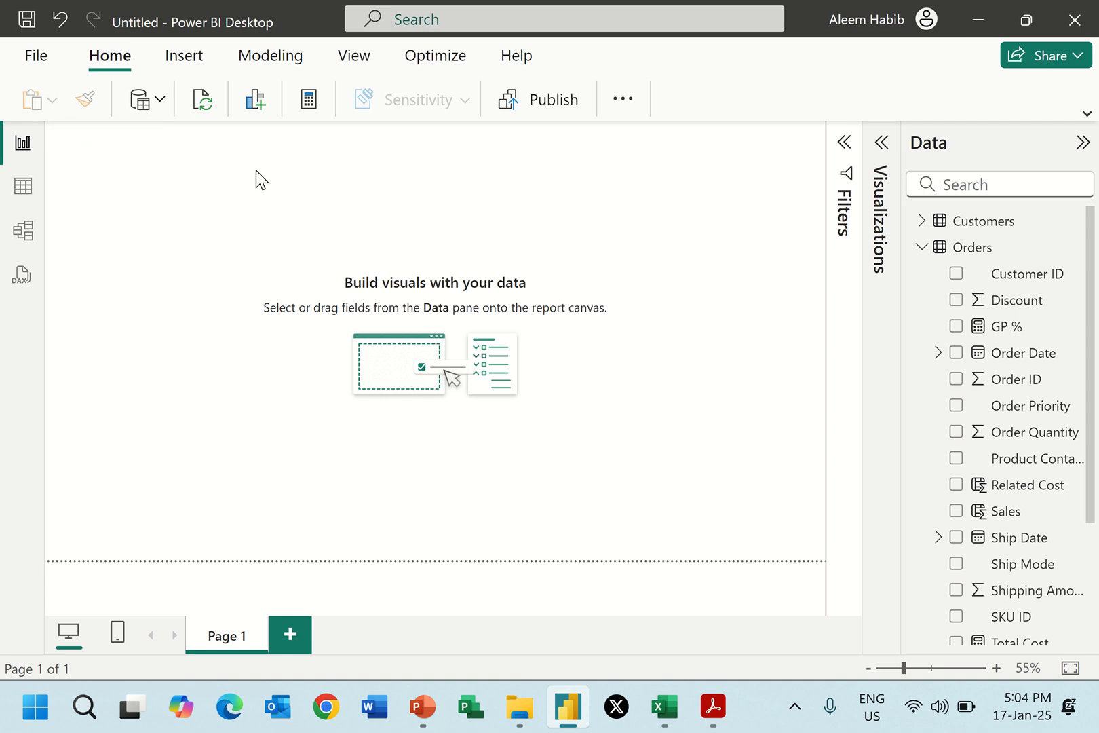
click(881, 145)
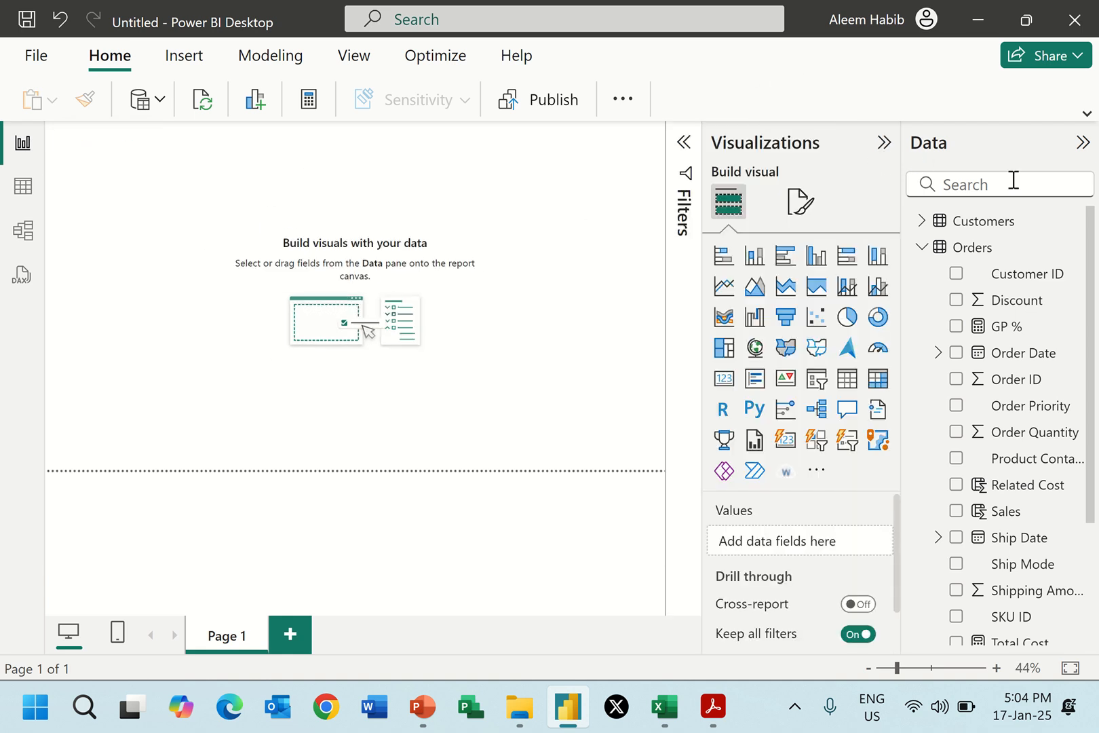
click(724, 378)
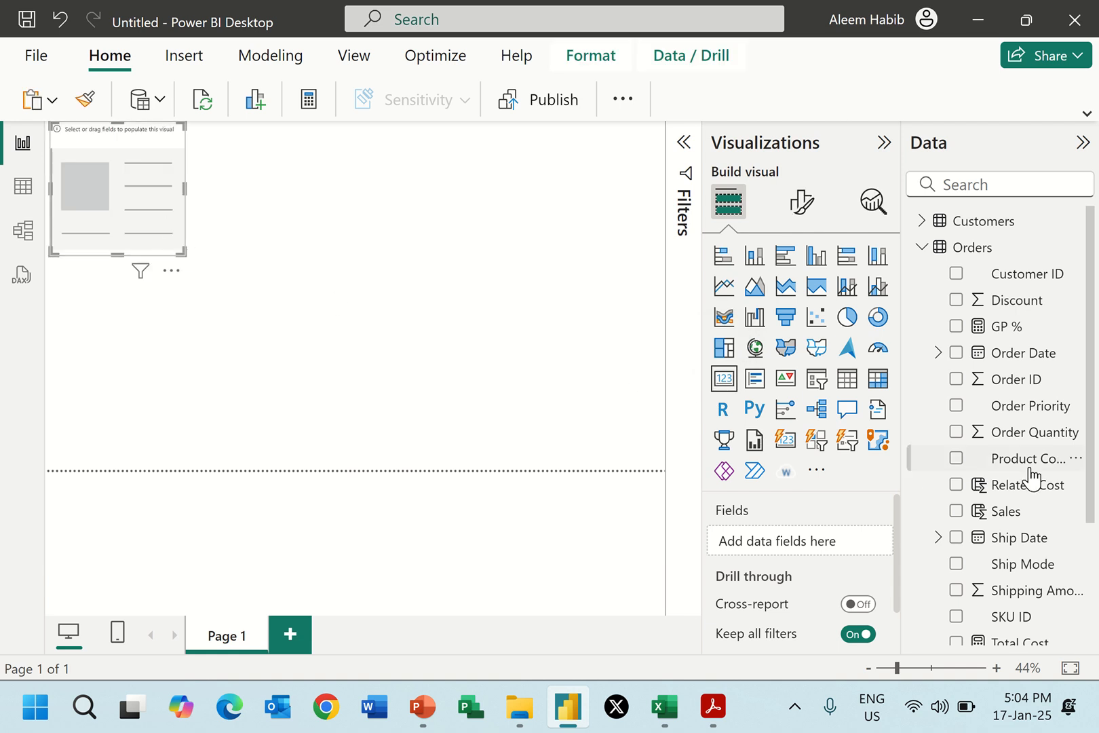
scroll(976, 475, down, 3)
scroll(996, 502, down, 1)
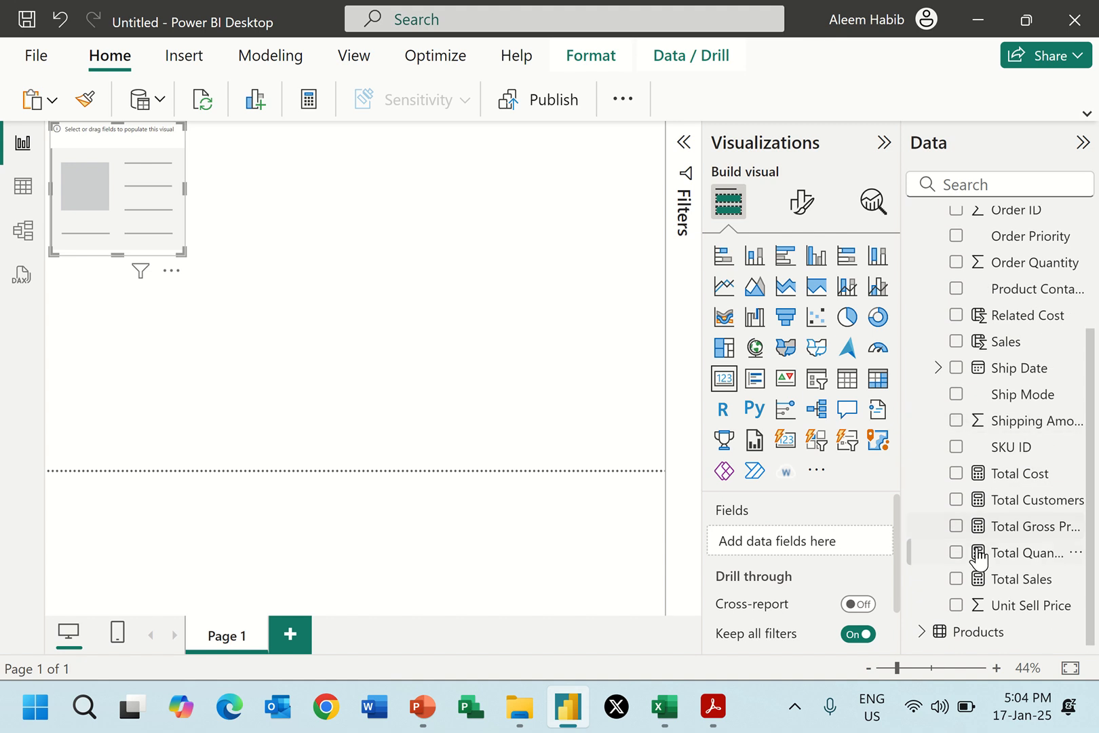
click(956, 579)
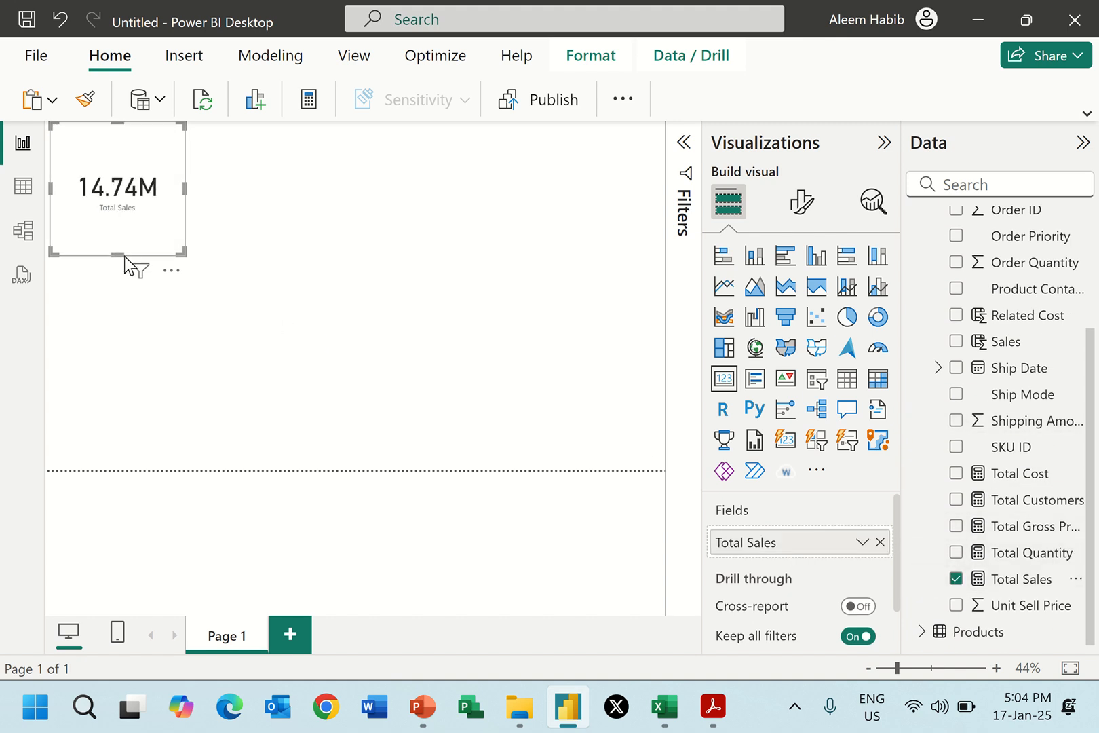
Shrink the Total Sales card in height and width to a small tile in the upper-left corner of the page.
drag(119, 255, 135, 204)
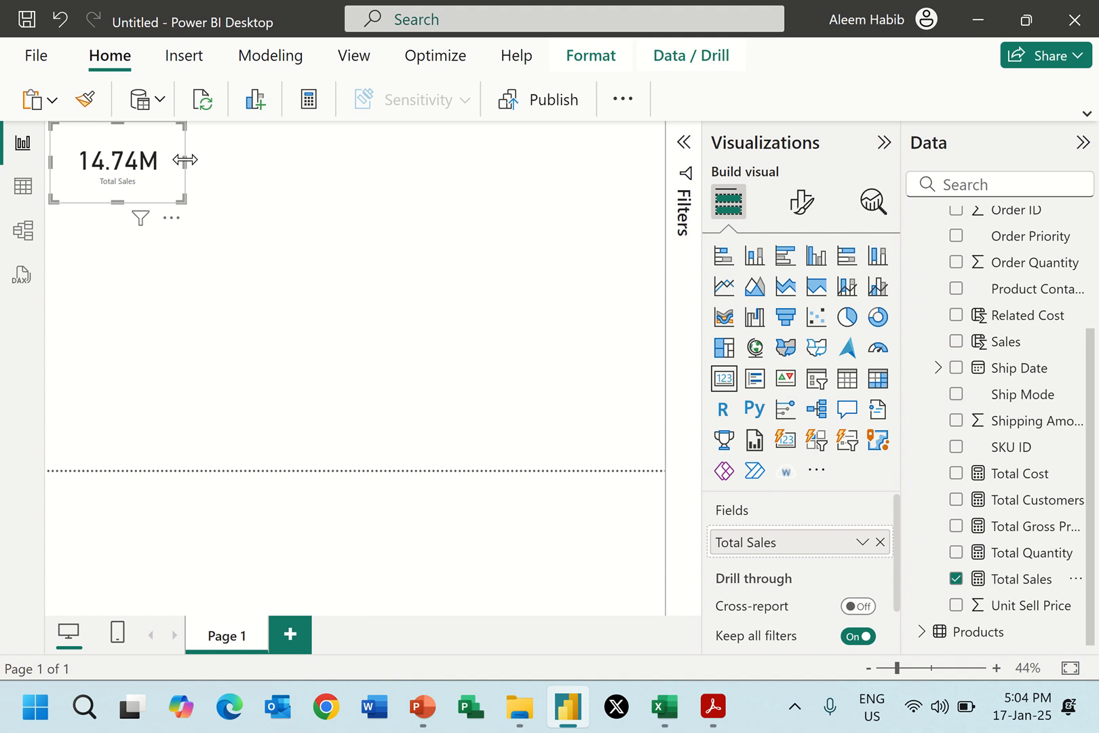
drag(182, 160, 120, 140)
drag(101, 201, 103, 187)
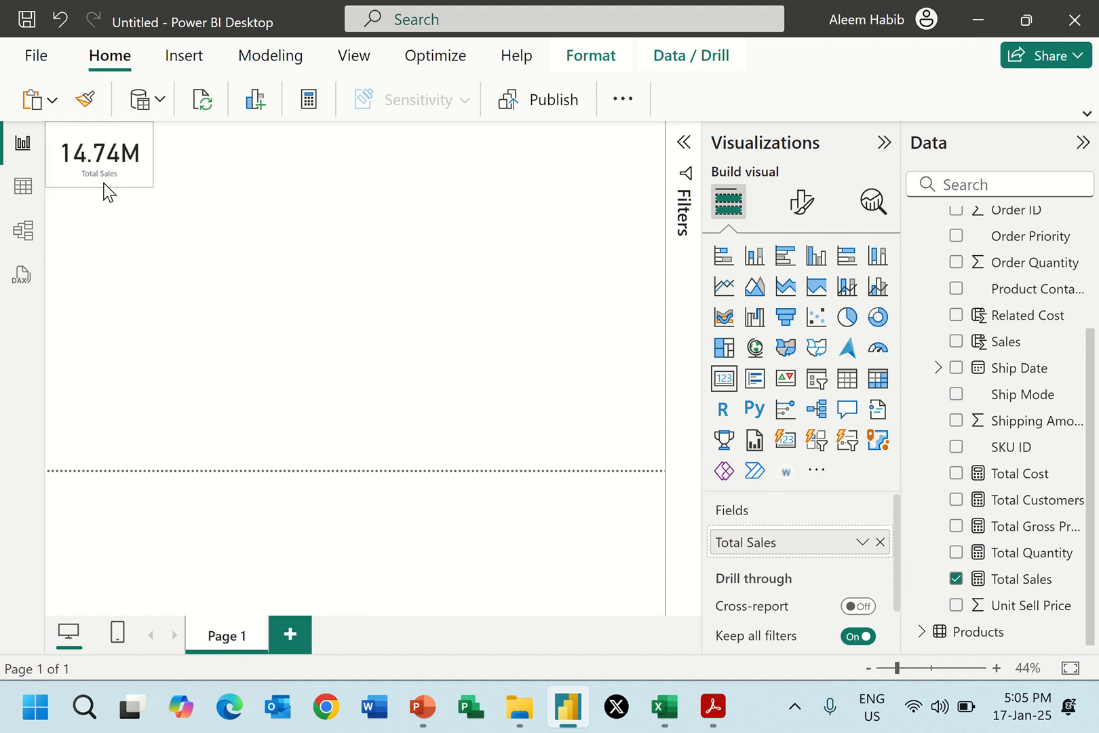
Compare the Total Sales card with its design in Report 2.pdf and open the card's formatting options.
key(alt+Tab)
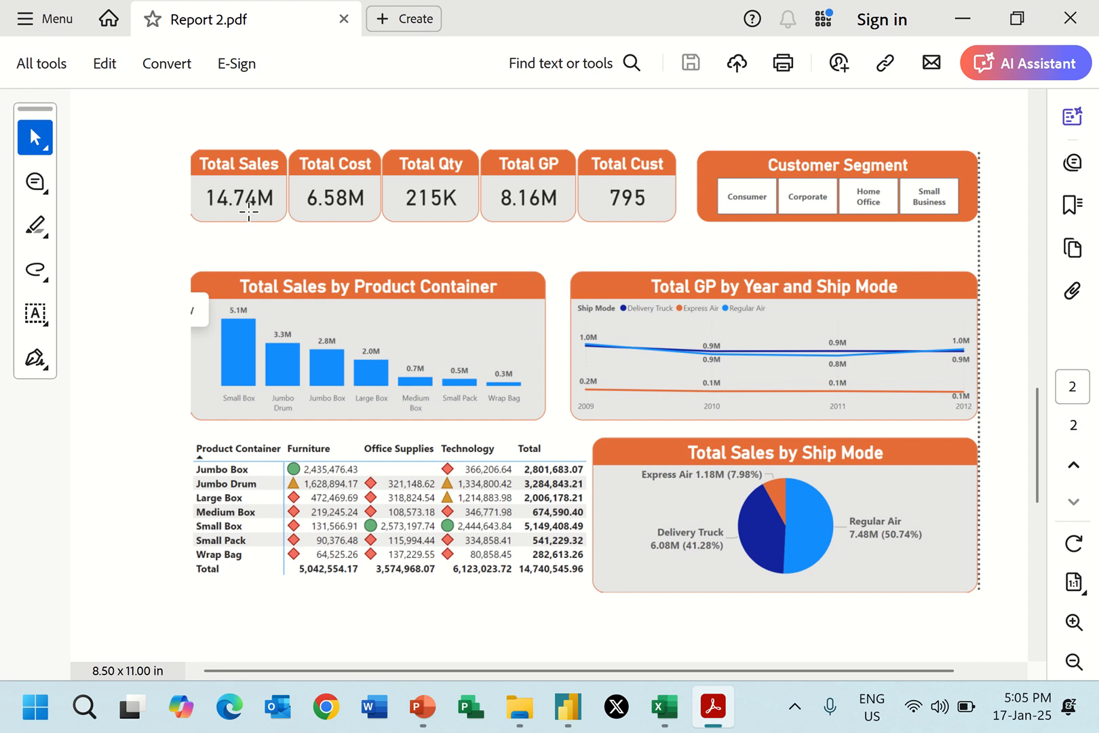
key(alt+Tab)
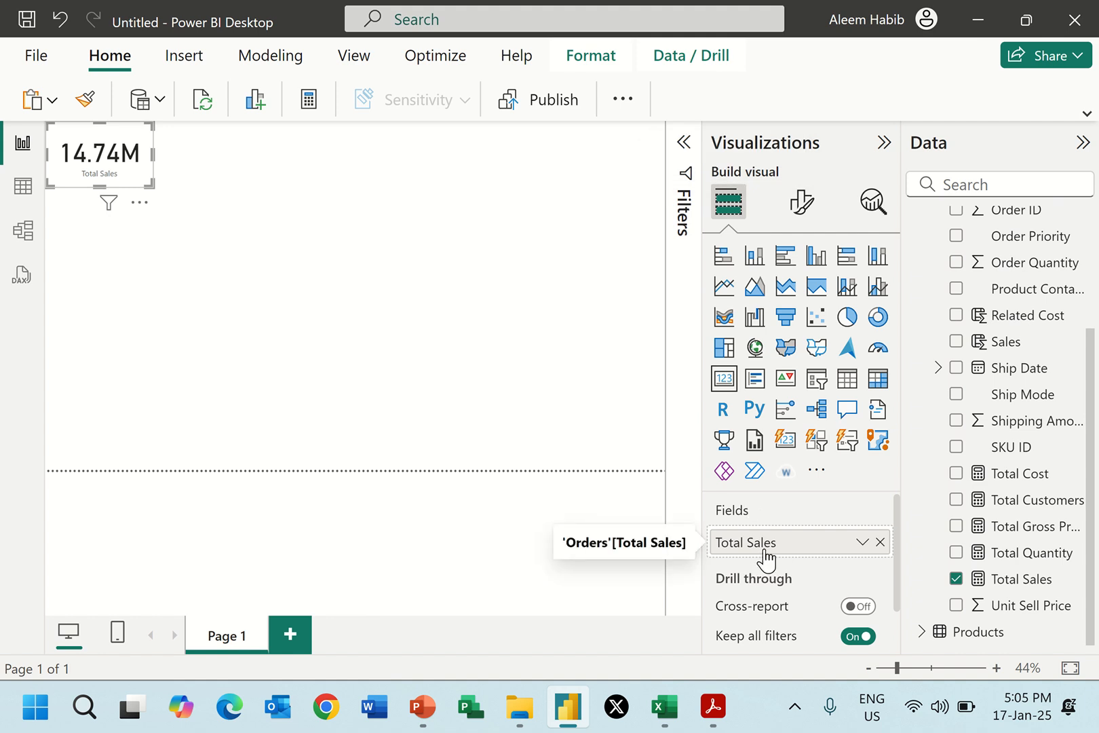
click(801, 202)
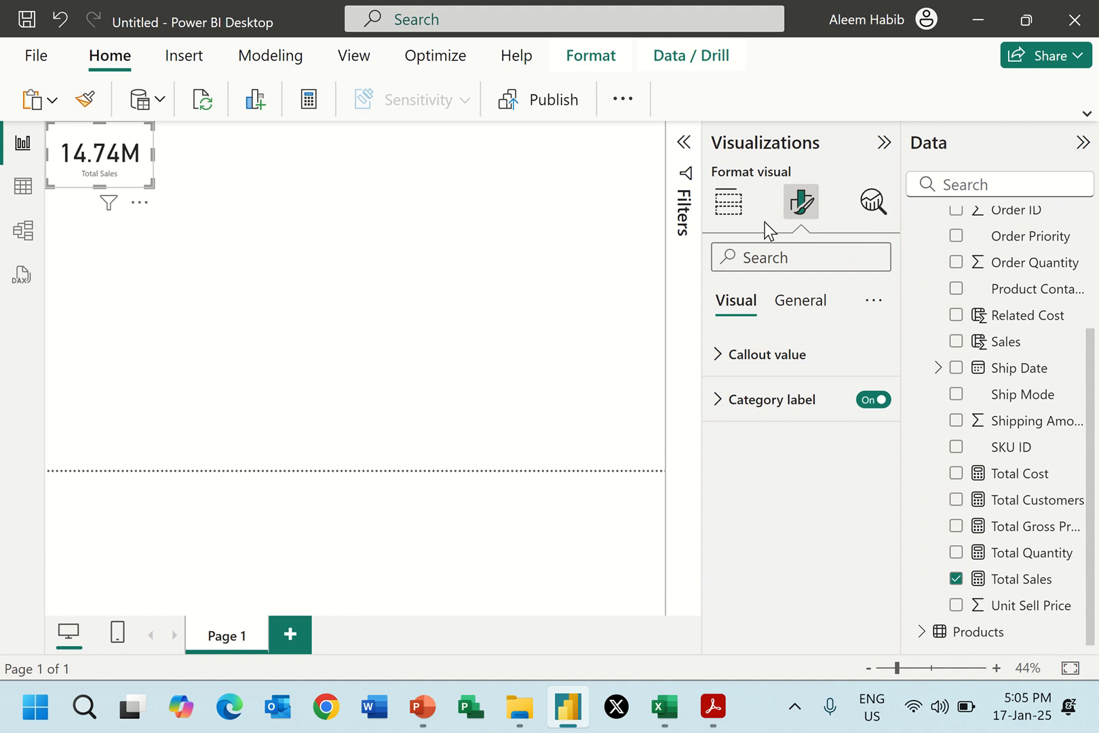
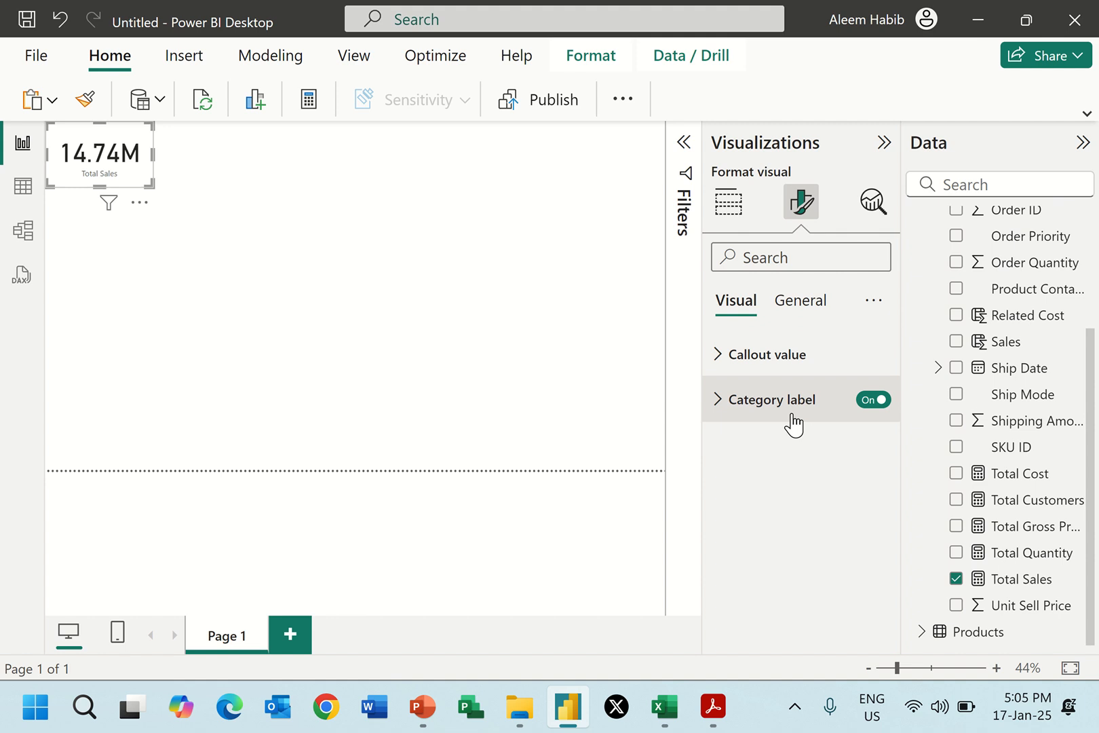
Set the Total Sales card's callout value font size to 36 and compare it with the design in Report 2.pdf.
click(774, 369)
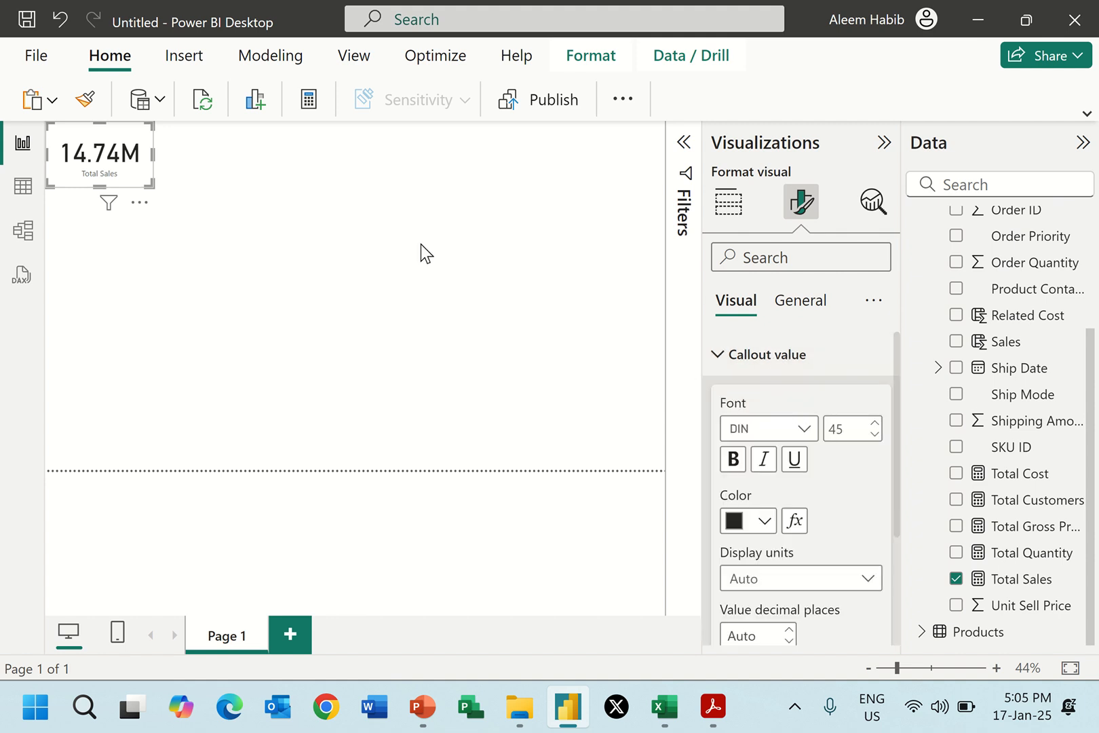
double_click(851, 428)
text(36)
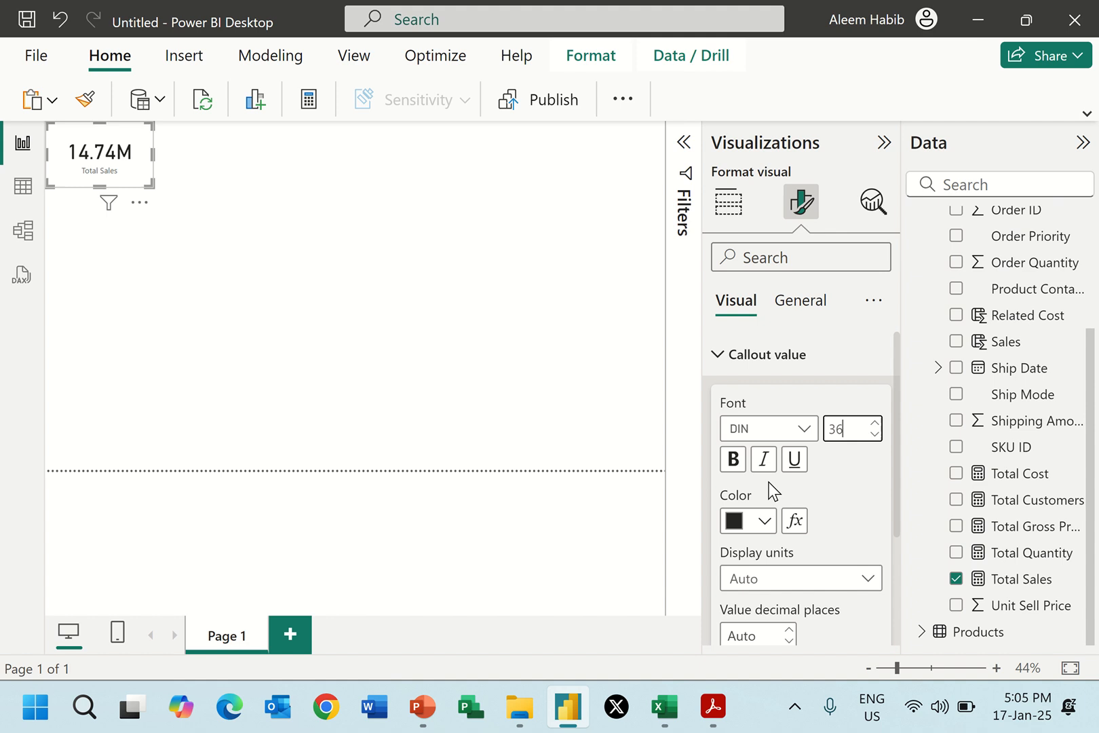
key(alt+Tab)
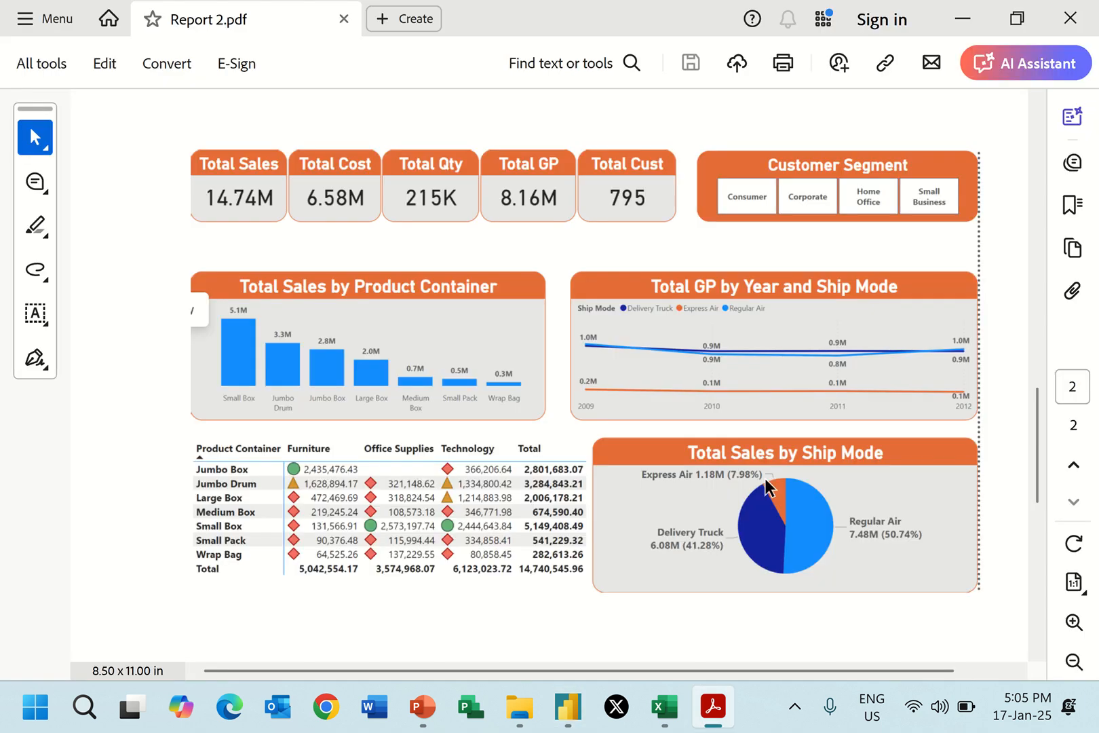
key(alt+Tab)
Review the callout value's remaining options and turn off the Total Sales card's category label.
scroll(776, 495, down, 3)
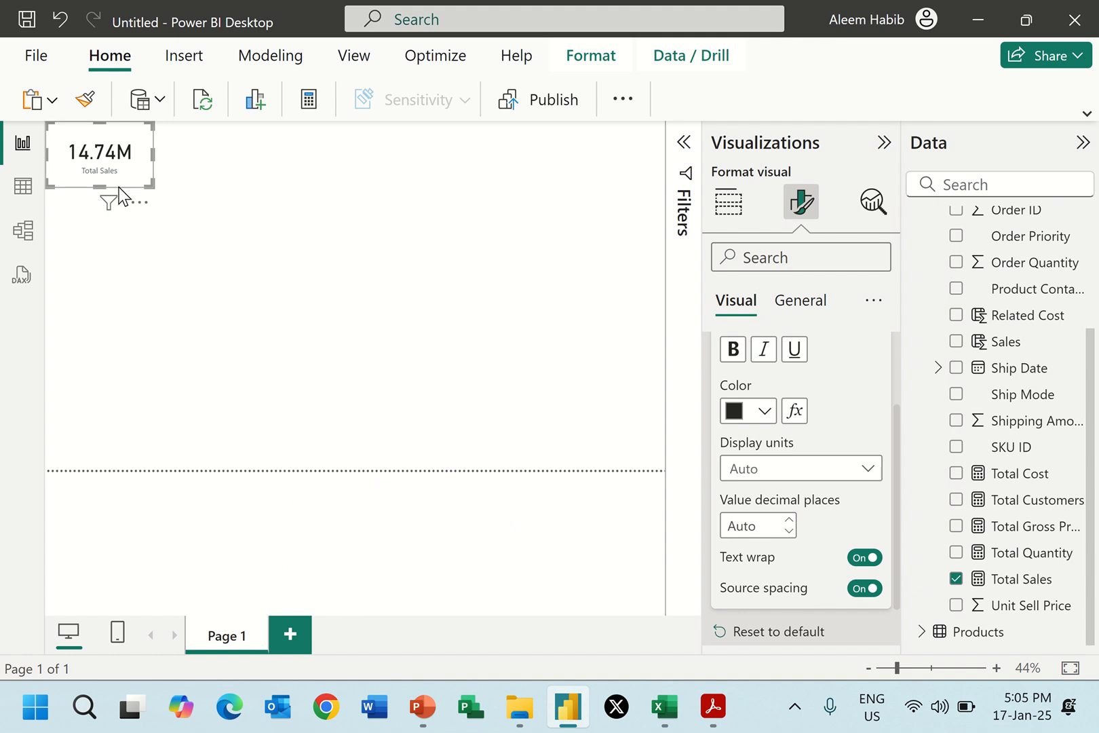
click(865, 475)
click(865, 474)
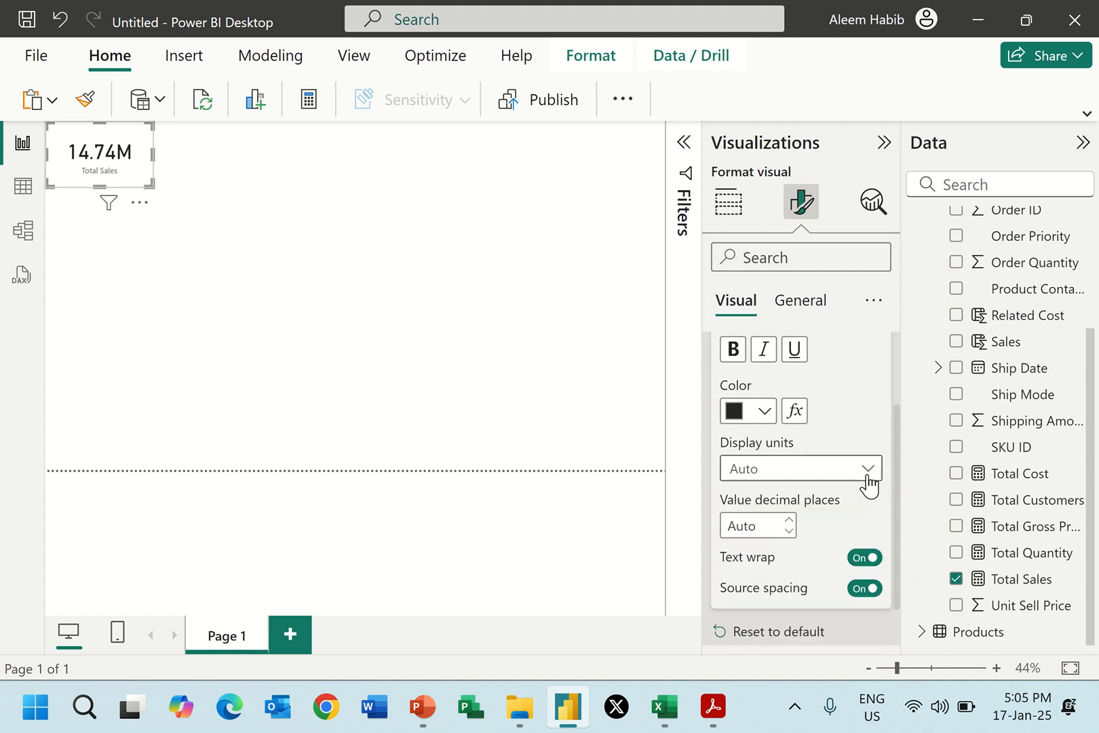
scroll(783, 453, down, 1)
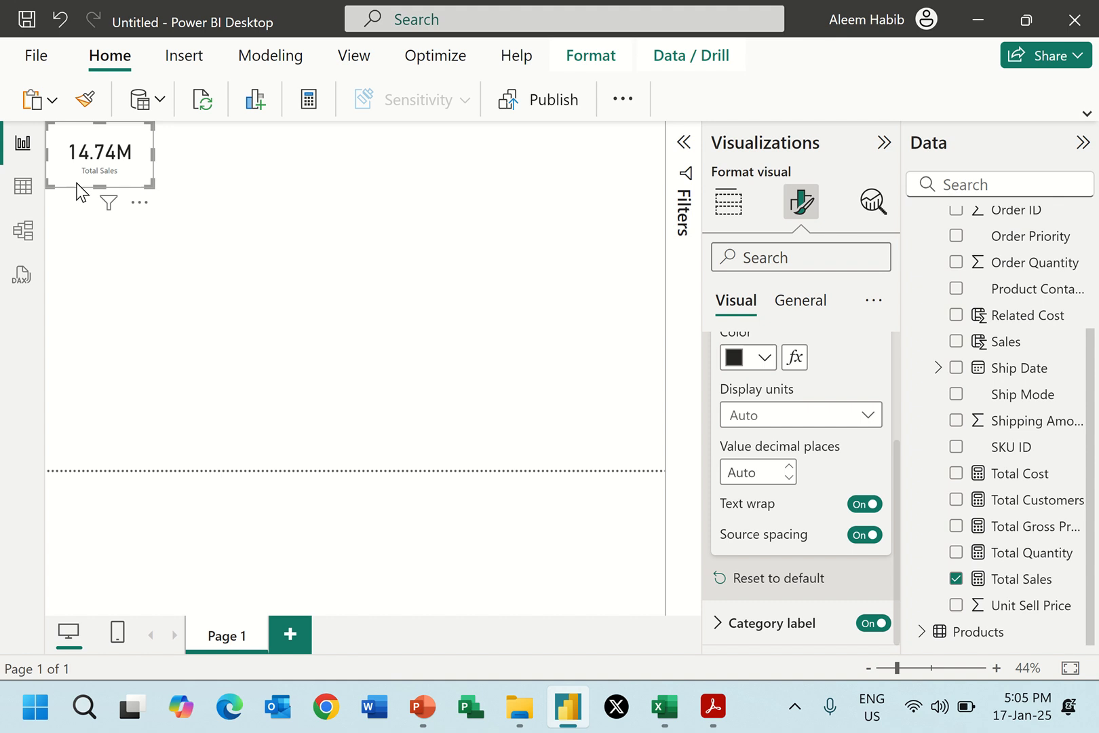
click(867, 622)
scroll(839, 478, up, 3)
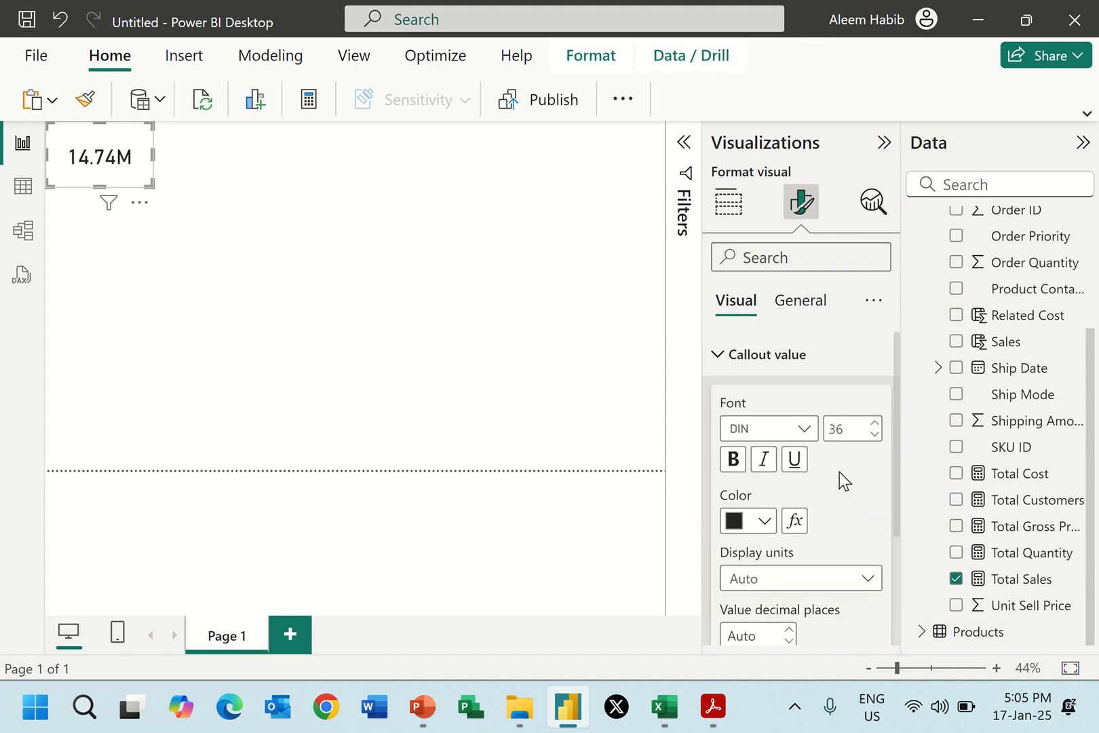
click(725, 360)
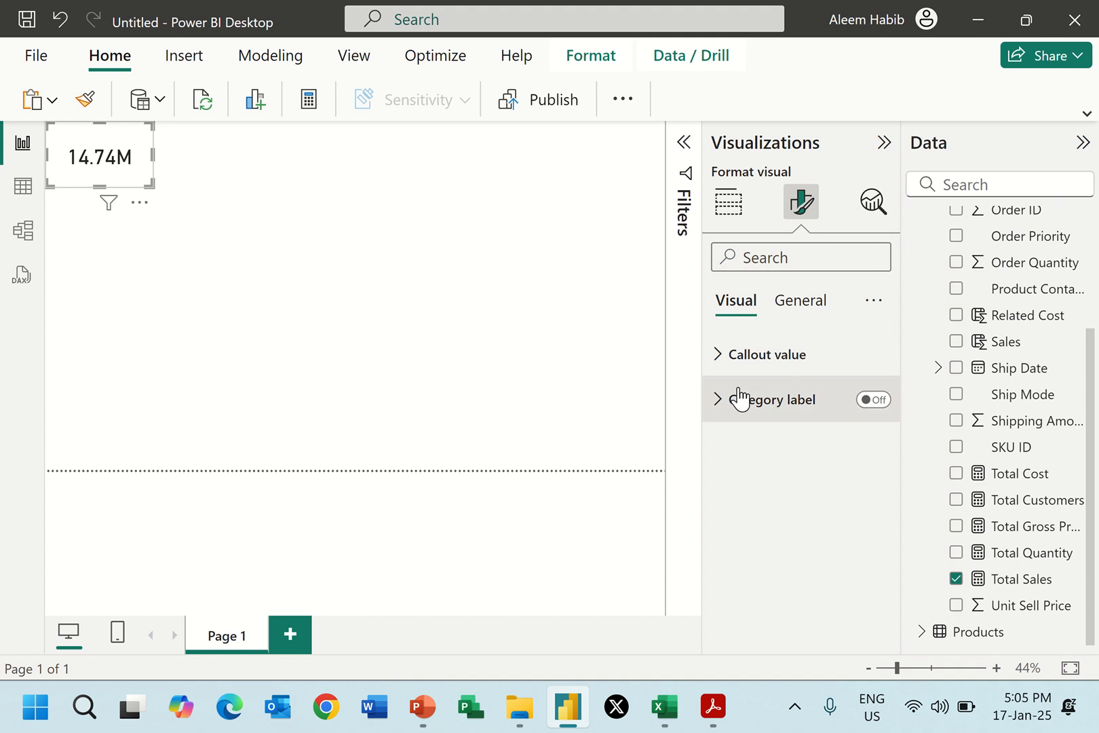
Turn on the card's title and set its text to "Total Sales".
click(801, 307)
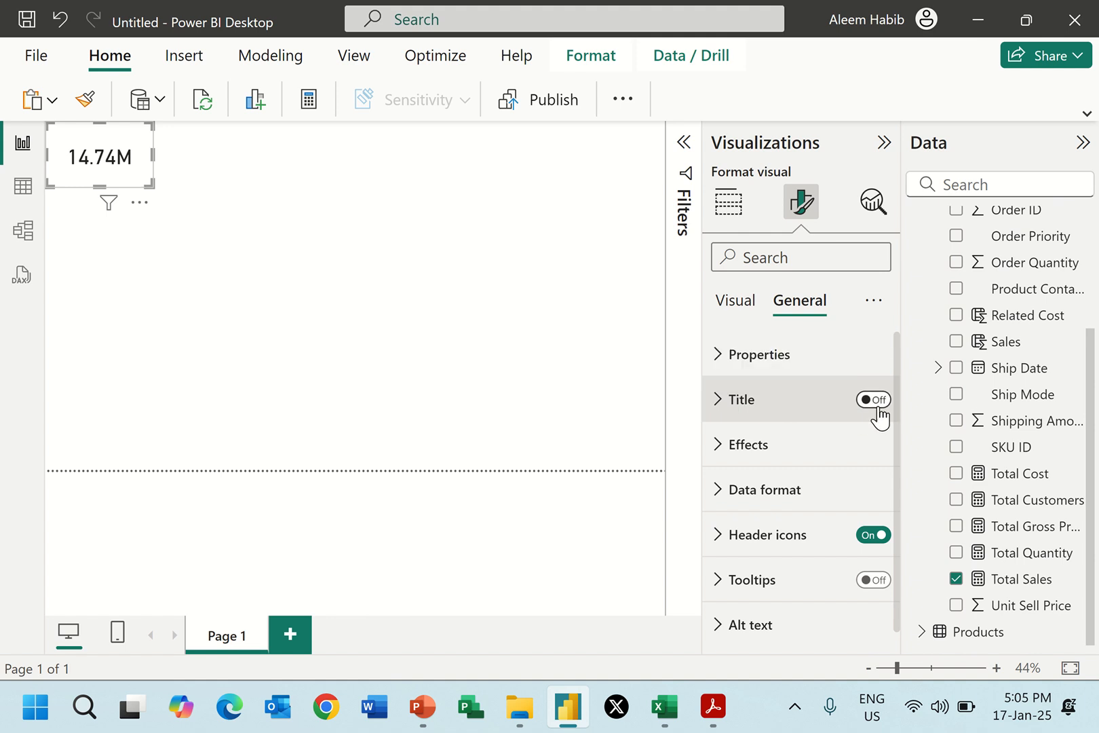
click(874, 400)
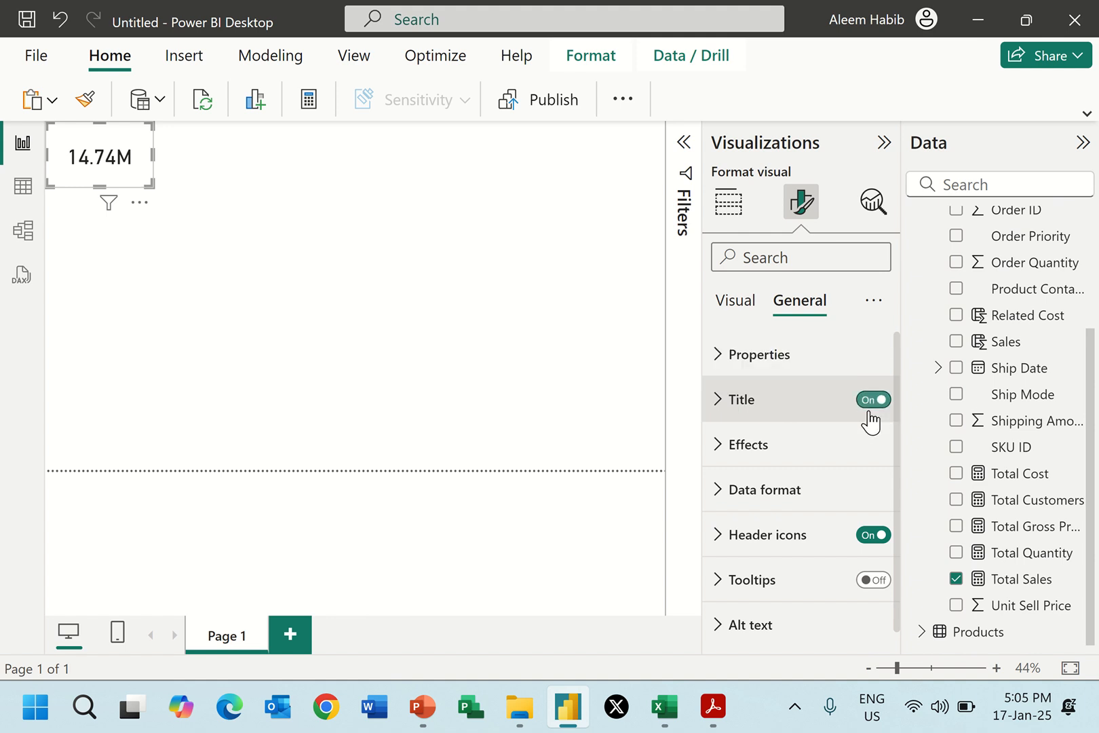
click(716, 400)
click(753, 508)
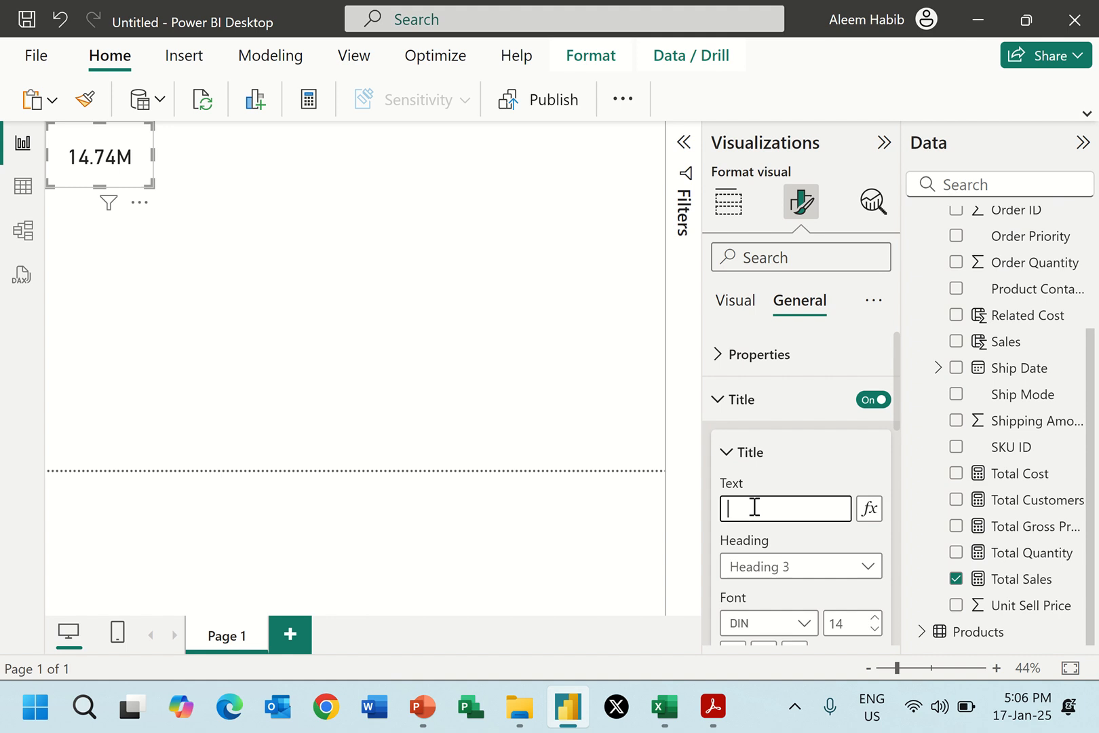
text(Total Sales)
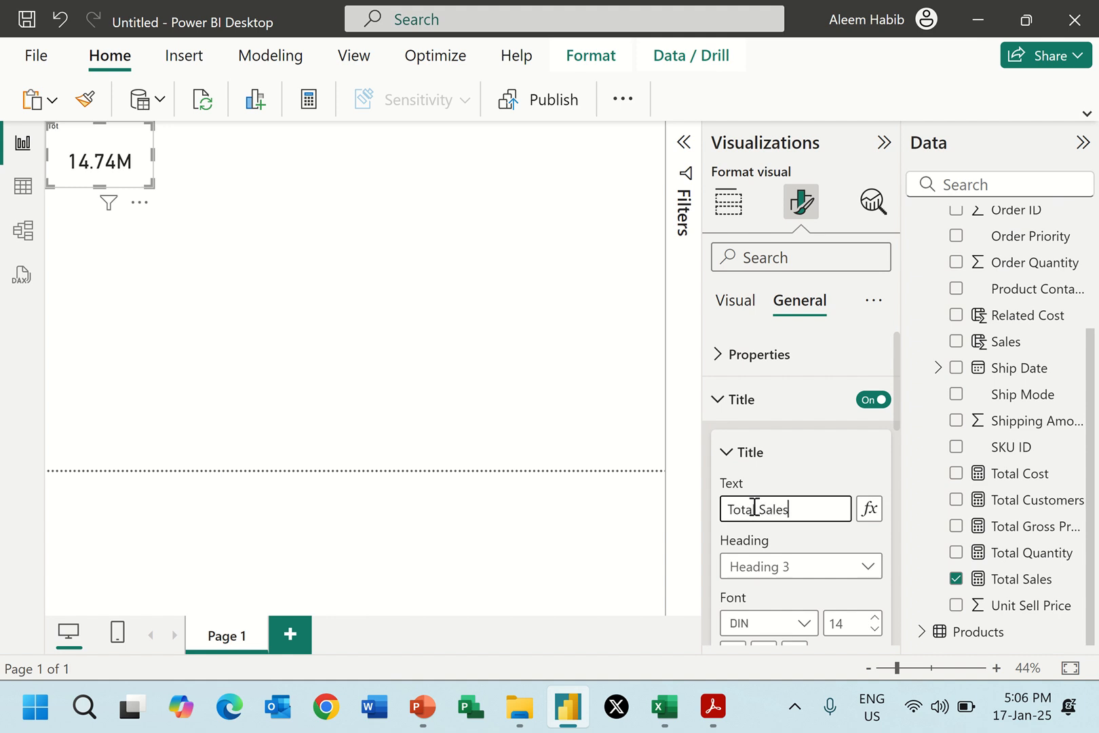
Format the card's title in bold at font size 18 and center it horizontally.
scroll(837, 504, down, 2)
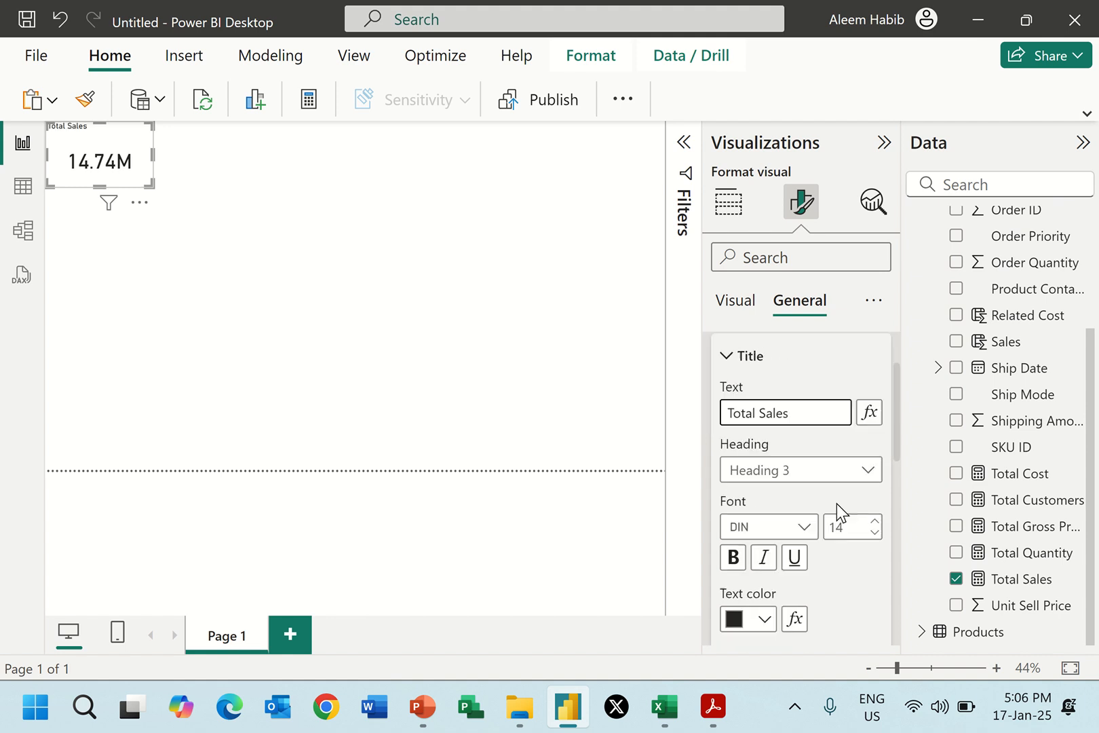
click(849, 519)
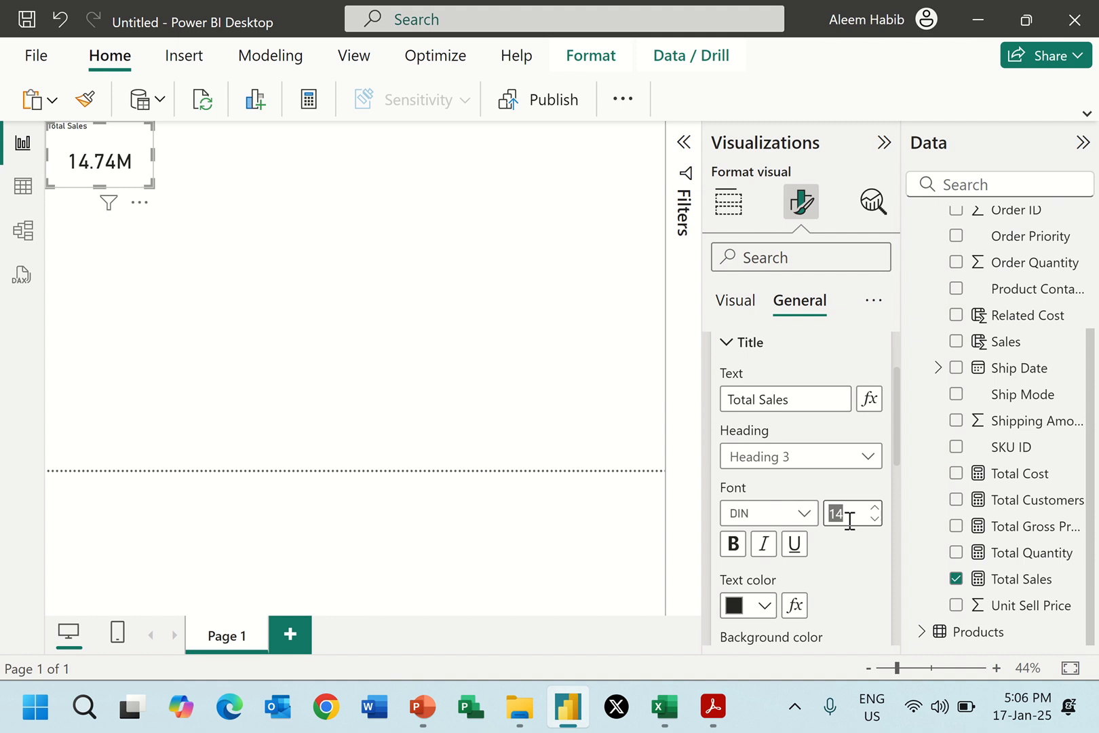
text(18)
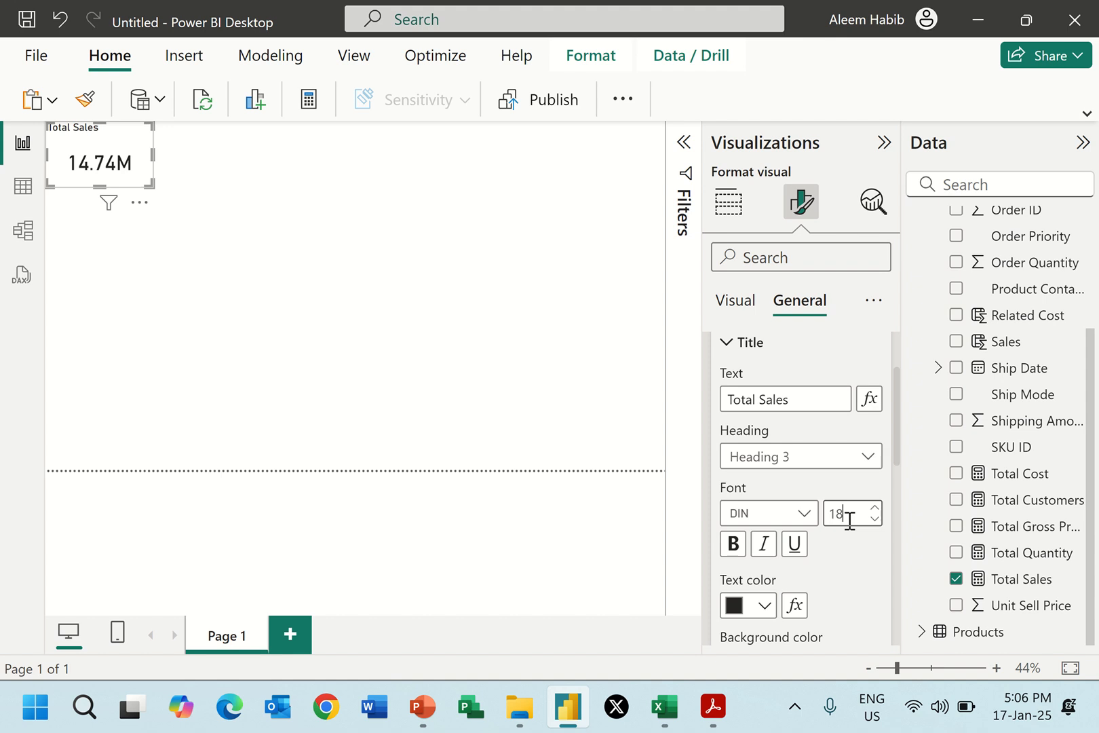
click(734, 545)
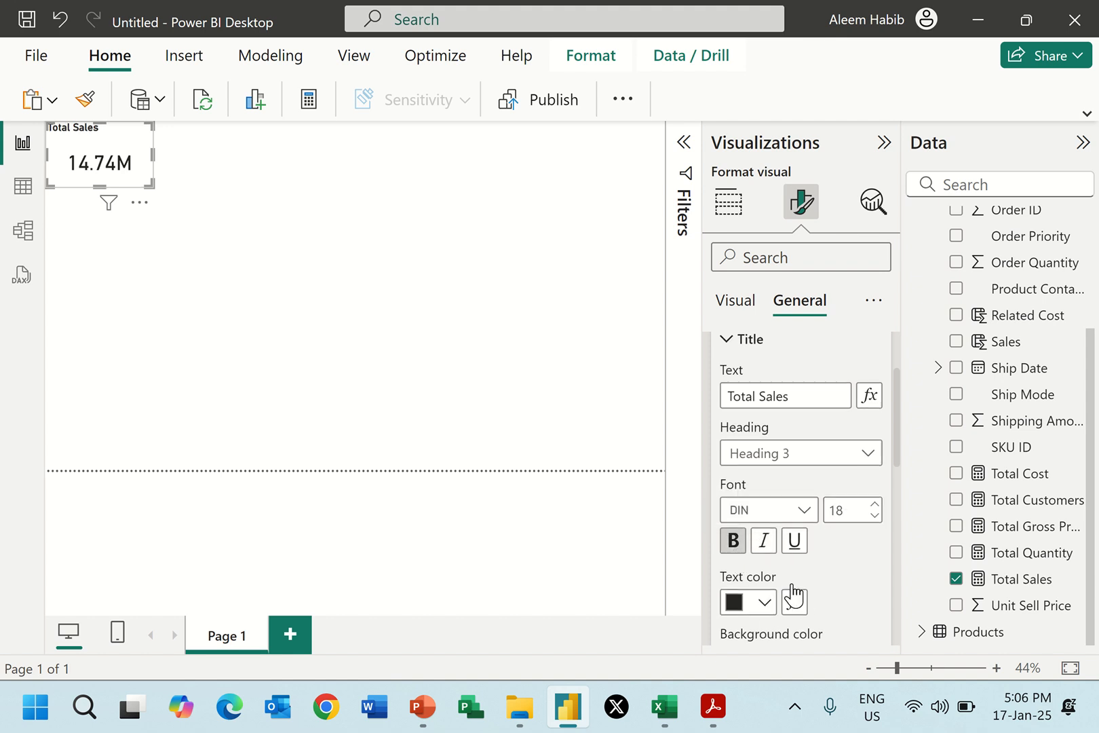
scroll(792, 595, down, 3)
click(766, 616)
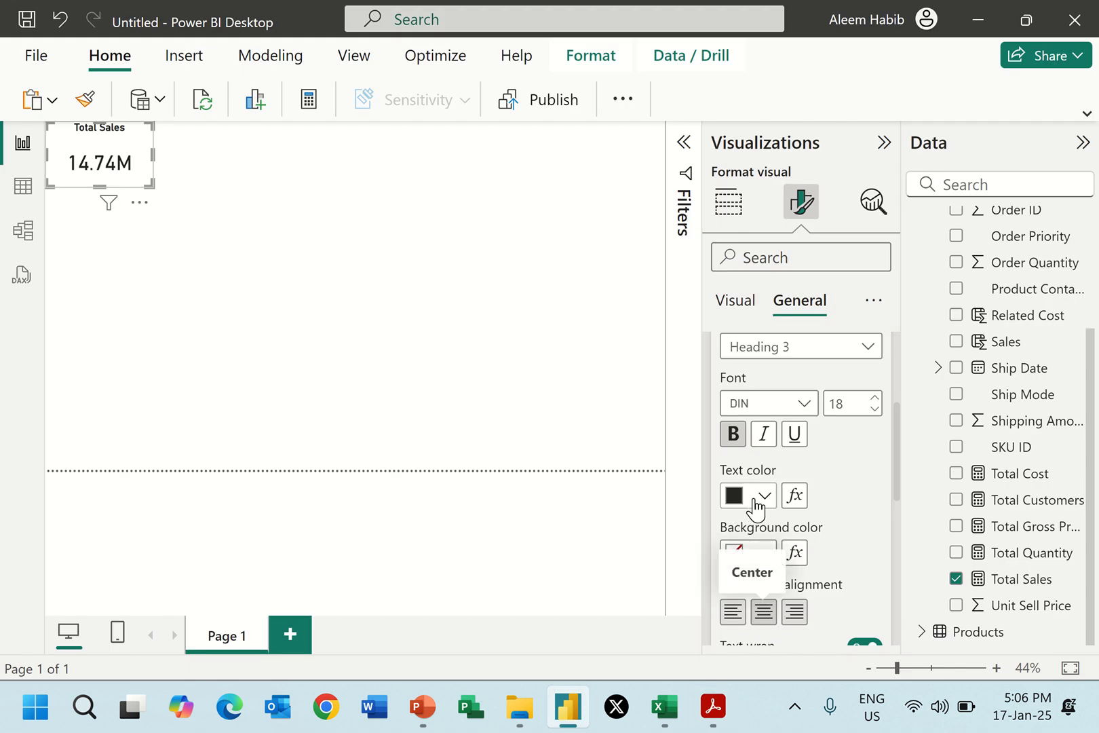
Give the card's title an orange background and white text.
click(763, 552)
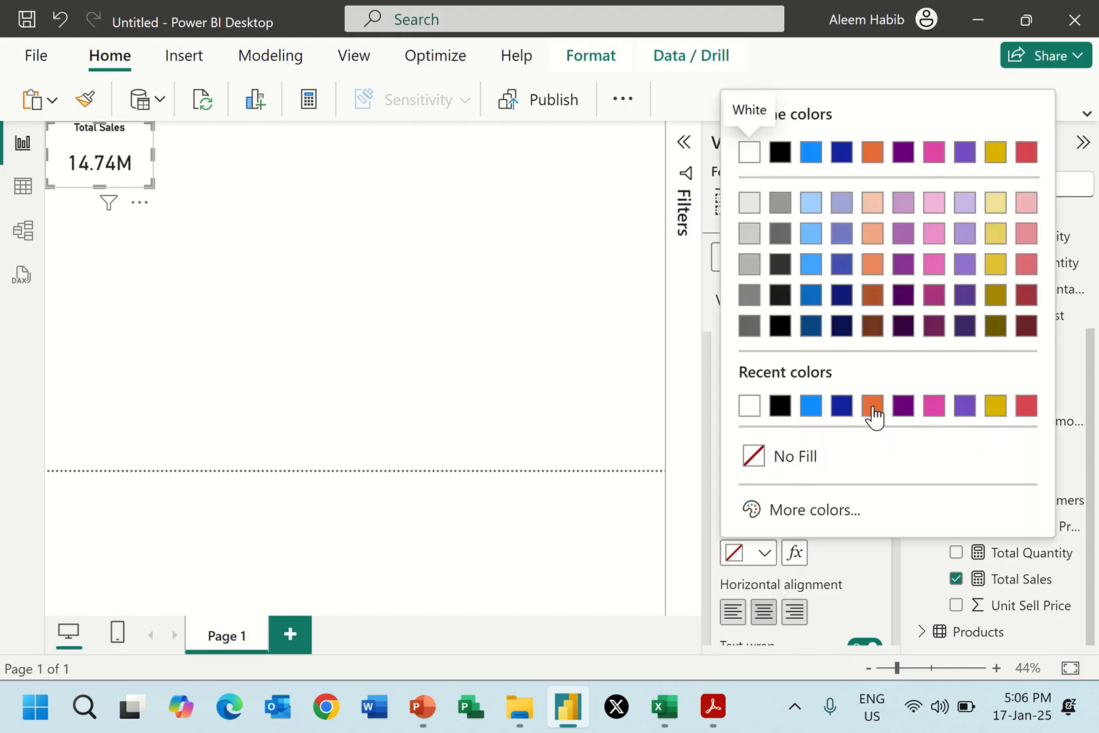
click(873, 405)
click(763, 496)
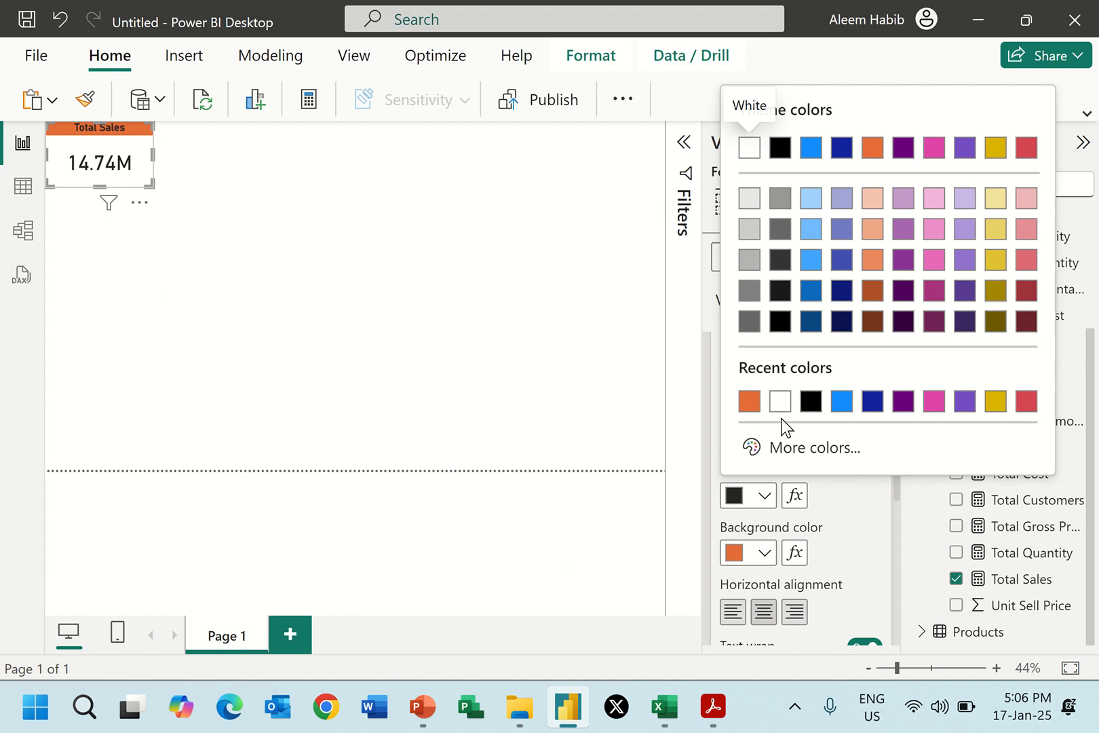
click(780, 404)
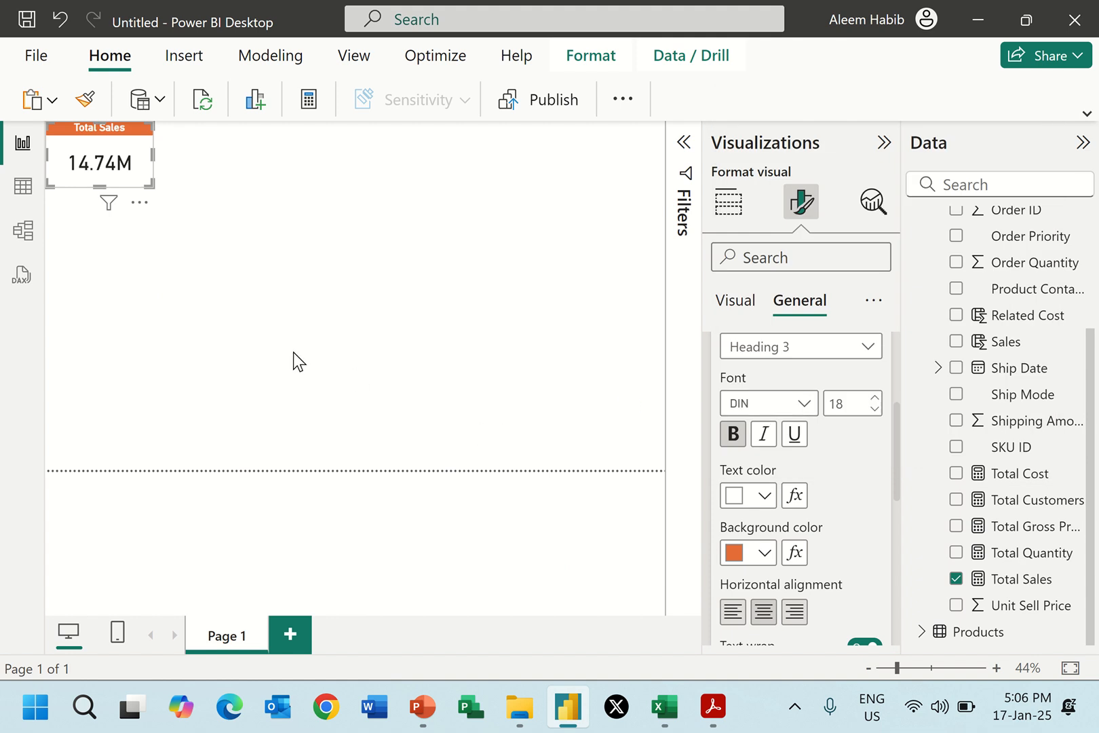
Check the card design in Report 2.pdf and fill the Total Sales card's background with the lightest grey shade of white.
key(alt+Tab)
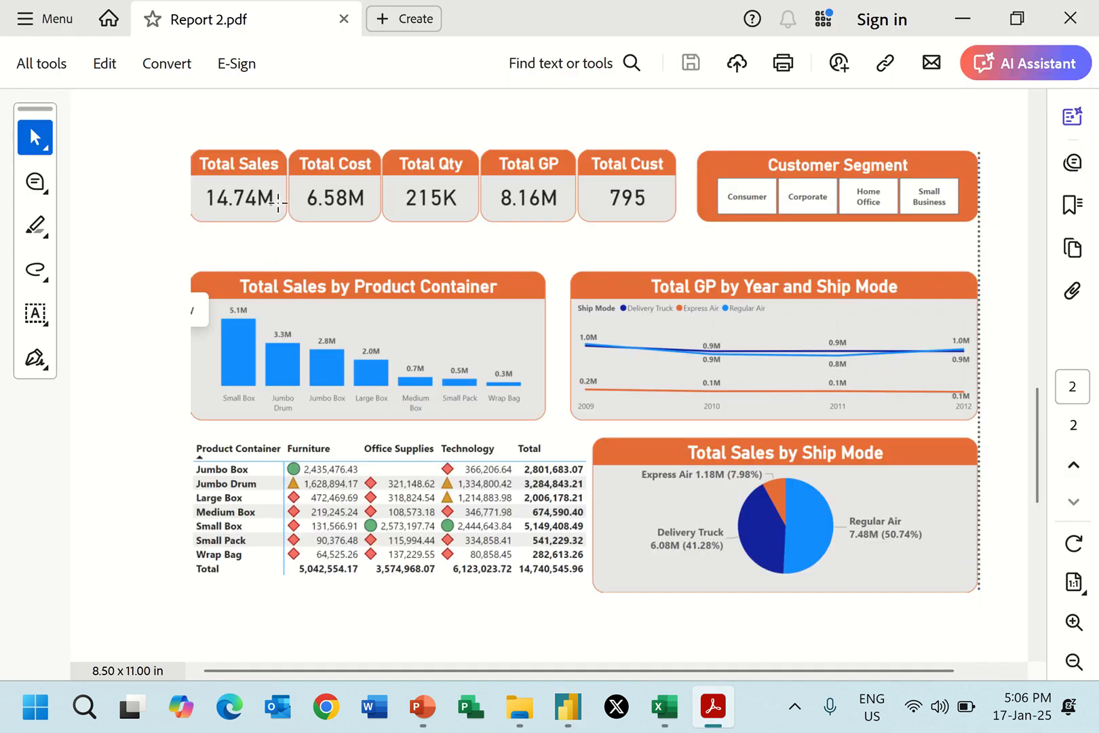
key(alt+Tab)
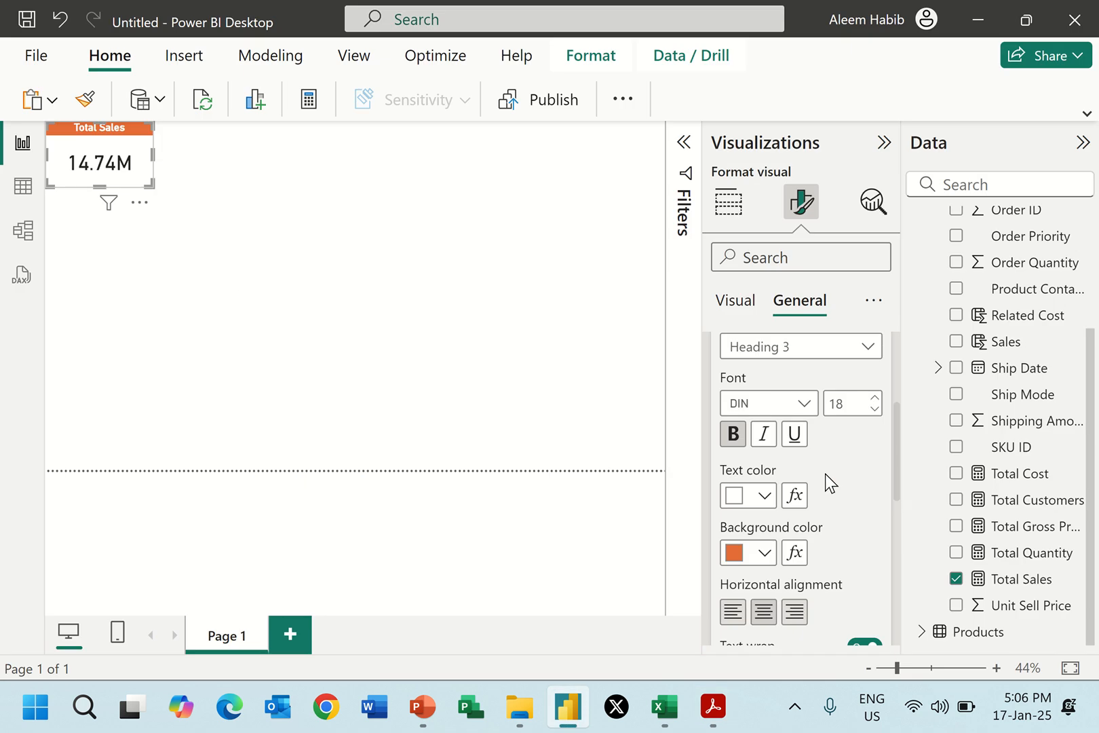
scroll(789, 412, up, 4)
click(744, 411)
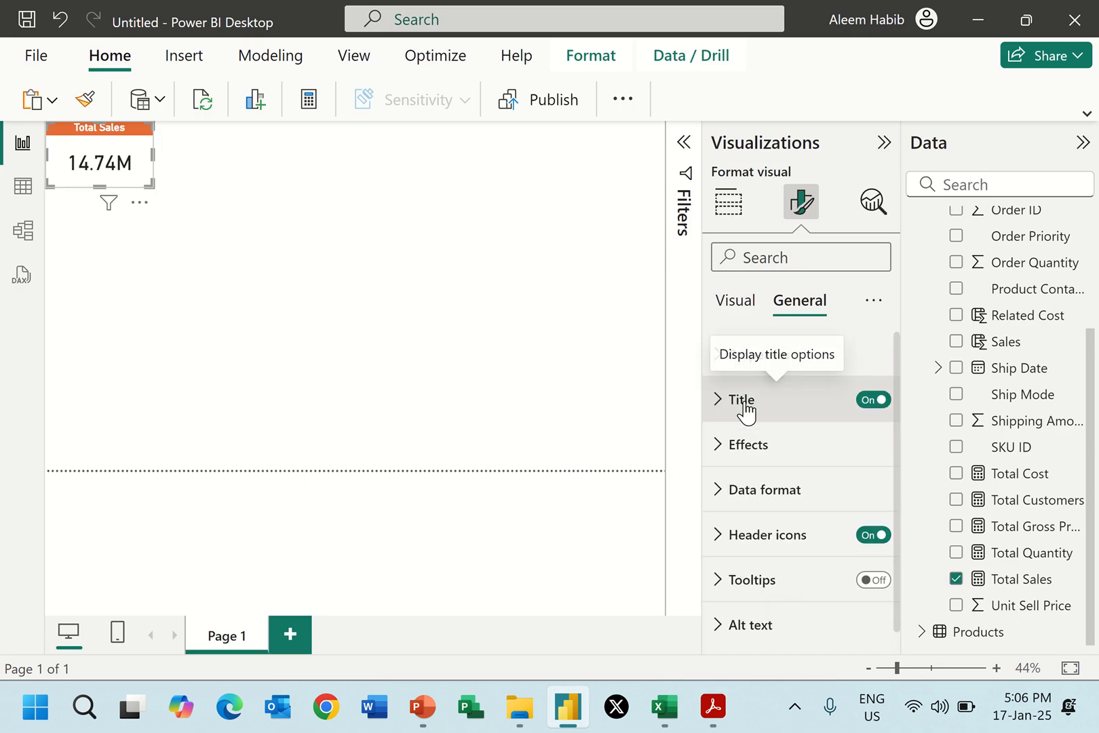
click(746, 447)
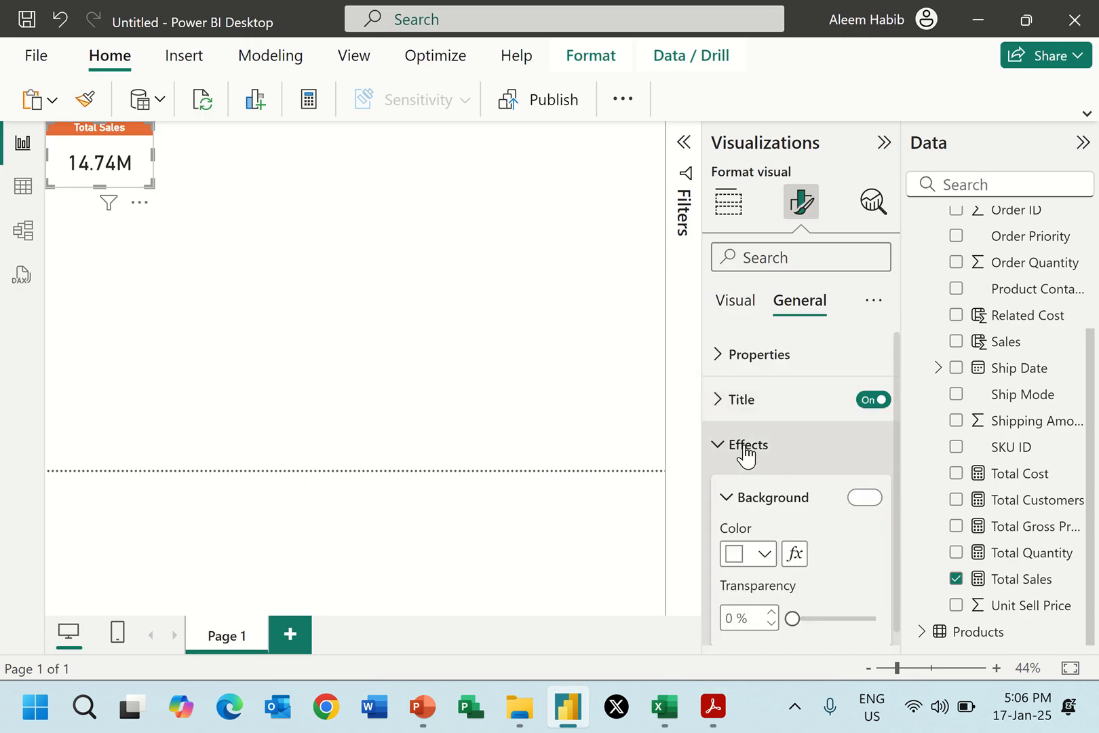
scroll(747, 454, down, 2)
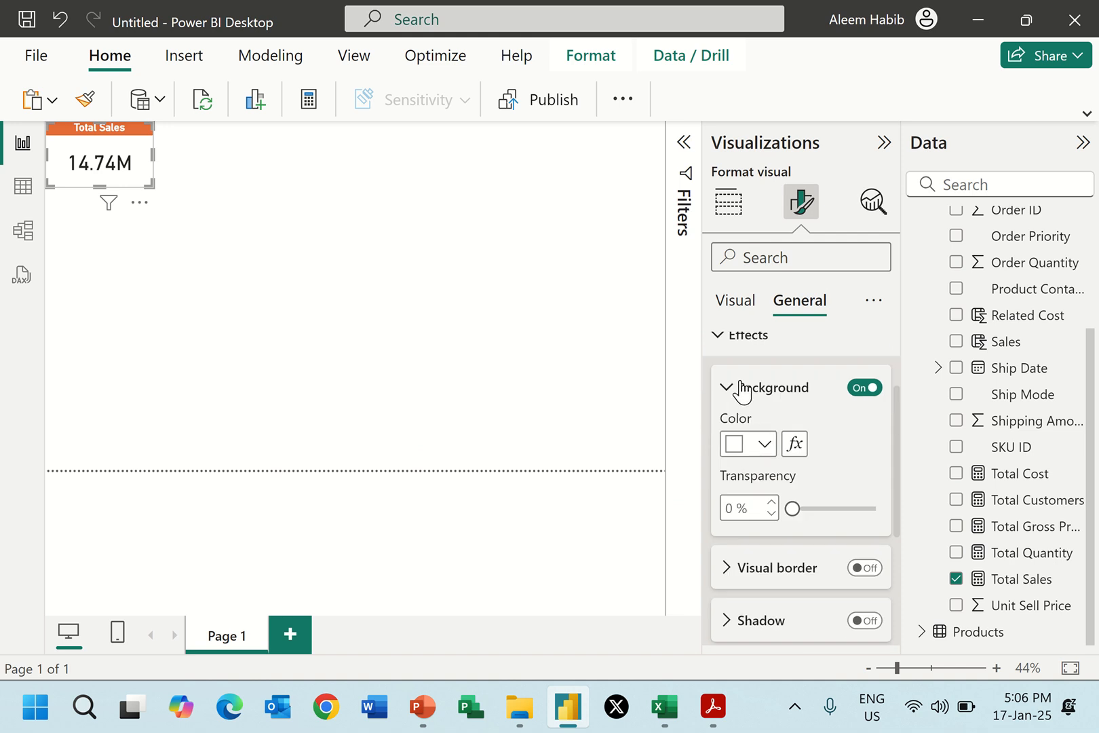
click(765, 445)
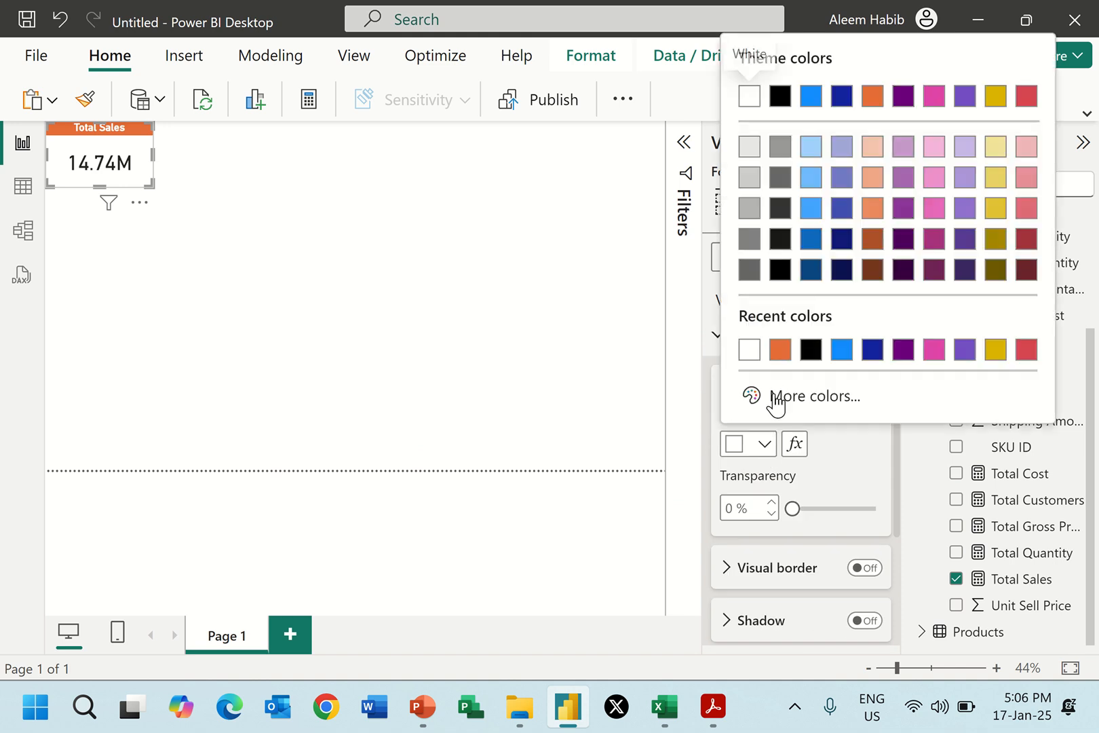
click(745, 149)
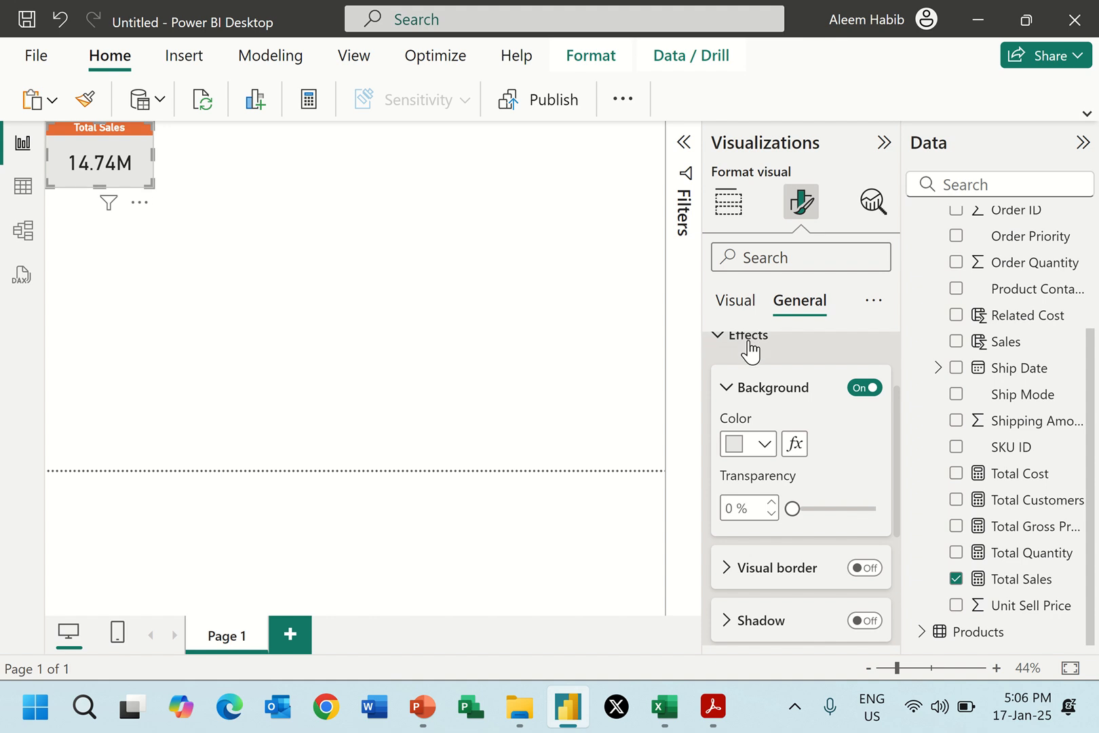
Add an orange visual border to the card, 2 px wide with 10 px rounded corners, and deselect the card.
scroll(803, 484, down, 2)
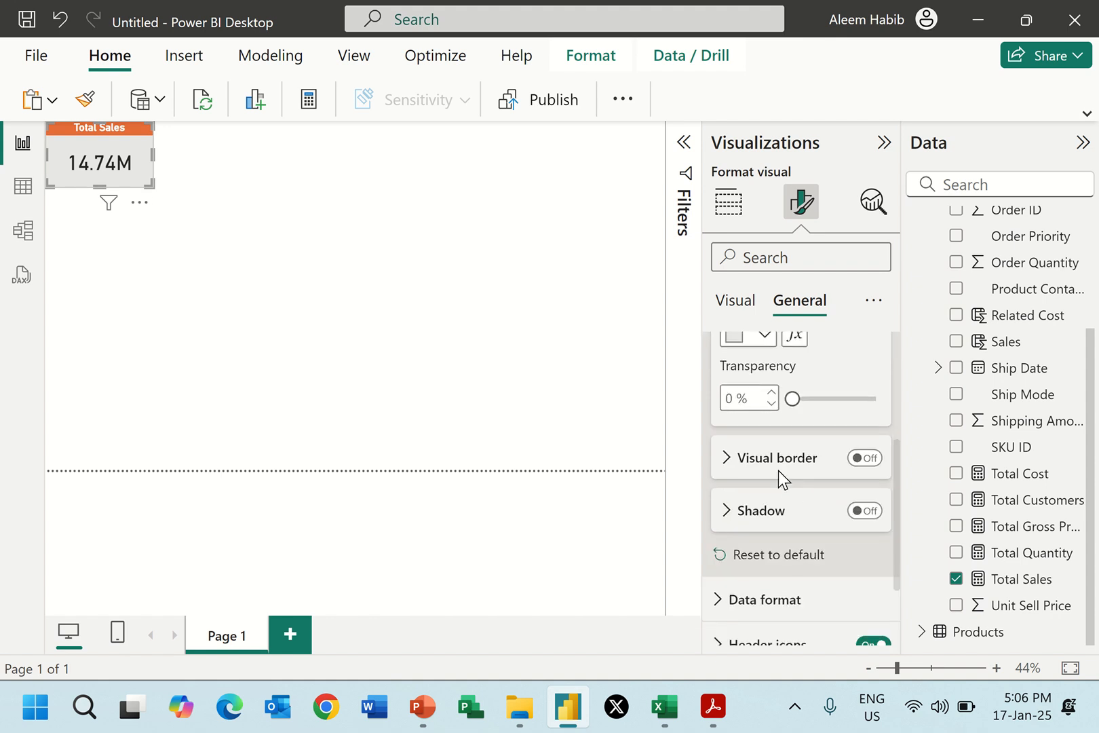
click(865, 458)
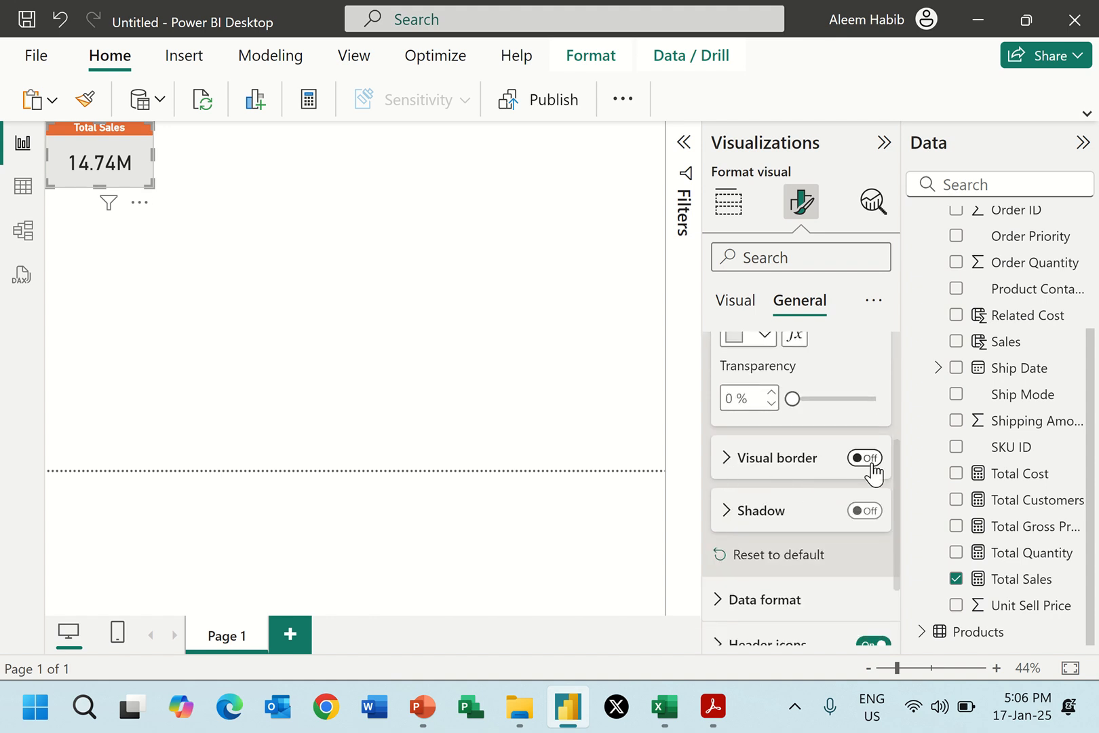
click(728, 461)
click(761, 514)
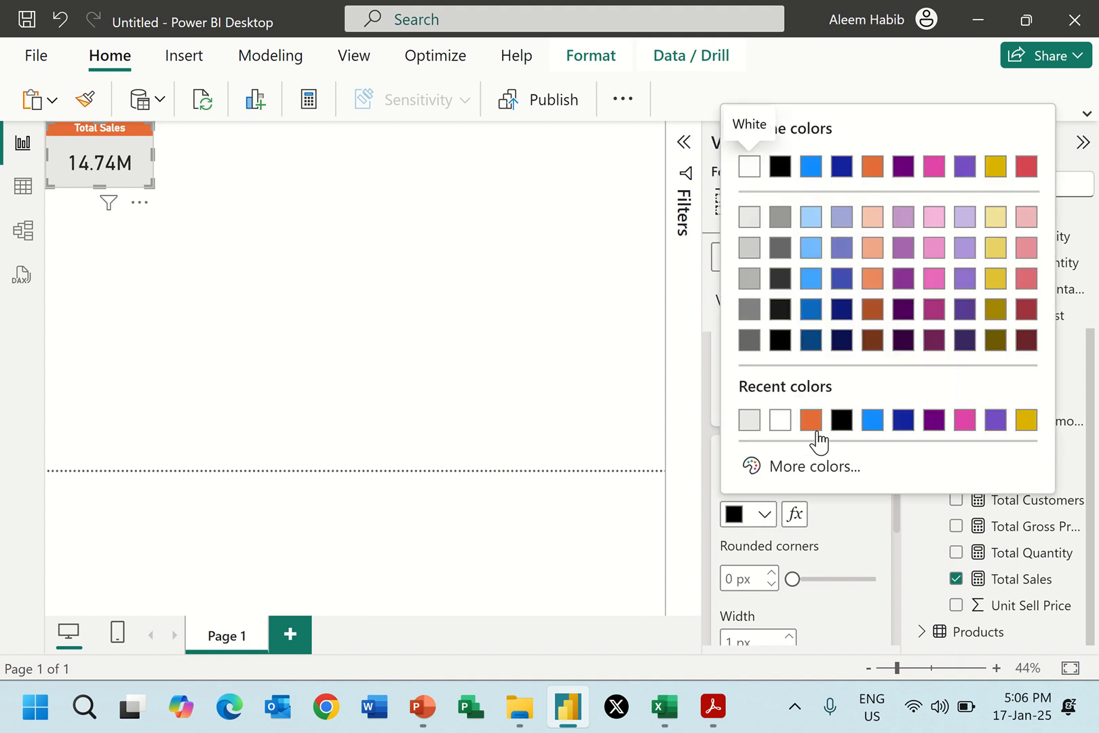
click(810, 426)
scroll(782, 526, down, 2)
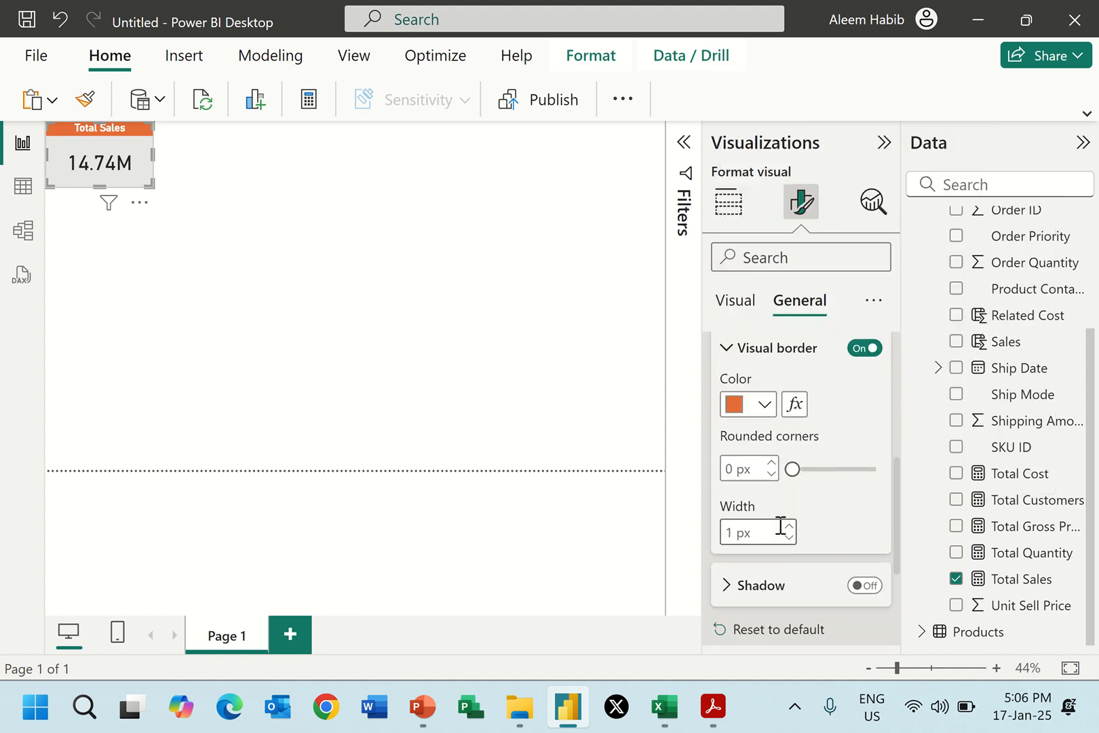
double_click(735, 534)
text(2)
double_click(729, 469)
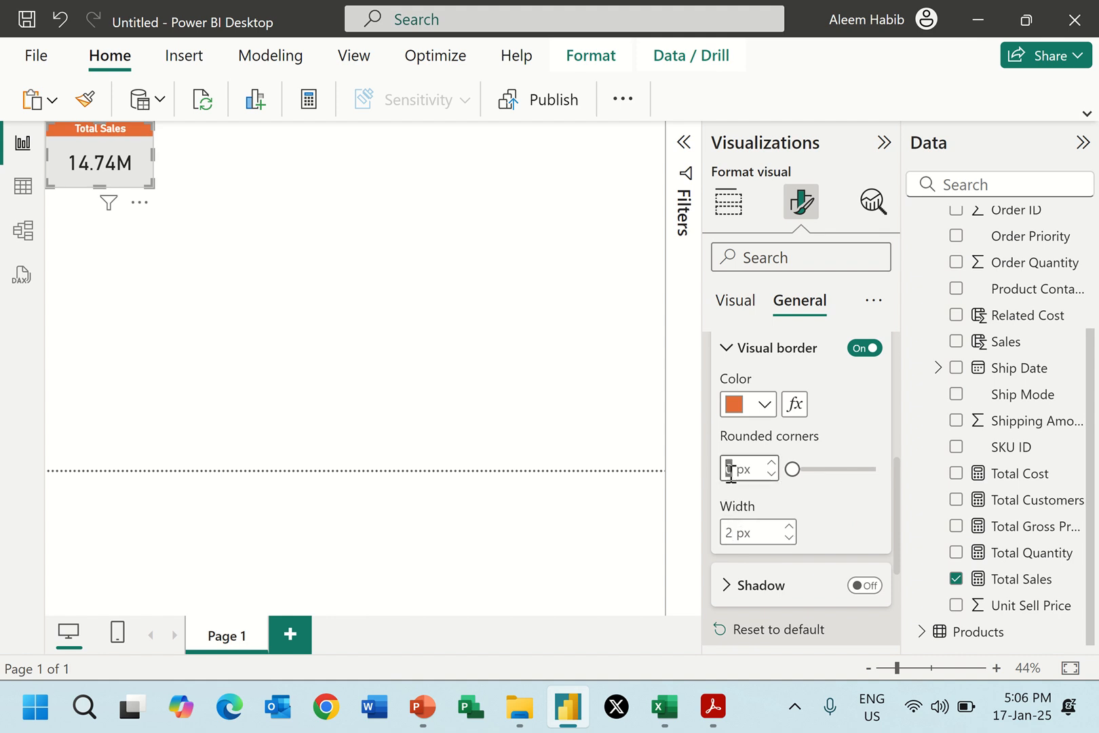
text(10)
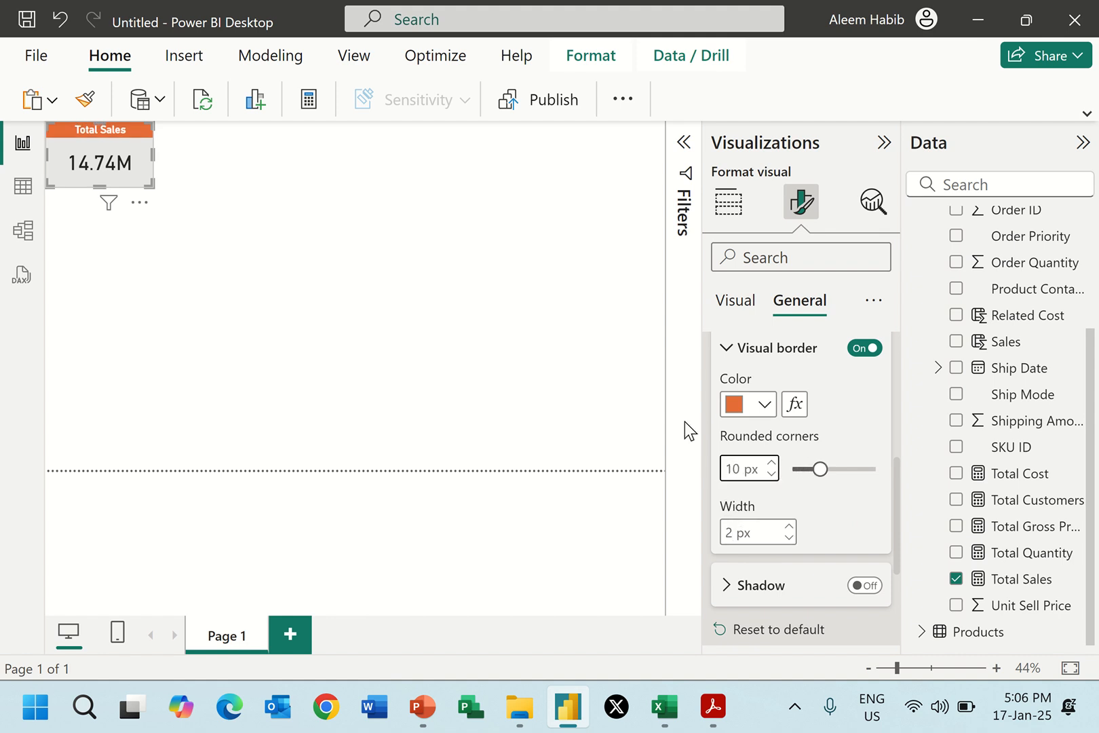
click(178, 166)
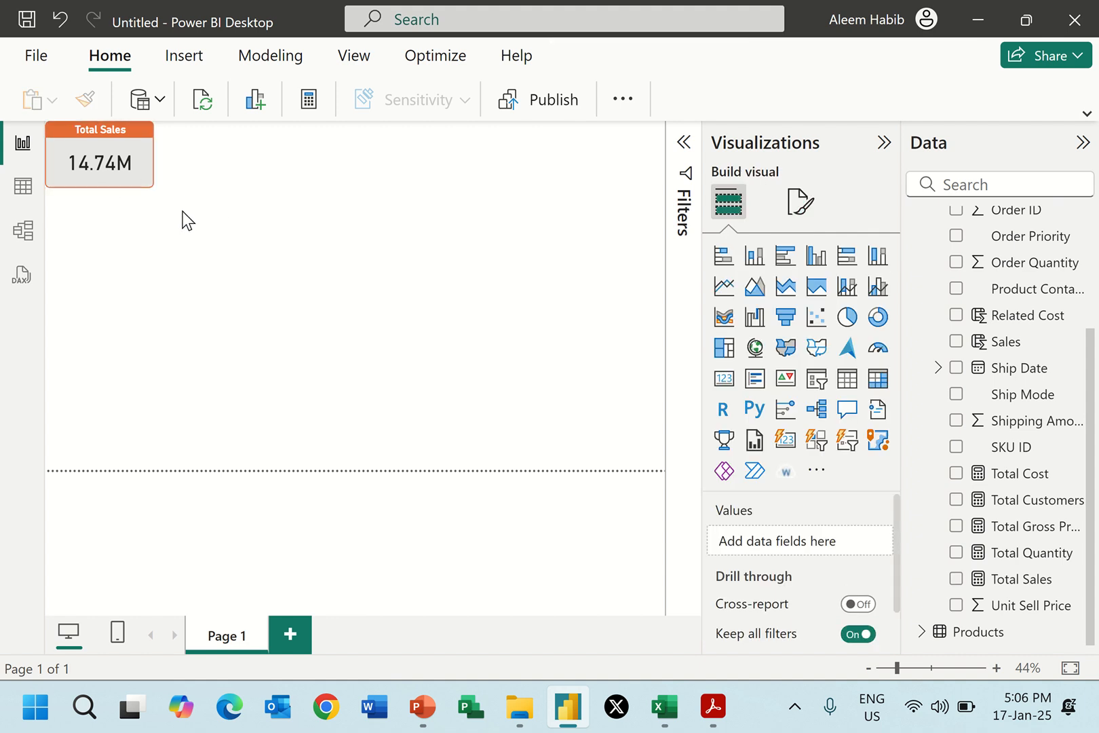
Shrink the Total Sales card in width and height and compare it with the cards in Report 2.pdf.
click(147, 163)
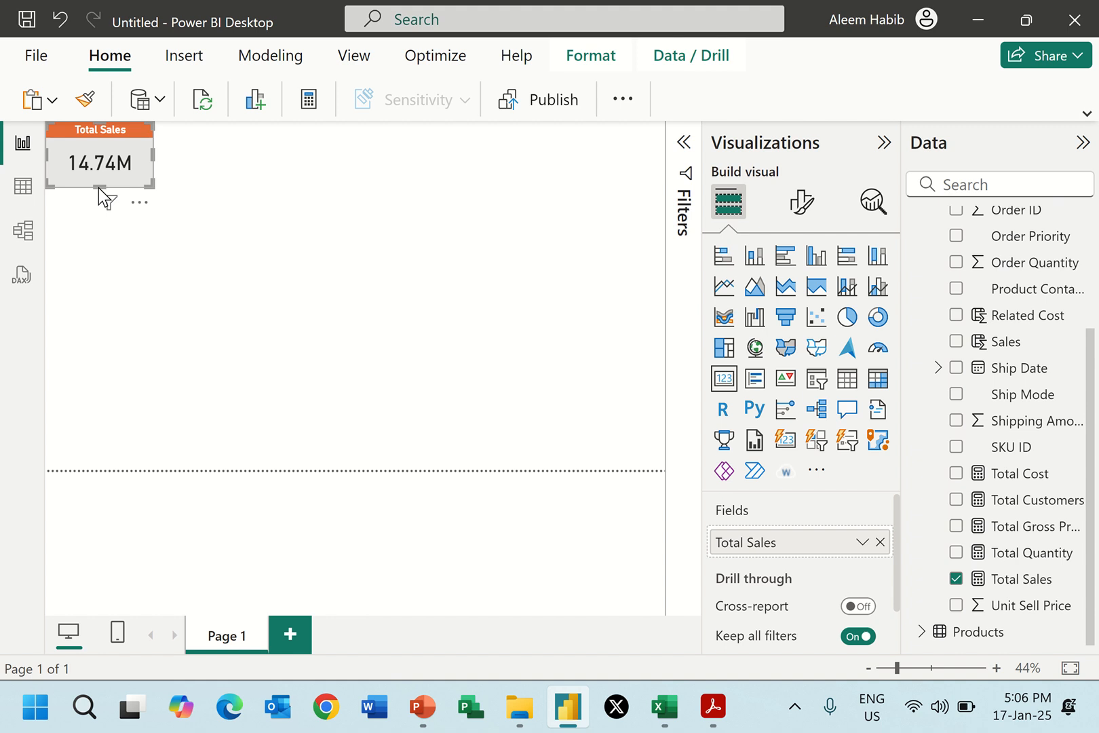
drag(101, 184, 139, 158)
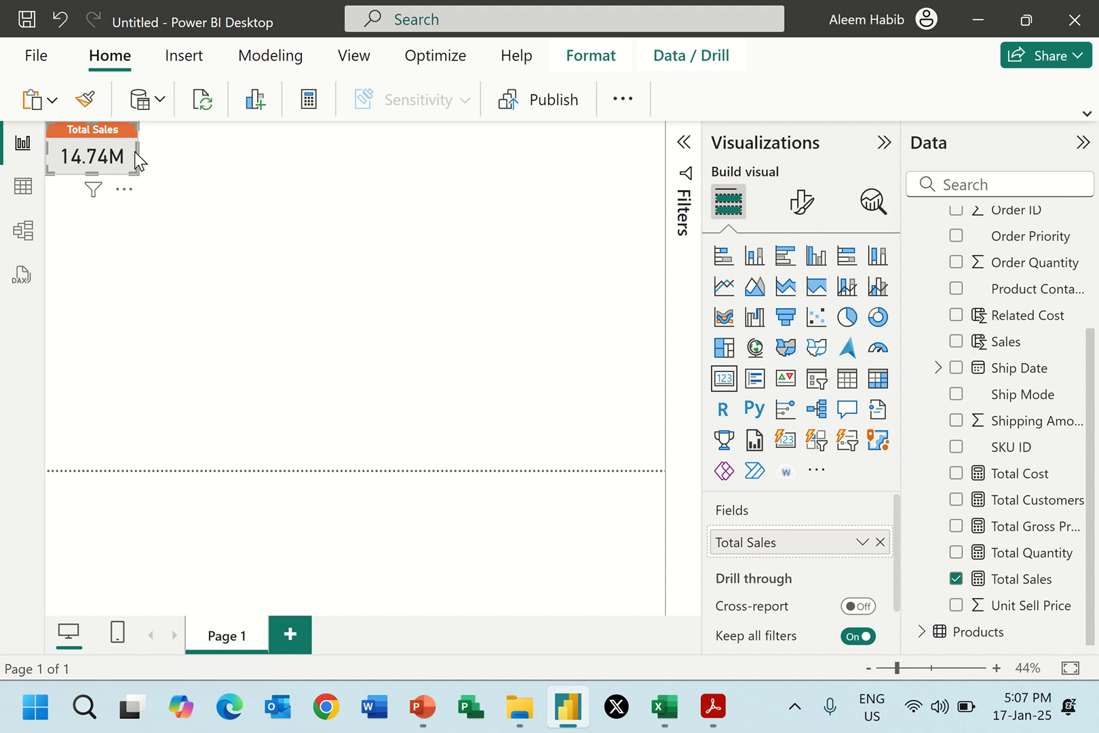
click(175, 151)
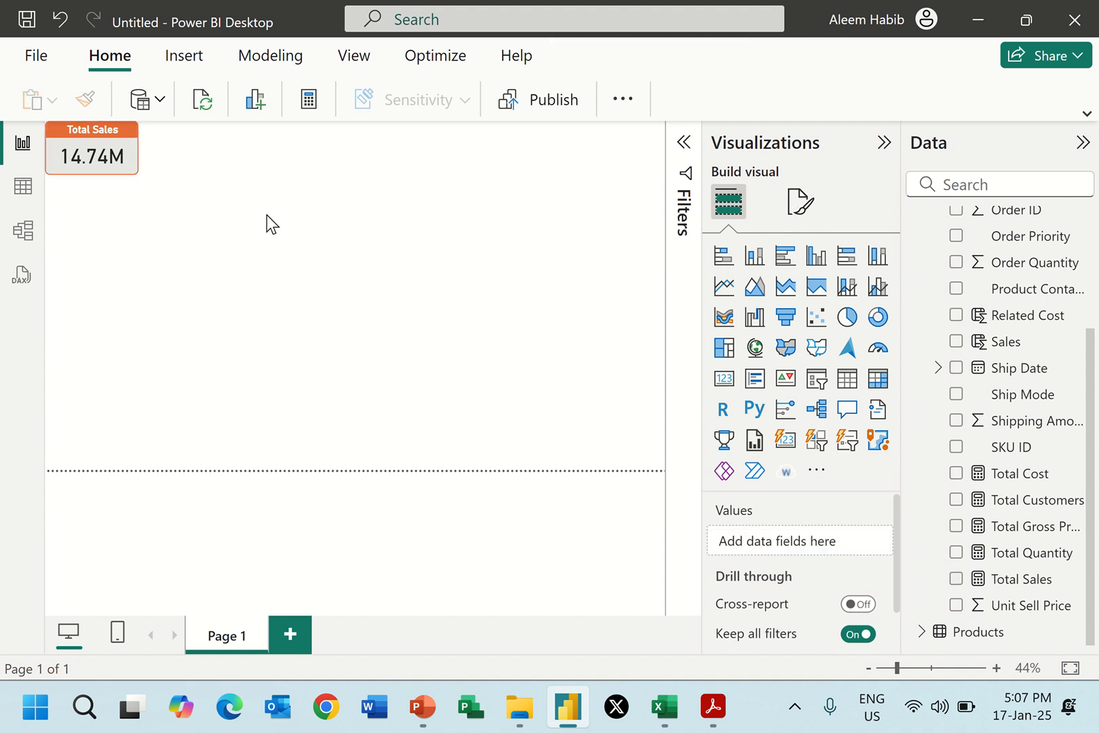
key(alt+Tab)
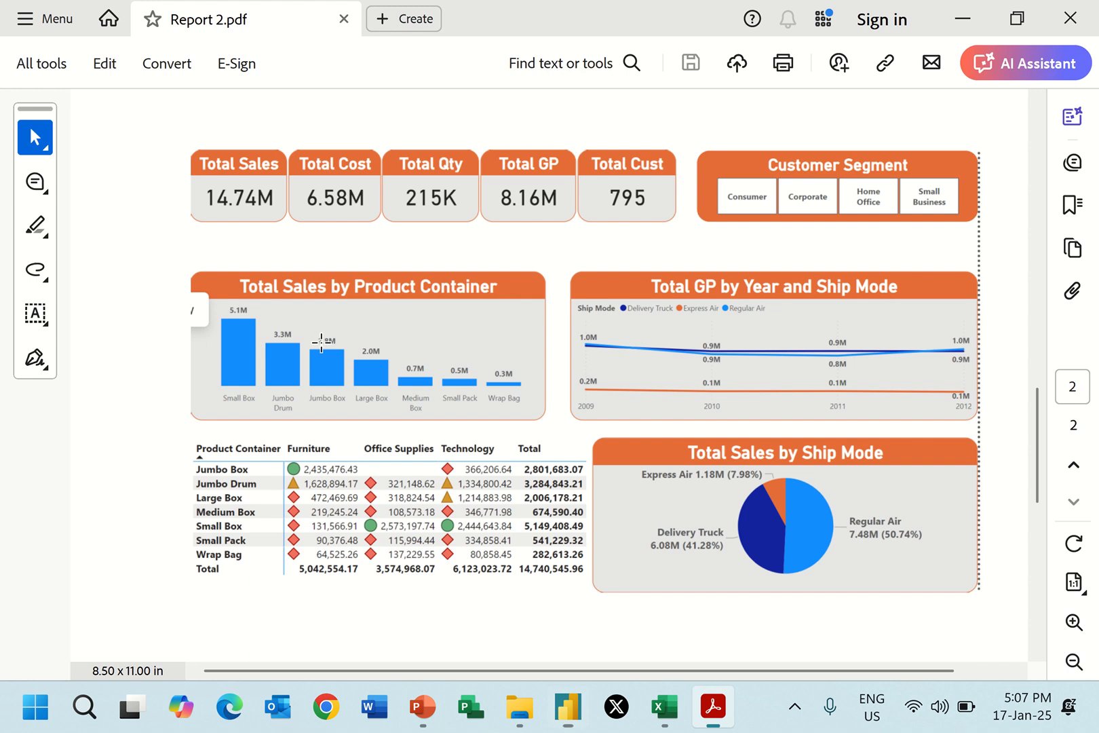
key(alt+Tab)
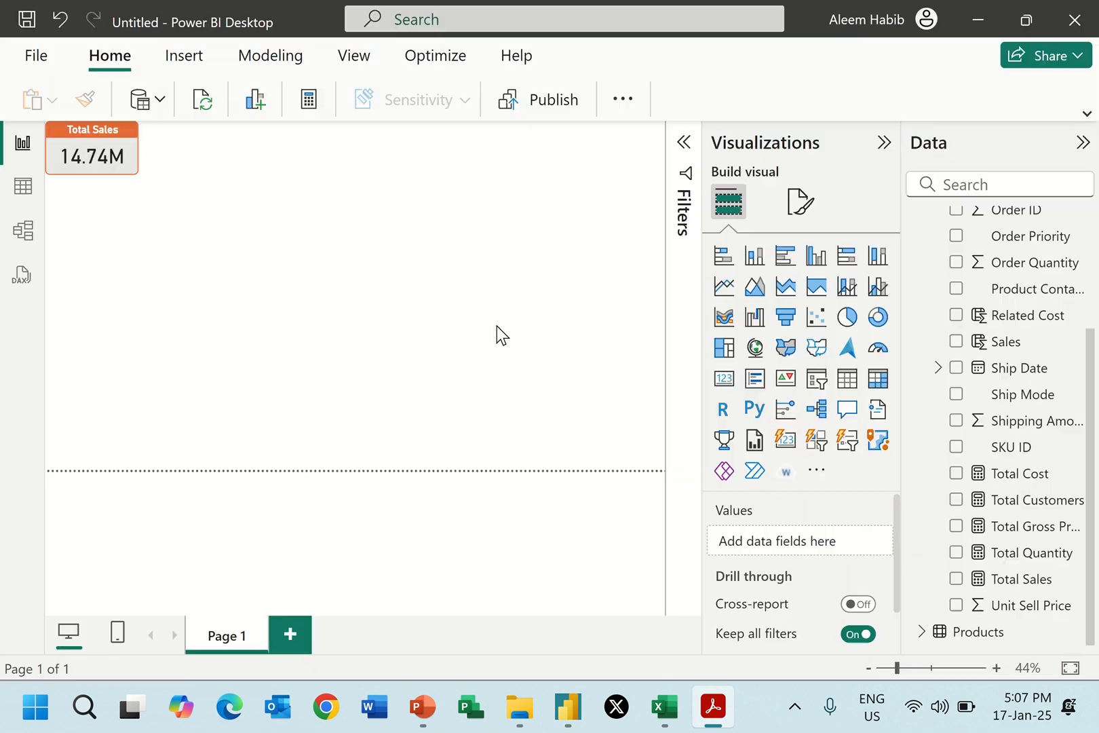
Collapse the Data pane to enlarge the canvas and make the Total Sales card slightly narrower.
click(1082, 143)
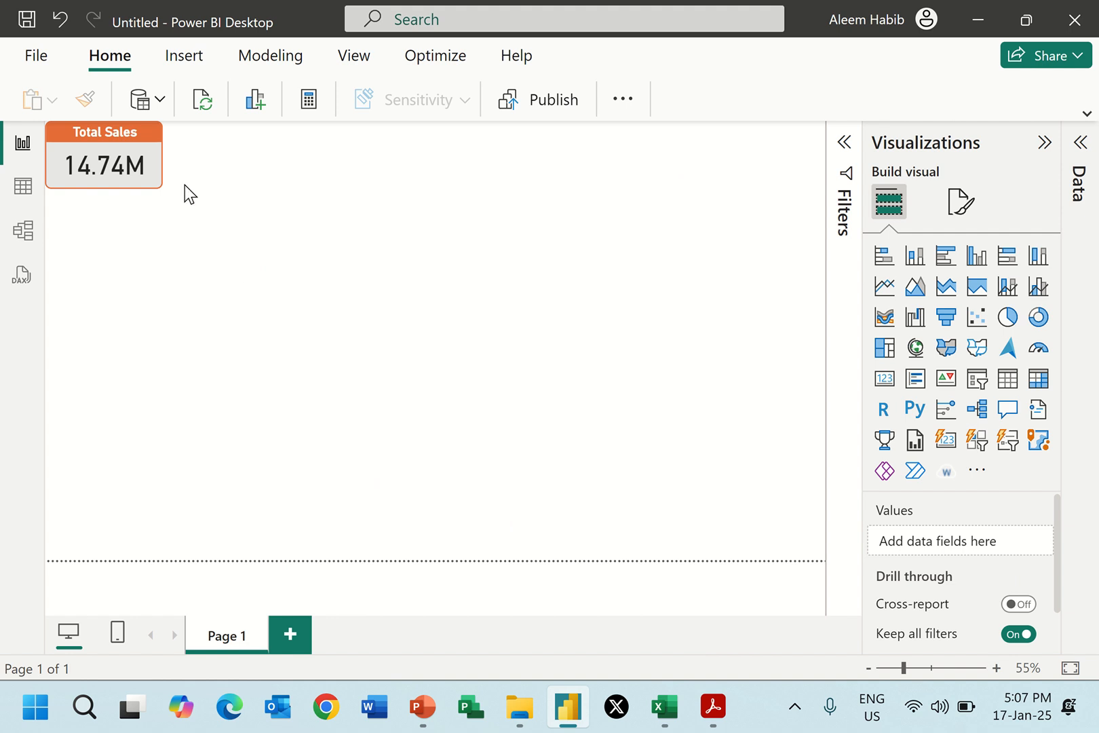
click(150, 152)
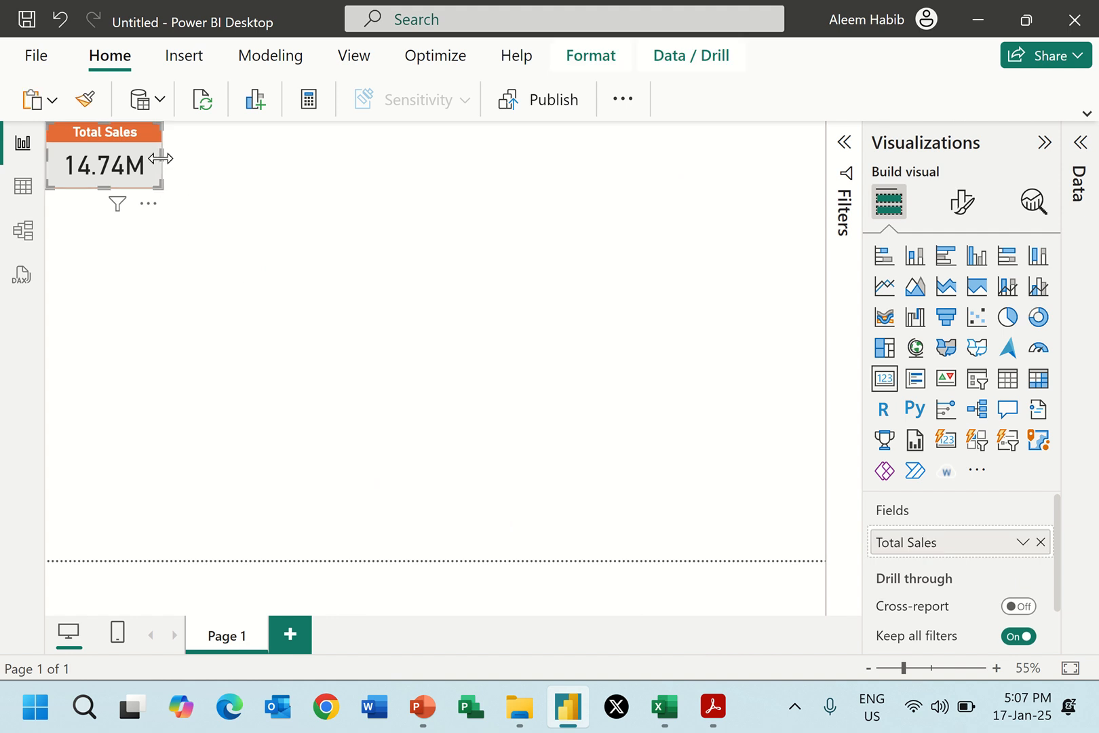
drag(161, 163, 148, 161)
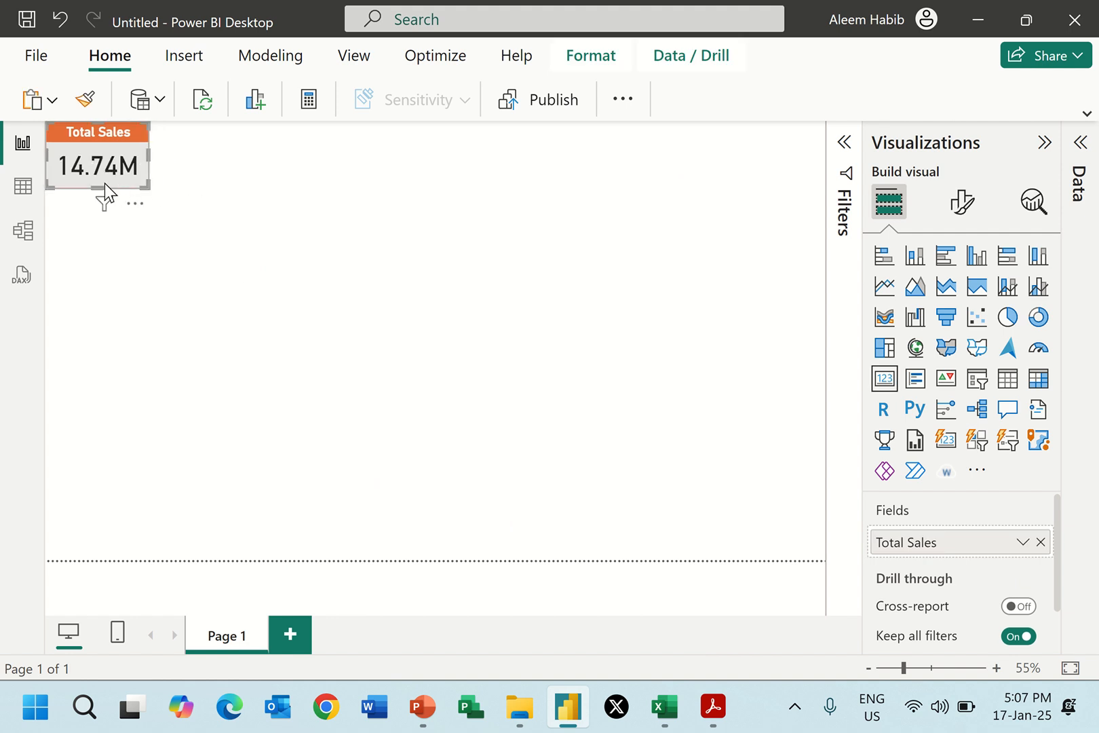
Set the font size of the Total Sales card's callout value to 28.
click(960, 210)
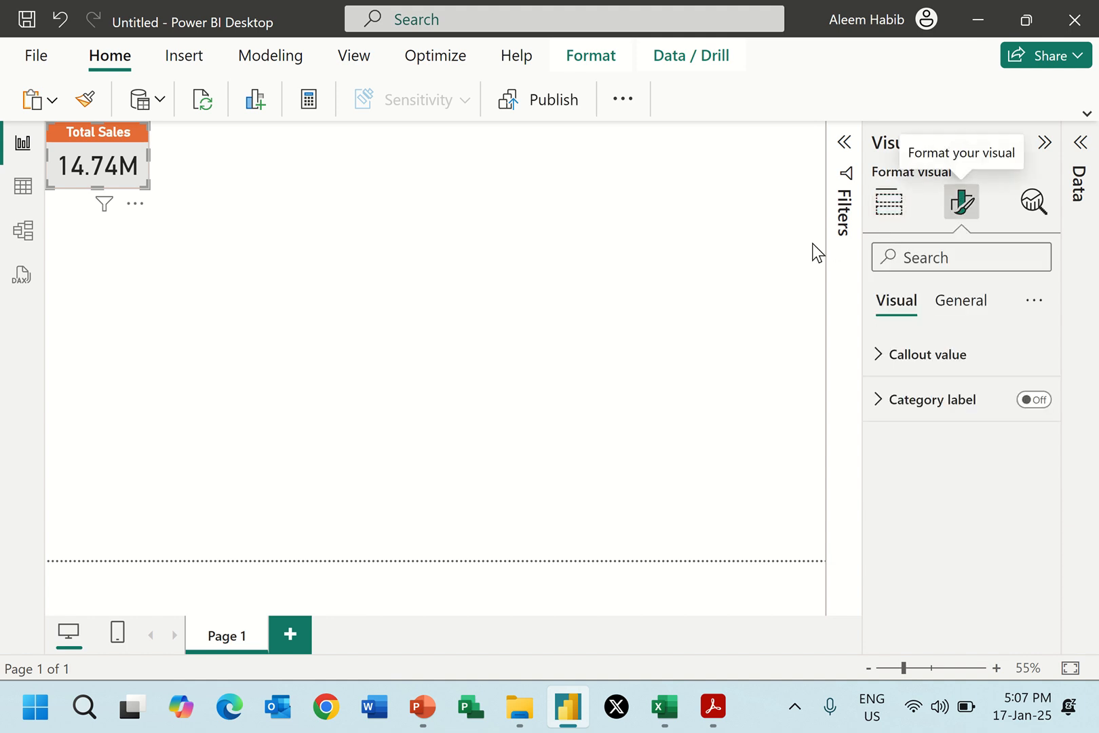
click(926, 354)
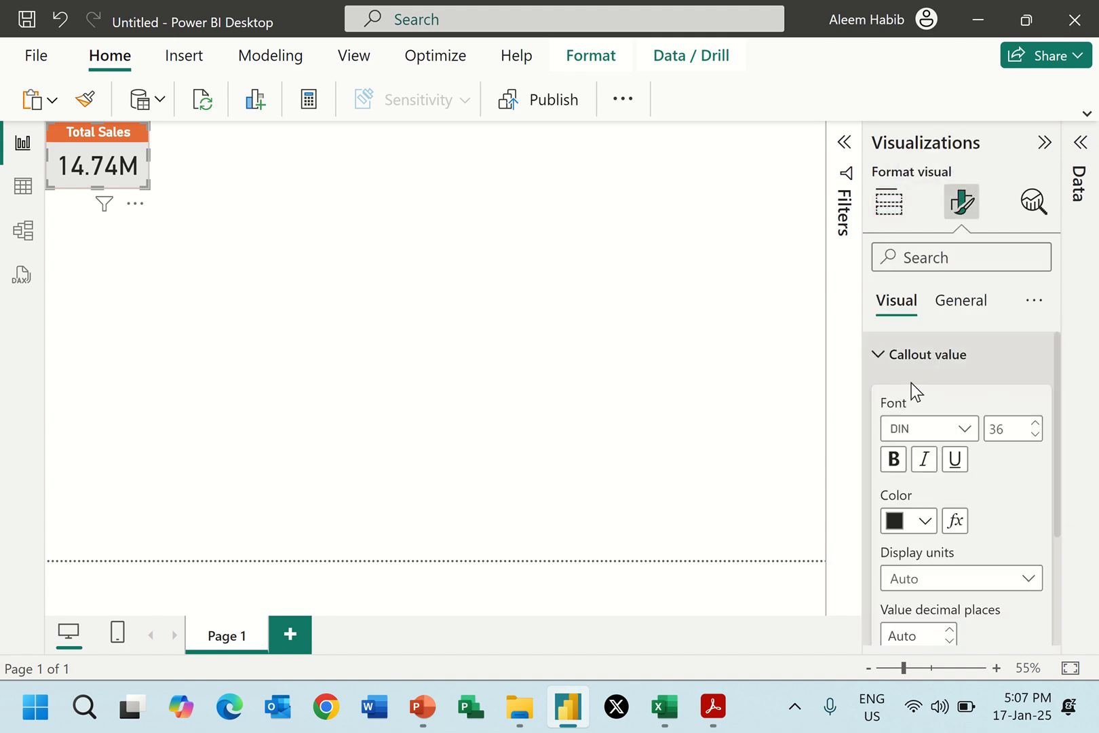
double_click(1011, 433)
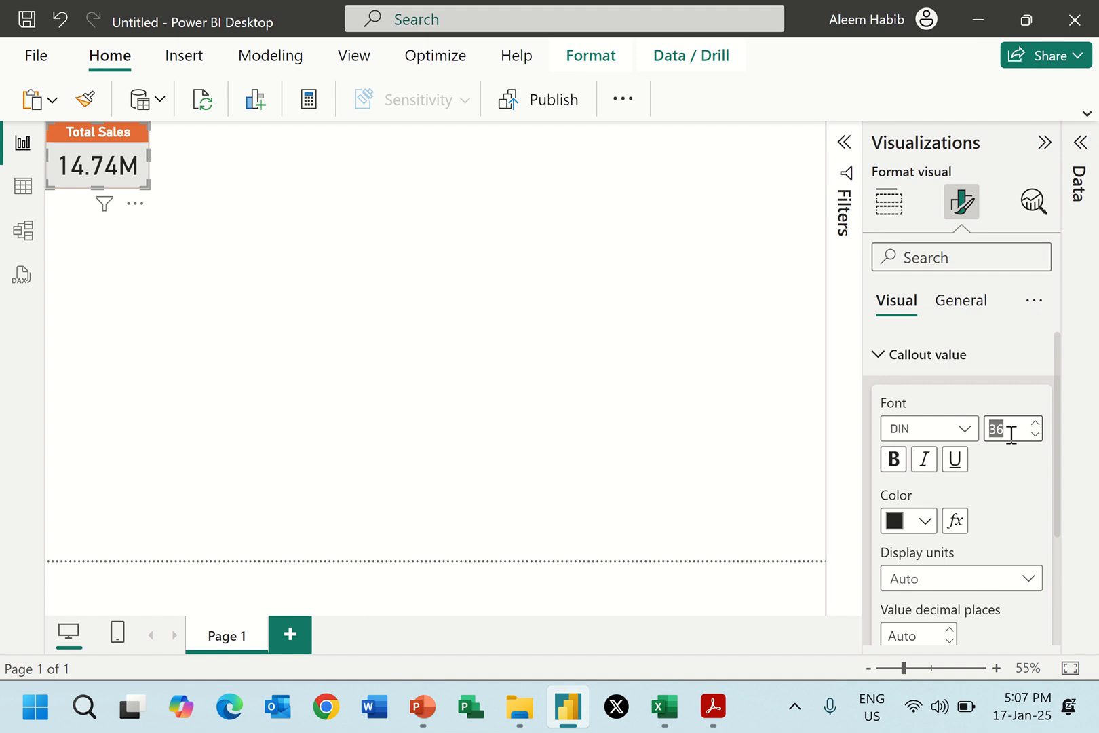
text(28)
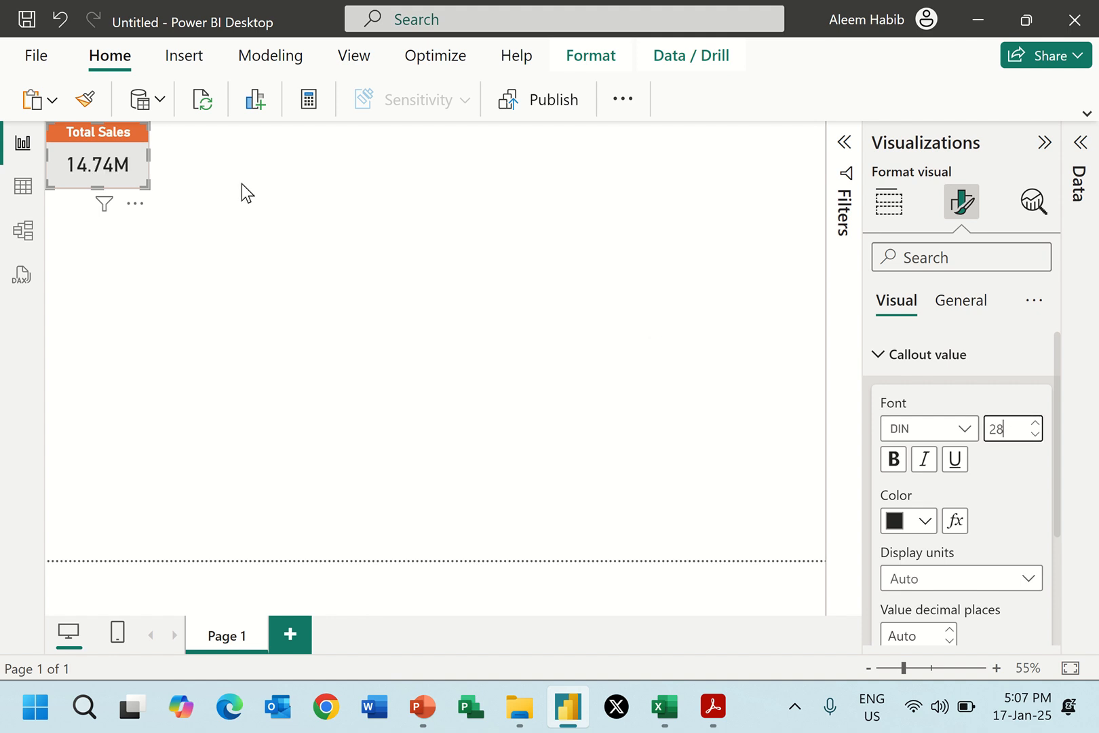
Reduce the Total Sales card's height slightly and deselect the card.
click(163, 200)
click(97, 184)
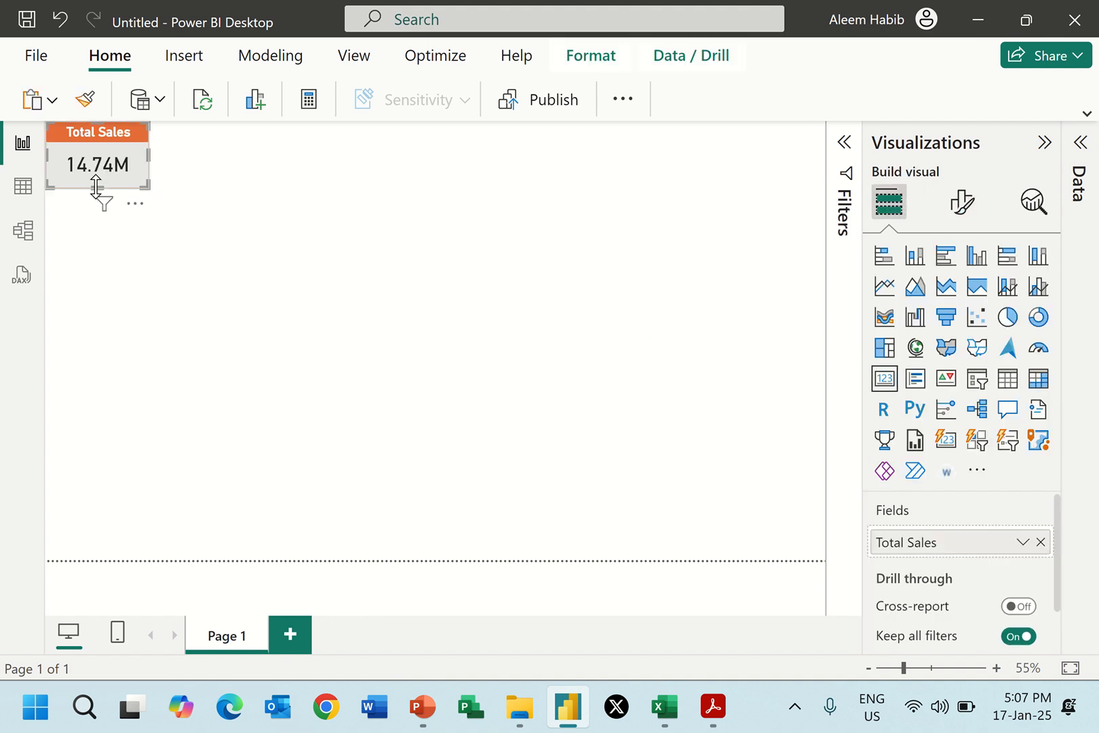
drag(96, 182, 96, 174)
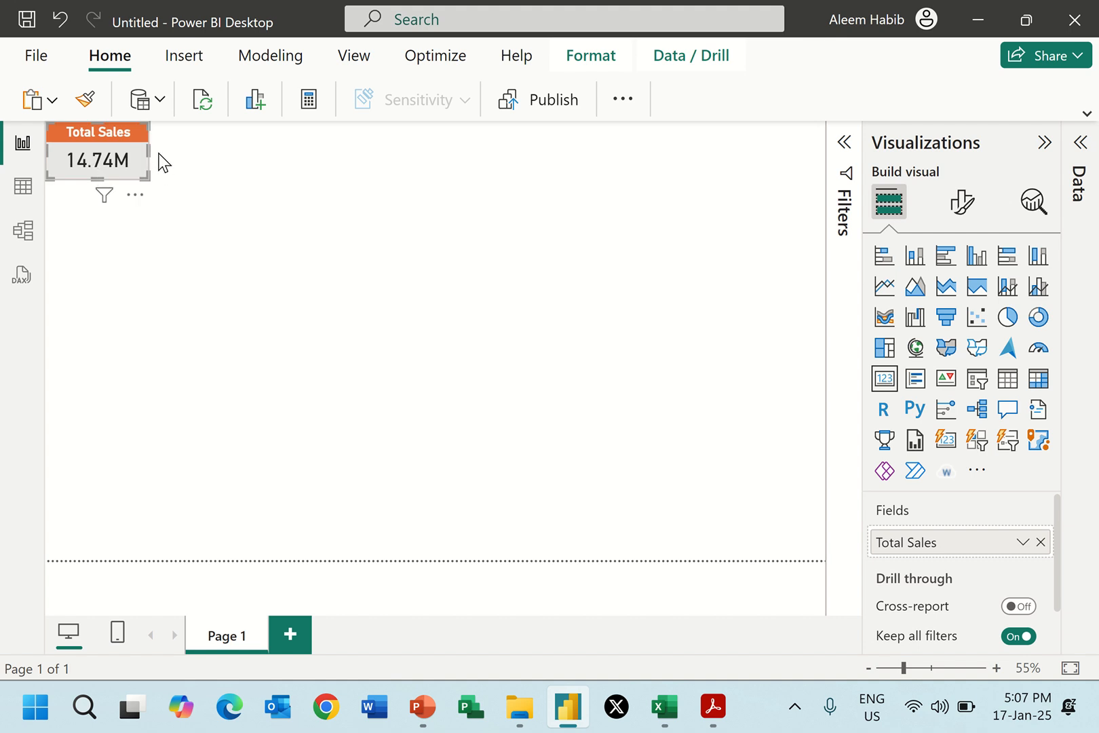
click(198, 159)
Duplicate the Total Sales card and place the copy directly beside the original, aligned with its top edge.
click(143, 155)
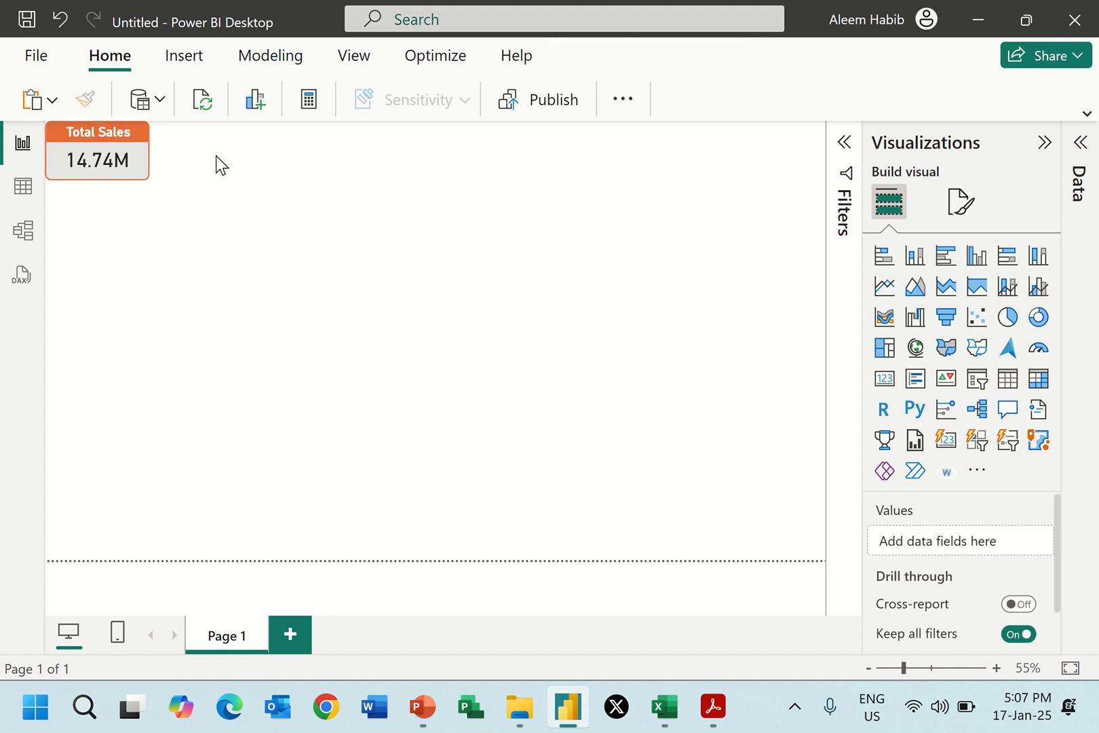
key(ctrl+v)
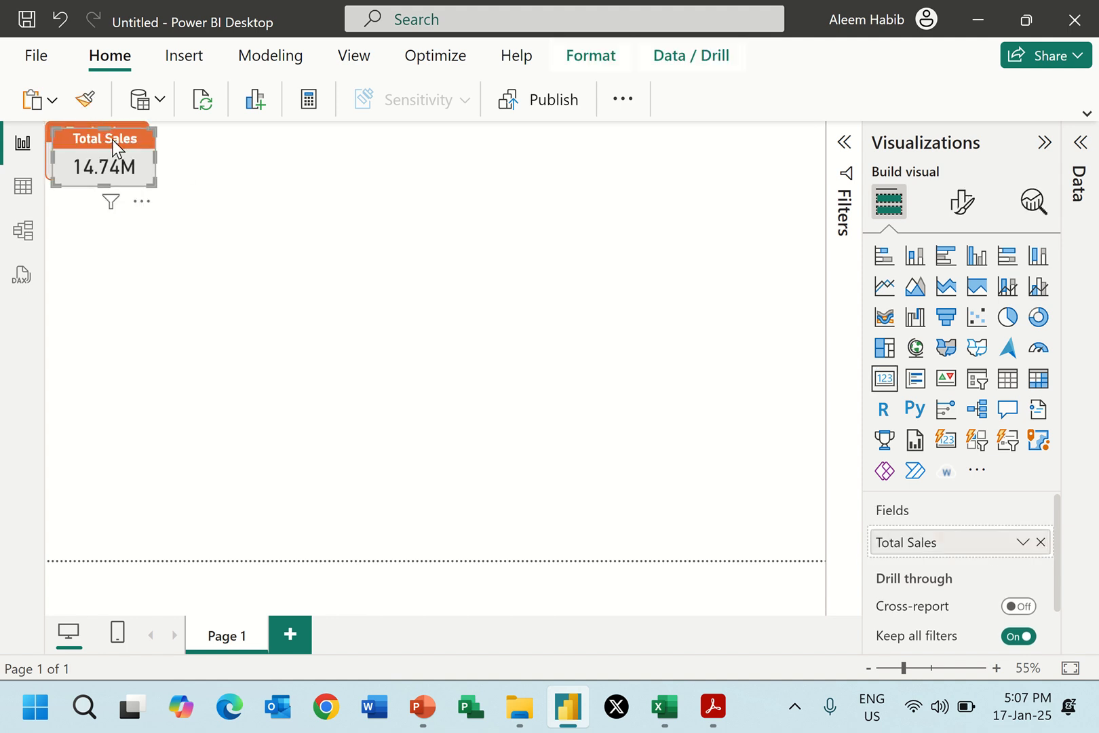
drag(112, 140, 216, 137)
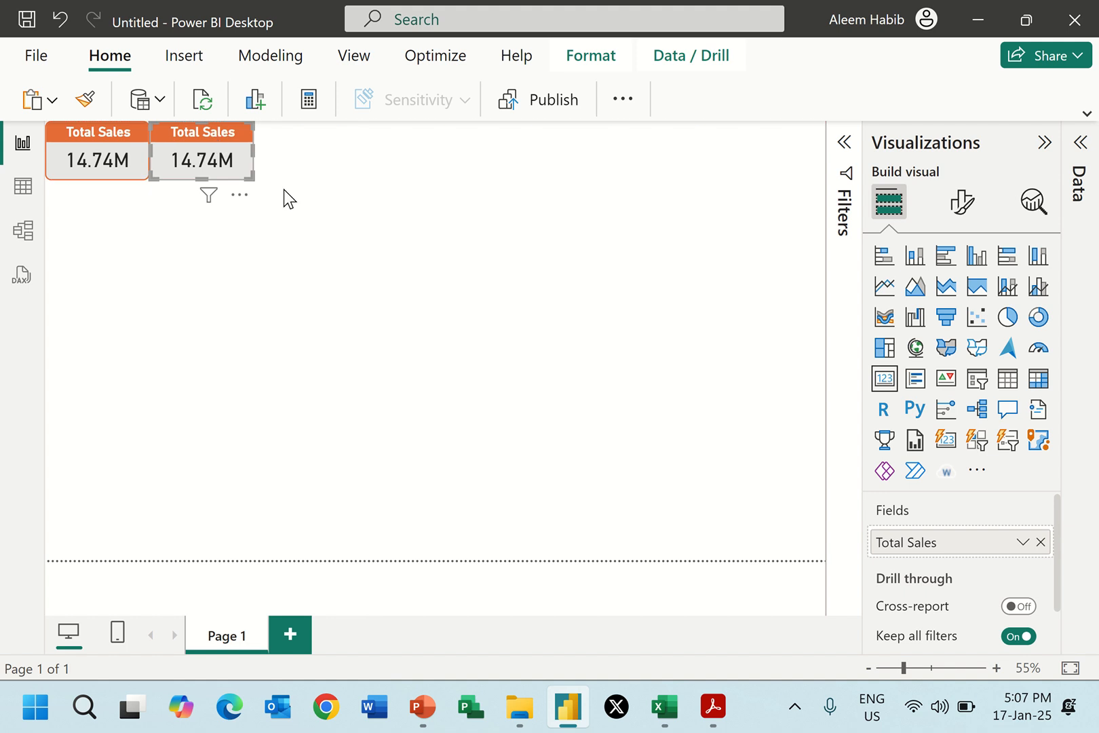
Replace the Total Sales field in the copied card with the Total Quantity measure from the Orders table.
click(1041, 546)
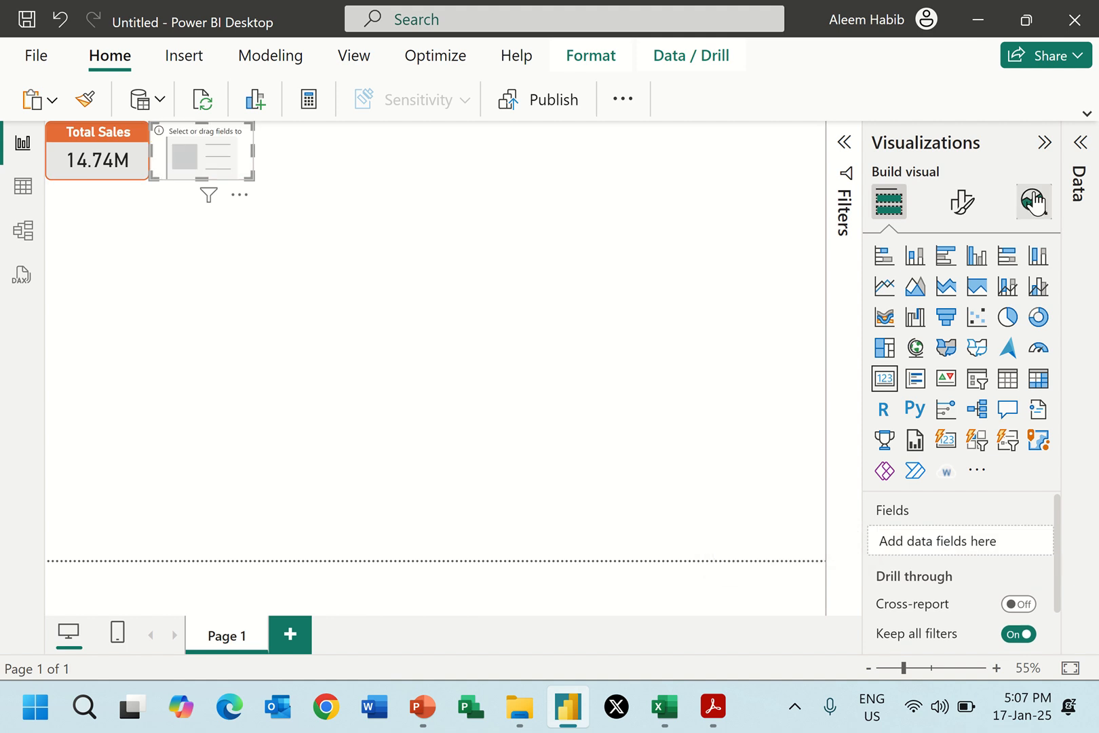
click(1080, 144)
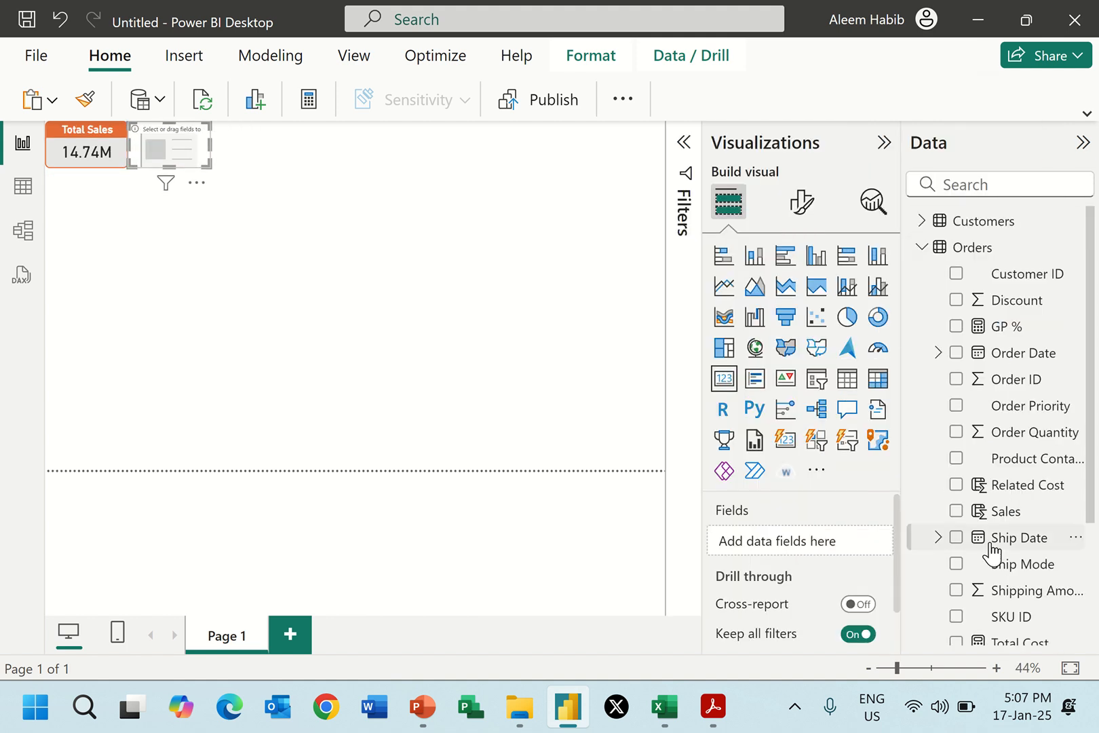
scroll(987, 556, down, 3)
click(956, 552)
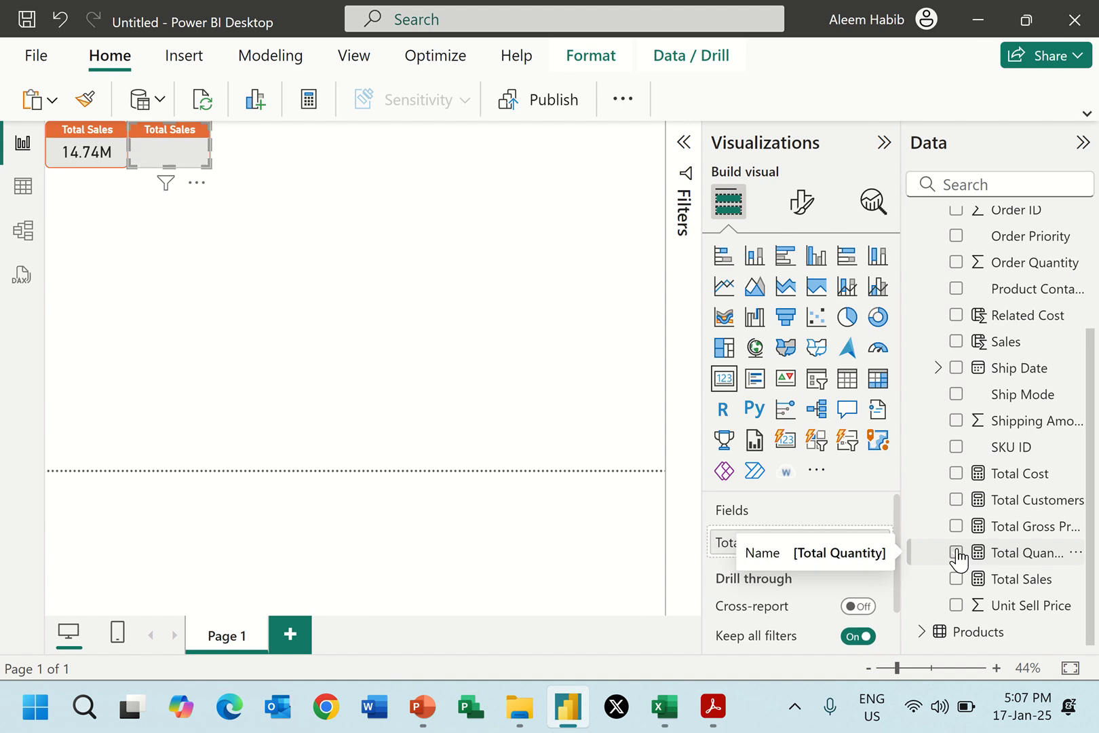
click(245, 168)
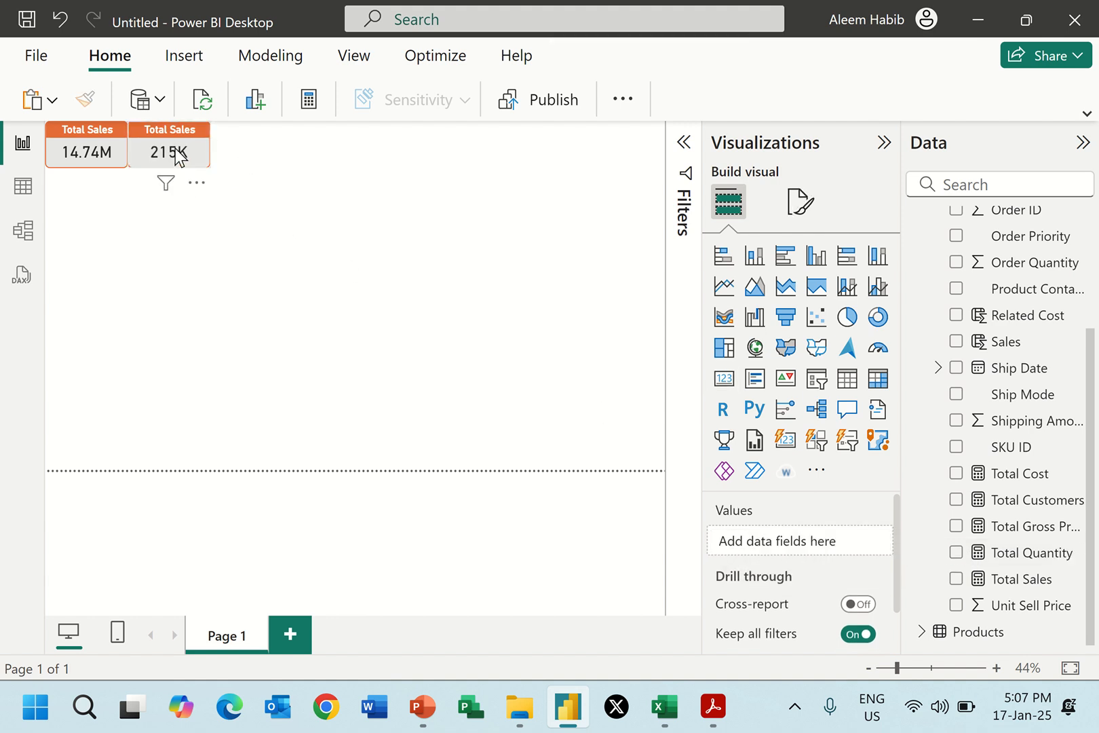
Change the second card's title text to Total Quantity.
click(171, 130)
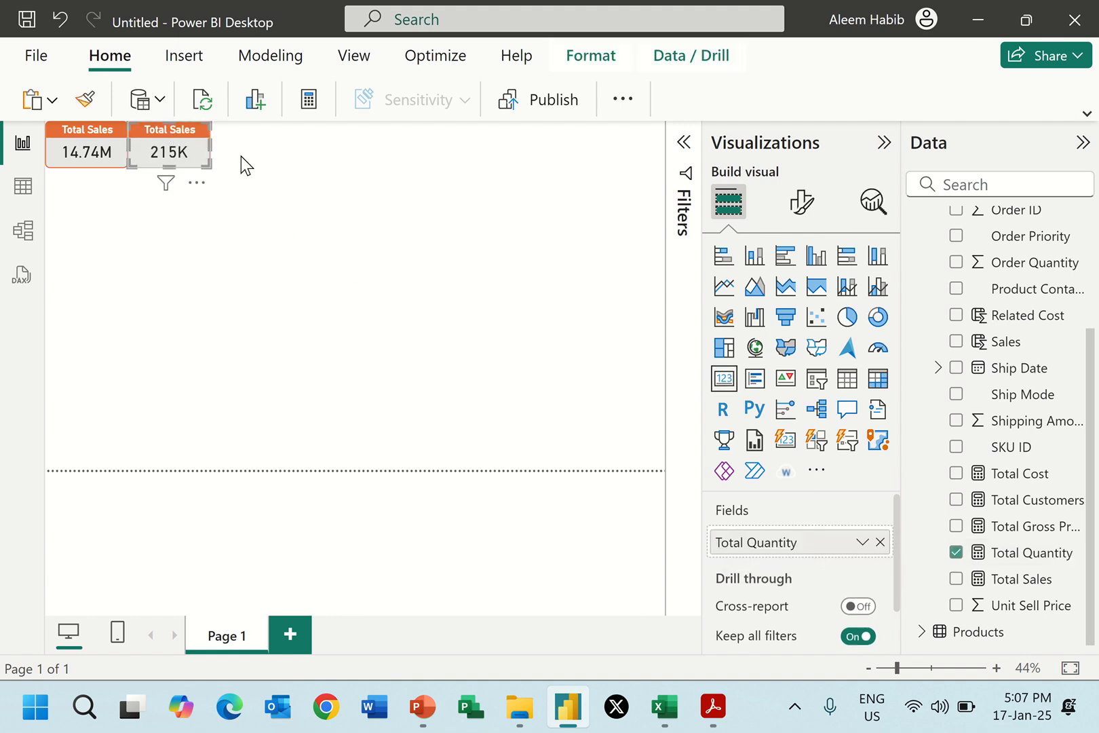
click(811, 214)
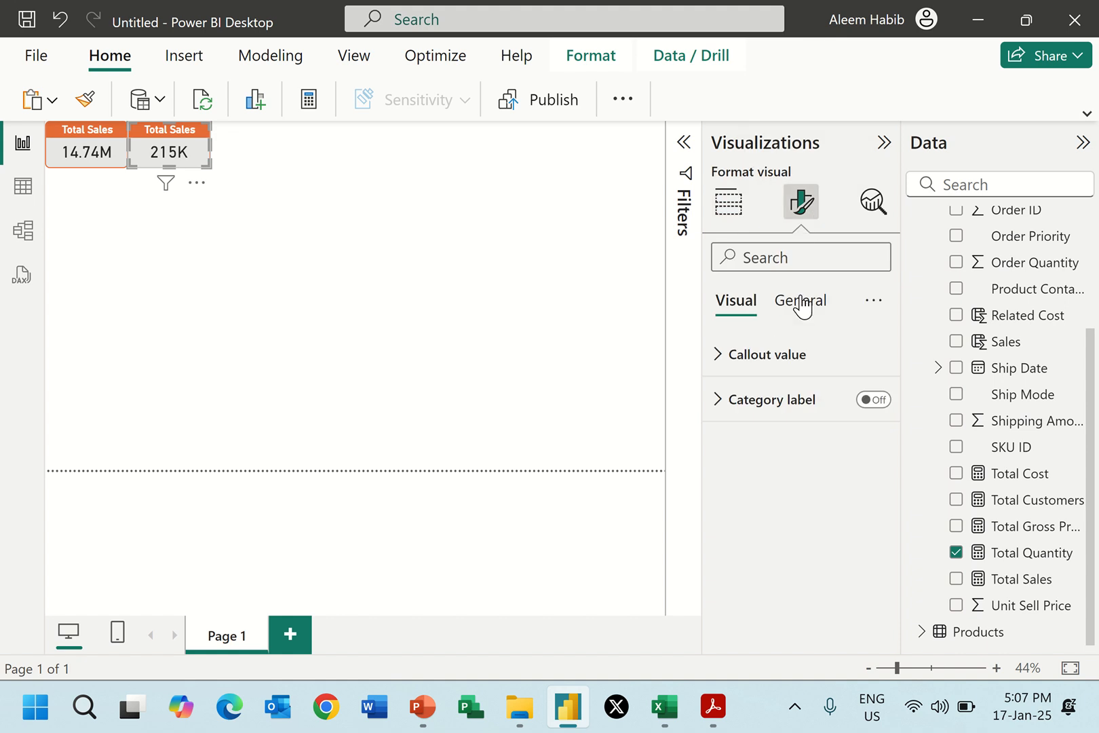
click(800, 303)
click(753, 407)
click(769, 509)
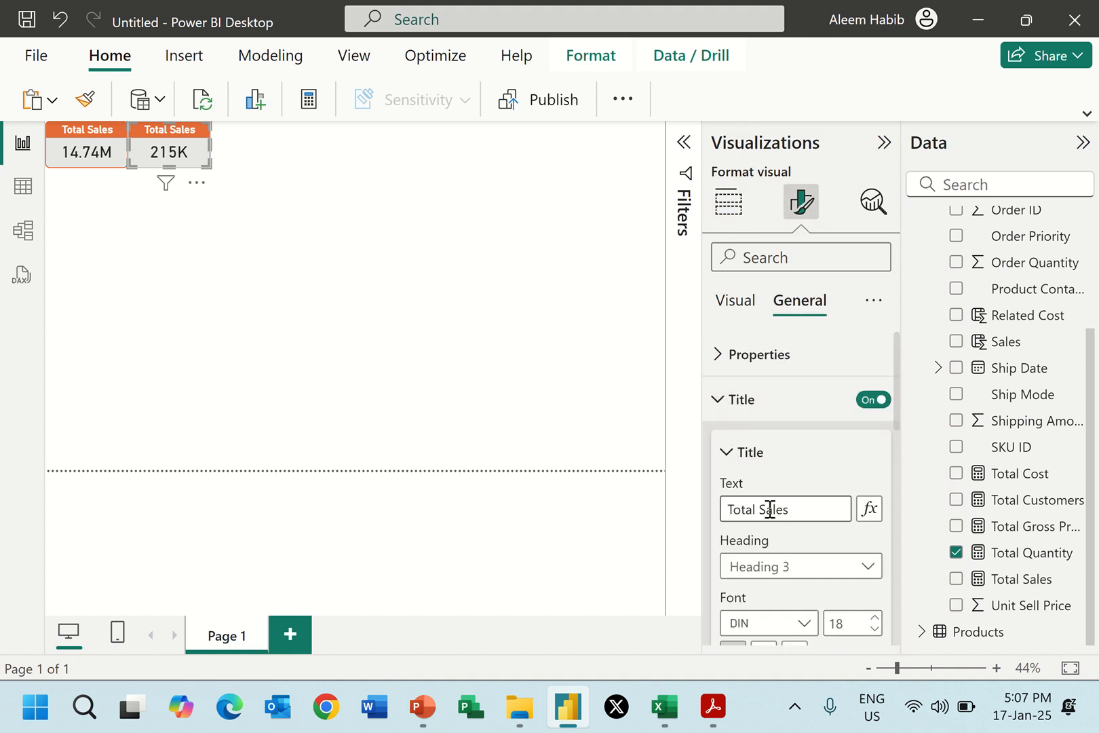
double_click(770, 509)
text(Quantity)
click(302, 234)
Paste another Total Sales card beside the Total Quantity card, check Report 2.pdf, and replace the copy's field with Total Cost.
click(130, 173)
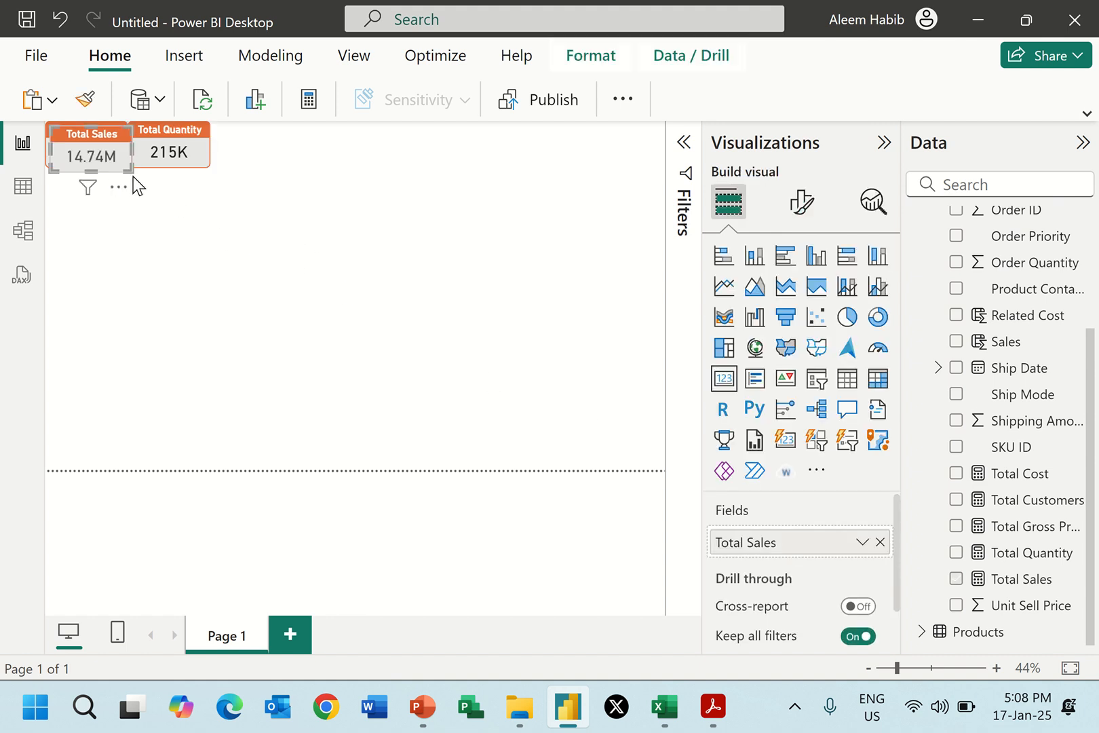
drag(92, 136, 250, 122)
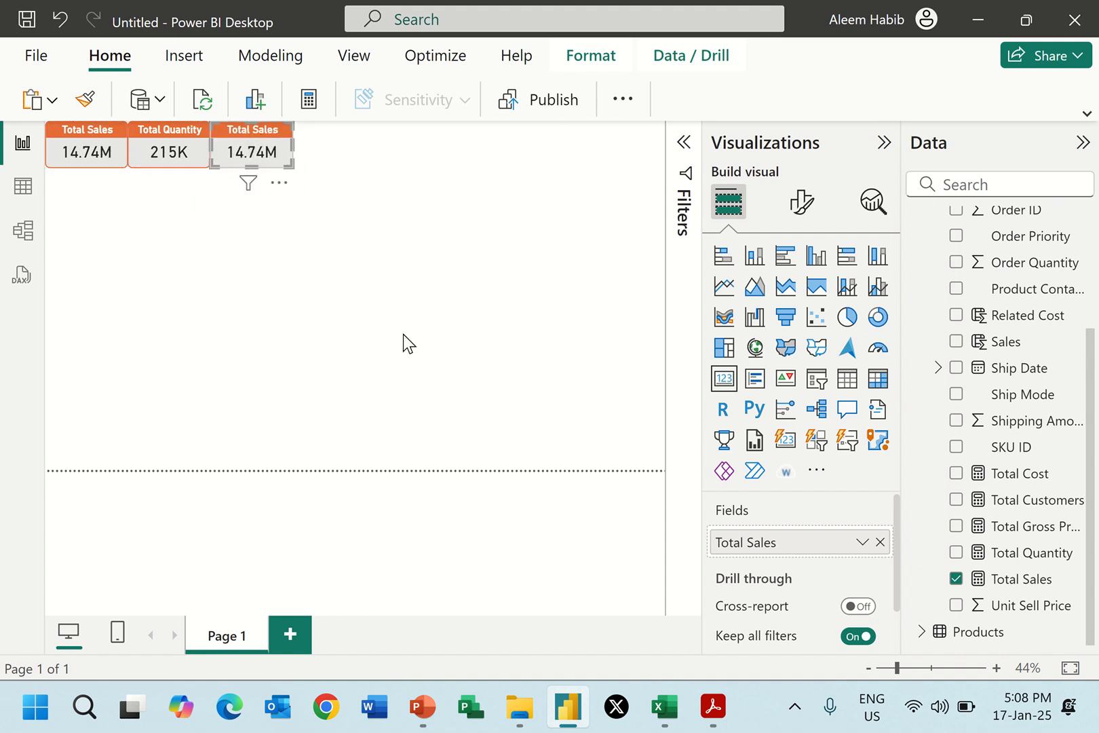
key(alt+Tab)
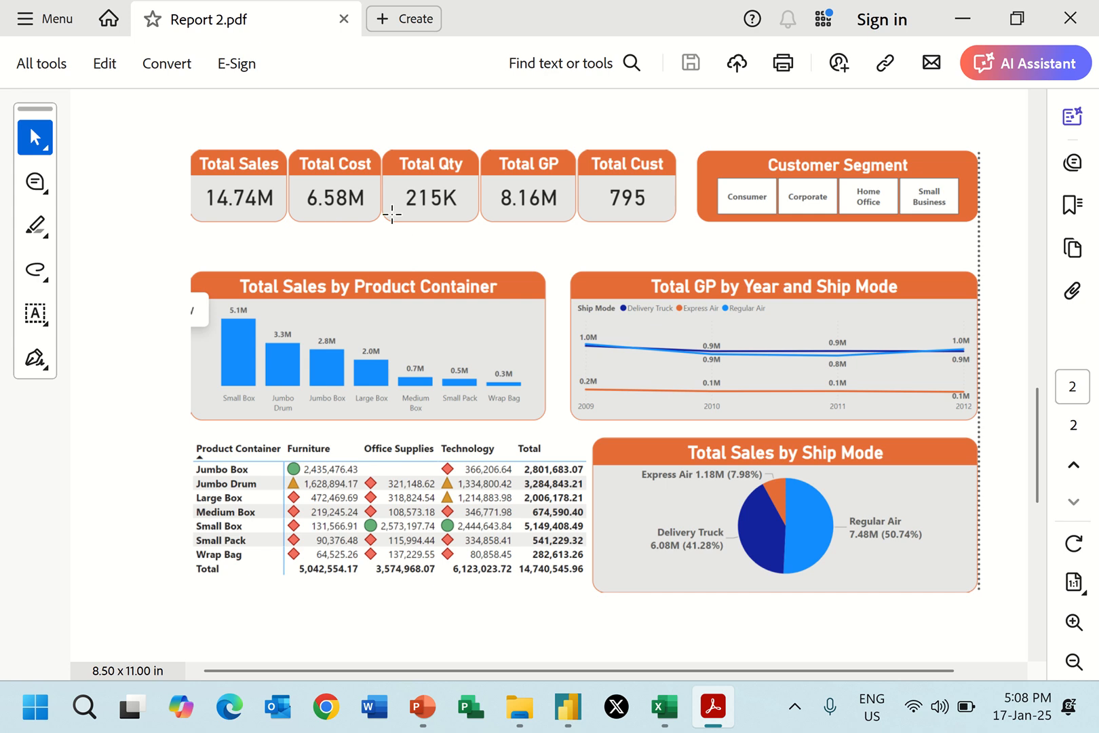
key(alt+Tab)
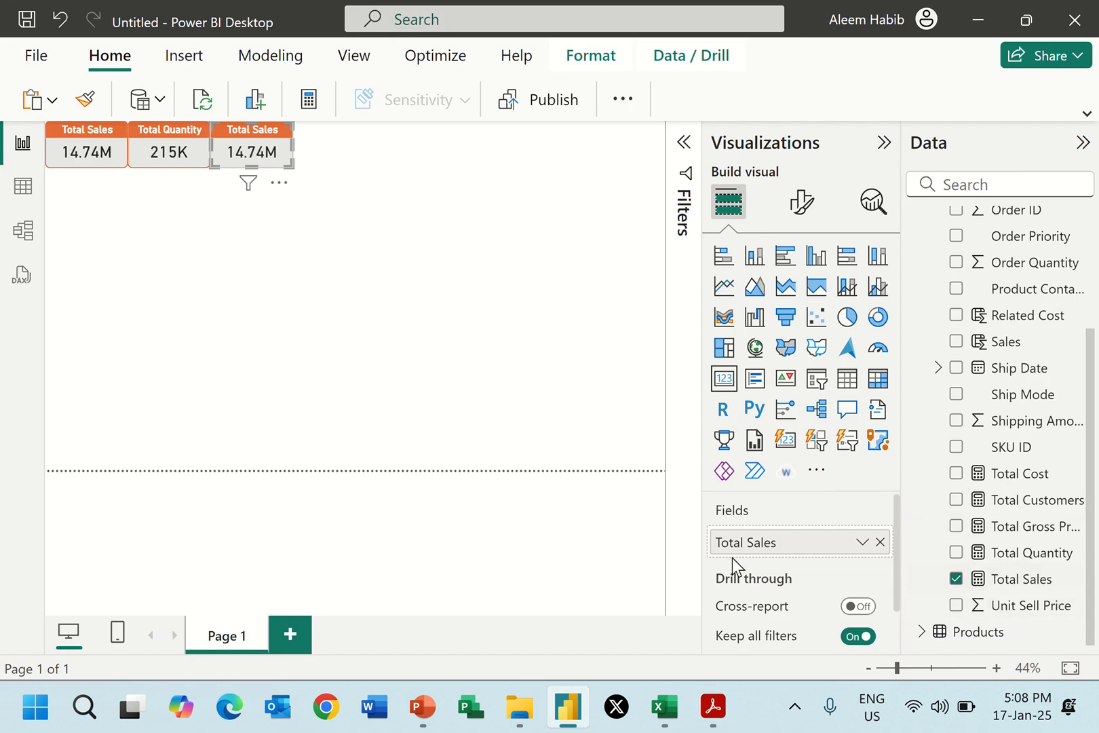
click(880, 542)
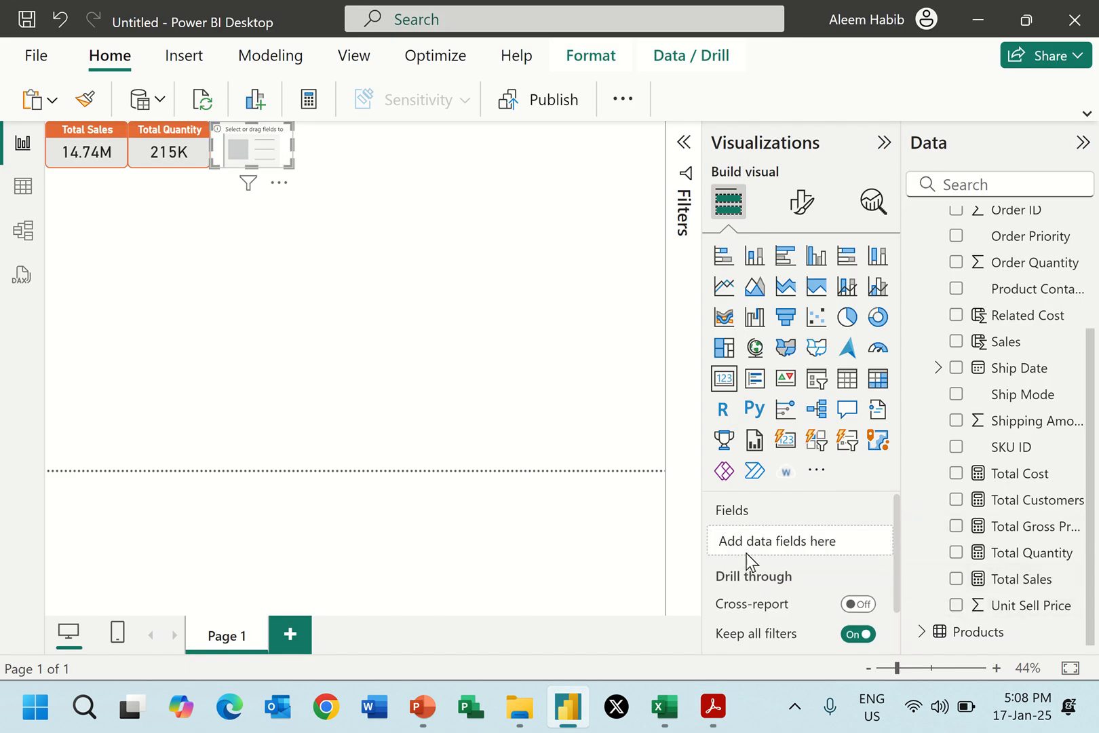
click(955, 473)
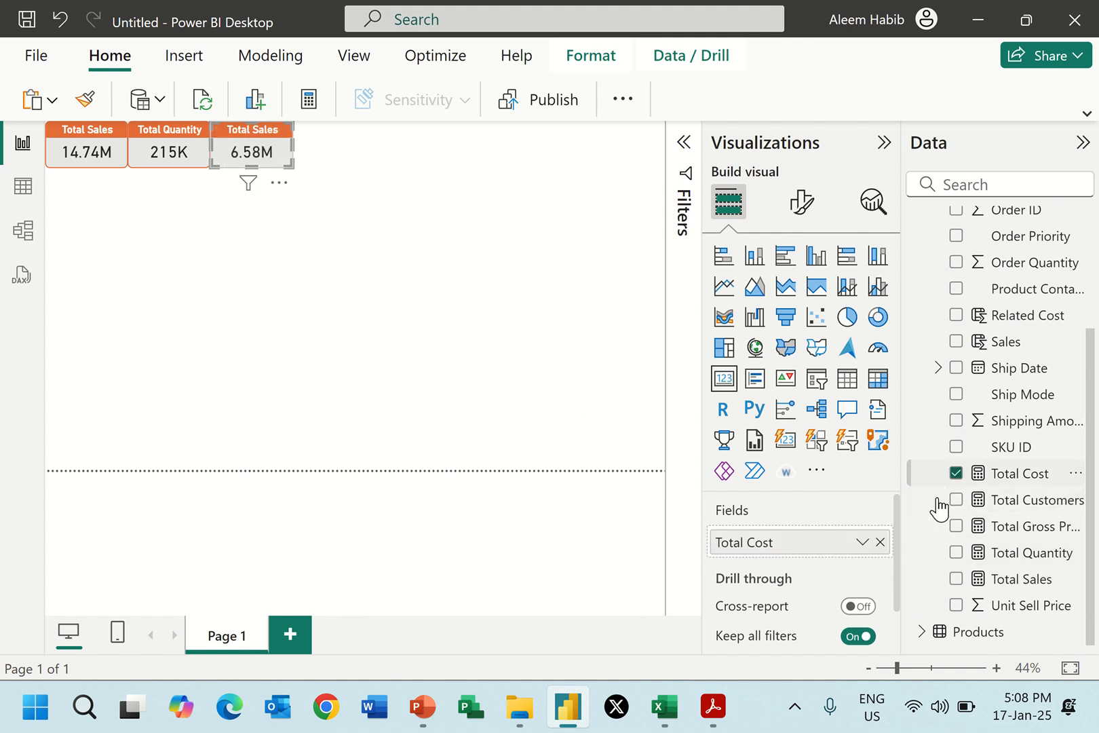
Change the third card's title text to Total Cost and check the remaining cards in Report 2.pdf.
click(806, 210)
click(801, 299)
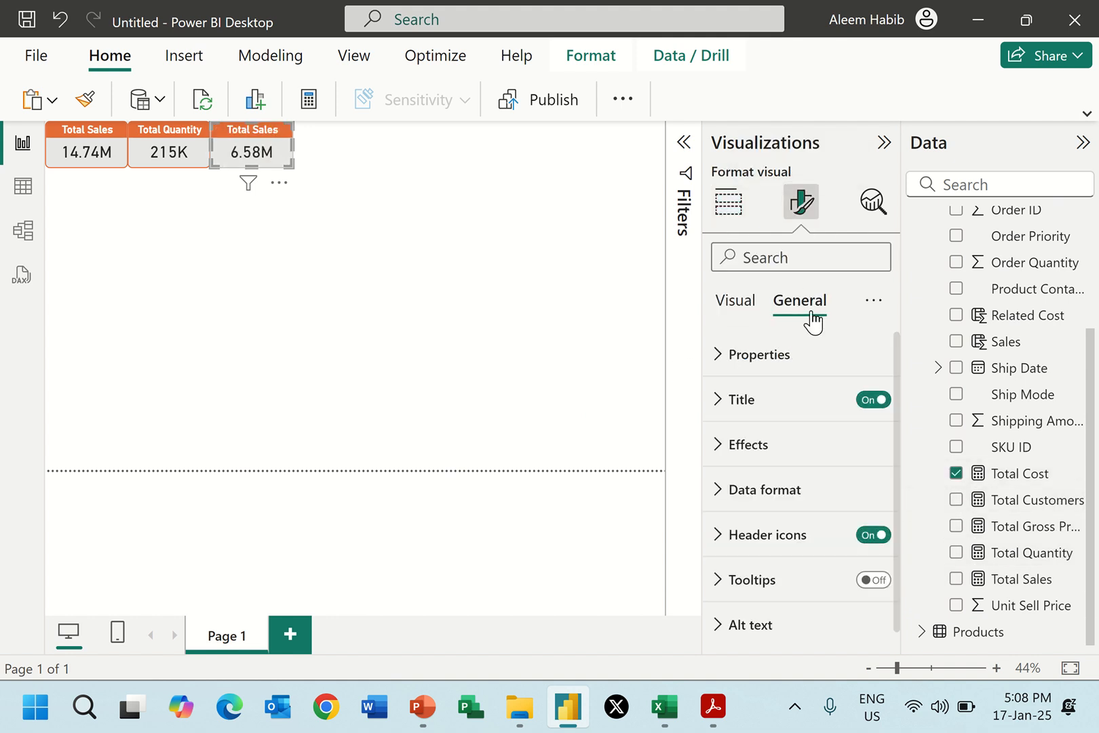
click(765, 399)
double_click(777, 508)
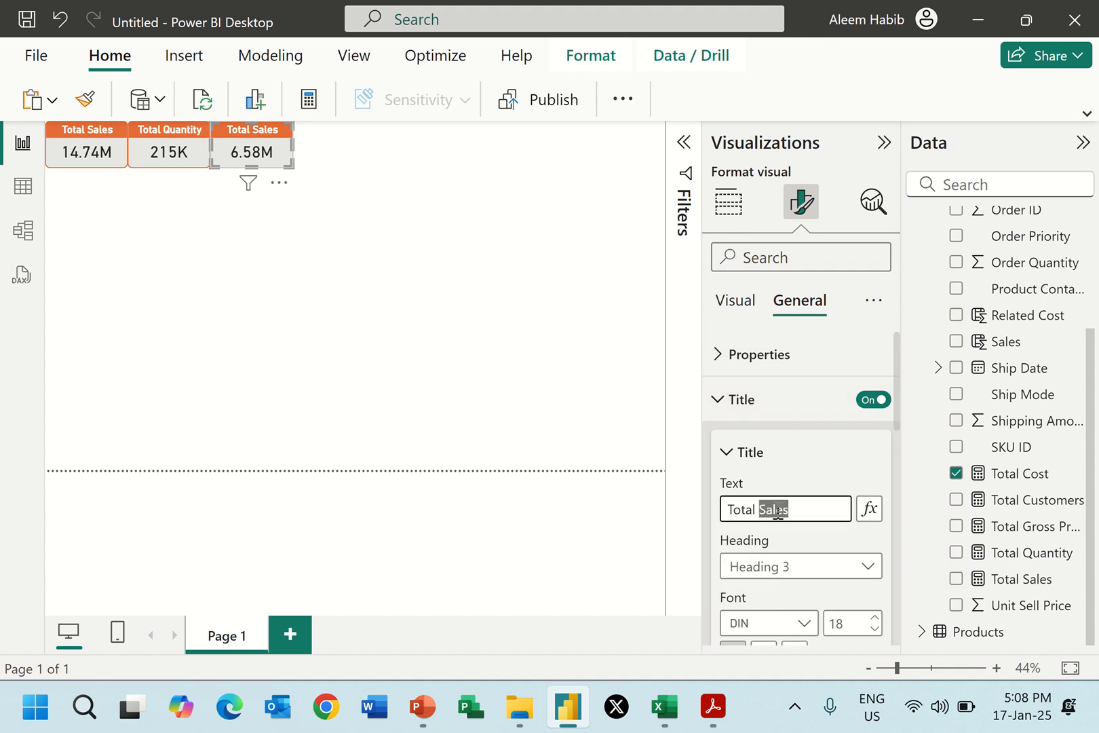
text(Cost)
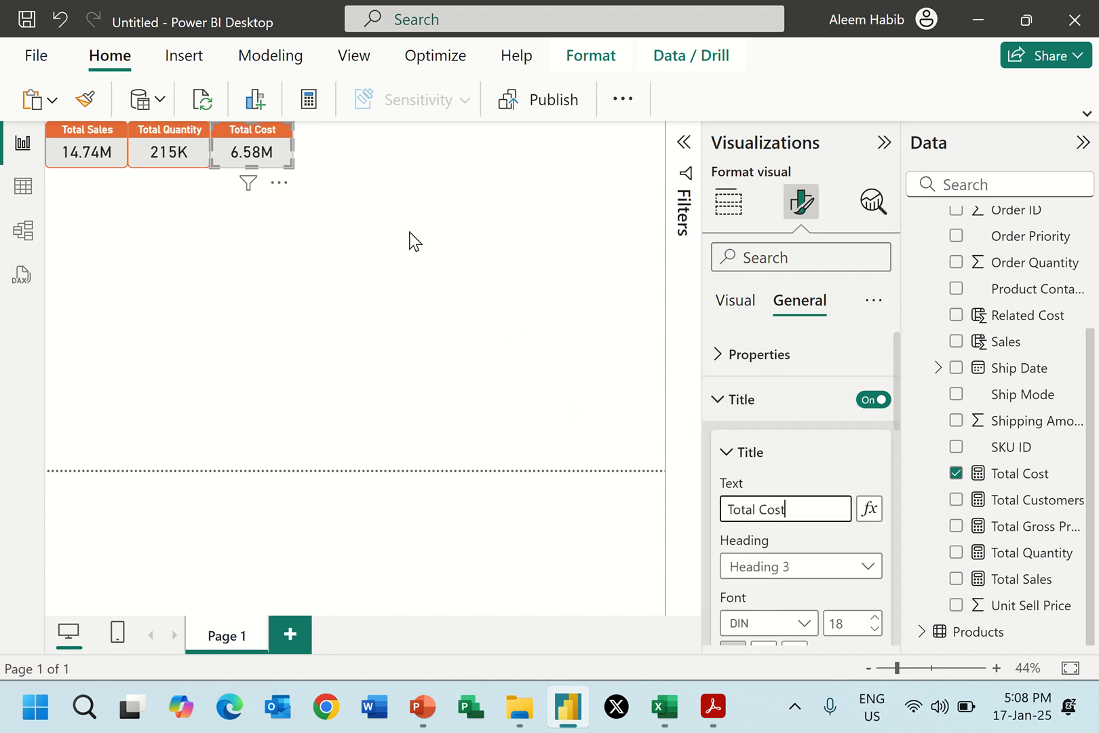
click(401, 221)
key(alt+Tab)
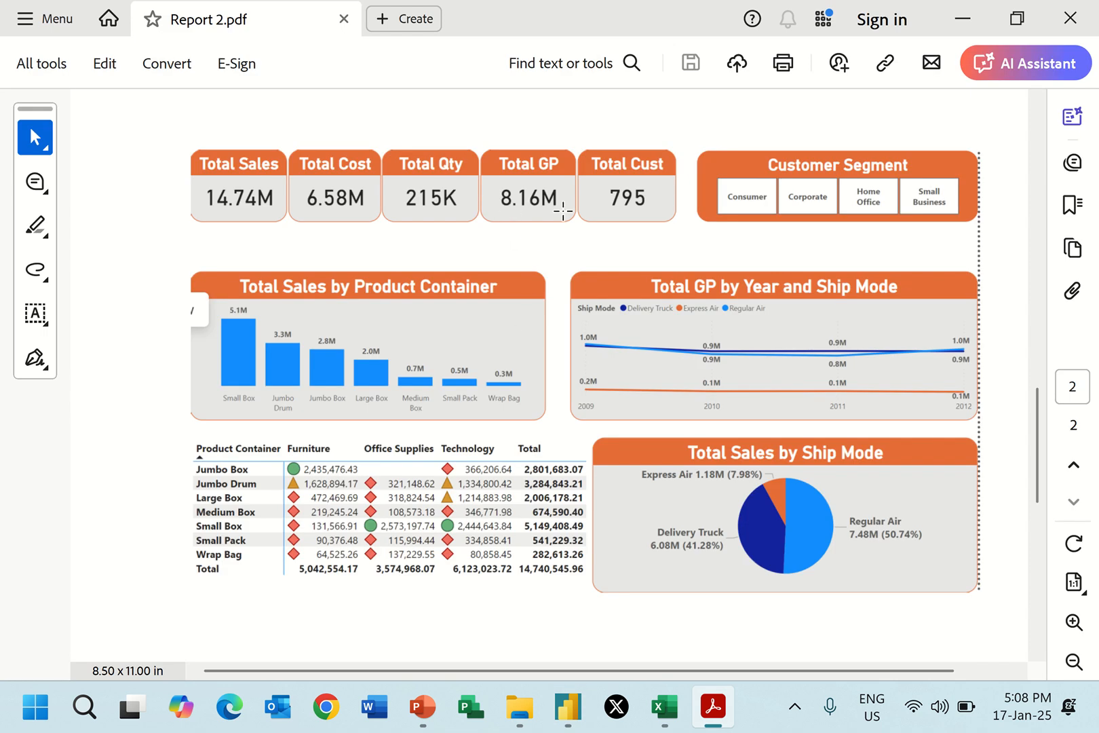
key(alt+Tab)
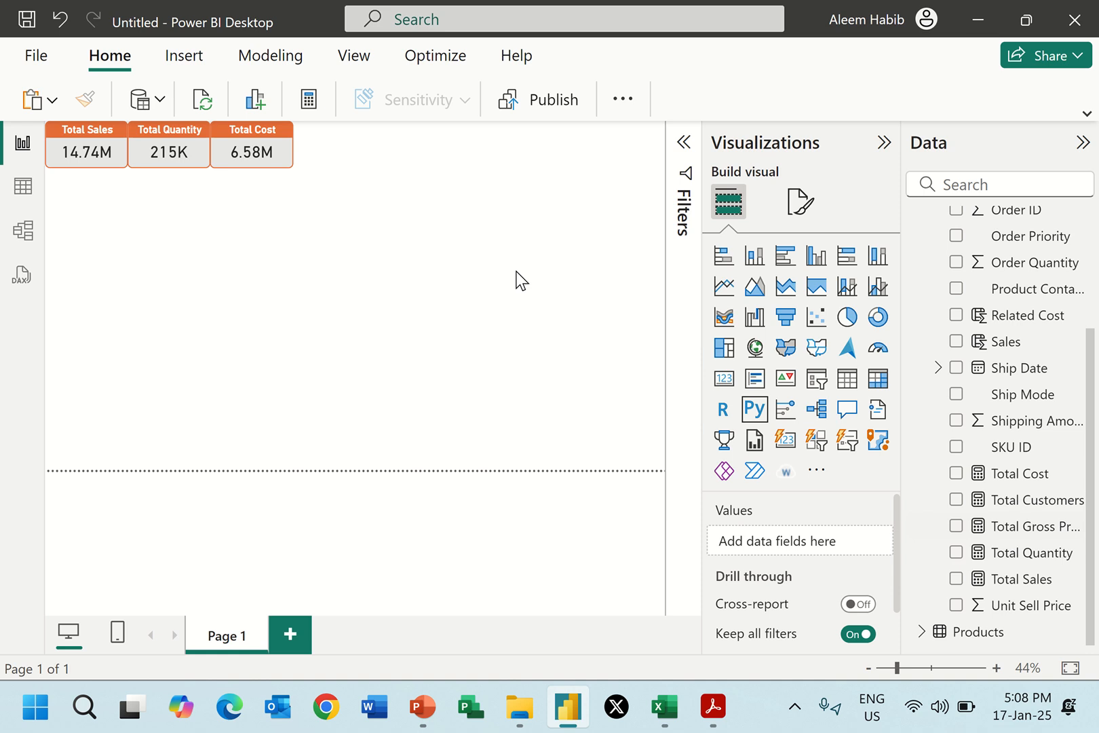
Paste another Total Sales card beside the Total Cost card and replace its field with the Total Gross Profit measure.
key(ctrl+v)
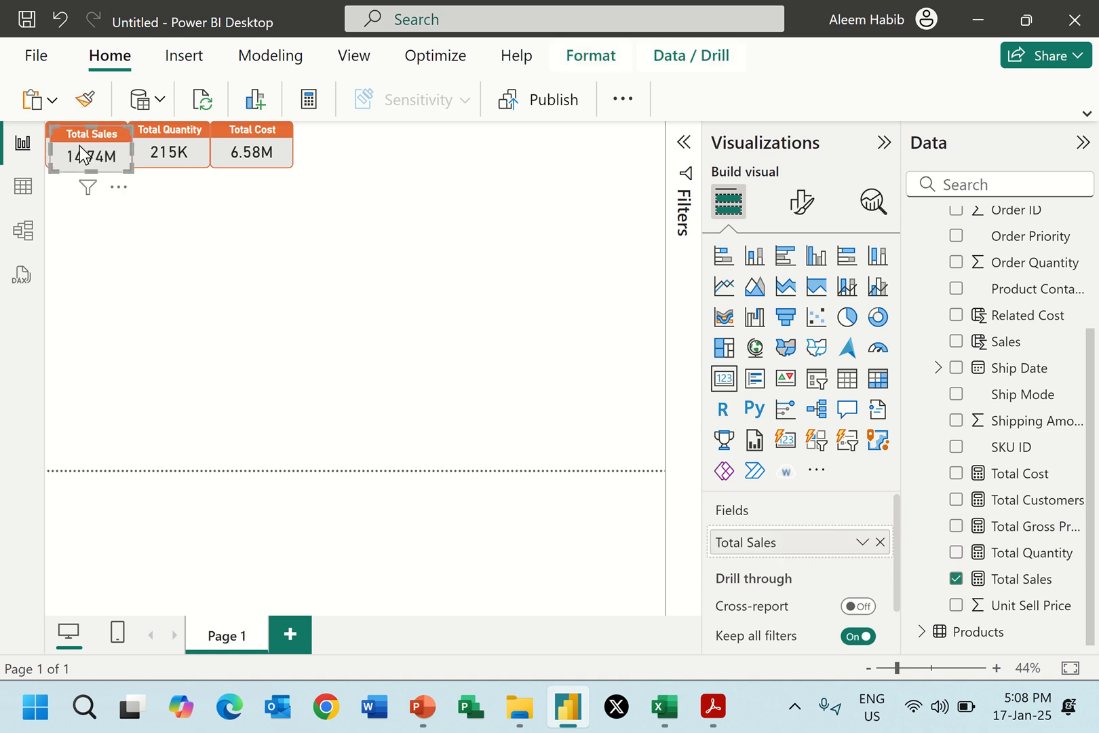
drag(74, 151, 323, 134)
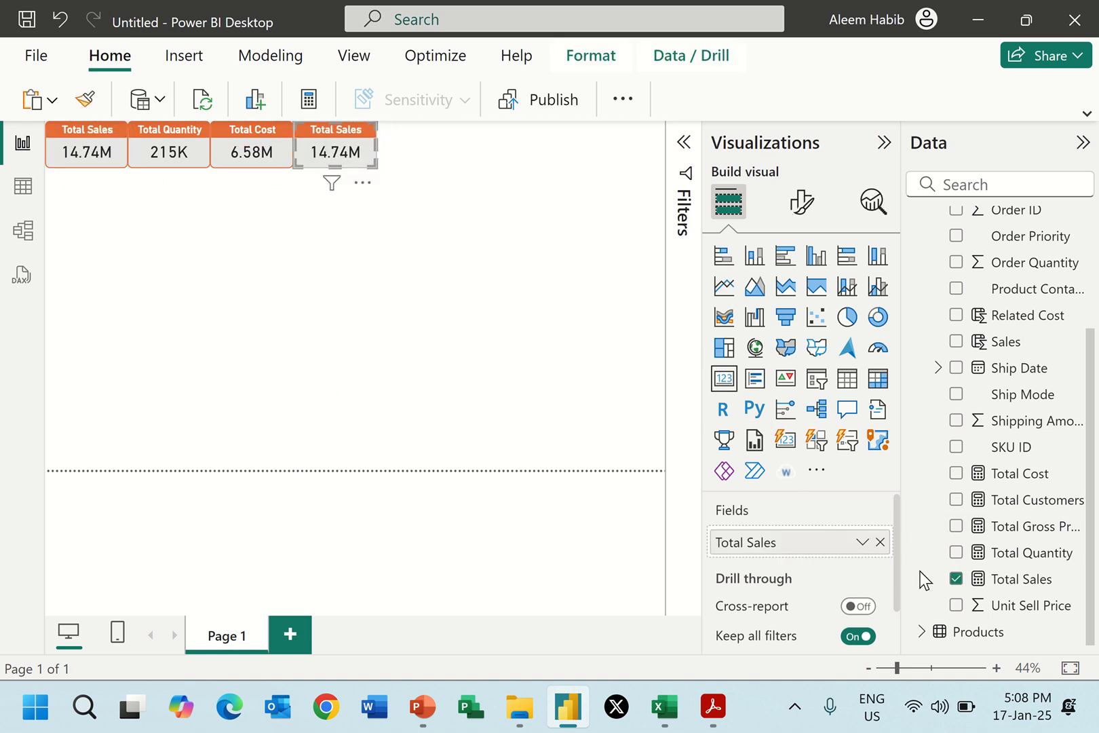
click(880, 541)
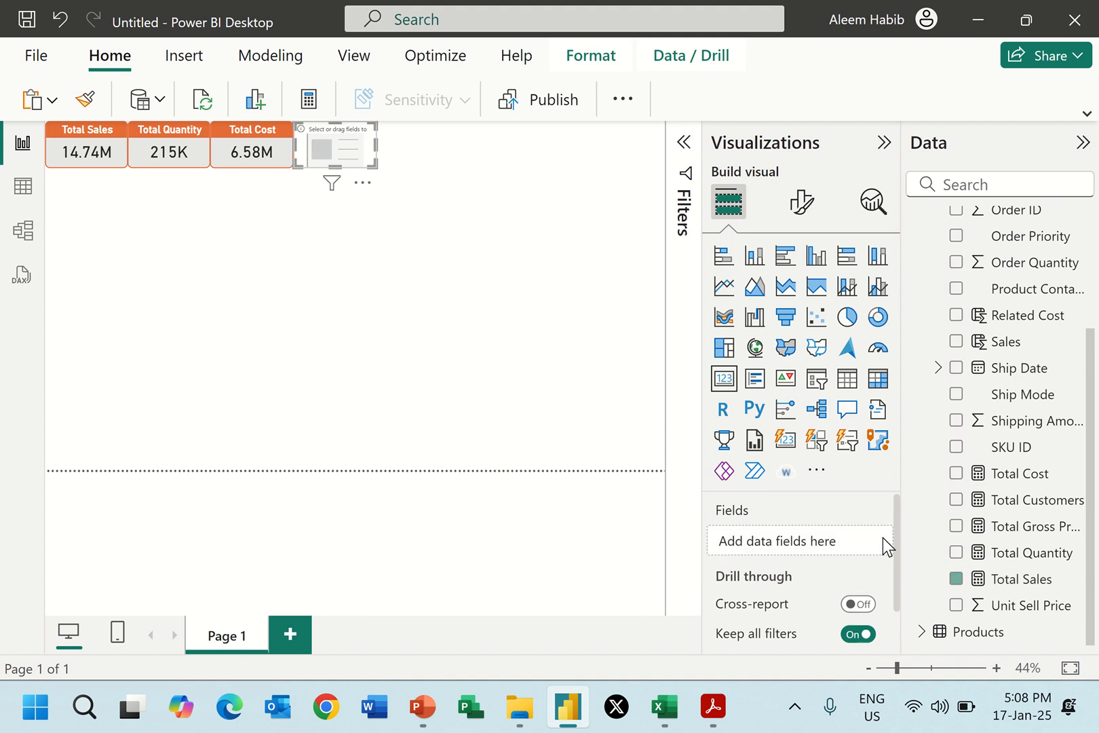
click(956, 527)
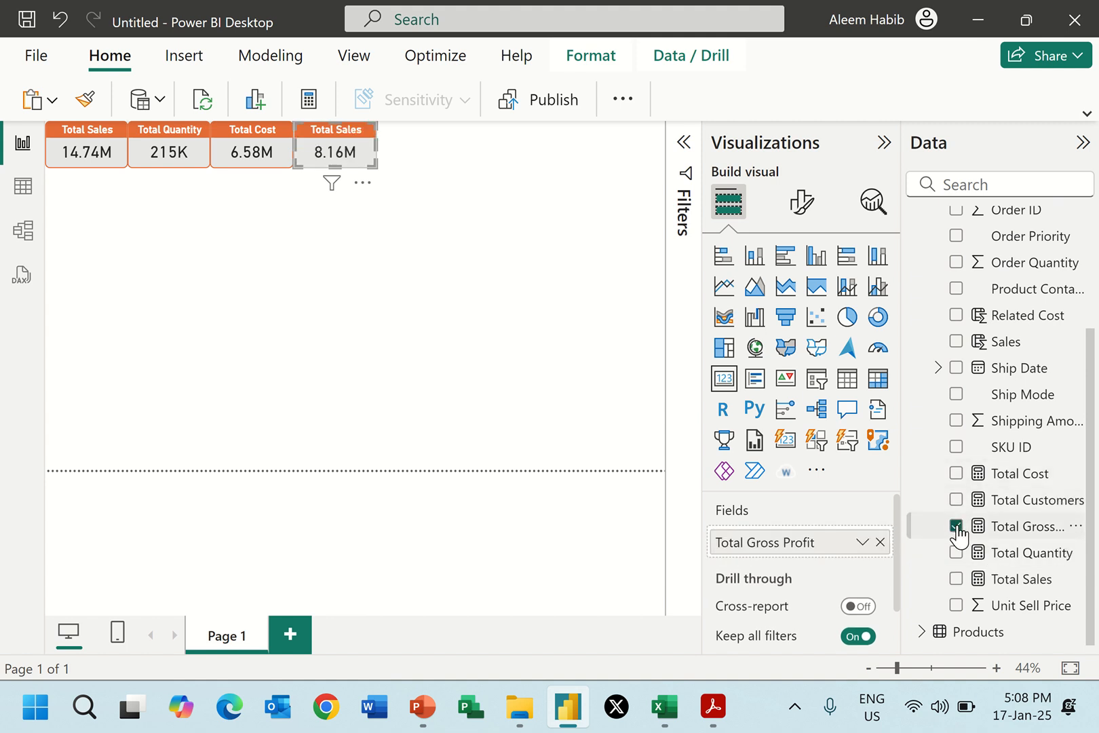
Change the fourth card's title text to Total GP and check the remaining card in Report 2.pdf.
click(801, 202)
click(817, 306)
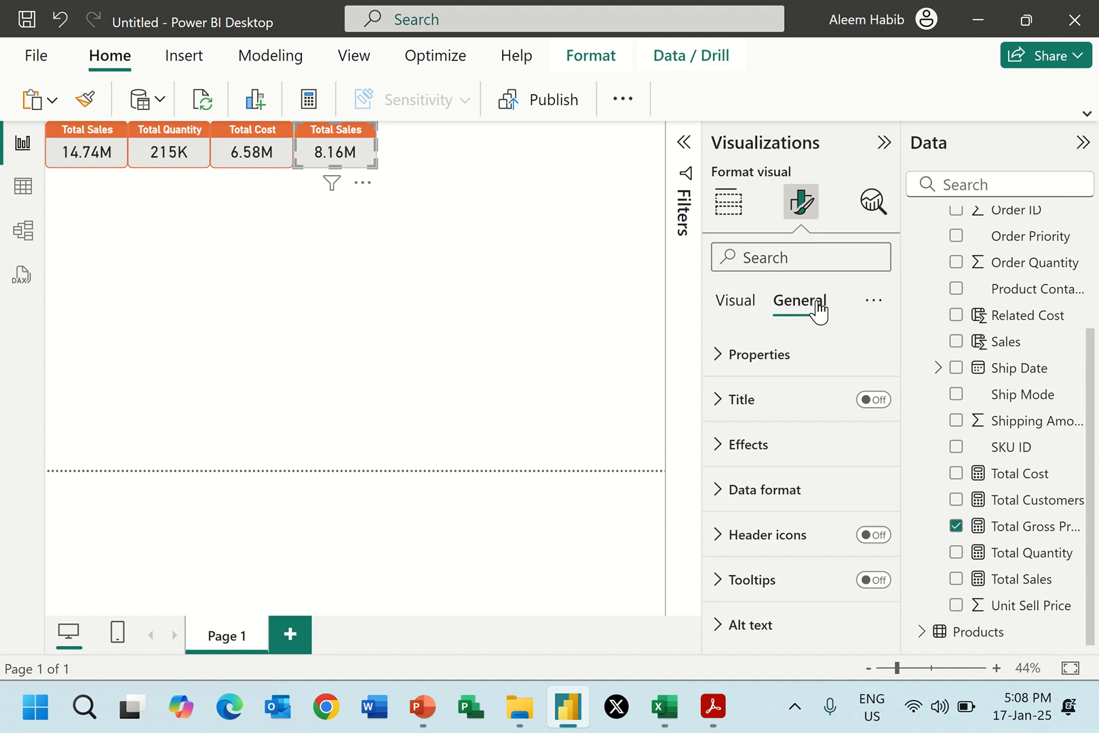
click(790, 410)
double_click(769, 509)
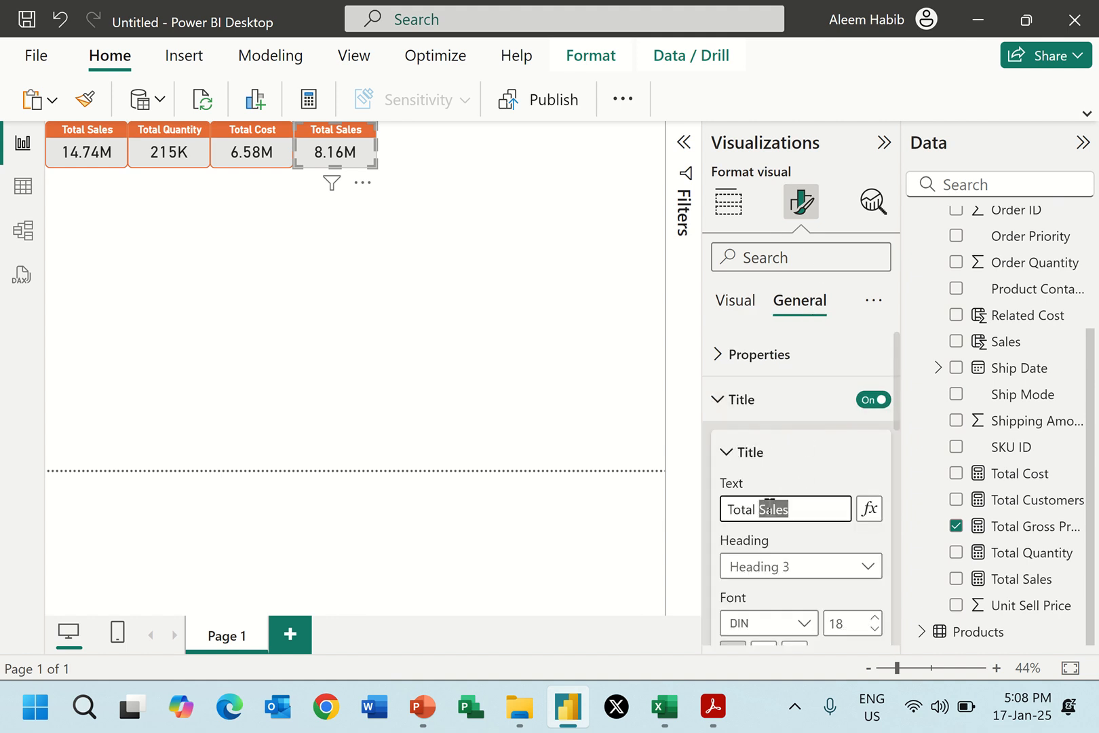
text(Gross Profit)
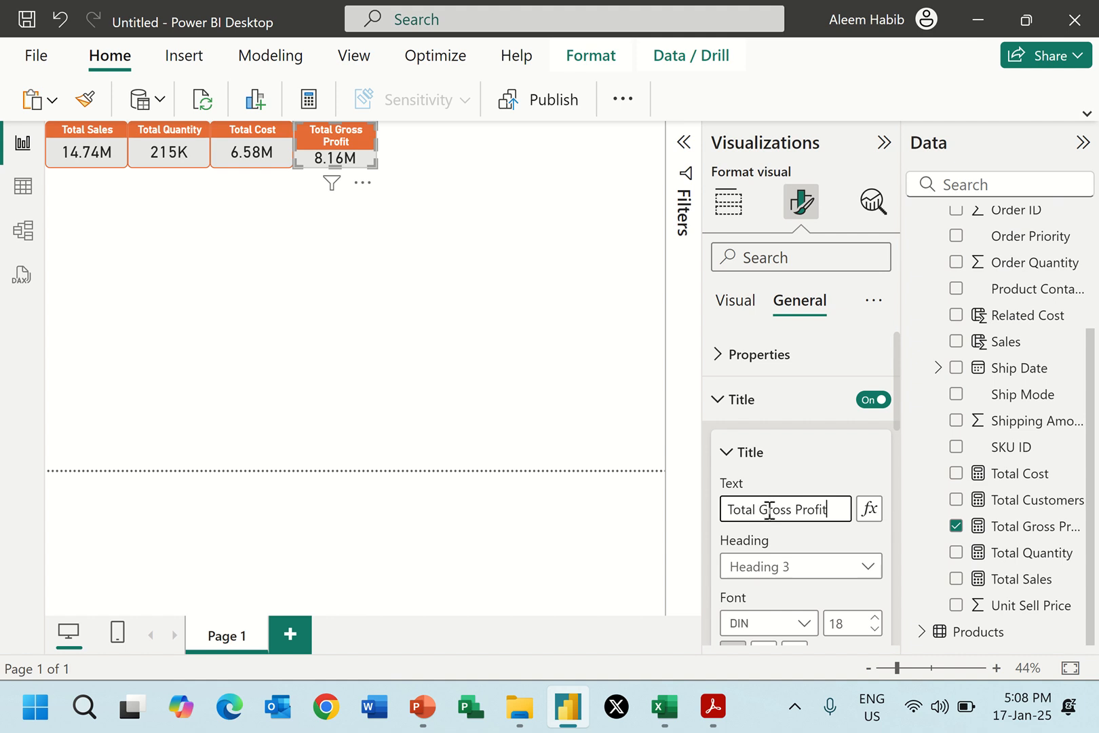
drag(767, 510, 844, 502)
text(P)
click(449, 178)
key(alt+Tab)
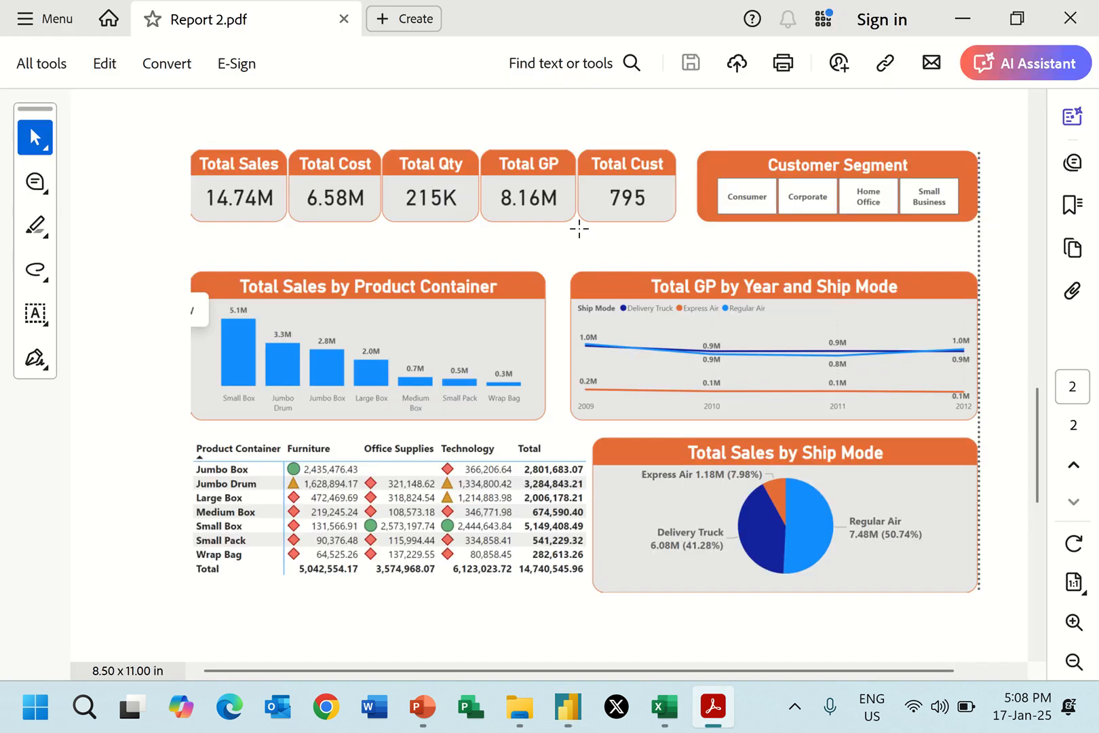
key(alt+Tab)
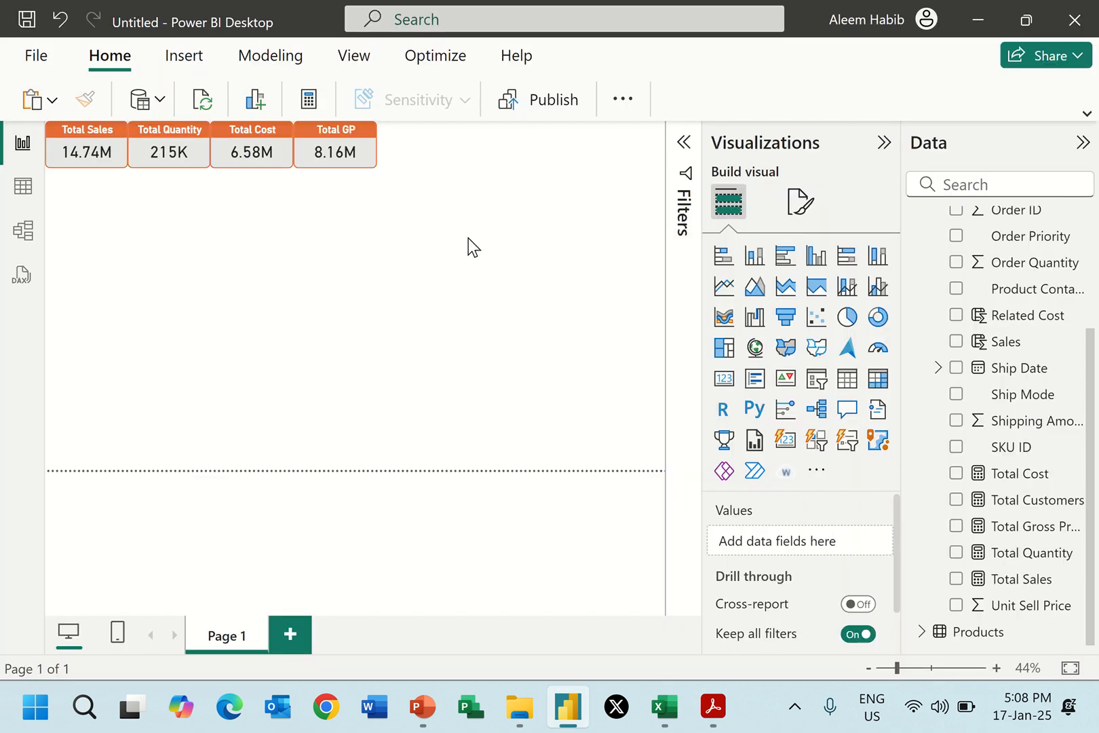
Paste another Total Sales card beside the Total GP card and replace its field with the Total Customers measure.
key(ctrl+v)
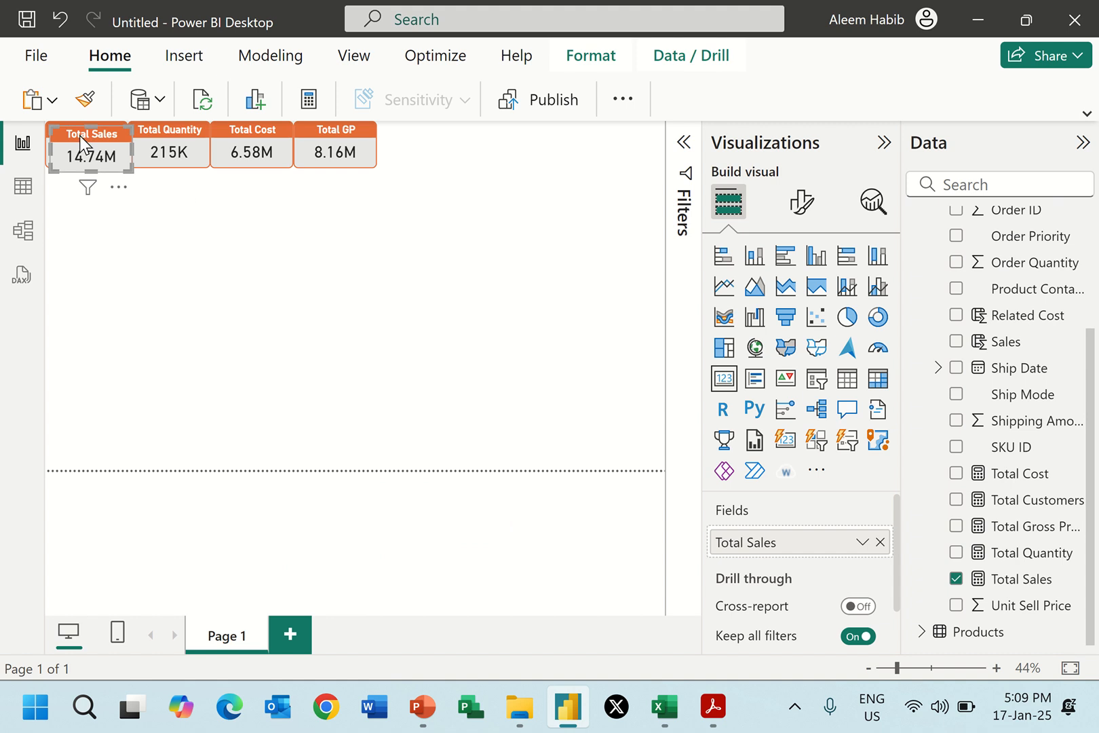
drag(97, 140, 429, 150)
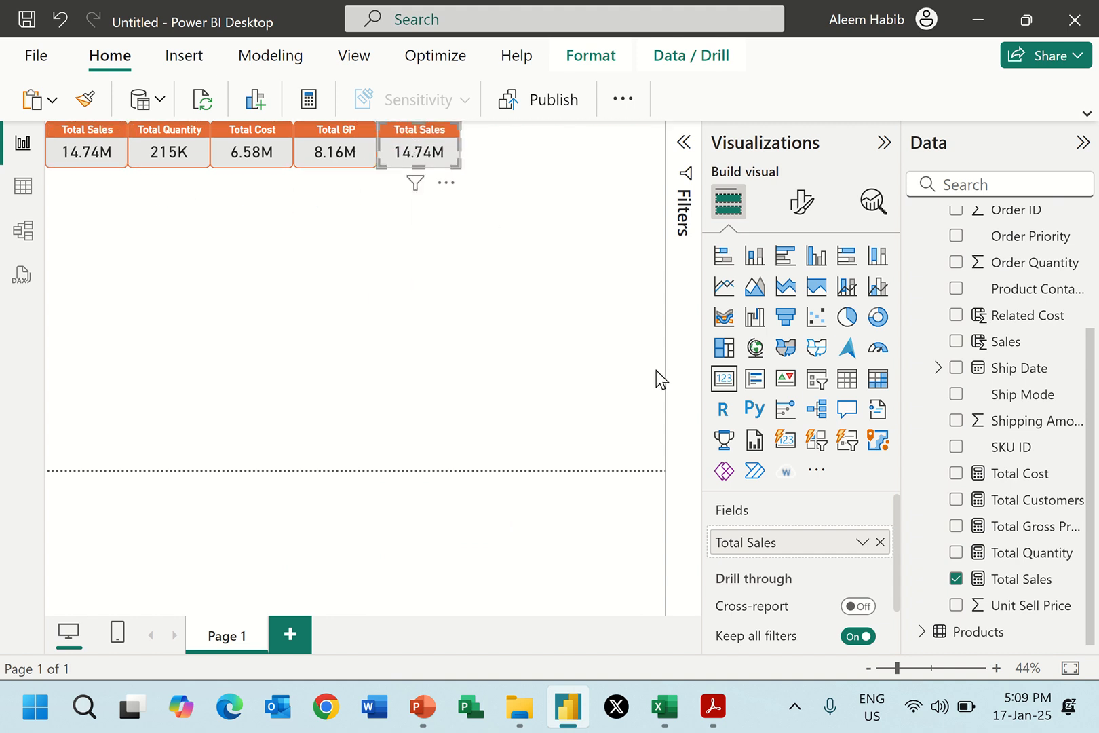
click(880, 542)
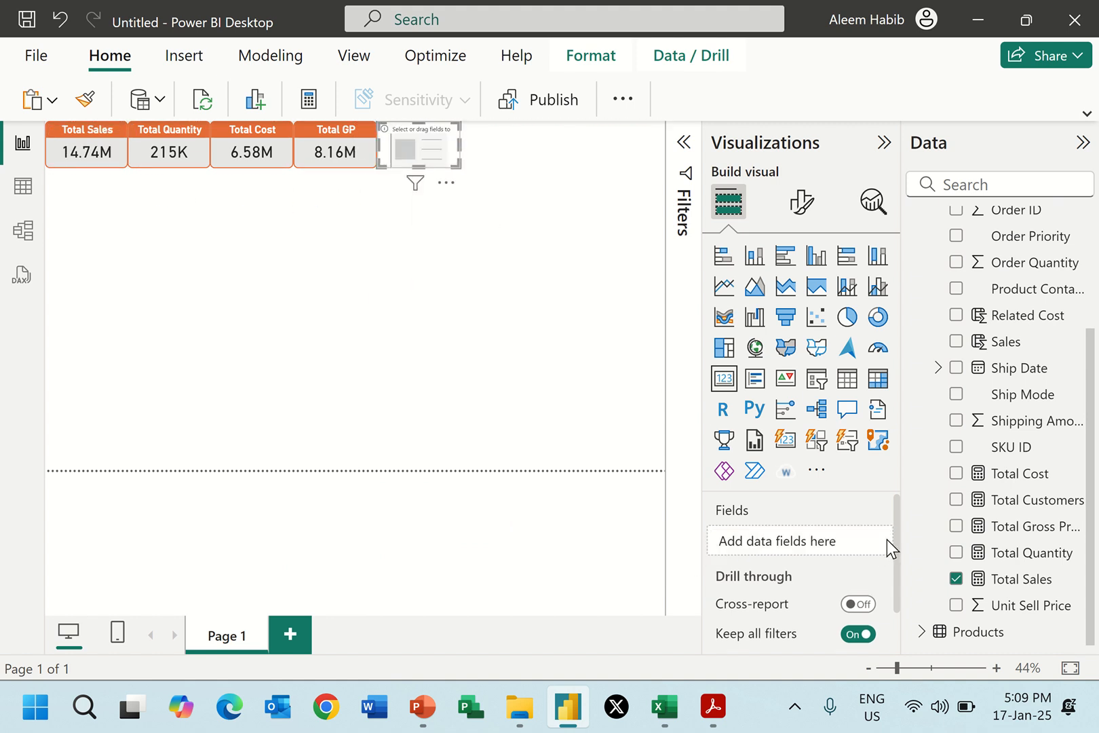
click(953, 501)
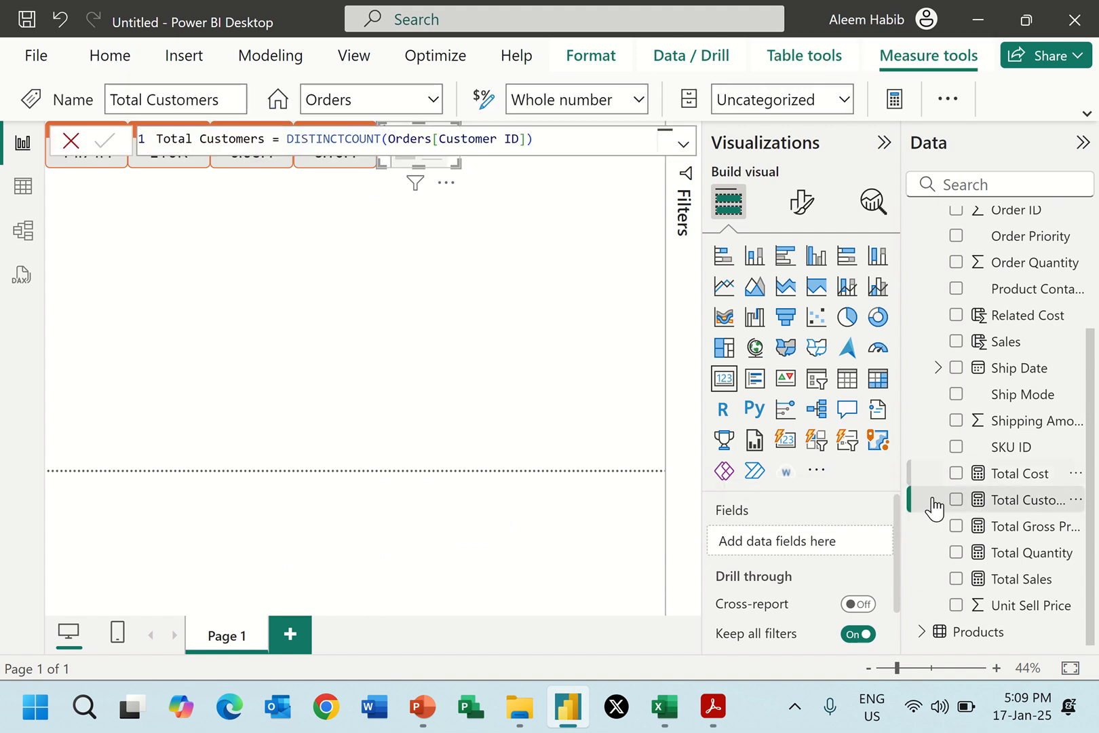
click(956, 500)
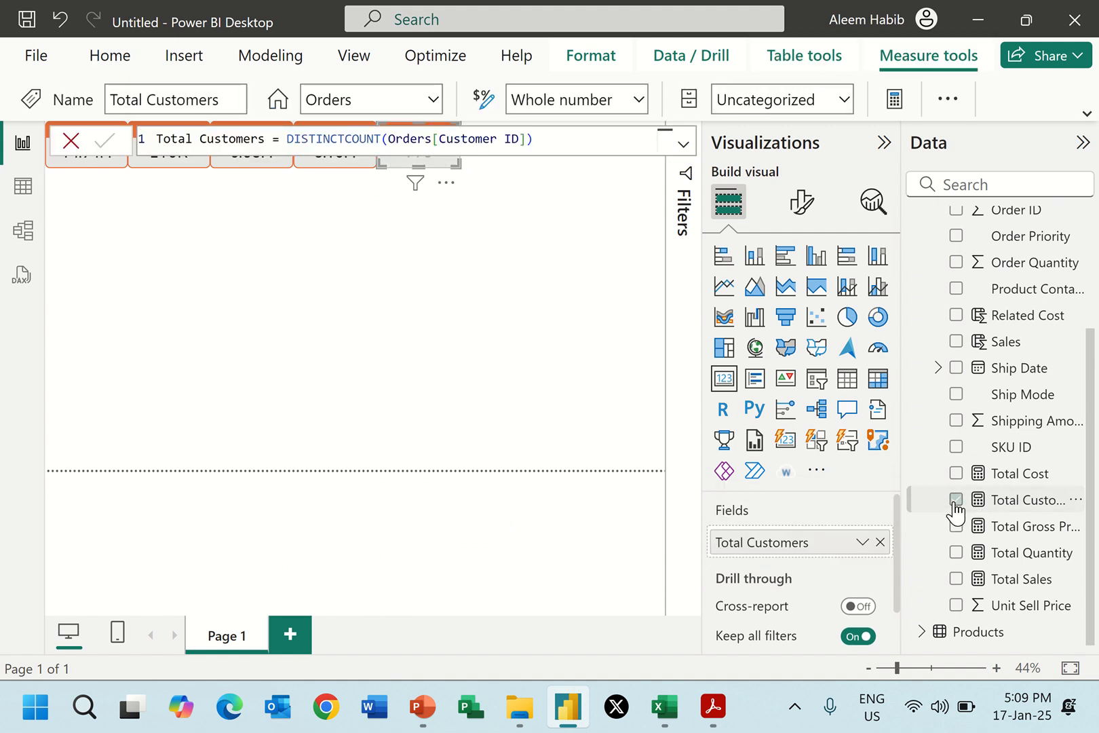
click(541, 230)
Change the fifth card's title text to Total Cust.
click(449, 157)
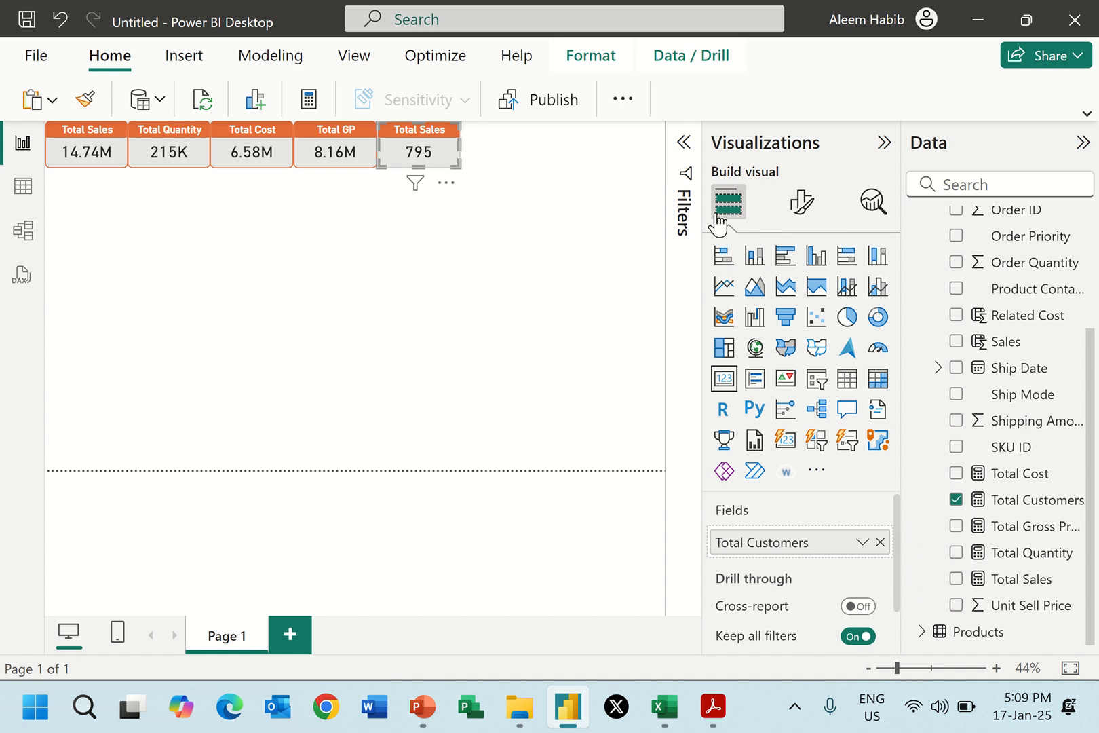
click(800, 202)
click(800, 304)
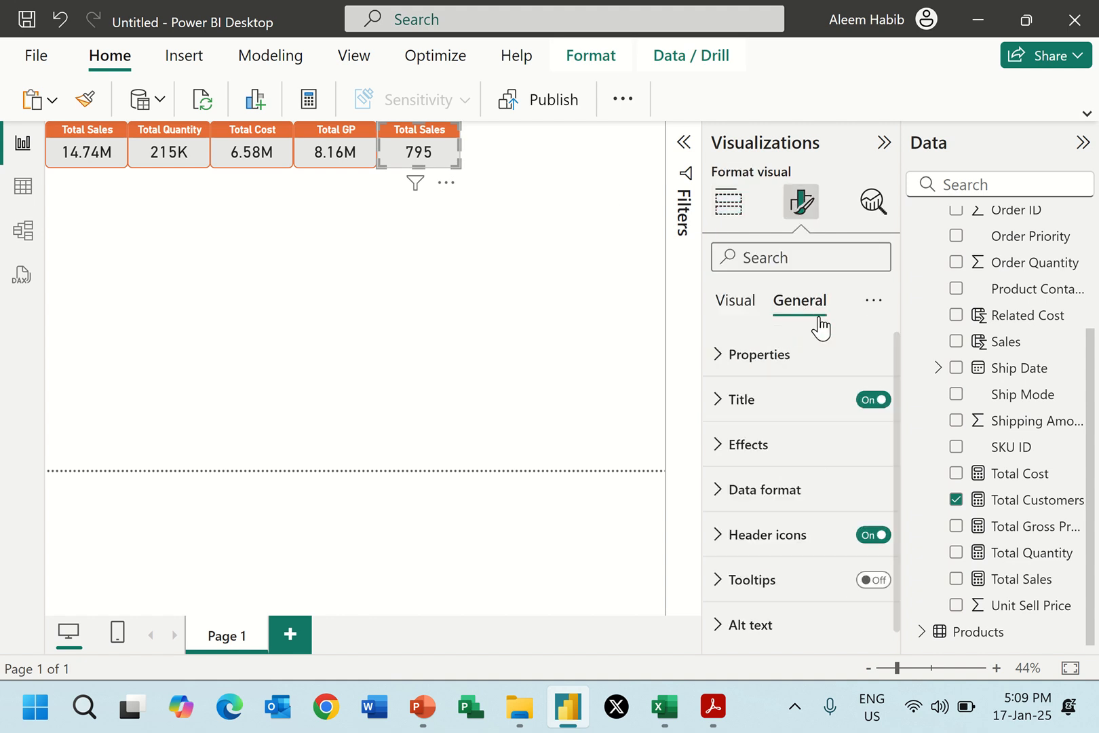
click(780, 404)
click(769, 507)
double_click(768, 508)
text(Customers)
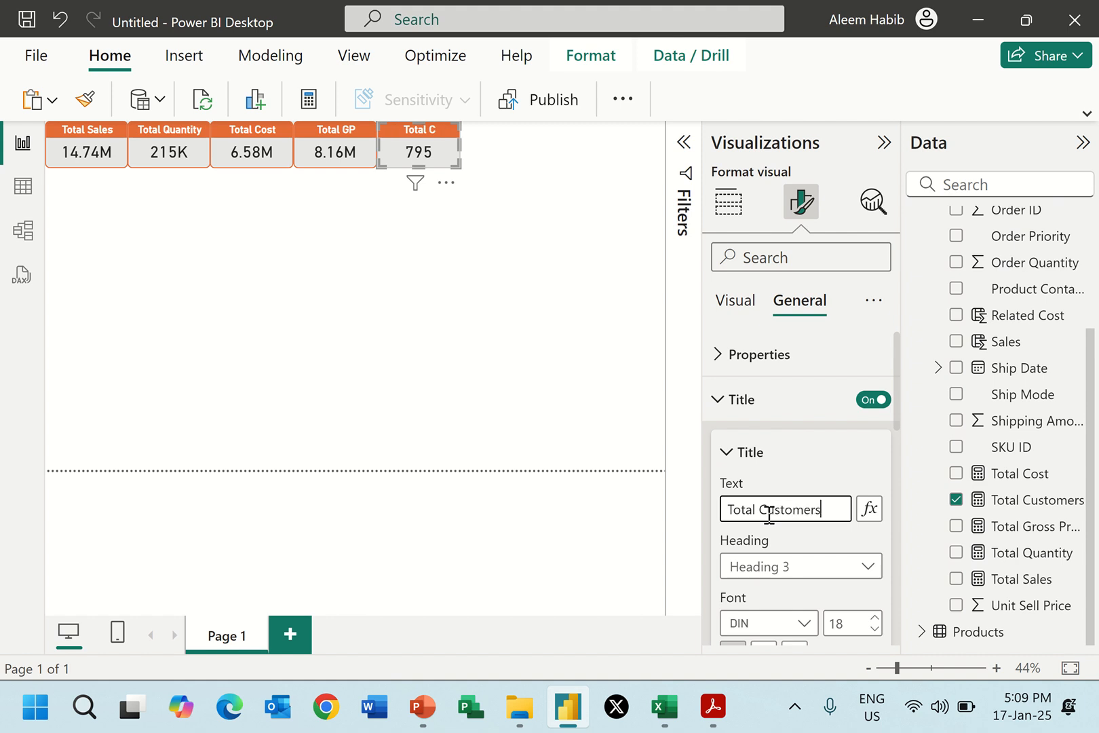
key(BackSpace)
key(BackSpace)
key(BackSpace)
key(BackSpace)
key(BackSpace)
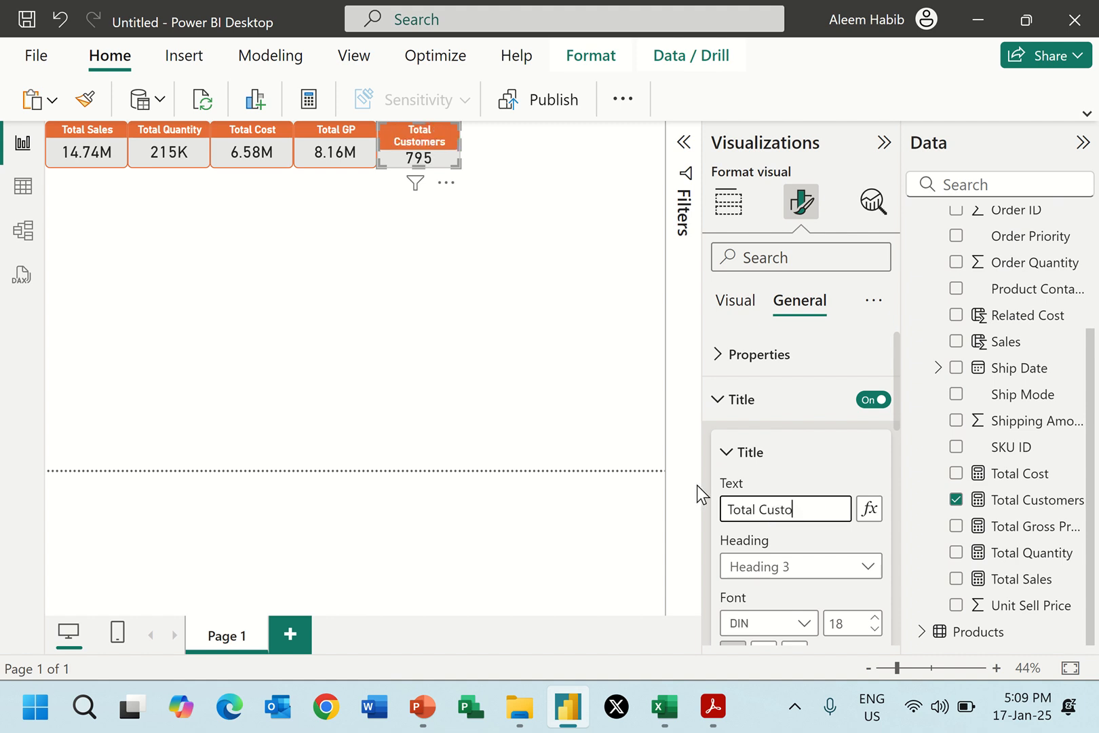
click(500, 283)
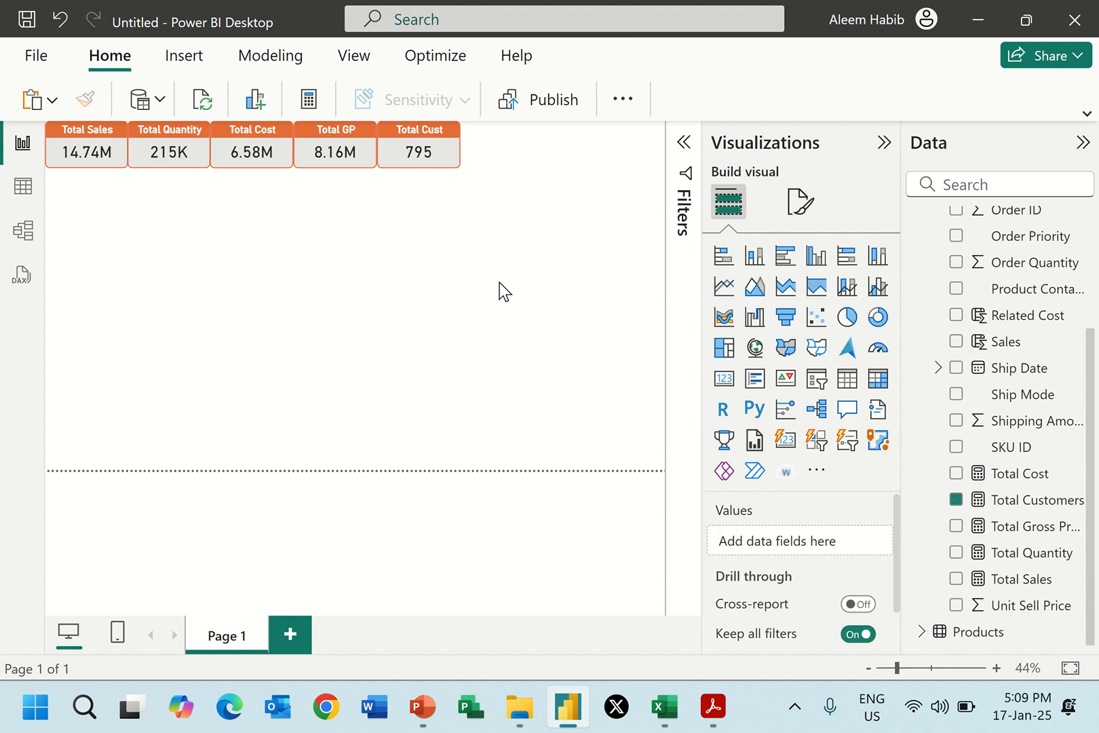
Check the charts in Report 2.pdf, insert a clustered column chart, and enlarge and place it just below the first cards.
key(alt+Tab)
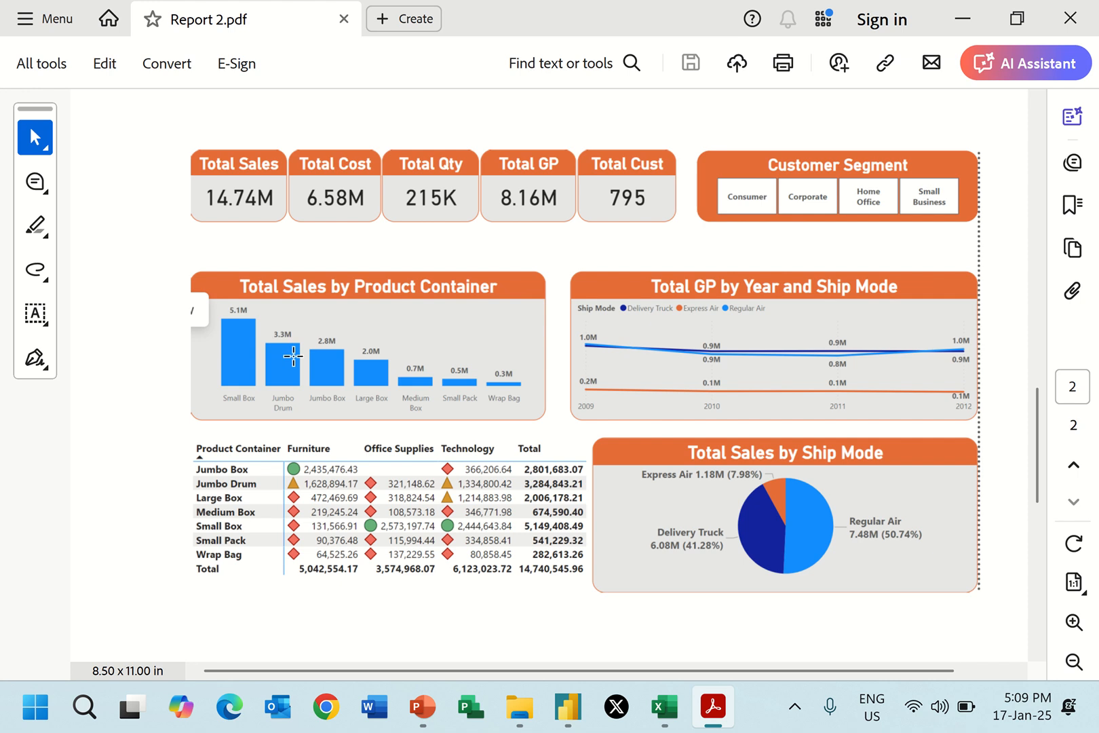
key(alt+Tab)
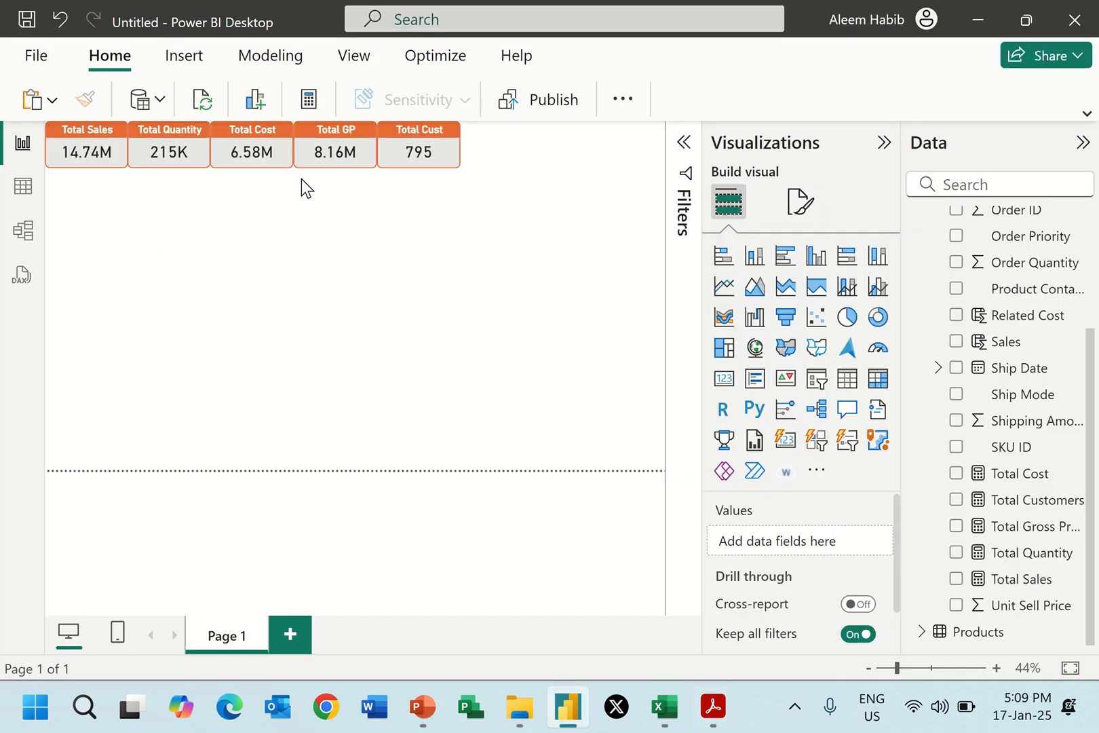
click(816, 265)
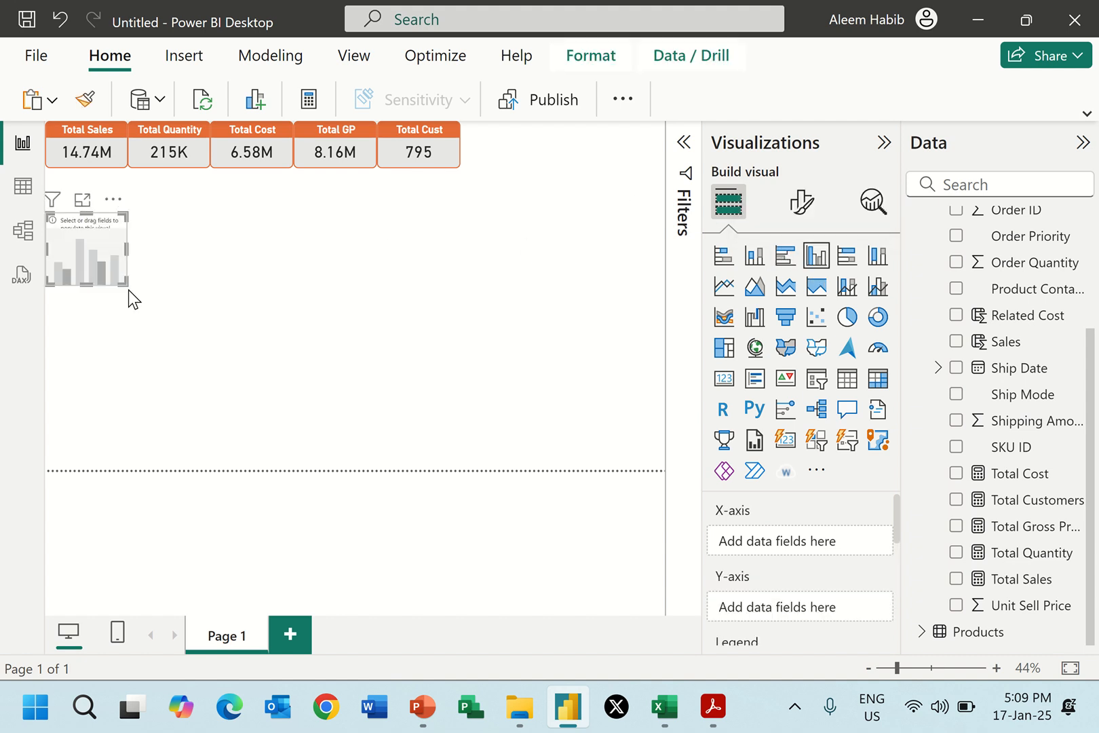
drag(126, 284, 251, 324)
drag(139, 227, 138, 197)
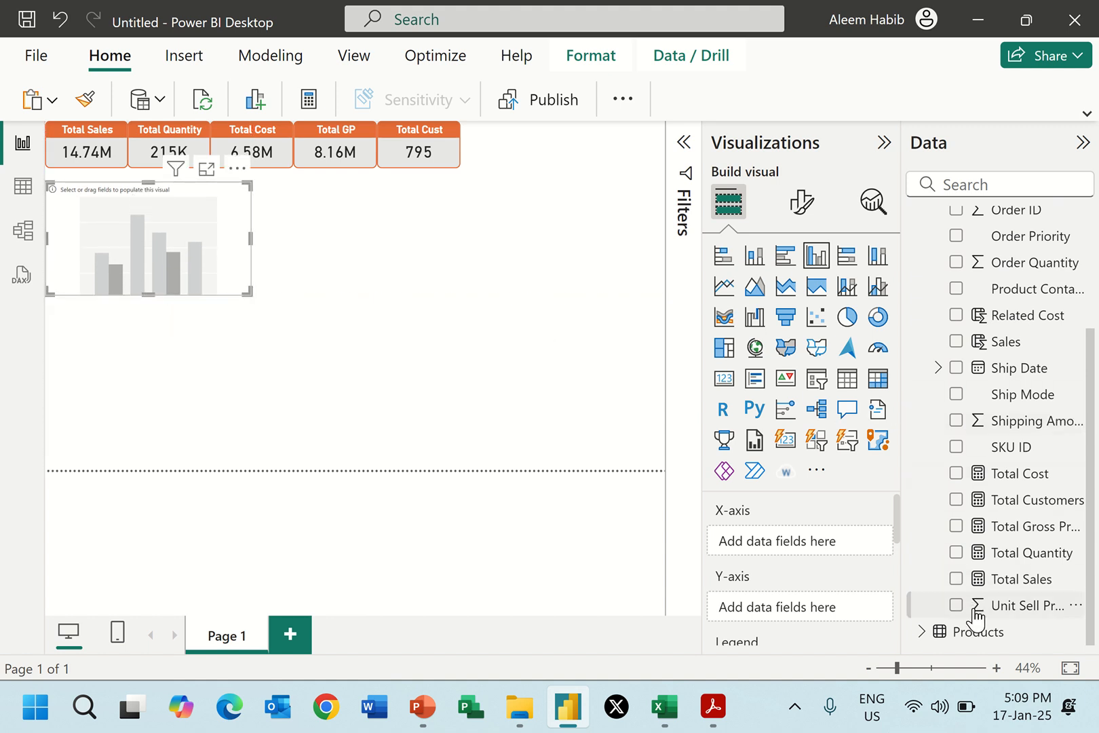
Plot Total Sales by Product Container in the column chart as in Report 2.pdf, and widen the chart slightly.
click(956, 578)
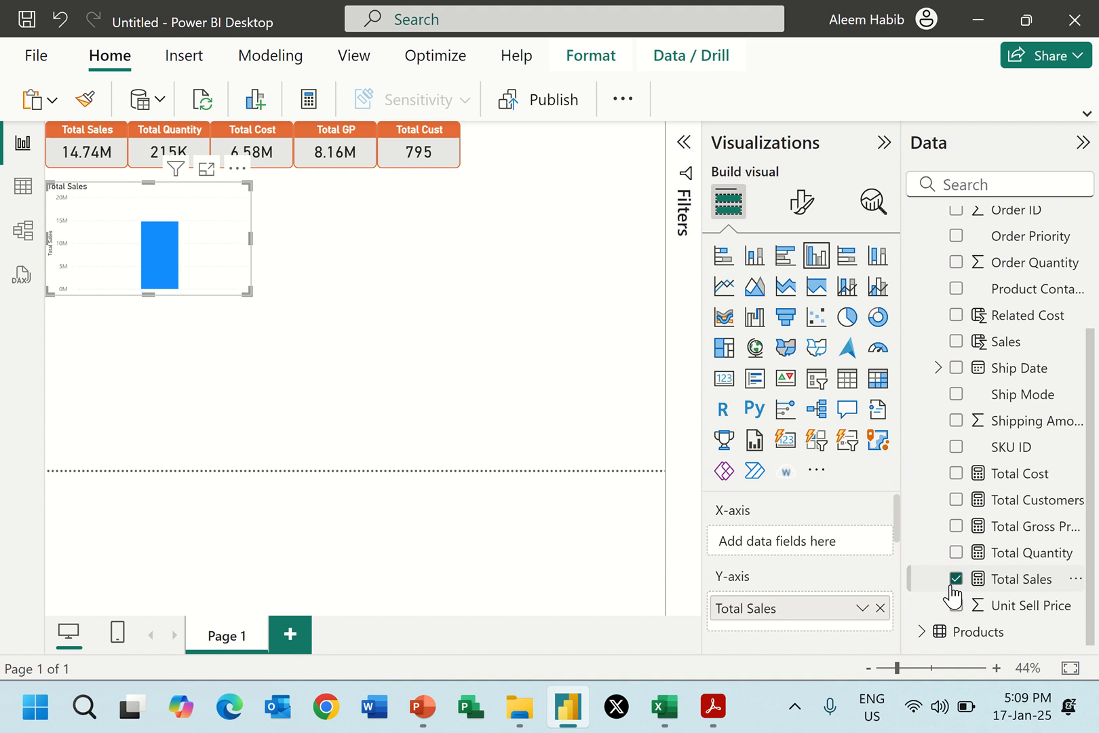
key(alt+Tab)
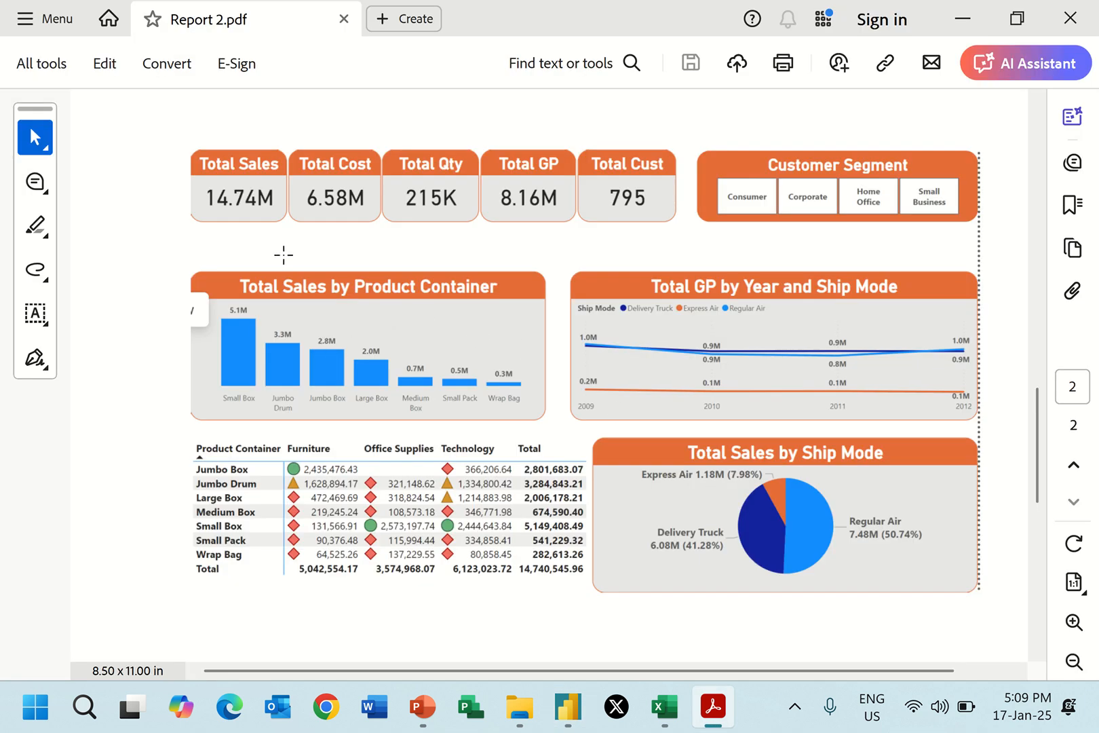
key(alt+Tab)
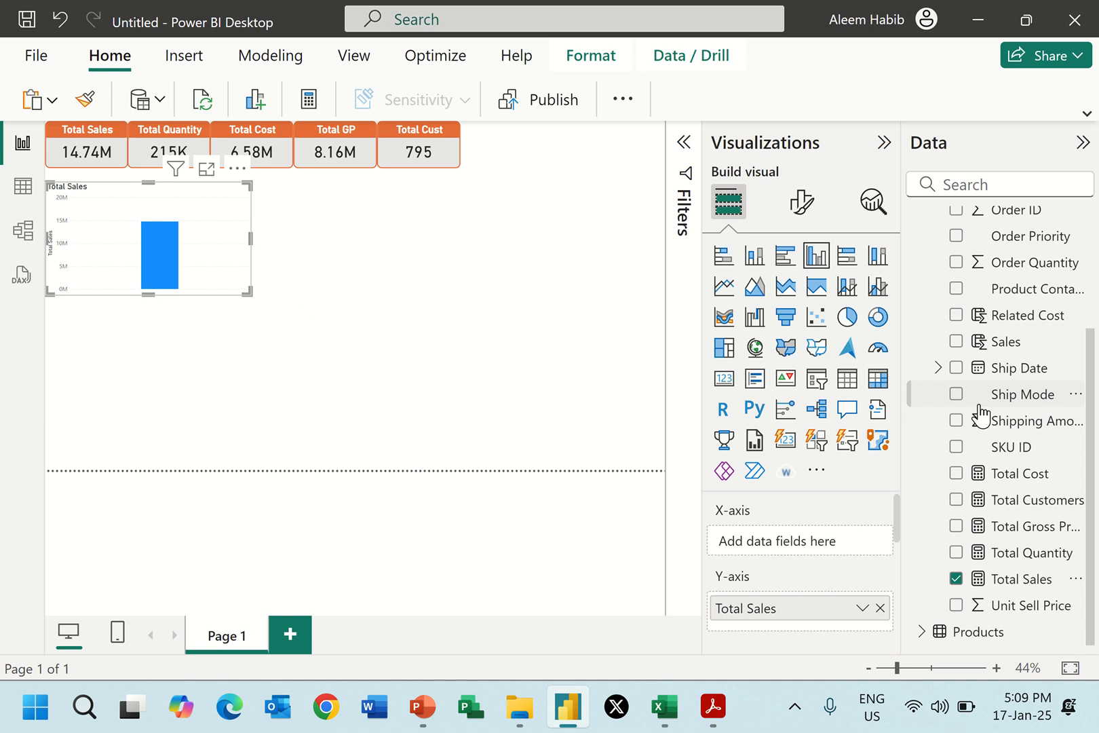
click(956, 289)
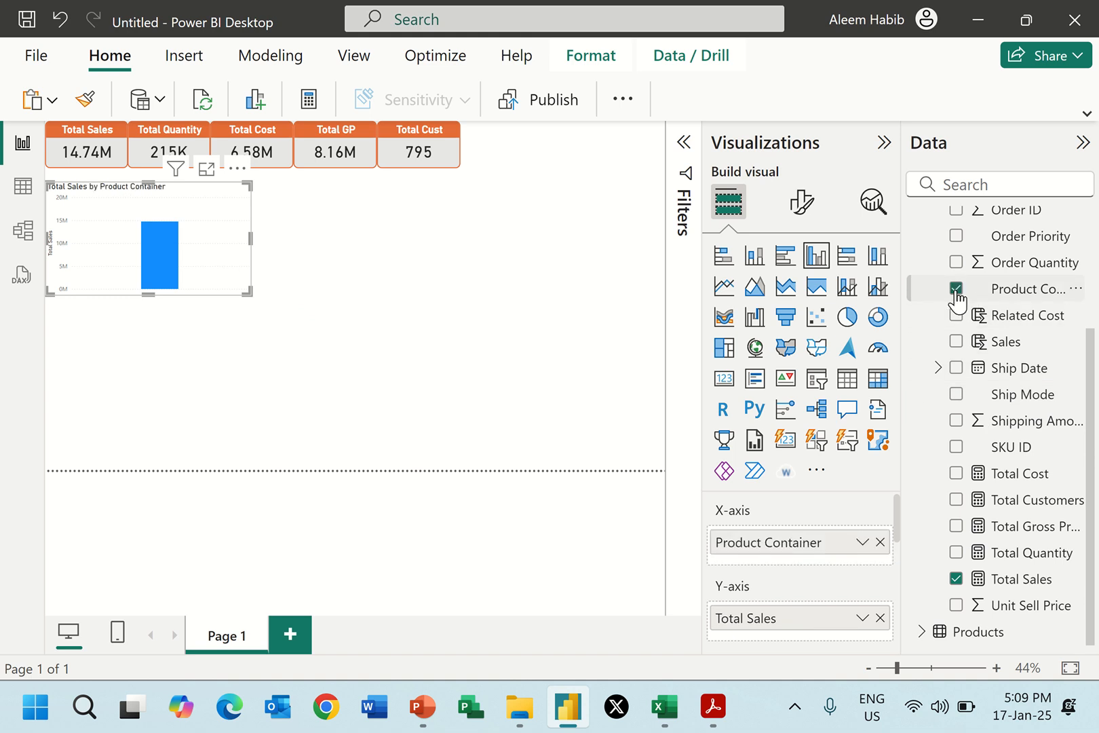
drag(250, 237, 282, 232)
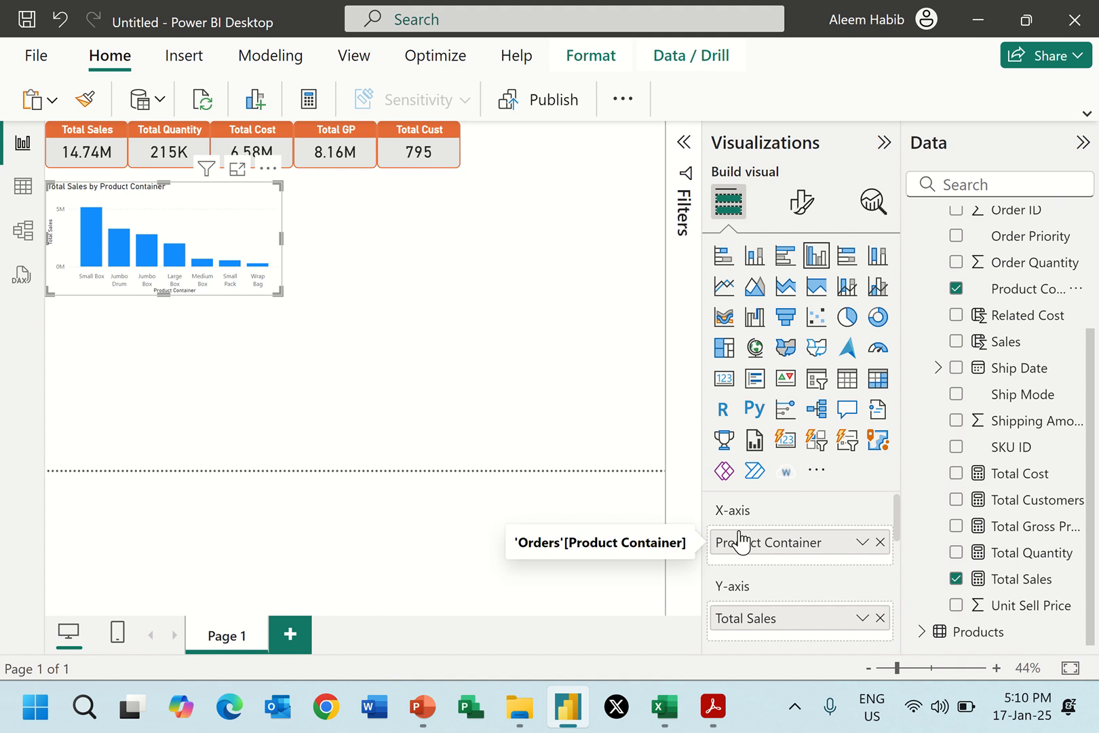
scroll(787, 578, down, 2)
scroll(804, 576, down, 2)
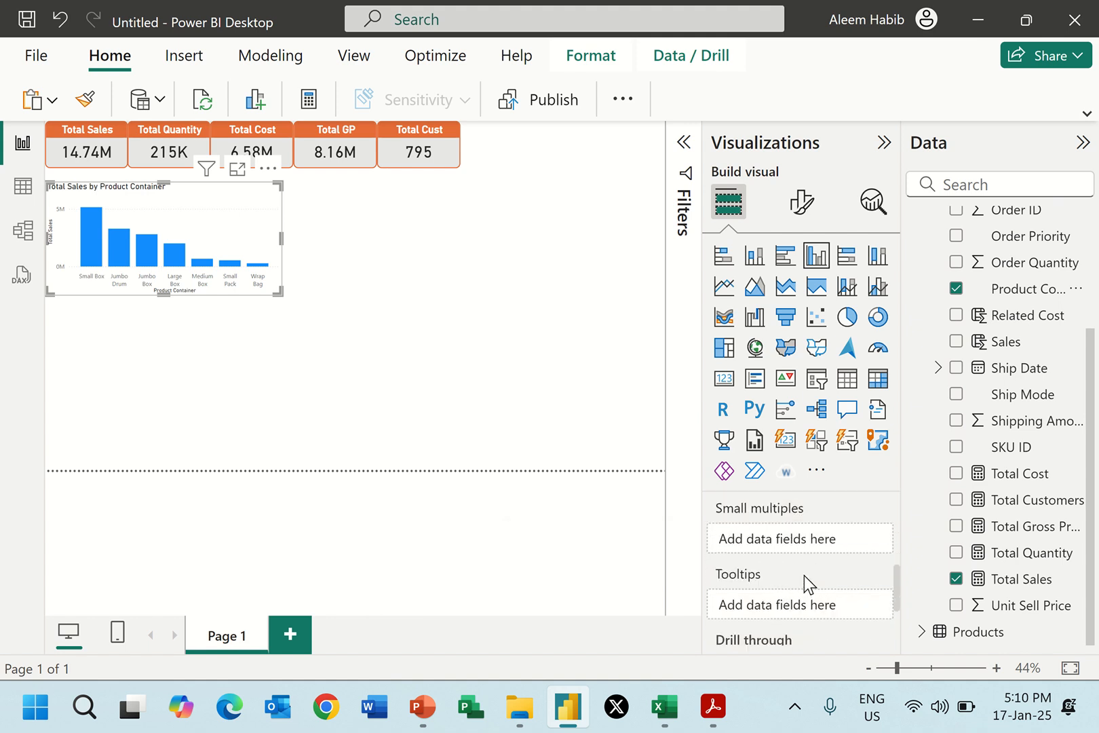
scroll(804, 577, down, 2)
scroll(803, 576, up, 5)
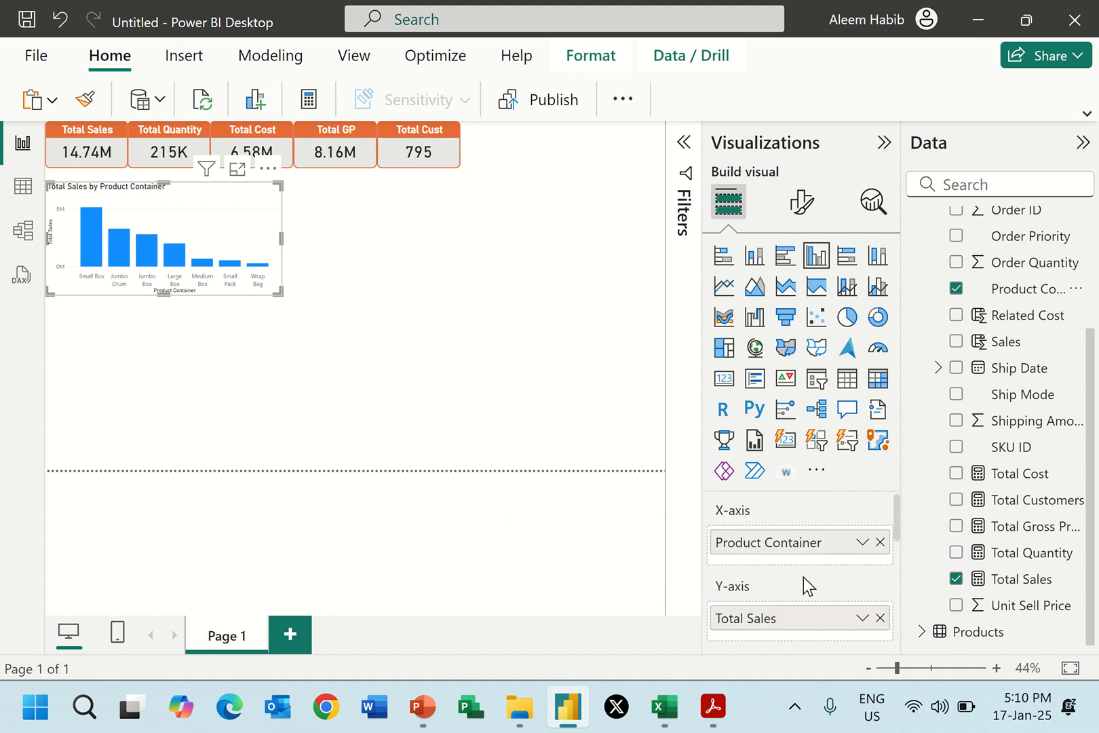
Compare the column chart with Report 2.pdf and apply the Total Sales card's formatting to it with Format Painter.
click(802, 201)
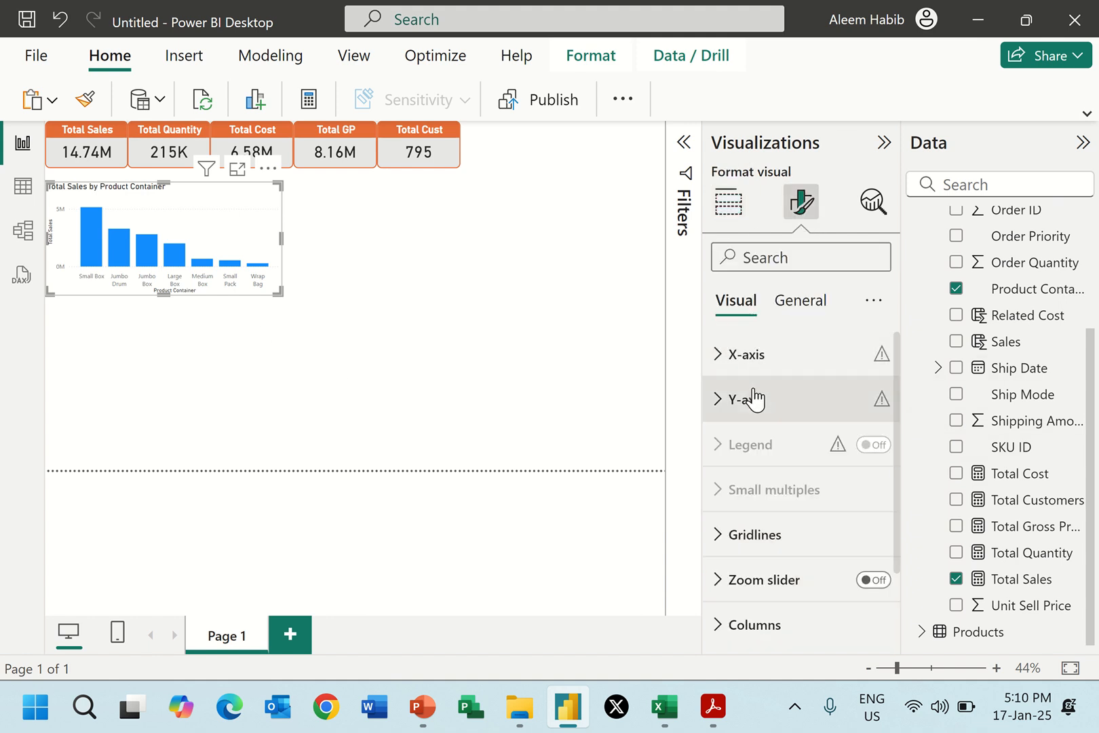
key(alt+Tab)
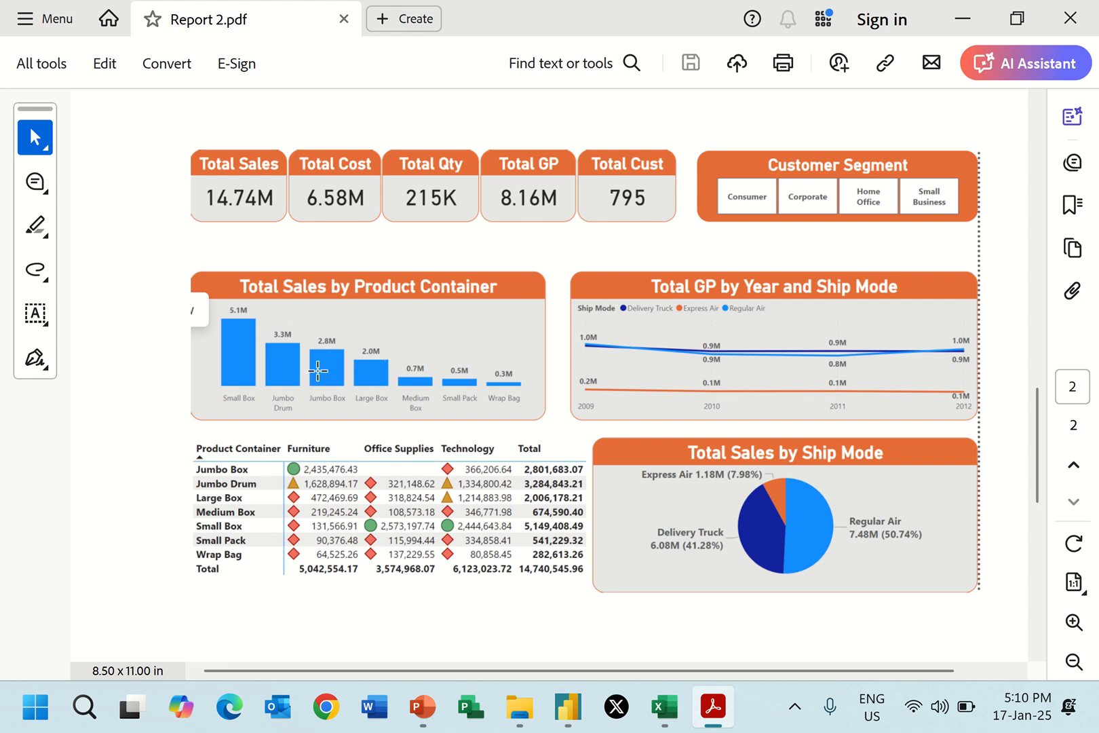
key(alt+Tab)
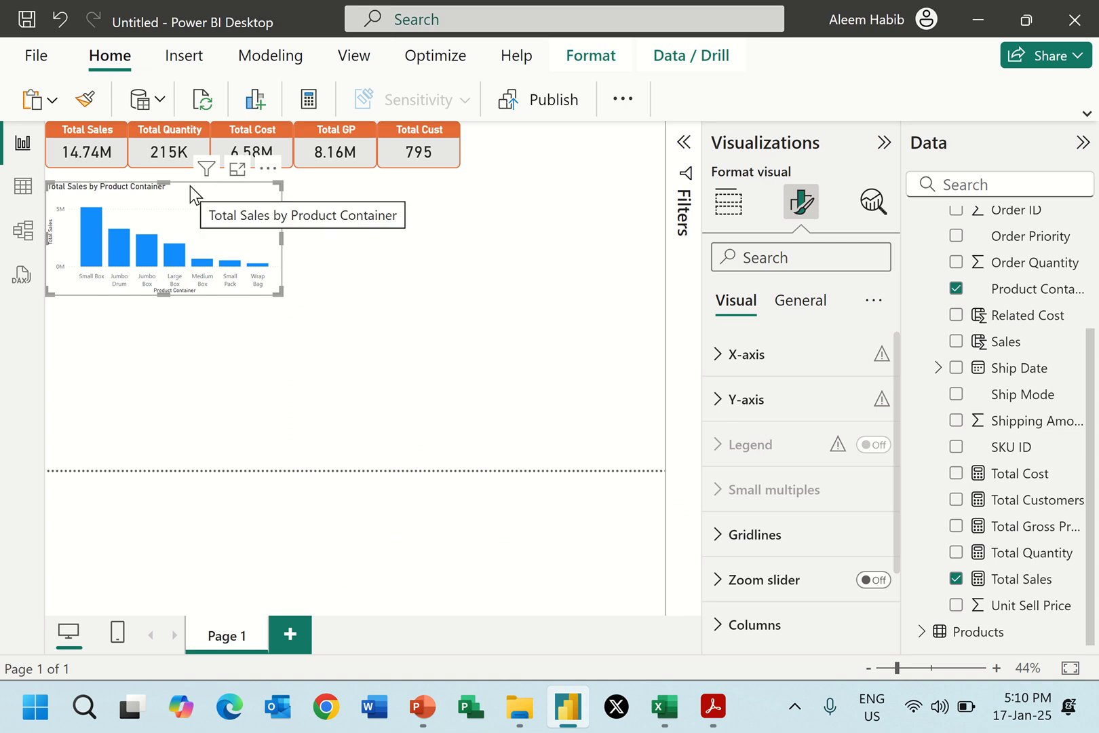
click(107, 140)
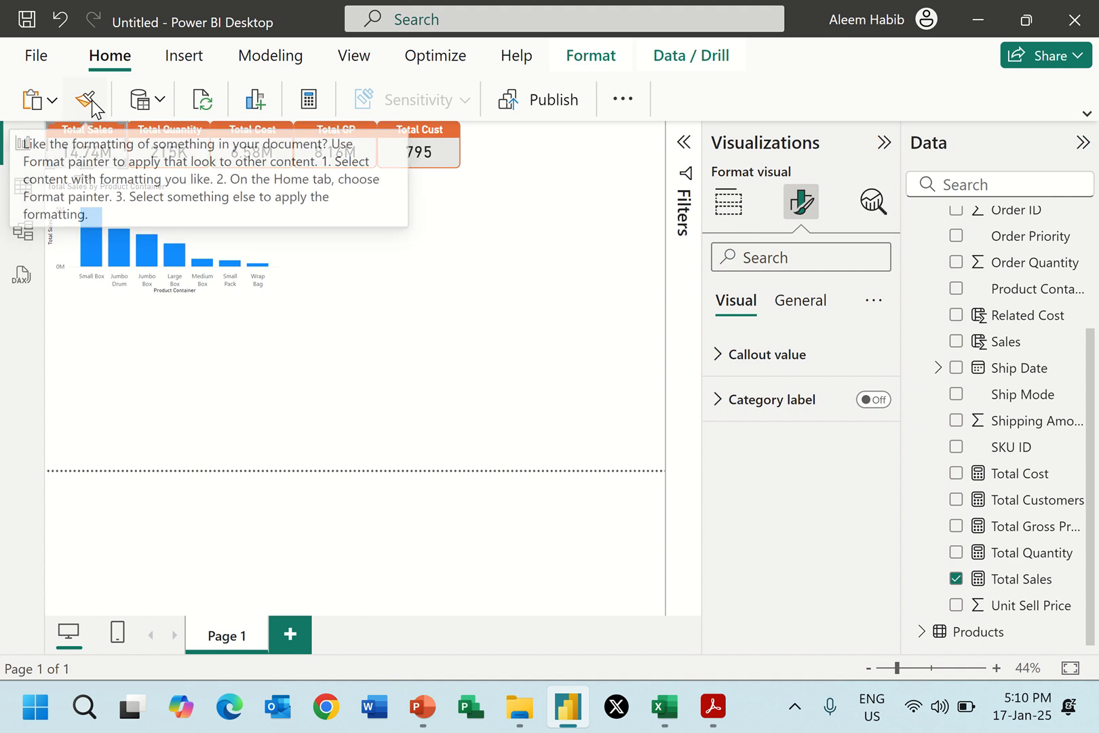
click(92, 103)
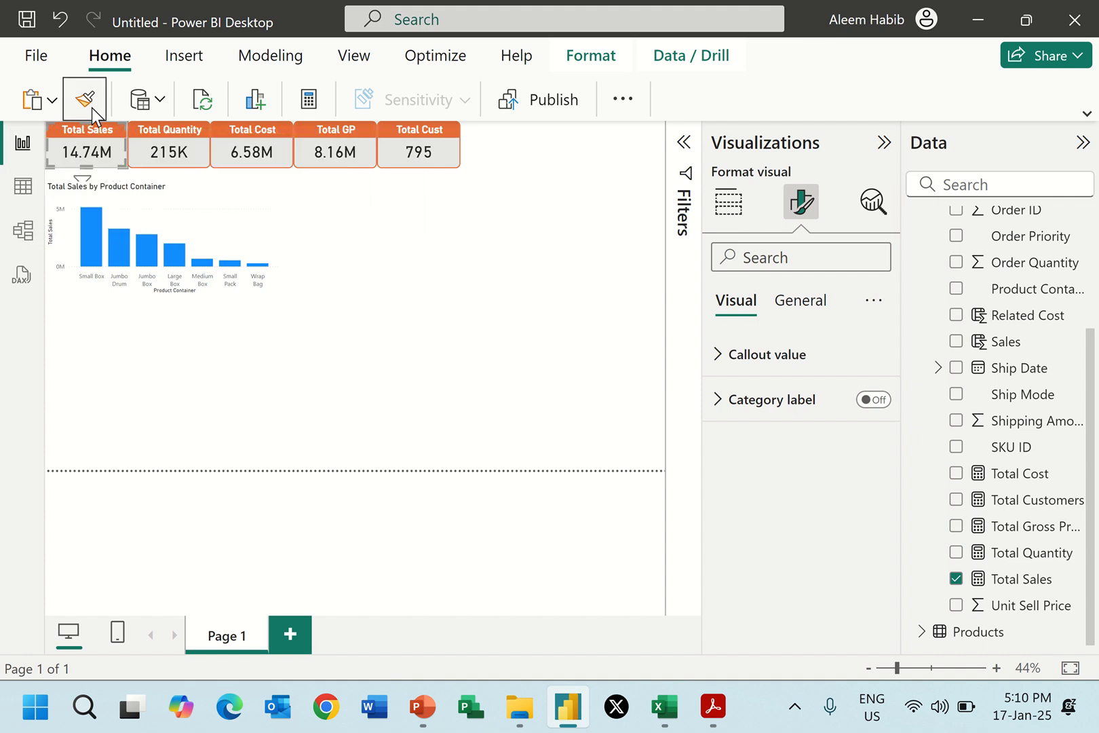
click(230, 211)
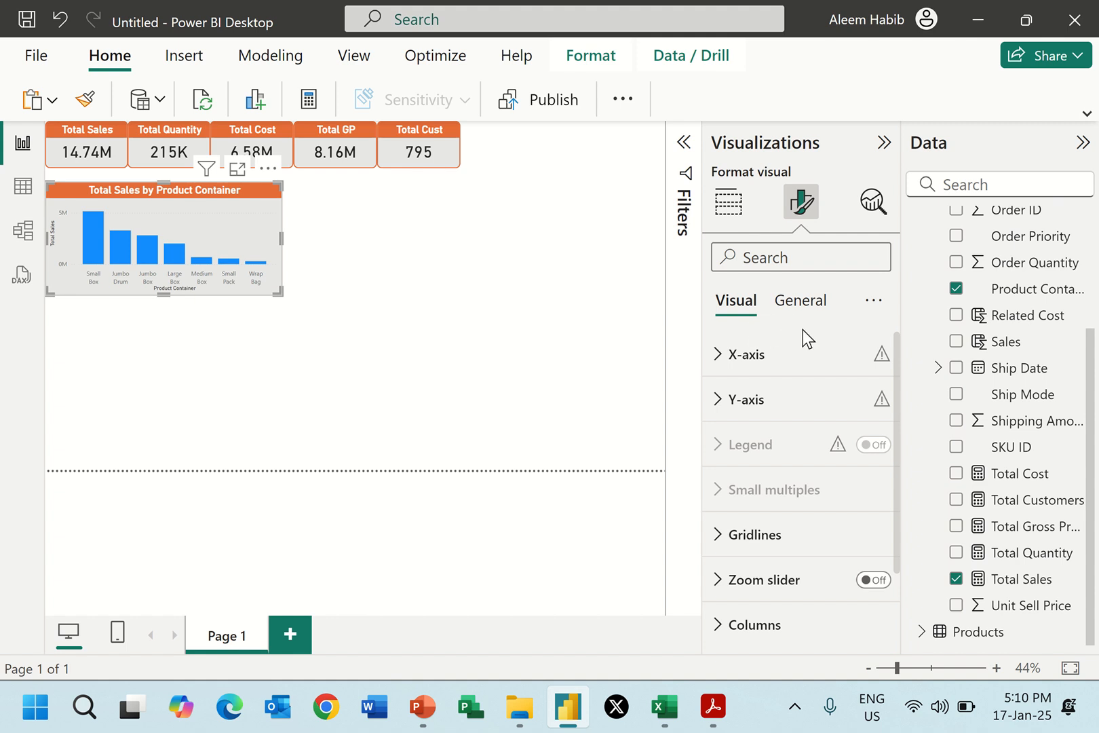
Turn on data labels for the column chart and set their values to bold at font size 12.
scroll(798, 481, down, 2)
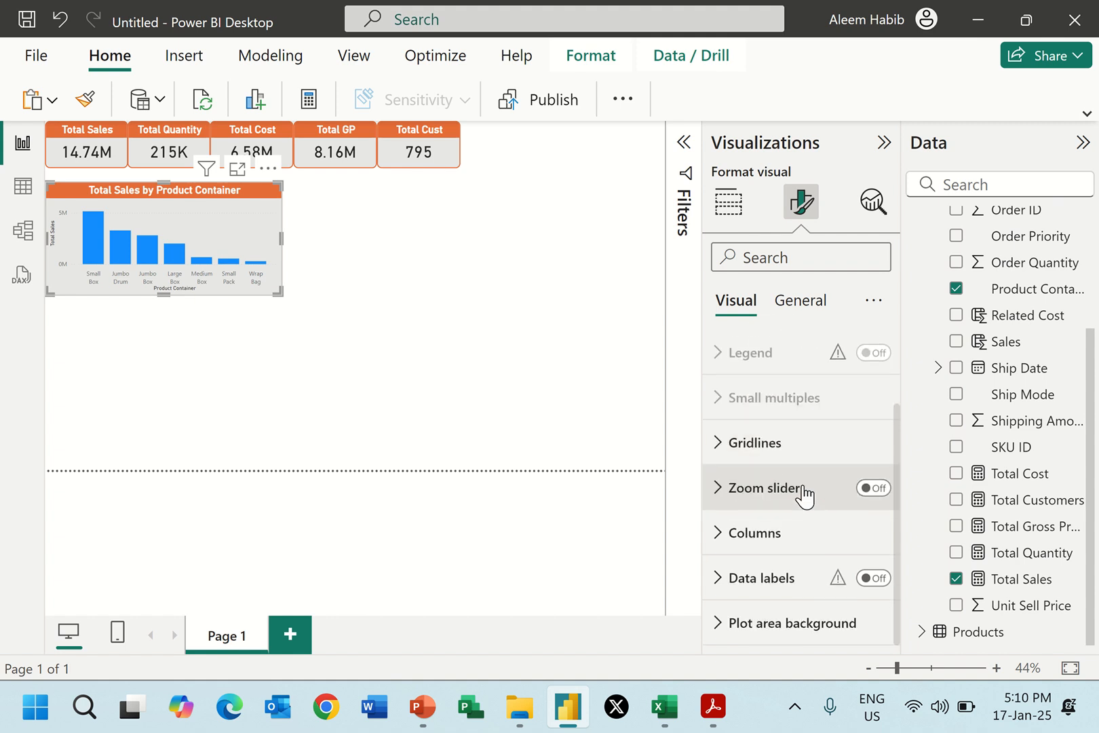
click(875, 578)
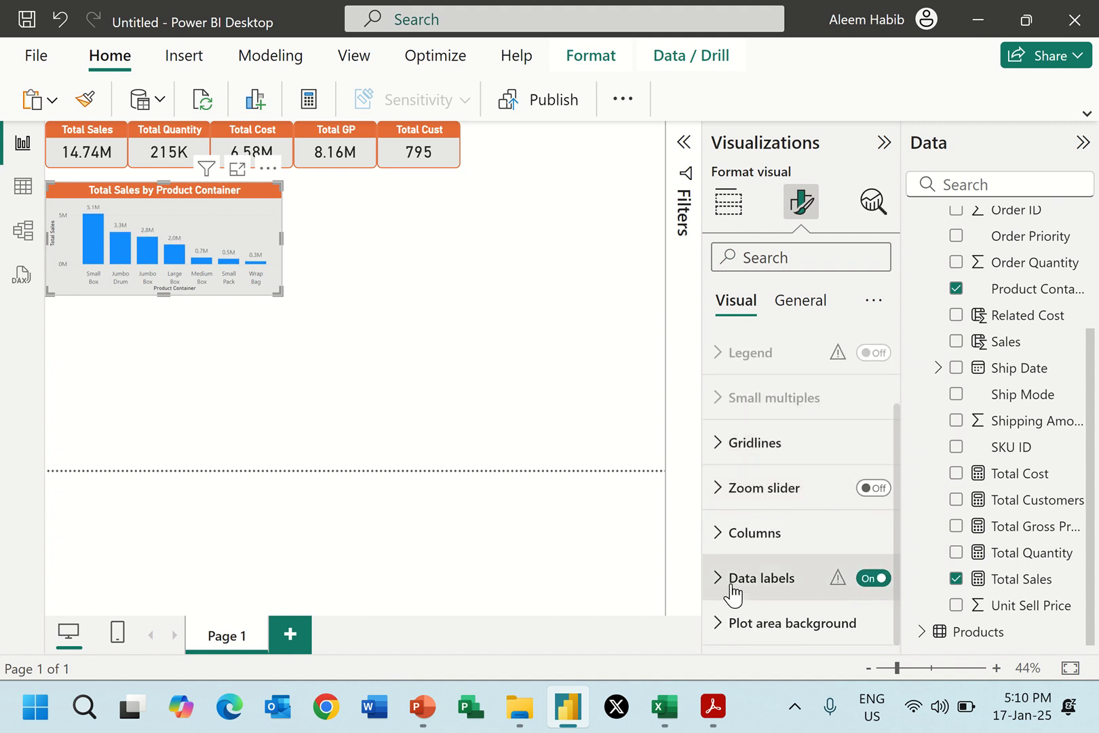
click(718, 577)
scroll(765, 526, down, 5)
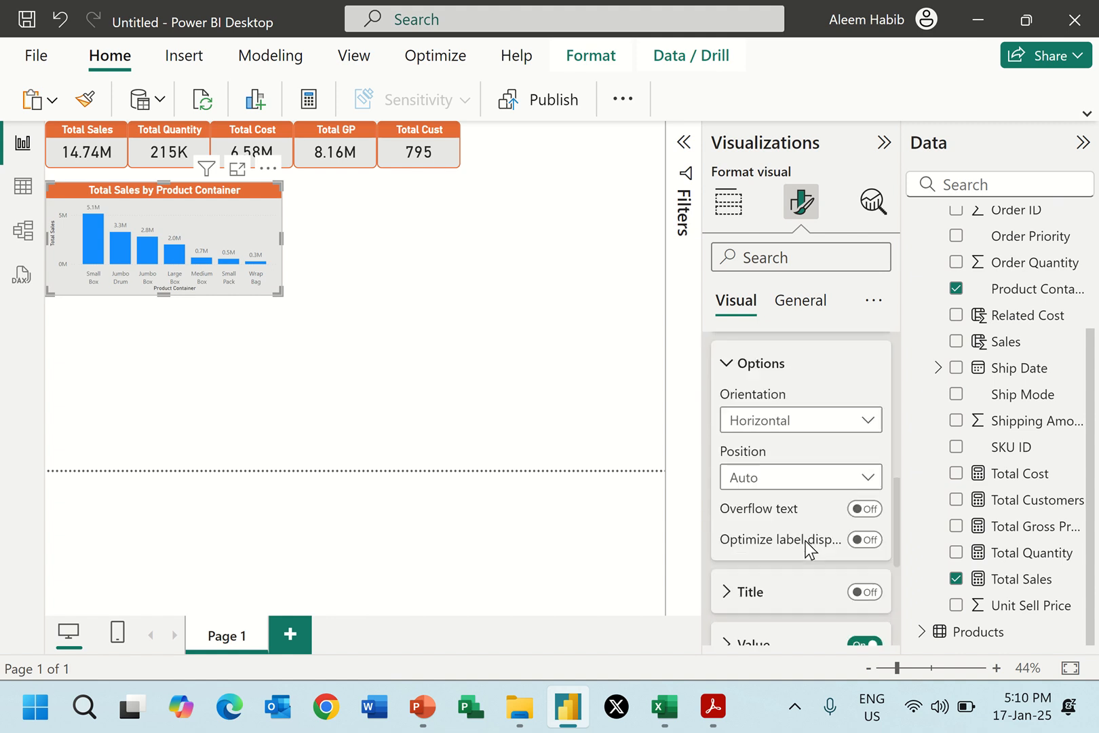
click(737, 514)
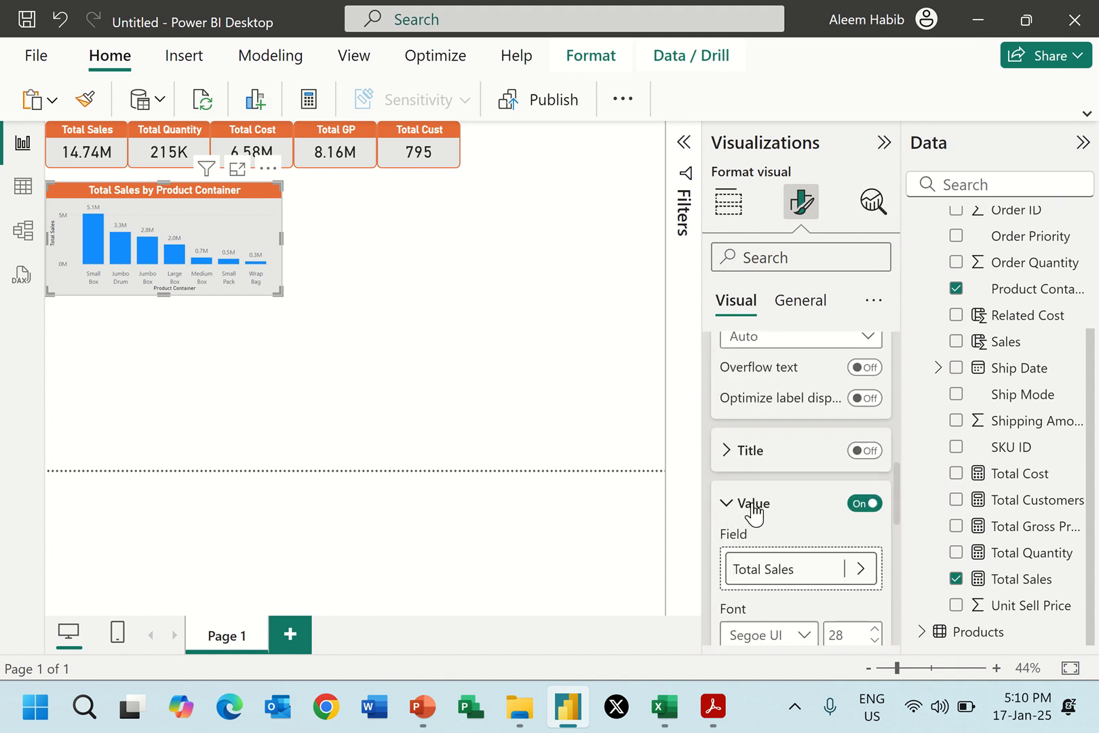
click(736, 556)
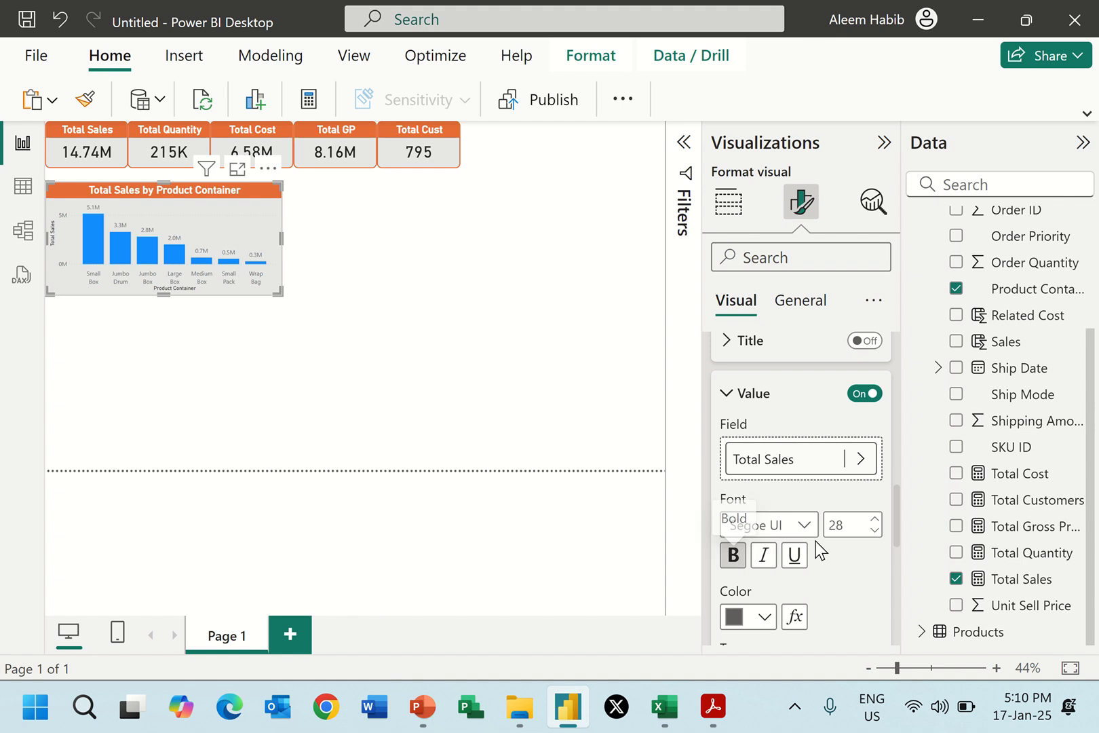
double_click(842, 523)
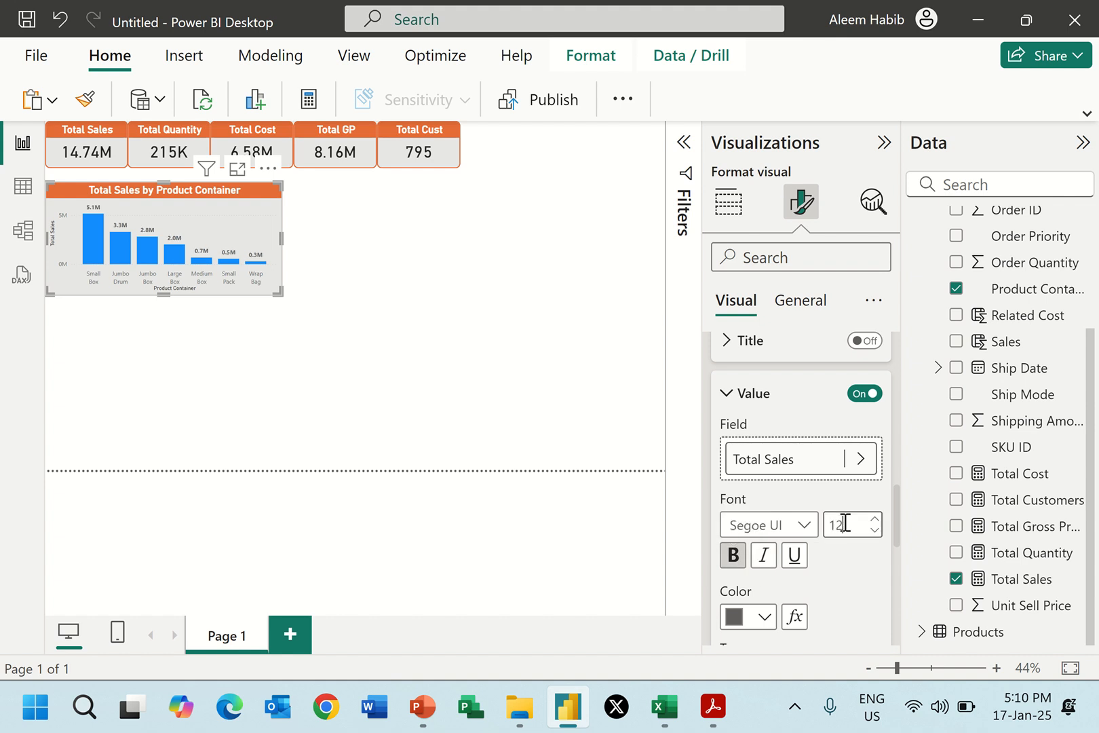
click(844, 523)
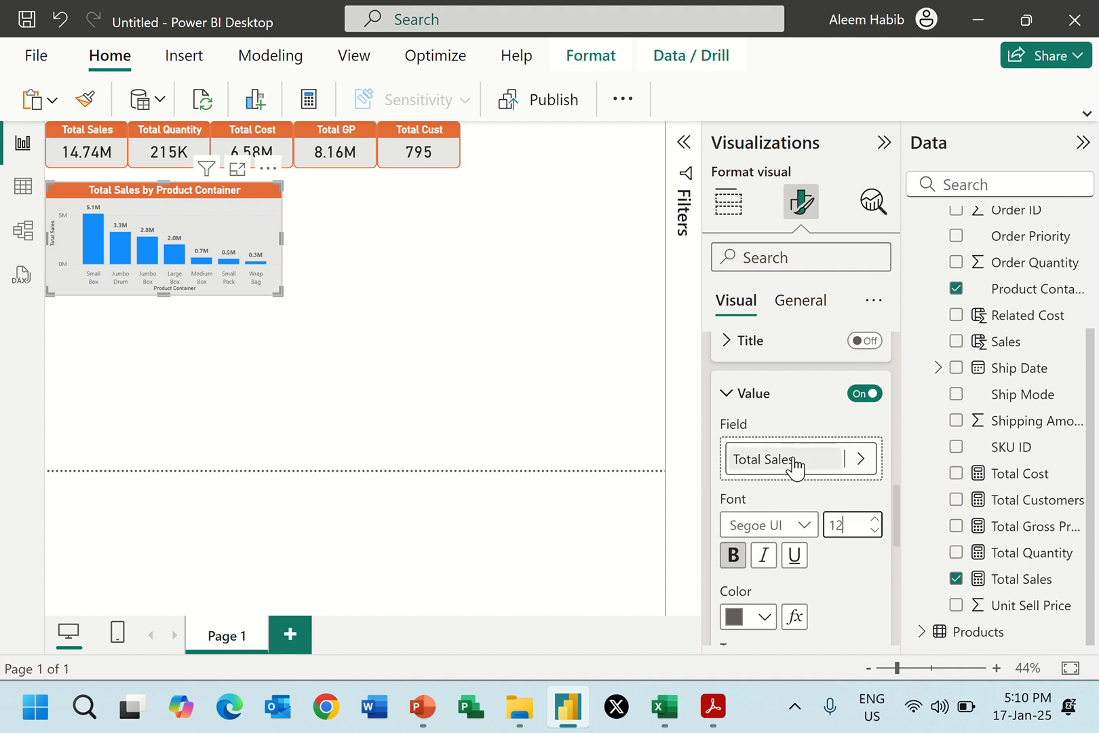
scroll(792, 466, down, 2)
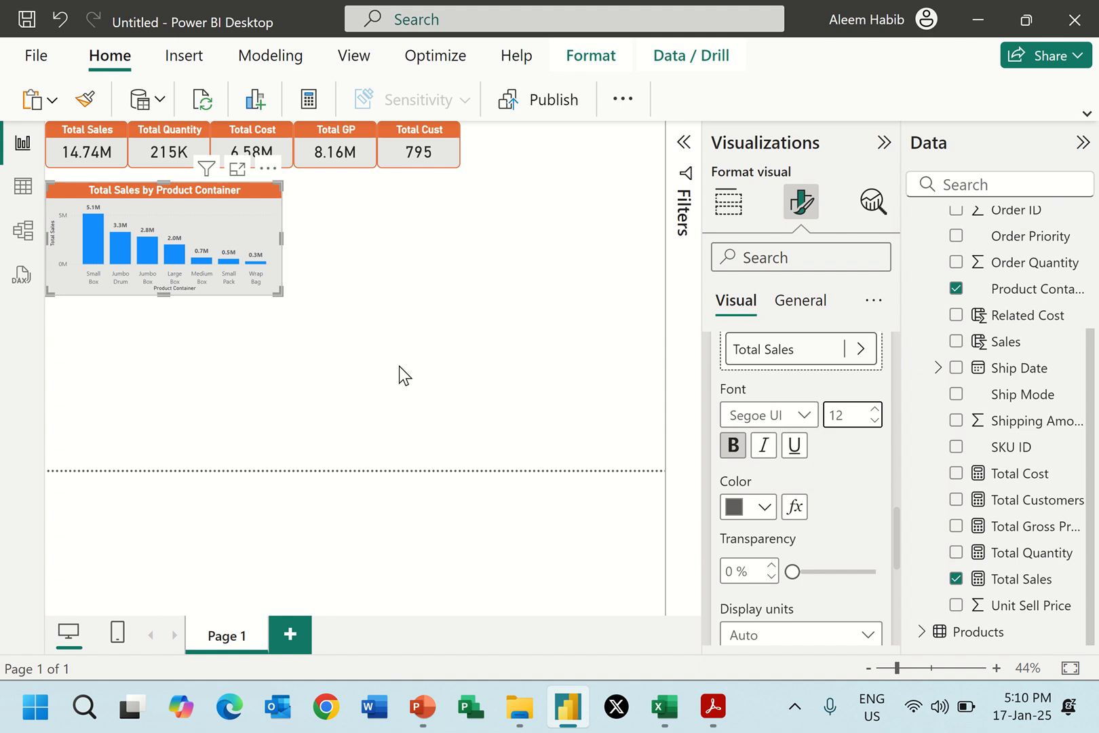
scroll(773, 403, up, 9)
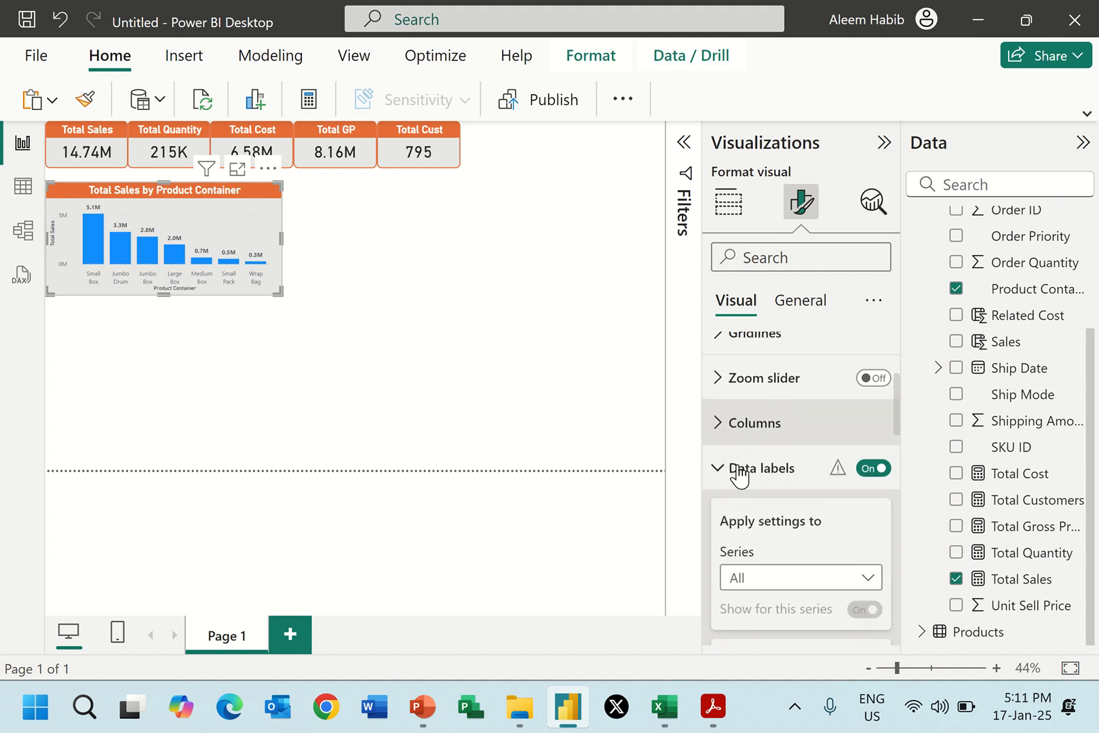
click(733, 475)
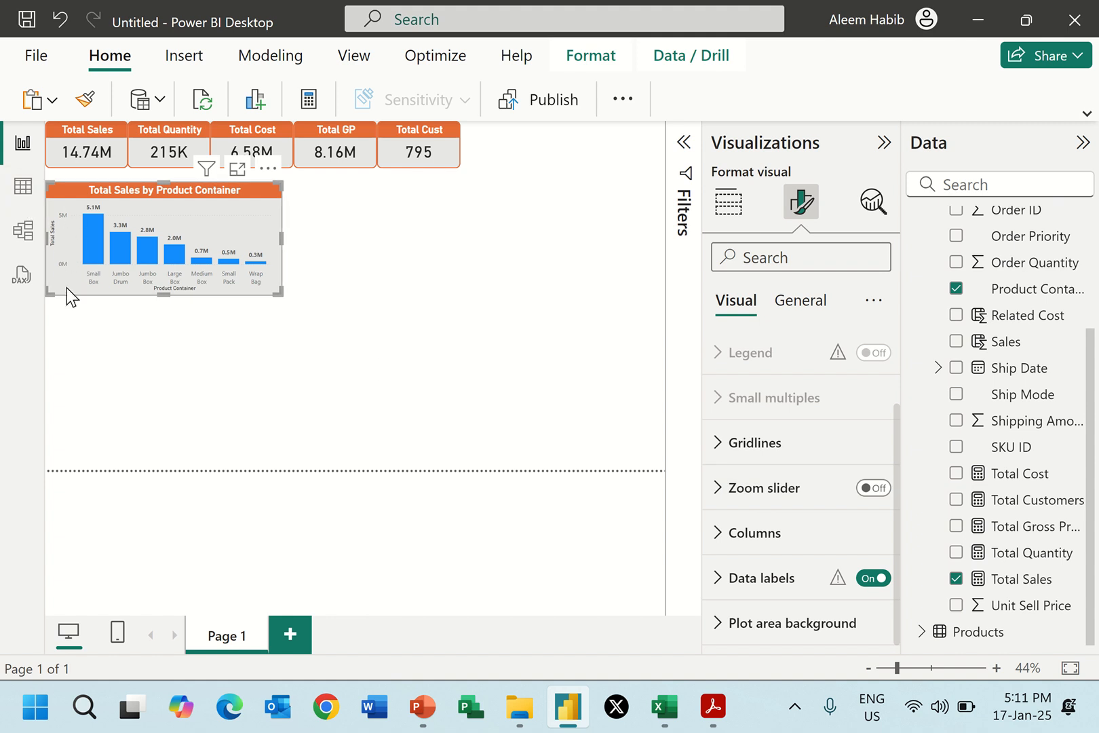
Turn off the Y-axis values and Y-axis title of the column chart.
scroll(814, 485, up, 2)
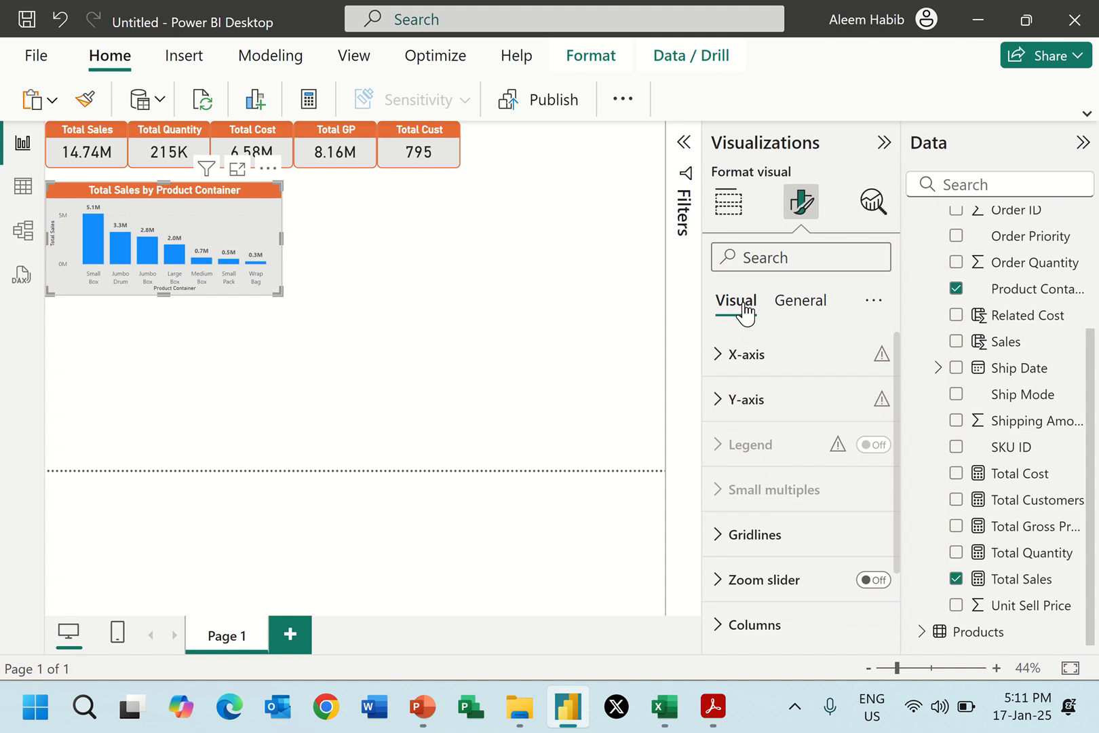
click(721, 403)
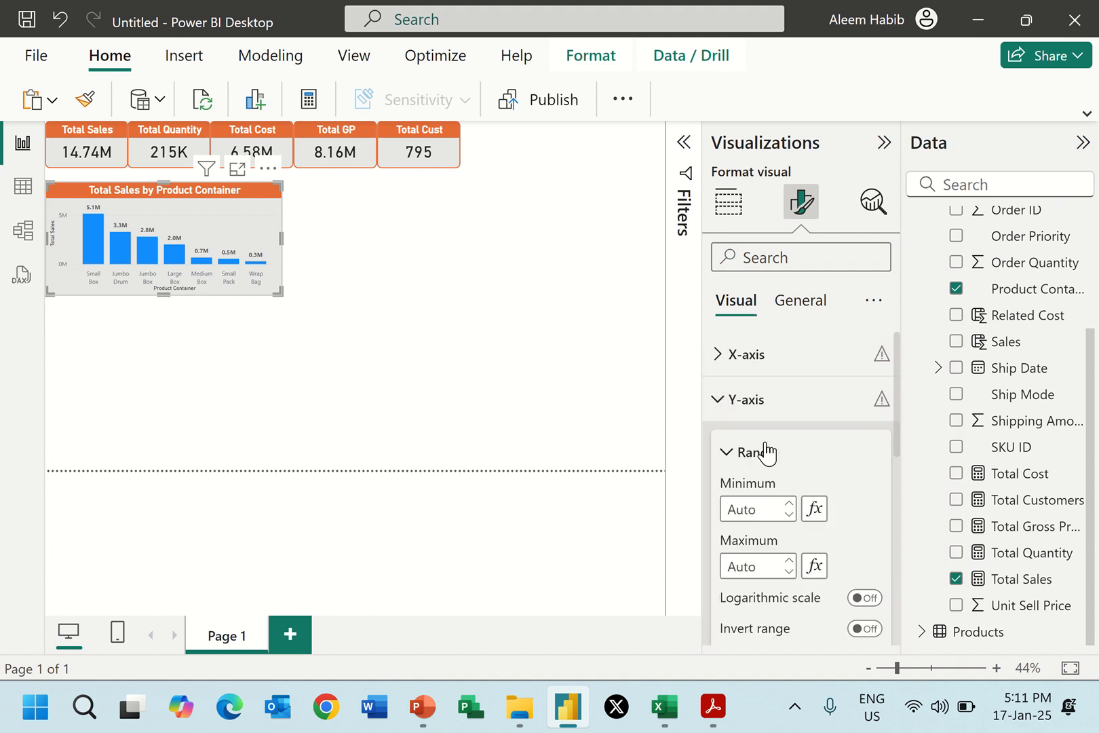
scroll(798, 468, down, 2)
scroll(800, 473, down, 1)
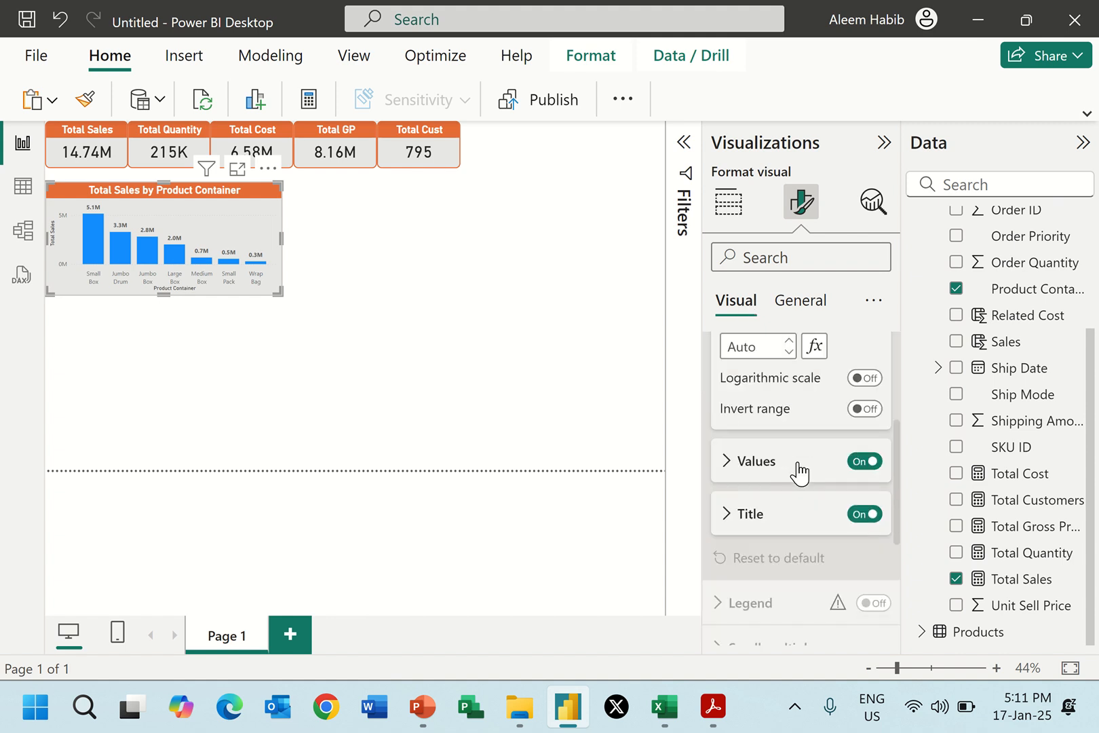
click(859, 464)
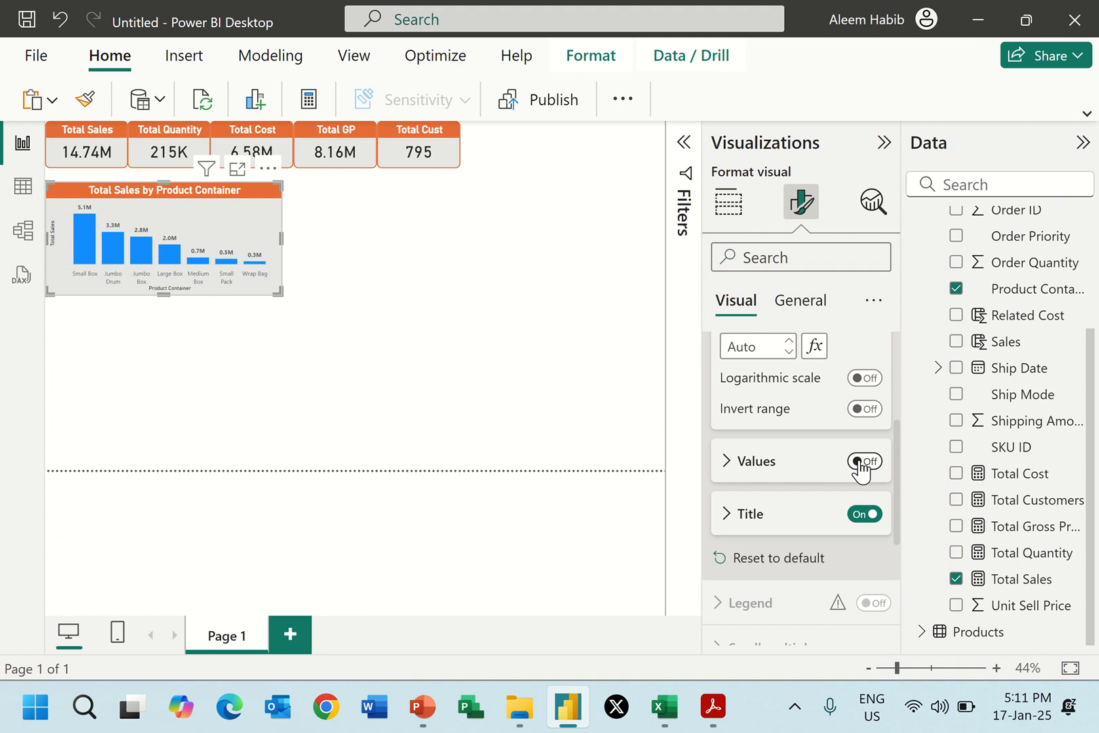
click(864, 513)
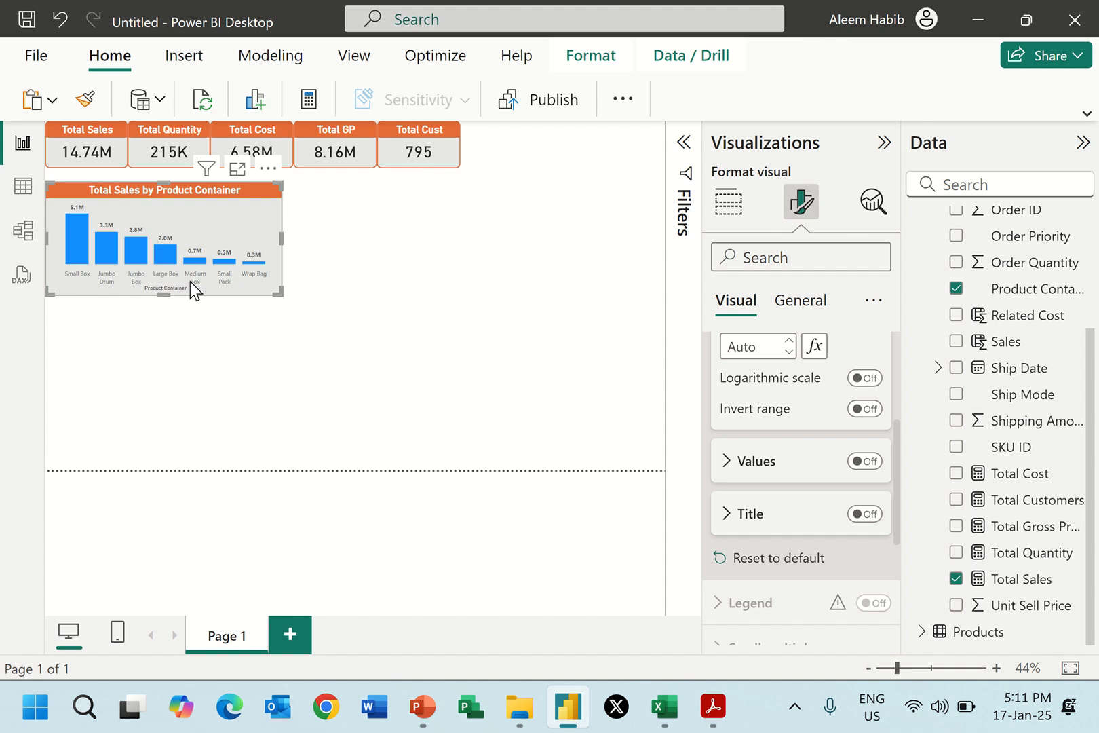
scroll(718, 392, up, 3)
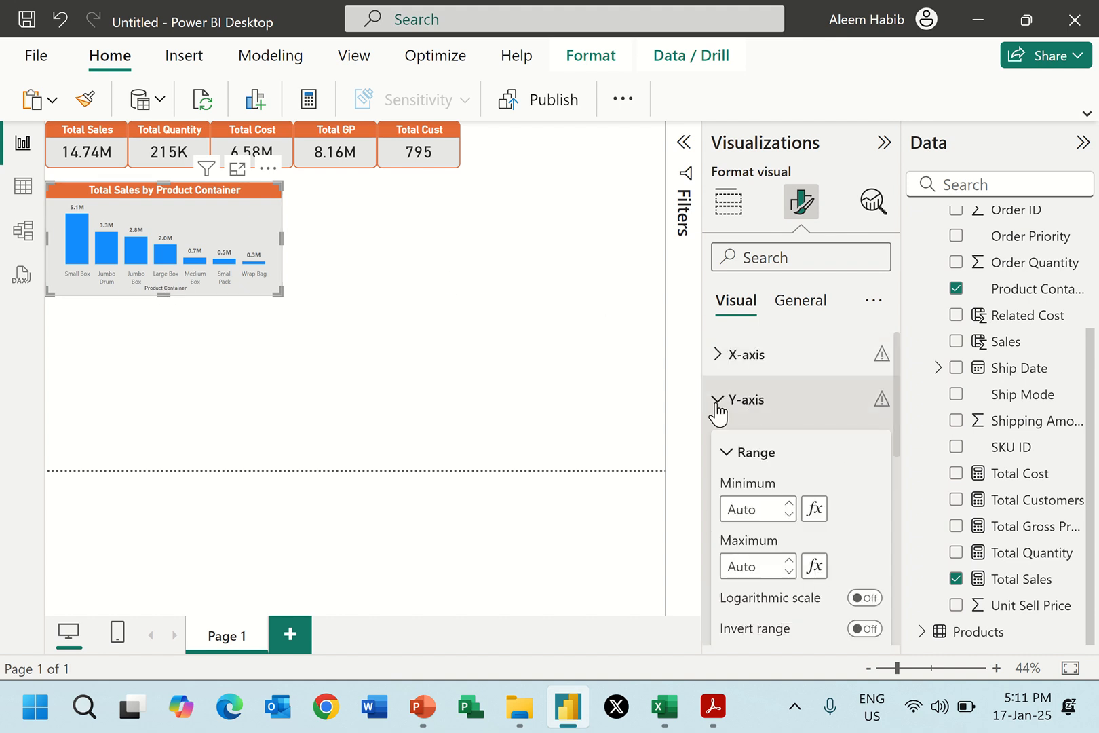
click(717, 401)
Make the column chart's X-axis values bold, check them against Report 2.pdf, and turn off the X-axis title.
click(718, 356)
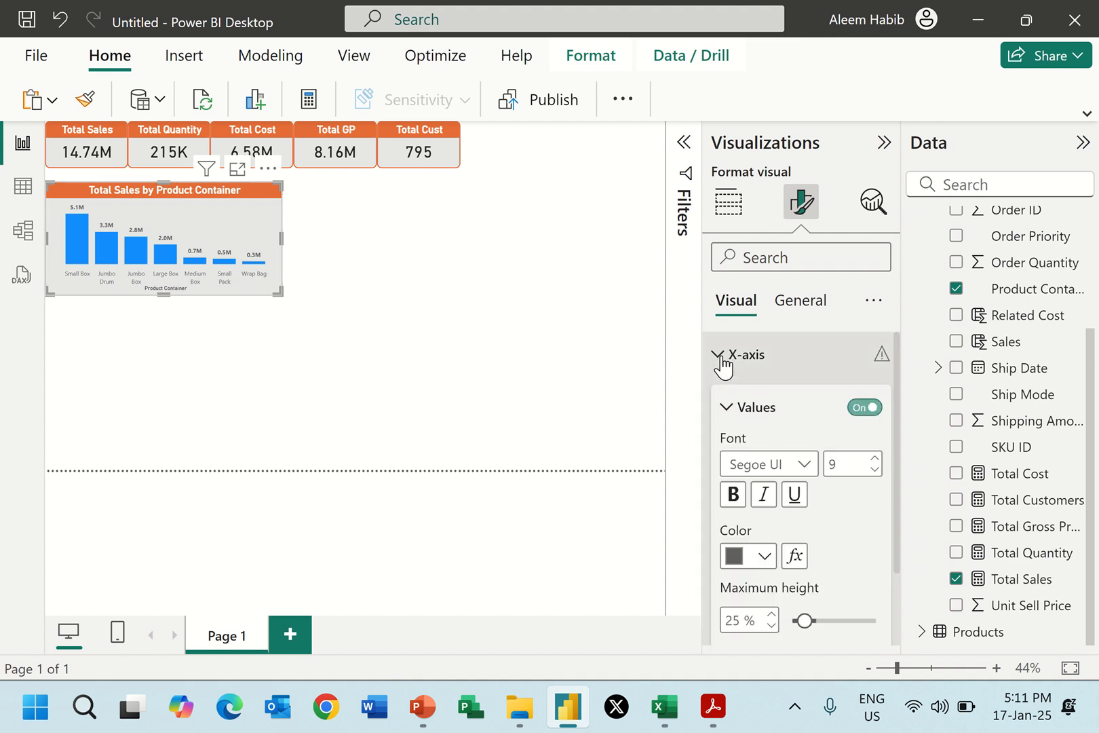
click(843, 466)
click(739, 498)
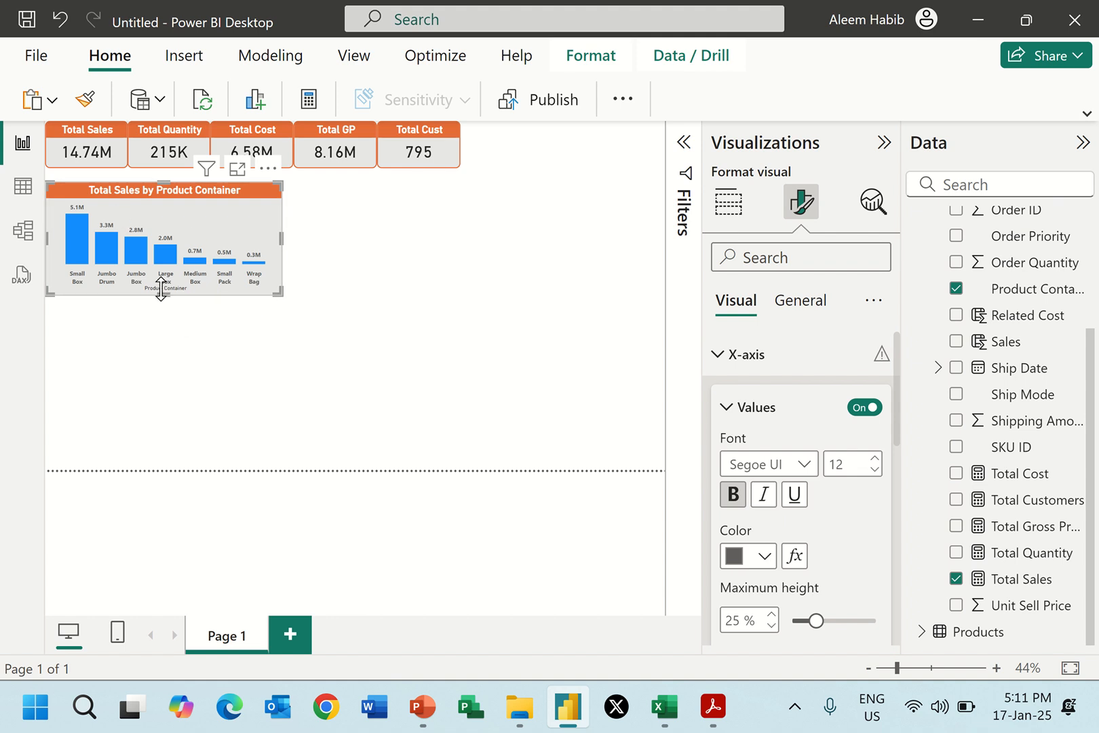
key(alt+Tab)
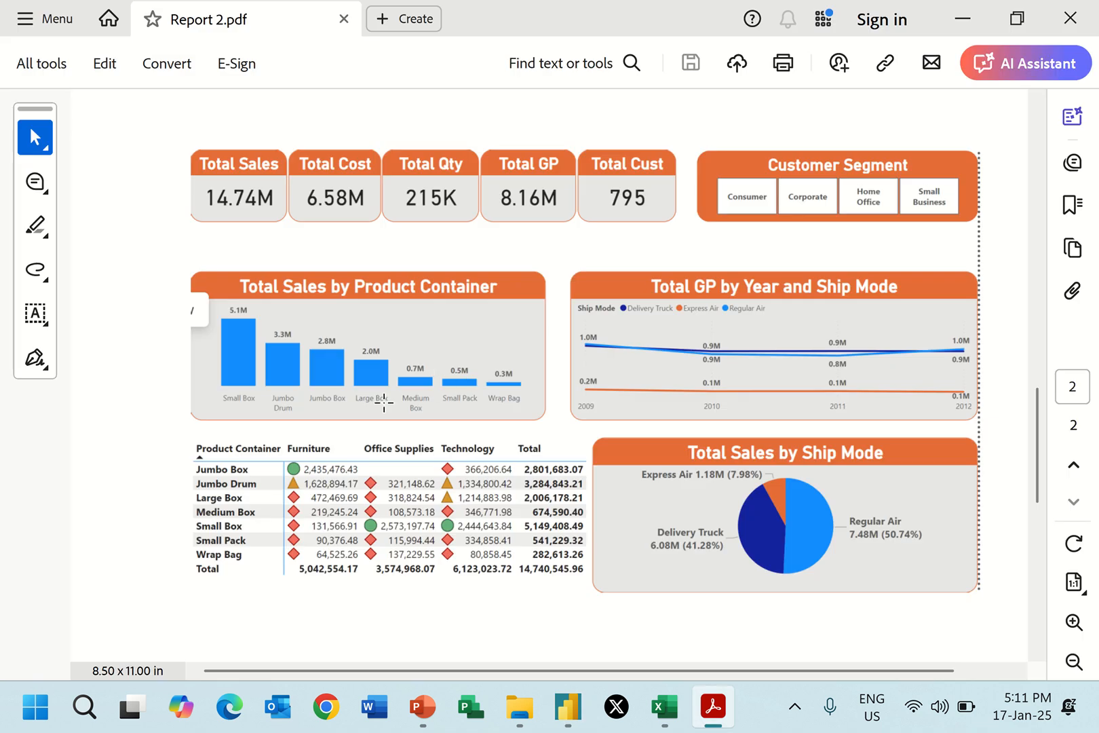
key(alt+Tab)
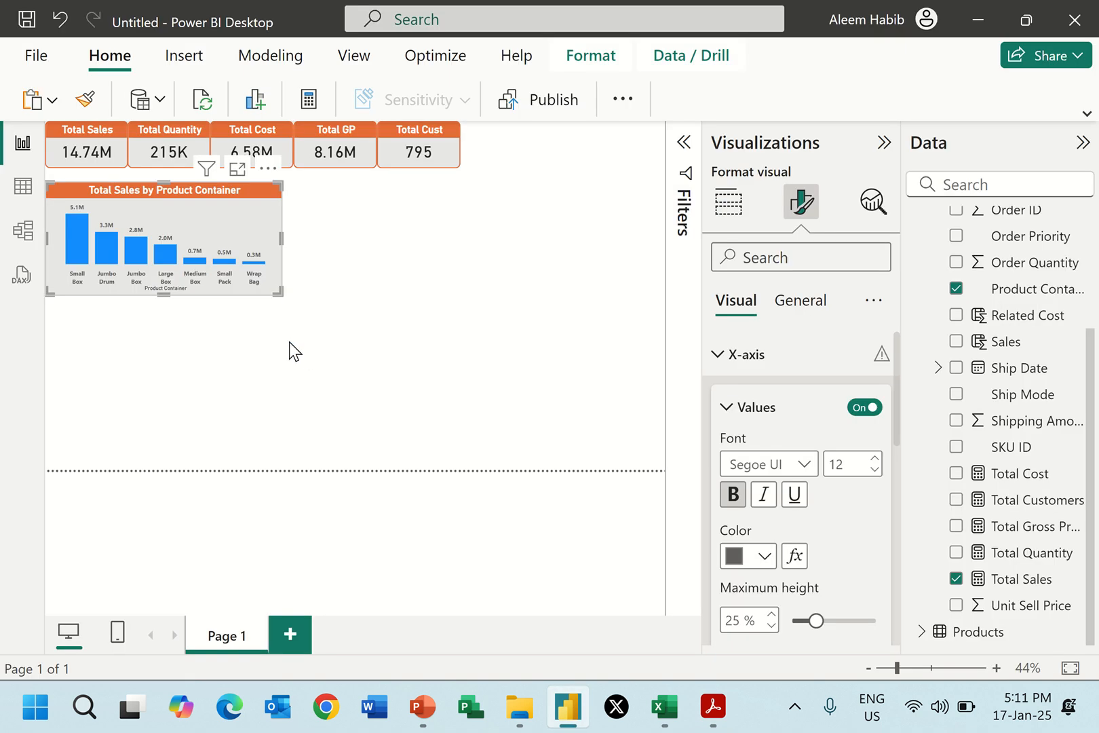
click(725, 407)
click(861, 461)
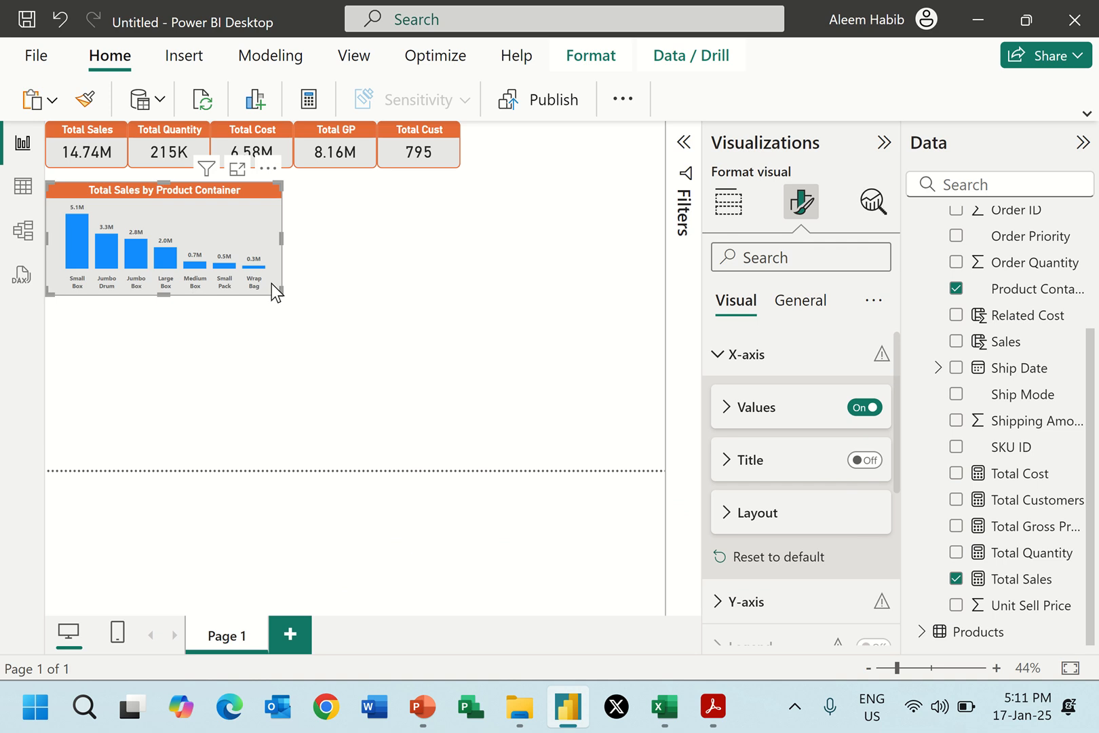
Compare the page with Report 2.pdf and widen the column chart to align with the Total Cost card's outer edge.
click(297, 261)
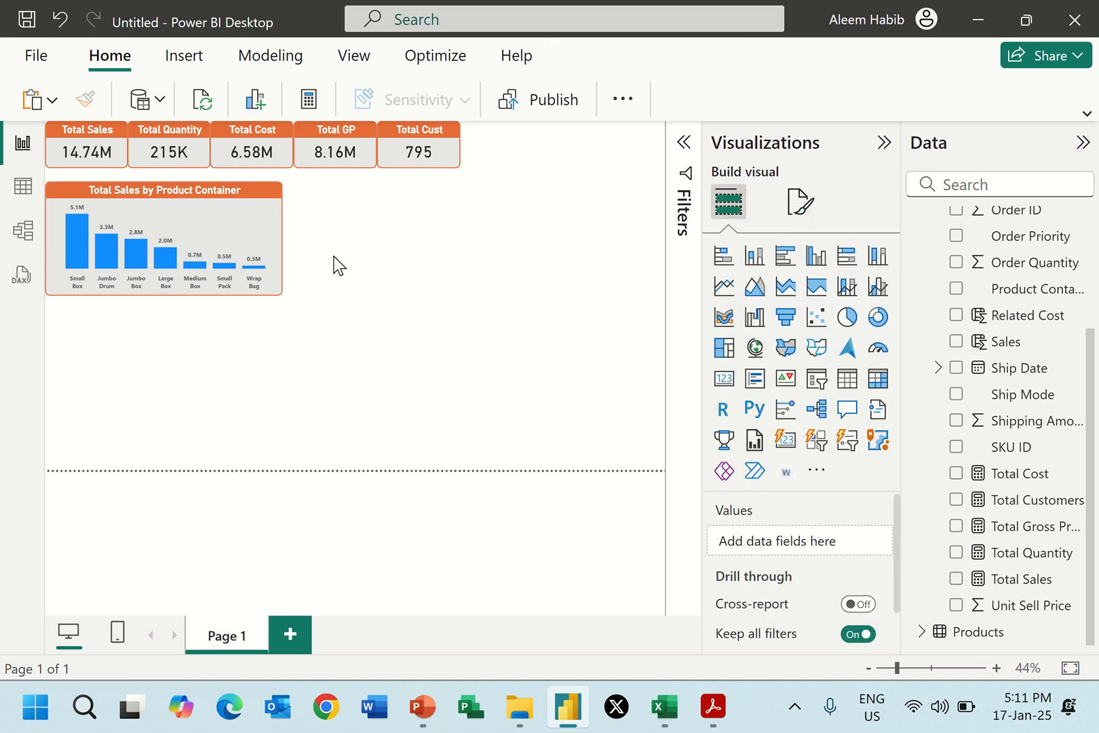
key(alt+Tab)
key(alt+Tab)
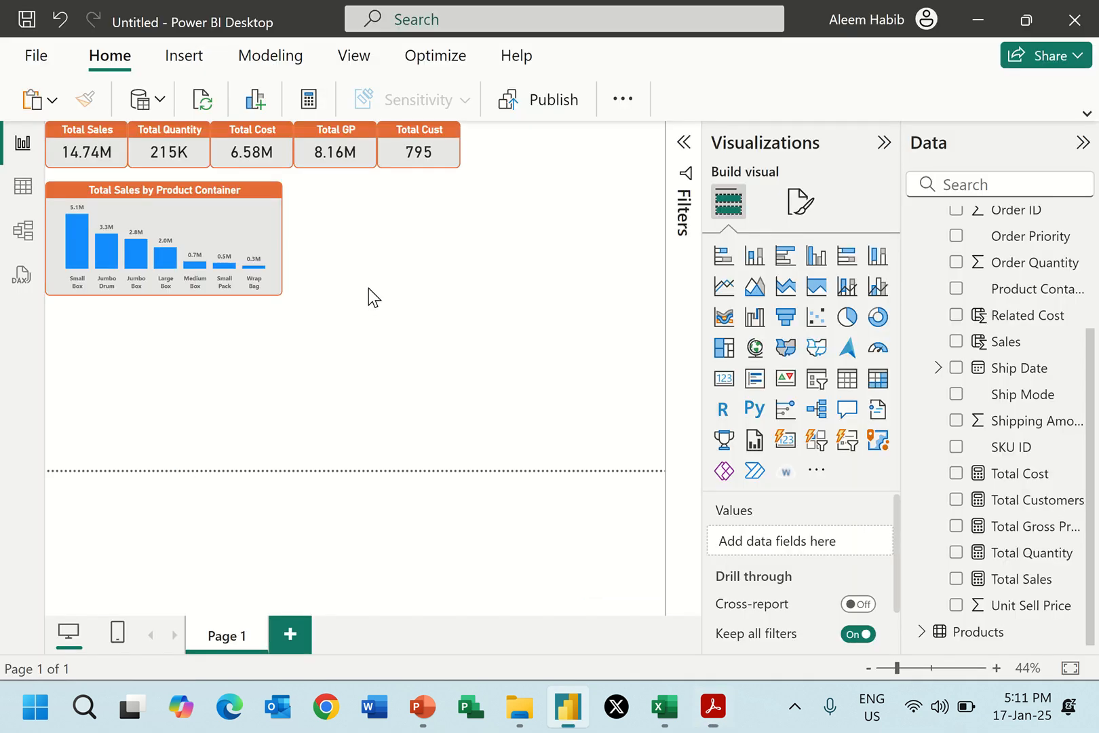
click(277, 219)
drag(282, 239, 296, 241)
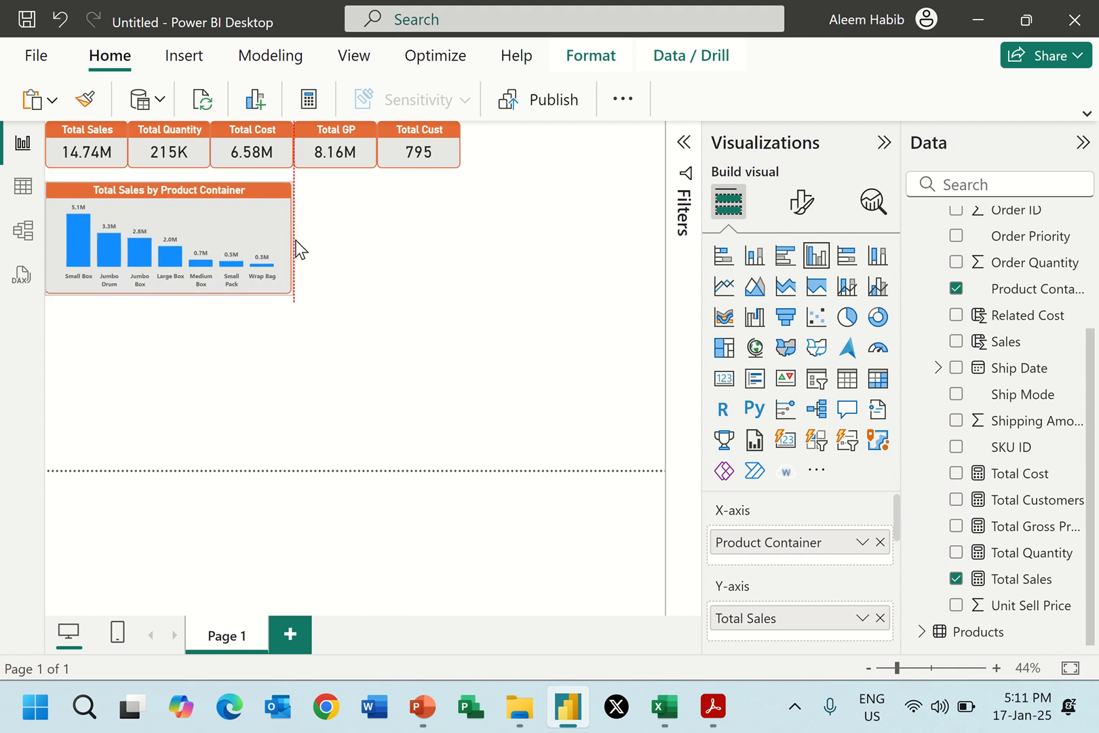
click(348, 280)
Check Report 2.pdf for the next visual and insert a line chart of Total Gross Profit.
key(alt+Tab)
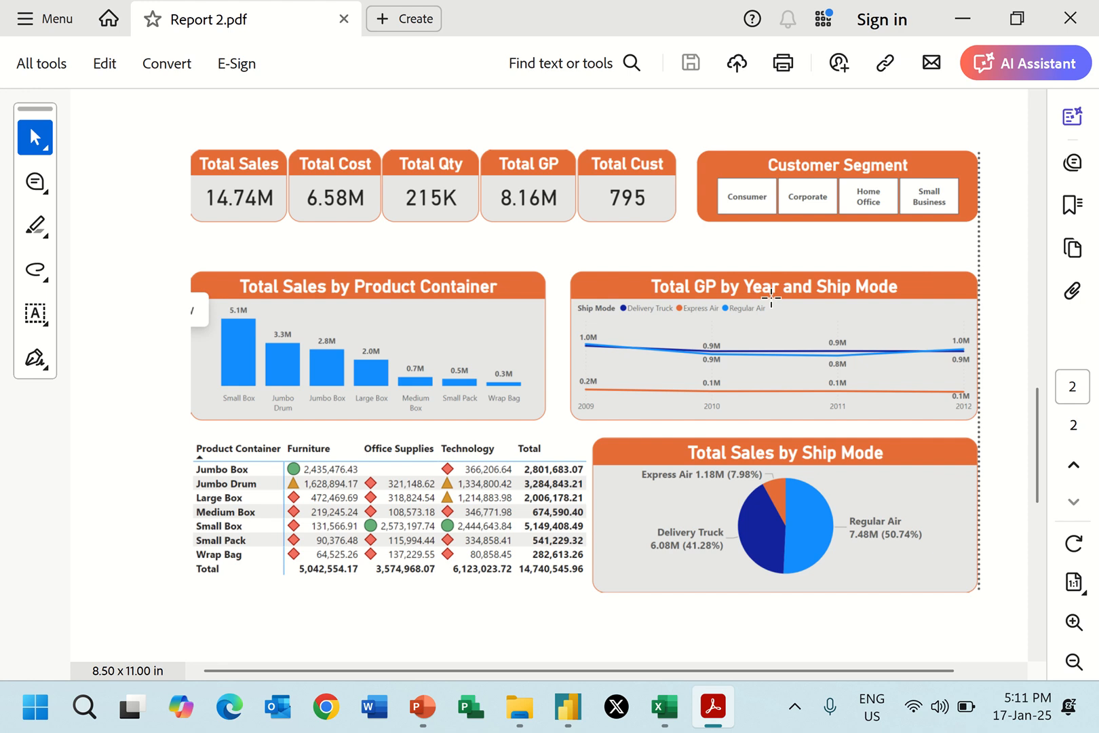
key(alt+Tab)
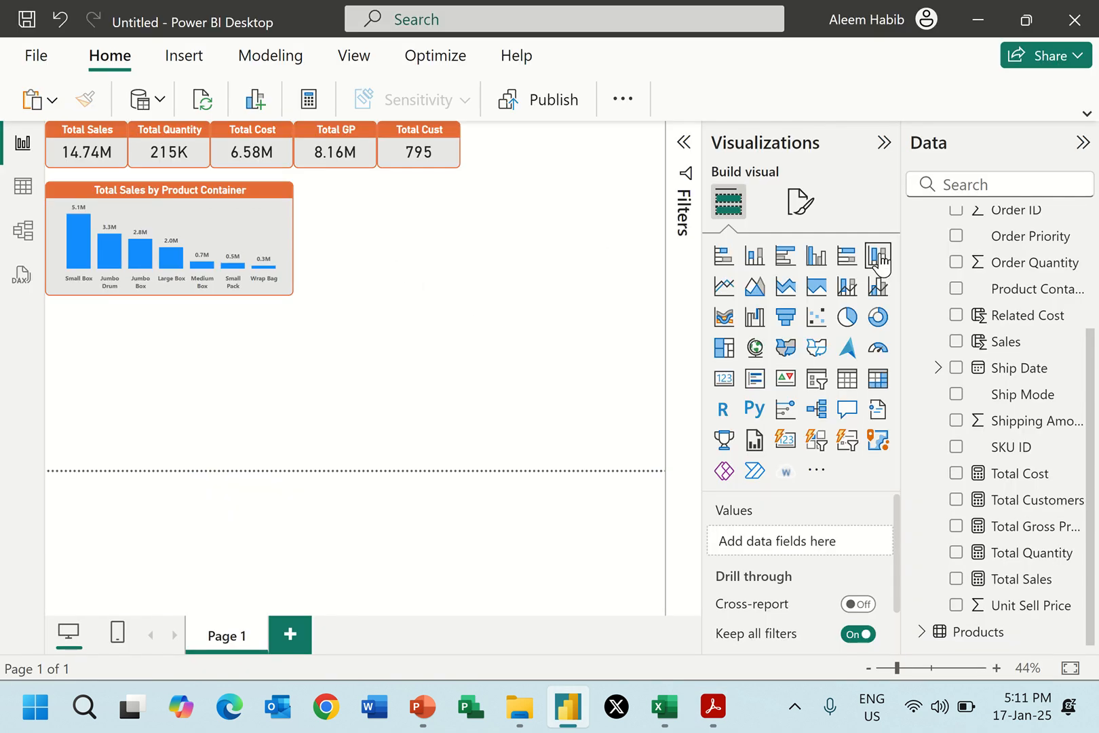
click(723, 291)
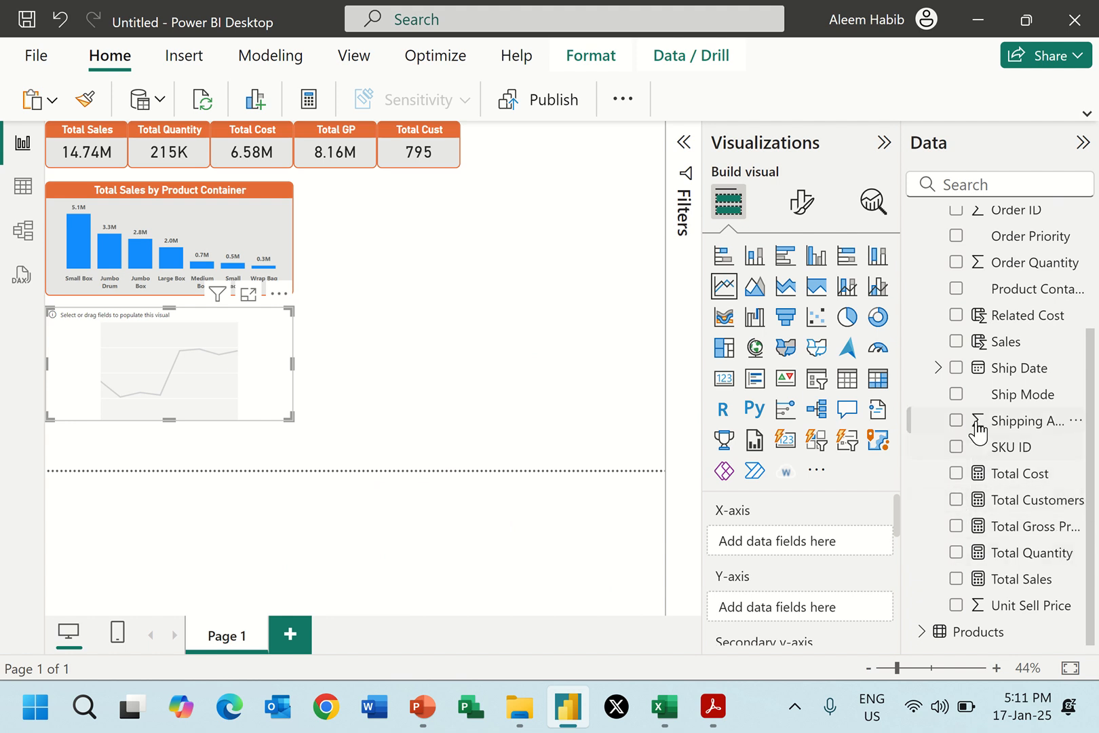
click(955, 525)
Check the reference chart in Report 2.pdf and add the Order Date Year and Ship Mode fields to the line chart.
key(alt+Tab)
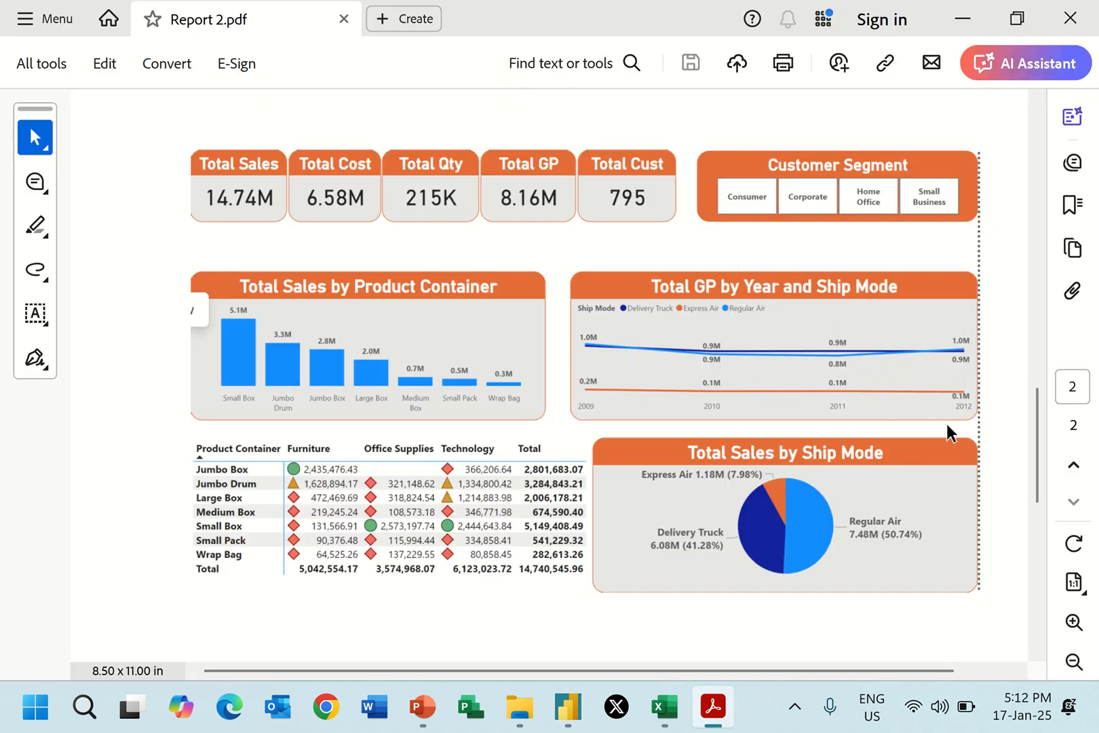
key(alt+Tab)
scroll(981, 393, up, 3)
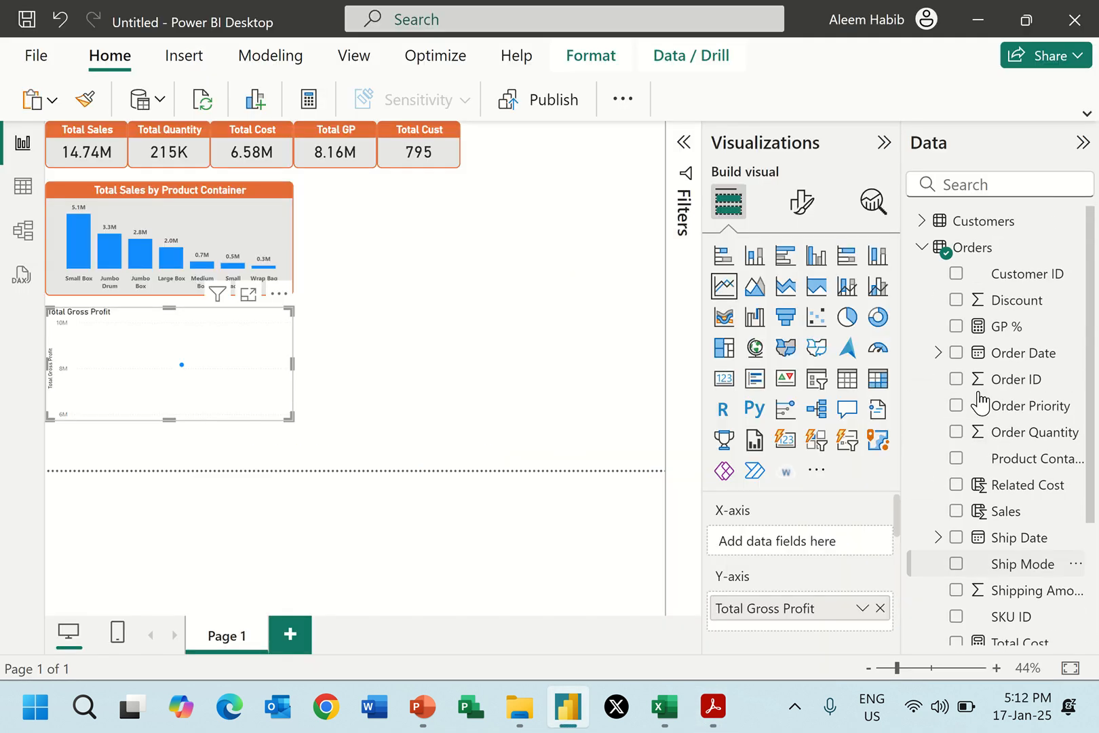
click(939, 353)
click(955, 379)
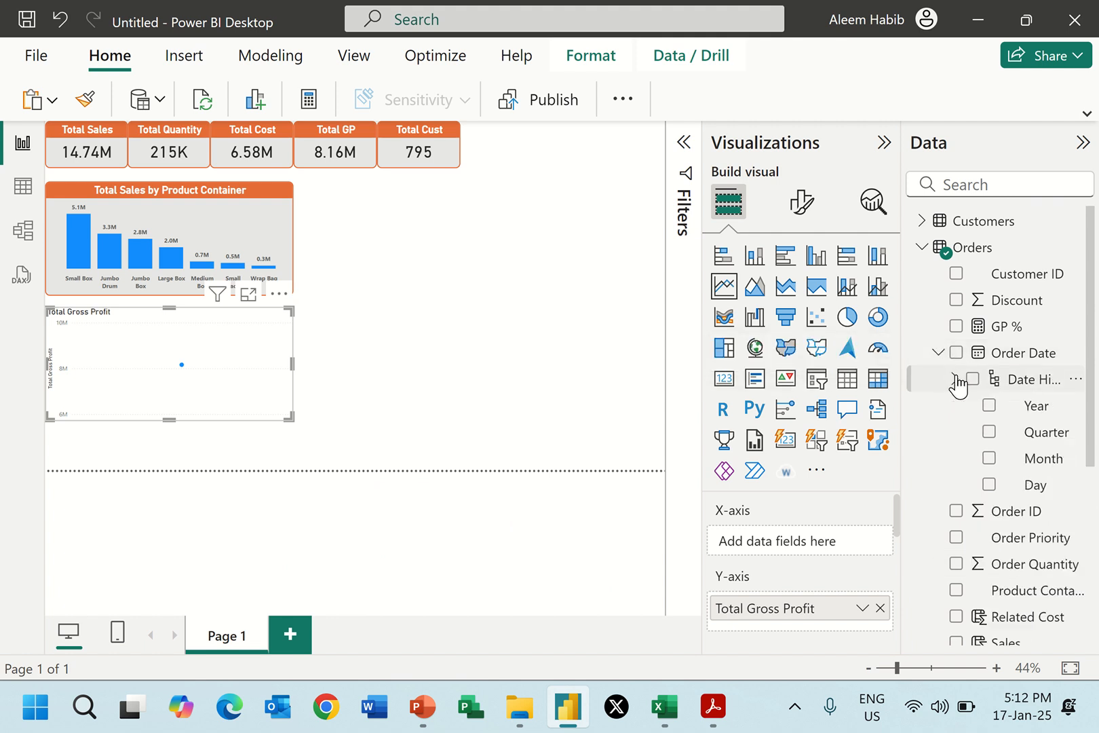
click(989, 405)
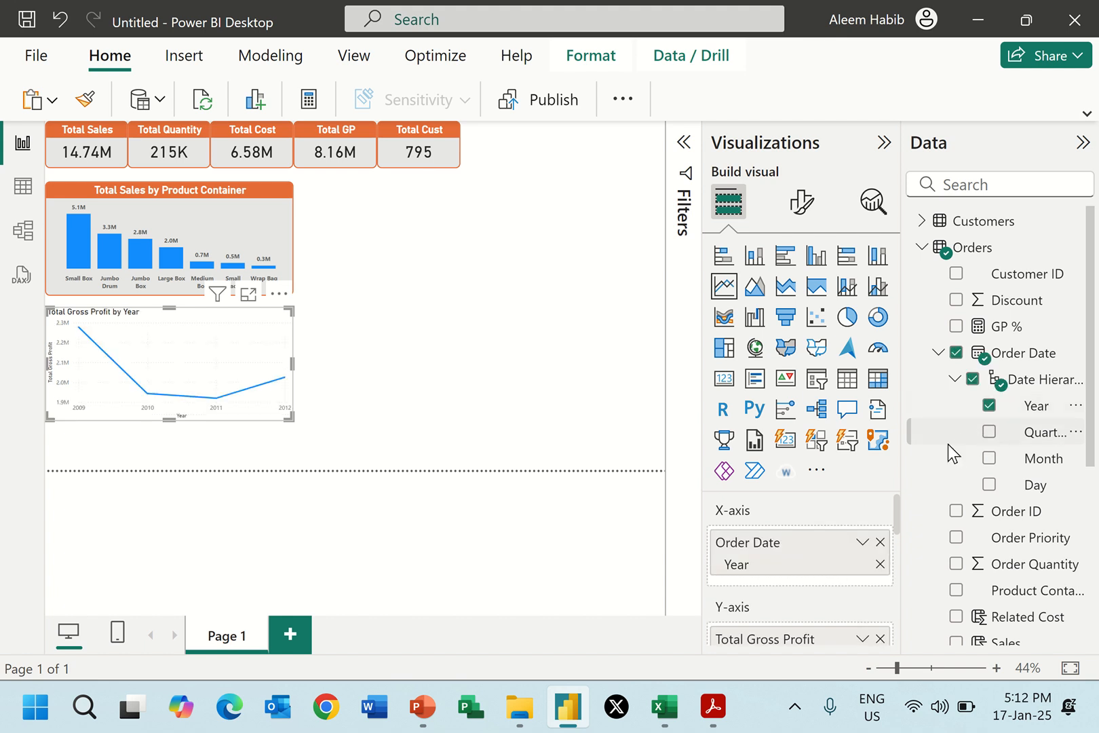
scroll(950, 453, down, 3)
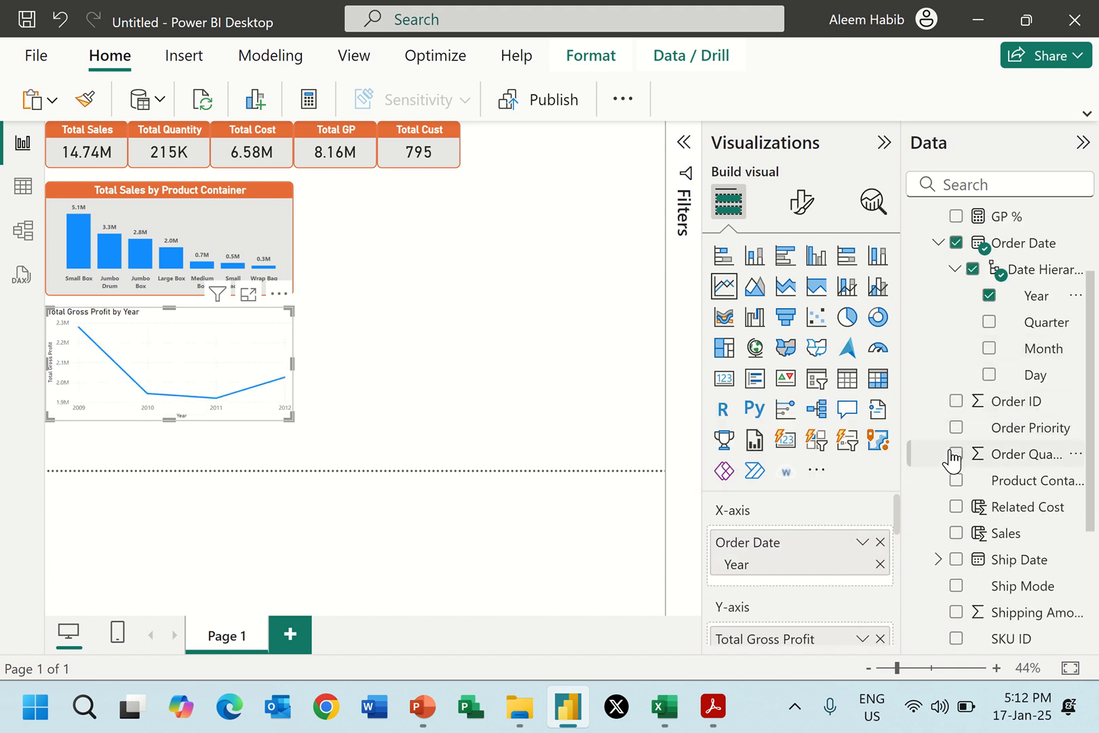
click(956, 586)
Move the line chart level with the column chart and widen it to the page's outer edge.
mouse_move(212, 380)
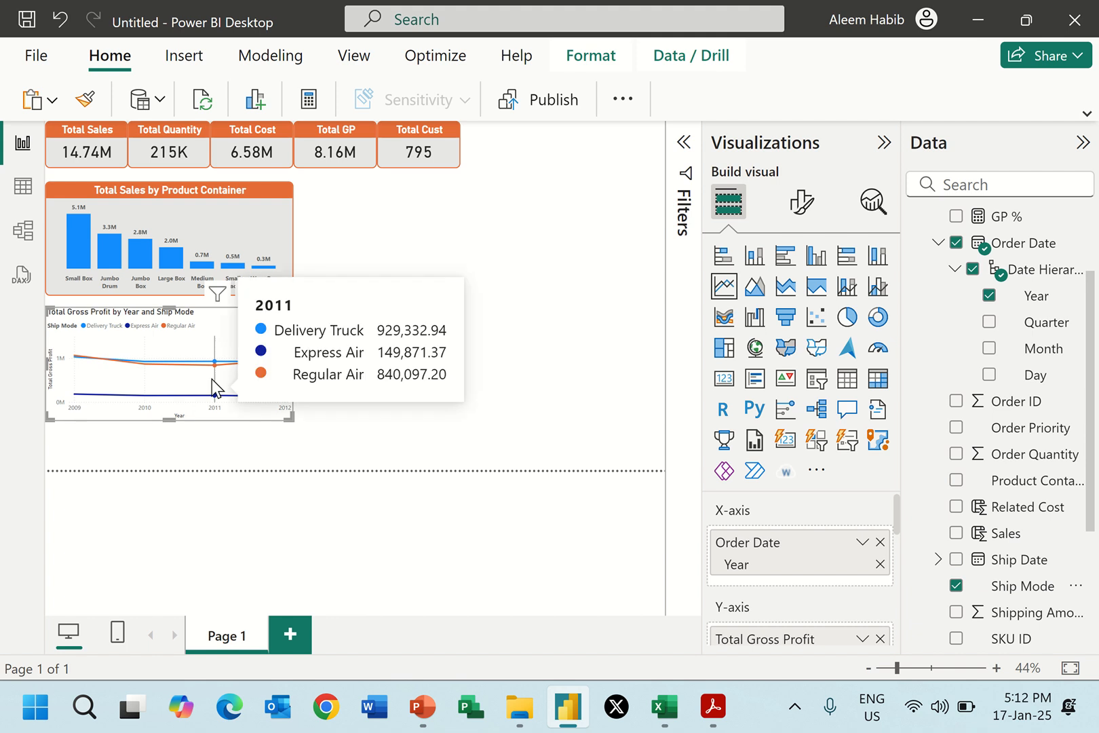
drag(239, 326, 549, 202)
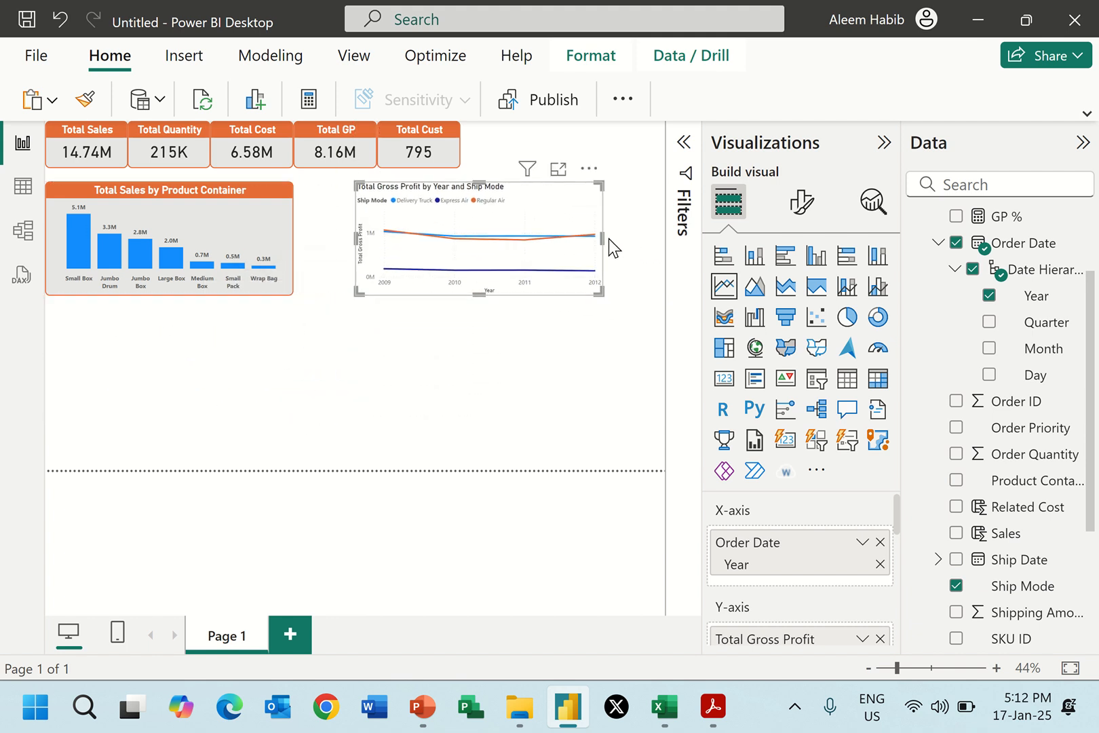
drag(608, 240, 663, 240)
Copy the column chart's formatting onto the line chart with Format Painter.
click(264, 230)
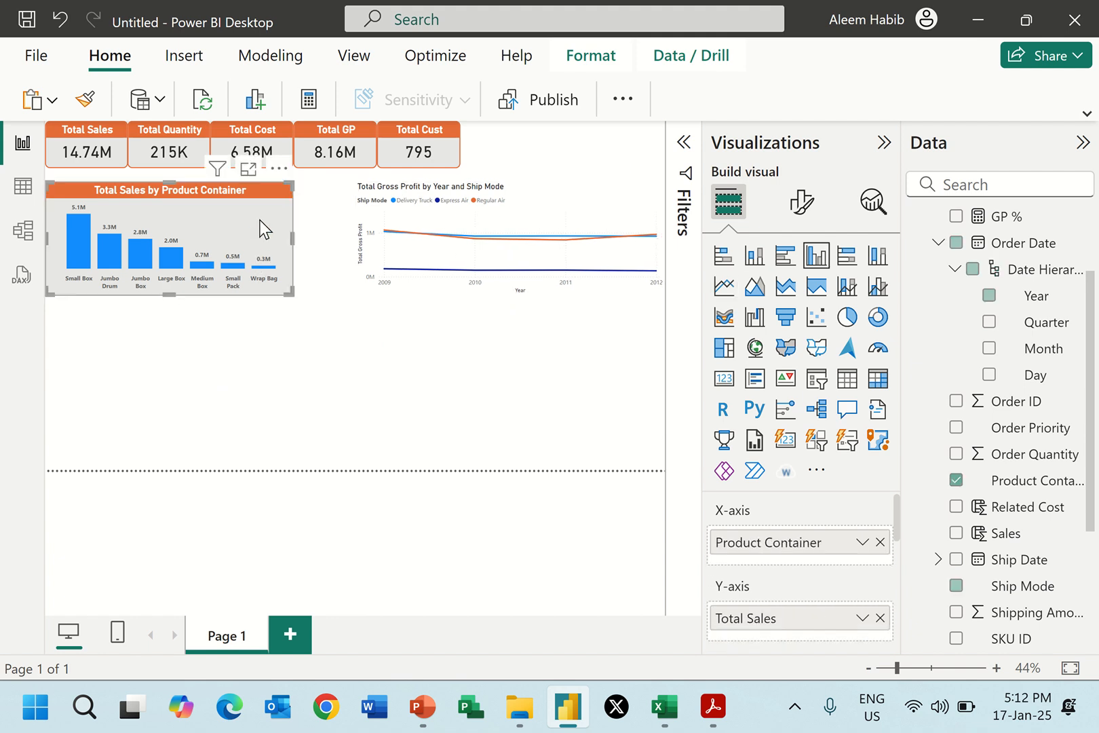
click(87, 100)
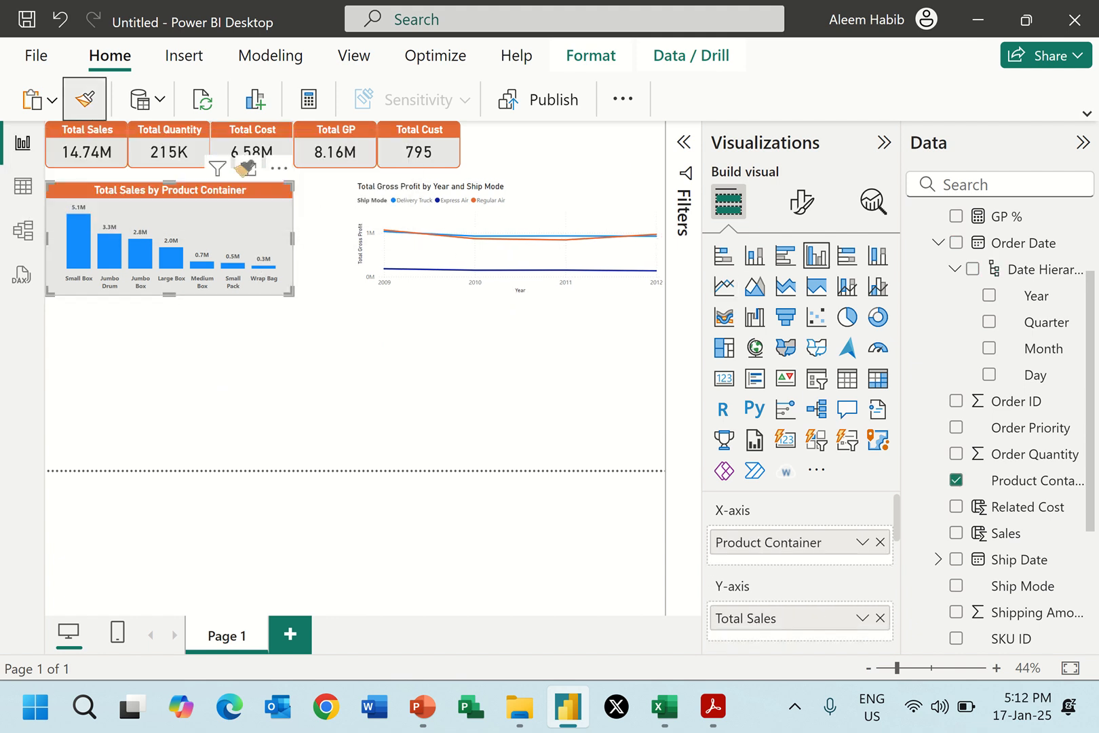
click(531, 205)
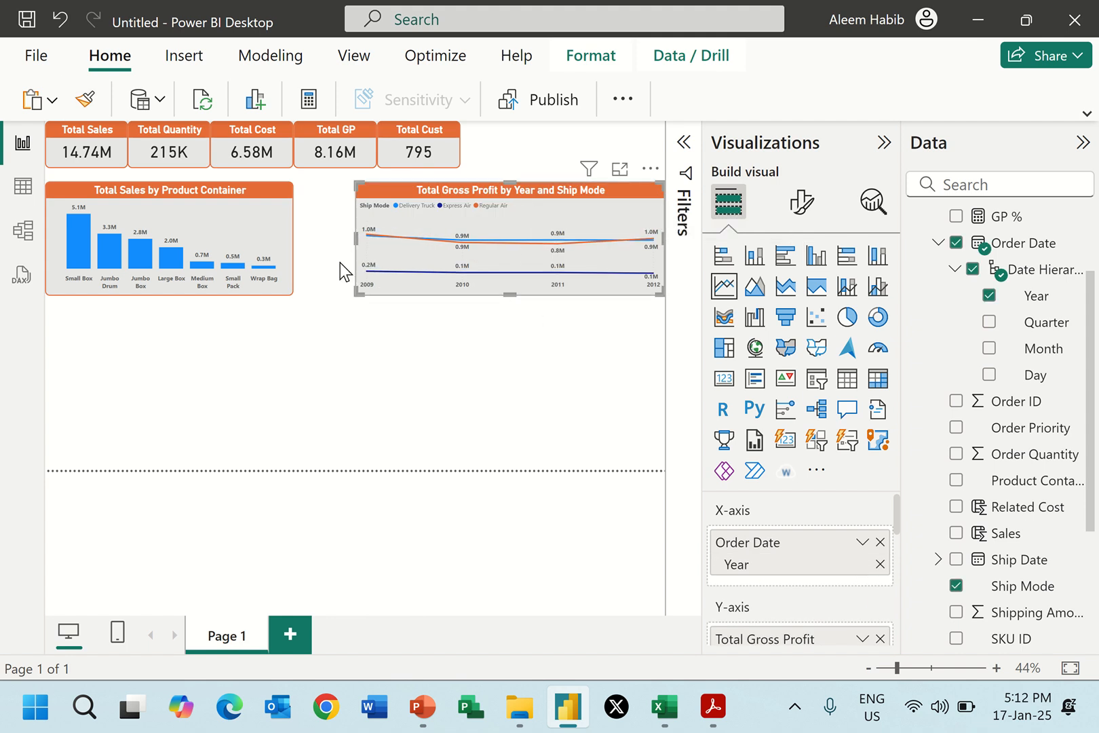
Widen the line chart and the column chart towards each other, leaving only a small gap between them.
drag(352, 250, 320, 248)
click(292, 237)
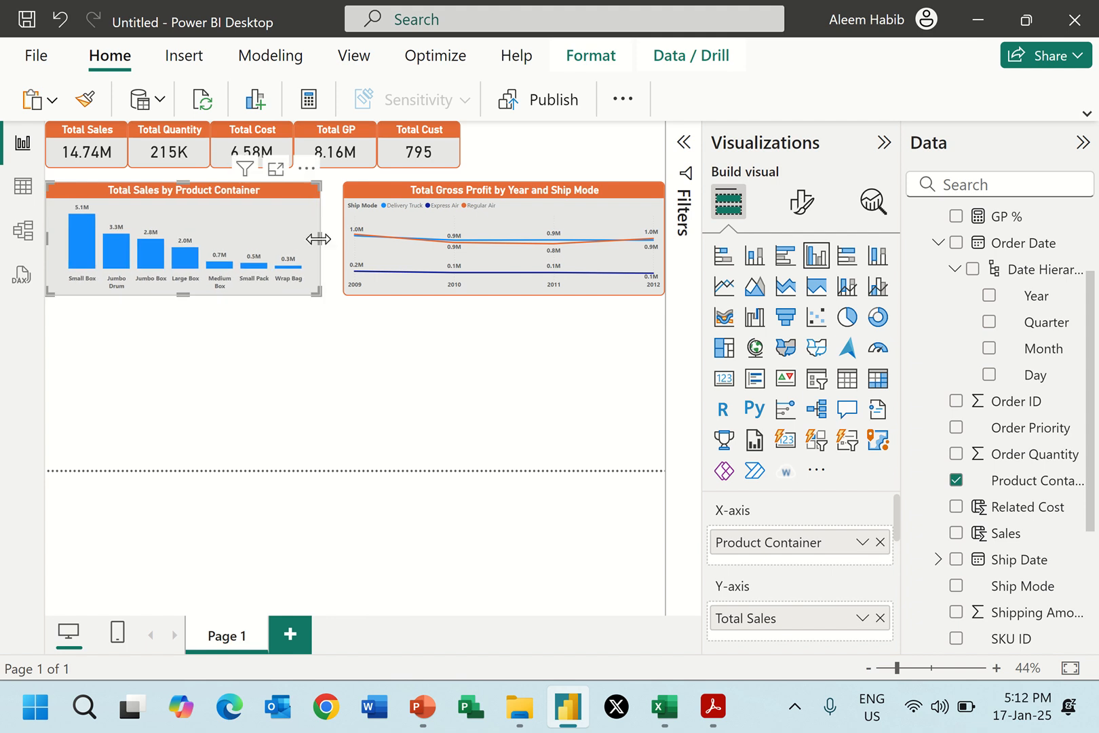
click(495, 336)
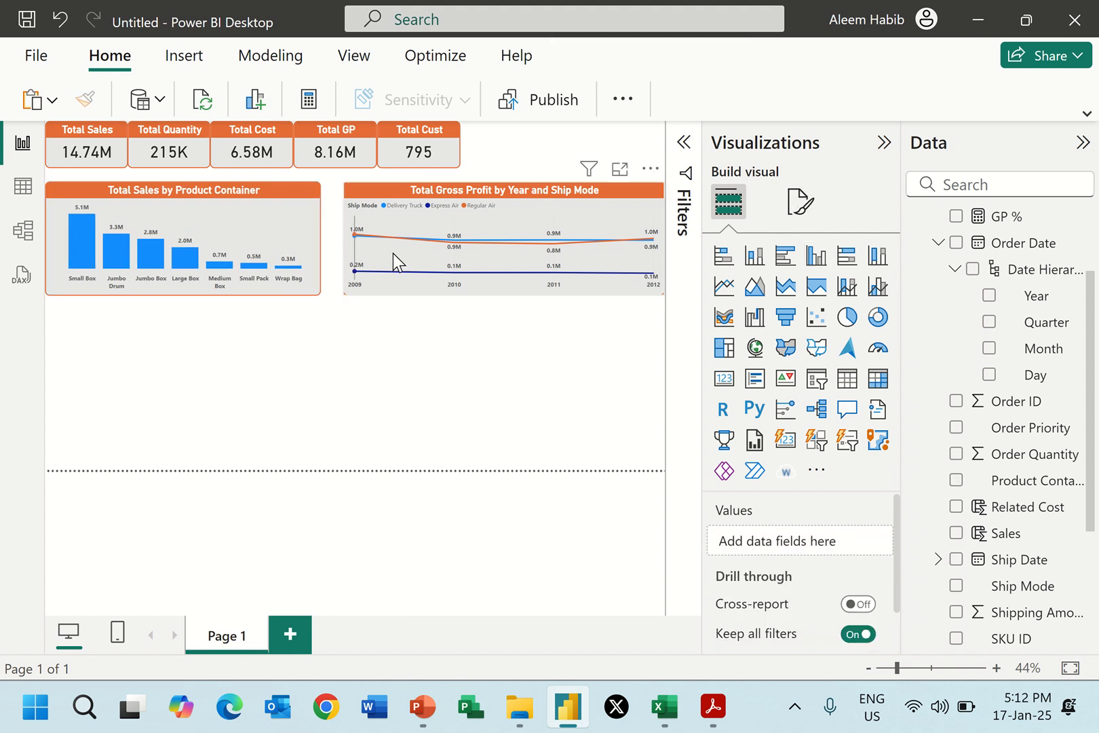
Following Report 2.pdf, insert a pie chart of Total Sales by Ship Mode and move it to the page's lower outer corner.
key(alt+Tab)
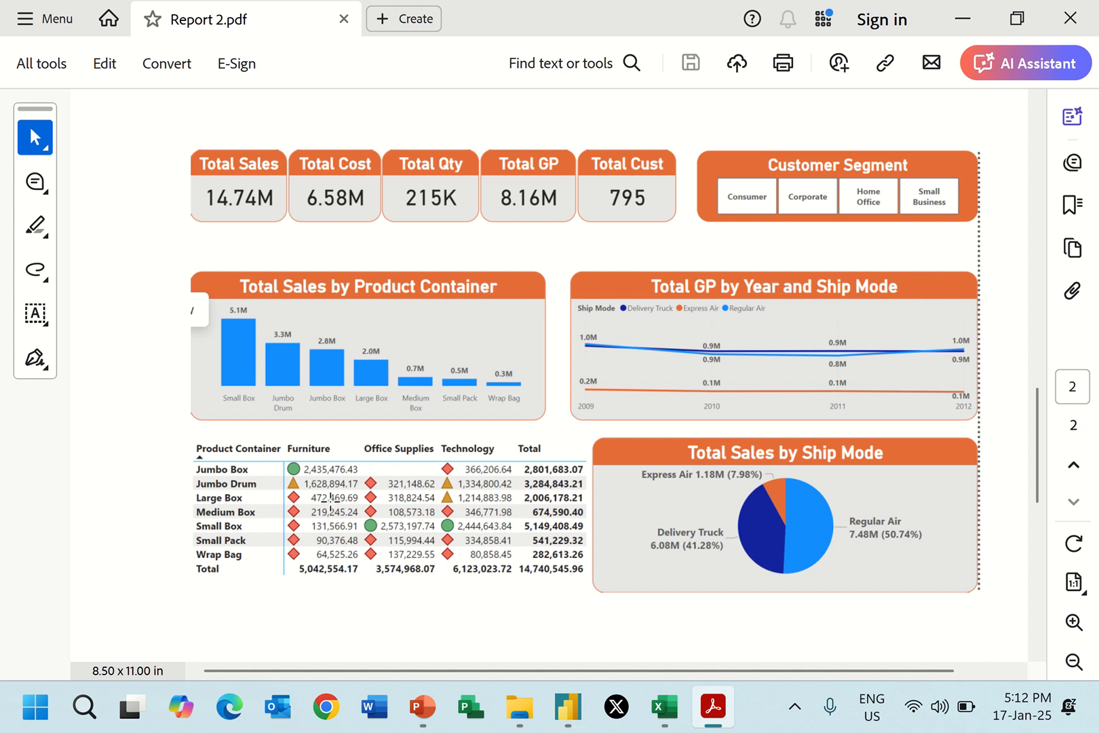
key(alt+Tab)
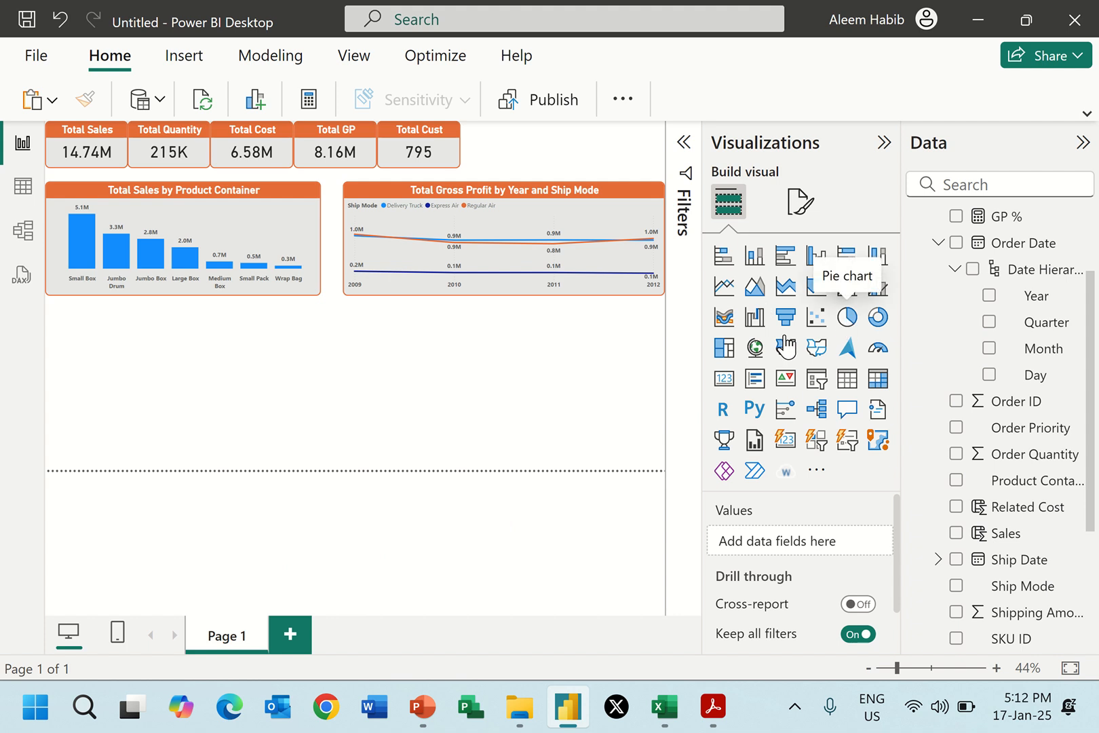
click(846, 316)
key(alt+Tab)
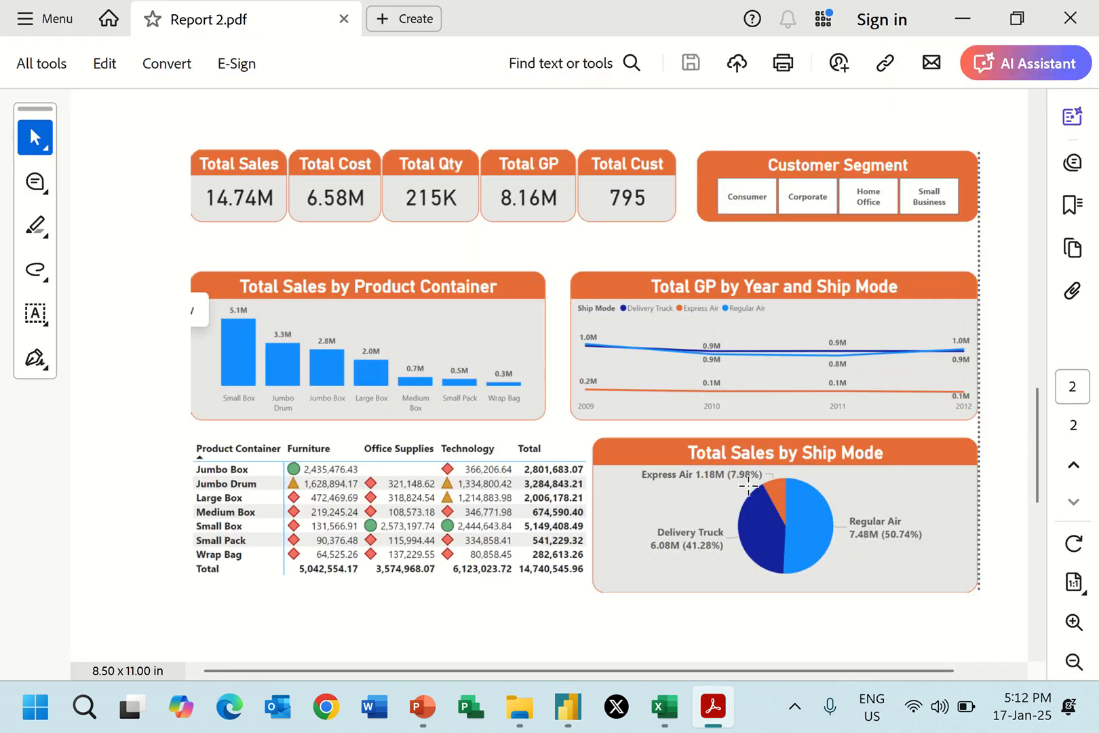
key(alt+Tab)
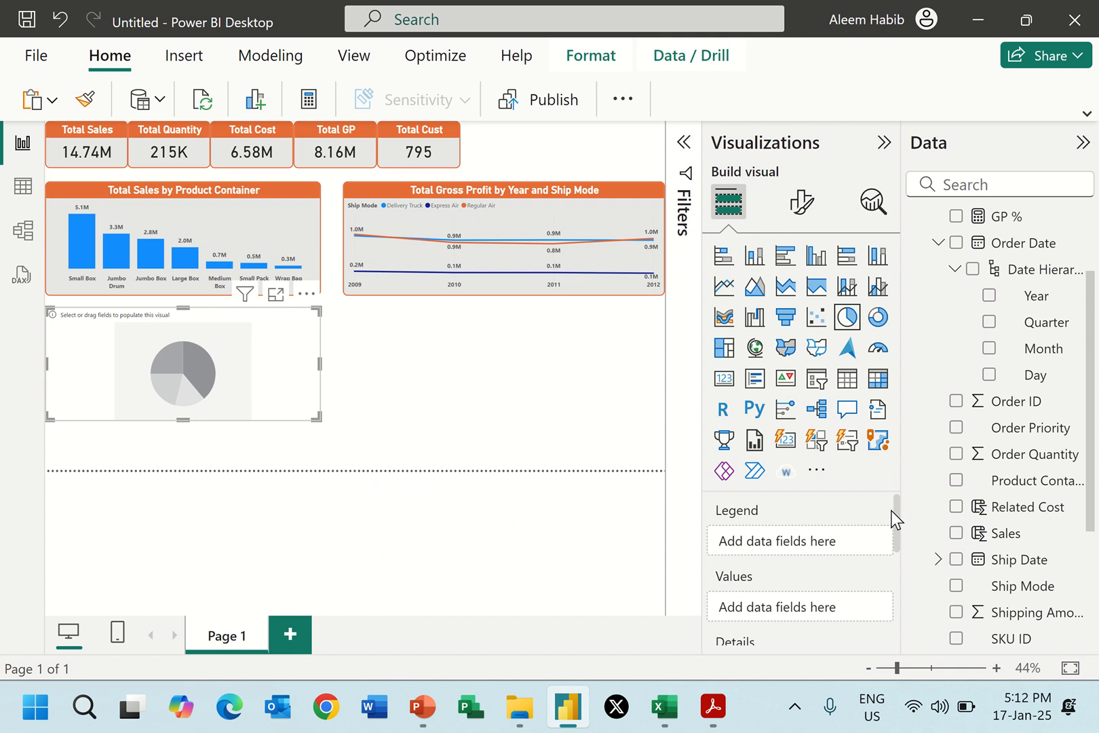
scroll(950, 563, down, 3)
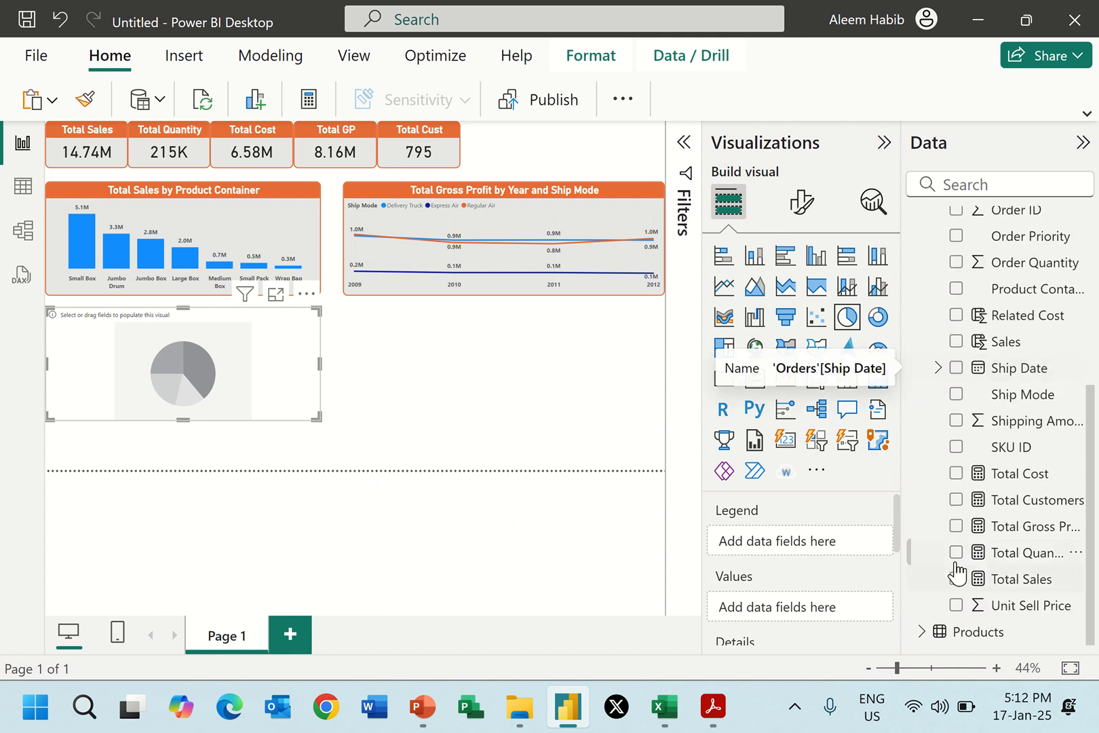
click(956, 578)
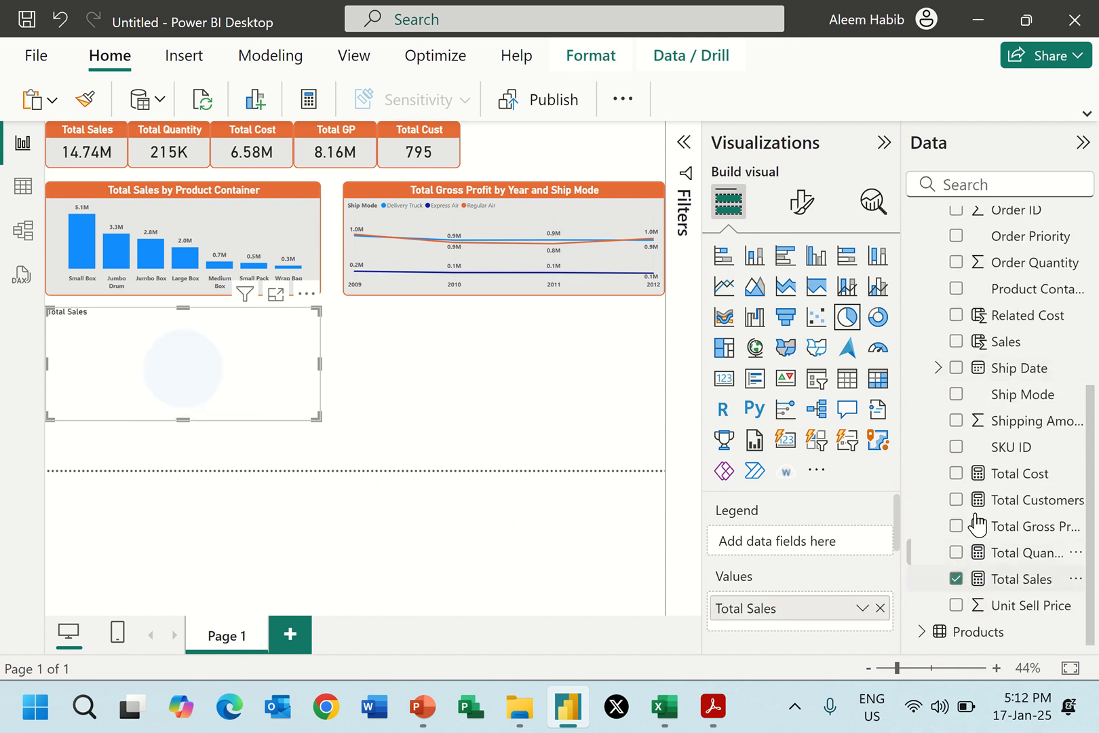
click(955, 395)
drag(258, 319, 608, 372)
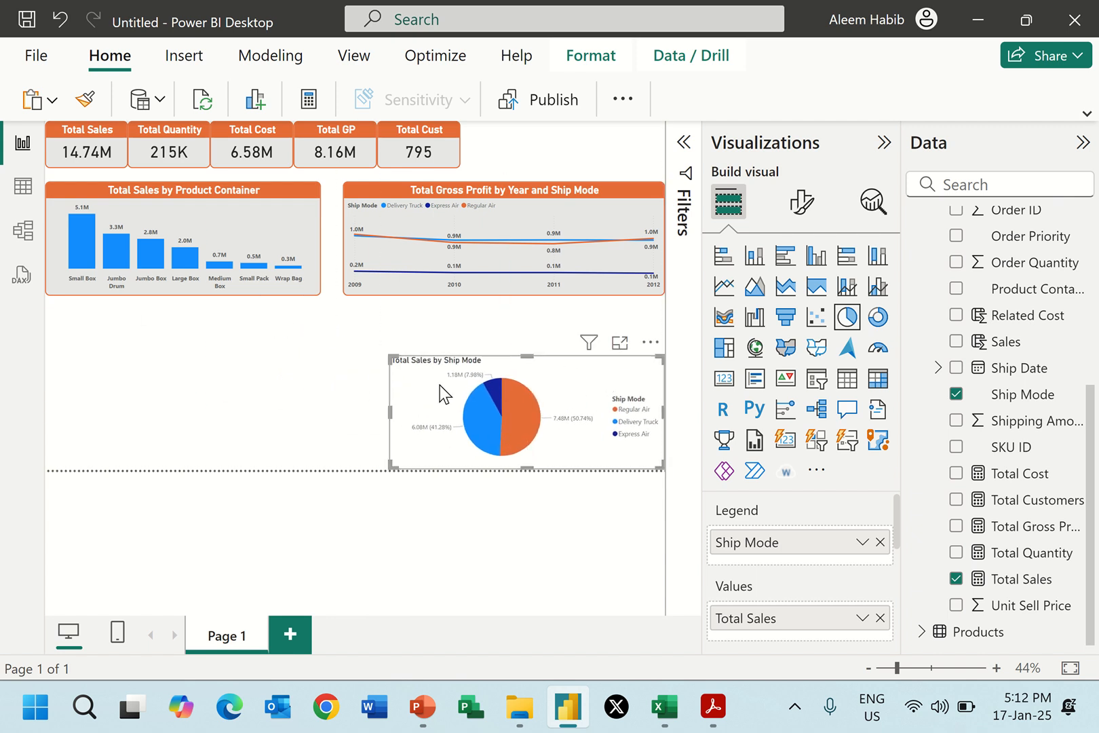
Try to apply the line chart's formatting to the pie chart with Format Painter.
click(448, 206)
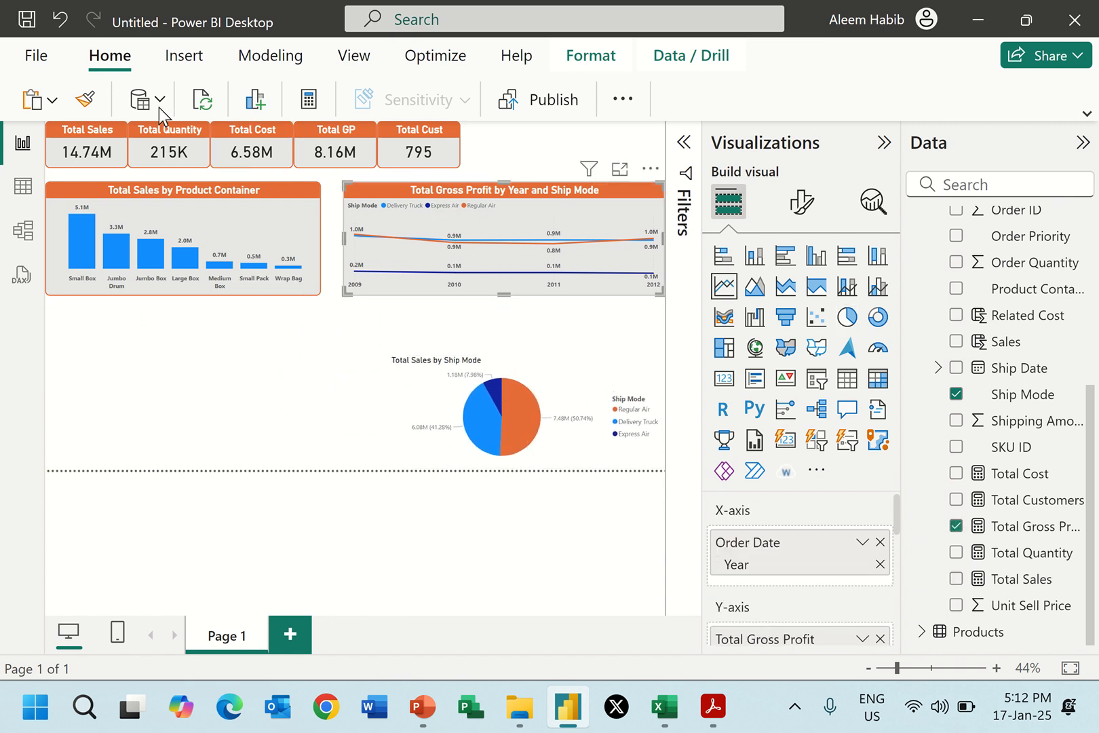
click(95, 108)
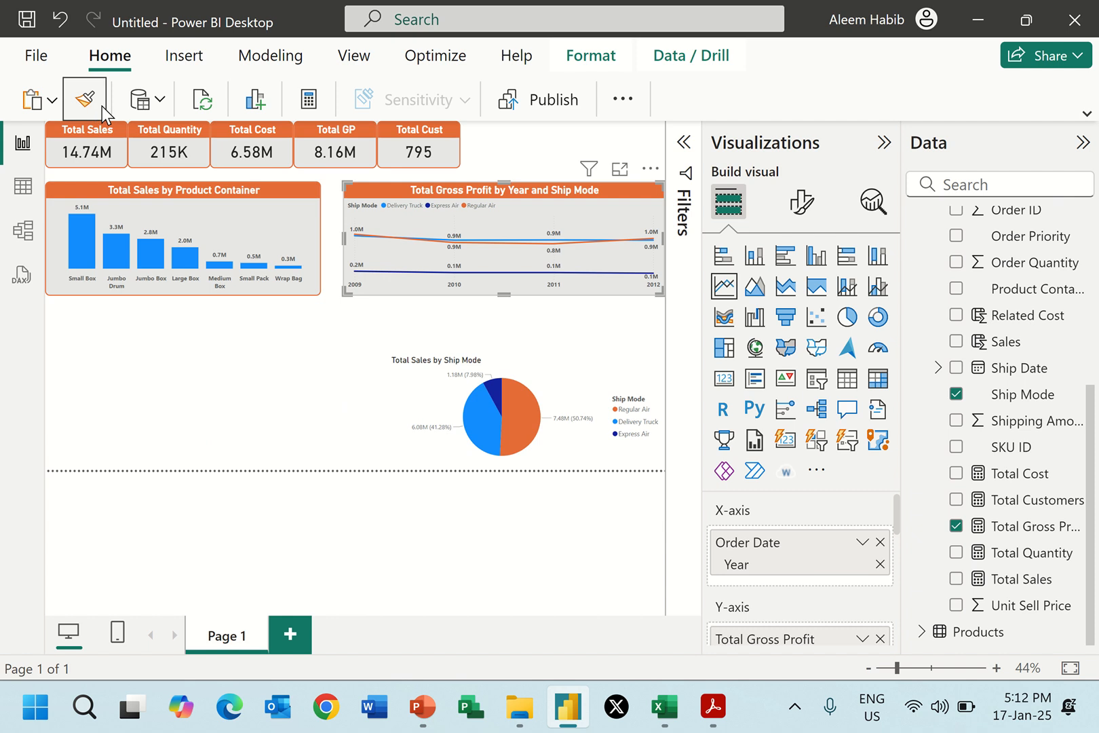
click(493, 358)
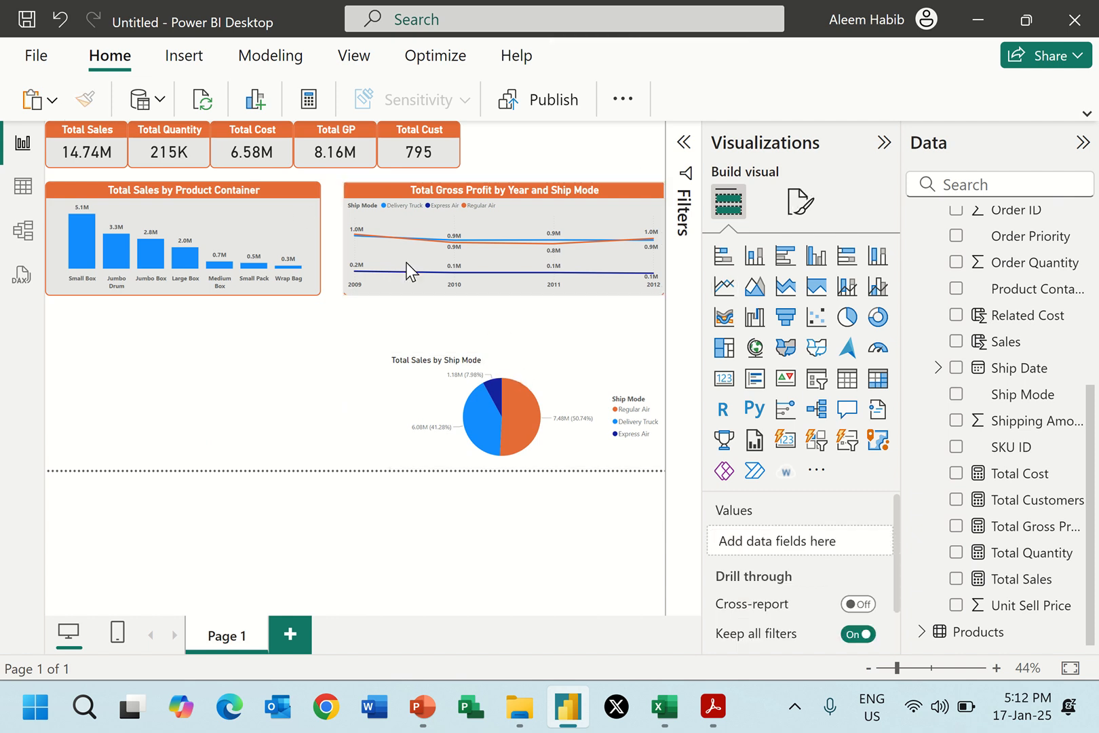
Copy the line chart's formatting onto the pie chart and narrow the pie chart from its inner side.
click(405, 192)
click(85, 98)
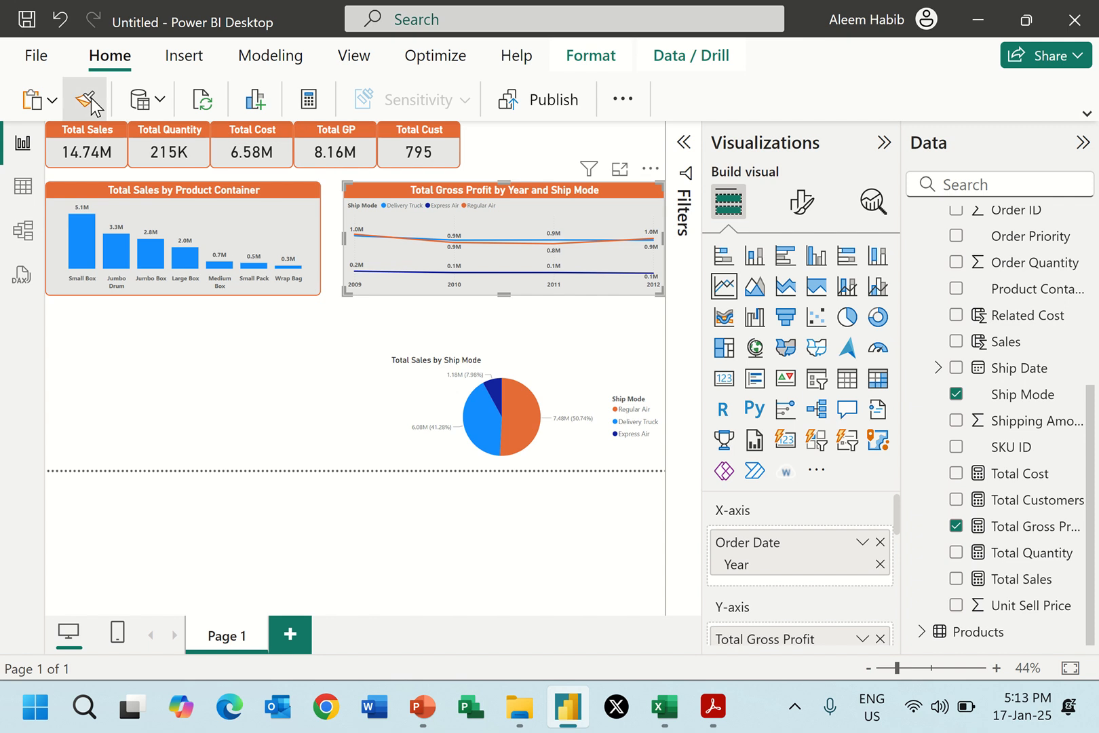
click(543, 384)
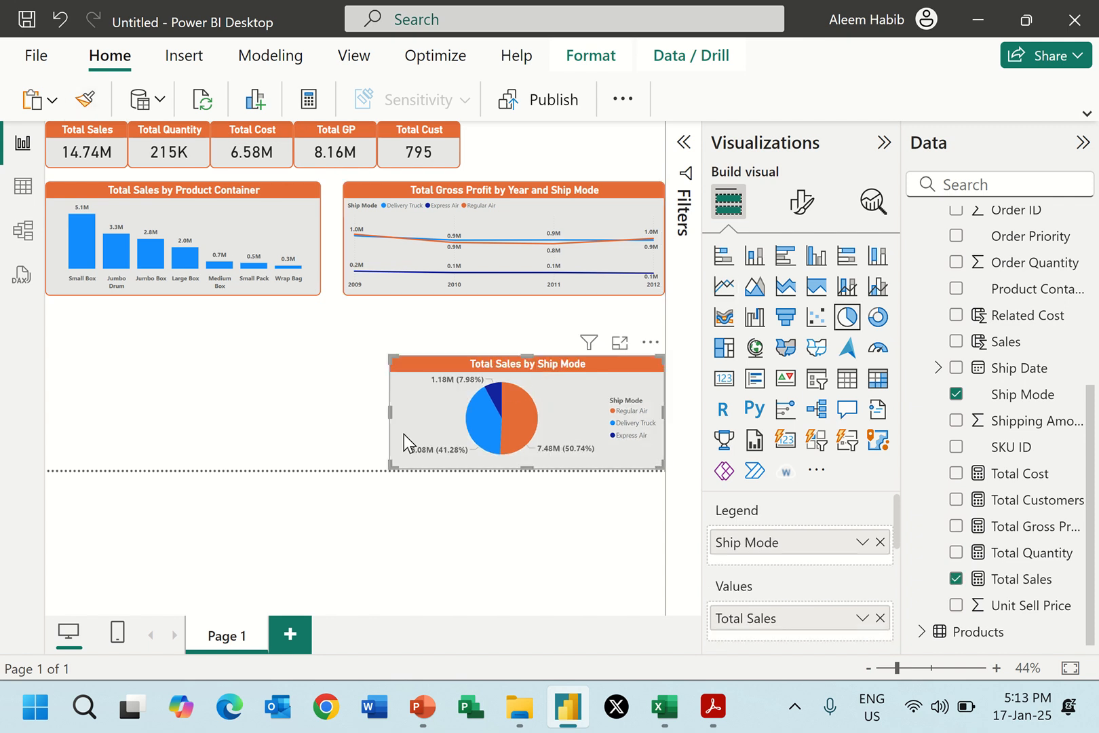
drag(390, 410, 417, 411)
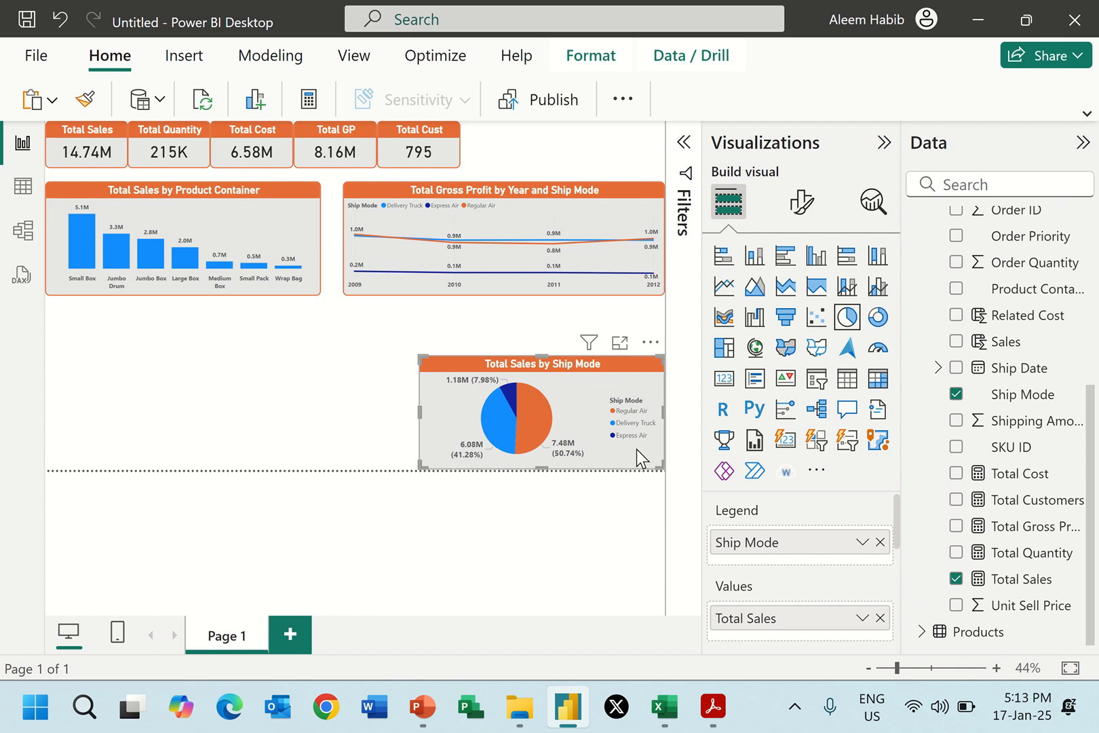
Compare the pie chart with Report 2.pdf and turn off its legend.
key(alt+Tab)
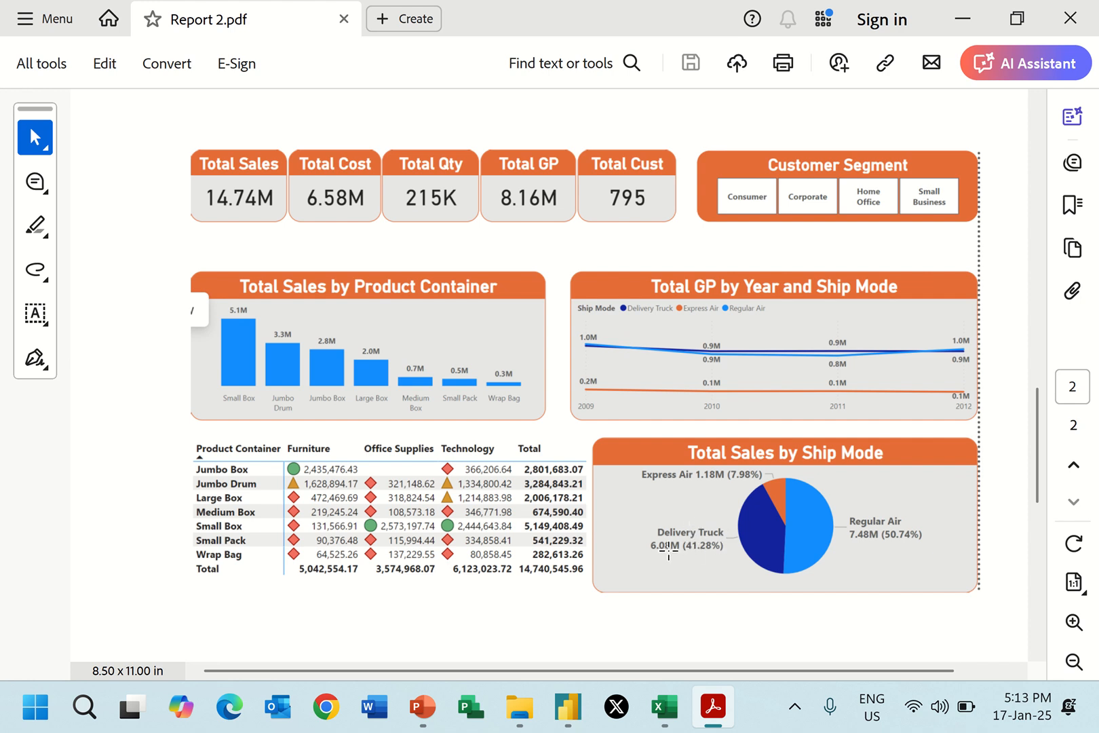
key(alt+Tab)
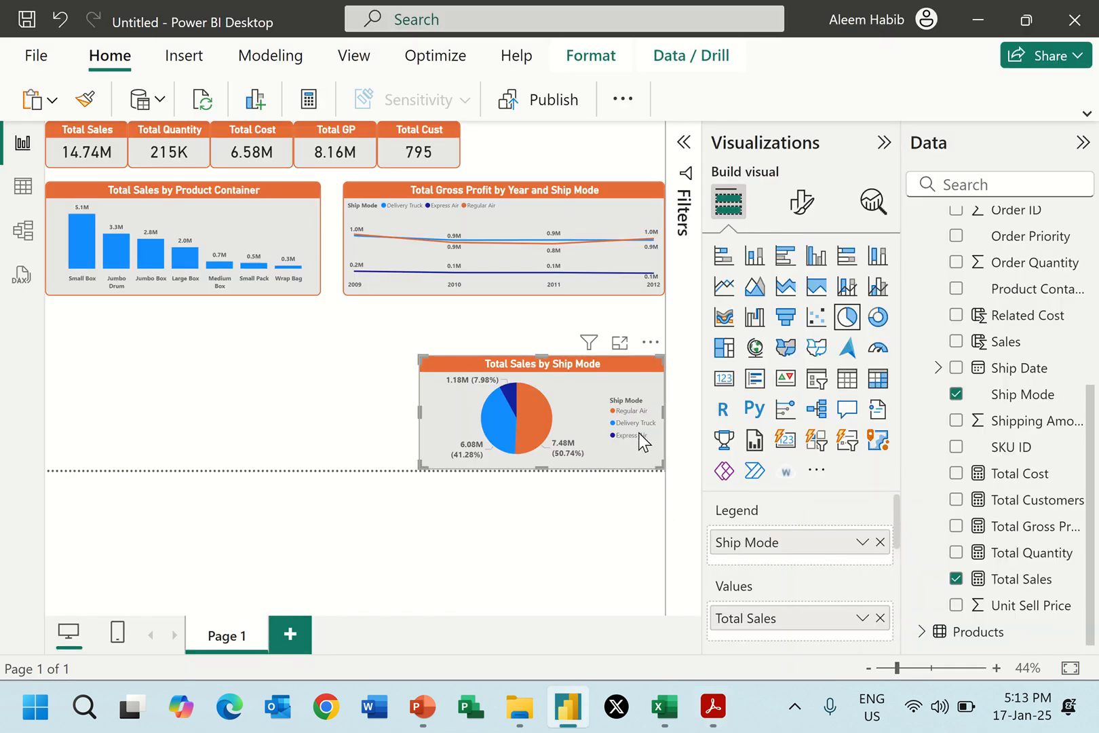
click(801, 204)
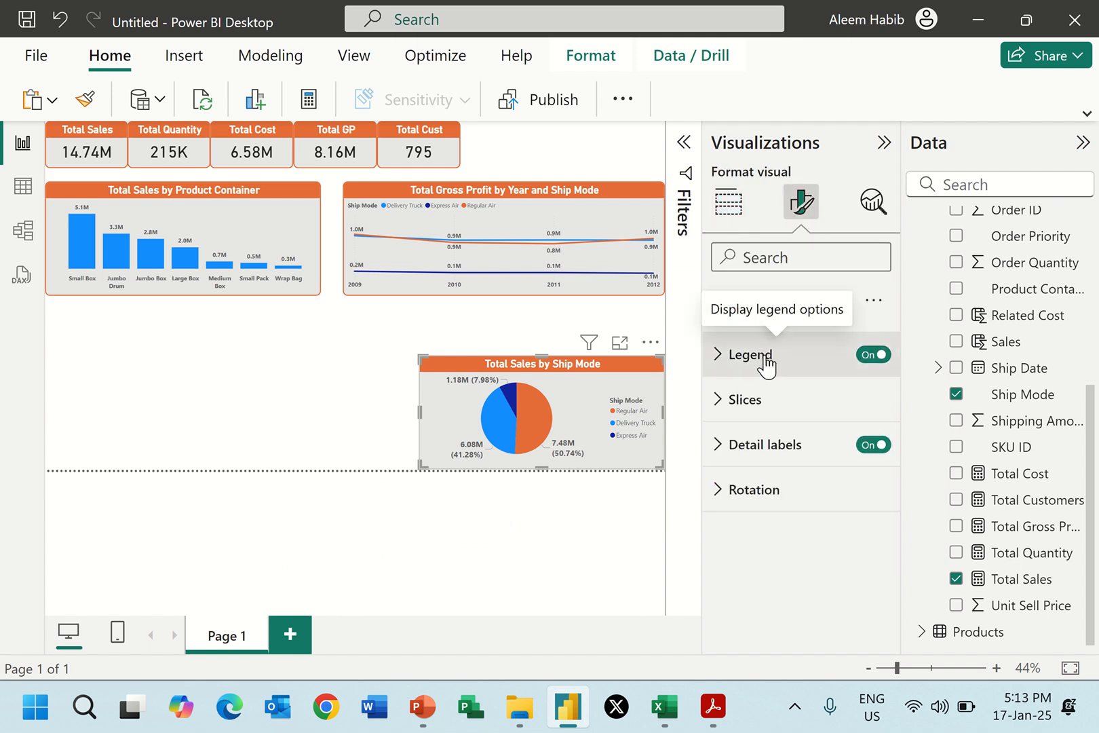
click(874, 355)
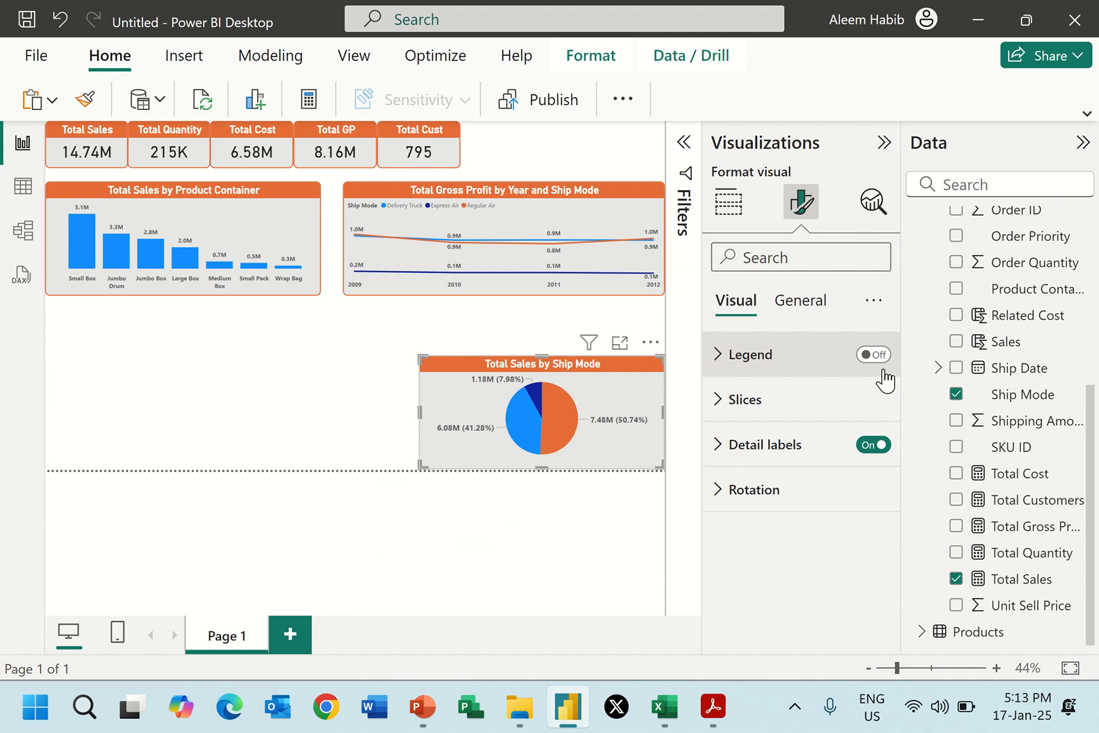
Set the pie chart's detail label contents to All detail labels.
click(718, 458)
scroll(740, 508, down, 2)
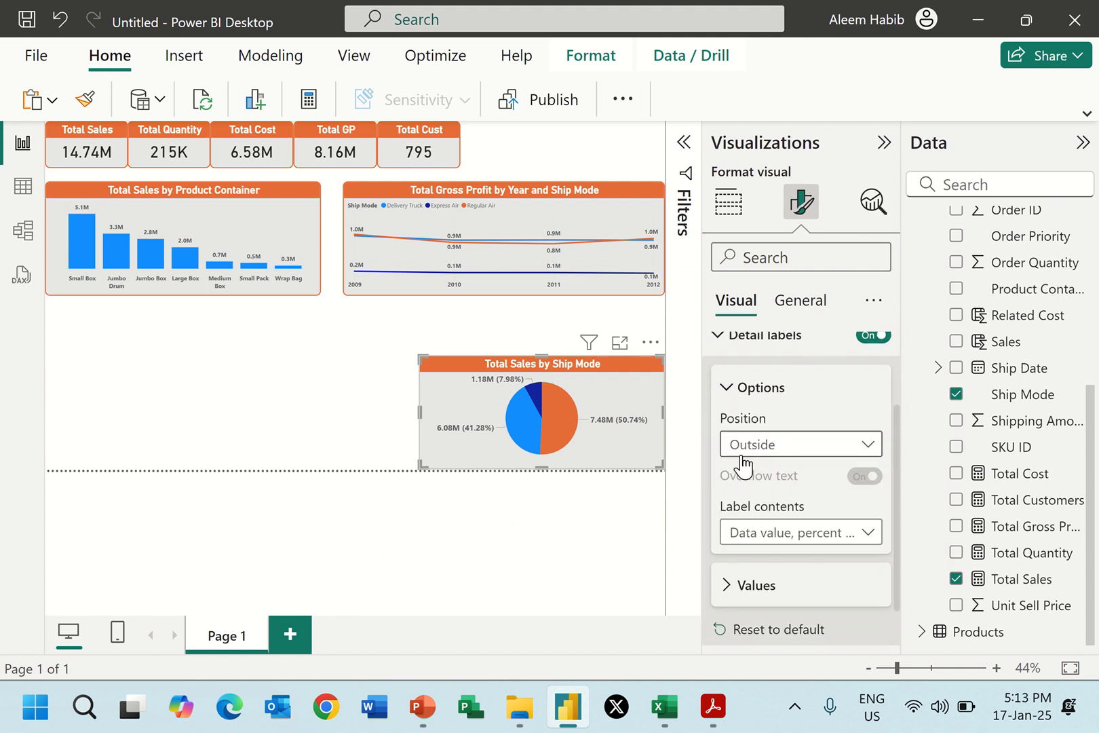
click(840, 538)
click(791, 506)
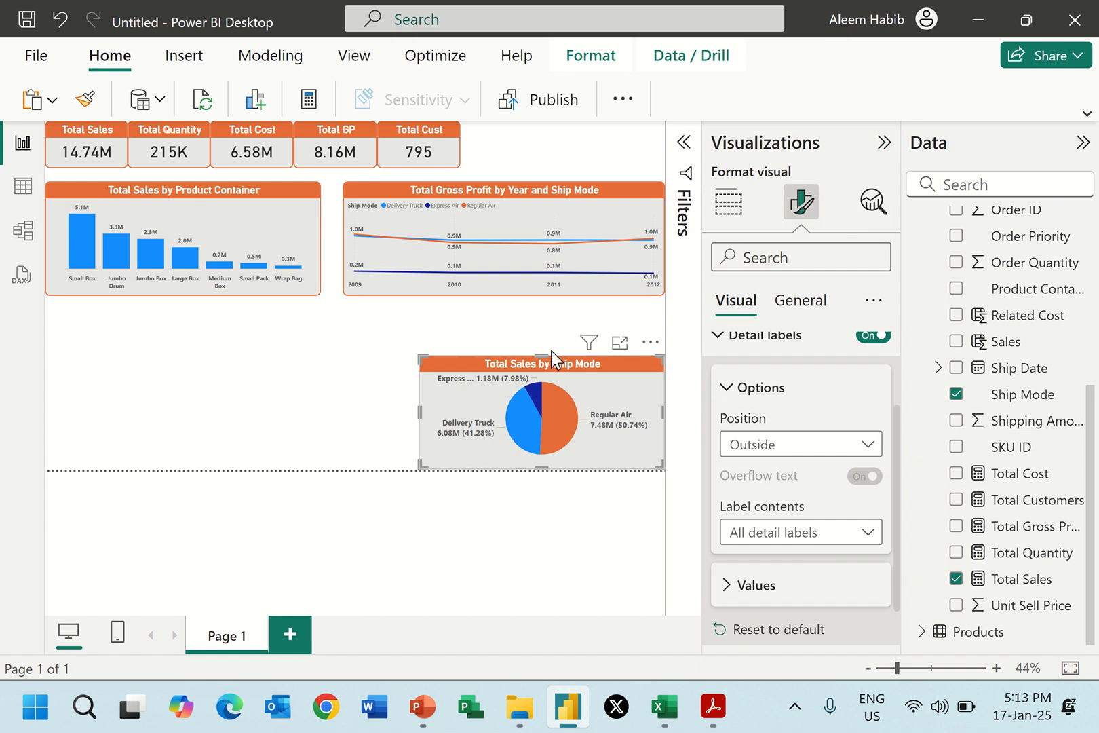
Increase the line chart's height by extending its lower edge towards the pie chart.
click(559, 291)
drag(506, 297, 495, 318)
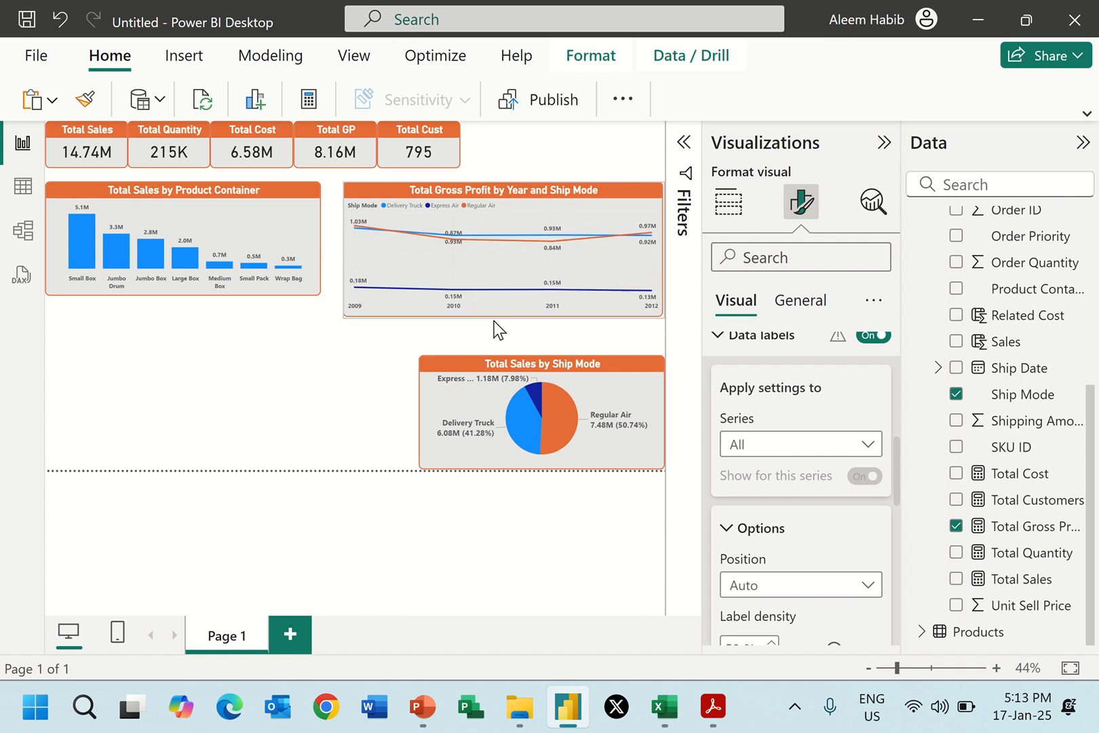
Extend the lower edge of the Total Sales by Product Container chart to align with the bottom of the line chart.
click(319, 293)
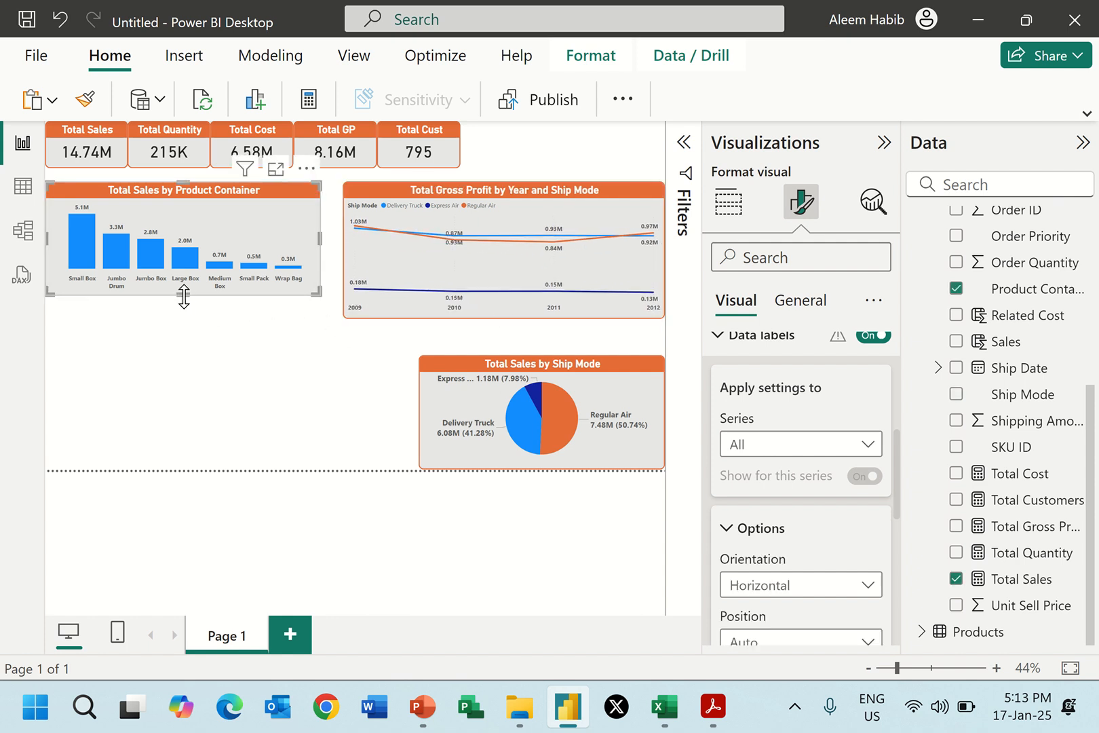
drag(191, 296, 185, 316)
click(239, 384)
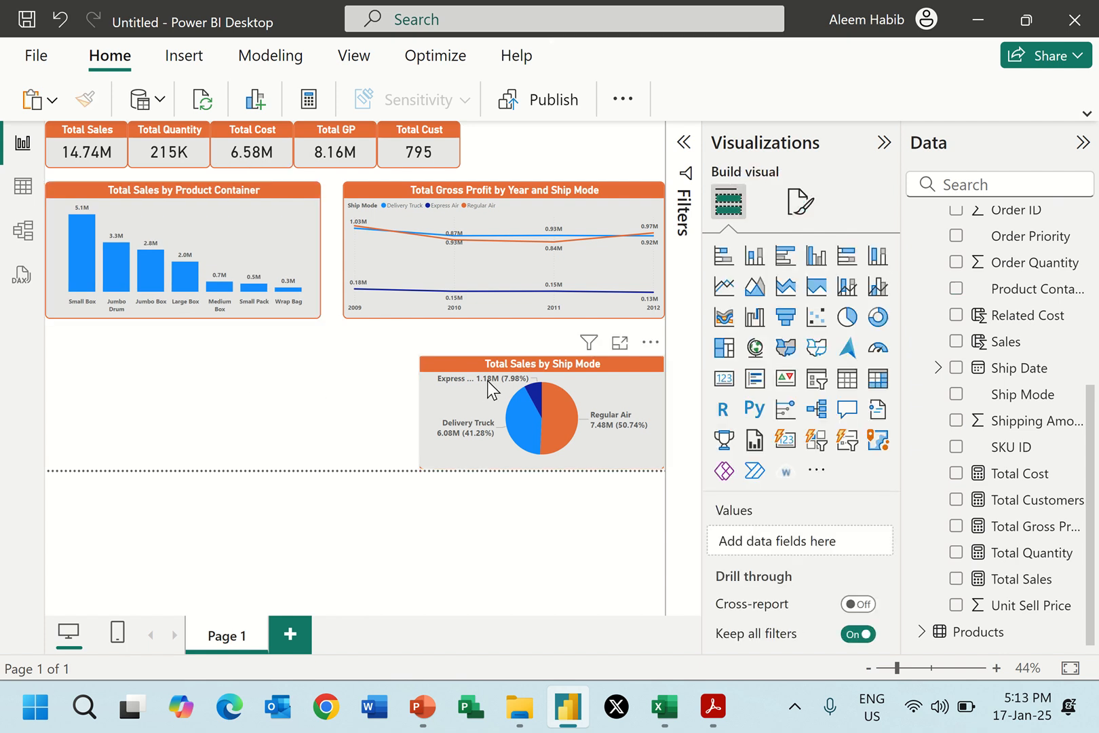
Make the Total Sales by Ship Mode pie chart slightly taller by raising its upper edge.
click(498, 372)
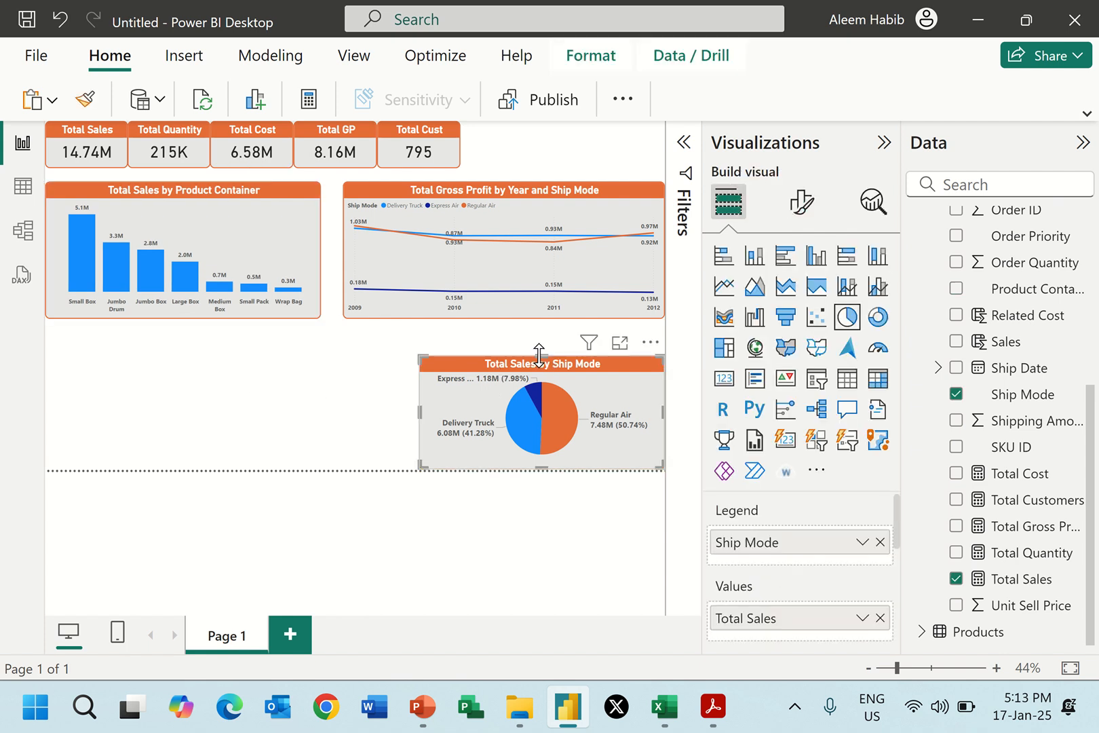
drag(539, 354, 539, 345)
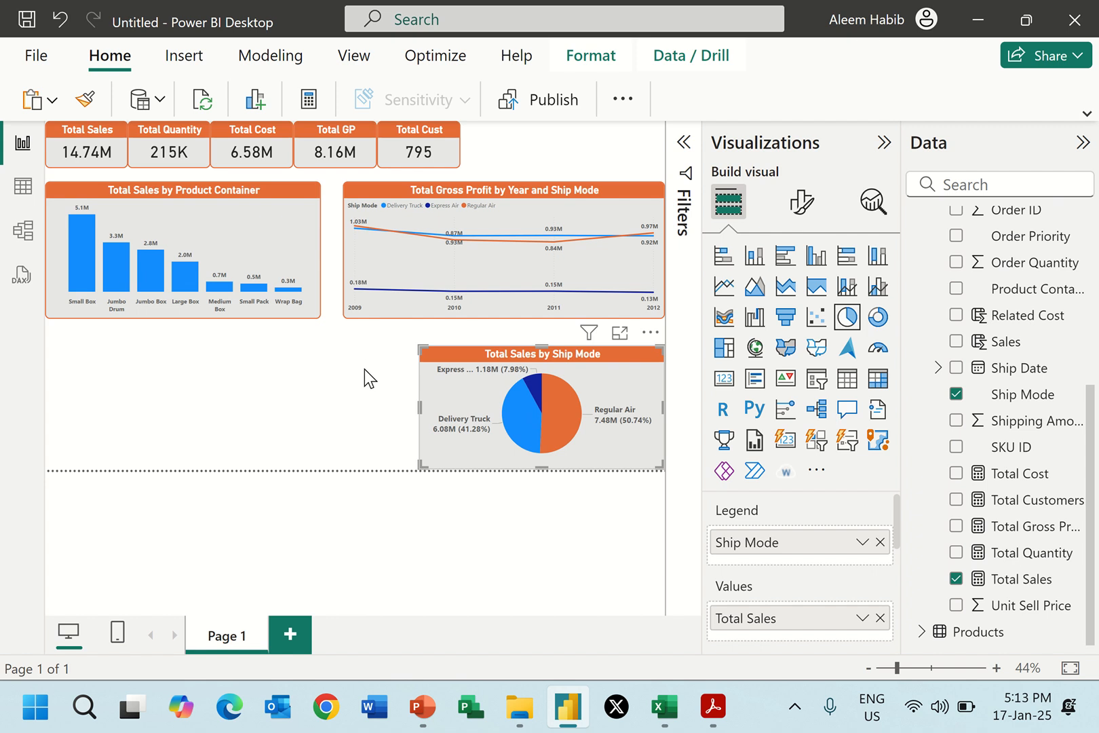
click(364, 369)
View the pie chart in focus mode to examine its labels and return to the report page.
click(523, 353)
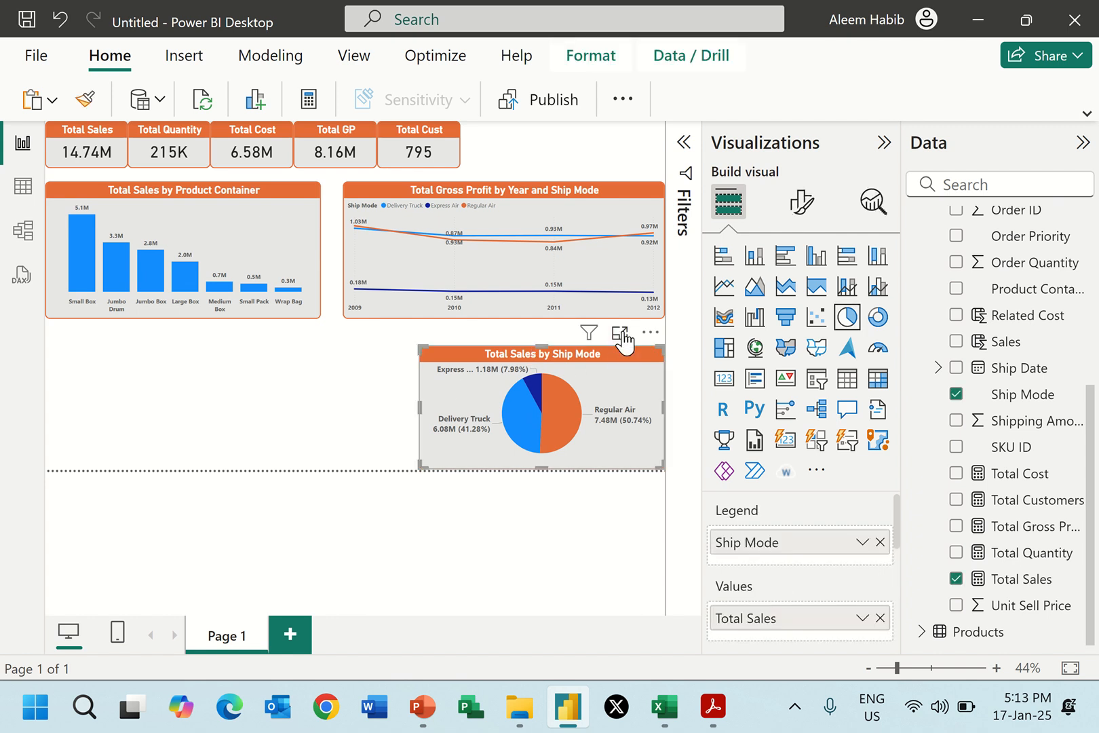
click(619, 334)
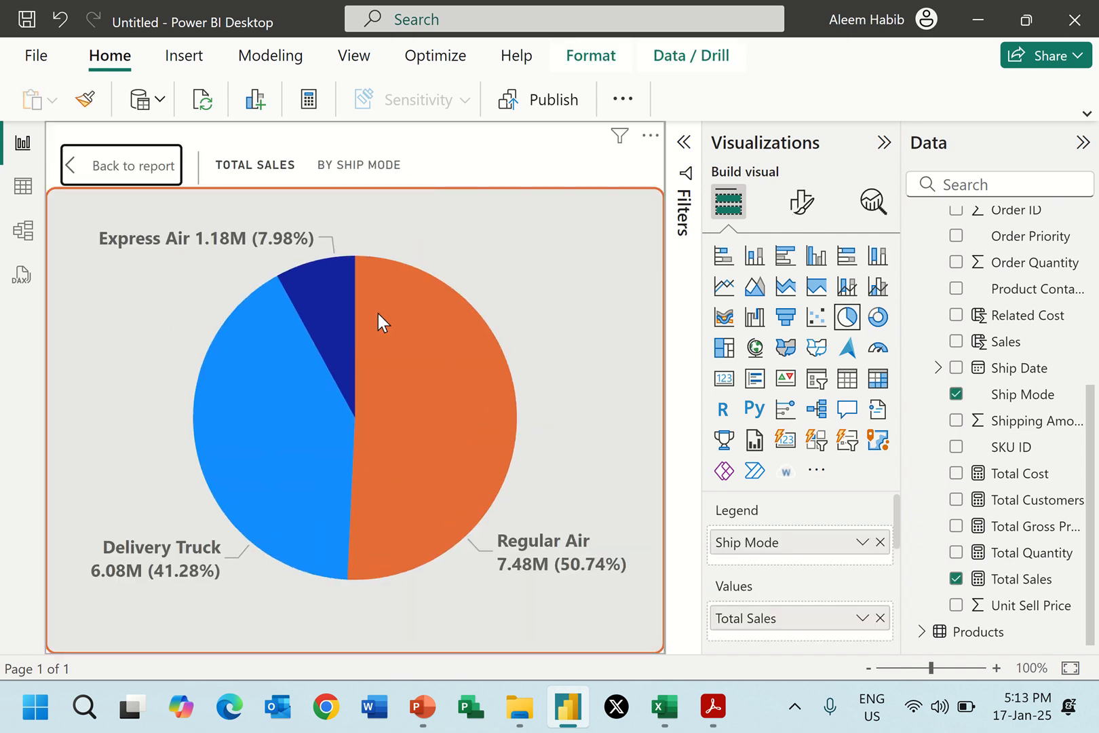
click(129, 174)
click(365, 406)
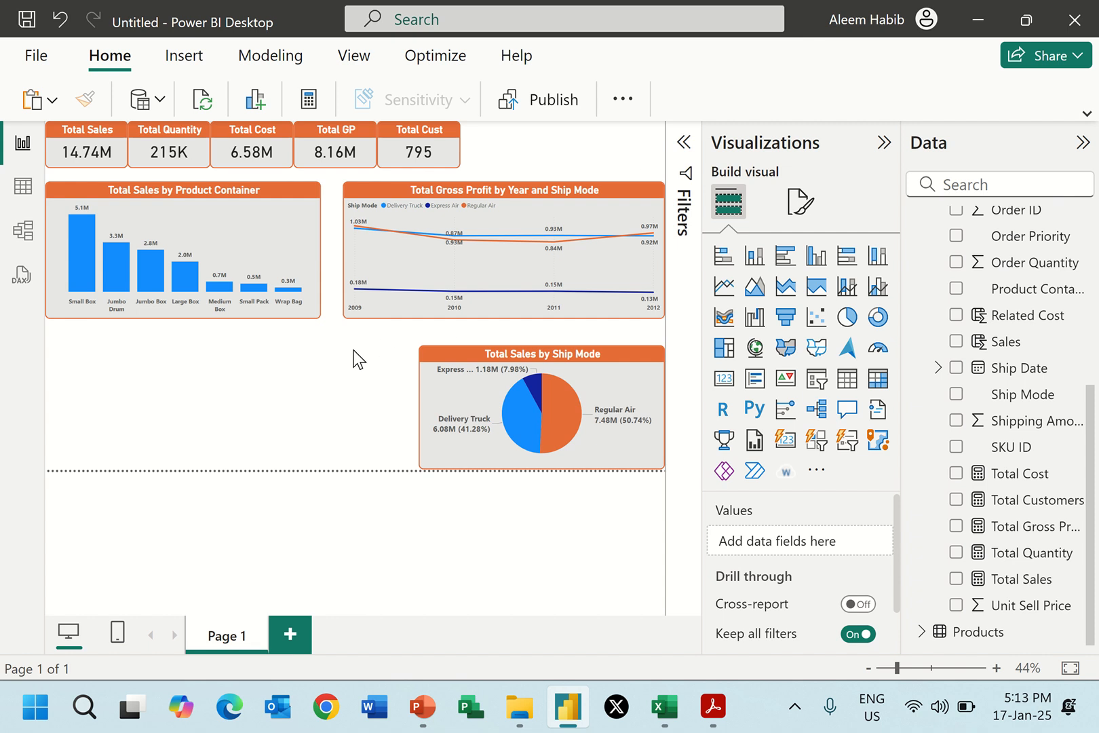
Check the layout in Report 2.pdf, add a matrix beneath the column chart and widen it slightly towards the pie chart.
key(alt+Tab)
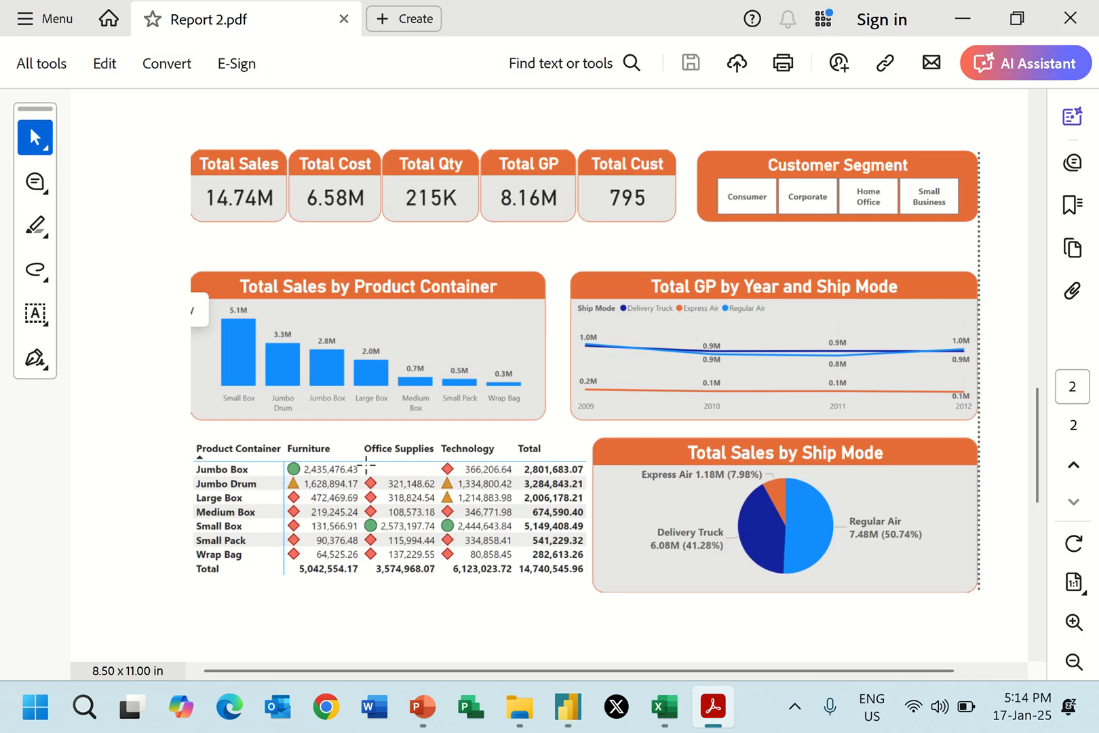
key(alt+Tab)
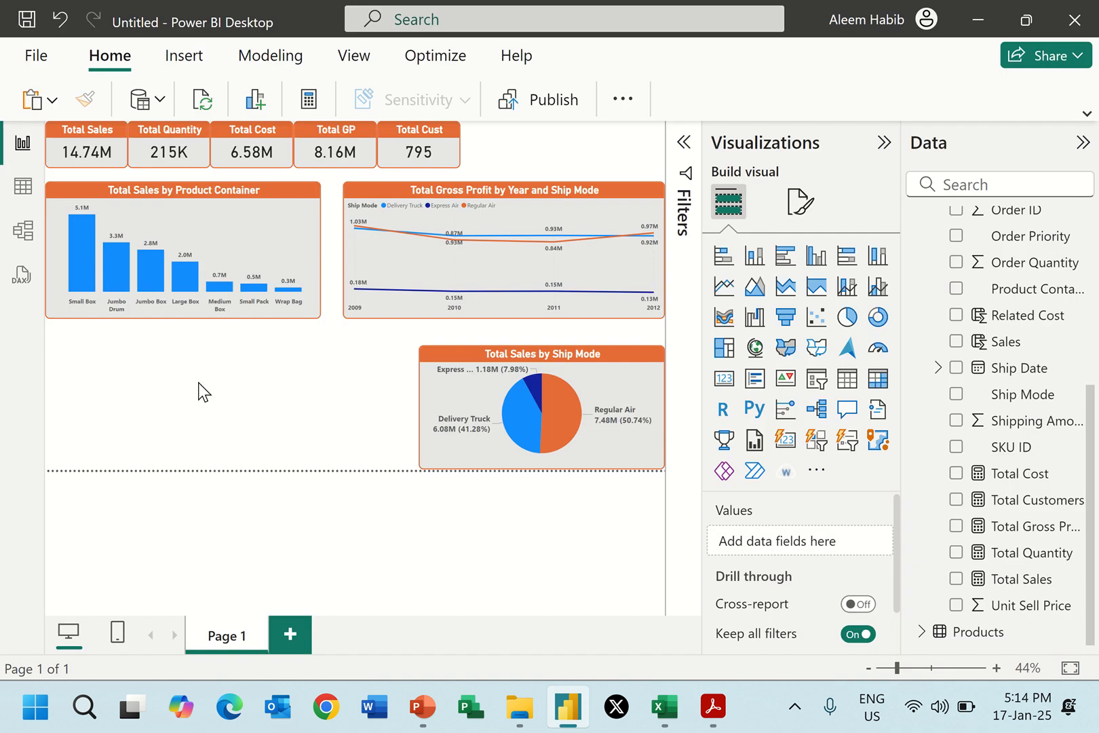
click(877, 375)
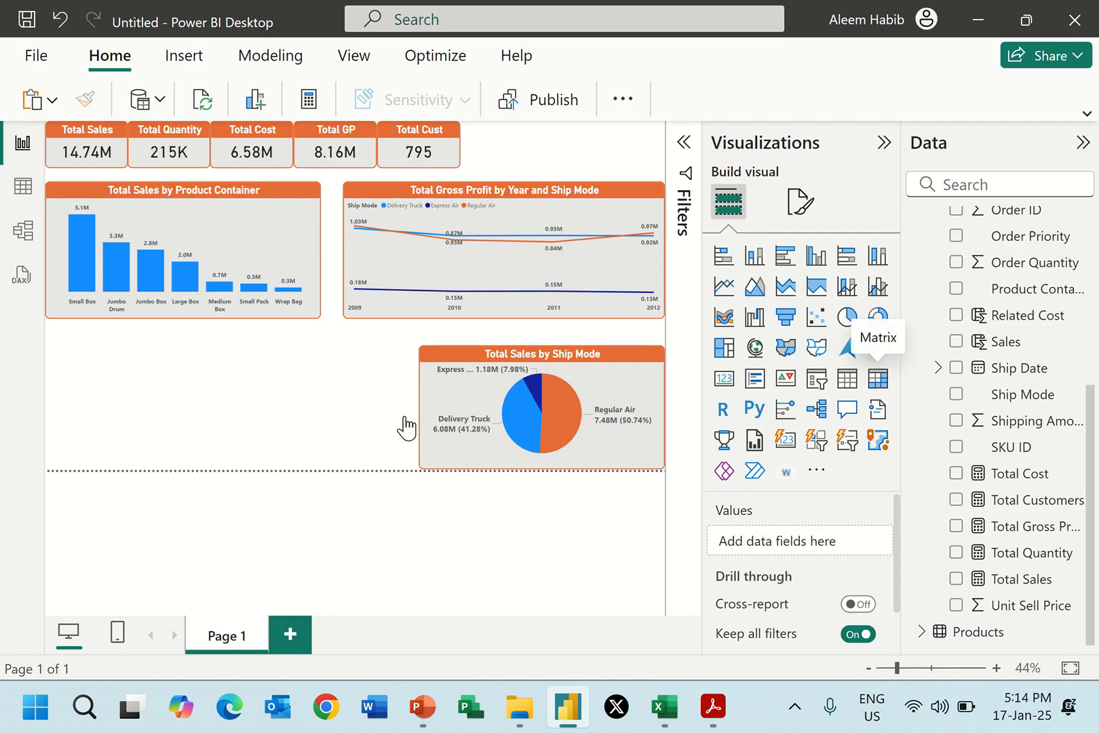
drag(320, 407, 341, 407)
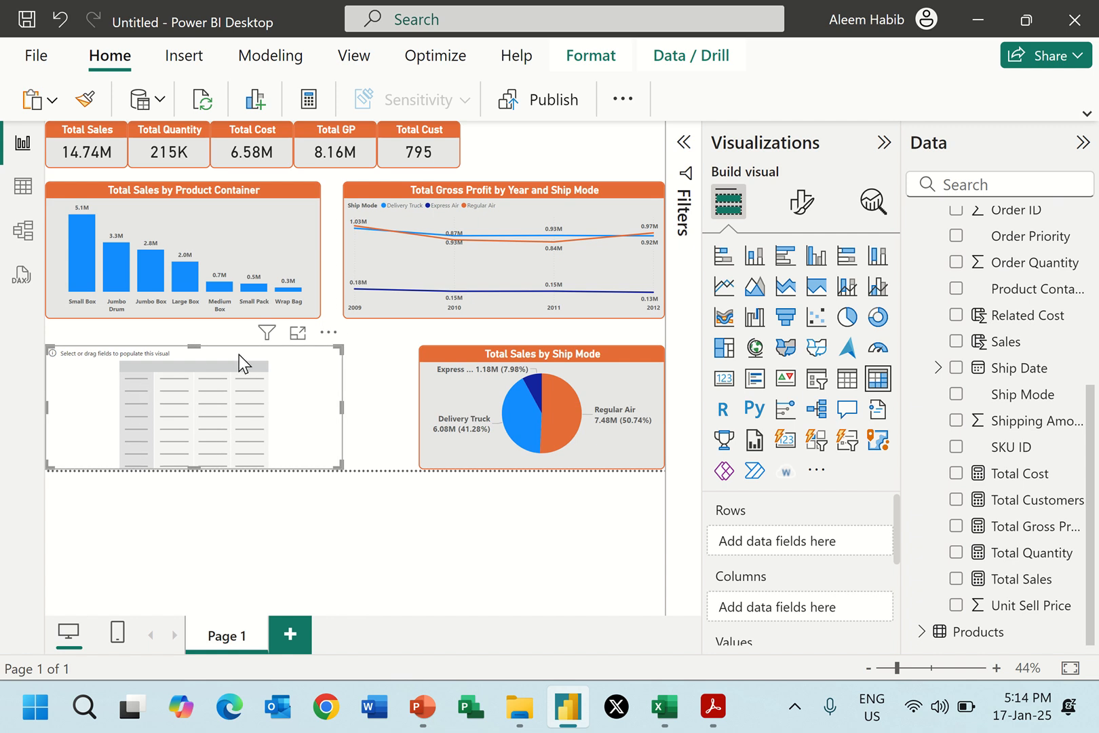
Consult Report 2.pdf and fill the matrix with Total Sales as values and Product Container as rows.
key(alt+Tab)
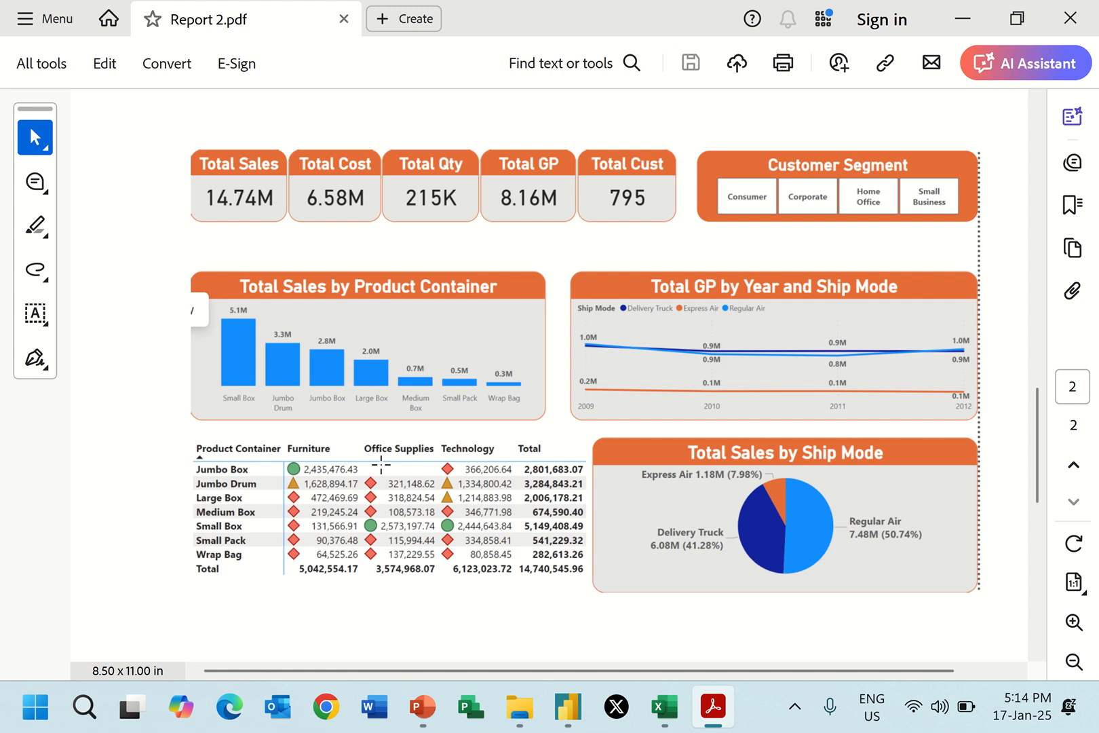
key(alt+Tab)
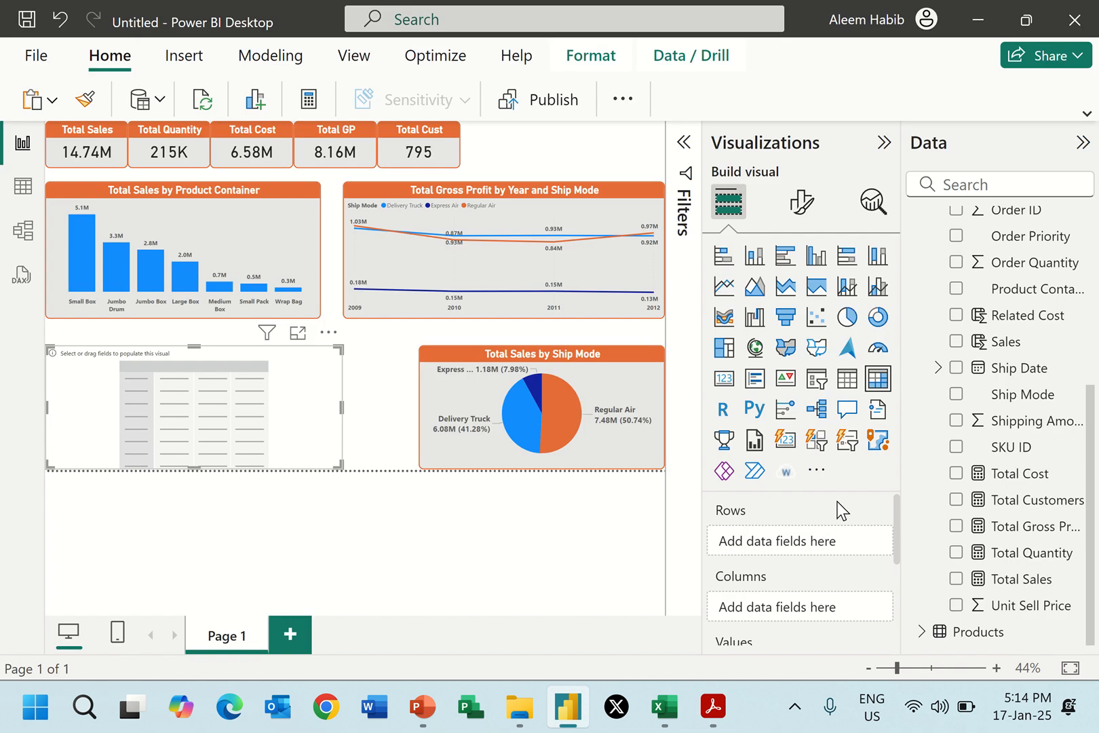
click(956, 579)
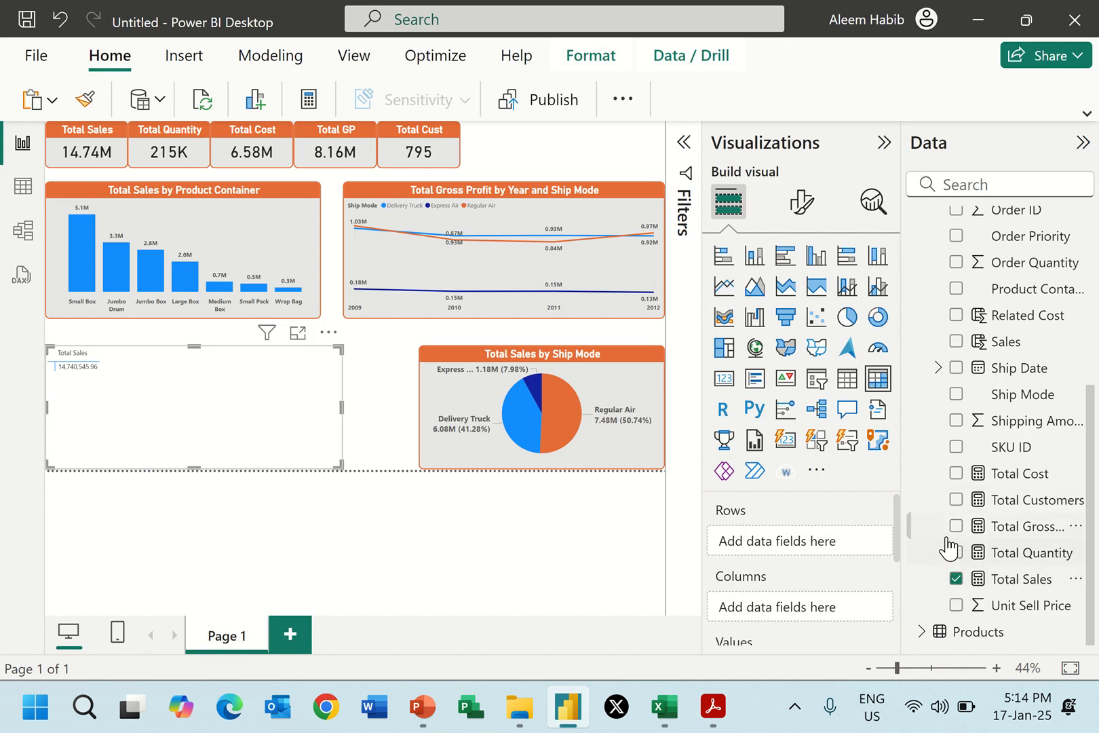
click(956, 288)
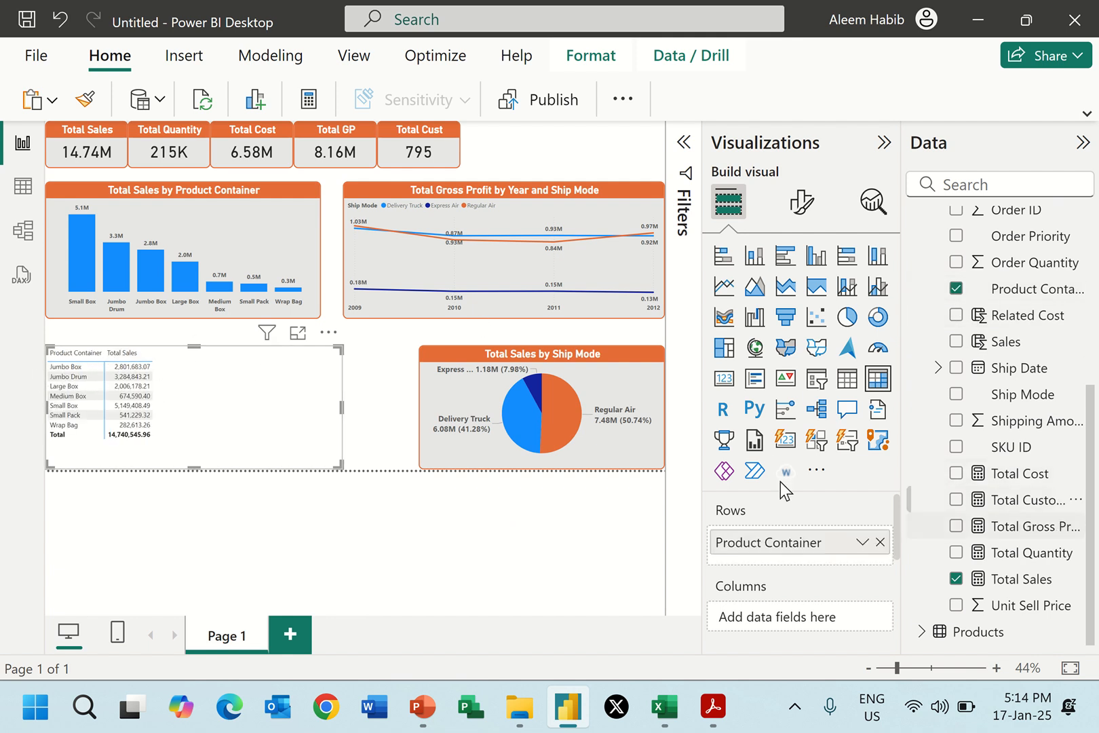
Check Report 2.pdf again and add Product Category from the Products table as the matrix columns.
key(alt+Tab)
key(alt+Tab)
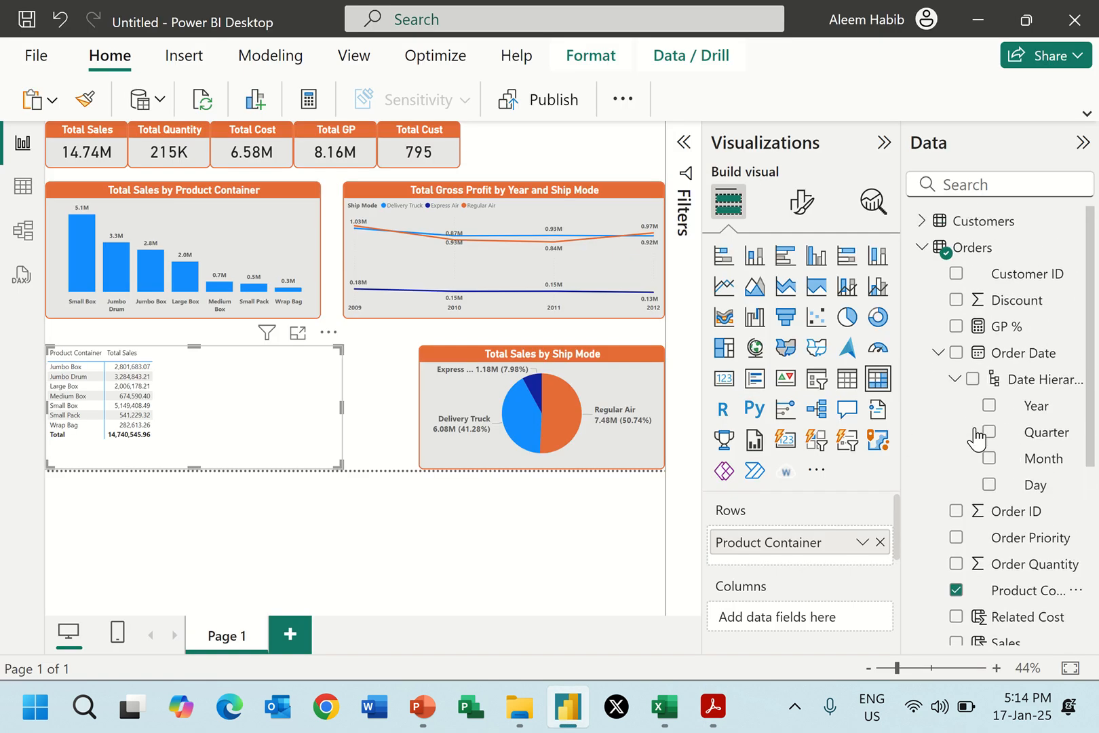
click(921, 247)
click(922, 274)
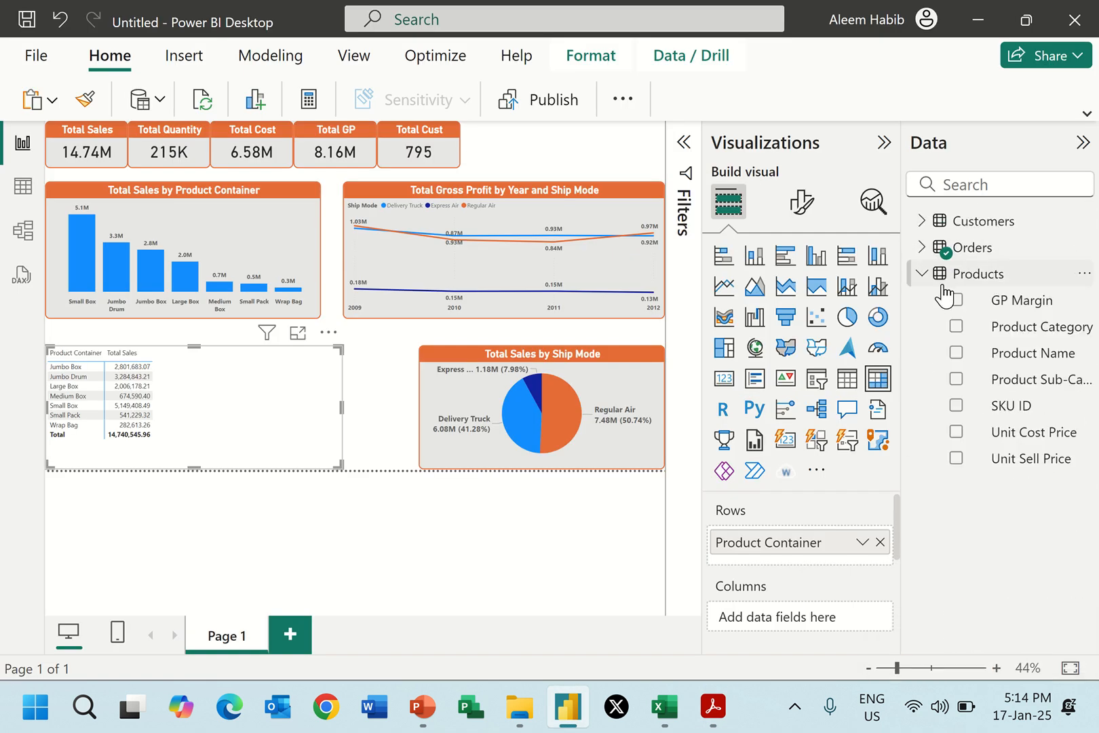
click(956, 326)
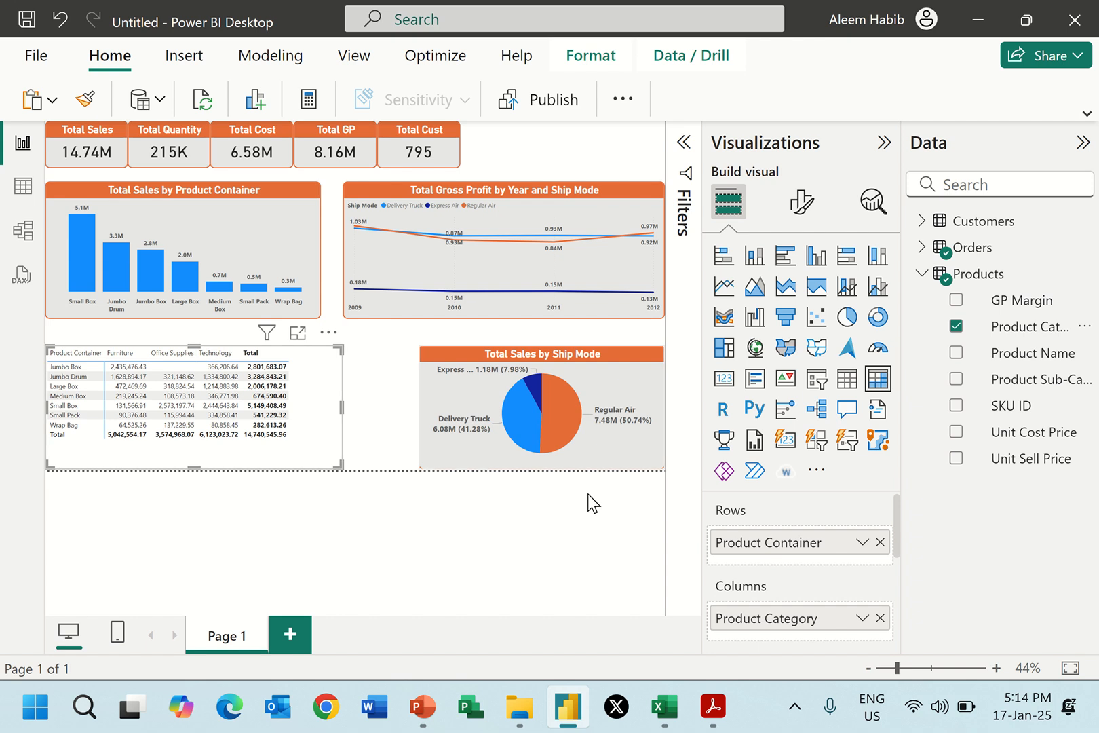
scroll(768, 576, down, 1)
scroll(768, 577, down, 1)
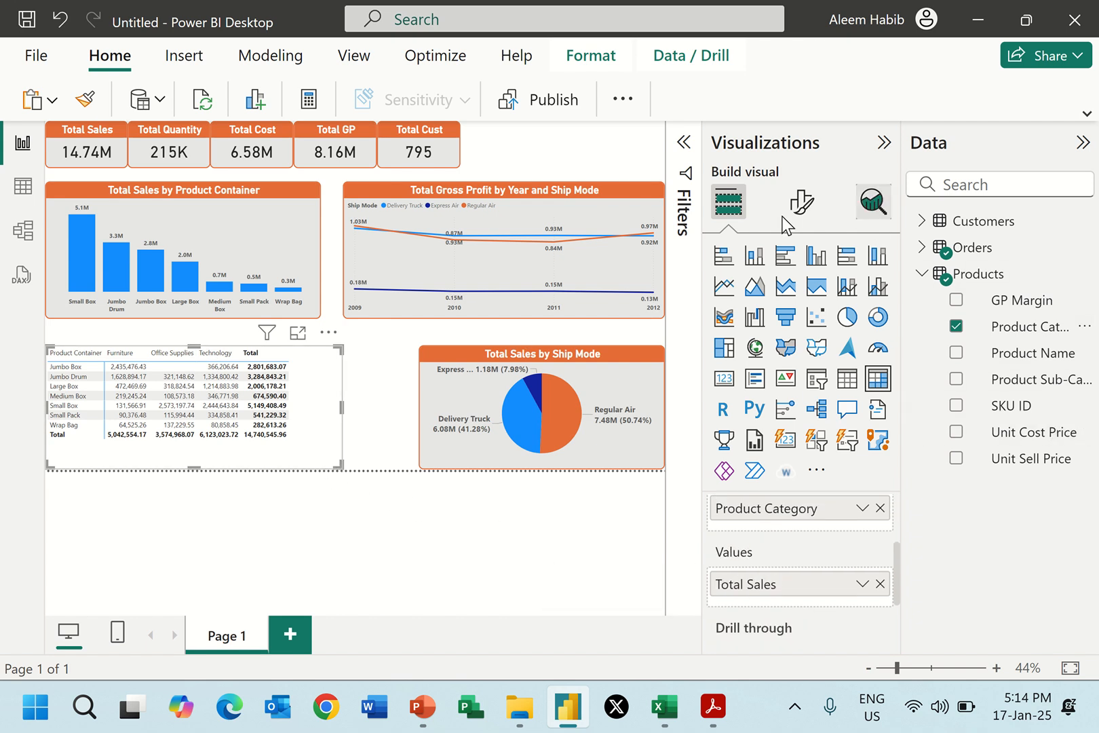
Set the font size of the matrix values to 12.
click(801, 203)
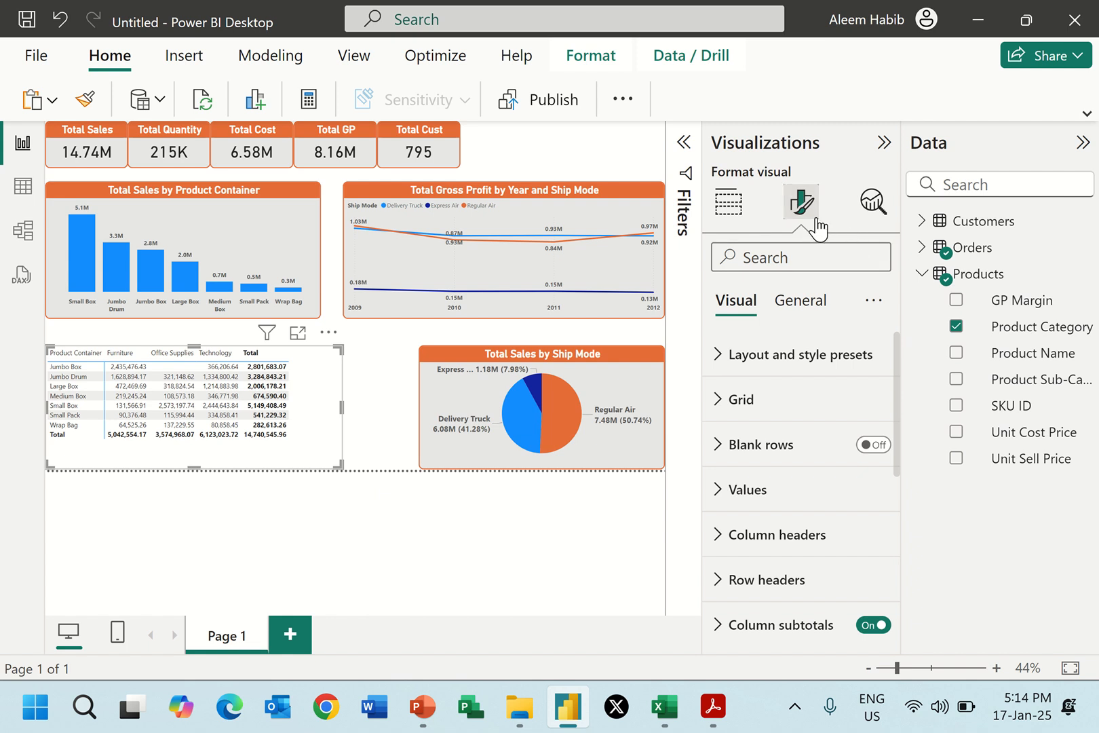
click(798, 510)
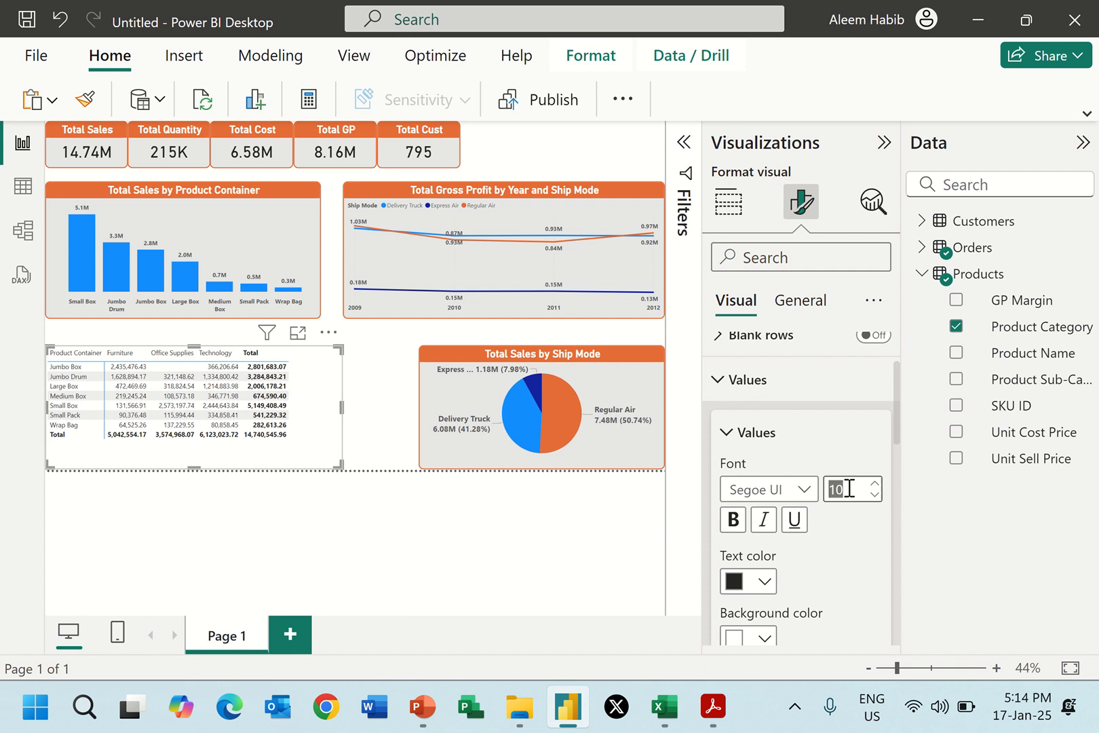
text(12)
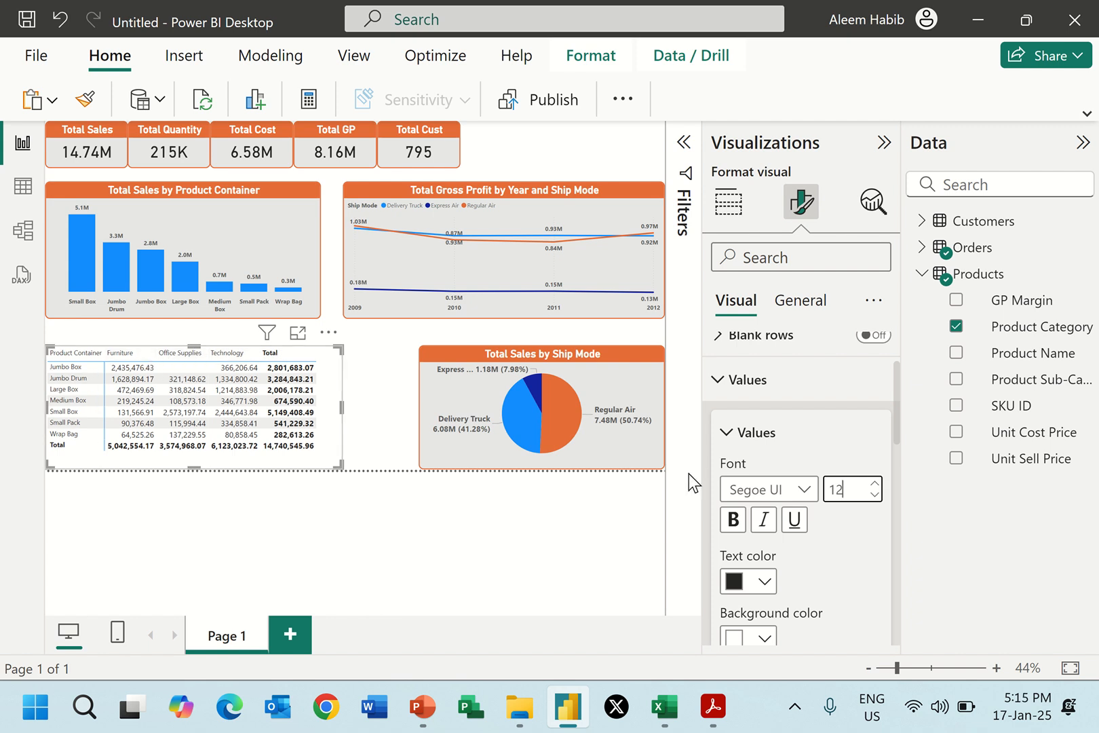
click(721, 385)
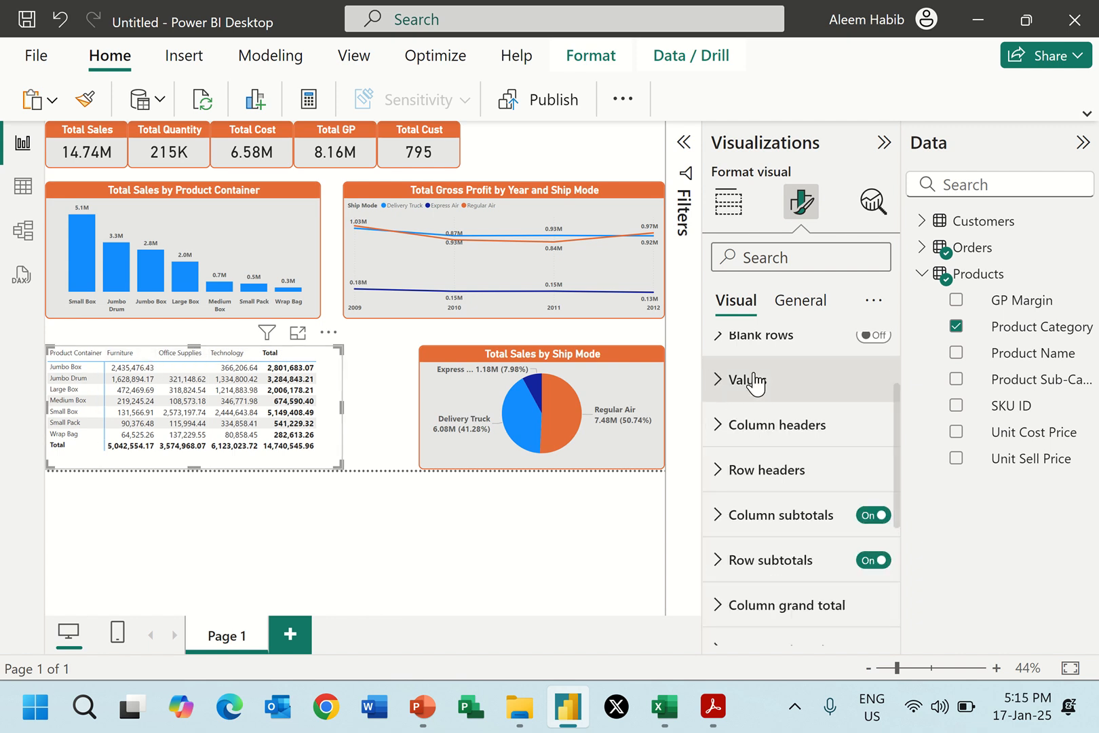
Set the matrix column headers to font size 12 and bold.
click(725, 427)
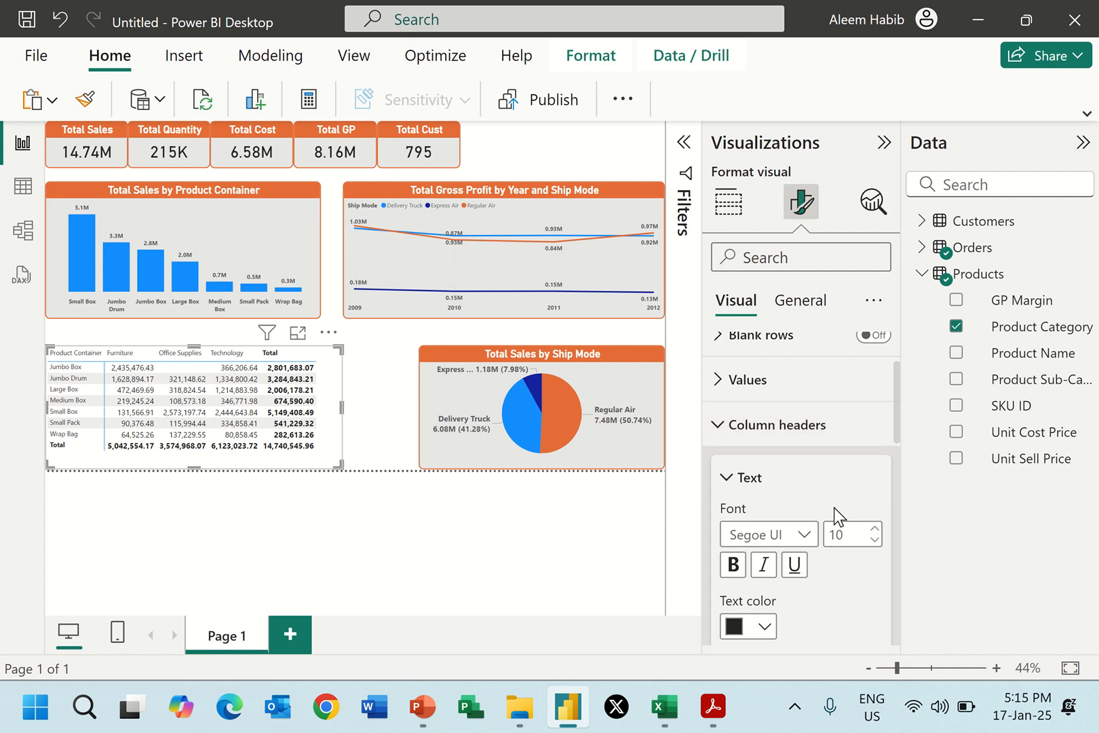
click(856, 541)
text(12)
click(732, 563)
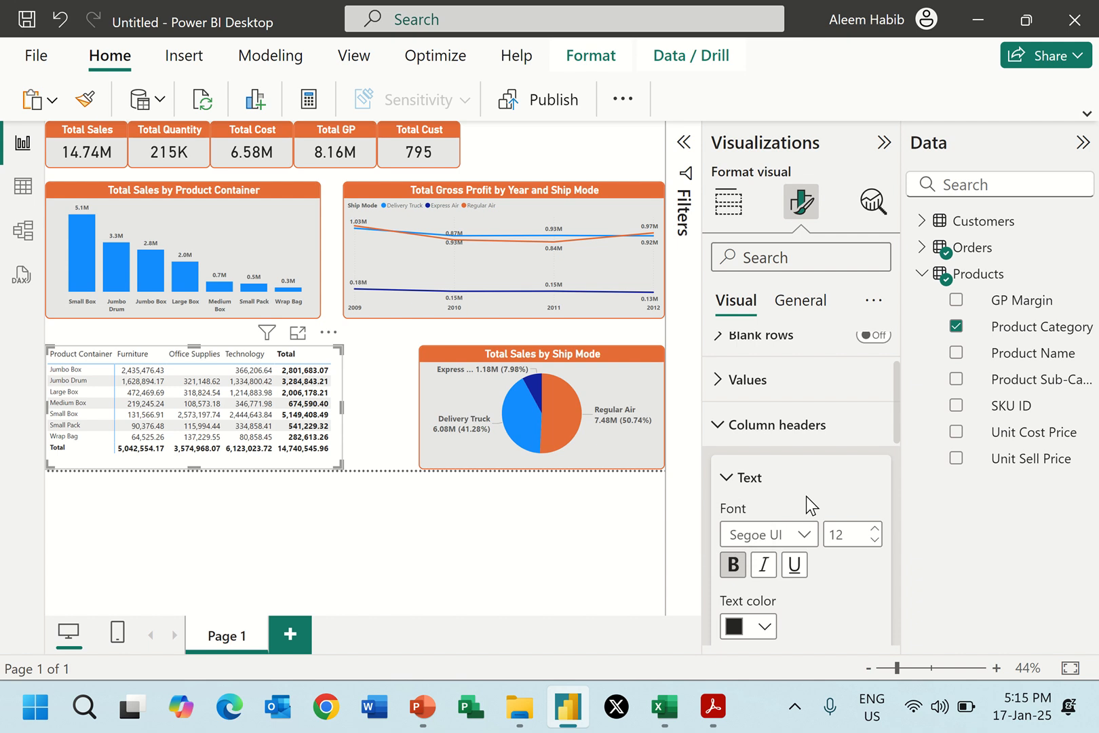
click(756, 434)
Set the matrix row headers to font size 12 and bold, and compare the matrix with Report 2.pdf.
click(741, 473)
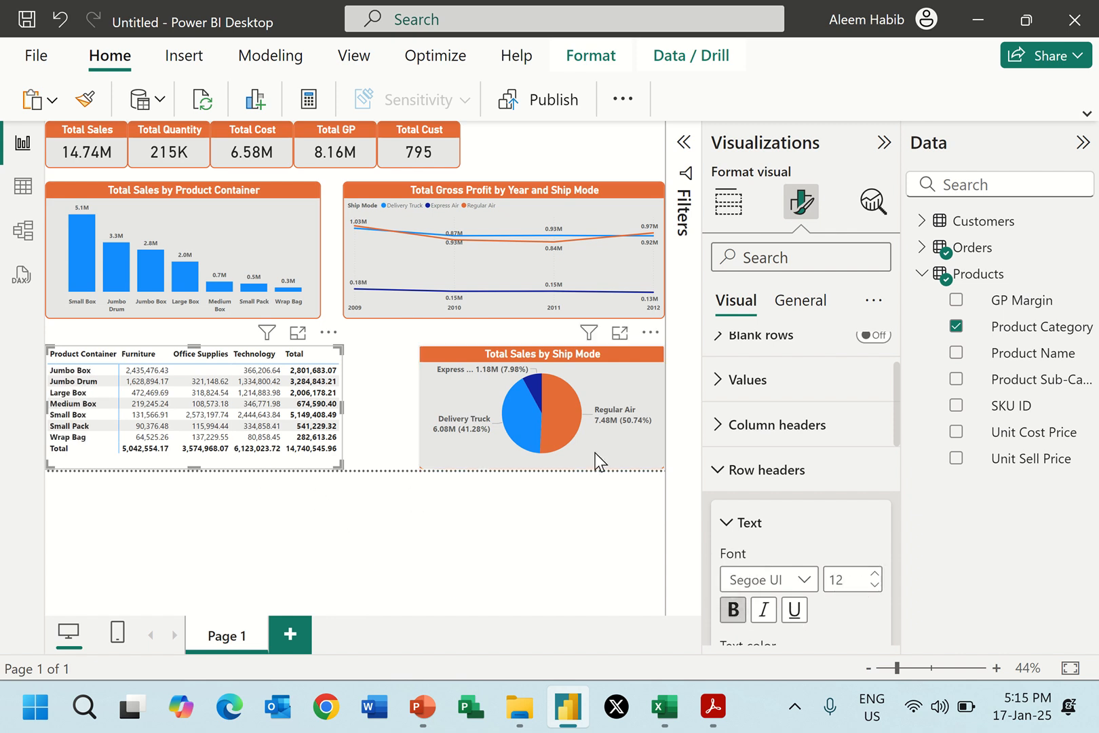
click(719, 479)
key(alt+Tab)
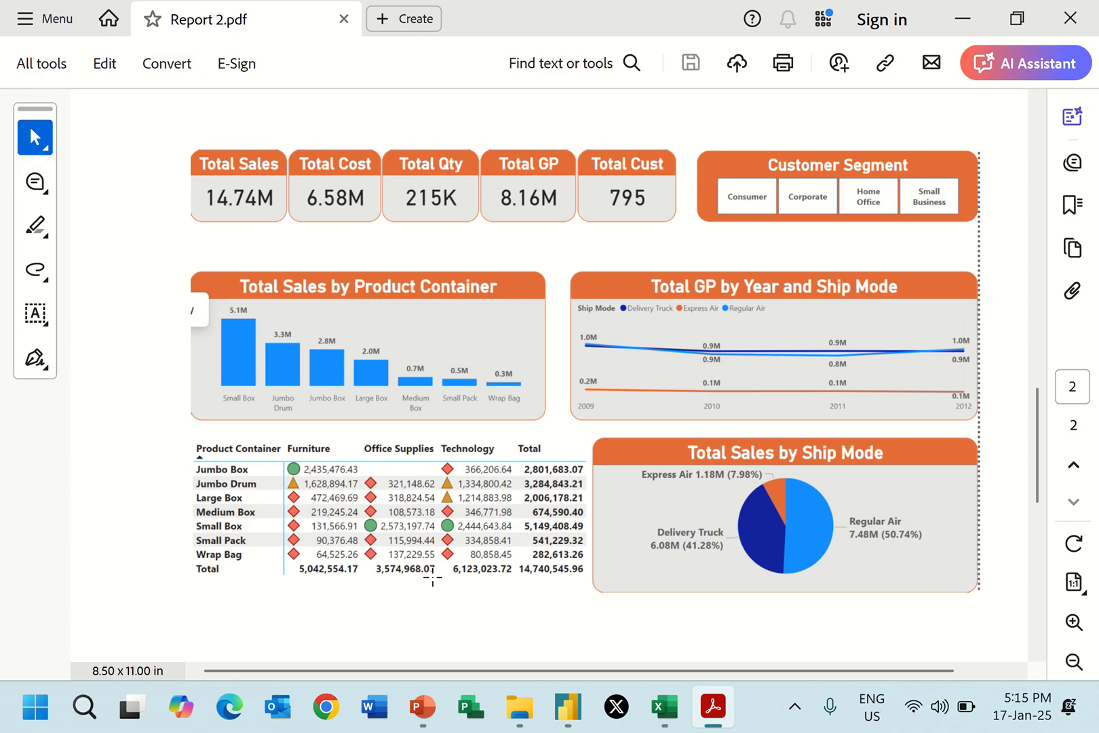
key(alt+Tab)
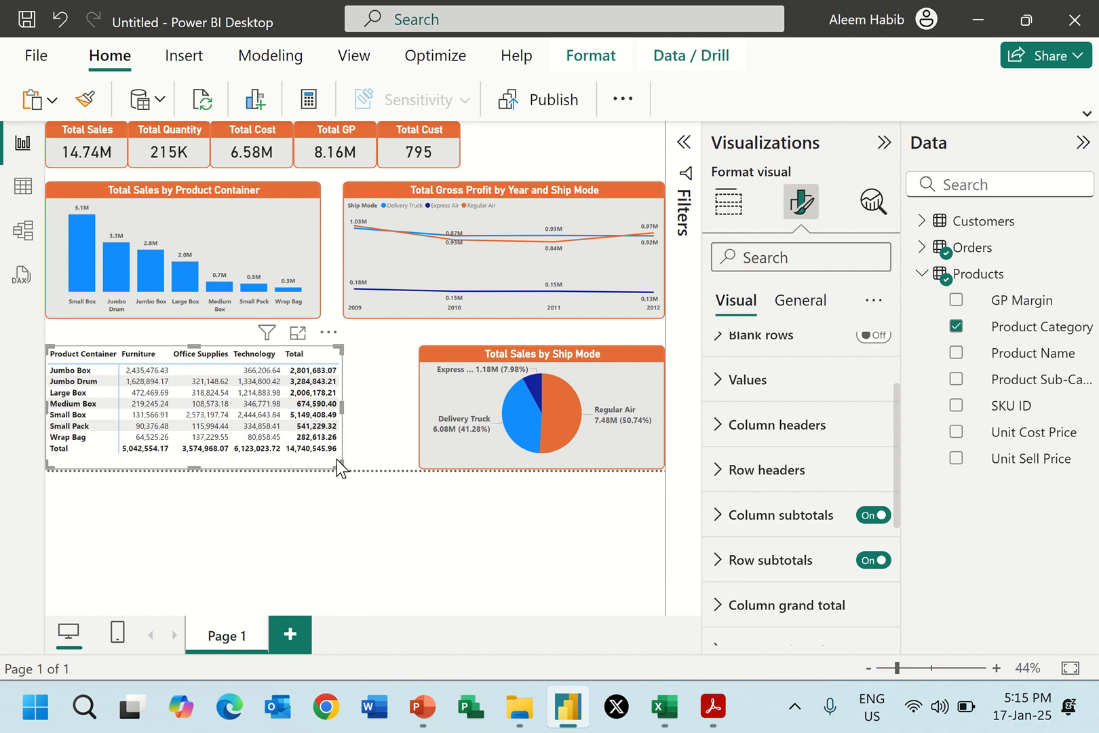
Turn on background color in the matrix's cell elements for the Total Sales series.
scroll(780, 373, up, 2)
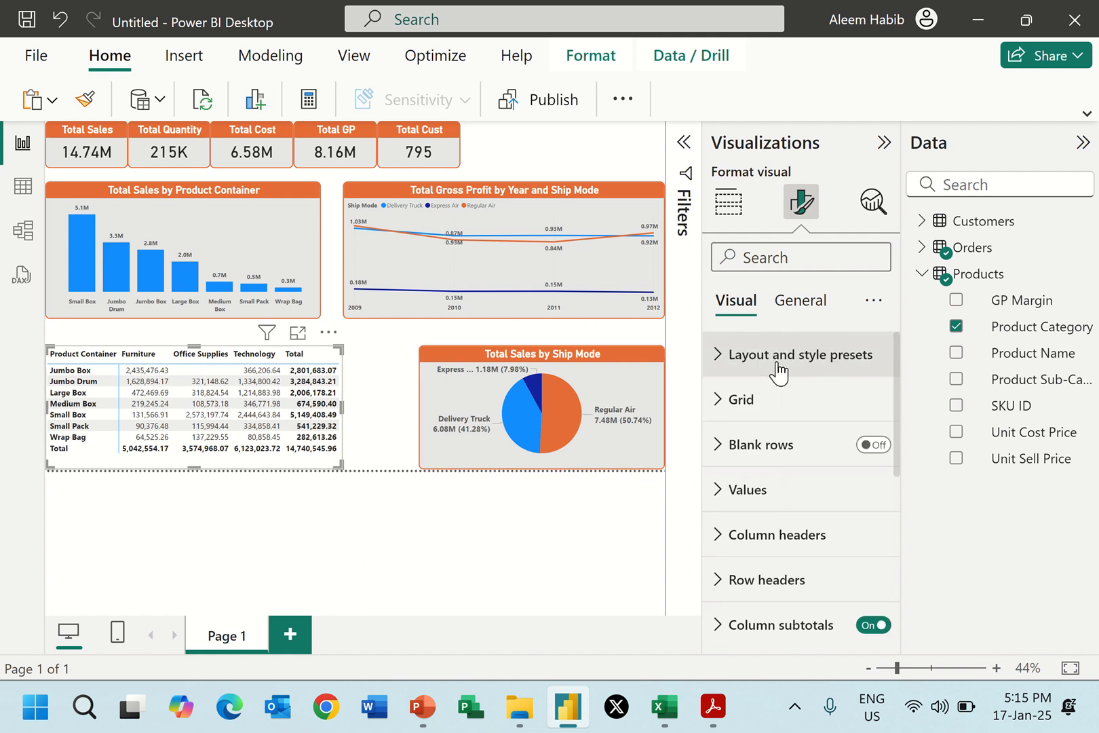
scroll(790, 474, down, 5)
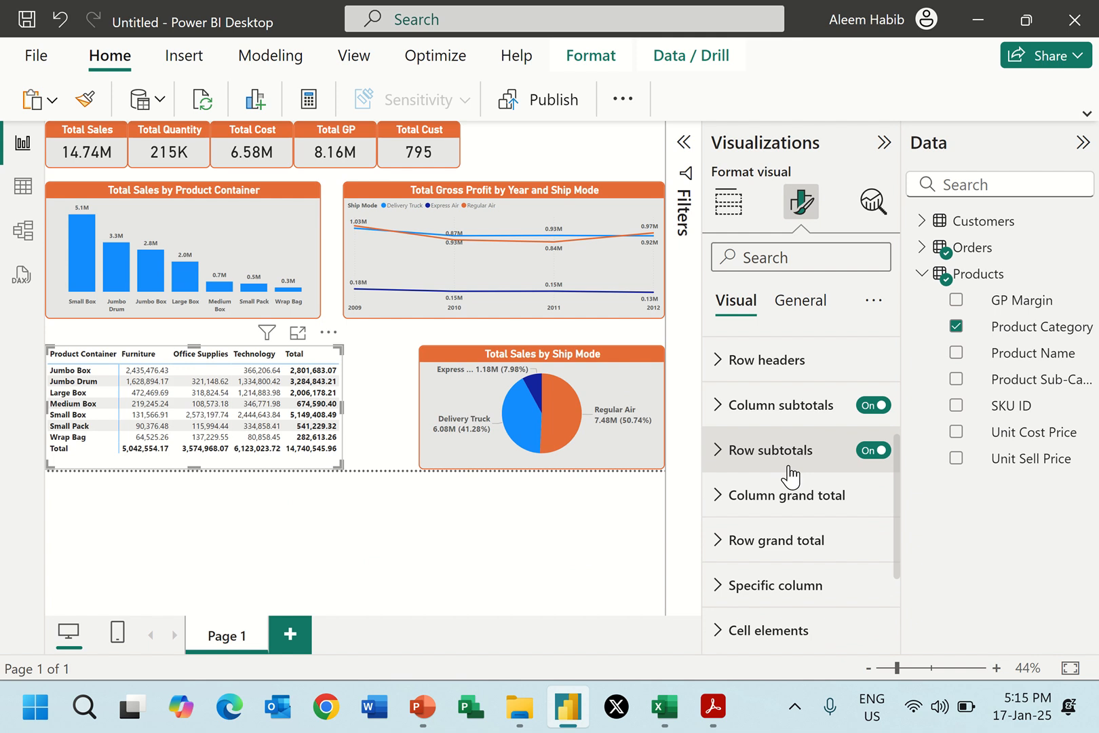
scroll(804, 453, down, 1)
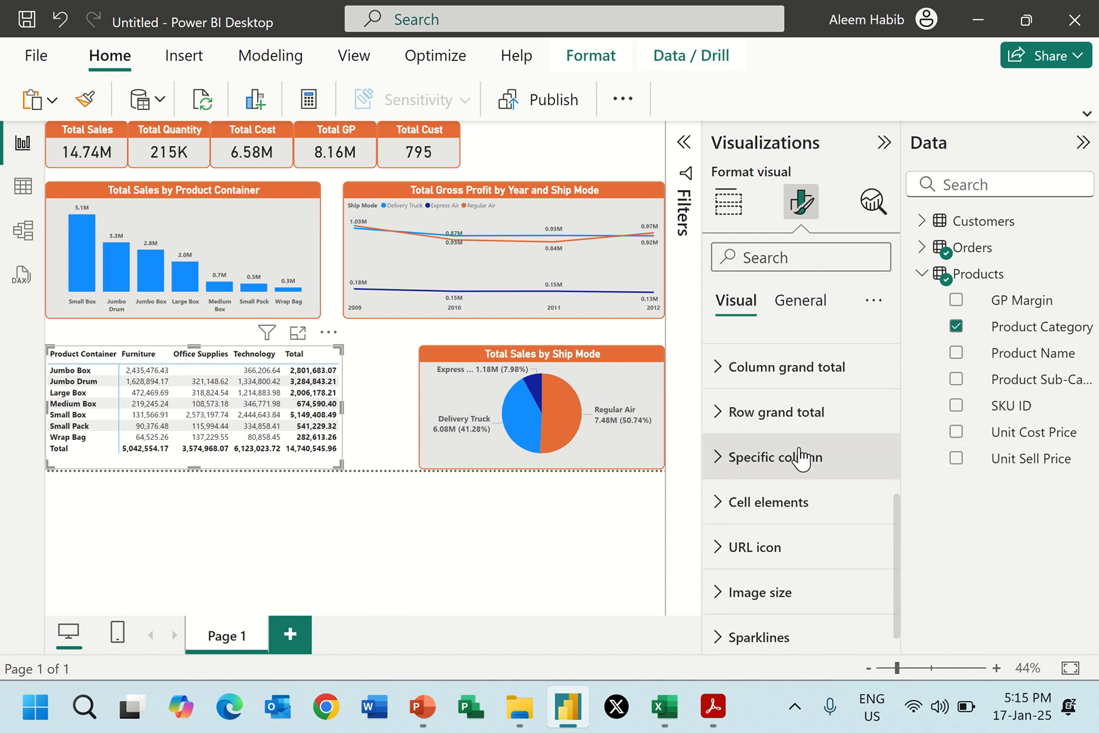
click(800, 487)
scroll(799, 485, down, 2)
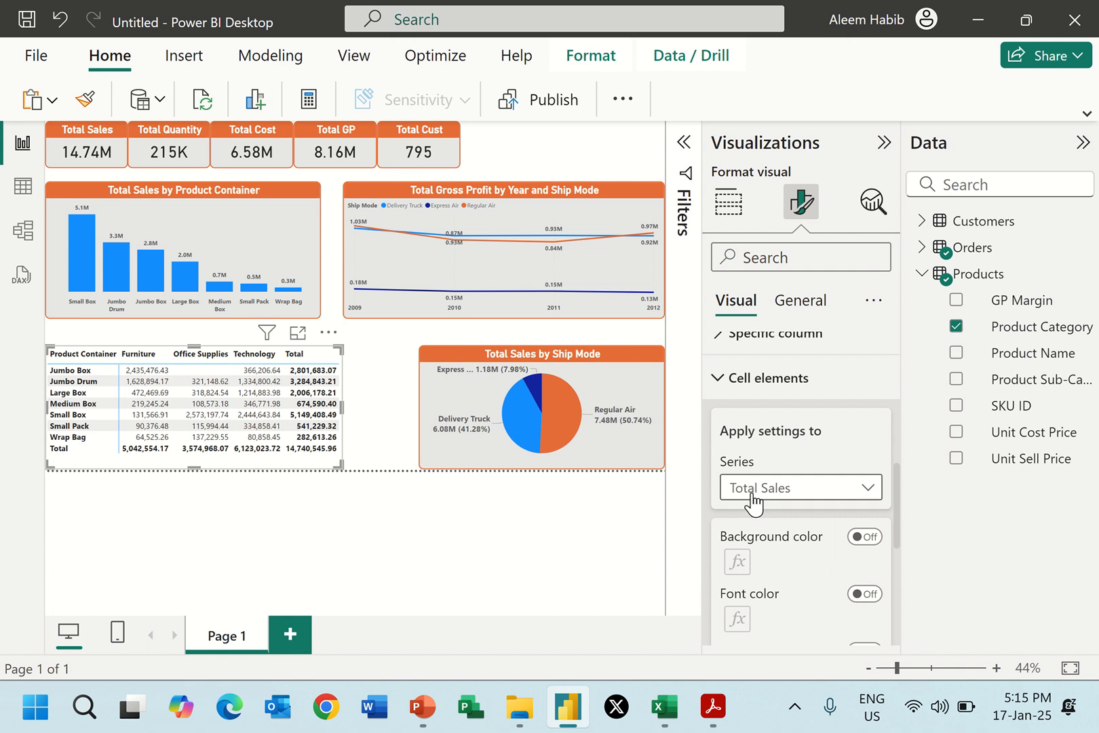
click(786, 497)
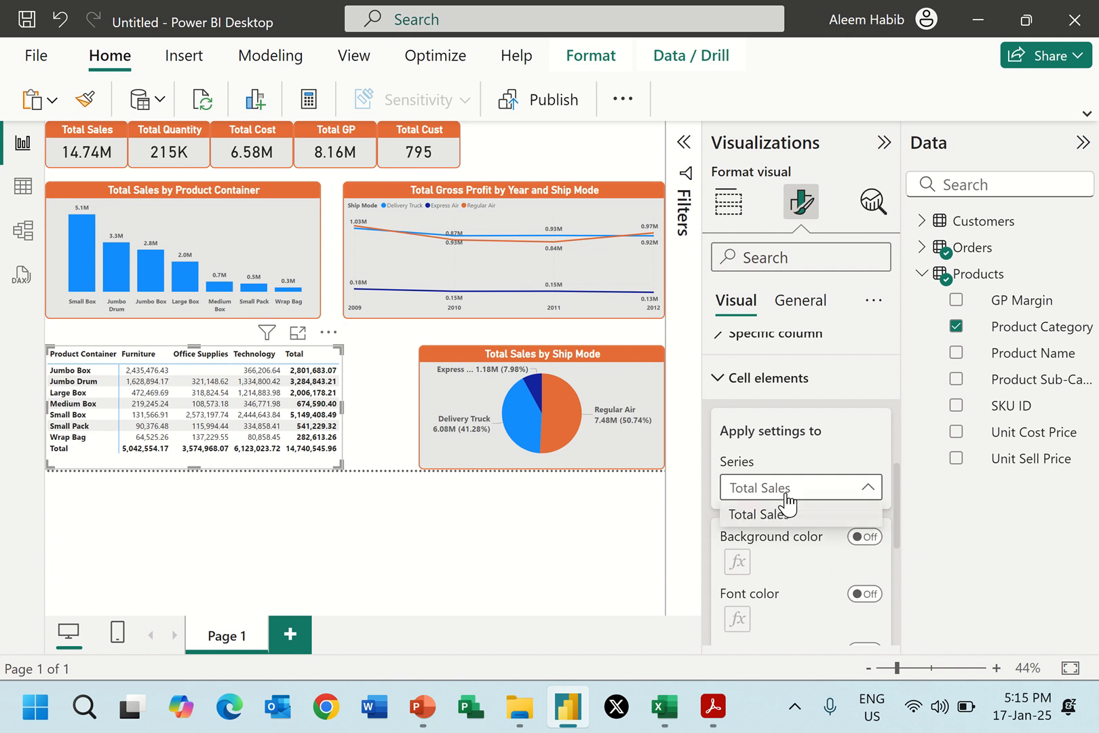
click(786, 496)
scroll(821, 445, down, 3)
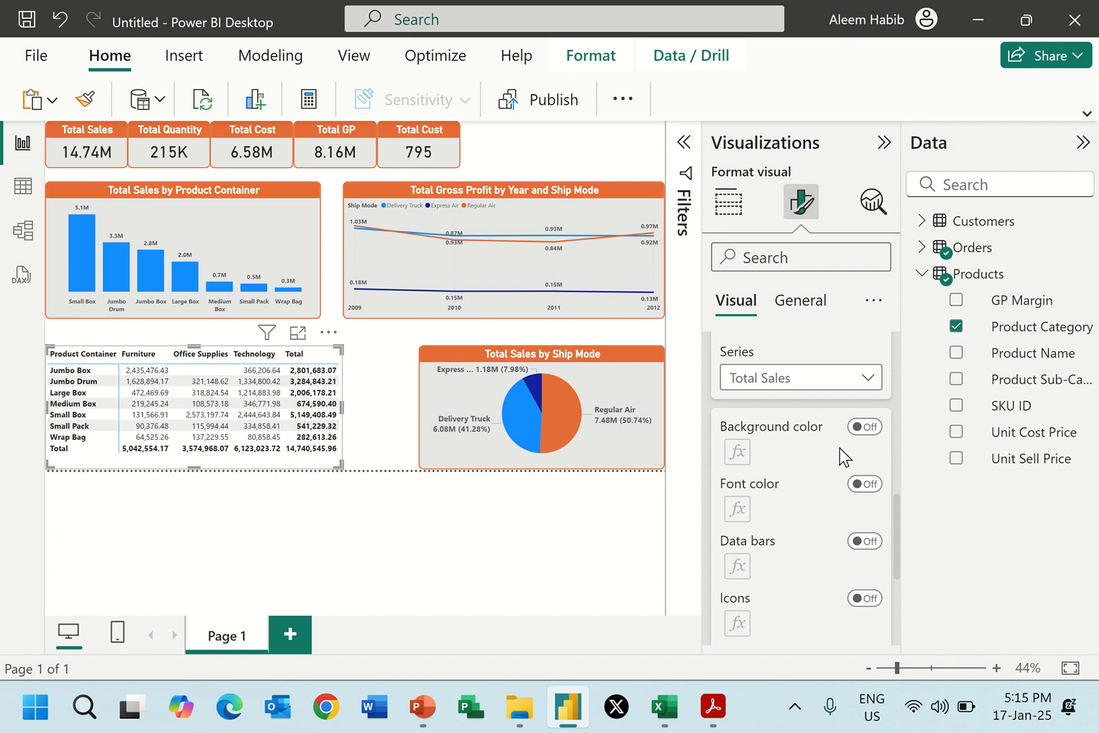
click(866, 426)
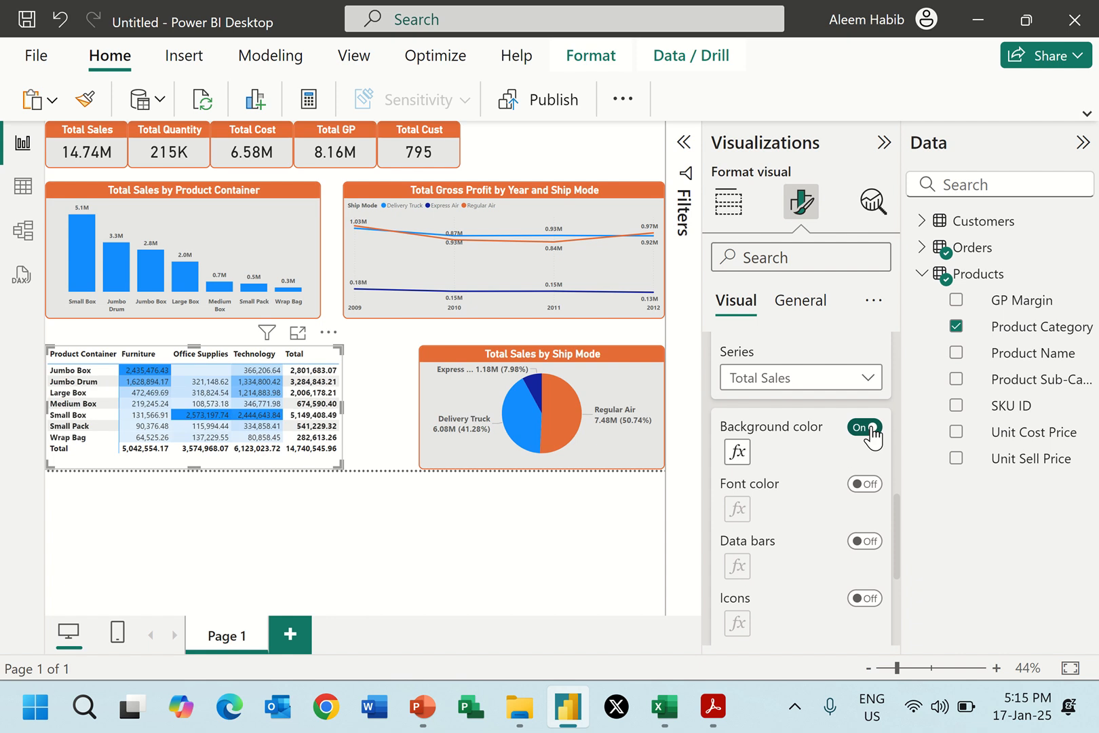
Turn off the matrix's background color and try font color and data bars on the Total Sales values.
click(865, 427)
click(865, 484)
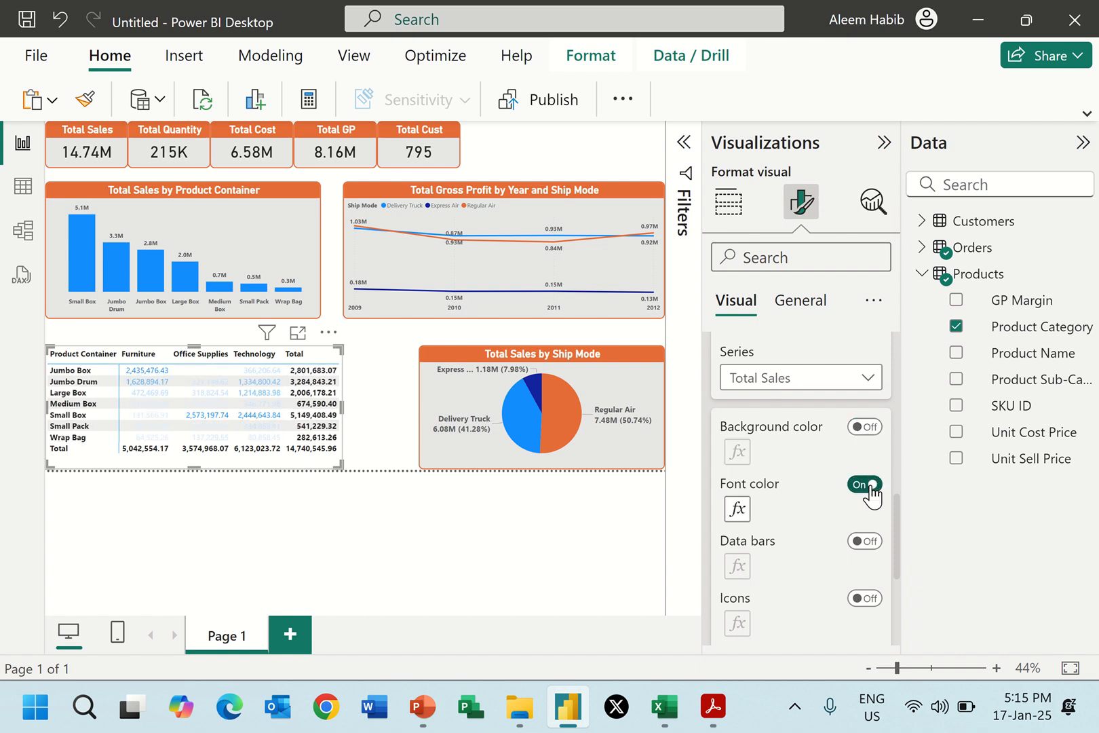
click(869, 484)
click(866, 542)
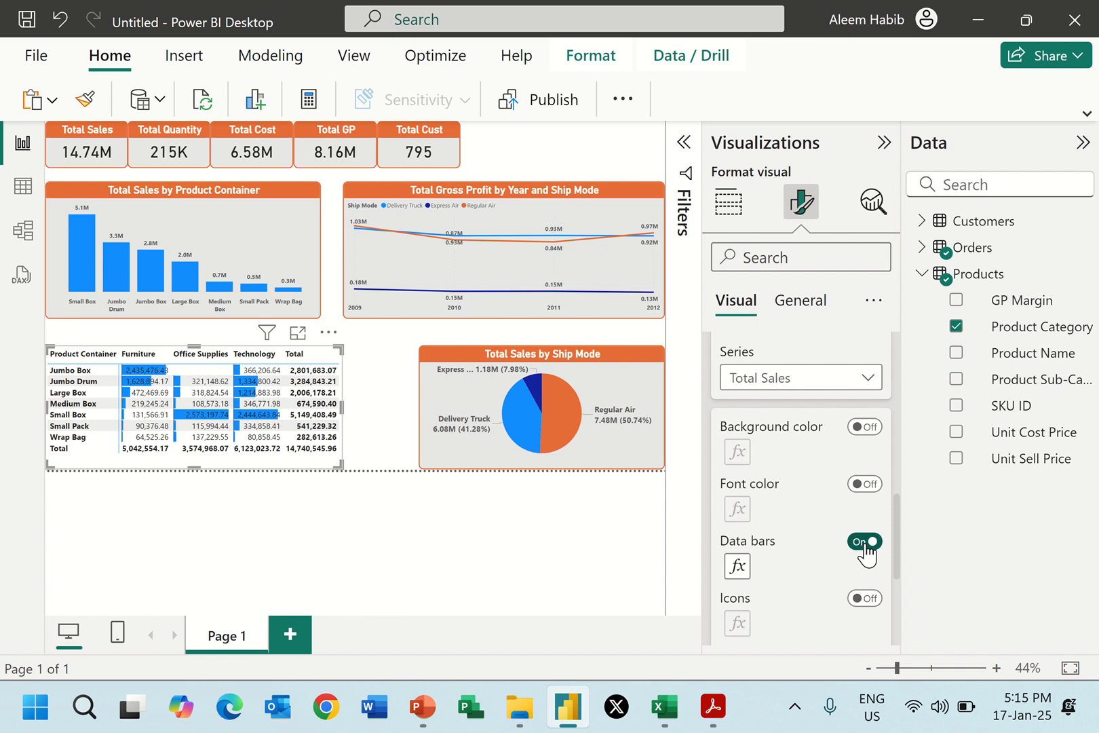
click(866, 543)
Turn on icons for the matrix's Total Sales values, accepting the percent rules split at 33 and 67 with diamond, triangle and circle icons.
scroll(746, 442, down, 2)
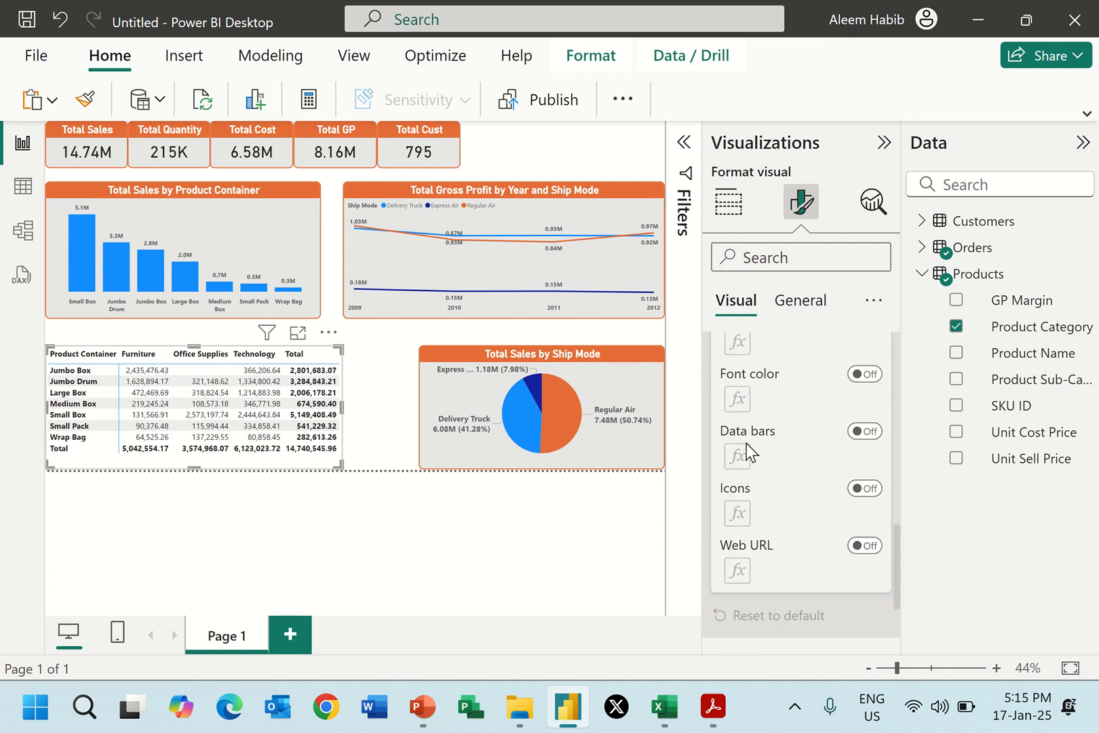
click(865, 489)
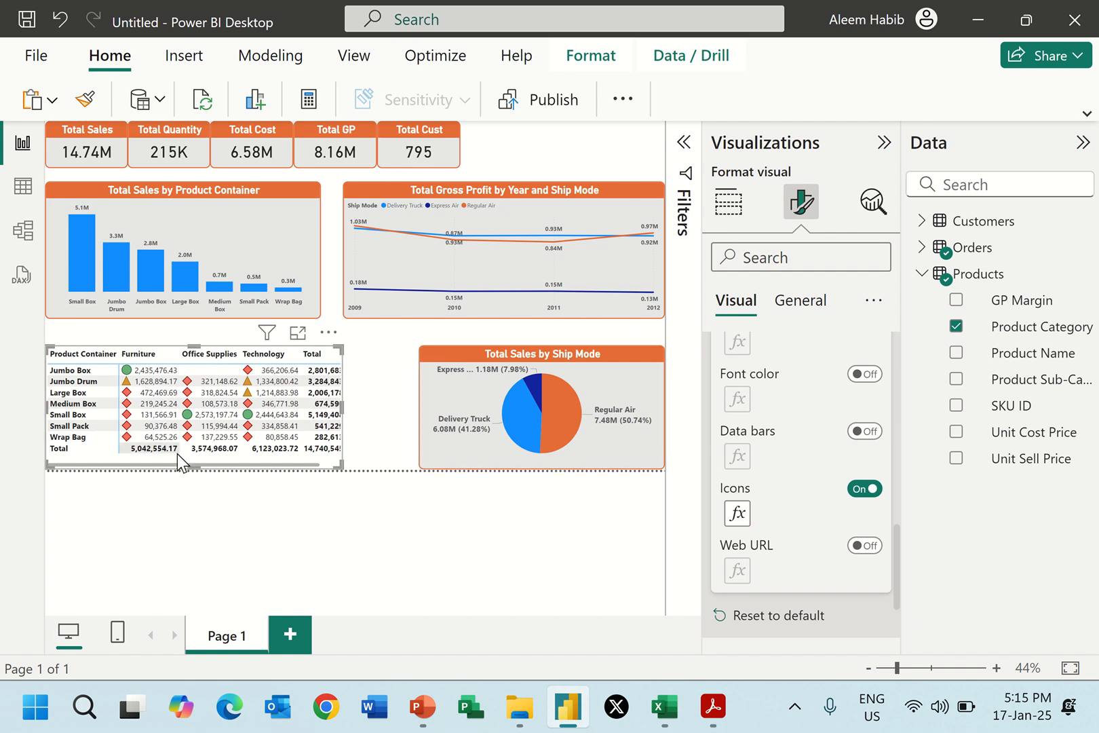
click(738, 516)
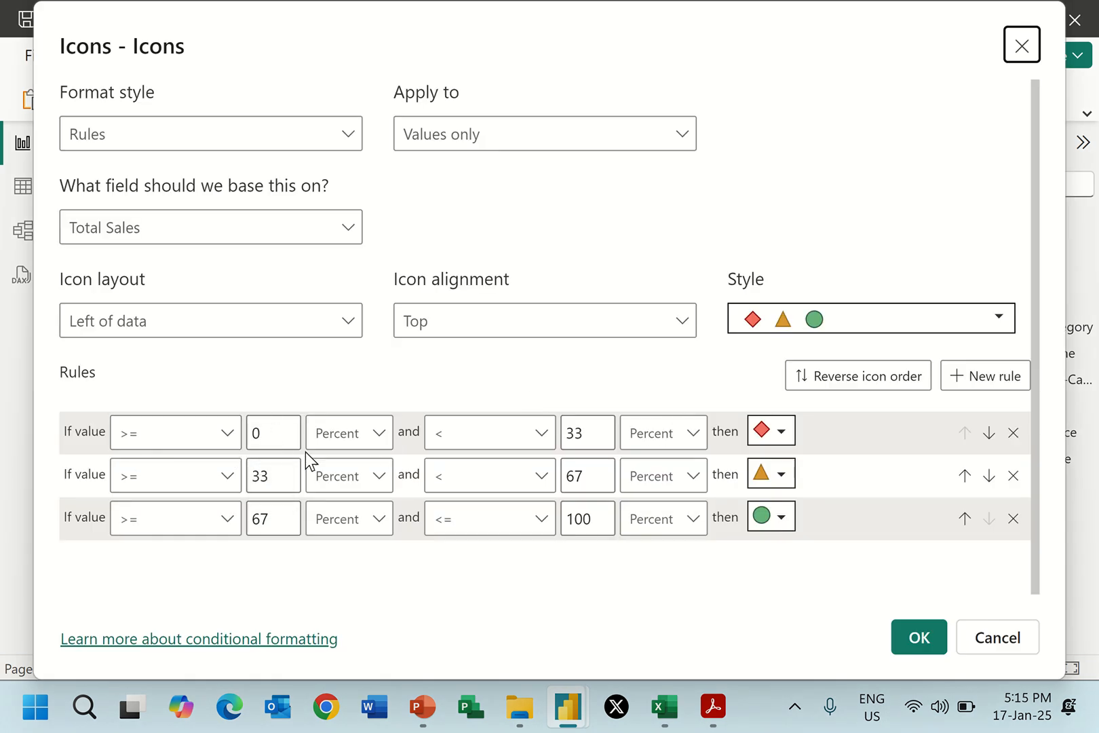
click(782, 431)
click(782, 430)
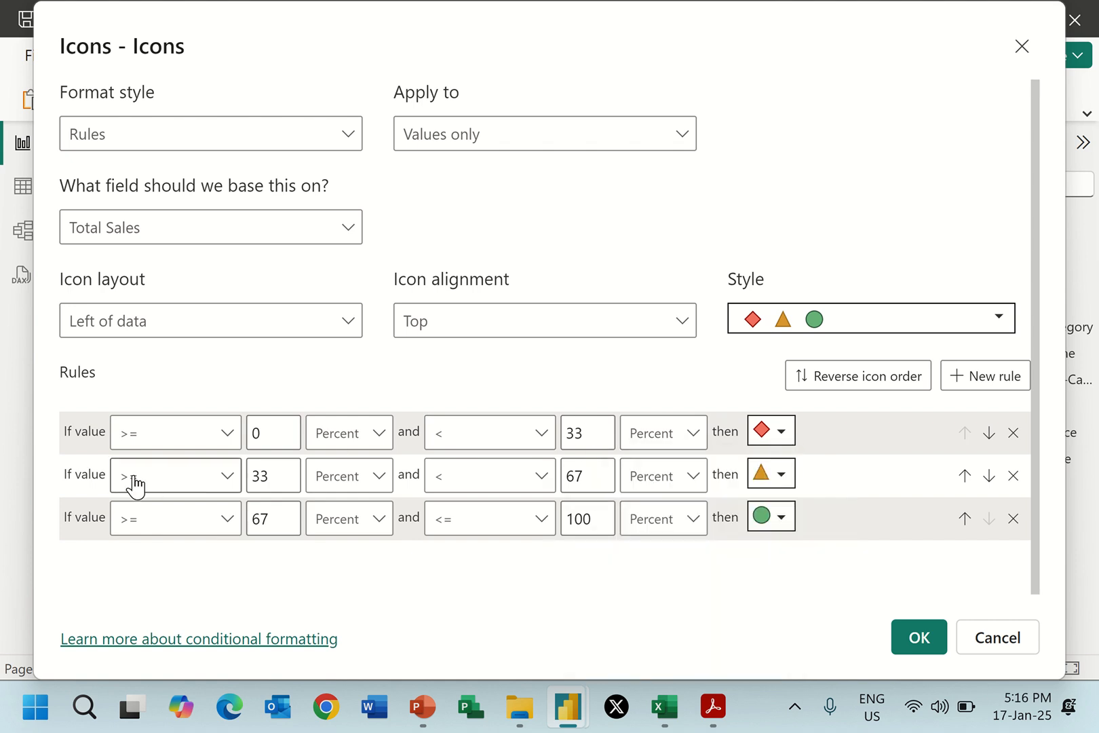
click(788, 476)
click(788, 475)
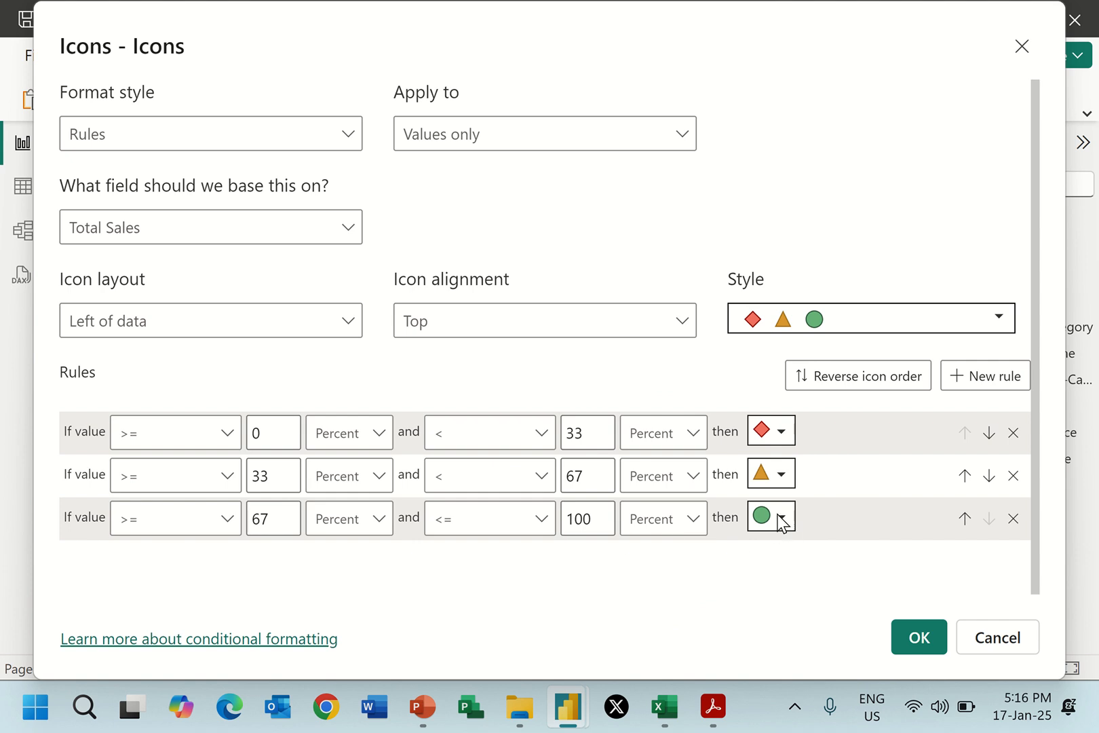
click(932, 639)
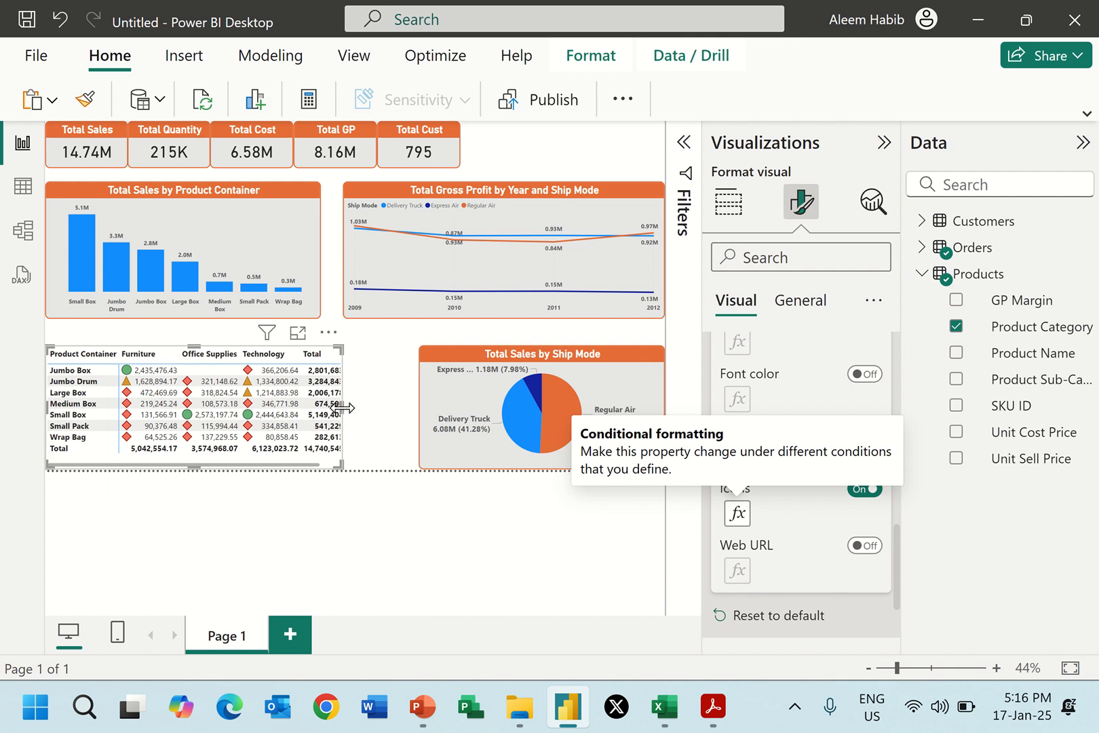
Widen the matrix to fit its Total column and extend the Total Sales by Ship Mode pie chart toward it.
drag(346, 408, 370, 407)
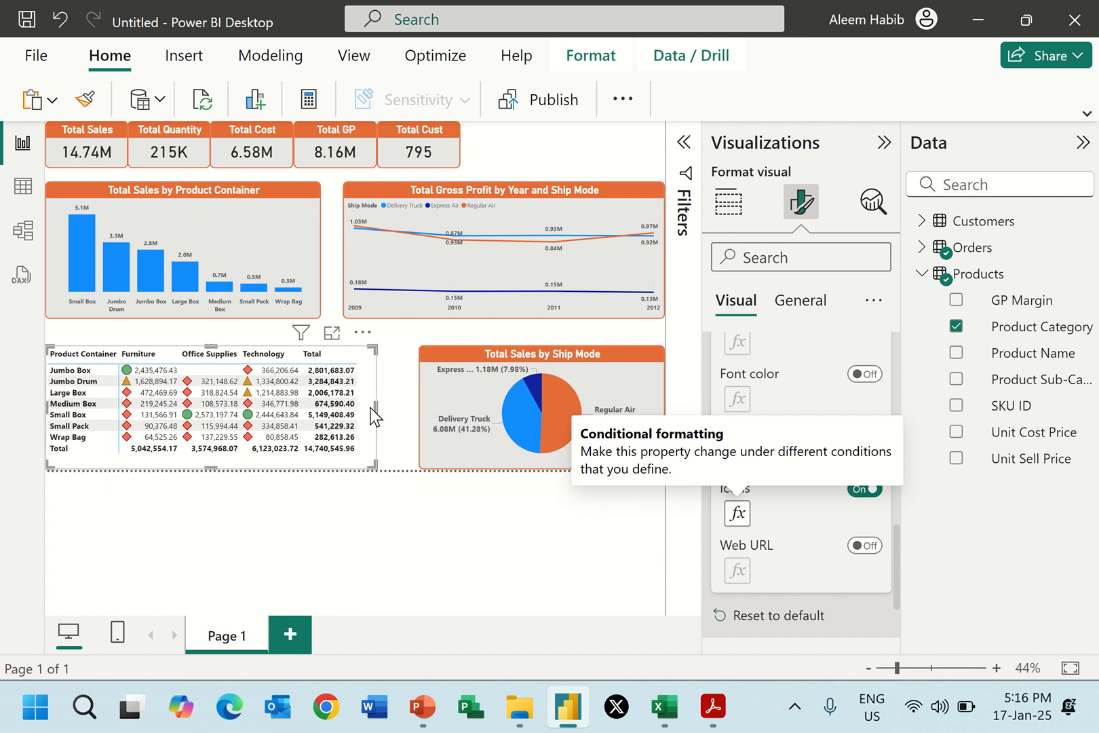
click(461, 370)
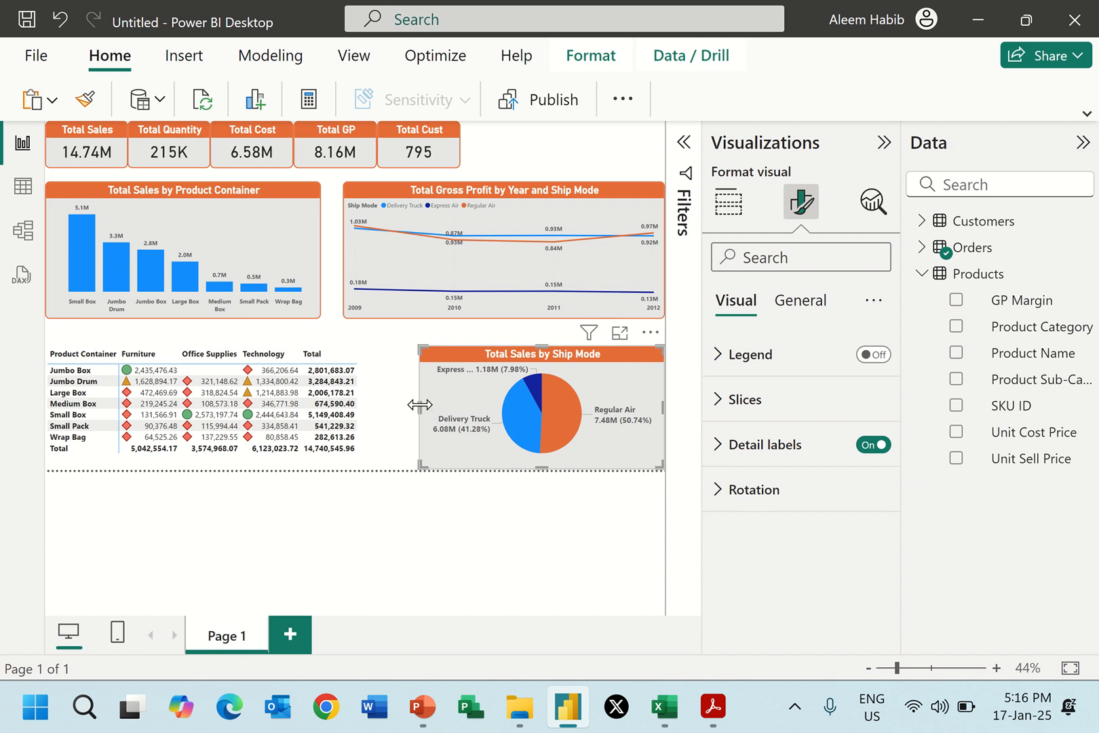
drag(417, 406, 378, 395)
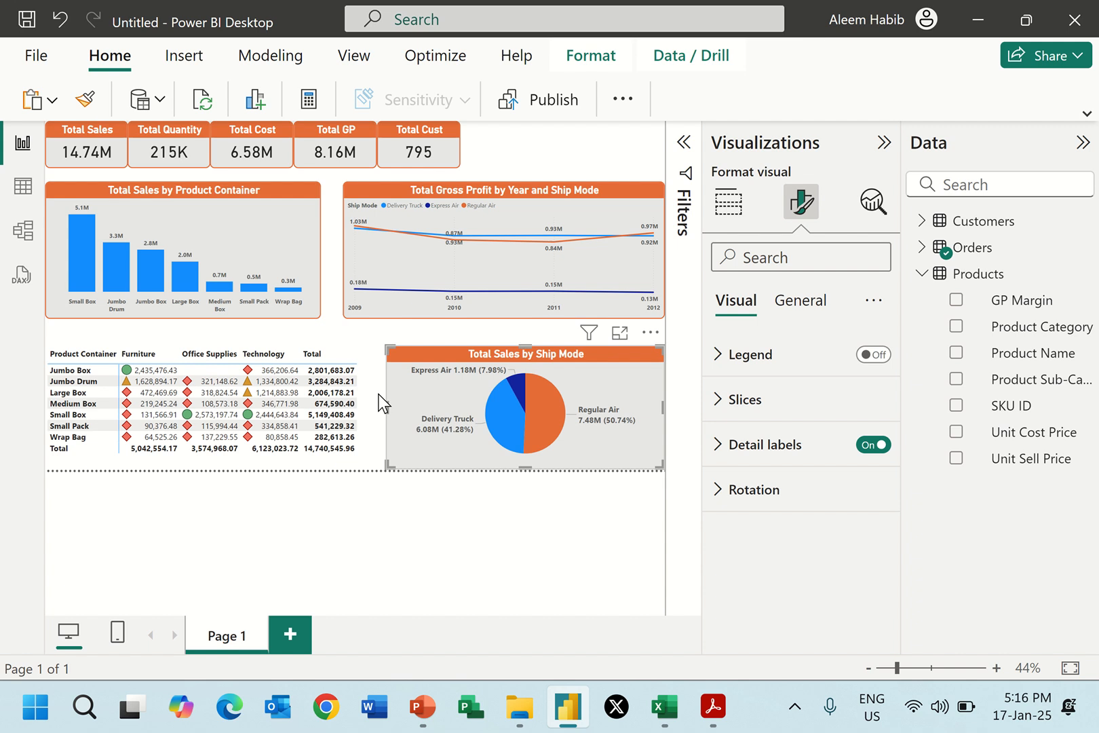
click(339, 329)
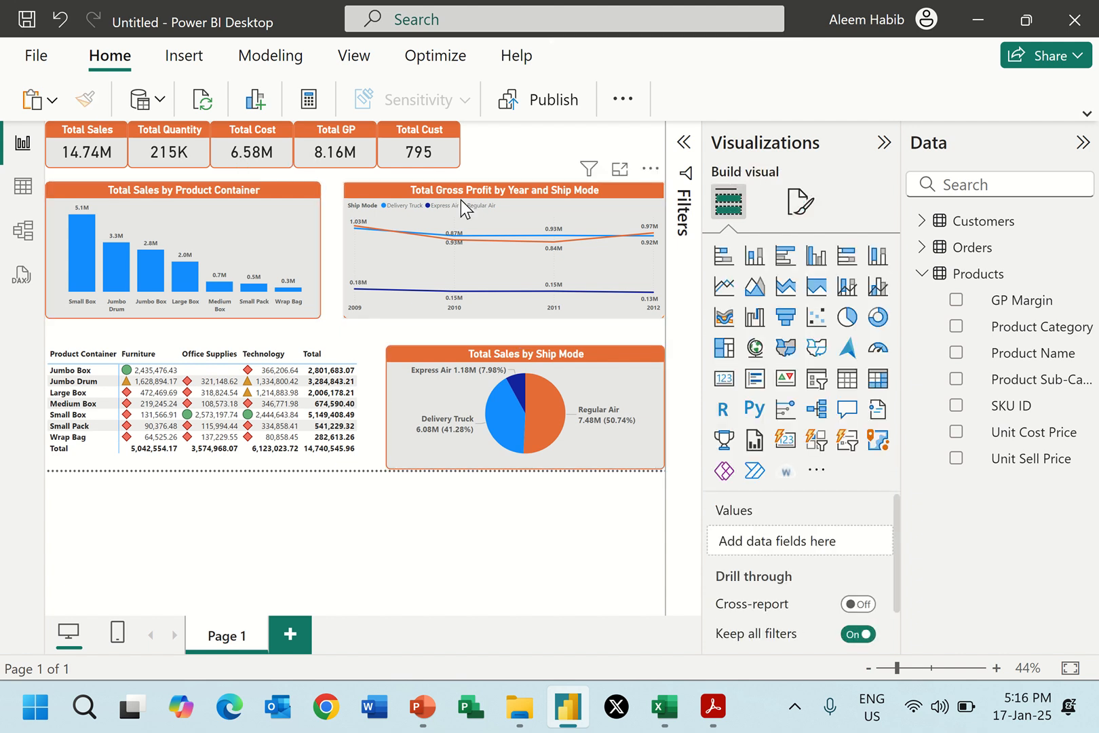
Following Report 2.pdf, add a Customer Segment slicer beside the KPI cards and reduce its height to fit the four options.
key(alt+Tab)
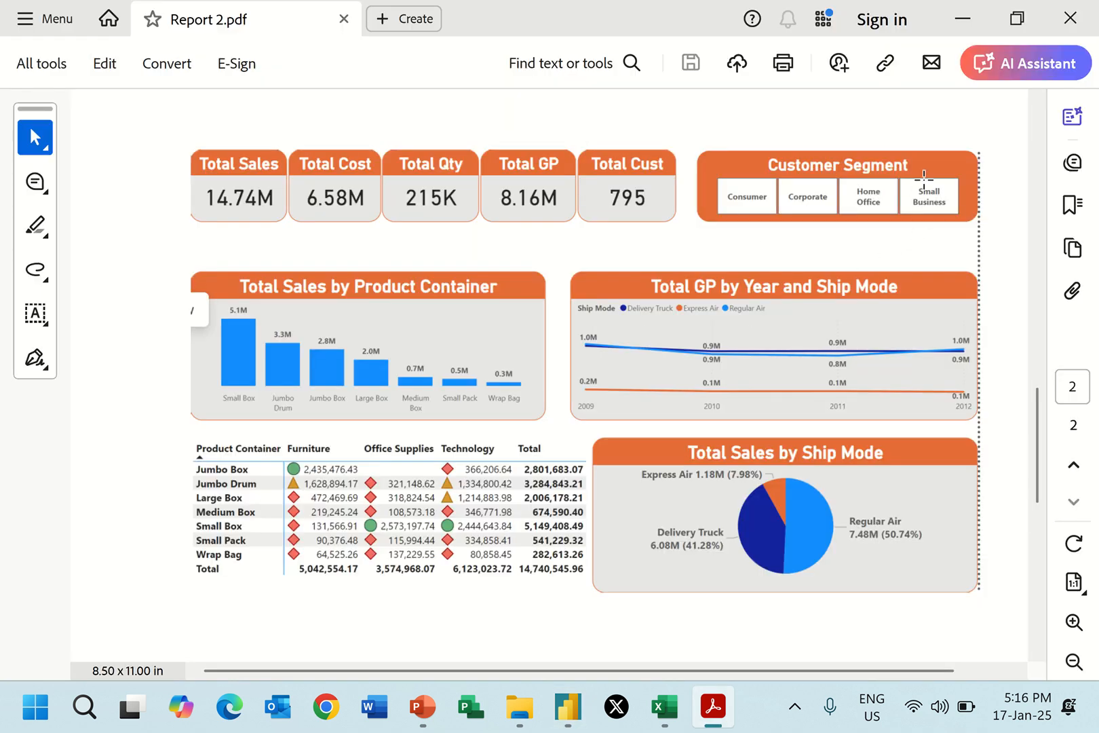
key(alt+Tab)
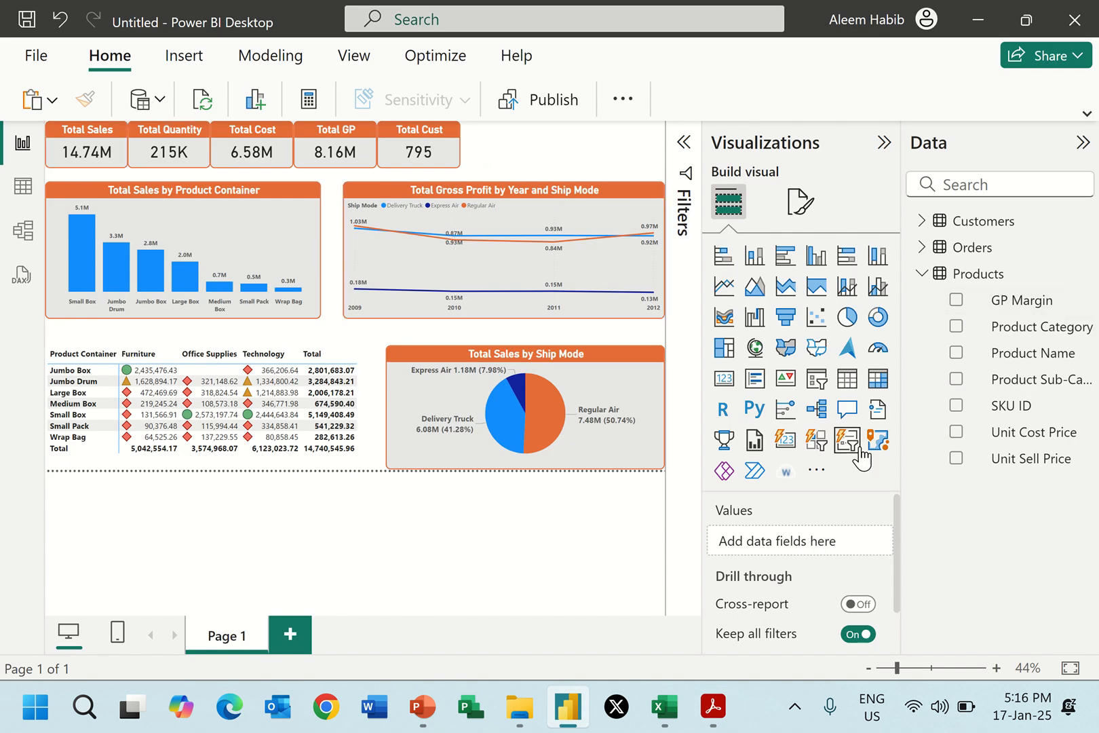
click(819, 384)
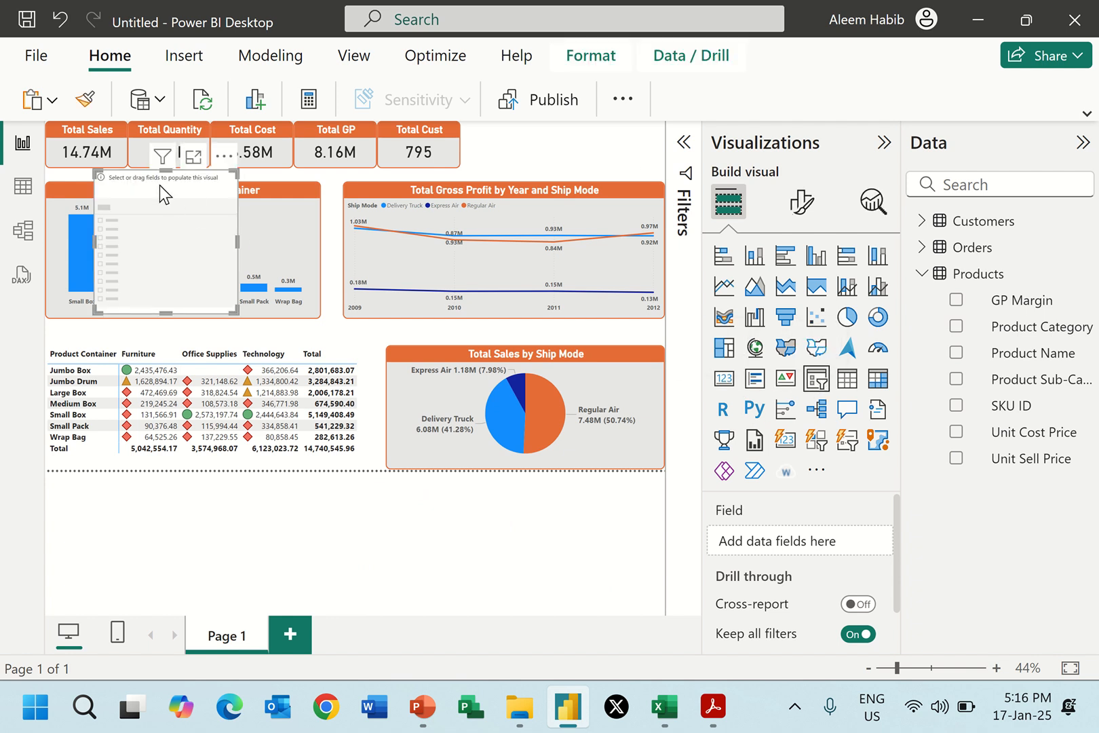
drag(160, 186, 594, 140)
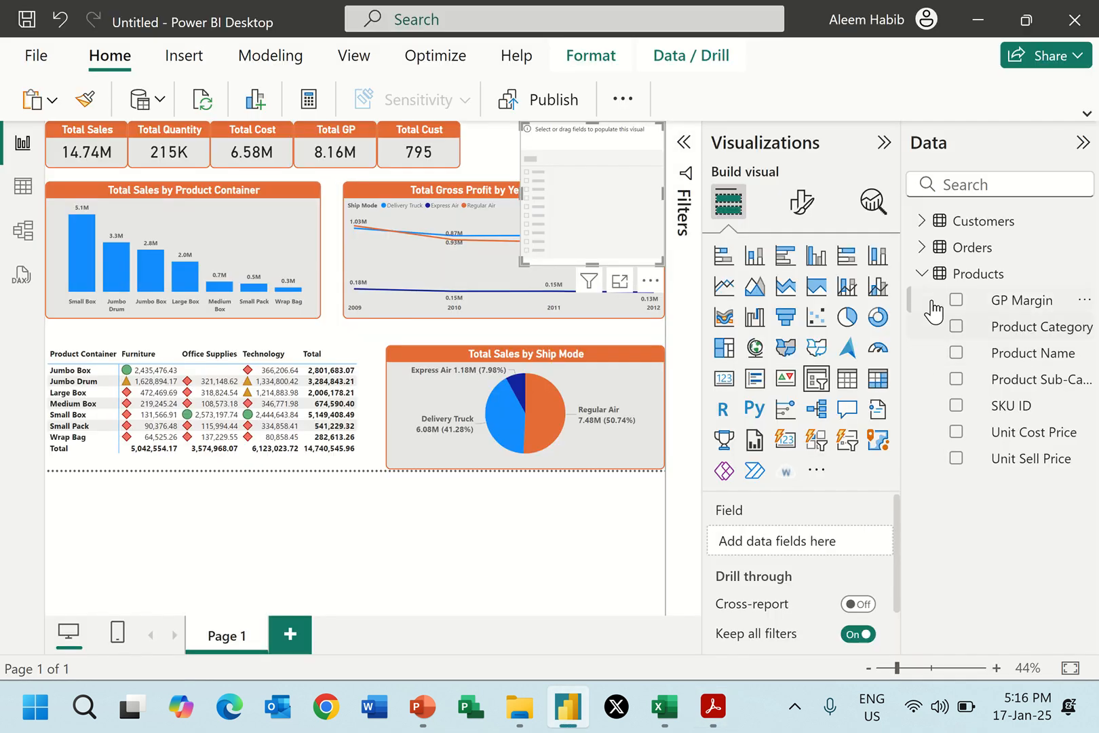
click(921, 274)
click(921, 220)
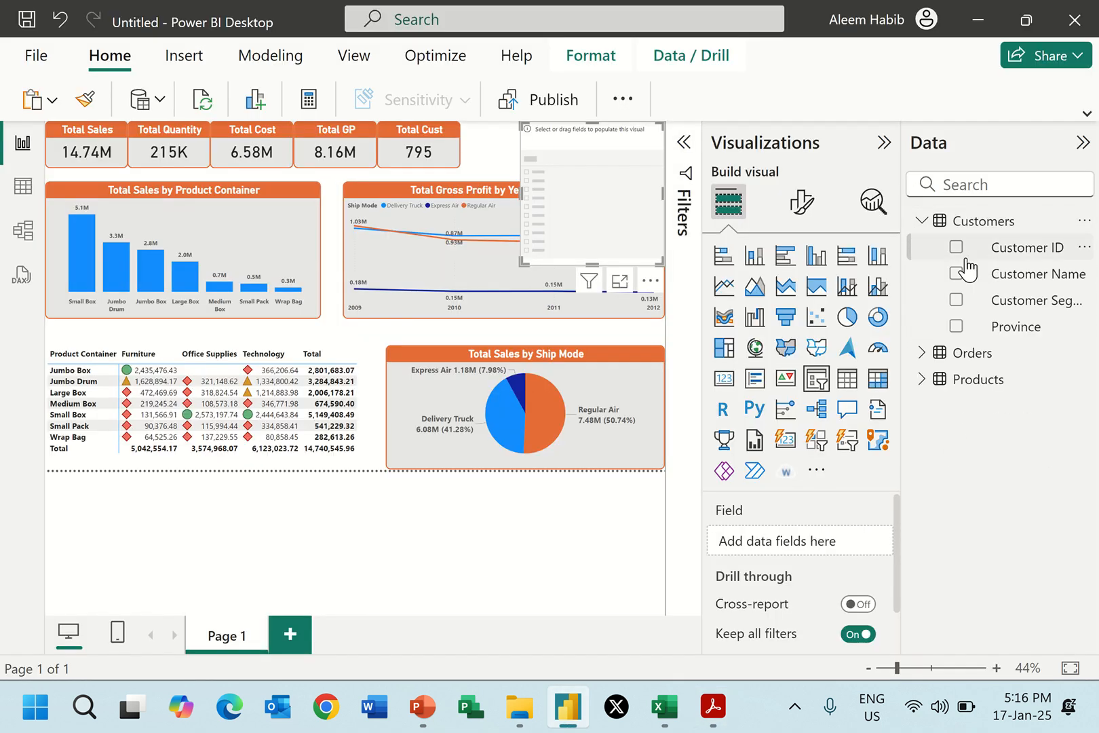
click(956, 299)
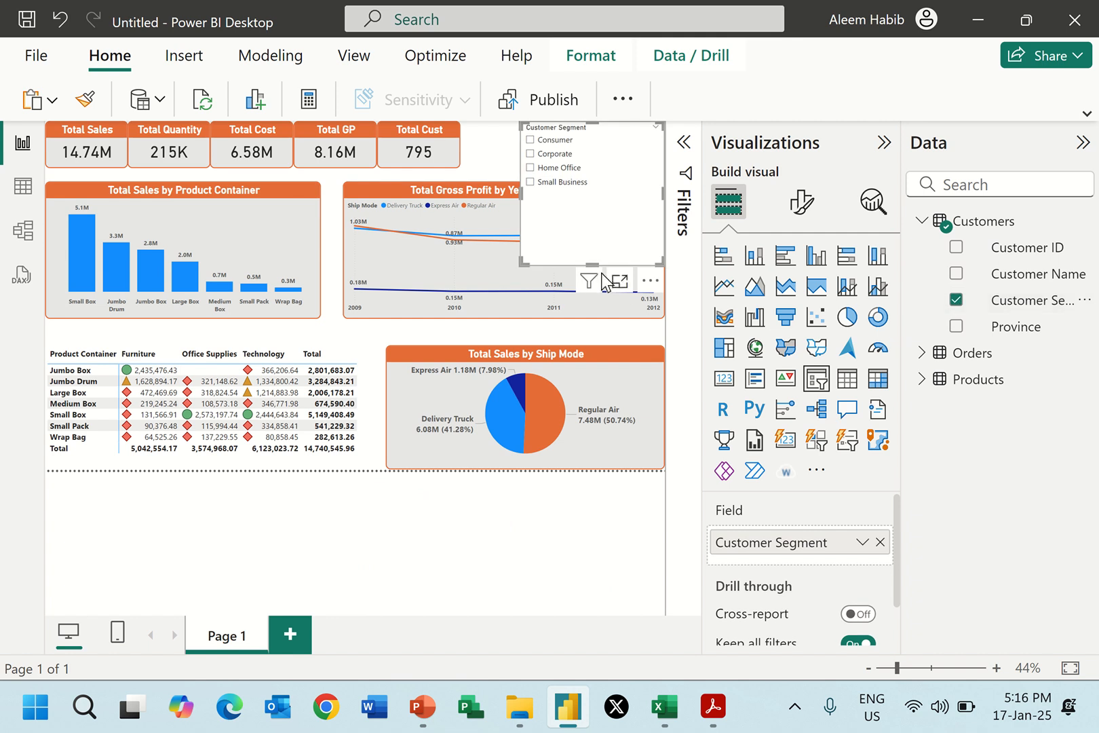
drag(592, 264, 593, 198)
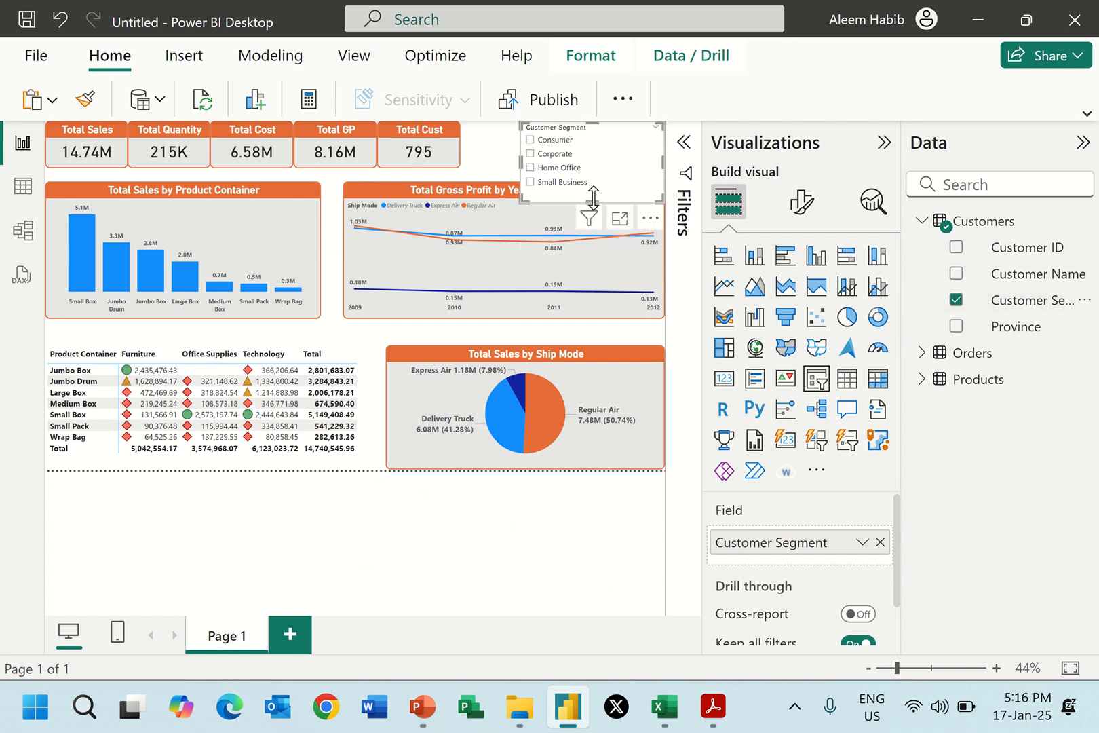
Test the slicer by filtering the page by Consumer, Corporate, Home Office and Small Business, ending on Consumer.
click(553, 140)
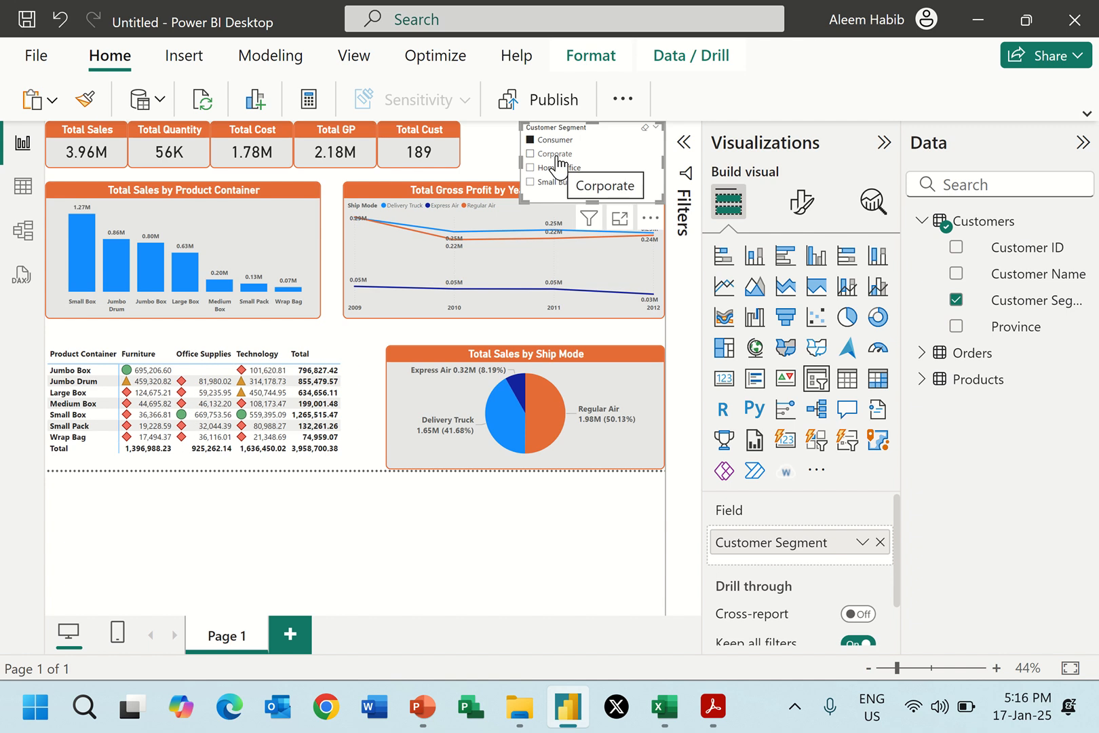
click(555, 155)
click(560, 168)
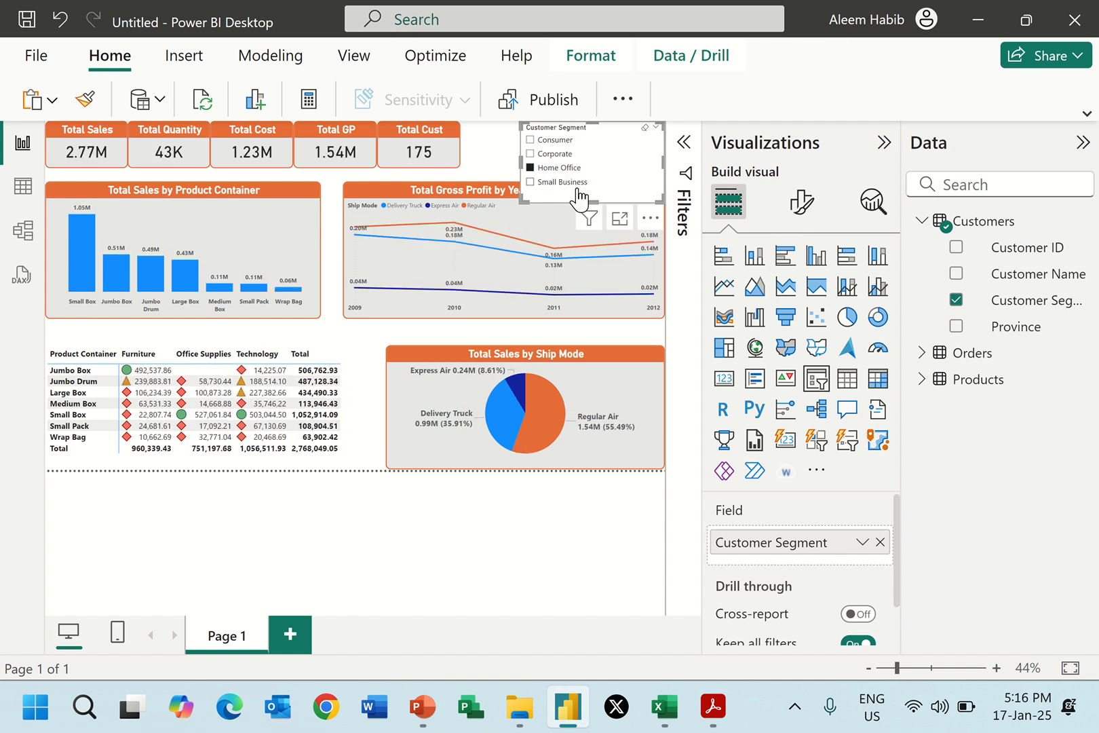
click(576, 183)
click(553, 141)
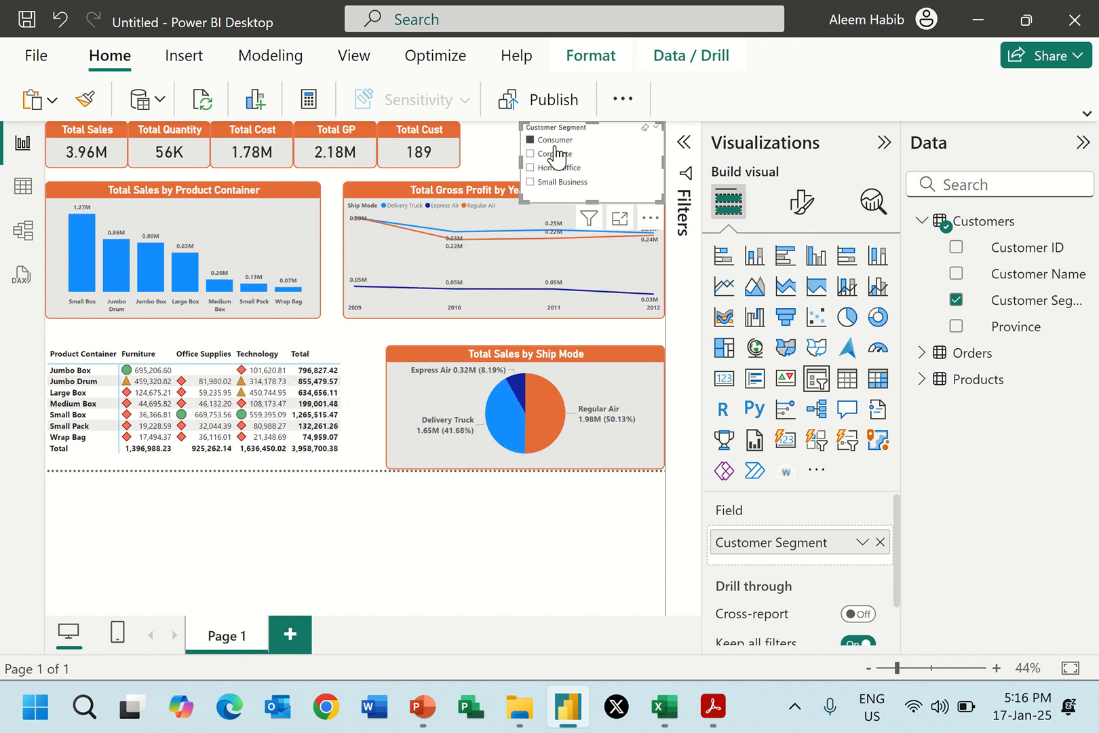
Set the slicer style to Tile and resize the slicer so its four tiles sit in one row beside the KPI cards.
click(801, 200)
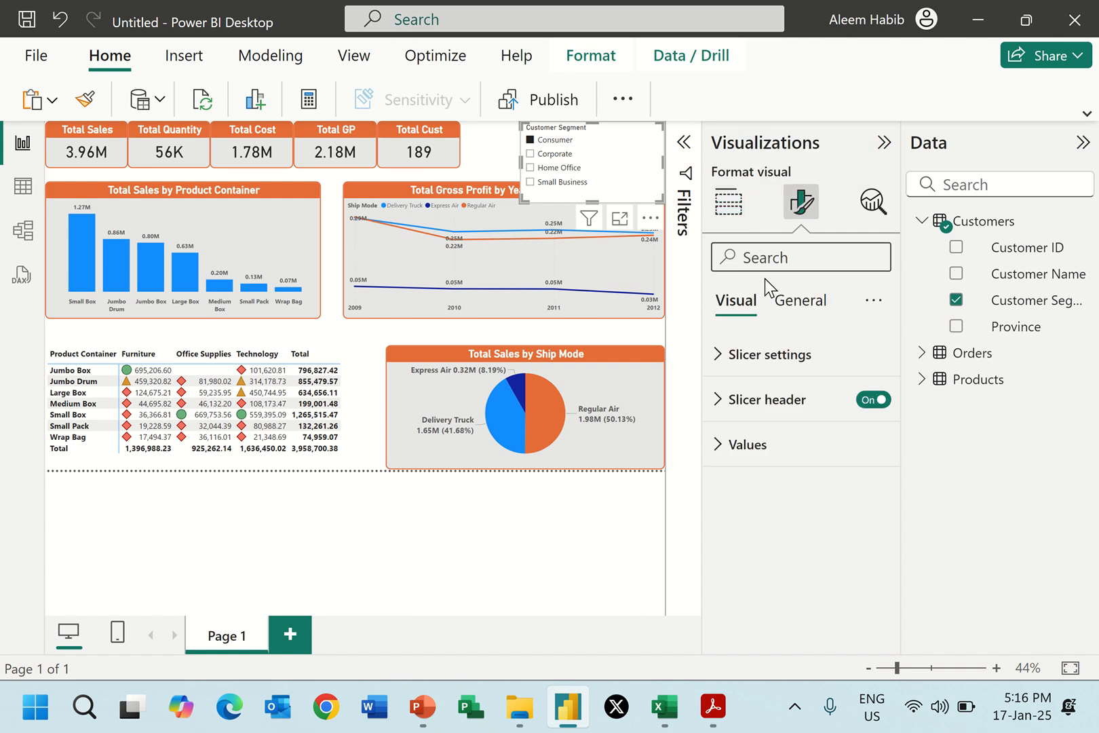
click(803, 364)
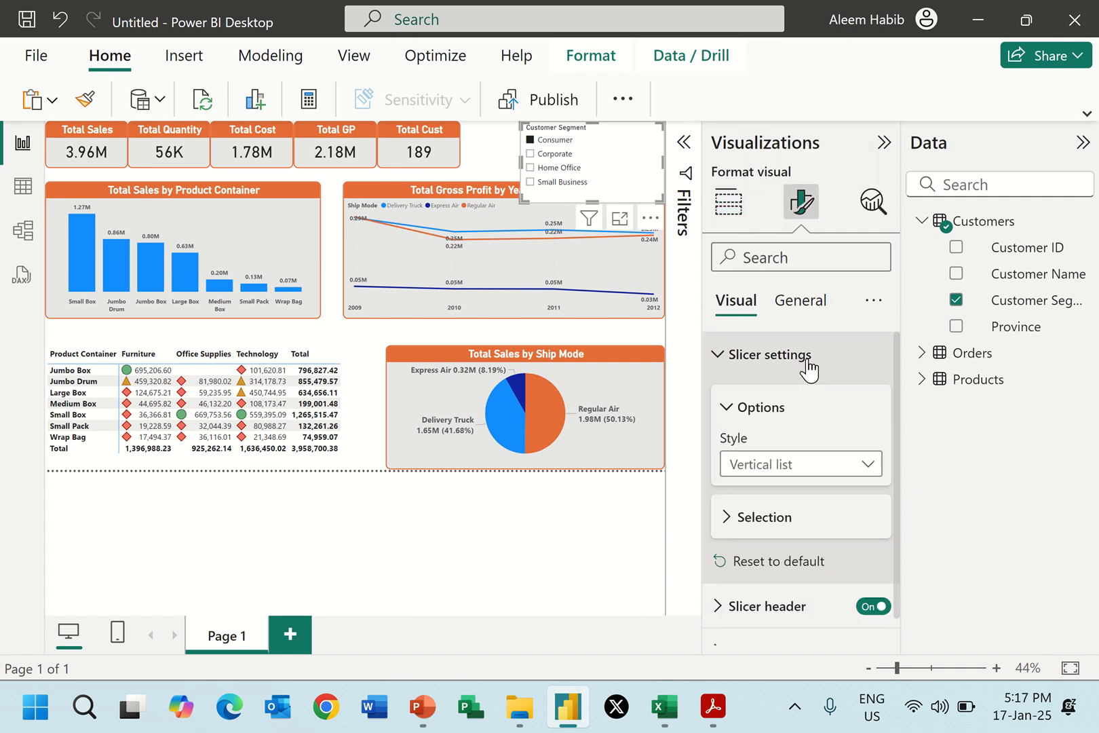
click(756, 468)
click(762, 519)
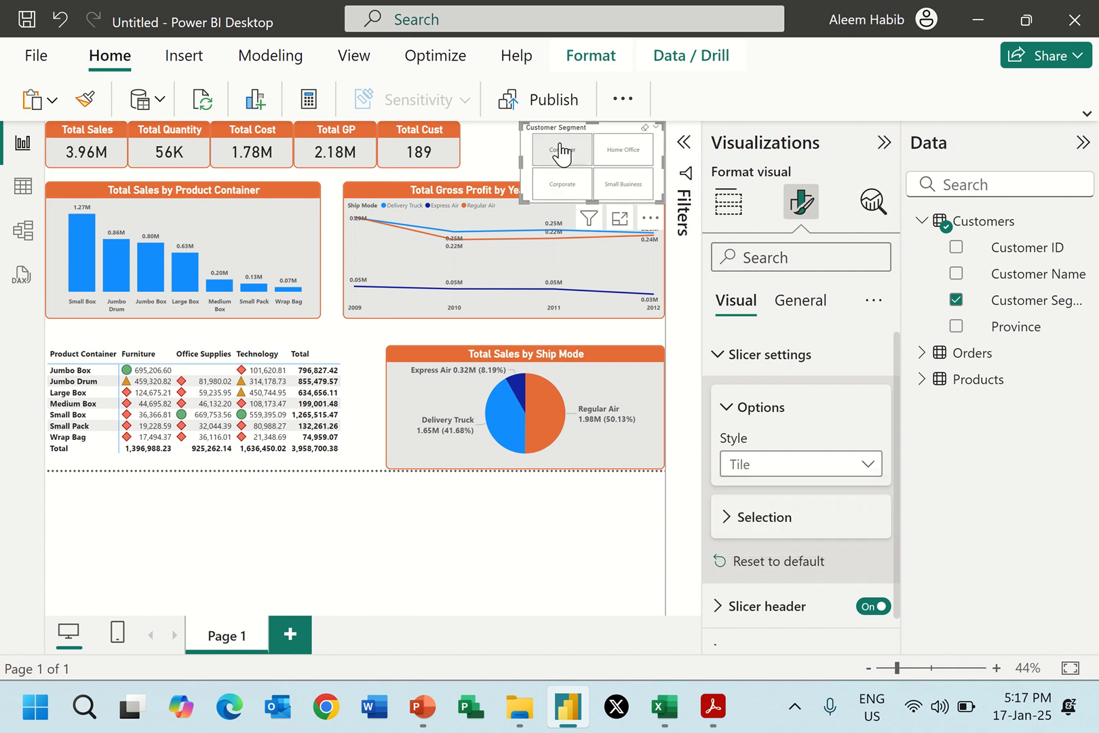
drag(513, 159, 471, 156)
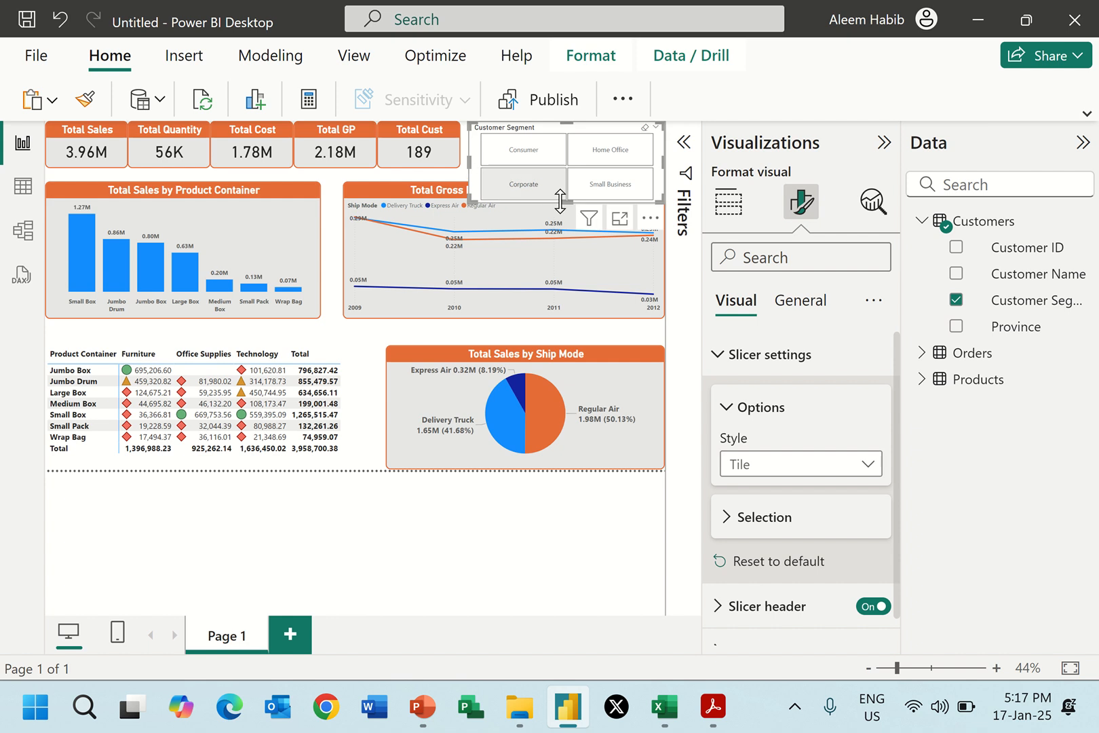
drag(568, 202, 571, 168)
Compare the slicer with Customer Segment in Report 2.pdf and turn off its slicer header.
key(alt+Tab)
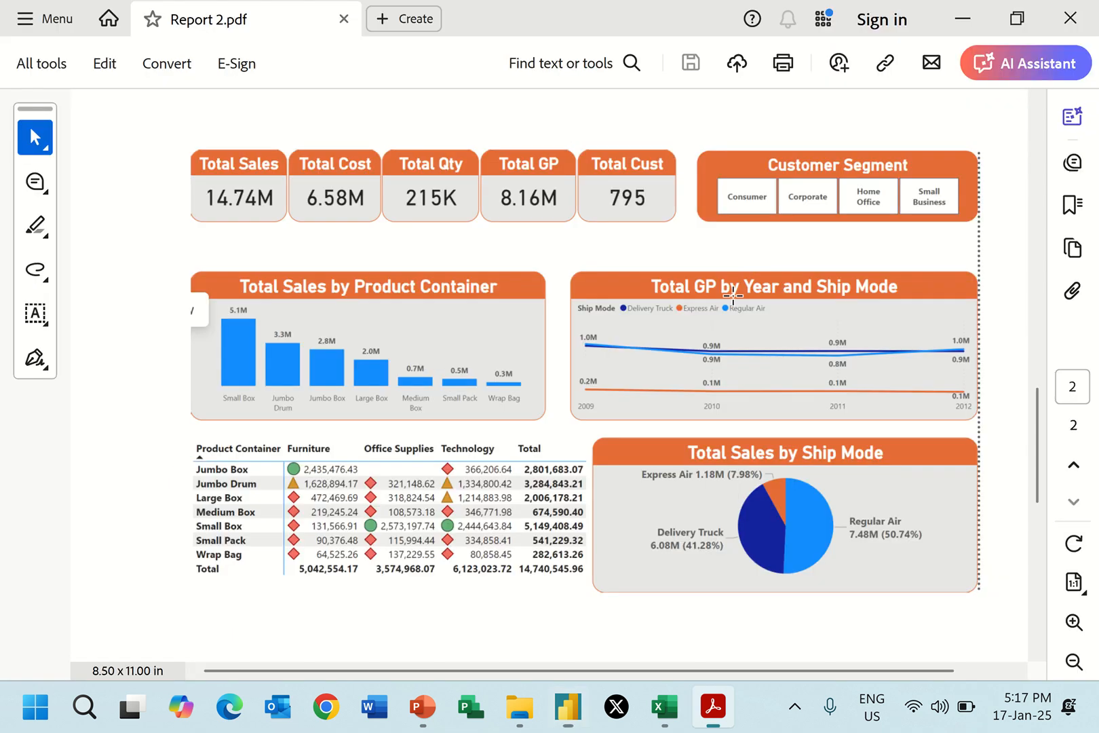
key(alt+Tab)
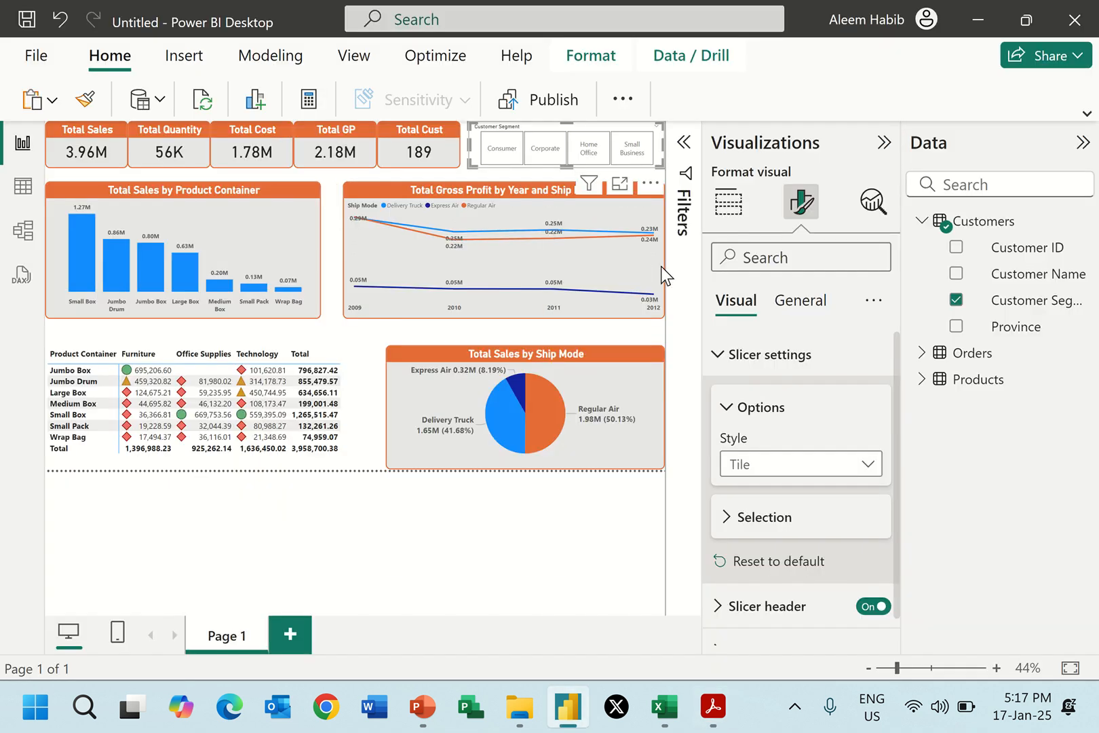
key(alt+Tab)
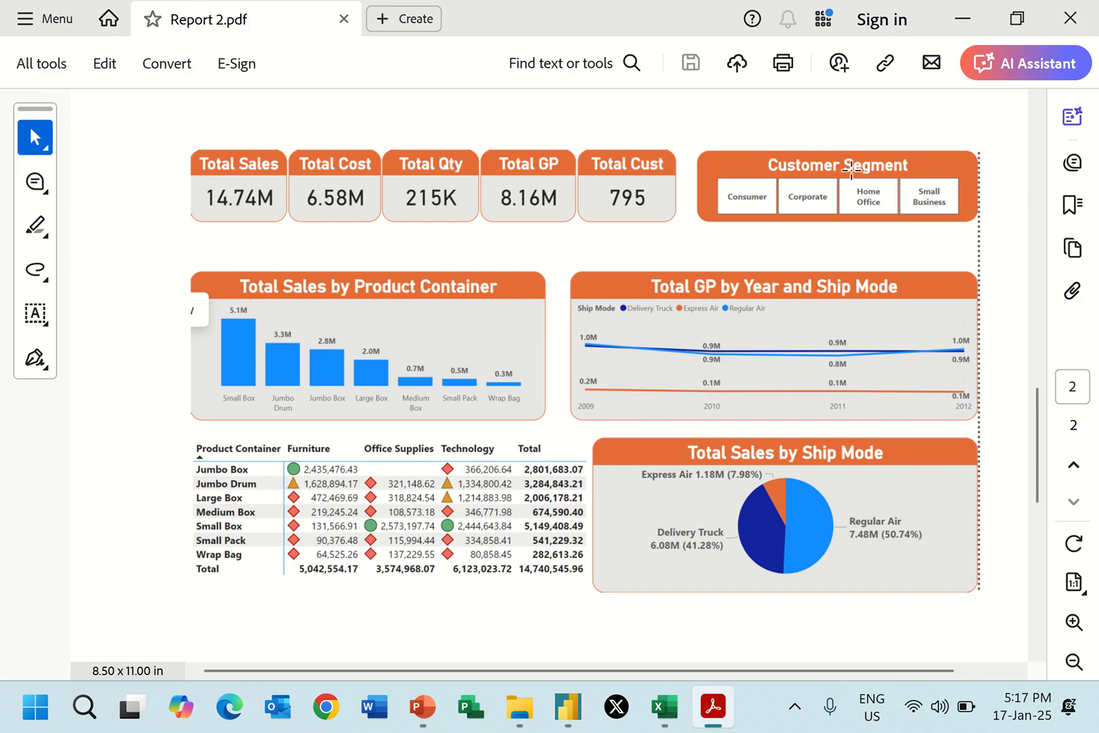
key(alt+Tab)
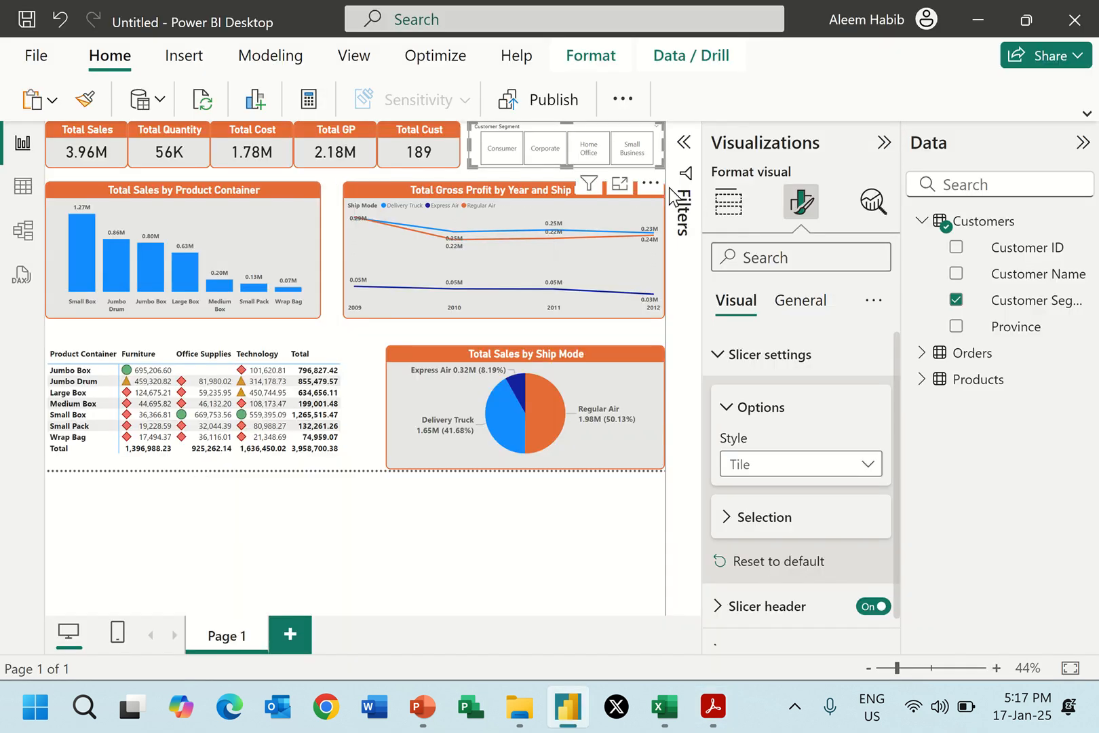
click(716, 356)
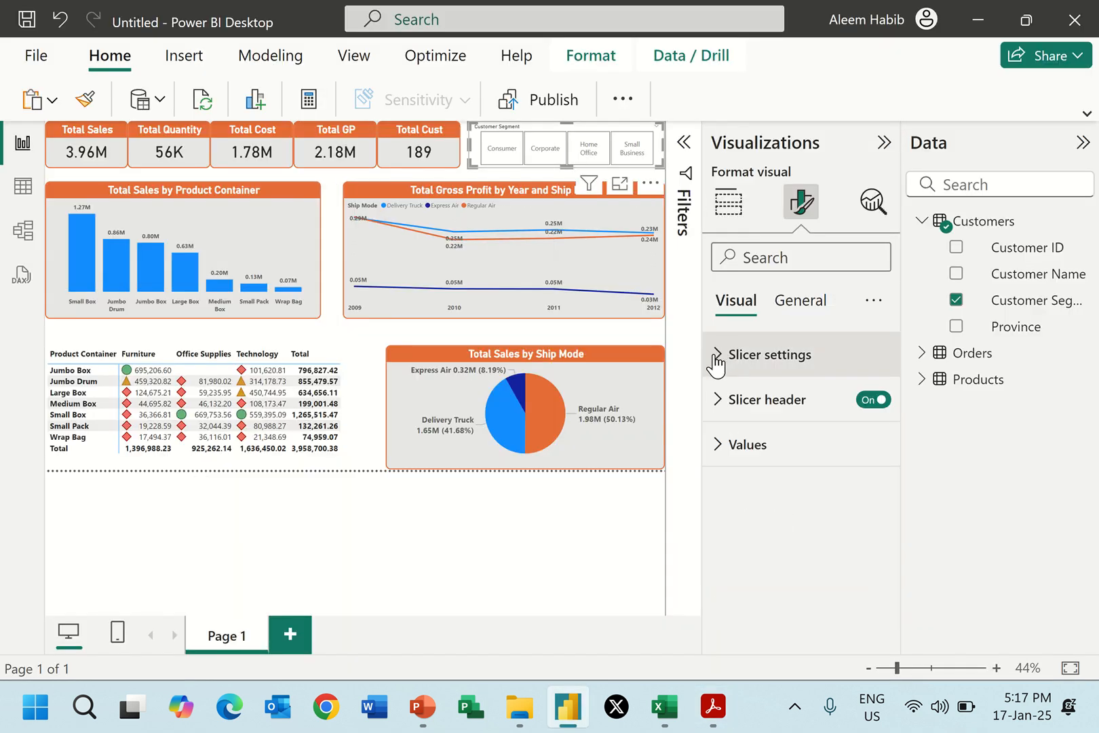
click(874, 404)
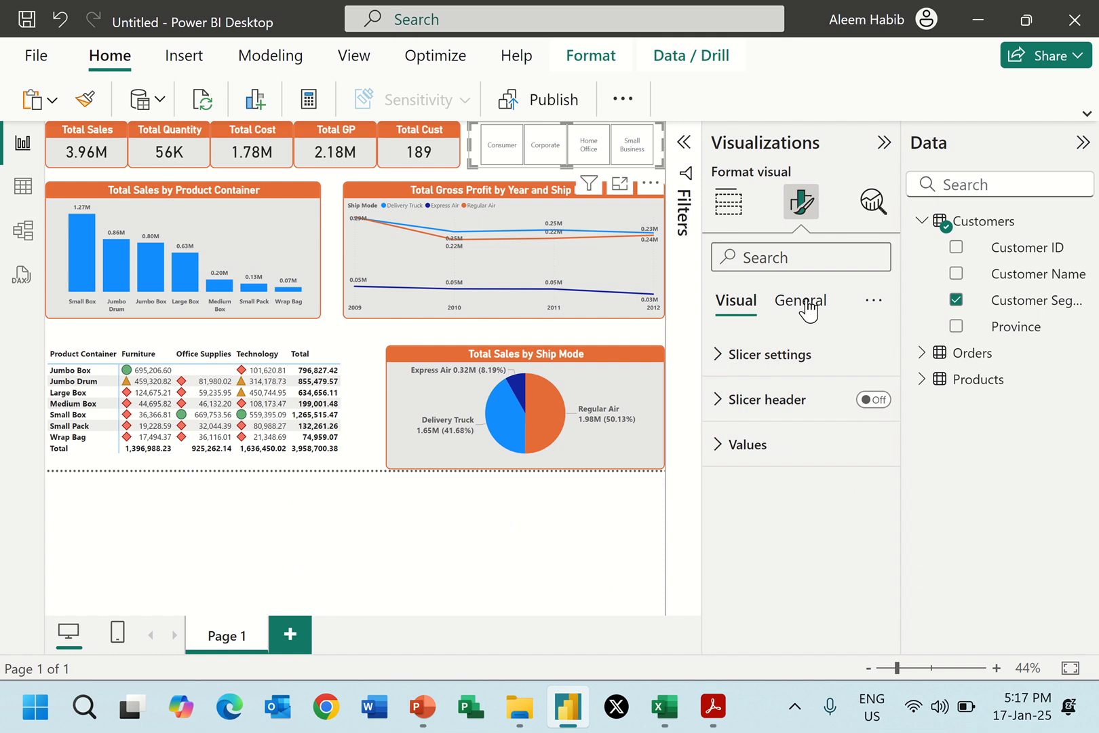
Check the slicer in Report 2.pdf again and set the font size of the slicer values to 12.
key(alt+Tab)
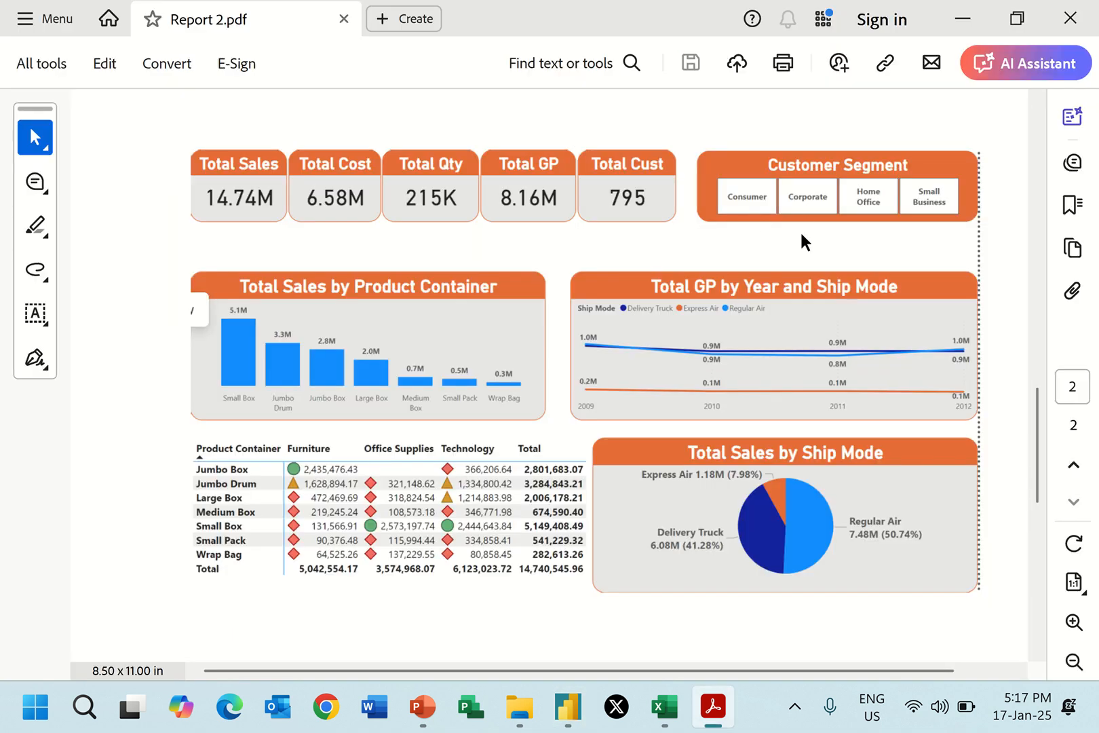
key(alt+Tab)
click(727, 448)
click(853, 555)
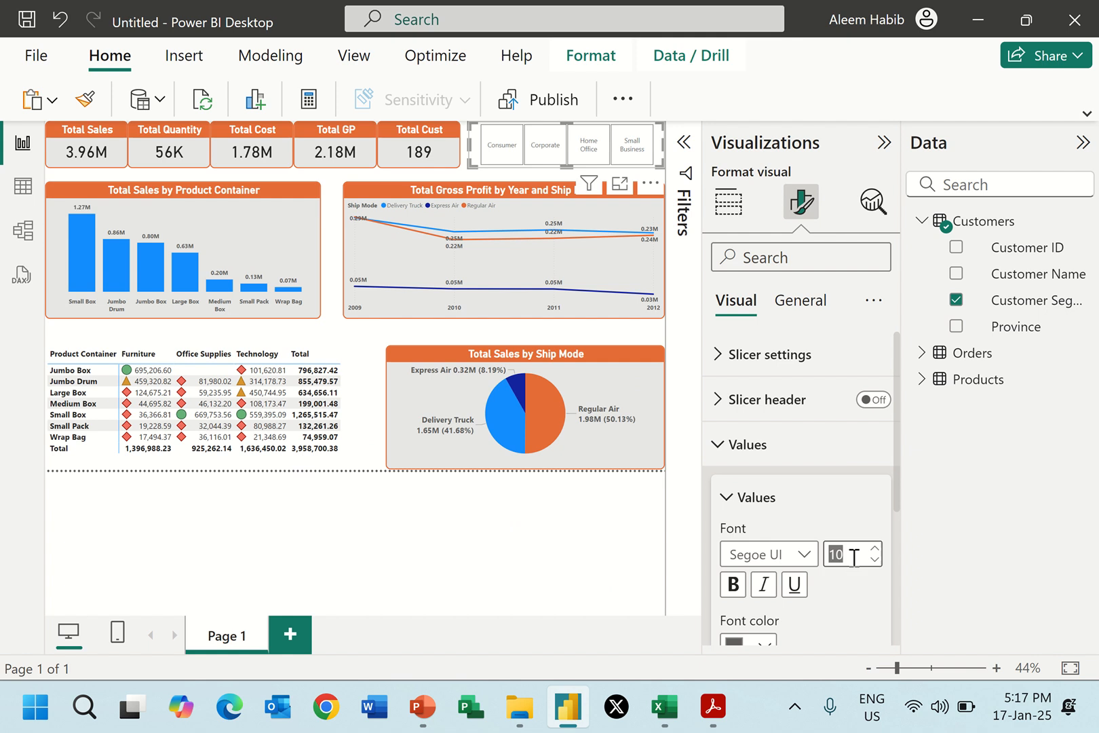
text(12)
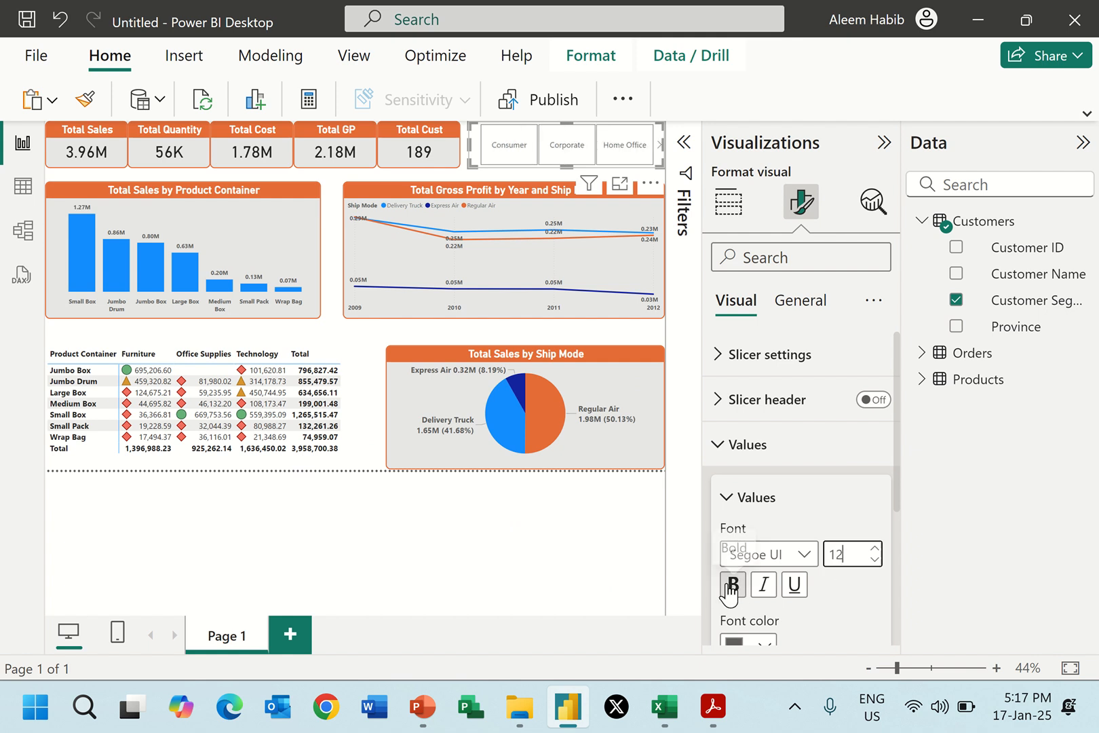
Make the slicer values bold and compare the tiles with Customer Segment in Report 2.pdf.
click(732, 584)
key(alt+Tab)
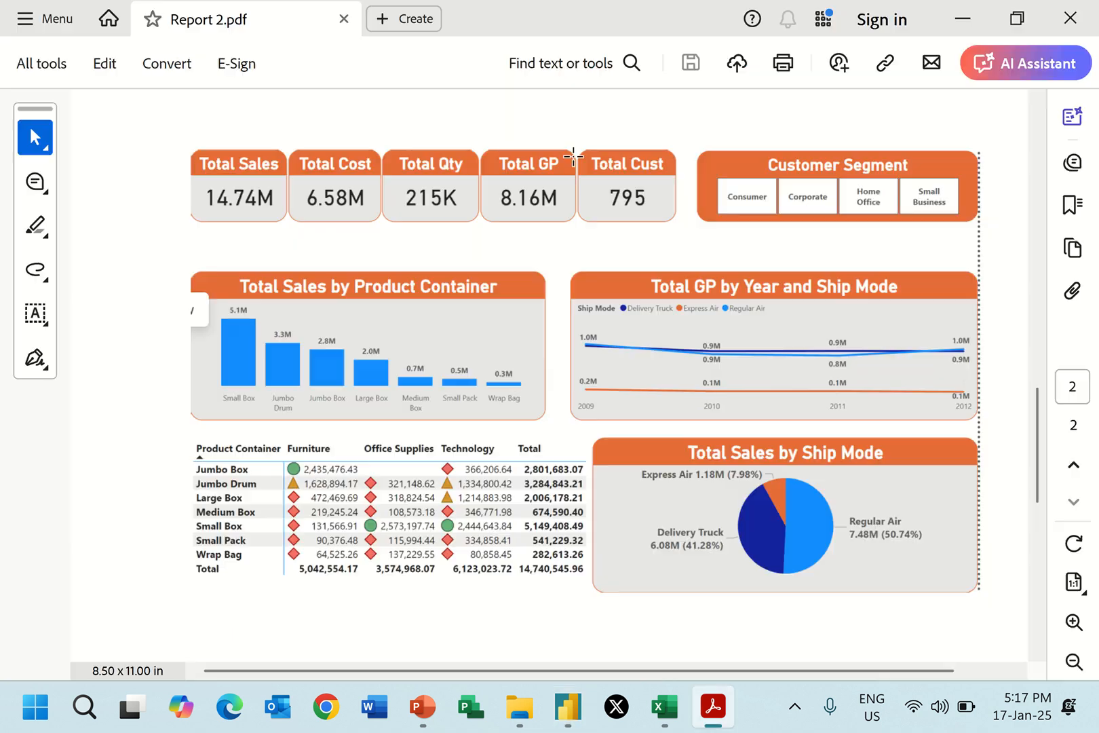
key(alt+Tab)
scroll(782, 476, down, 3)
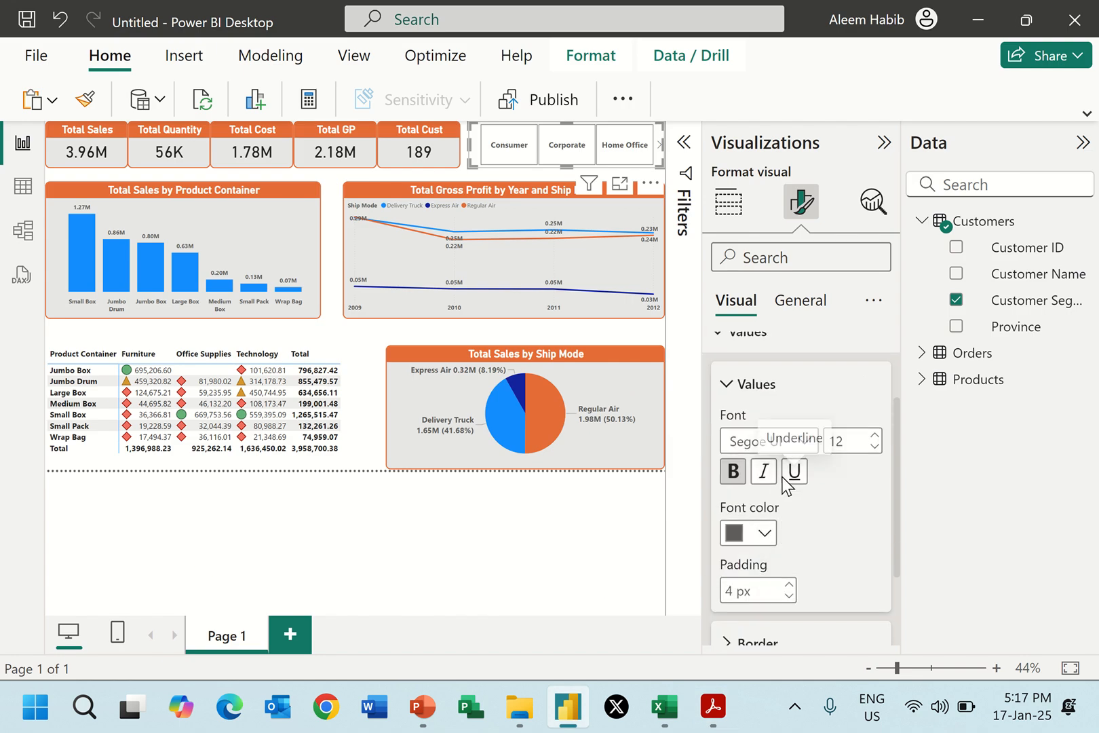
click(773, 580)
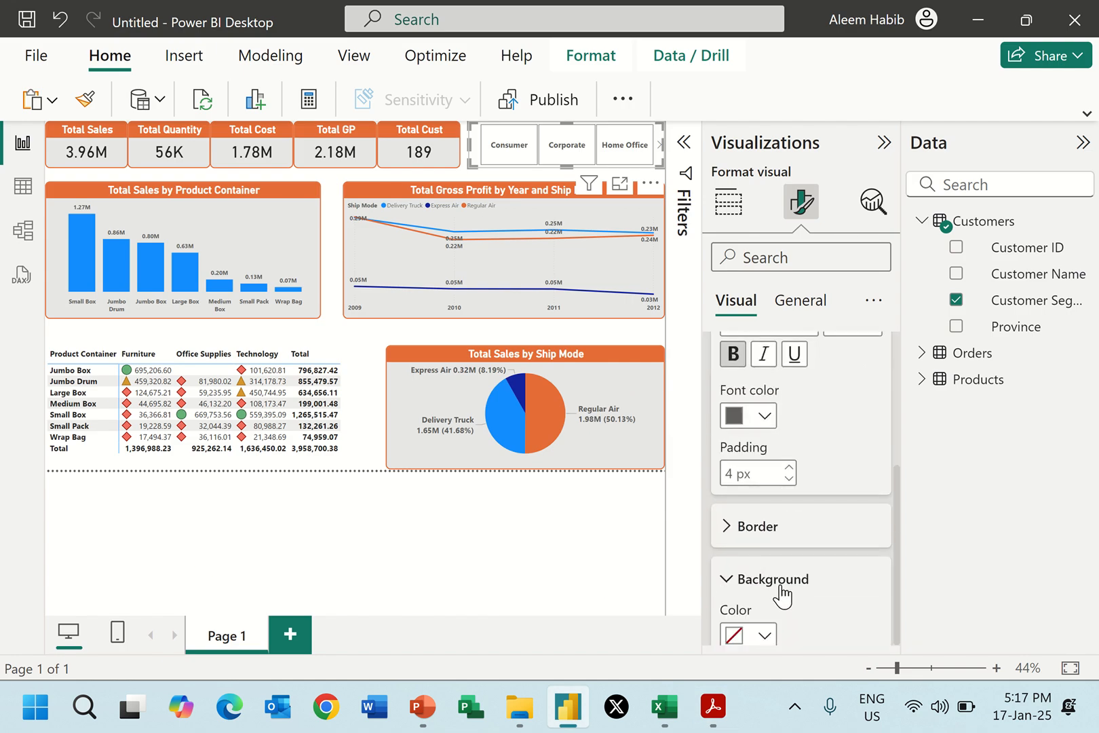
scroll(797, 526, down, 1)
key(alt+Tab)
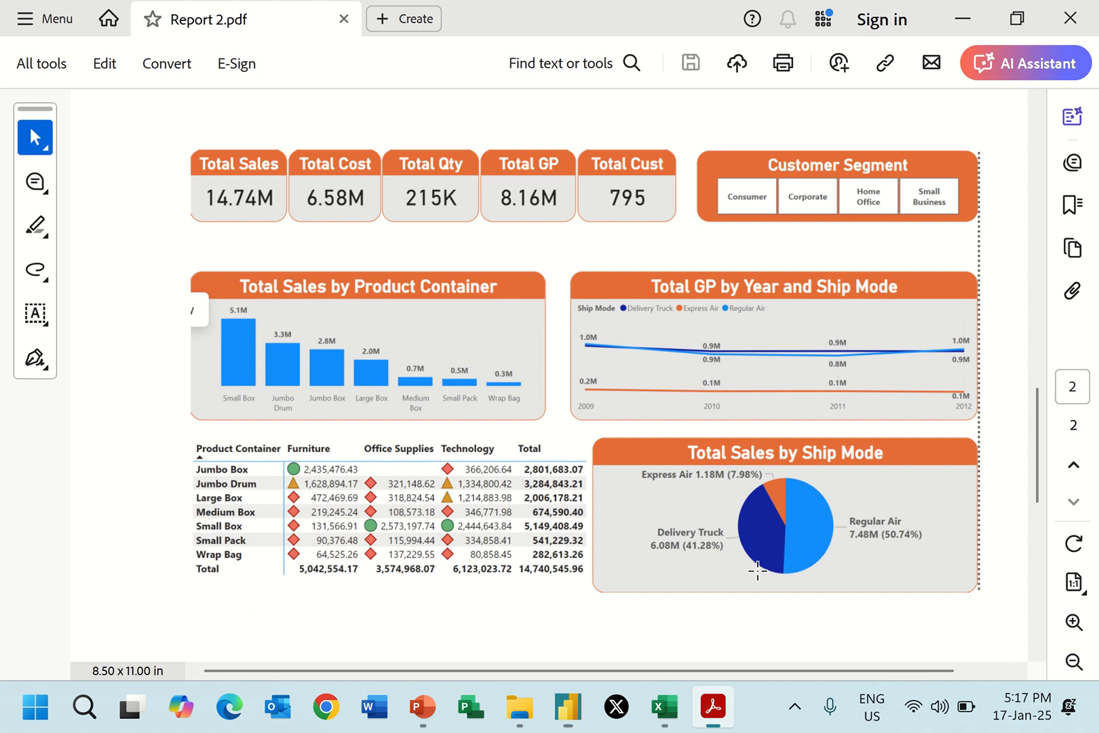
key(alt+Tab)
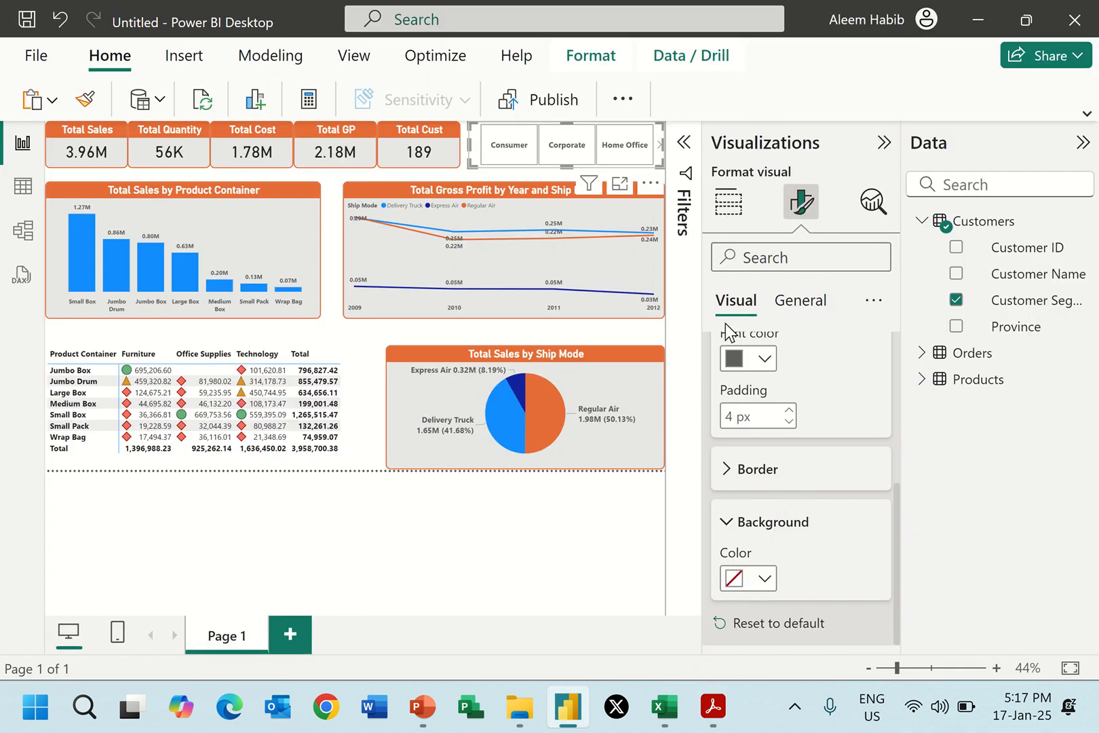
scroll(821, 461, up, 4)
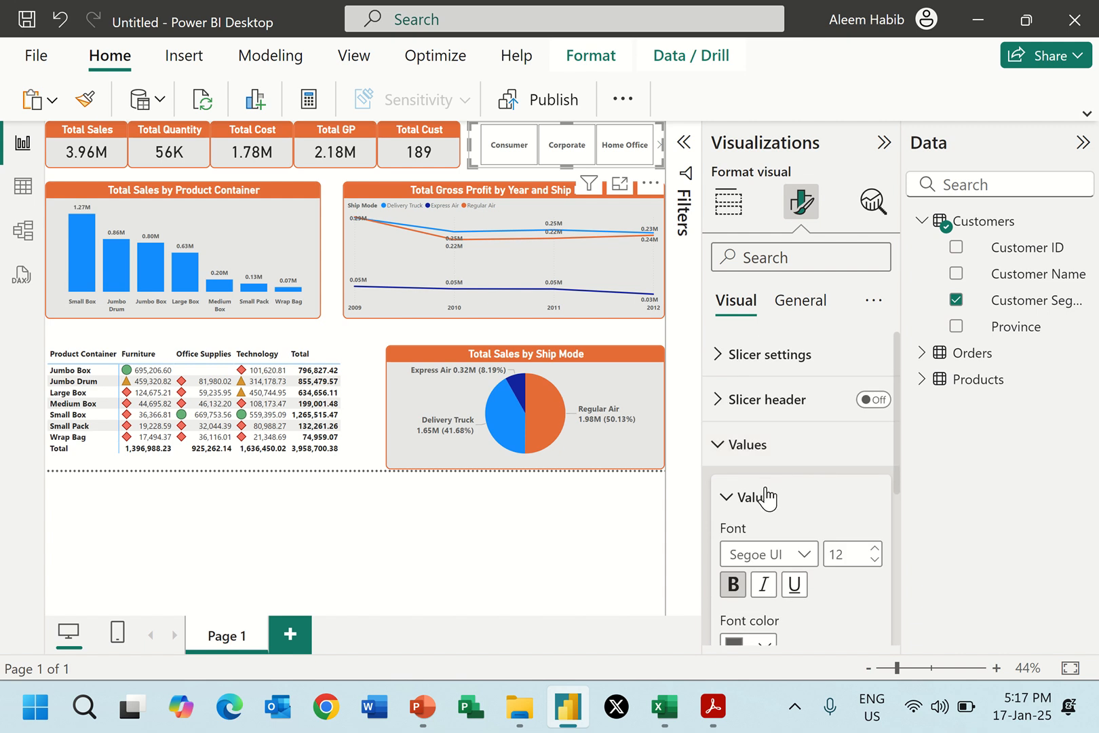
click(746, 447)
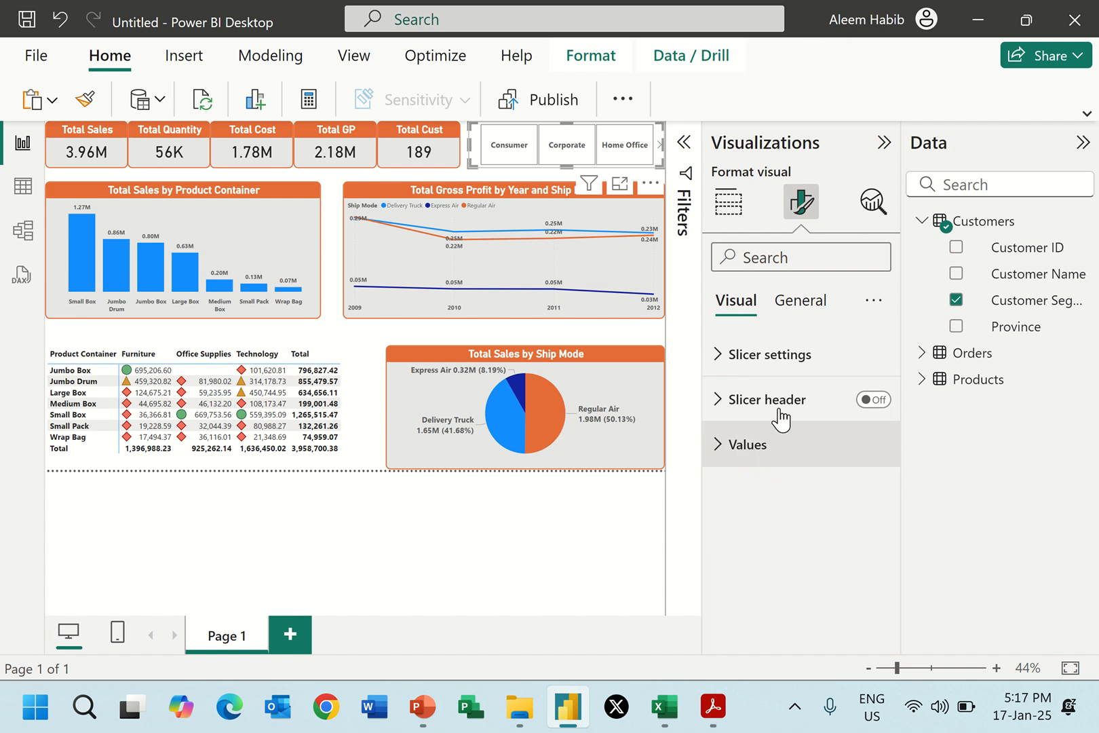
Turn on the slicer's title with the text Customer Segment and set its font size to 18.
click(806, 308)
click(877, 401)
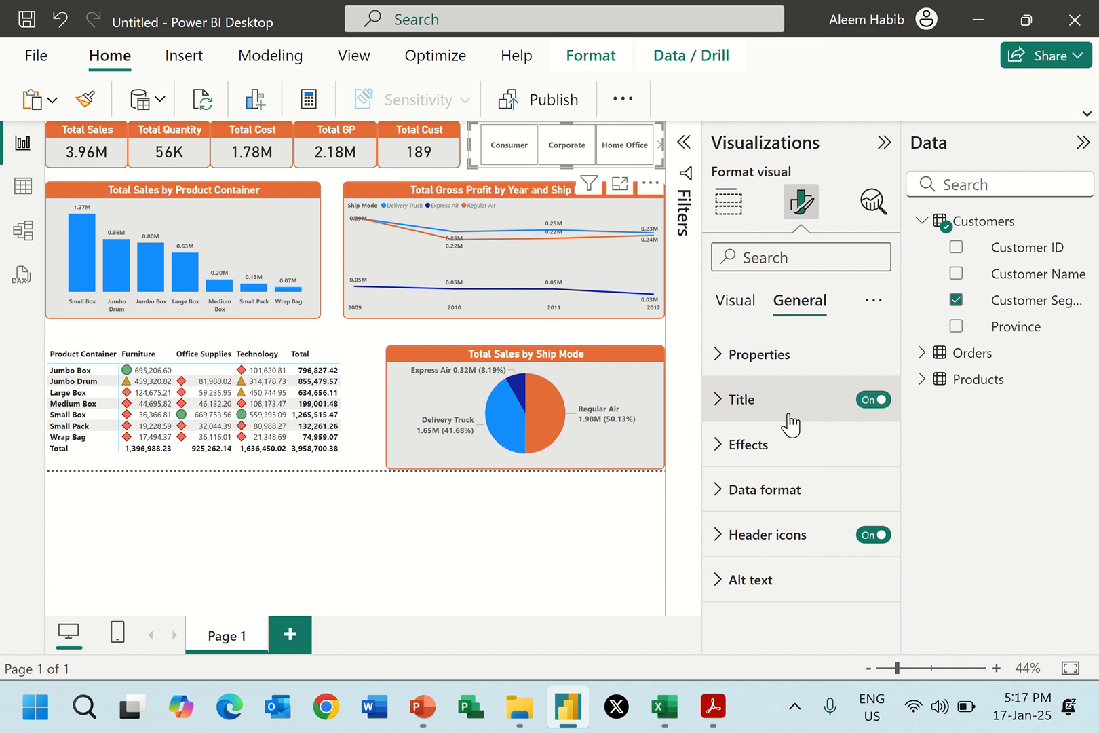
click(723, 411)
click(753, 509)
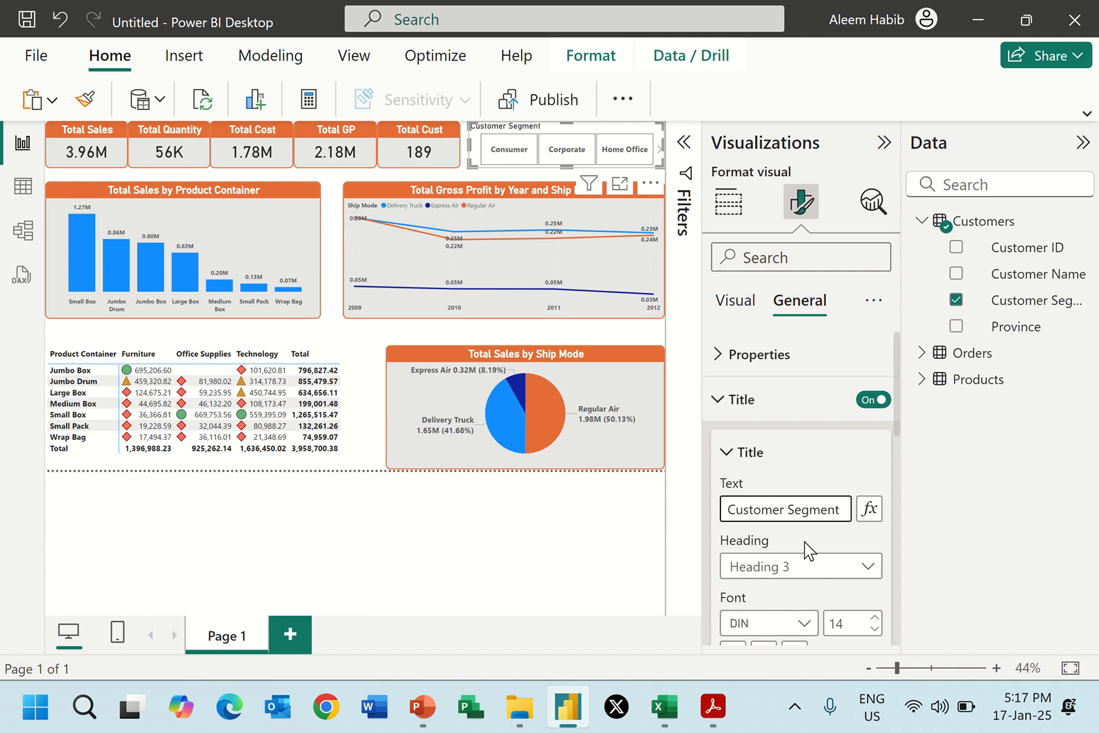
click(848, 623)
text(18)
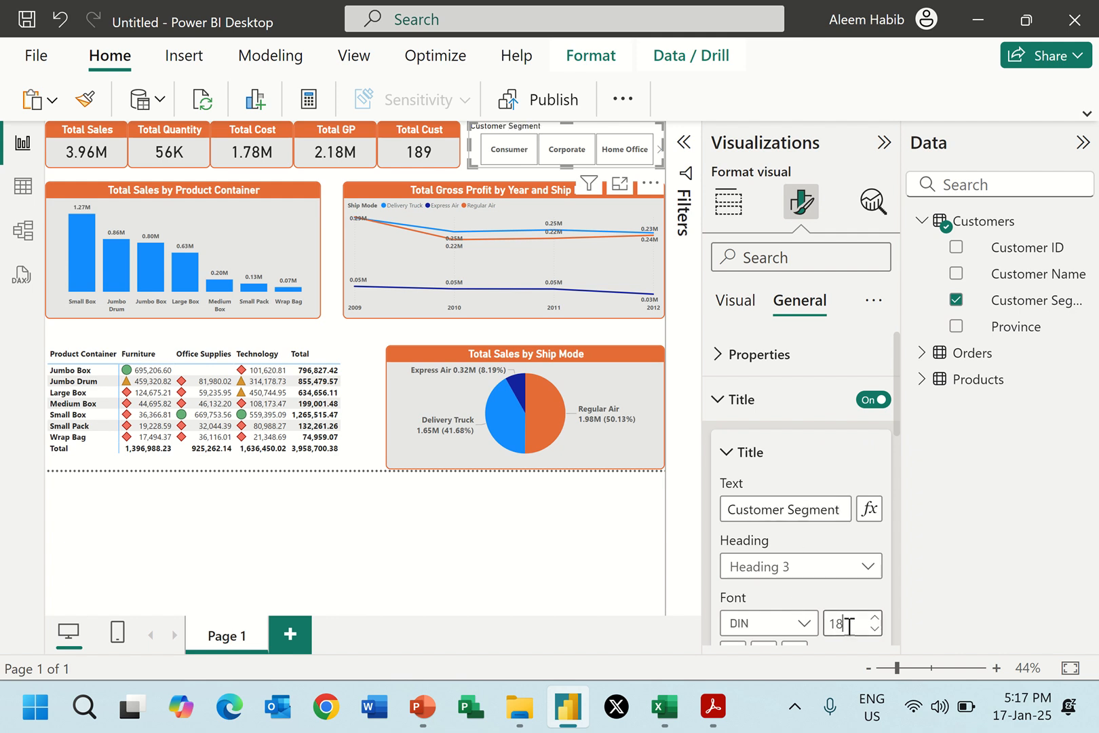
Make the Customer Segment slicer title bold and center it horizontally.
scroll(828, 624, down, 2)
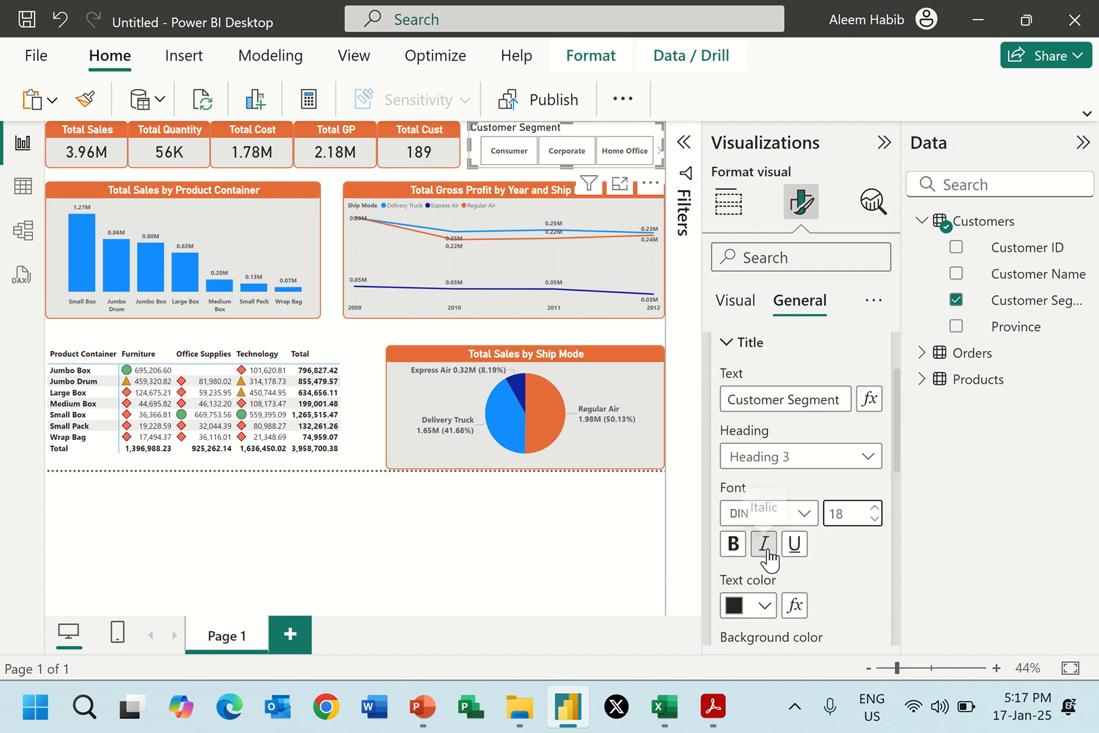
click(732, 543)
scroll(756, 580, down, 2)
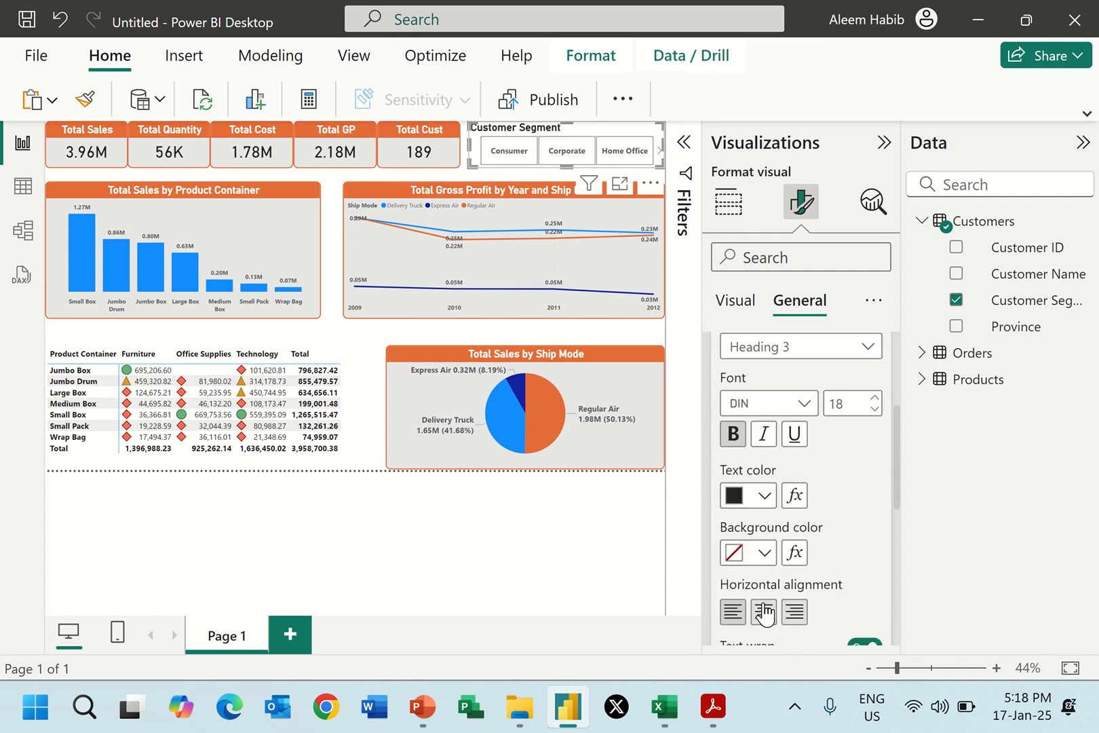
click(762, 611)
Give the slicer title an orange background and white text.
click(764, 560)
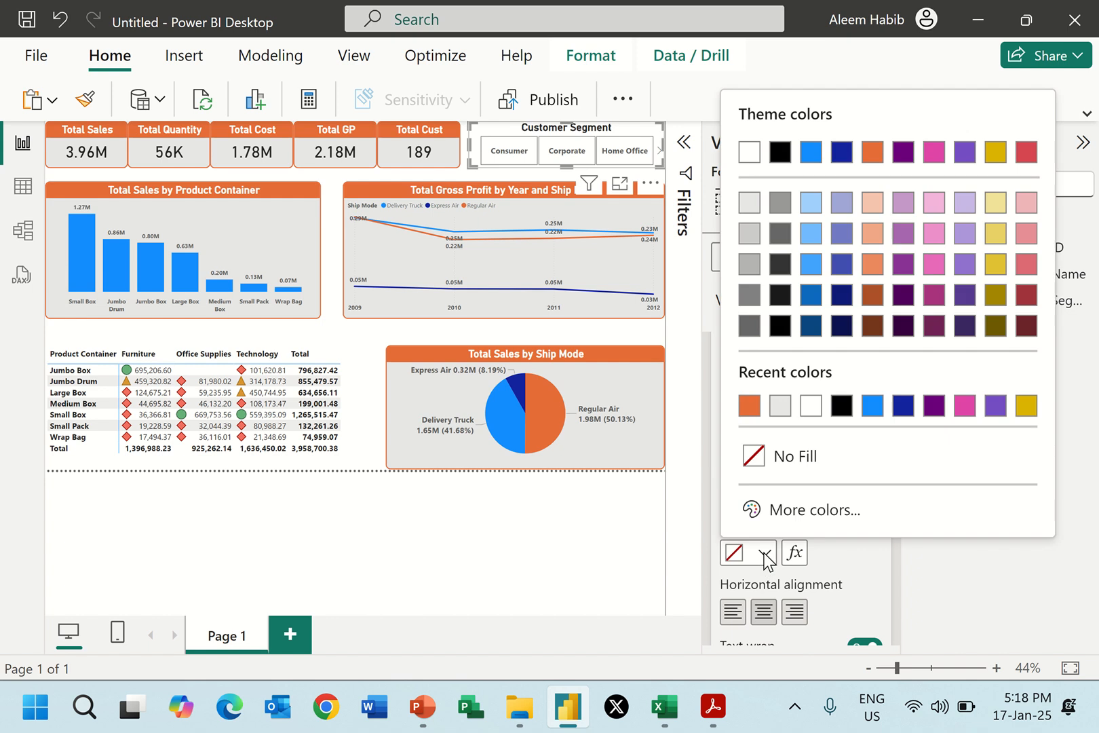
click(746, 411)
click(764, 495)
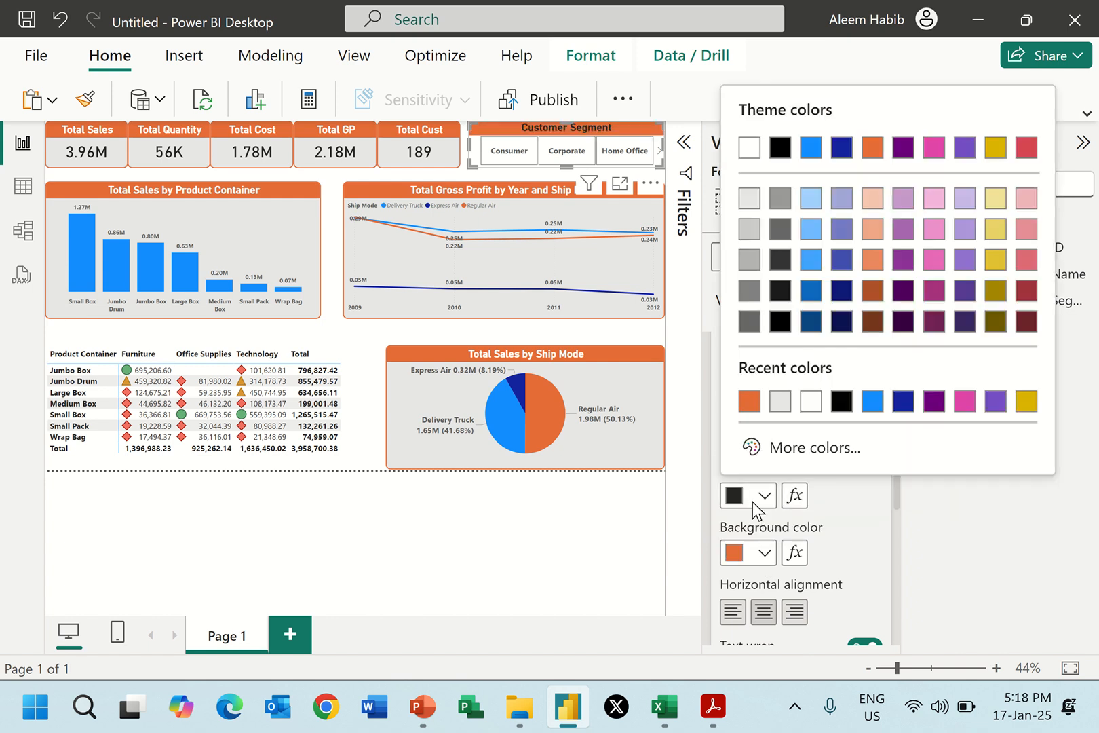
click(746, 148)
Check the slicer in Report 2.pdf and set the whole slicer's background color to the same orange as its title.
key(alt+Tab)
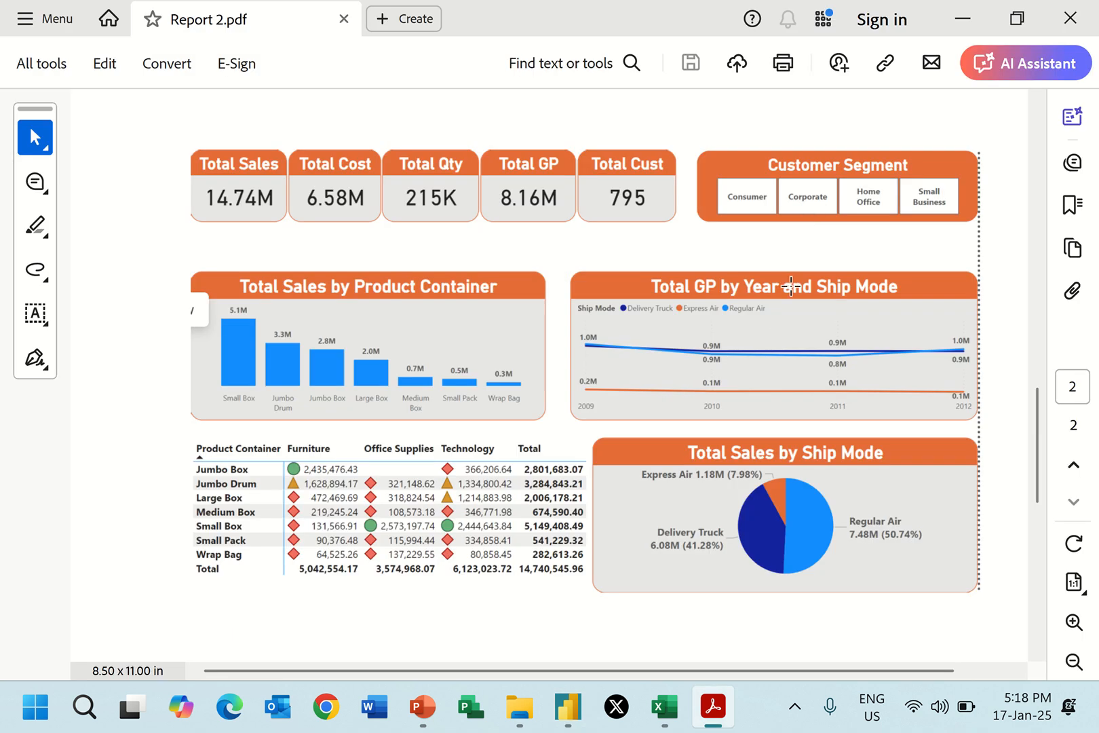
key(alt+Tab)
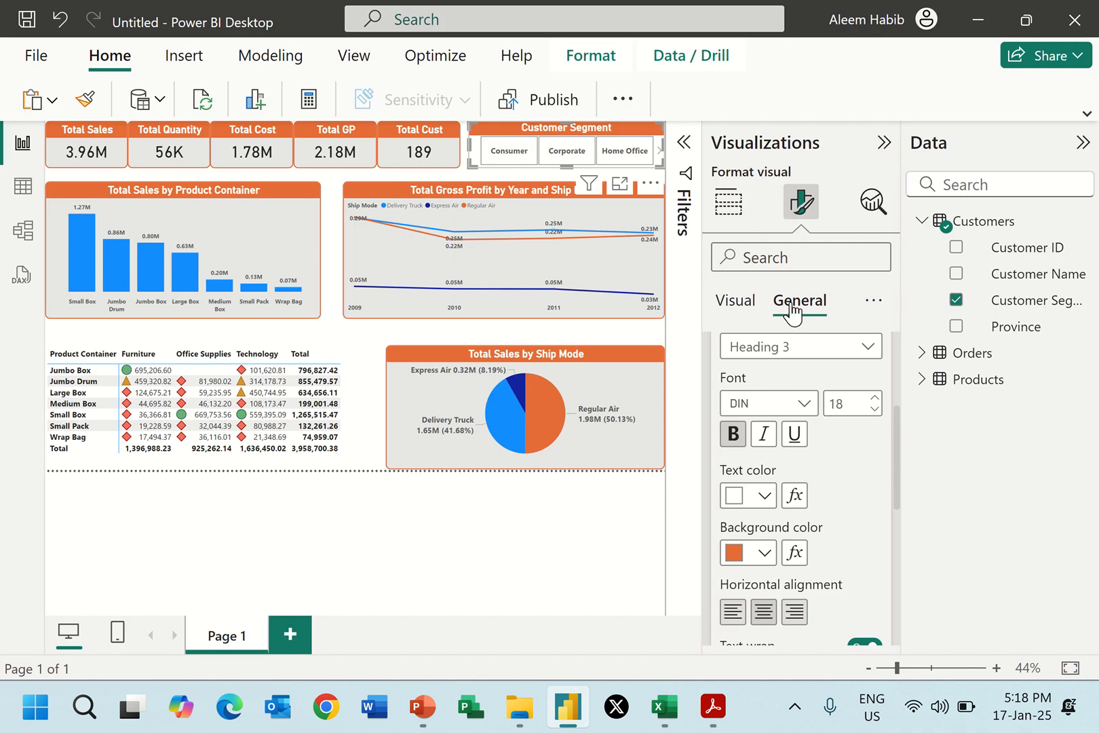
scroll(811, 459, up, 3)
click(744, 410)
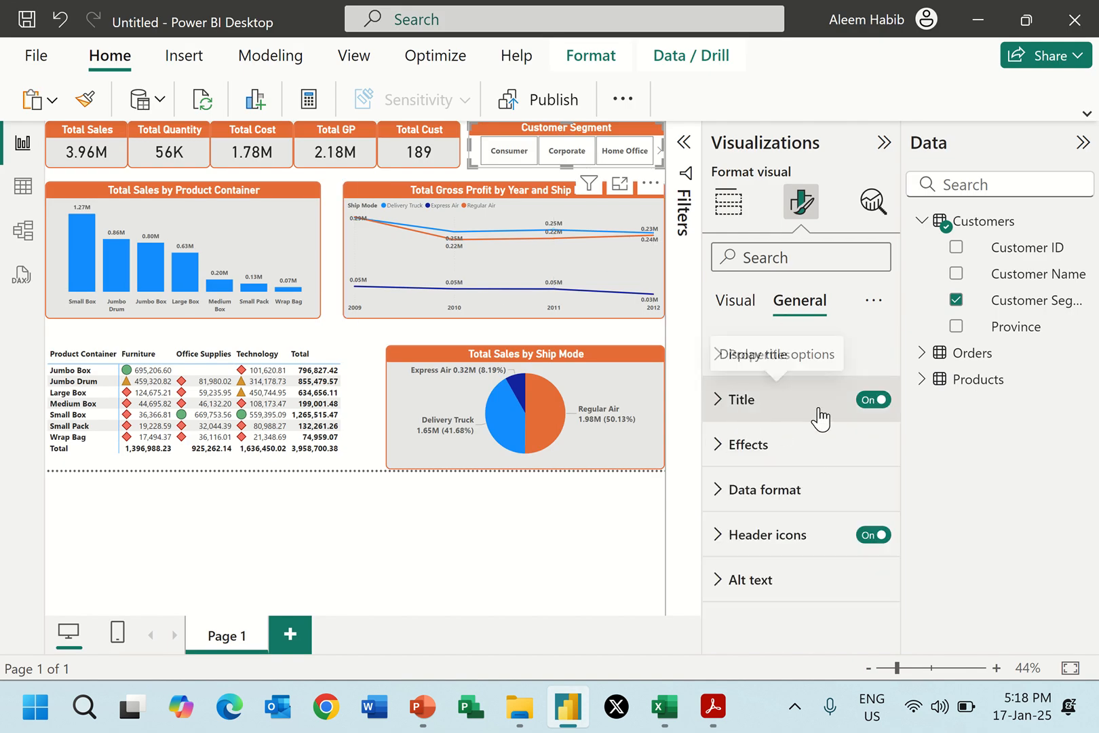
click(764, 456)
click(757, 563)
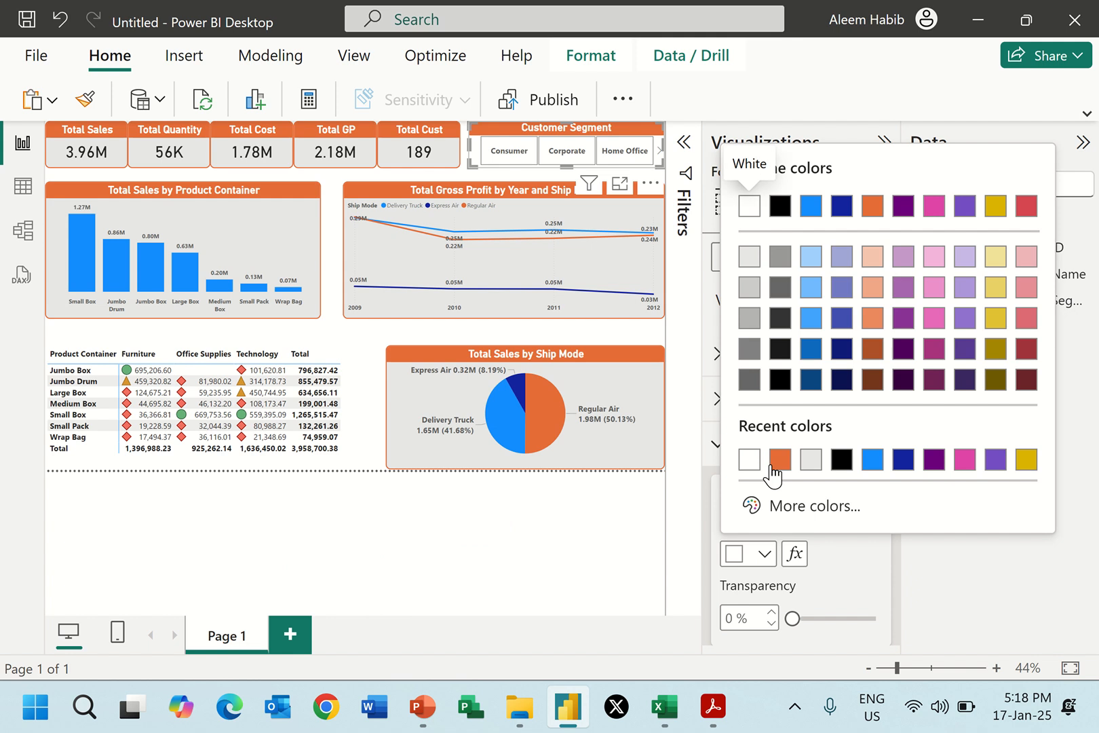
click(777, 458)
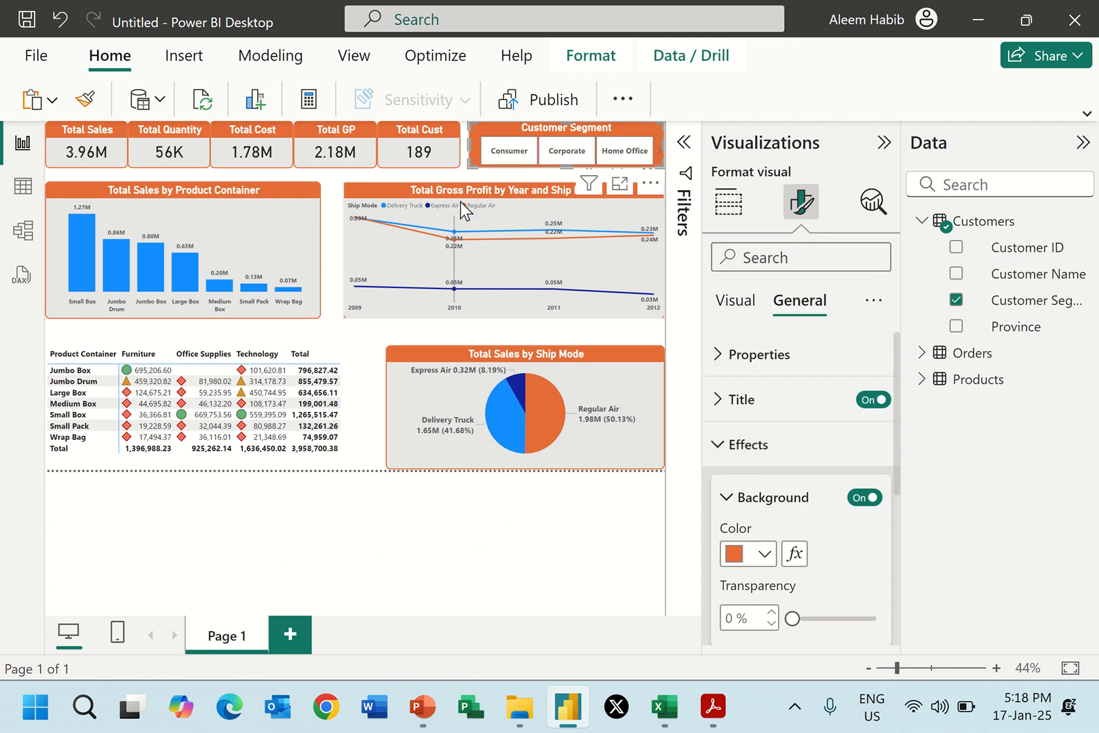
click(468, 177)
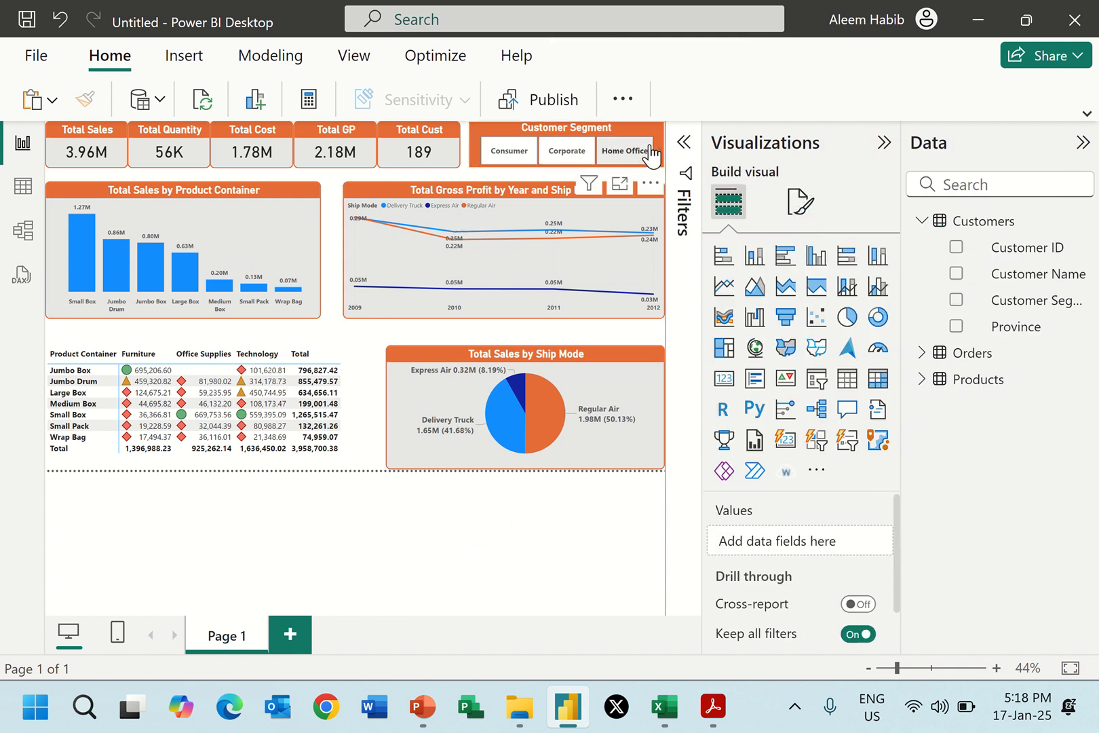
Test the slicer with Consumer, Corporate and Home Office, and clear its selection so the page covers all segments.
click(491, 131)
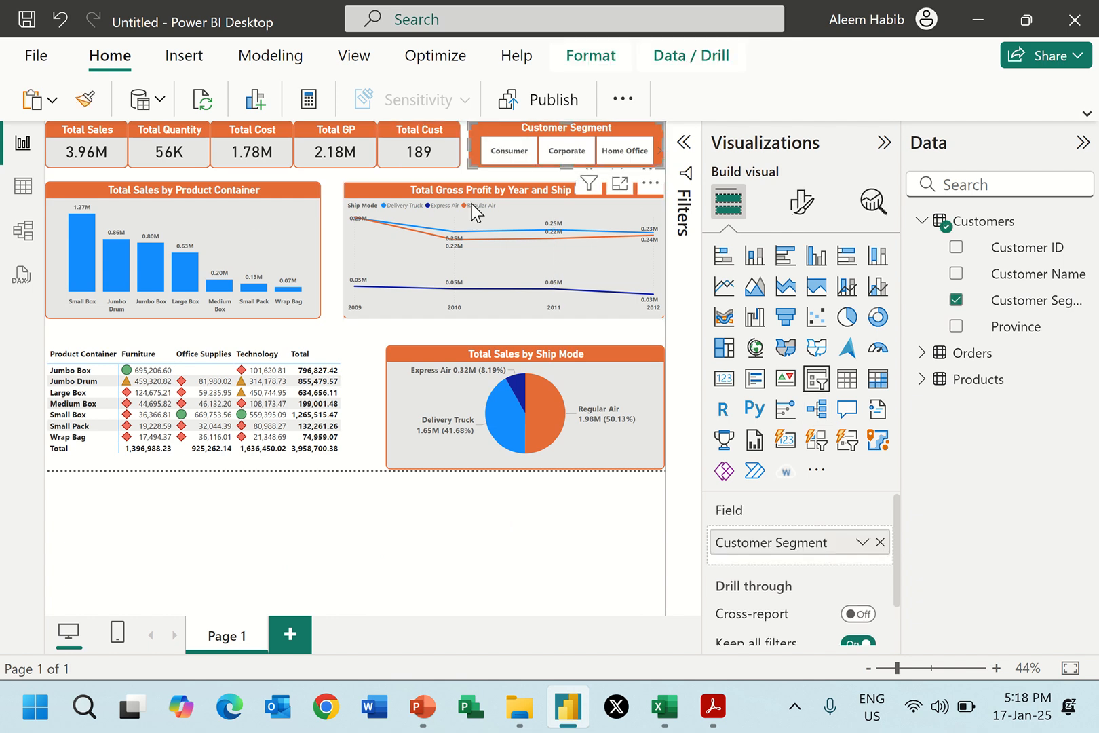
click(506, 152)
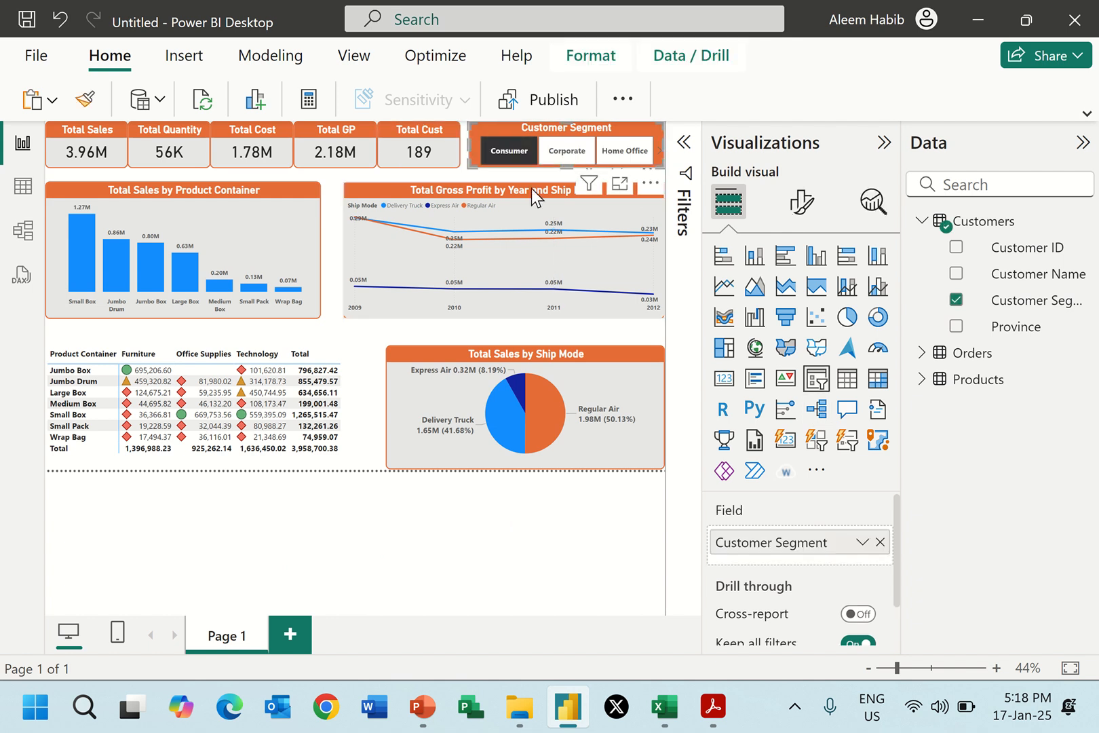
click(562, 154)
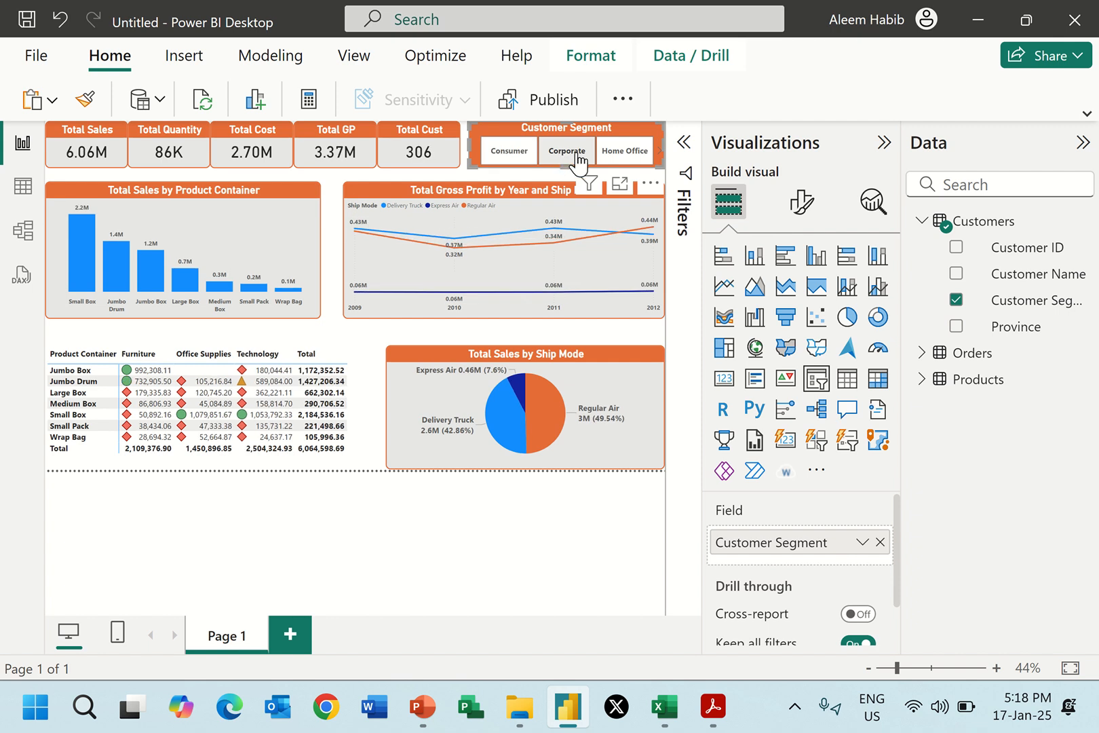
click(620, 151)
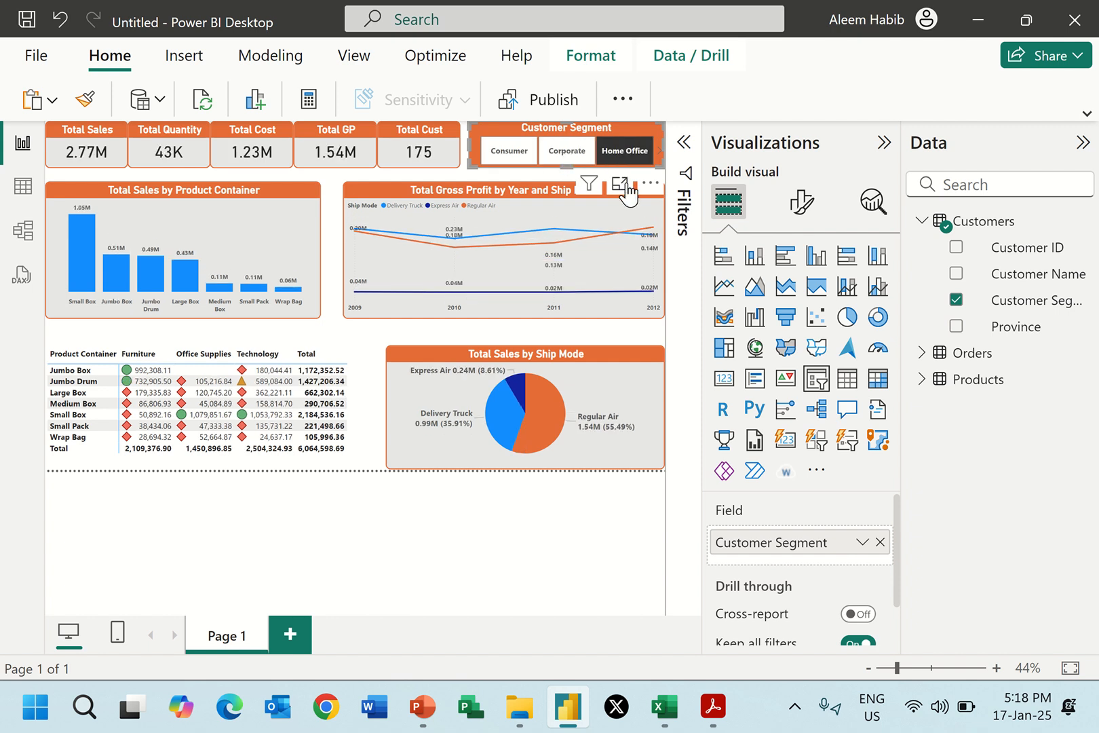
click(553, 156)
click(505, 160)
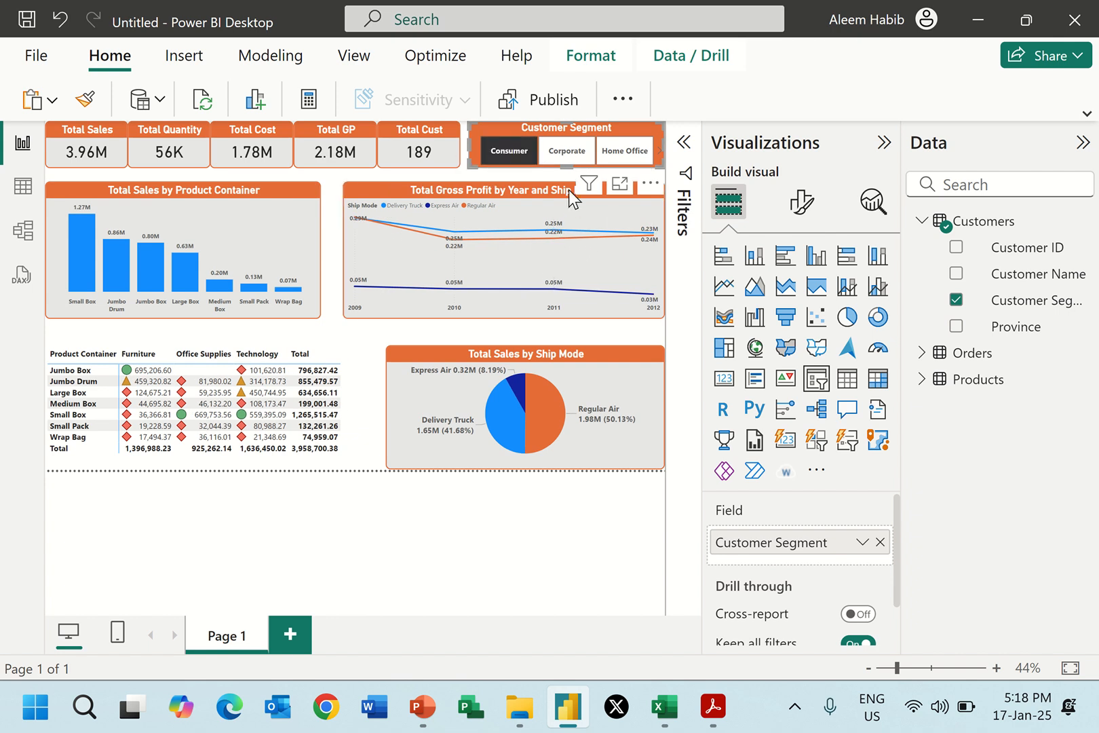
ctrl+click(576, 155)
click(566, 155)
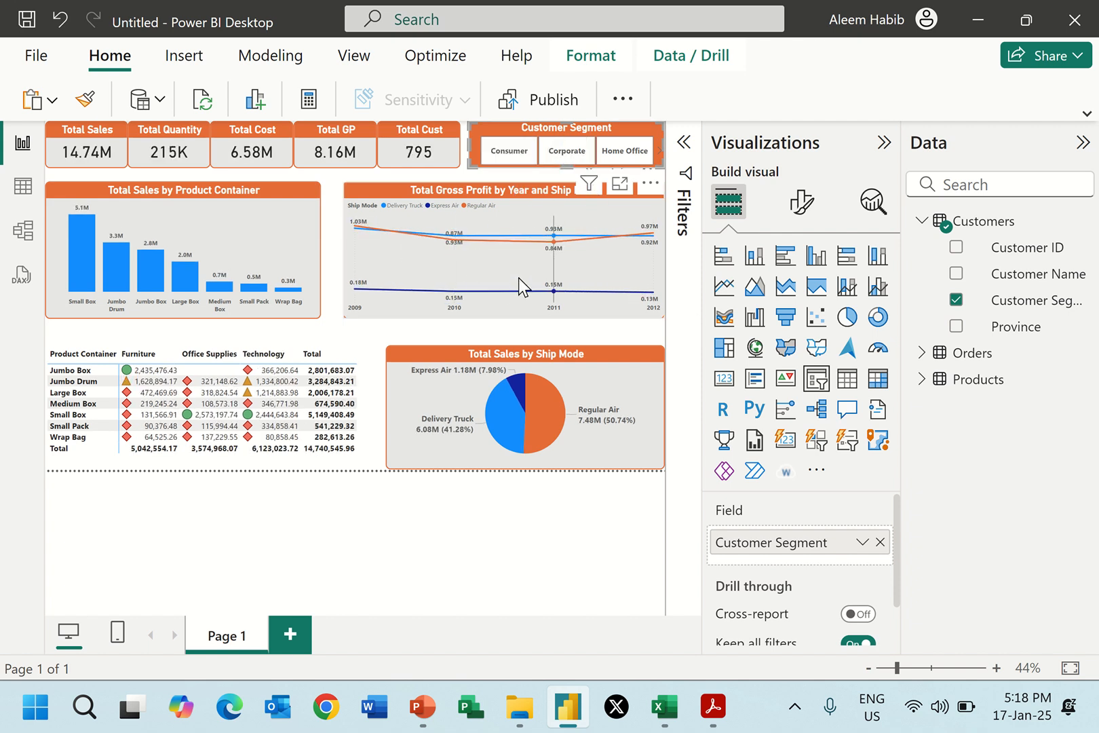
click(273, 609)
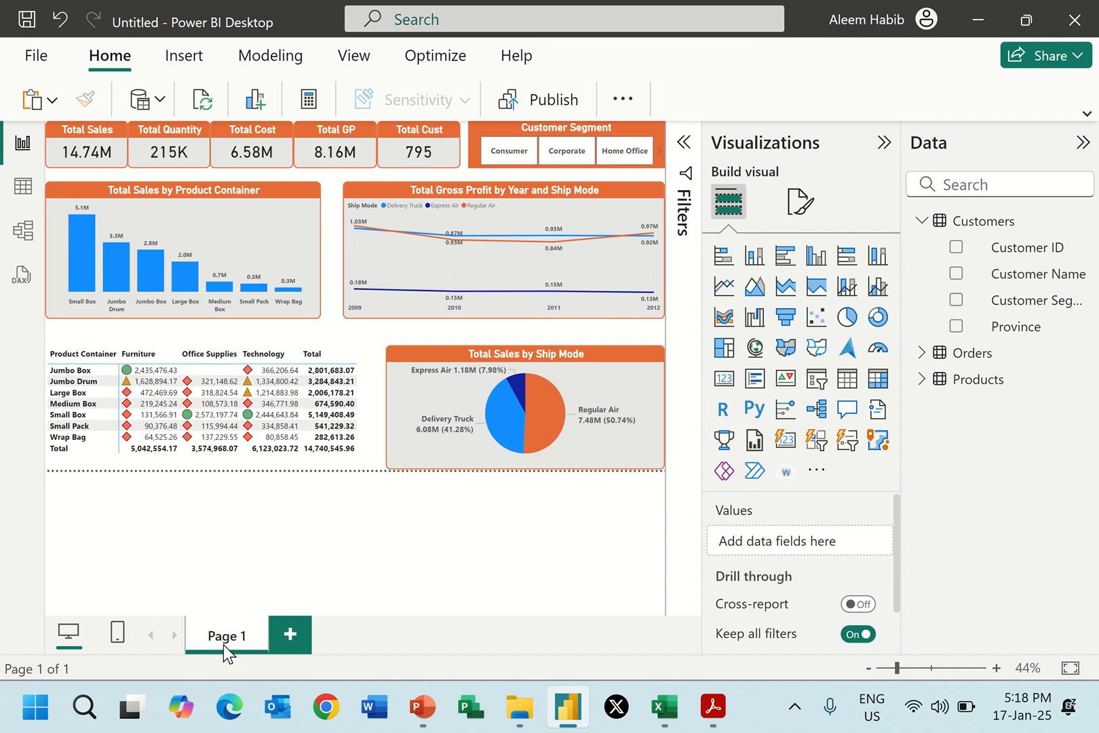
Collapse the Data and Visualizations panes and rename the report page Page 1 as Summary.
click(1083, 142)
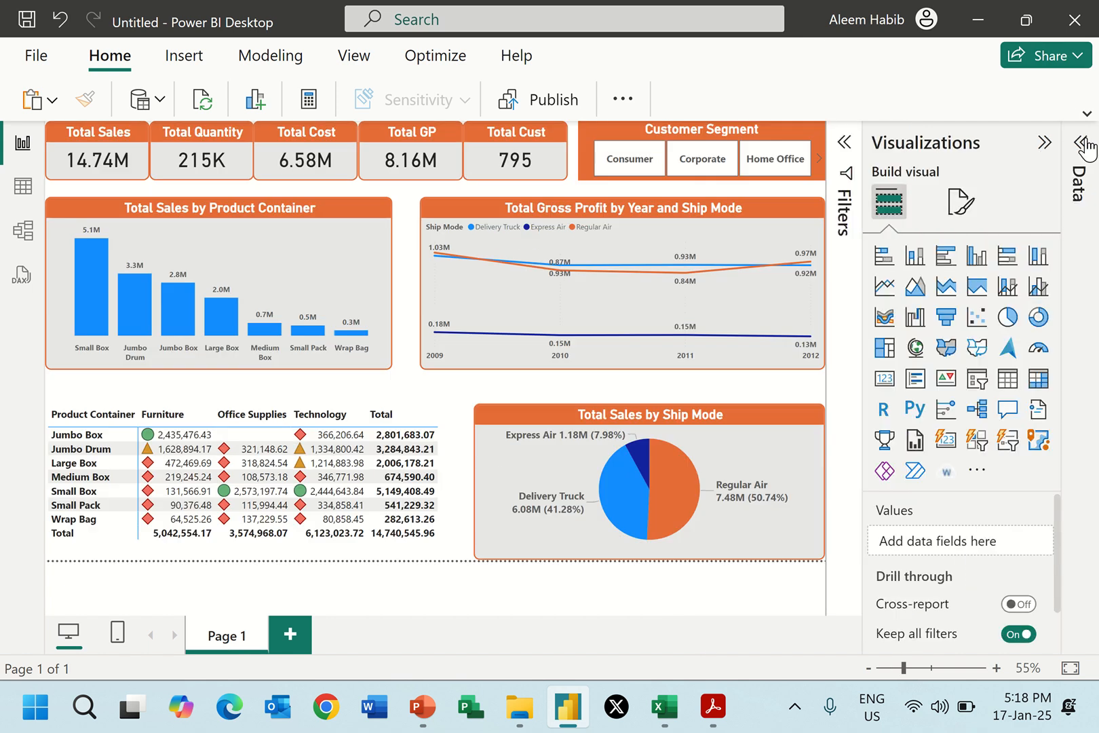
click(1043, 144)
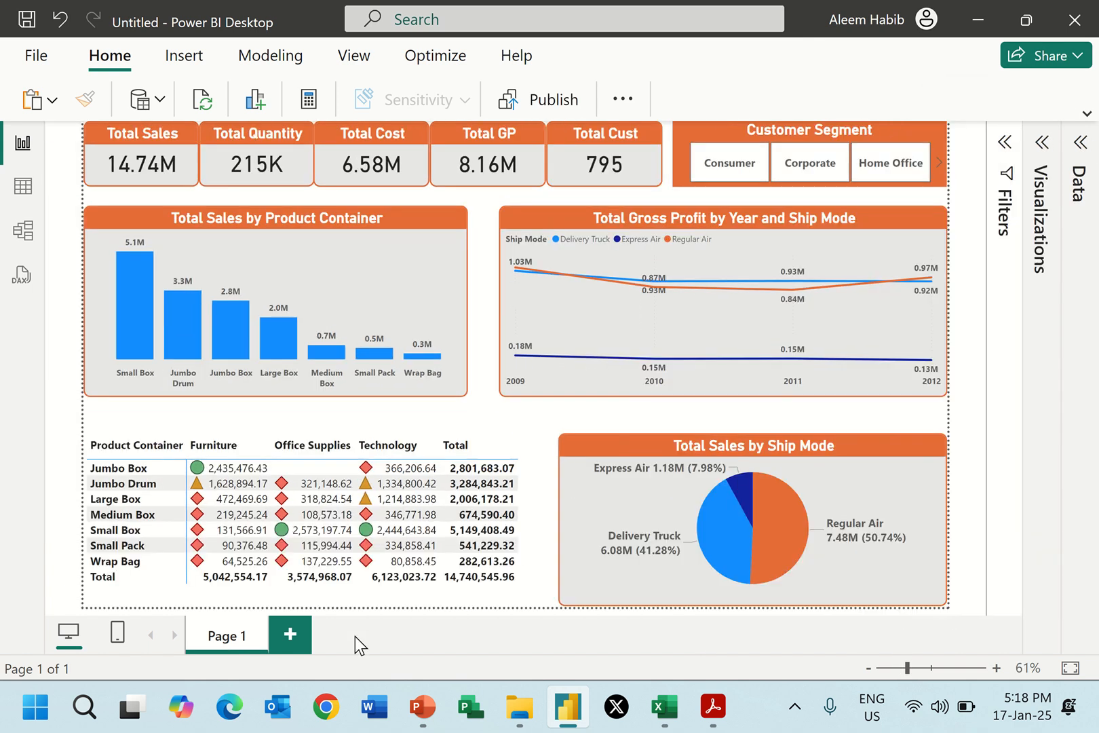
double_click(240, 635)
text(Su)
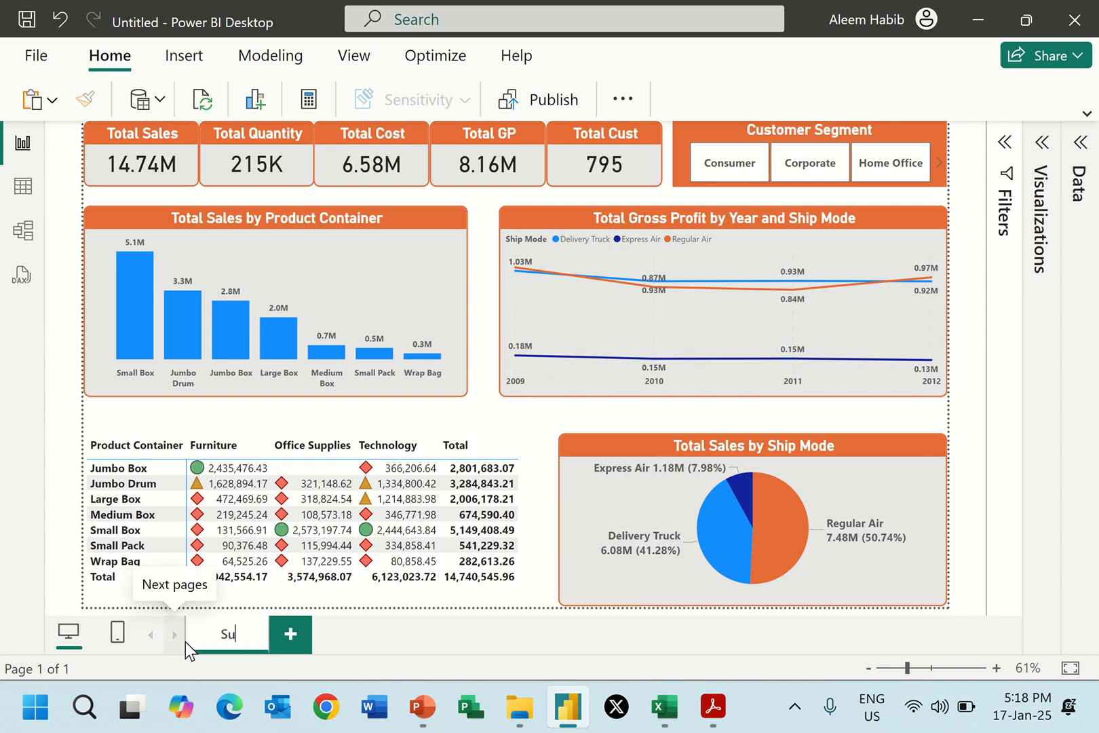
text(mmary)
key(Return)
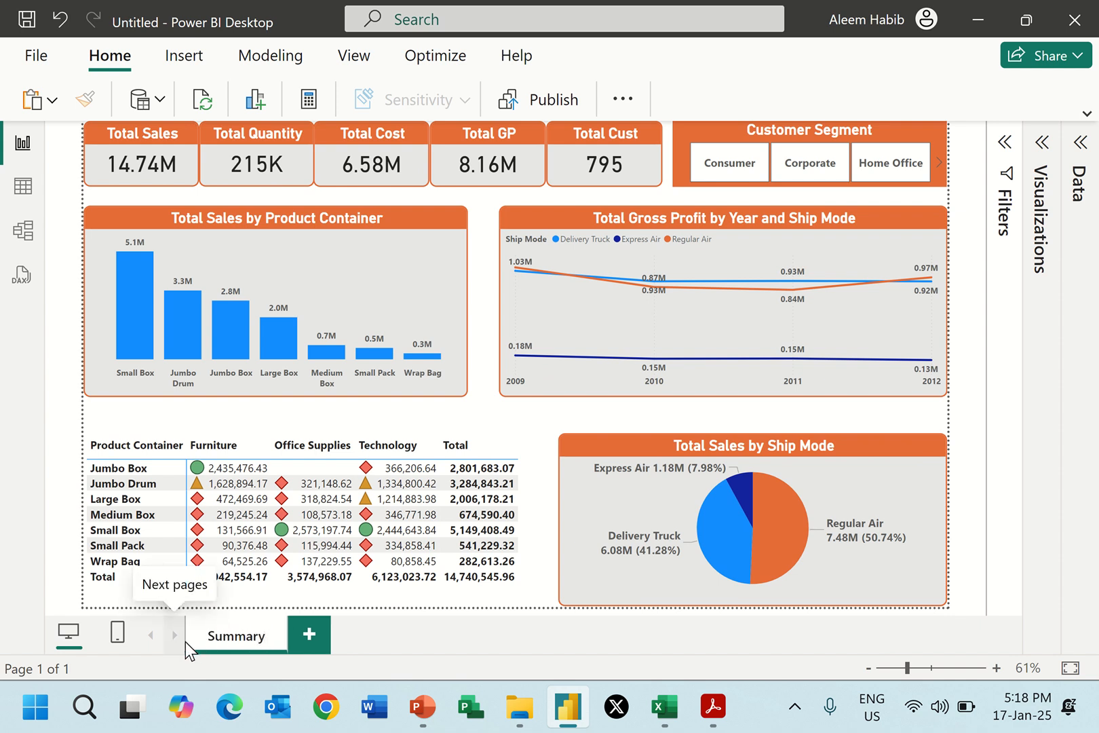